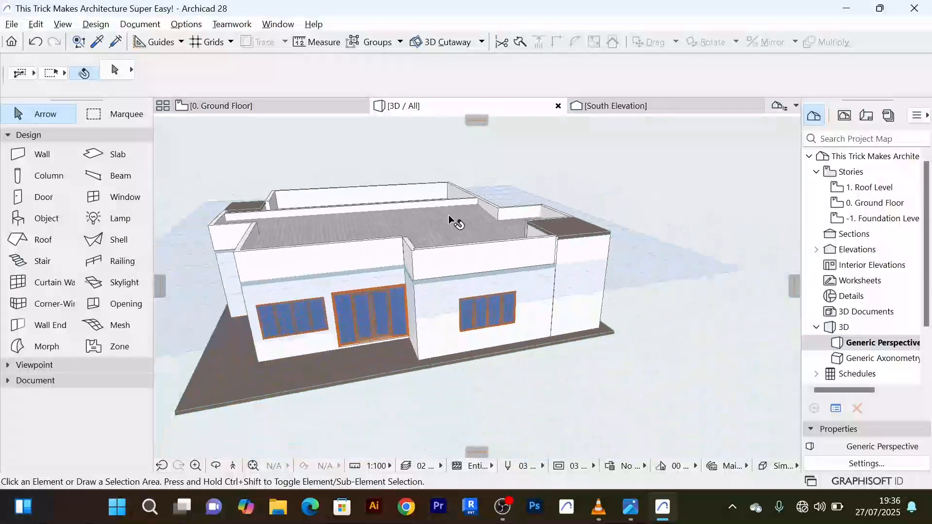
Examine the house's front facade in the 3D view and compare it with the reference rendering
{"action": "middle_click_drag", "start_coordinate": [537, 308], "coordinate": [485, 254], "text": "shift"}
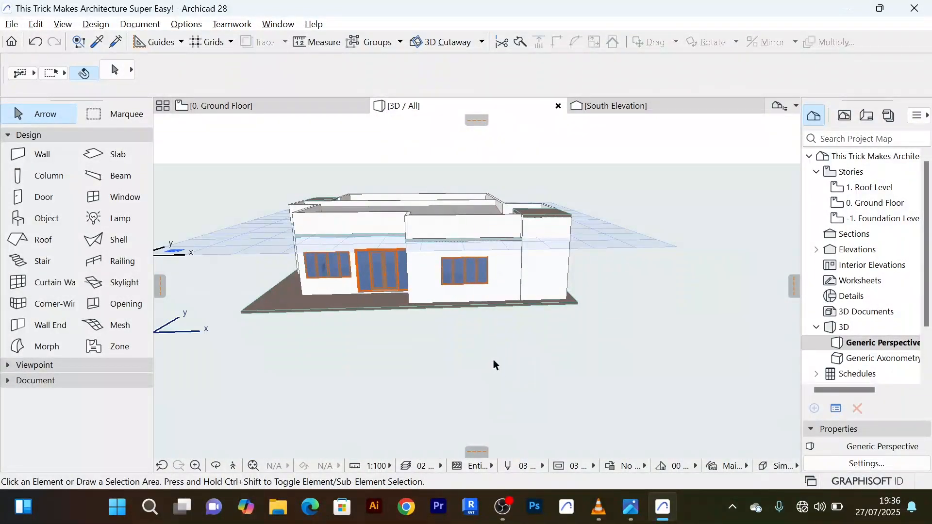
{"action": "middle_click_drag", "start_coordinate": [494, 361], "coordinate": [453, 317], "text": "shift"}
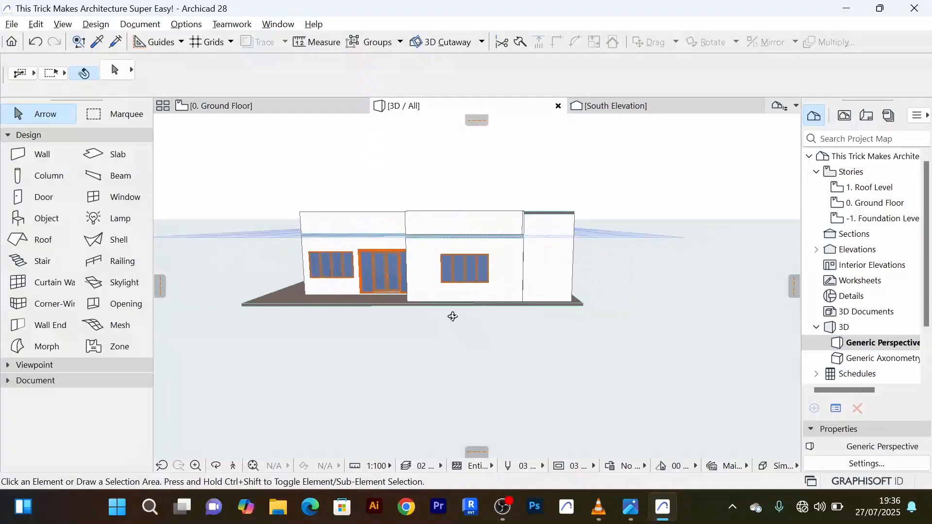
{"action": "scroll", "coordinate": [447, 328], "scroll_direction": "up", "scroll_amount": 3}
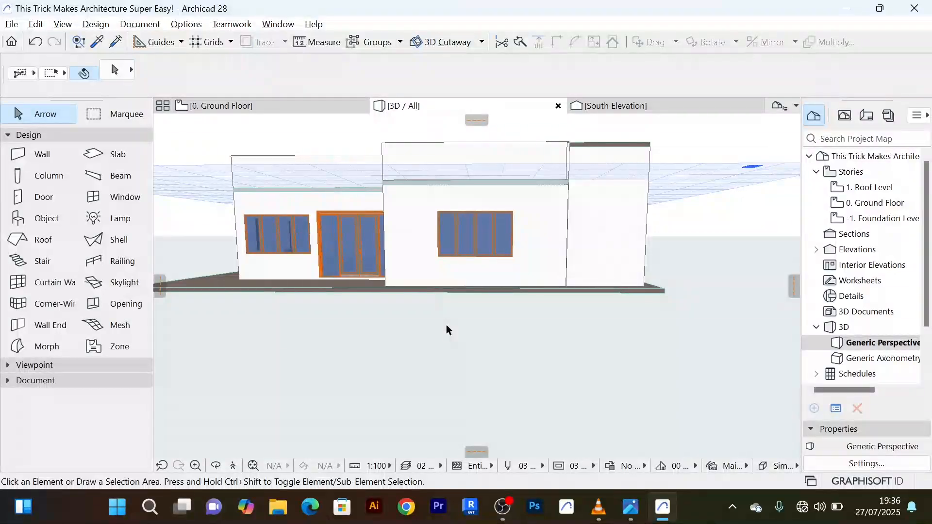
{"action": "scroll", "coordinate": [445, 322], "scroll_direction": "down", "scroll_amount": 2}
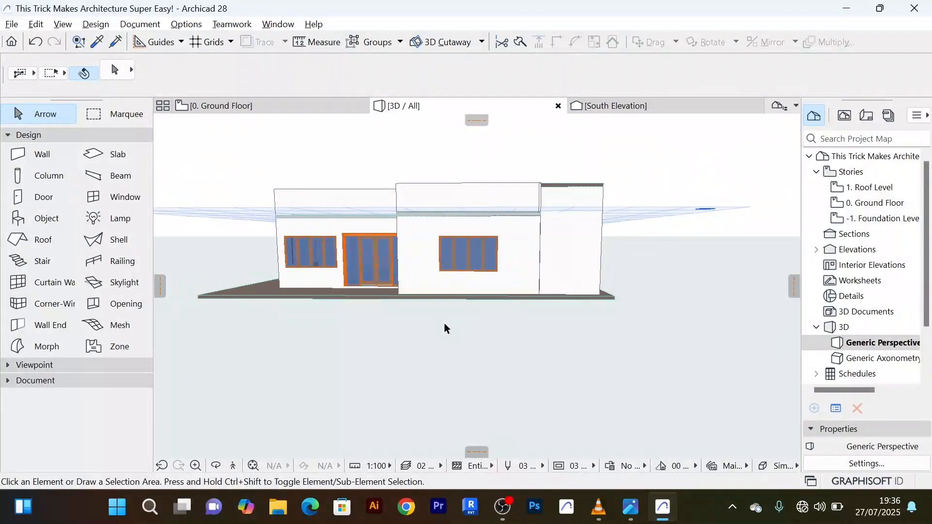
{"action": "scroll", "coordinate": [462, 336], "scroll_direction": "down", "scroll_amount": 2}
{"action": "middle_click_drag", "start_coordinate": [463, 336], "coordinate": [442, 336], "text": "shift"}
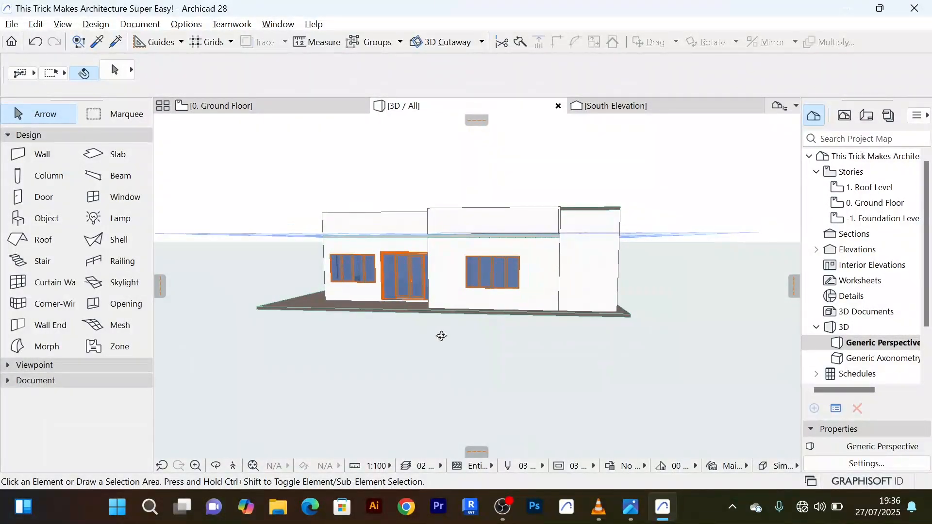
{"action": "scroll", "coordinate": [441, 336], "scroll_direction": "up", "scroll_amount": 2}
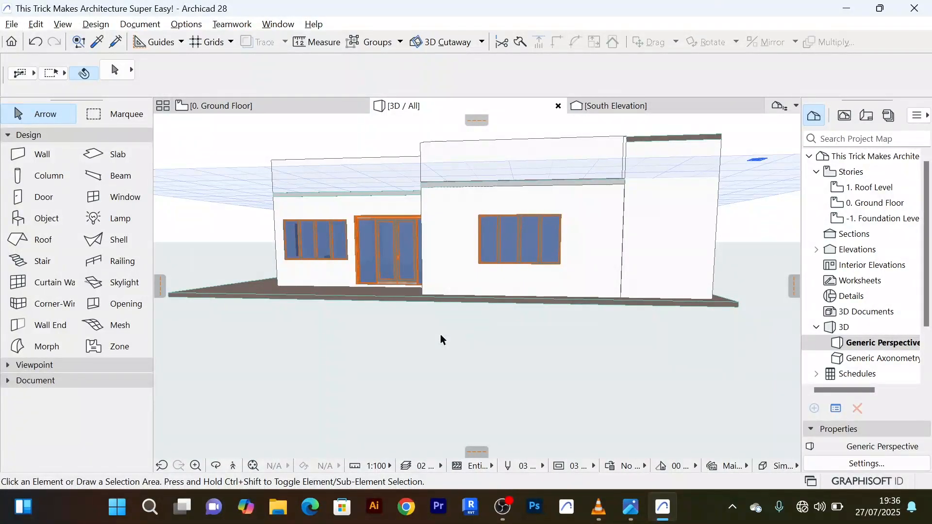
{"action": "scroll", "coordinate": [441, 335], "scroll_direction": "down", "scroll_amount": 1}
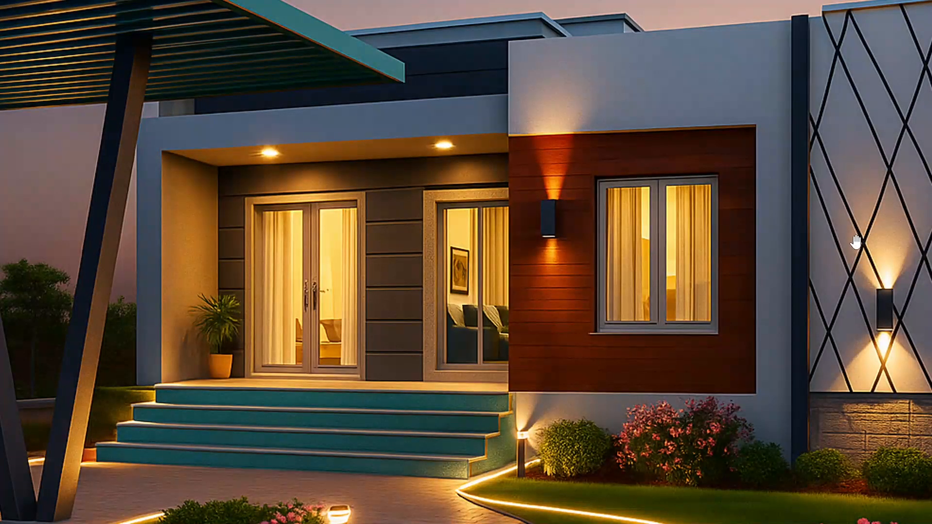
{"action": "key", "text": "alt+Tab"}
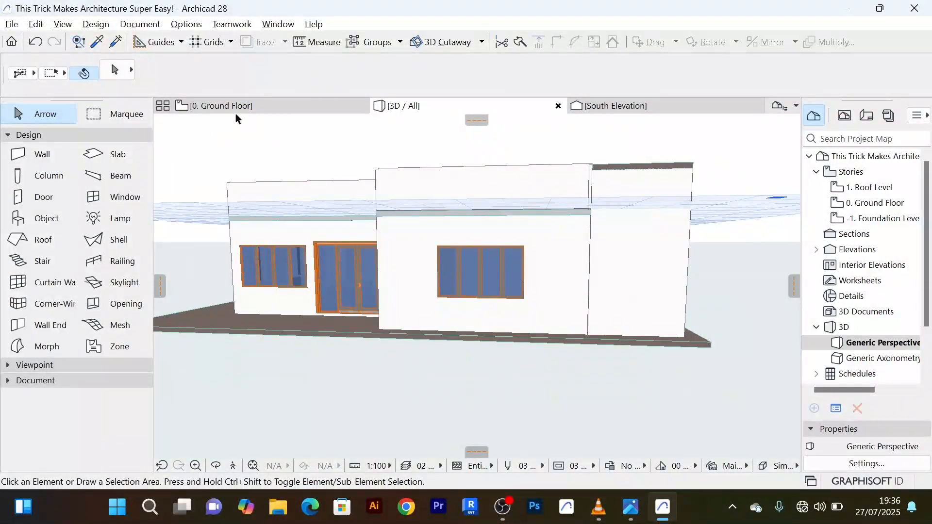
On the ground floor plan, draw a wall about 2597 mm long along the outer front face of the small corner room
{"action": "left_click", "coordinate": [236, 108]}
{"action": "scroll", "coordinate": [460, 282], "scroll_direction": "up", "scroll_amount": 6}
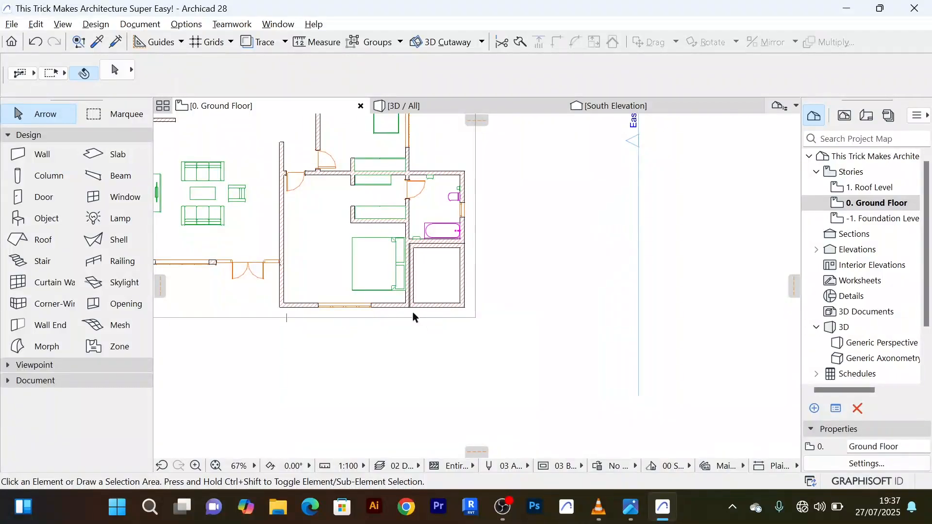
{"action": "scroll", "coordinate": [414, 316], "scroll_direction": "up", "scroll_amount": 1}
{"action": "left_click", "coordinate": [45, 159]}
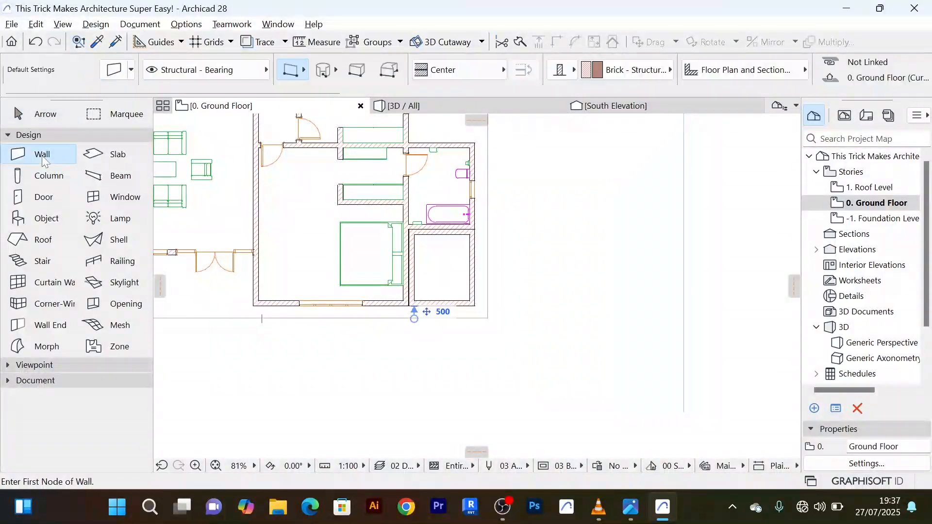
{"action": "scroll", "coordinate": [404, 321], "scroll_direction": "up", "scroll_amount": 4}
{"action": "scroll", "coordinate": [404, 321], "scroll_direction": "up", "scroll_amount": 7}
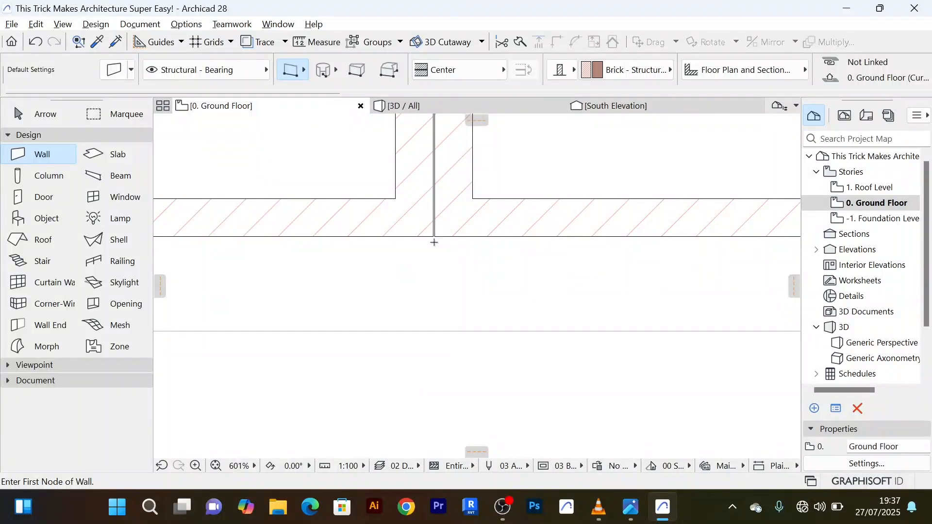
{"action": "left_click", "coordinate": [434, 240]}
{"action": "scroll", "coordinate": [522, 261], "scroll_direction": "down", "scroll_amount": 4}
{"action": "middle_click_drag", "start_coordinate": [533, 266], "coordinate": [147, 298]}
{"action": "middle_click_drag", "start_coordinate": [345, 289], "coordinate": [506, 274]}
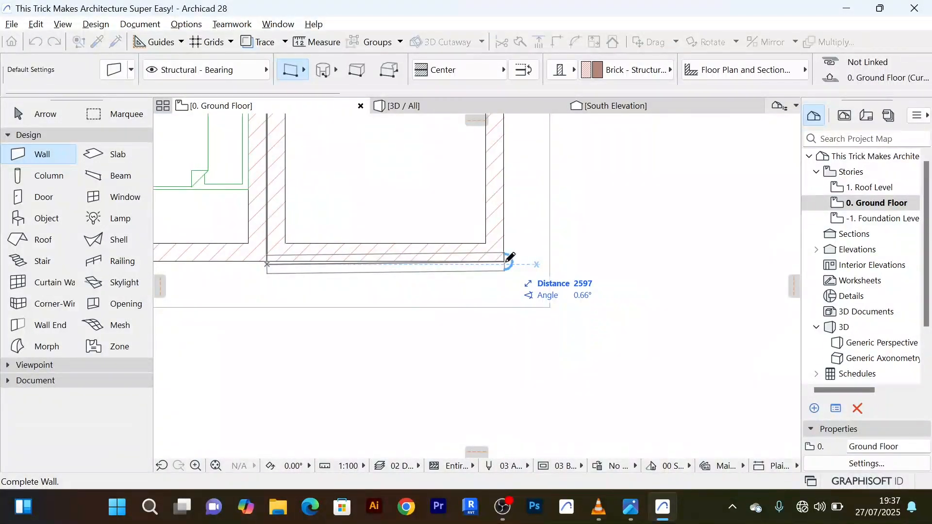
{"action": "scroll", "coordinate": [509, 259], "scroll_direction": "up", "scroll_amount": 4}
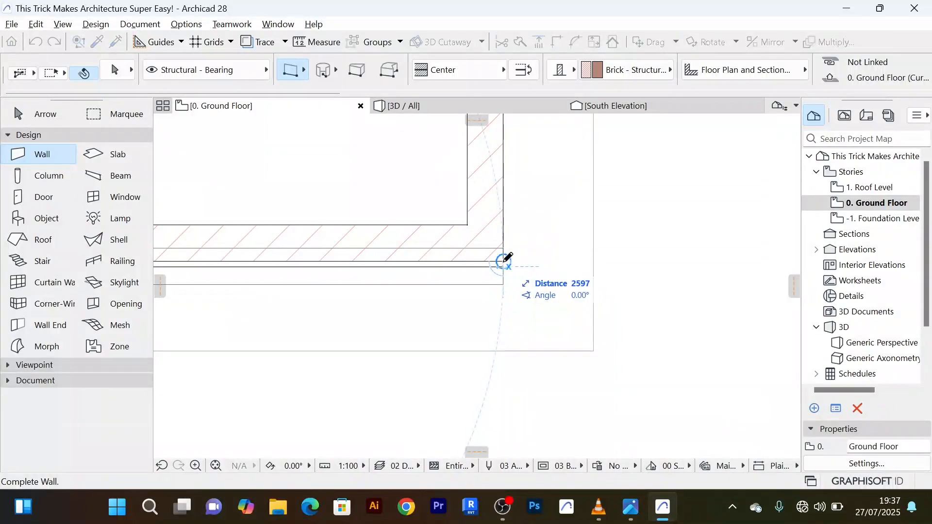
{"action": "left_click", "coordinate": [506, 259]}
{"action": "scroll", "coordinate": [529, 262], "scroll_direction": "down", "scroll_amount": 4}
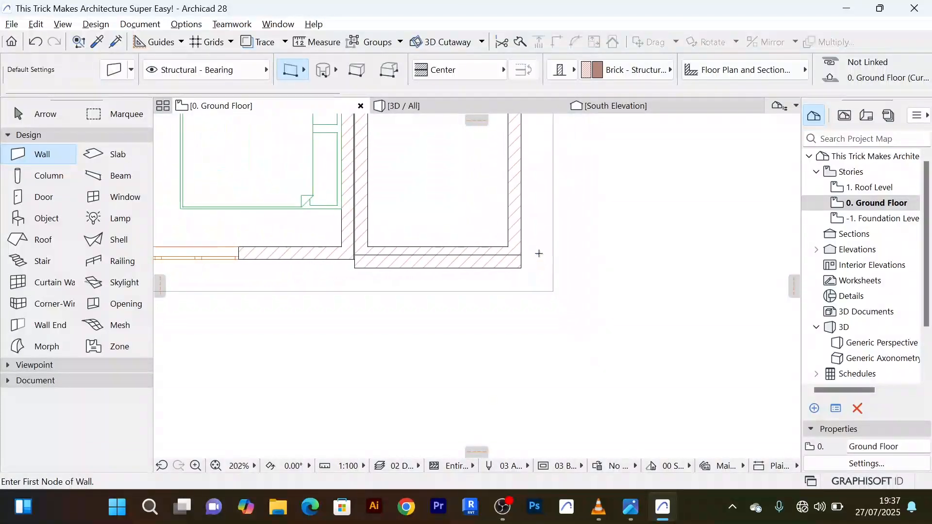
Select the new front wall and move it about 228 mm straight outward from the corner room
{"action": "left_click", "coordinate": [54, 115]}
{"action": "scroll", "coordinate": [502, 255], "scroll_direction": "up", "scroll_amount": 8}
{"action": "left_click", "coordinate": [510, 269]}
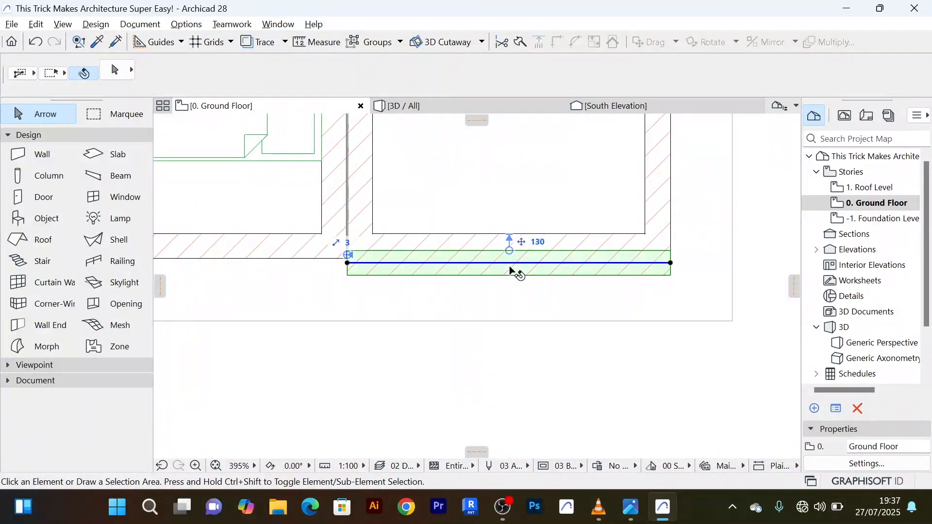
{"action": "key", "text": "ctrl+d"}
{"action": "left_click", "coordinate": [538, 272]}
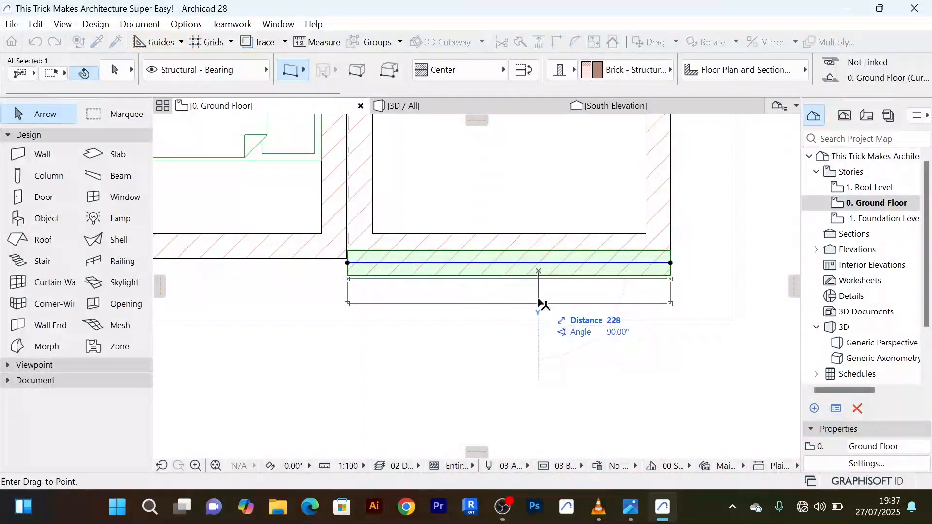
{"action": "left_click", "coordinate": [539, 304]}
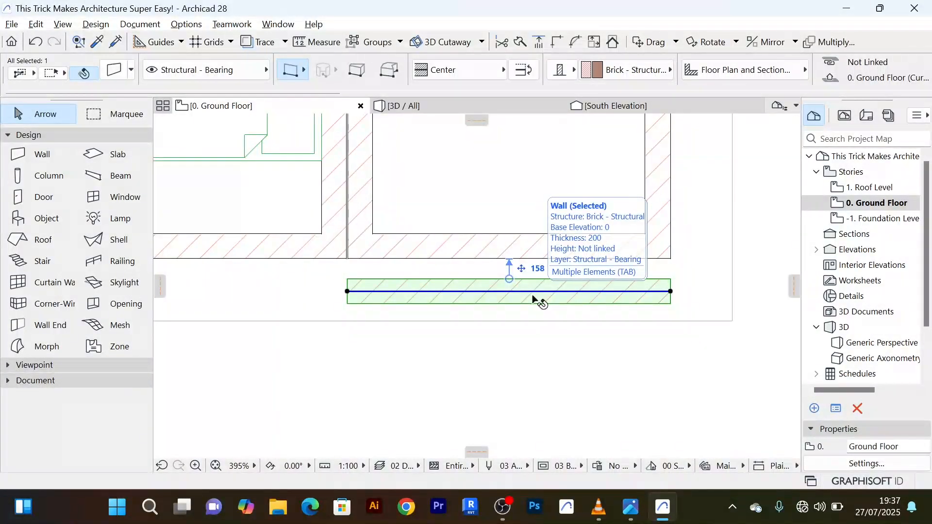
Set the new wall's thickness to 20 mm and its distance from the corner room's front face to 0
{"action": "double_click", "coordinate": [532, 296]}
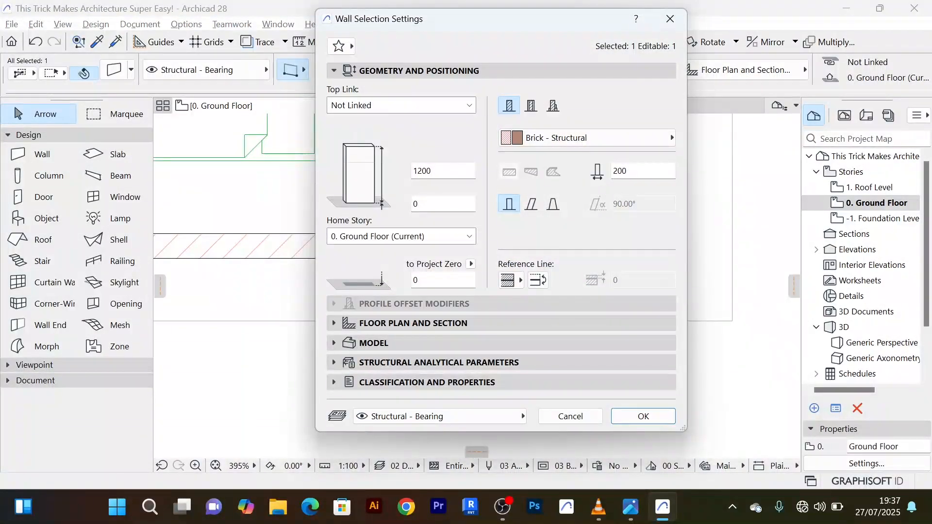
{"action": "left_click_drag", "start_coordinate": [630, 171], "coordinate": [589, 171]}
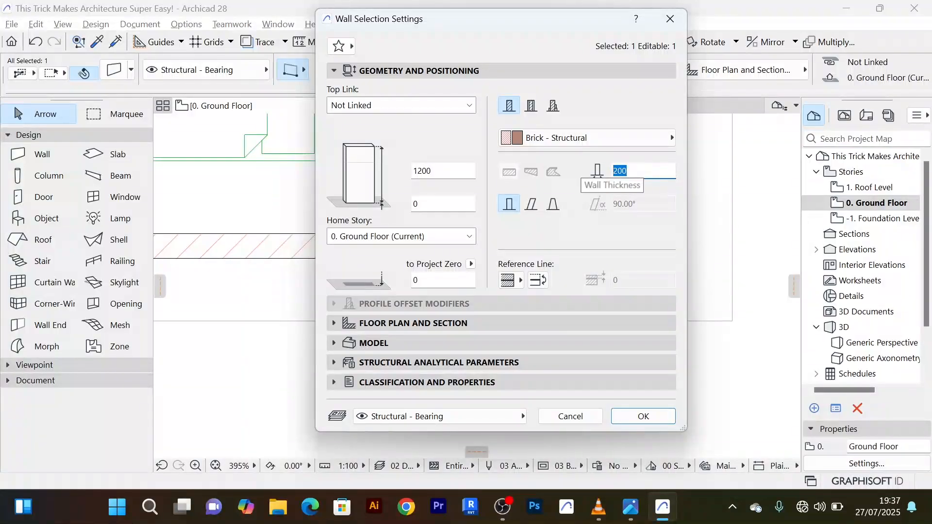
{"action": "type", "text": "20"}
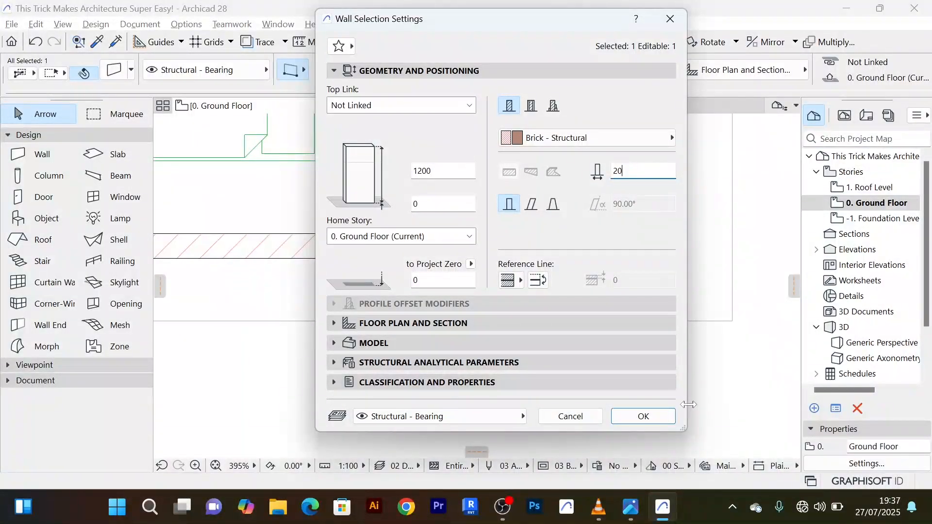
{"action": "left_click", "coordinate": [643, 416]}
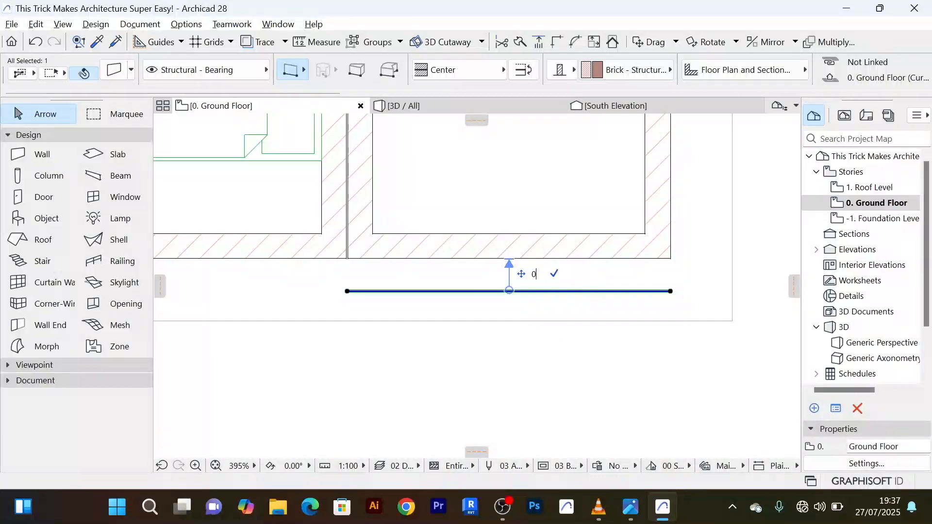
{"action": "key", "text": "Return"}
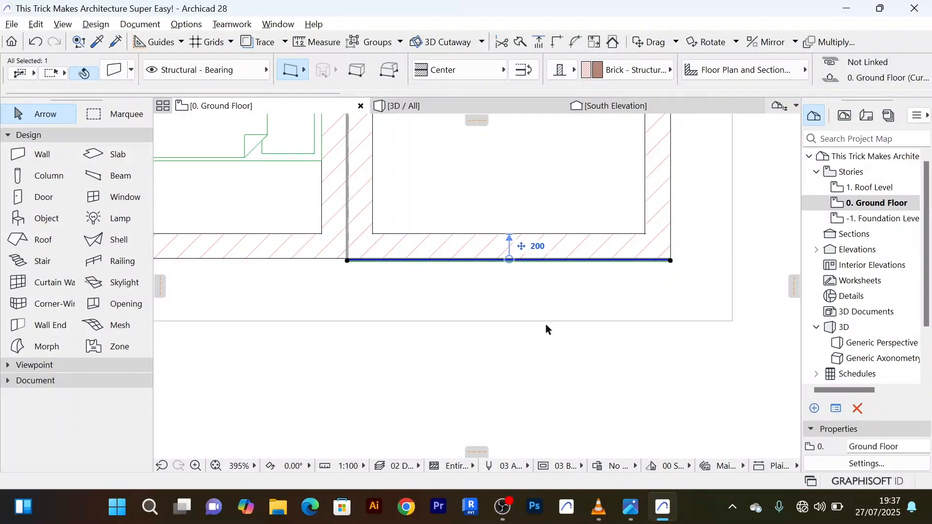
{"action": "scroll", "coordinate": [563, 278], "scroll_direction": "up", "scroll_amount": 3}
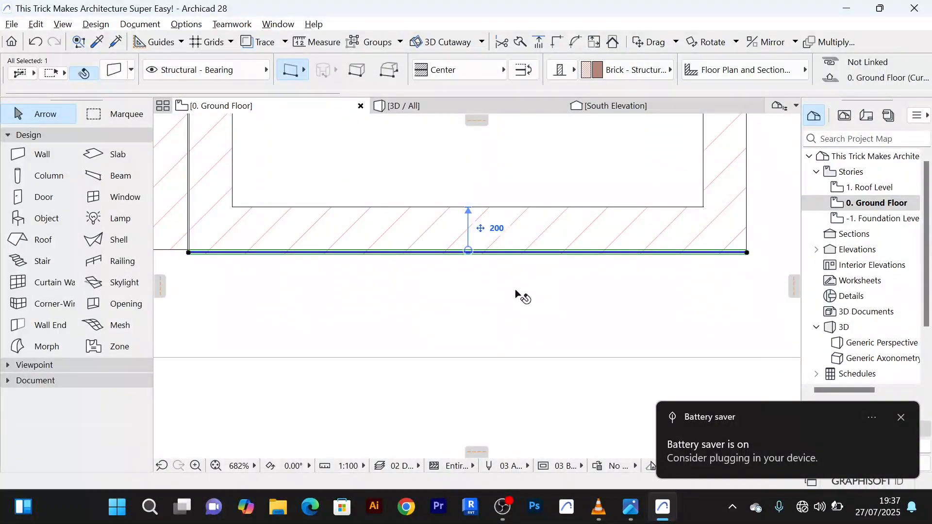
{"action": "scroll", "coordinate": [515, 289], "scroll_direction": "down", "scroll_amount": 2}
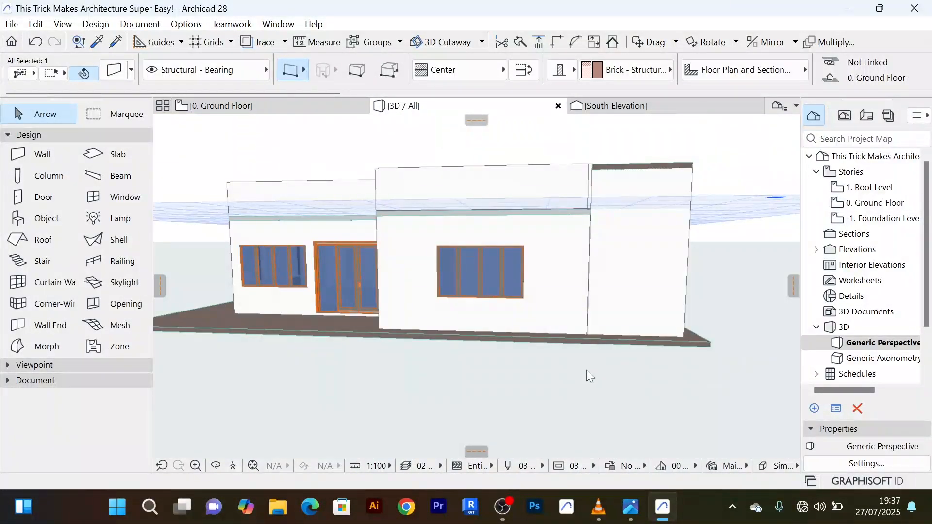
Select the thin cladding wall on the corner room's front in the 3D view and set its height to 4500 mm
{"action": "left_click", "coordinate": [630, 371]}
{"action": "middle_click_drag", "start_coordinate": [628, 376], "coordinate": [602, 319], "text": "shift"}
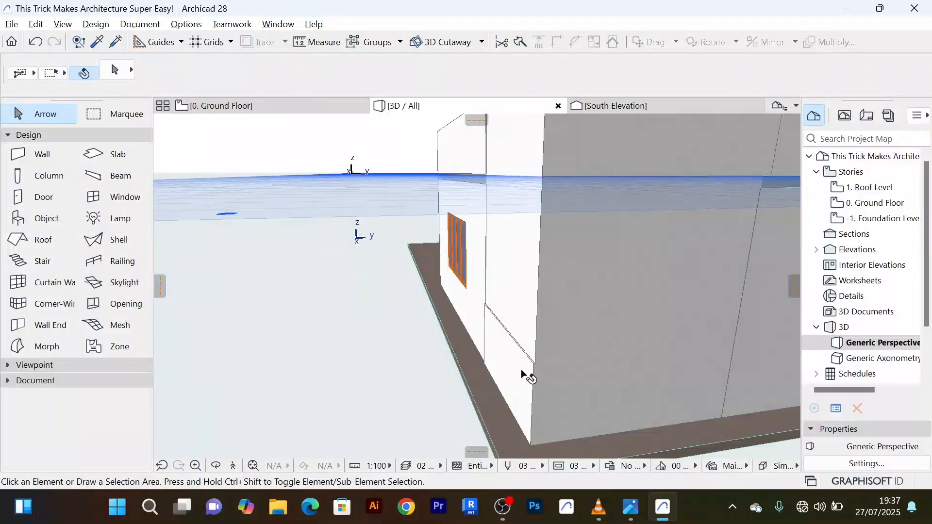
{"action": "left_click", "coordinate": [558, 350]}
{"action": "middle_click_drag", "start_coordinate": [577, 356], "coordinate": [542, 352], "text": "shift"}
{"action": "scroll", "coordinate": [554, 342], "scroll_direction": "down", "scroll_amount": 3}
{"action": "scroll", "coordinate": [509, 341], "scroll_direction": "up", "scroll_amount": 3}
{"action": "scroll", "coordinate": [508, 341], "scroll_direction": "up", "scroll_amount": 2}
{"action": "scroll", "coordinate": [543, 352], "scroll_direction": "down", "scroll_amount": 2}
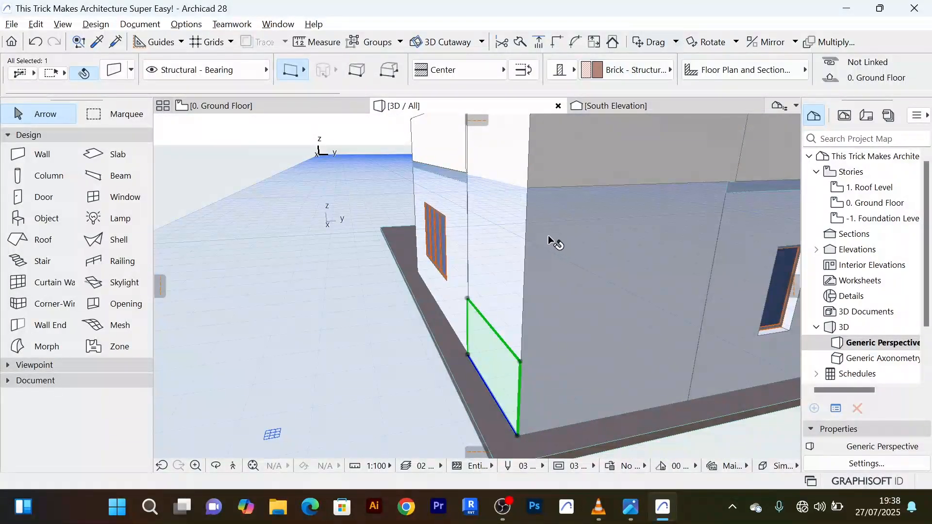
{"action": "key", "text": "ctrl+t"}
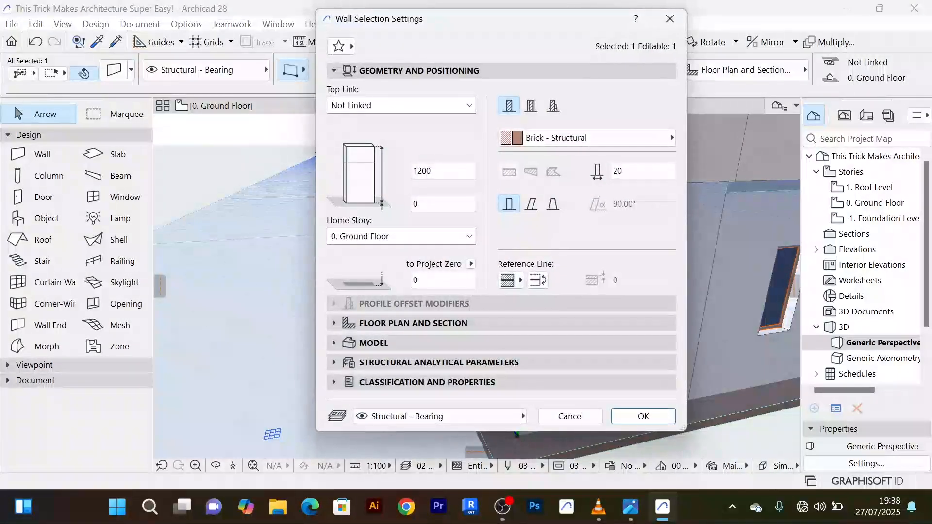
{"action": "left_click_drag", "start_coordinate": [441, 172], "coordinate": [395, 170]}
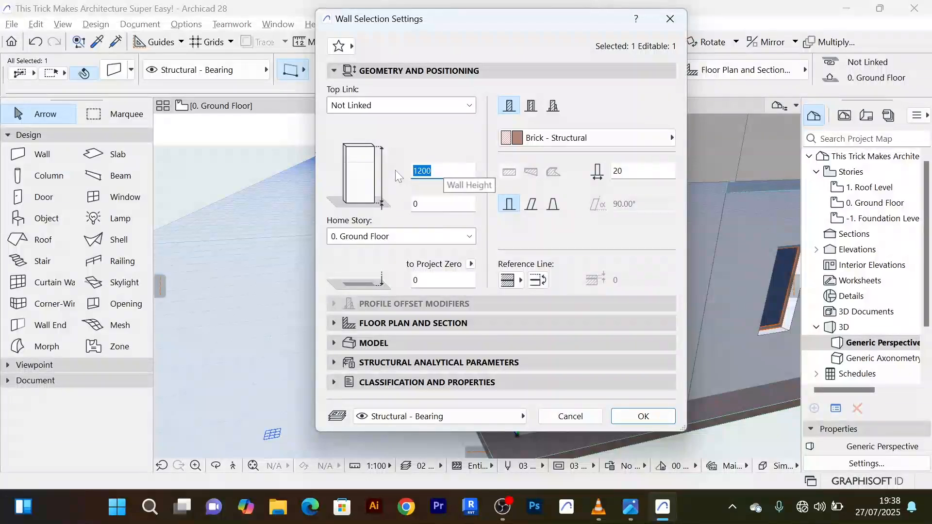
{"action": "type", "text": "4500"}
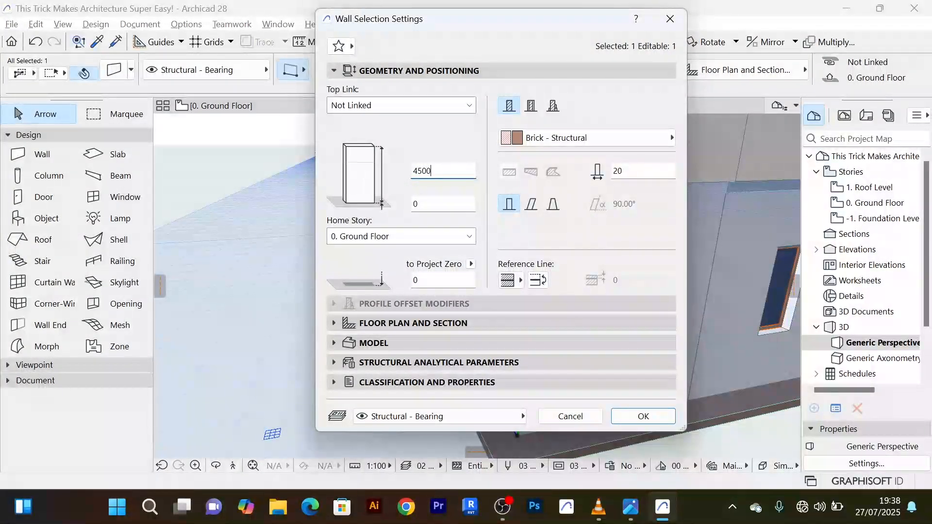
{"action": "left_click", "coordinate": [644, 416]}
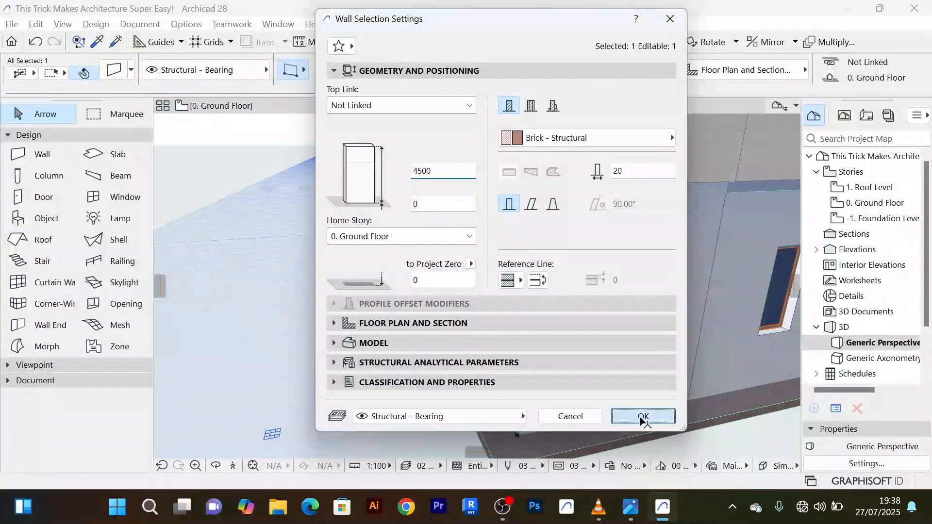
Stretch the thin wall's height to 4700 mm, up to the top edge of the corner roof slab, and deselect it
{"action": "middle_click_drag", "start_coordinate": [589, 226], "coordinate": [572, 323]}
{"action": "scroll", "coordinate": [539, 231], "scroll_direction": "up", "scroll_amount": 4}
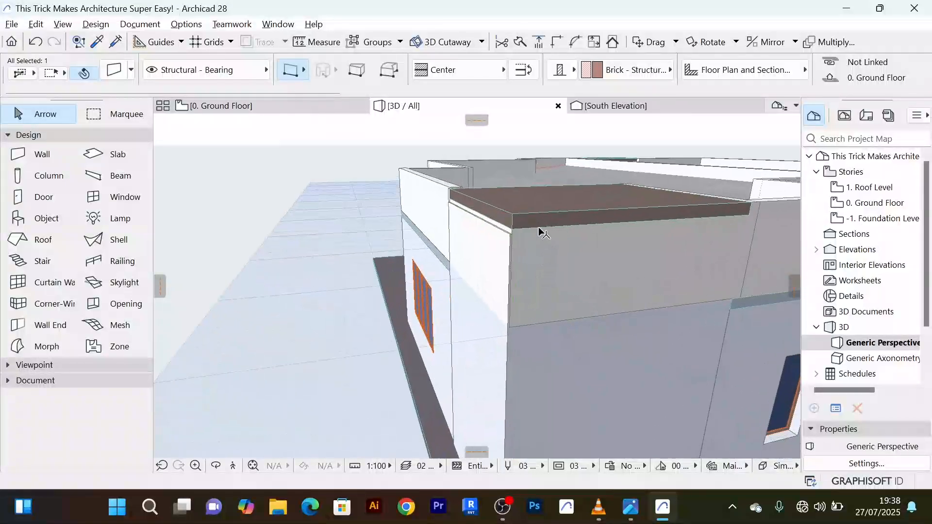
{"action": "middle_click_drag", "start_coordinate": [520, 225], "coordinate": [451, 259]}
{"action": "scroll", "coordinate": [443, 348], "scroll_direction": "up", "scroll_amount": 2}
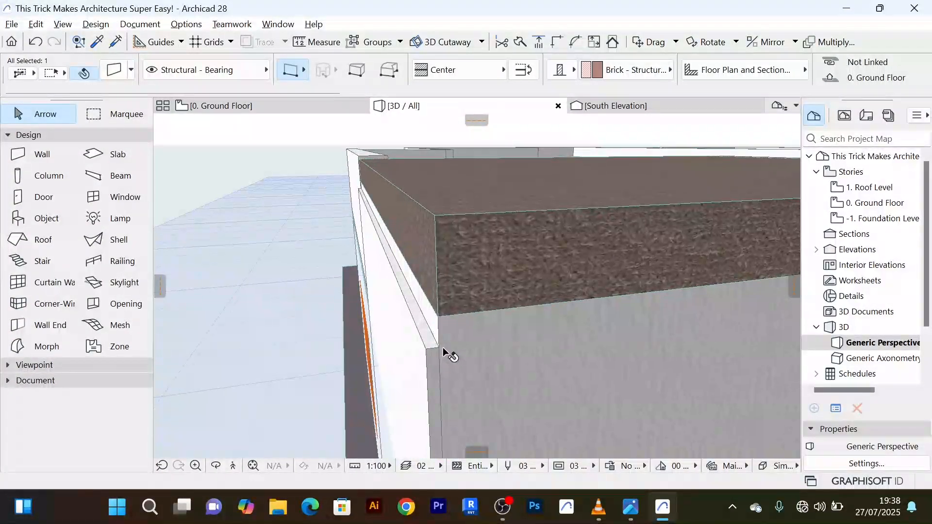
{"action": "left_click", "coordinate": [439, 348]}
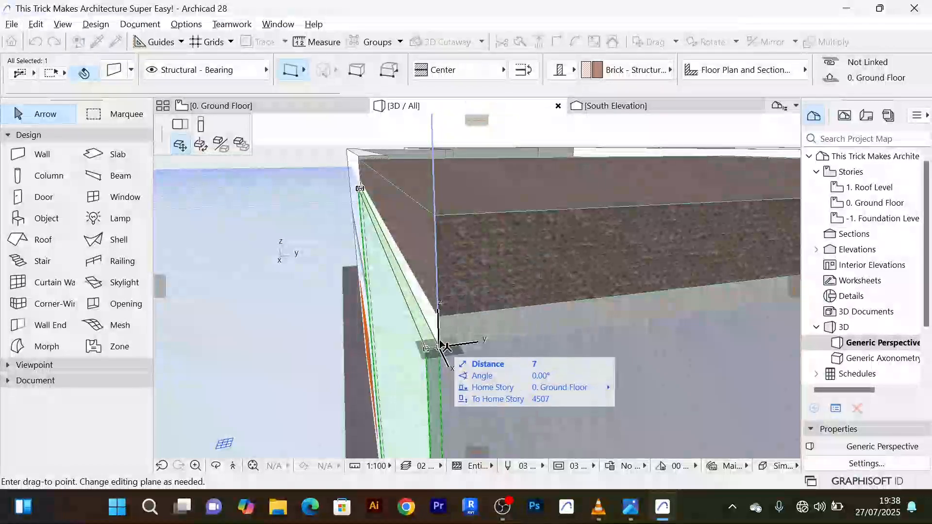
{"action": "left_click", "coordinate": [201, 124]}
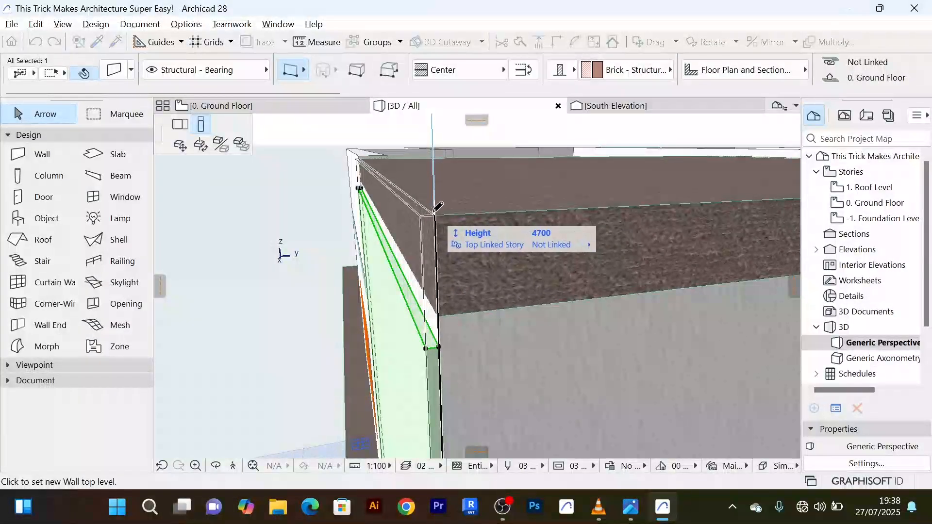
{"action": "left_click", "coordinate": [443, 209]}
{"action": "middle_click_drag", "start_coordinate": [443, 209], "coordinate": [581, 262], "text": "shift"}
{"action": "left_click", "coordinate": [644, 364]}
{"action": "scroll", "coordinate": [645, 362], "scroll_direction": "down", "scroll_amount": 2}
{"action": "middle_click_drag", "start_coordinate": [646, 360], "coordinate": [623, 341]}
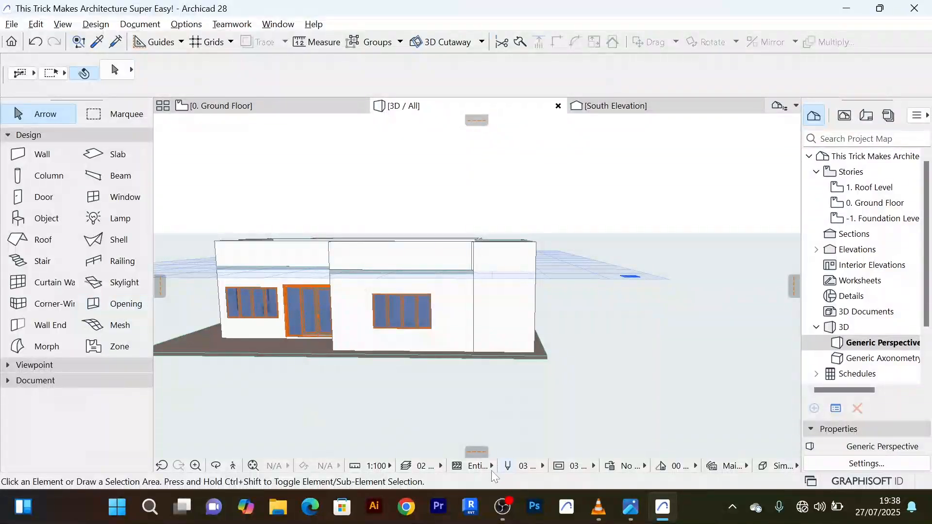
Select the thin cladding wall on the corner room's front in the 3D view
{"action": "scroll", "coordinate": [536, 345], "scroll_direction": "up", "scroll_amount": 5}
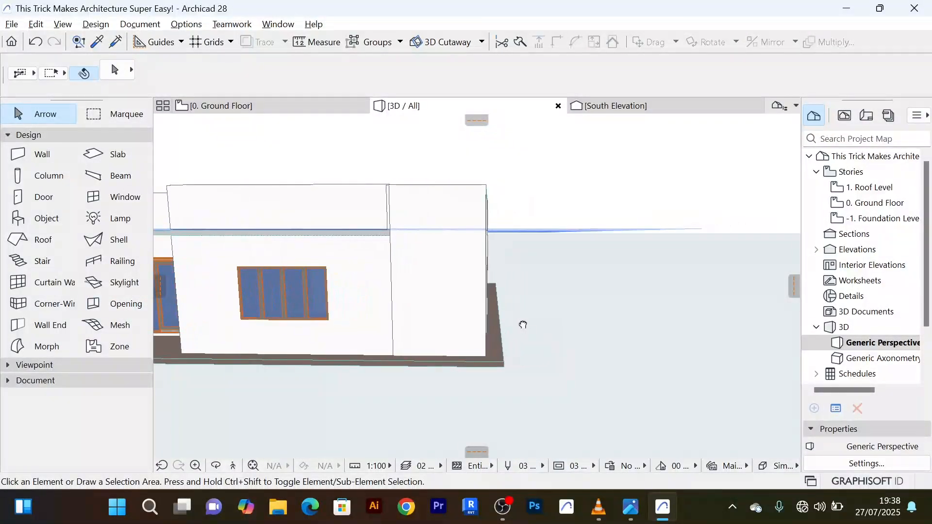
{"action": "scroll", "coordinate": [523, 323], "scroll_direction": "up", "scroll_amount": 2}
{"action": "scroll", "coordinate": [522, 322], "scroll_direction": "down", "scroll_amount": 2}
{"action": "middle_click_drag", "start_coordinate": [534, 331], "coordinate": [549, 334]}
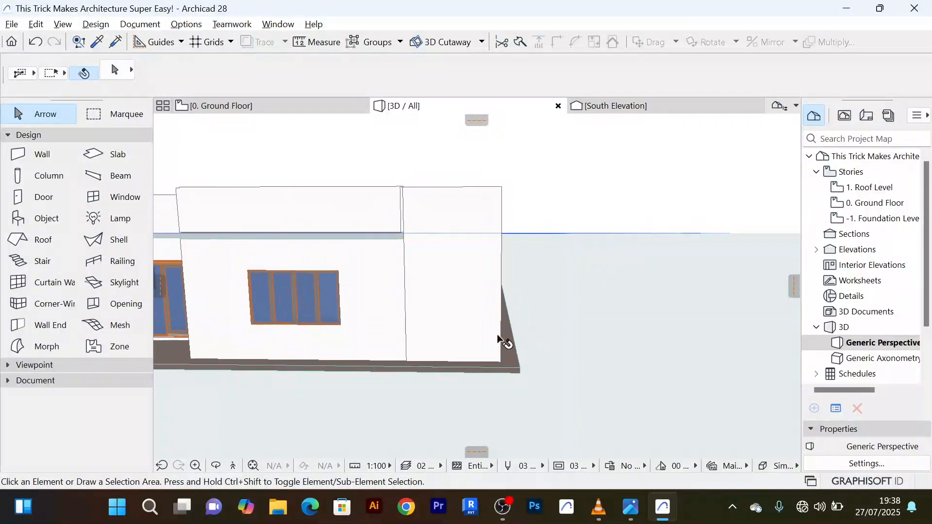
{"action": "left_click", "coordinate": [479, 343]}
{"action": "scroll", "coordinate": [477, 345], "scroll_direction": "up", "scroll_amount": 2}
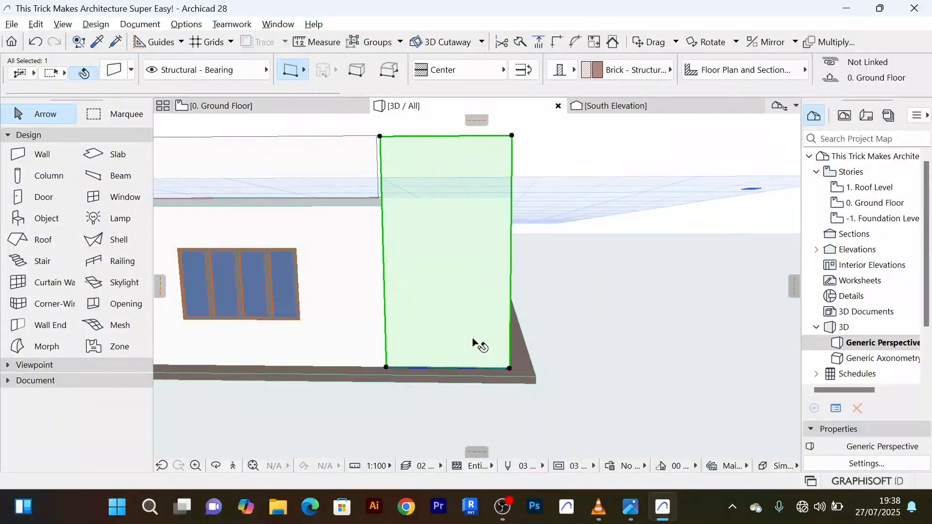
{"action": "scroll", "coordinate": [476, 344], "scroll_direction": "down", "scroll_amount": 3}
{"action": "middle_click_drag", "start_coordinate": [578, 373], "coordinate": [570, 353]}
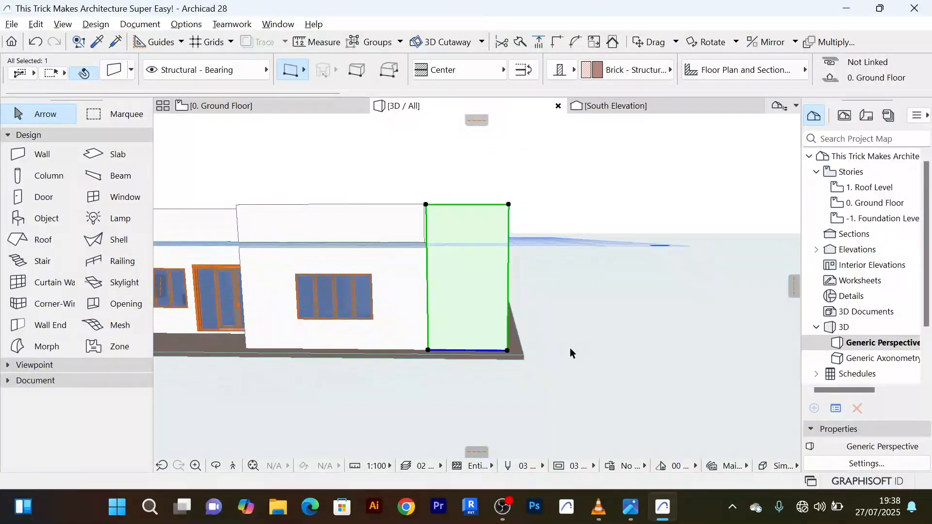
Choose the polygonal geometry in the Opening tool's default settings and confirm them
{"action": "left_click", "coordinate": [117, 312]}
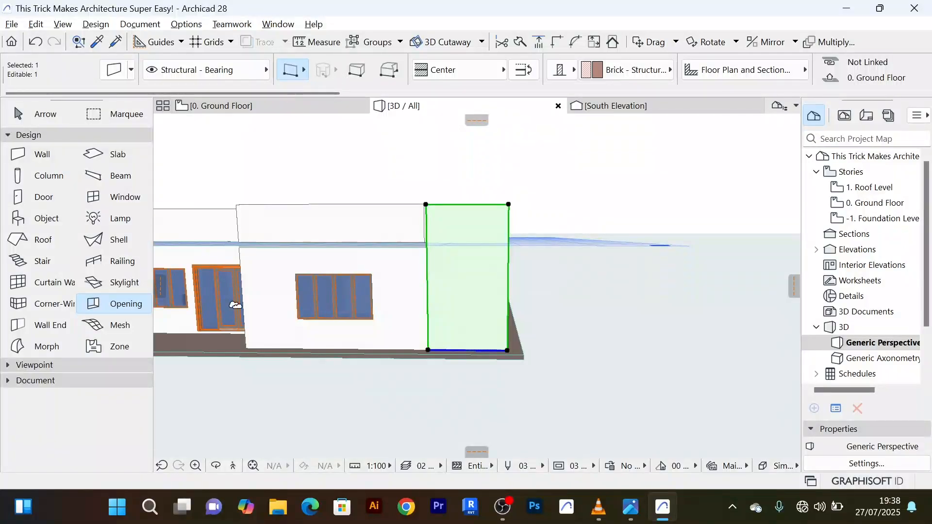
{"action": "double_click", "coordinate": [117, 306]}
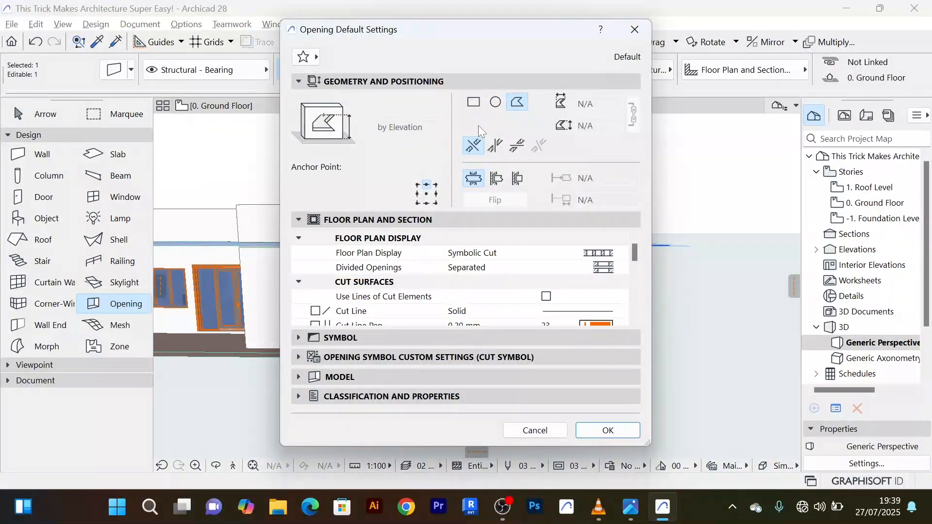
{"action": "left_click", "coordinate": [474, 103]}
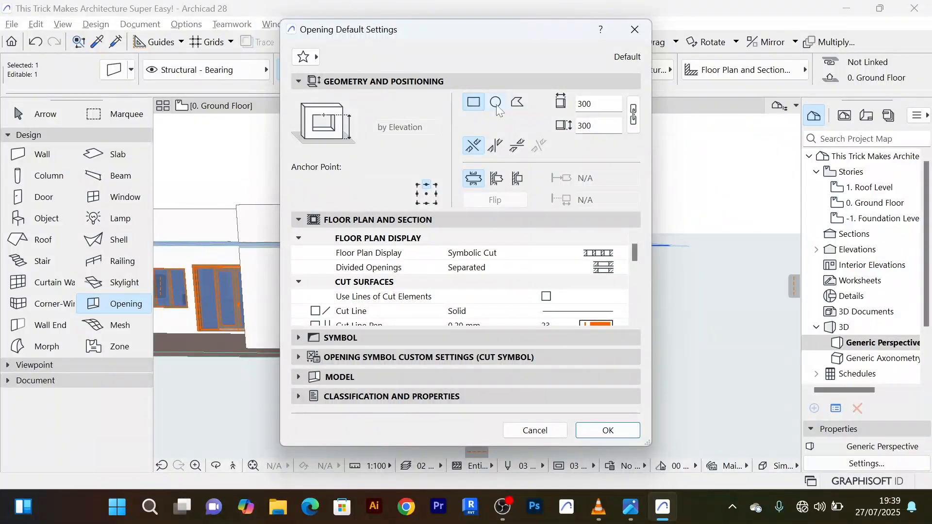
{"action": "left_click", "coordinate": [496, 103]}
{"action": "left_click", "coordinate": [513, 104]}
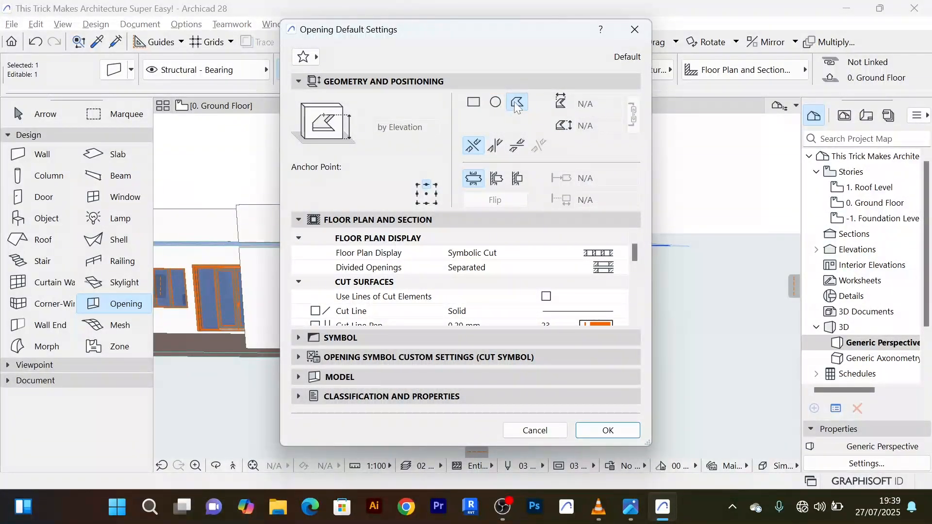
{"action": "left_click", "coordinate": [609, 430]}
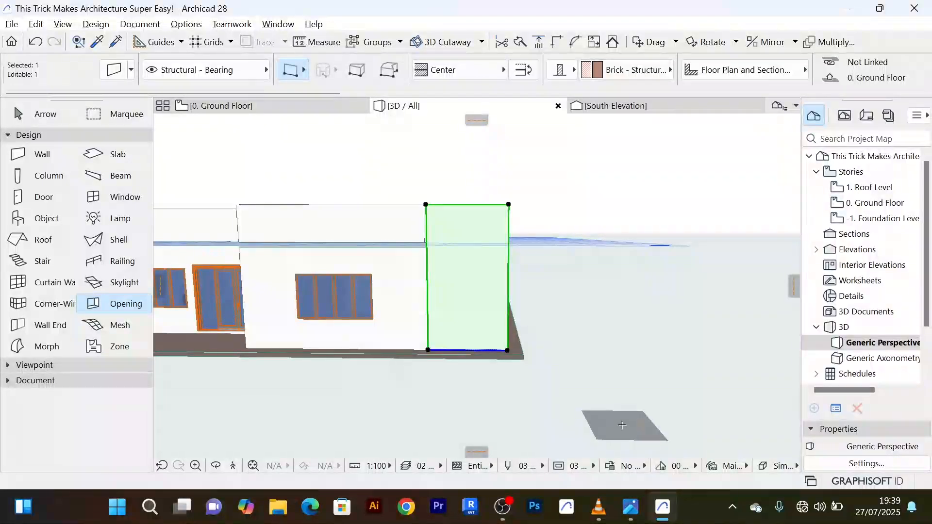
{"action": "scroll", "coordinate": [488, 358], "scroll_direction": "up", "scroll_amount": 4}
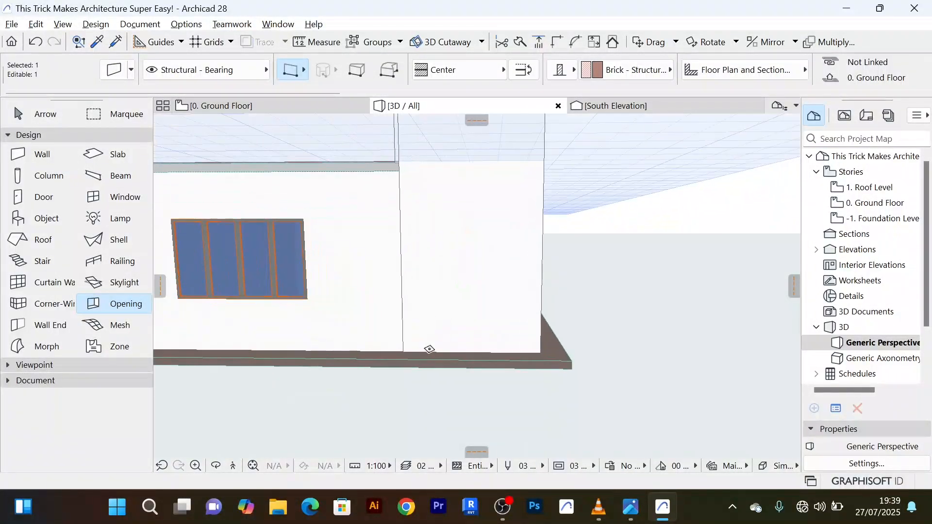
{"action": "left_click", "coordinate": [407, 350]}
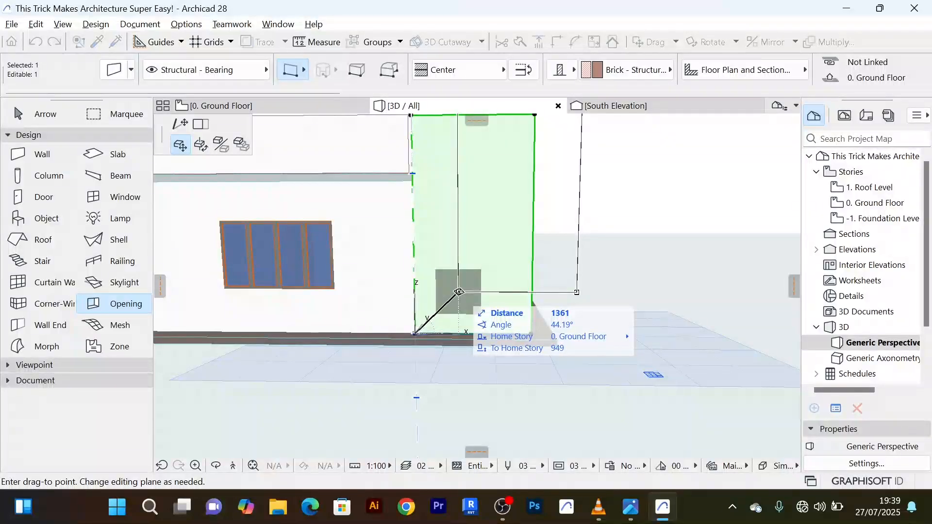
{"action": "left_click", "coordinate": [459, 292]}
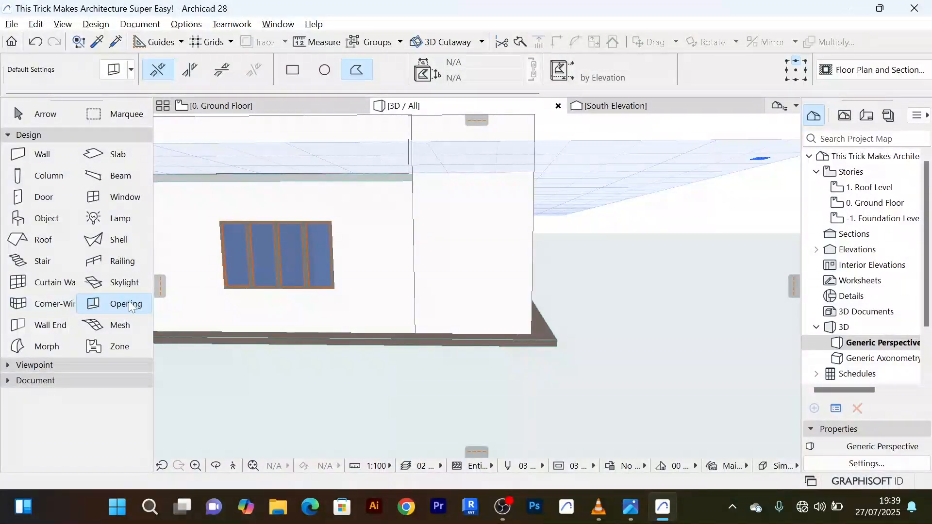
{"action": "left_click", "coordinate": [415, 335]}
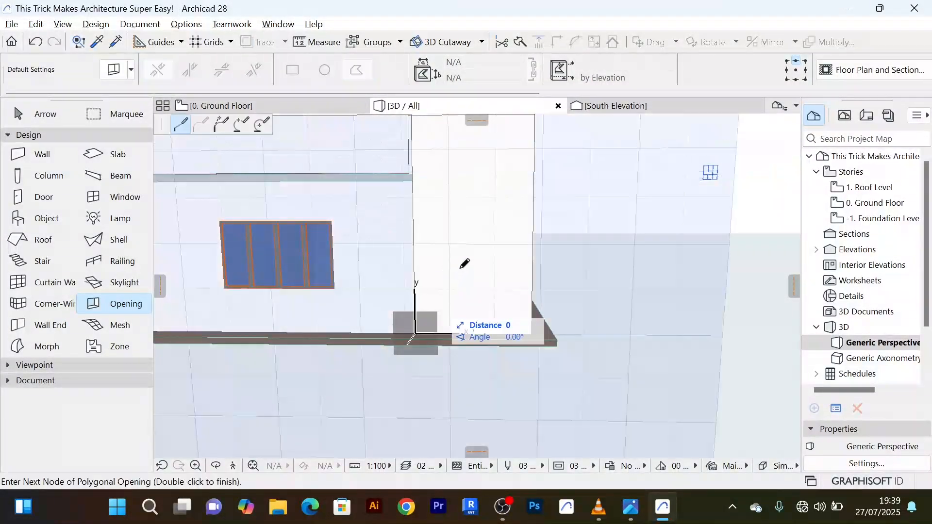
{"action": "scroll", "coordinate": [483, 223], "scroll_direction": "down", "scroll_amount": 2}
{"action": "middle_click_drag", "start_coordinate": [482, 223], "coordinate": [437, 315]}
{"action": "scroll", "coordinate": [470, 242], "scroll_direction": "up", "scroll_amount": 3}
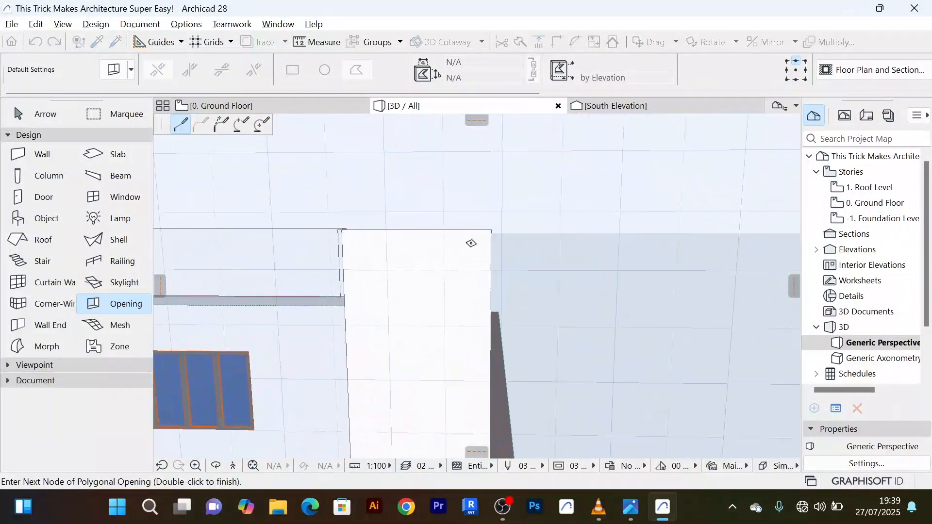
{"action": "scroll", "coordinate": [489, 233], "scroll_direction": "up", "scroll_amount": 2}
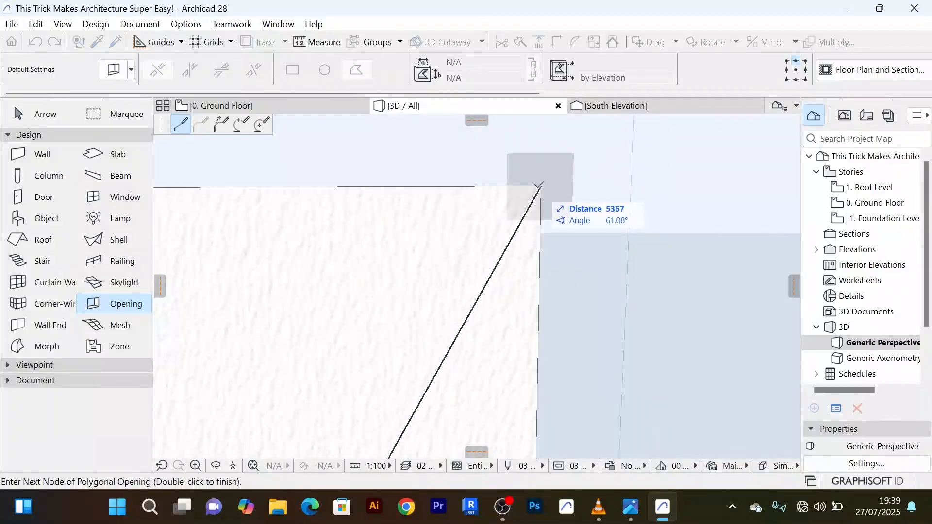
{"action": "left_click", "coordinate": [540, 186]}
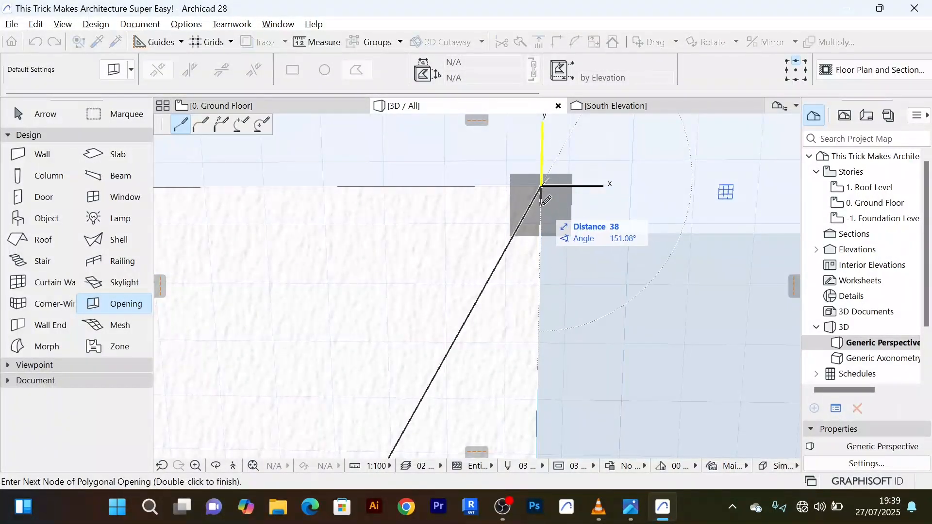
{"action": "scroll", "coordinate": [543, 197], "scroll_direction": "up", "scroll_amount": 1}
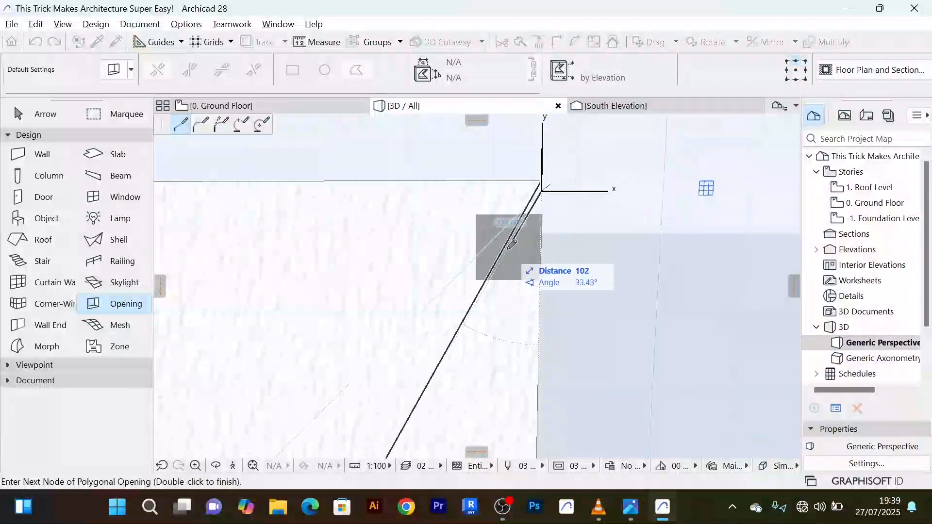
{"action": "scroll", "coordinate": [512, 267], "scroll_direction": "down", "scroll_amount": 2}
{"action": "middle_click_drag", "start_coordinate": [478, 372], "coordinate": [474, 210]}
{"action": "scroll", "coordinate": [375, 354], "scroll_direction": "down", "scroll_amount": 5}
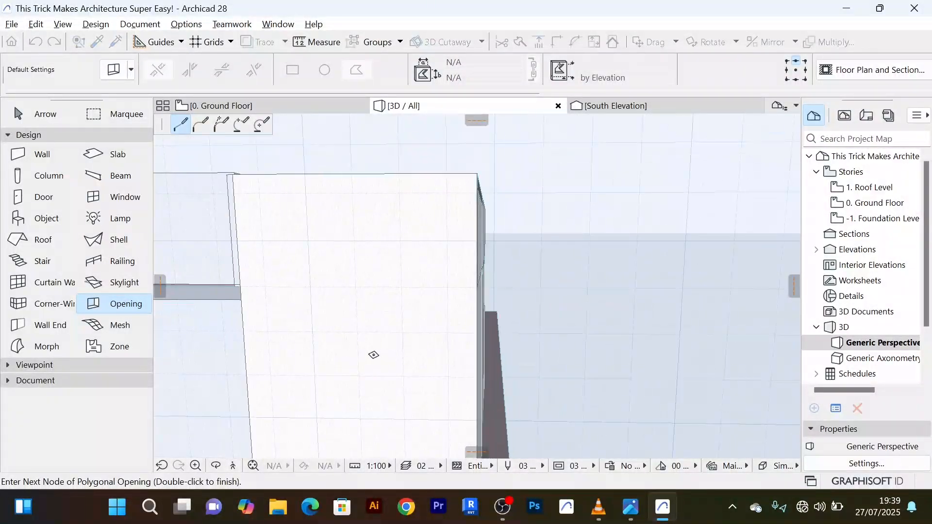
{"action": "middle_click_drag", "start_coordinate": [374, 374], "coordinate": [435, 251]}
{"action": "scroll", "coordinate": [379, 336], "scroll_direction": "up", "scroll_amount": 8}
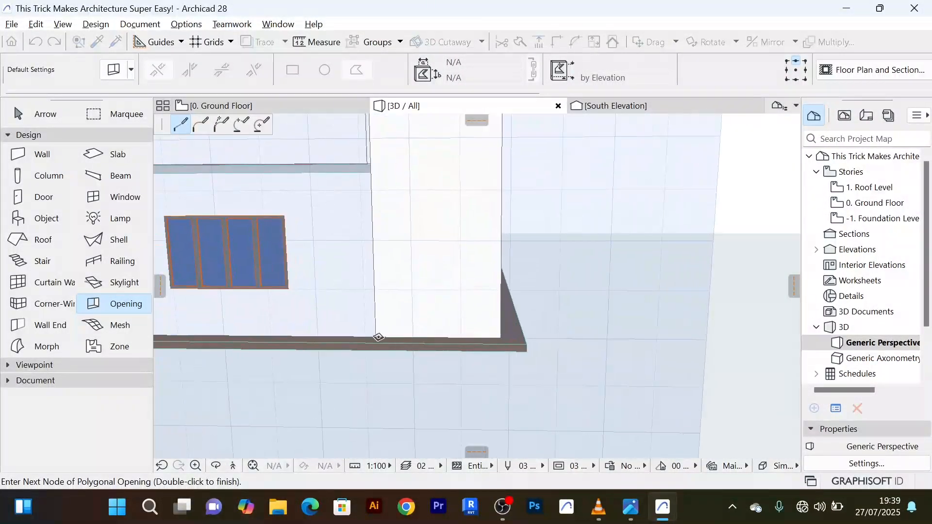
{"action": "middle_click_drag", "start_coordinate": [407, 297], "coordinate": [418, 277]}
{"action": "scroll", "coordinate": [418, 334], "scroll_direction": "down", "scroll_amount": 6}
{"action": "scroll", "coordinate": [413, 349], "scroll_direction": "up", "scroll_amount": 3}
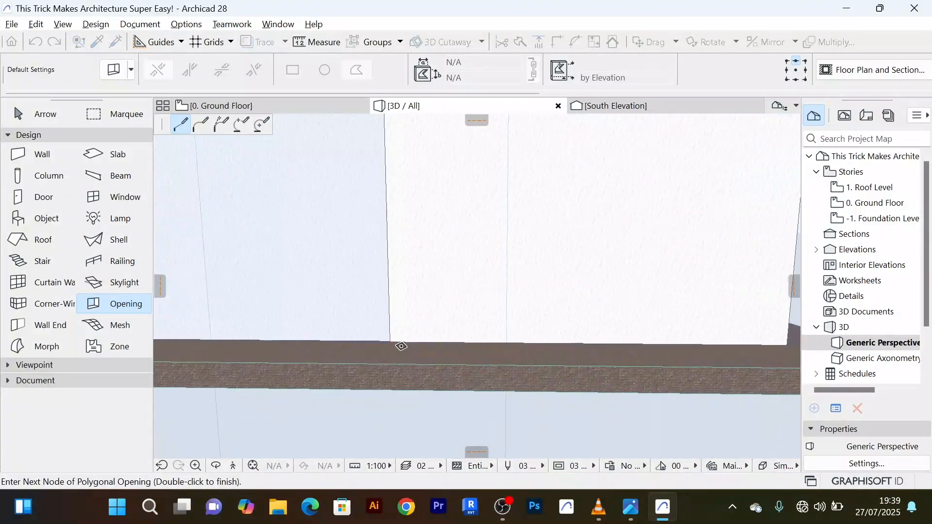
{"action": "scroll", "coordinate": [399, 343], "scroll_direction": "up", "scroll_amount": 2}
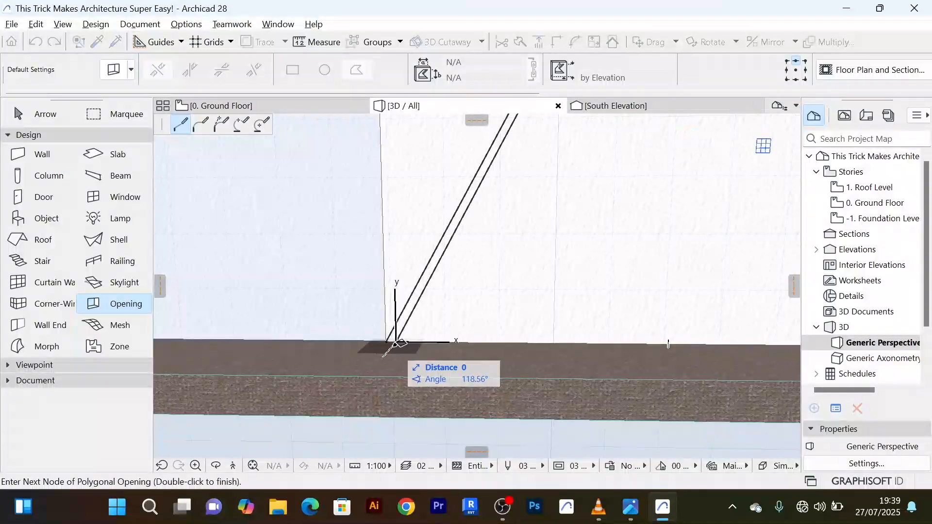
{"action": "scroll", "coordinate": [392, 336], "scroll_direction": "up", "scroll_amount": 2}
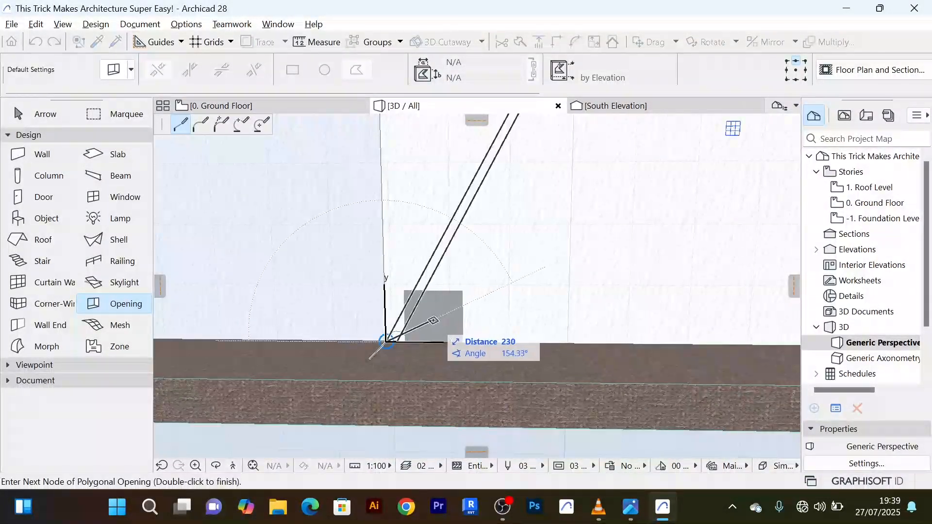
{"action": "scroll", "coordinate": [386, 342], "scroll_direction": "up", "scroll_amount": 1}
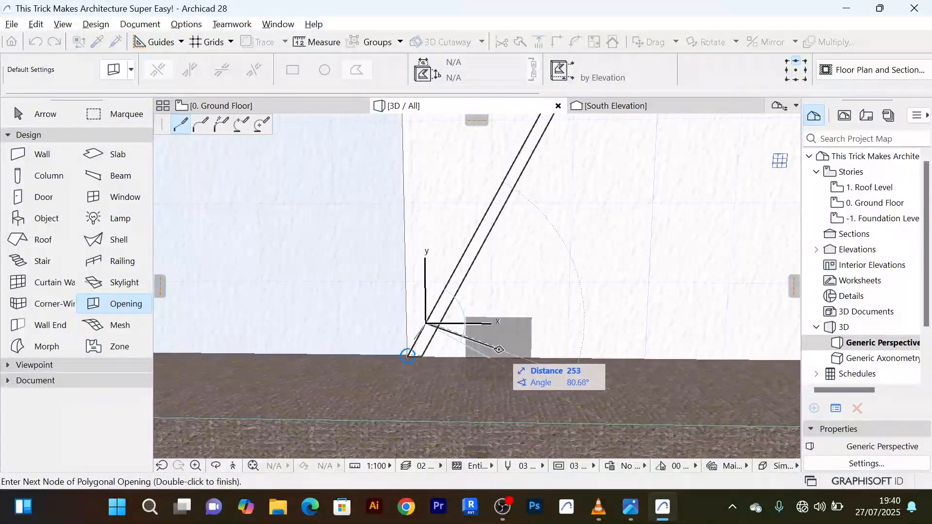
{"action": "scroll", "coordinate": [485, 343], "scroll_direction": "up", "scroll_amount": 3}
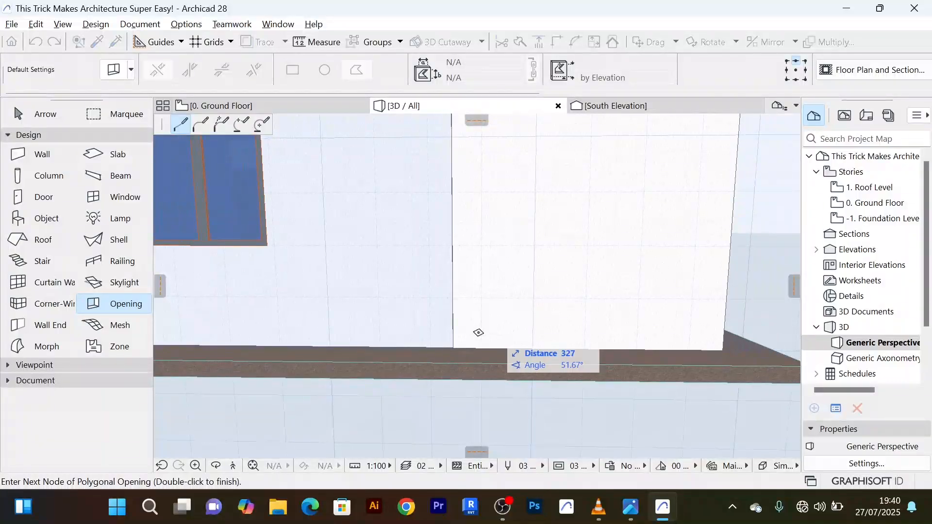
{"action": "scroll", "coordinate": [479, 333], "scroll_direction": "down", "scroll_amount": 5}
{"action": "key", "text": "Escape"}
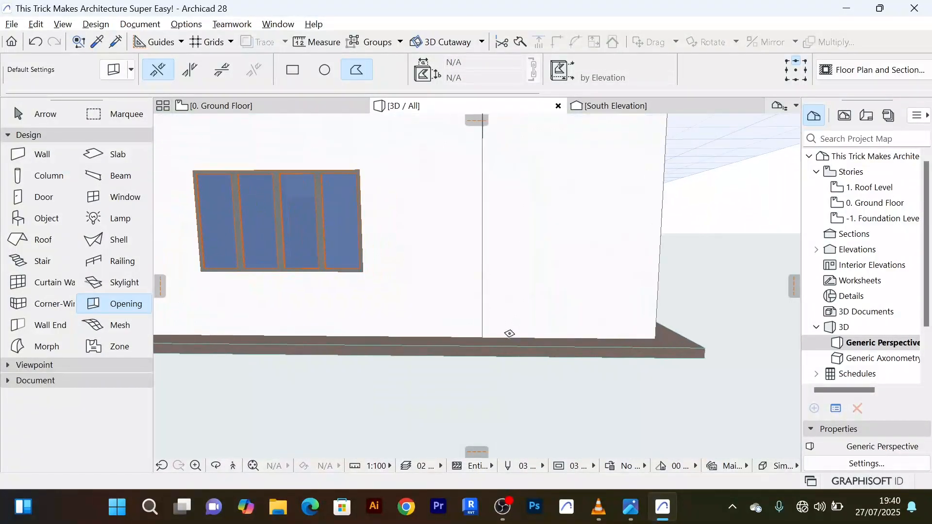
Start a polygonal opening at the thin wall's lower inner corner, running its first edge about 5367 mm diagonally to the opposite top corner
{"action": "scroll", "coordinate": [510, 333], "scroll_direction": "up", "scroll_amount": 4}
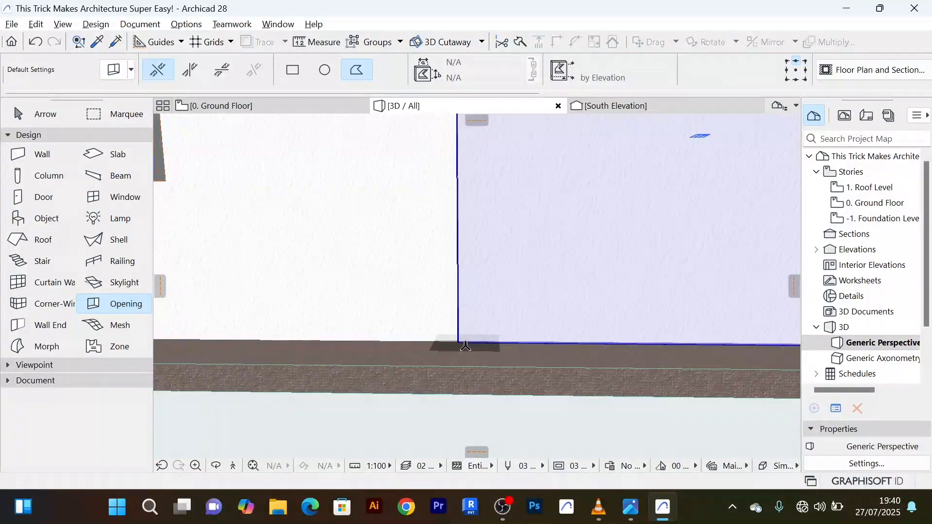
{"action": "scroll", "coordinate": [464, 343], "scroll_direction": "up", "scroll_amount": 1}
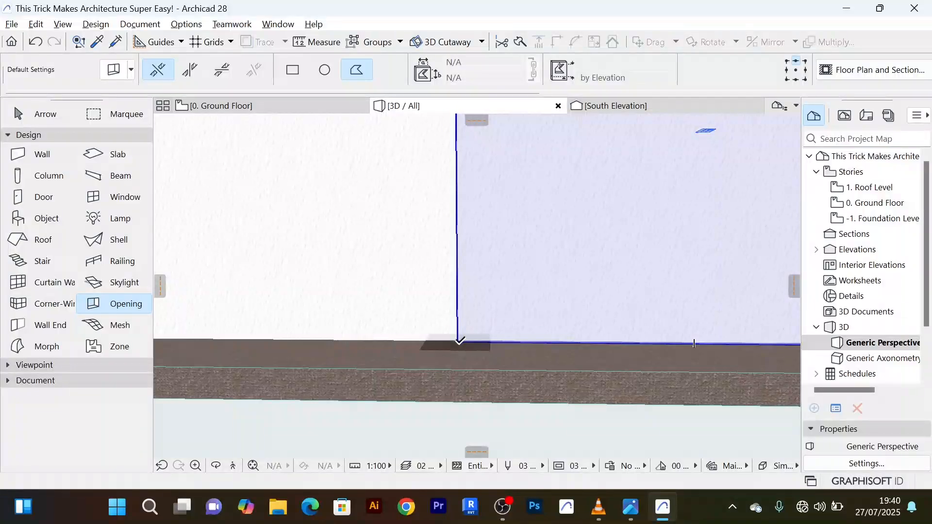
{"action": "left_click", "coordinate": [461, 341]}
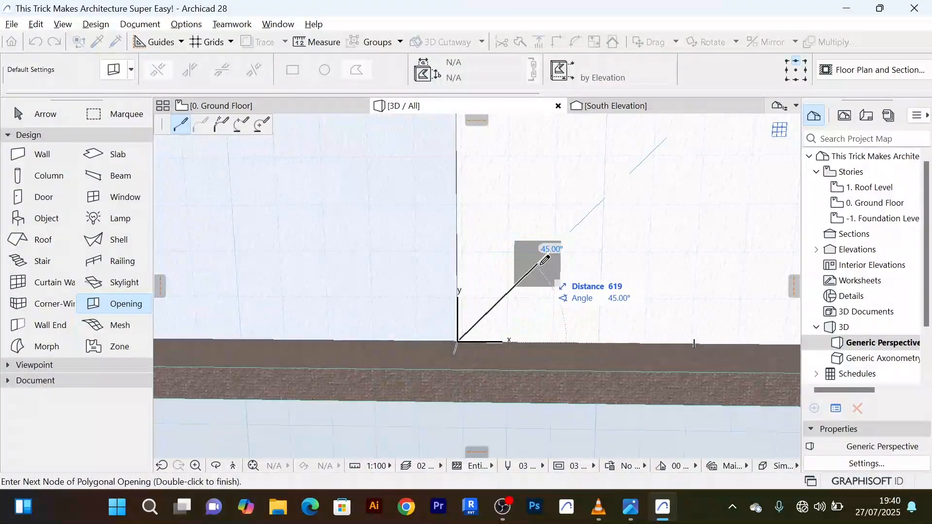
{"action": "scroll", "coordinate": [568, 231], "scroll_direction": "down", "scroll_amount": 2}
{"action": "scroll", "coordinate": [579, 217], "scroll_direction": "down", "scroll_amount": 3}
{"action": "scroll", "coordinate": [602, 200], "scroll_direction": "up", "scroll_amount": 5}
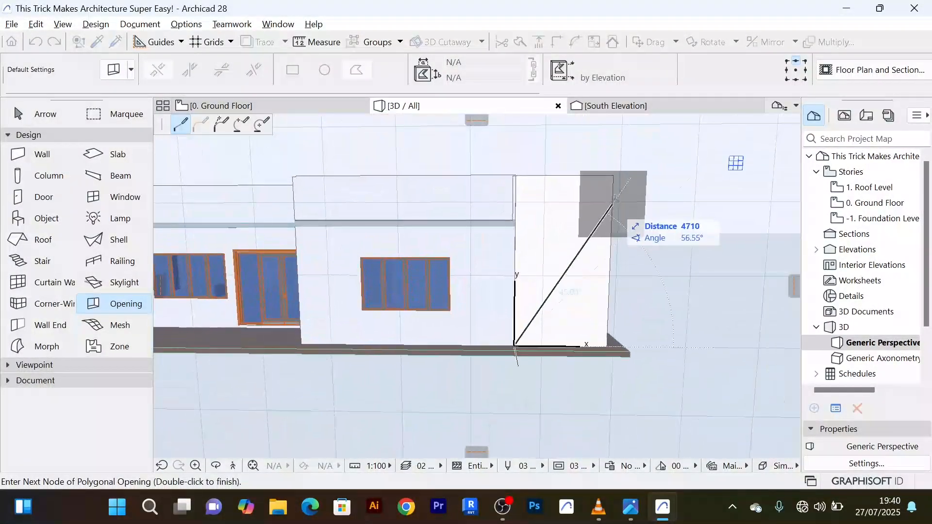
{"action": "scroll", "coordinate": [597, 186], "scroll_direction": "up", "scroll_amount": 2}
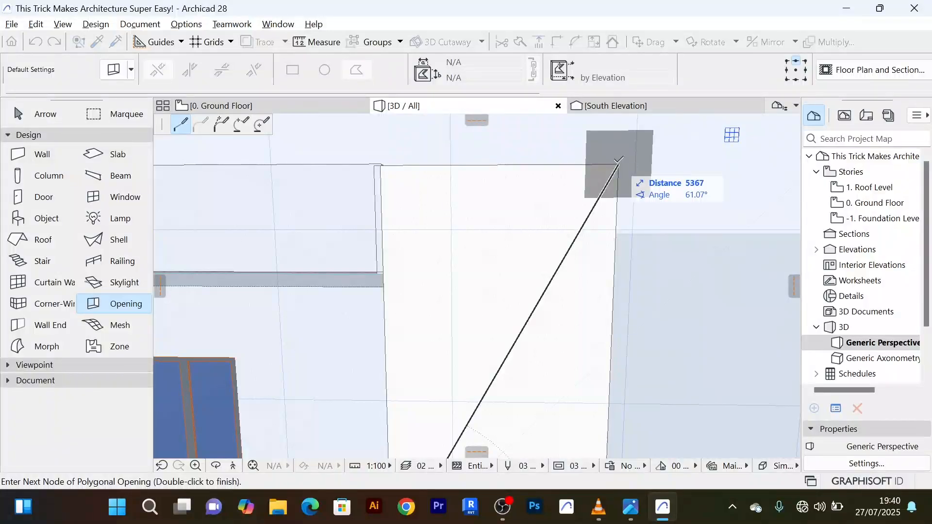
{"action": "left_click", "coordinate": [619, 165]}
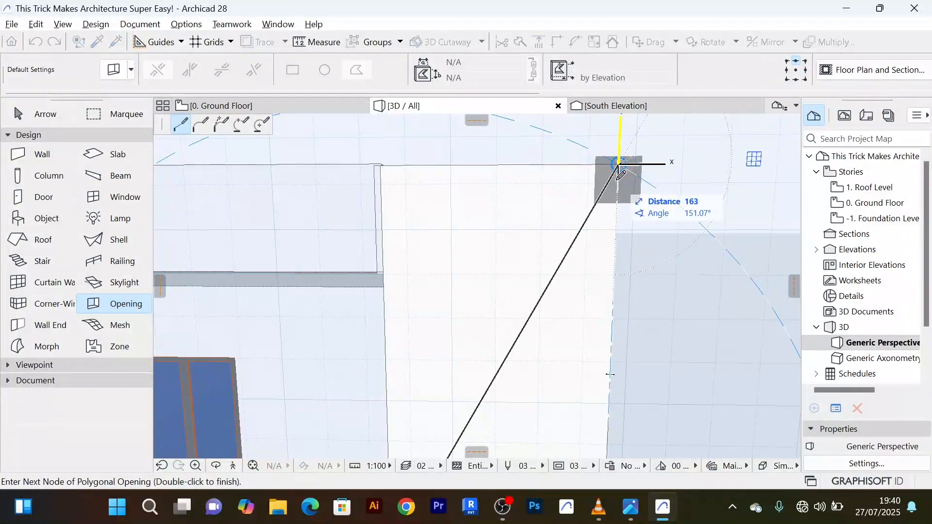
Complete the diagonal opening with a second long edge parallel to the first, down to the wall's base, and close the polygon
{"action": "scroll", "coordinate": [520, 292], "scroll_direction": "down", "scroll_amount": 4}
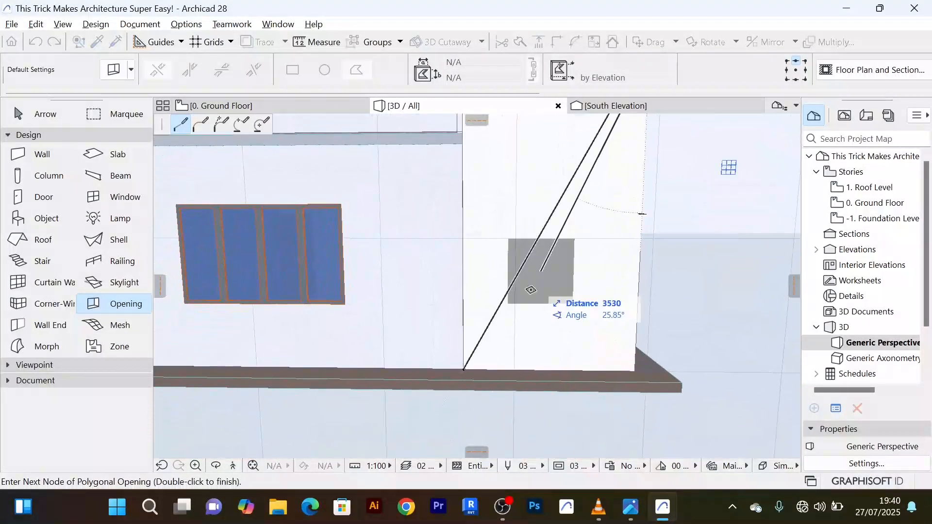
{"action": "scroll", "coordinate": [468, 369], "scroll_direction": "up", "scroll_amount": 4}
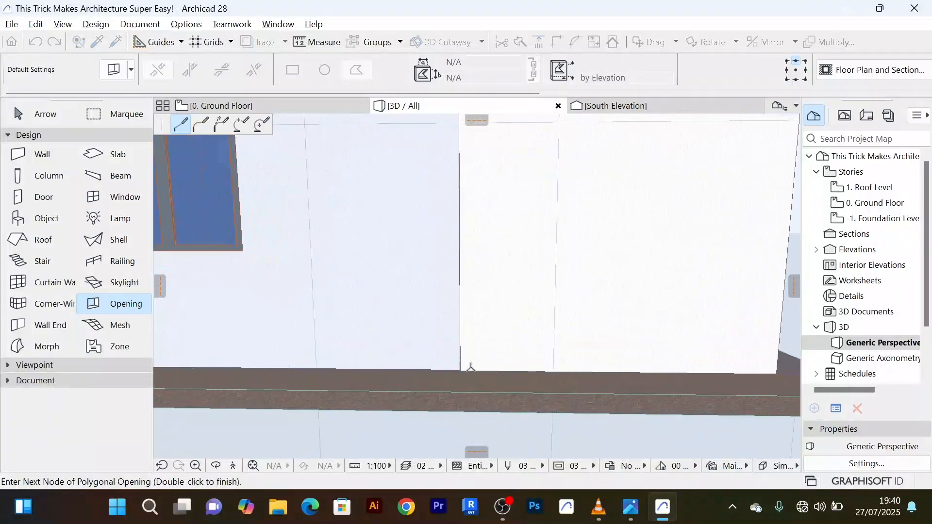
{"action": "scroll", "coordinate": [470, 366], "scroll_direction": "up", "scroll_amount": 3}
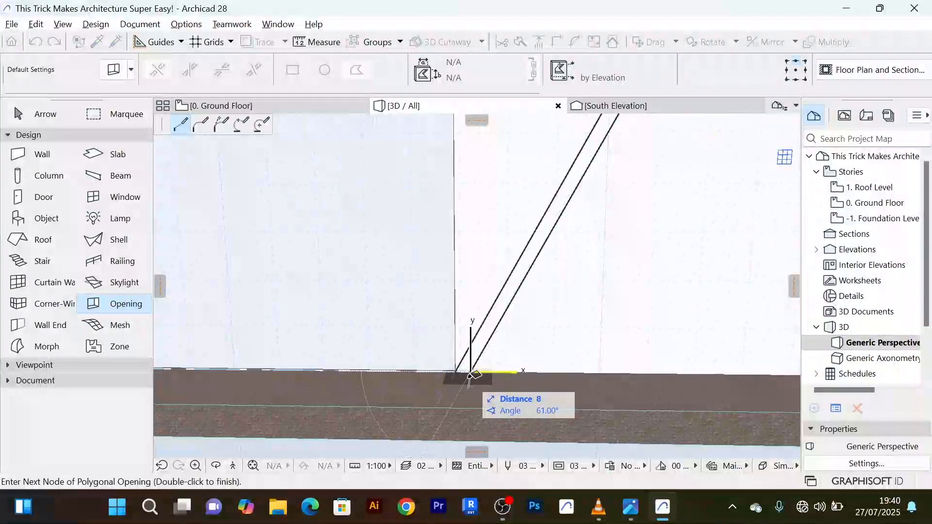
{"action": "scroll", "coordinate": [471, 376], "scroll_direction": "up", "scroll_amount": 3}
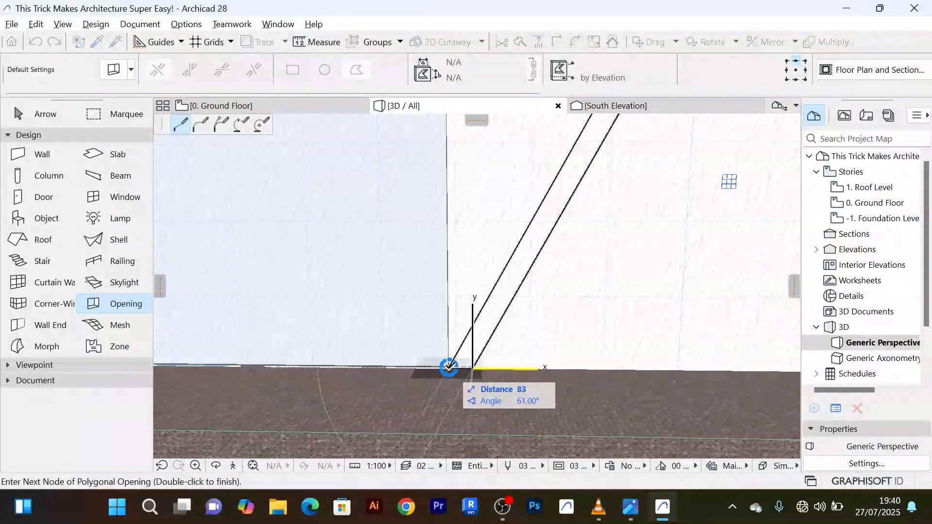
{"action": "scroll", "coordinate": [468, 354], "scroll_direction": "up", "scroll_amount": 2}
{"action": "scroll", "coordinate": [516, 326], "scroll_direction": "up", "scroll_amount": 2}
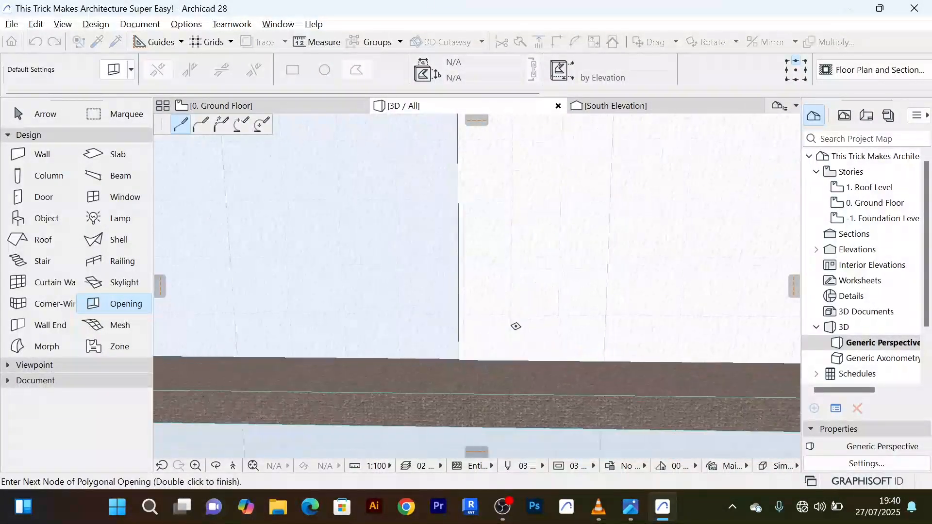
{"action": "scroll", "coordinate": [485, 340], "scroll_direction": "down", "scroll_amount": 2}
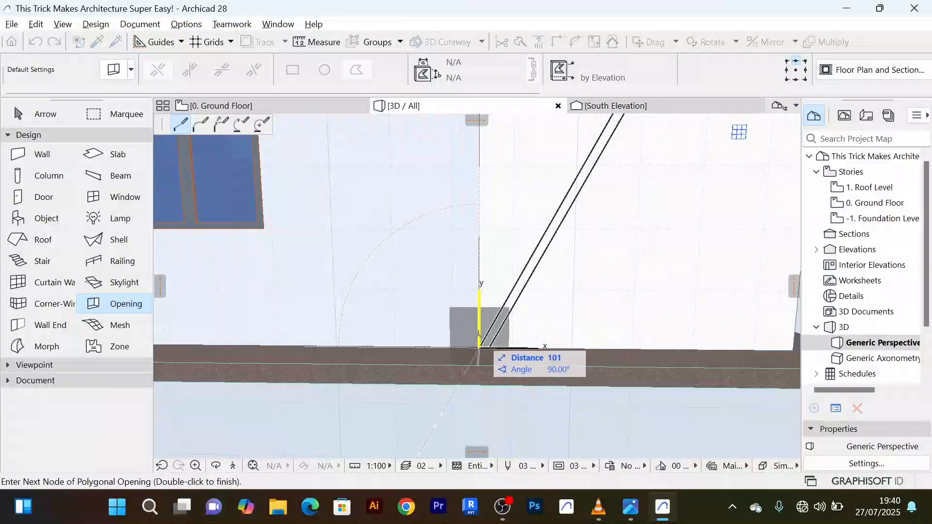
{"action": "right_click", "coordinate": [508, 261]}
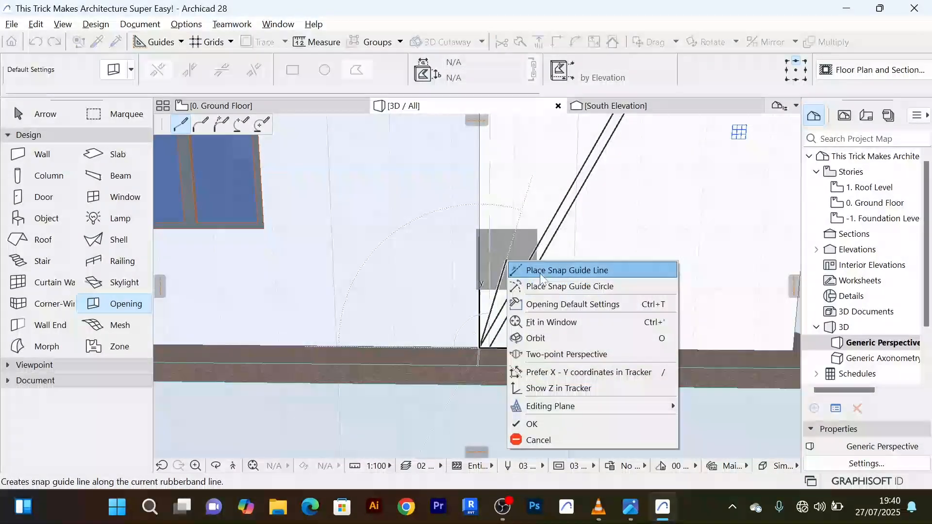
{"action": "left_click", "coordinate": [544, 424]}
{"action": "scroll", "coordinate": [534, 360], "scroll_direction": "down", "scroll_amount": 3}
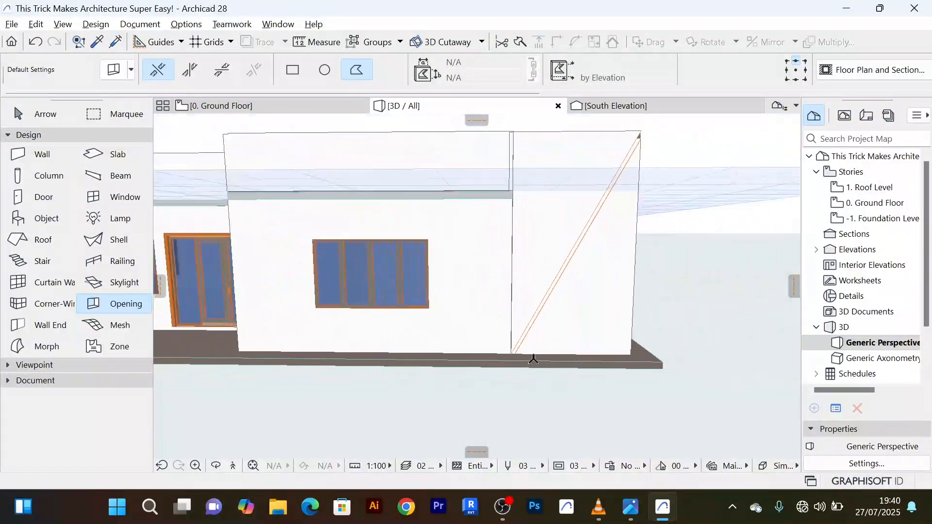
Examine the diagonal opening from the front and the side of the corner room and compare it with the reference rendering
{"action": "scroll", "coordinate": [637, 306], "scroll_direction": "down", "scroll_amount": 2}
{"action": "middle_click_drag", "start_coordinate": [635, 302], "coordinate": [480, 339]}
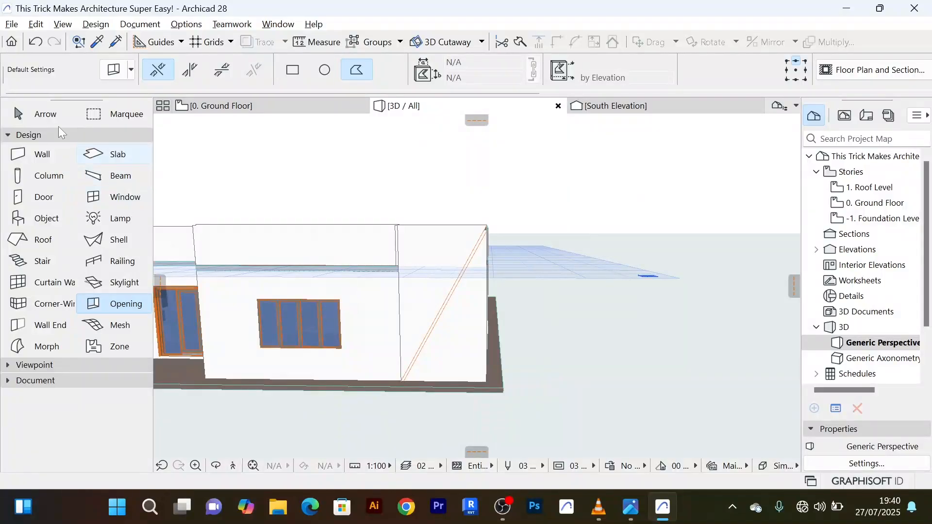
{"action": "left_click", "coordinate": [43, 116]}
{"action": "scroll", "coordinate": [462, 293], "scroll_direction": "up", "scroll_amount": 5}
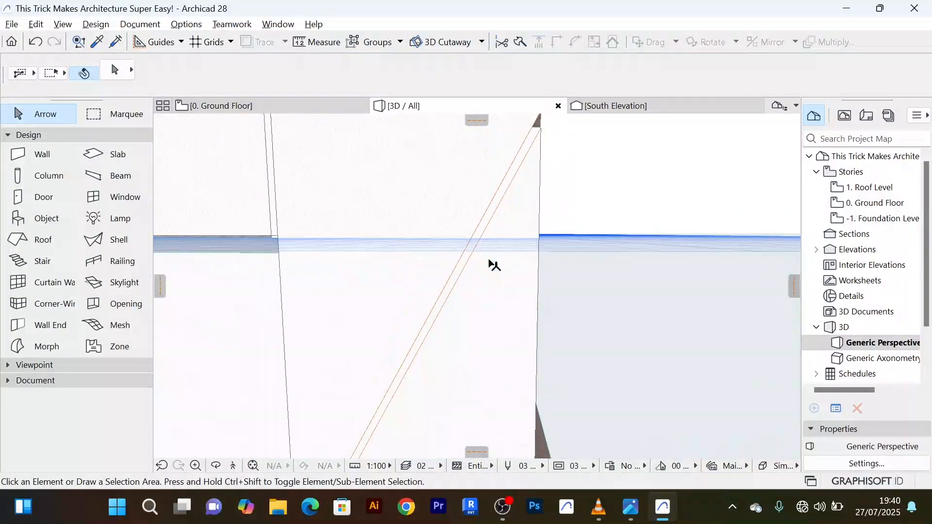
{"action": "scroll", "coordinate": [552, 298], "scroll_direction": "down", "scroll_amount": 4}
{"action": "middle_click_drag", "start_coordinate": [568, 314], "coordinate": [521, 257], "text": "shift"}
{"action": "scroll", "coordinate": [545, 247], "scroll_direction": "up", "scroll_amount": 5}
{"action": "scroll", "coordinate": [540, 247], "scroll_direction": "down", "scroll_amount": 4}
{"action": "scroll", "coordinate": [519, 258], "scroll_direction": "up", "scroll_amount": 3}
{"action": "scroll", "coordinate": [556, 244], "scroll_direction": "up", "scroll_amount": 3}
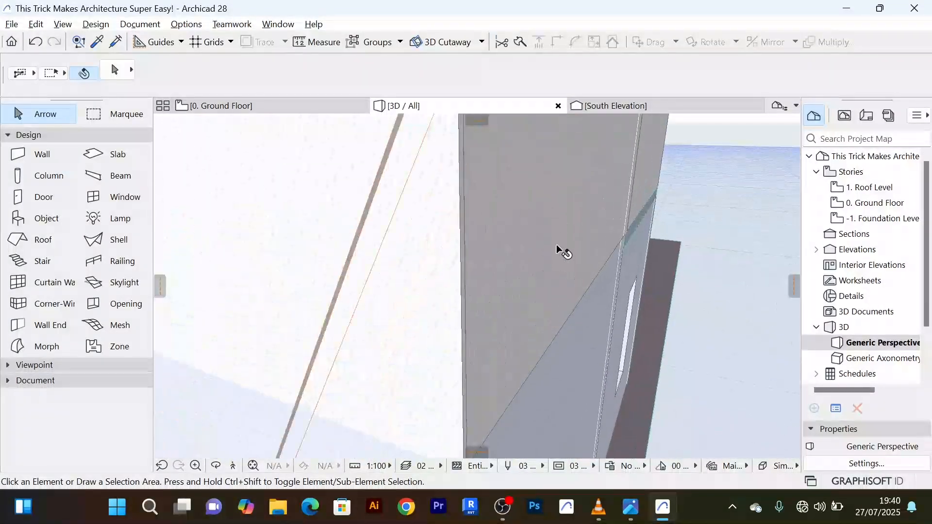
{"action": "scroll", "coordinate": [557, 243], "scroll_direction": "down", "scroll_amount": 4}
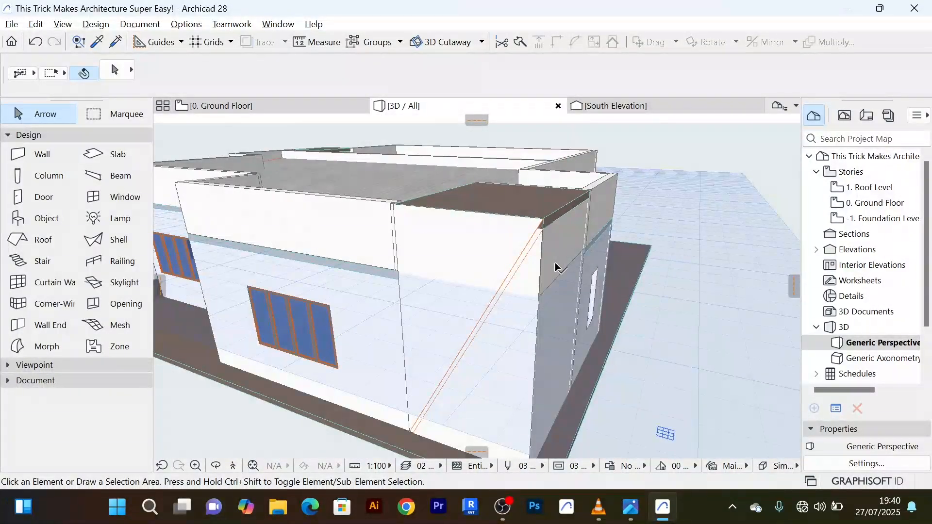
{"action": "key", "text": "alt+Tab"}
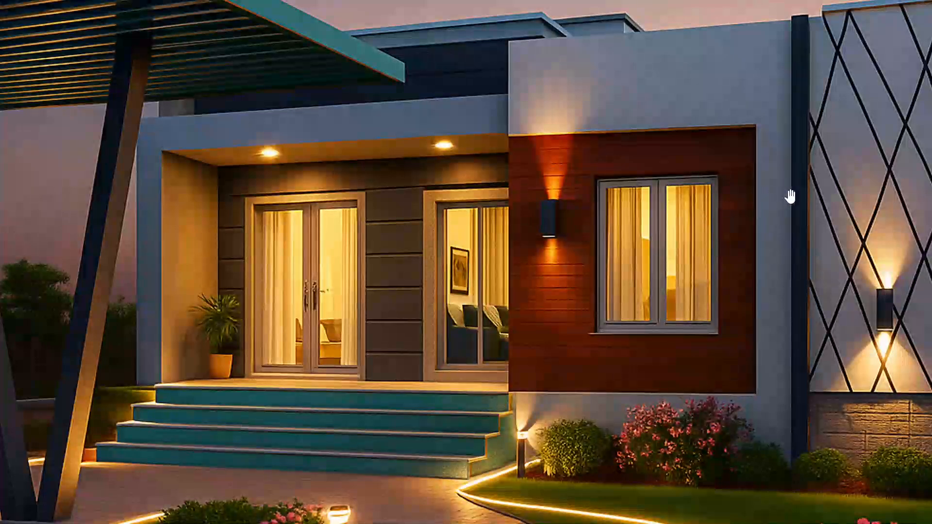
{"action": "key", "text": "alt+Tab"}
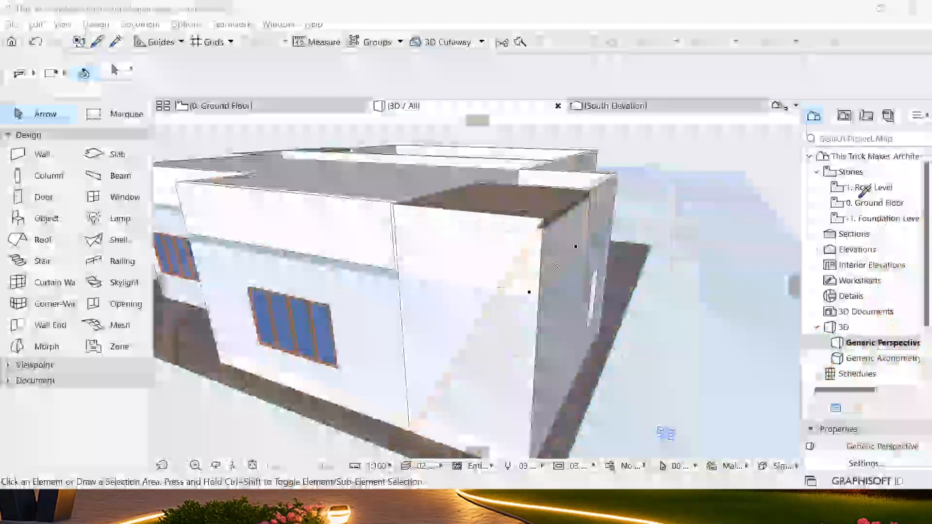
Select the diagonal opening and enable both surface overrides in its model settings
{"action": "mouse_move", "coordinate": [513, 343]}
{"action": "middle_mouse_down", "text": "shift"}
{"action": "mouse_move", "coordinate": [551, 308]}
{"action": "mouse_move", "coordinate": [614, 308]}
{"action": "mouse_move", "coordinate": [505, 343]}
{"action": "middle_mouse_up", "text": "shift"}
{"action": "scroll", "coordinate": [506, 342], "scroll_direction": "up", "scroll_amount": 5}
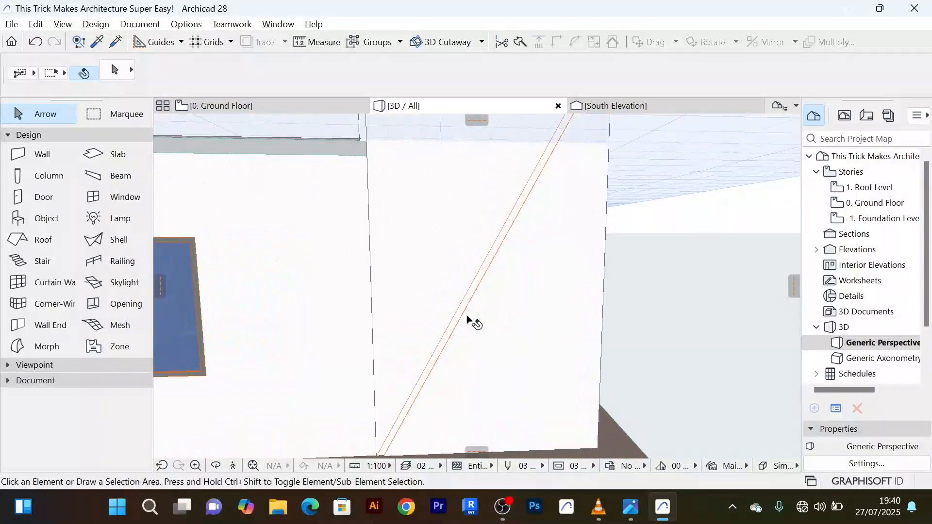
{"action": "left_click", "coordinate": [464, 313]}
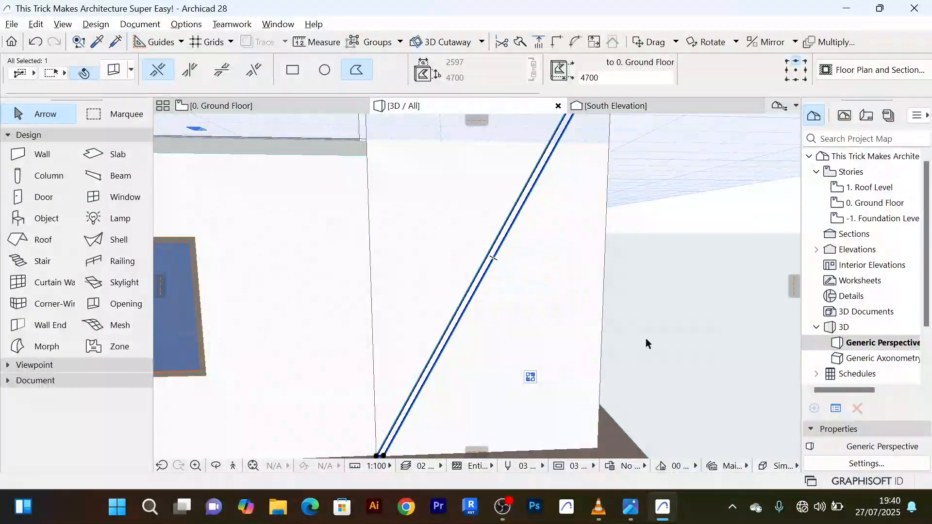
{"action": "scroll", "coordinate": [627, 326], "scroll_direction": "down", "scroll_amount": 5}
{"action": "middle_click_drag", "start_coordinate": [626, 309], "coordinate": [606, 316]}
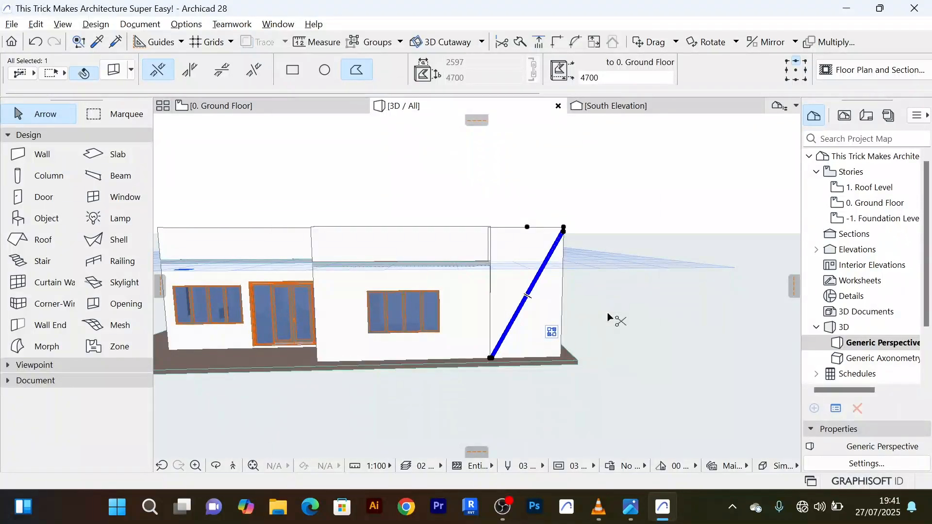
{"action": "key", "text": "ctrl+t"}
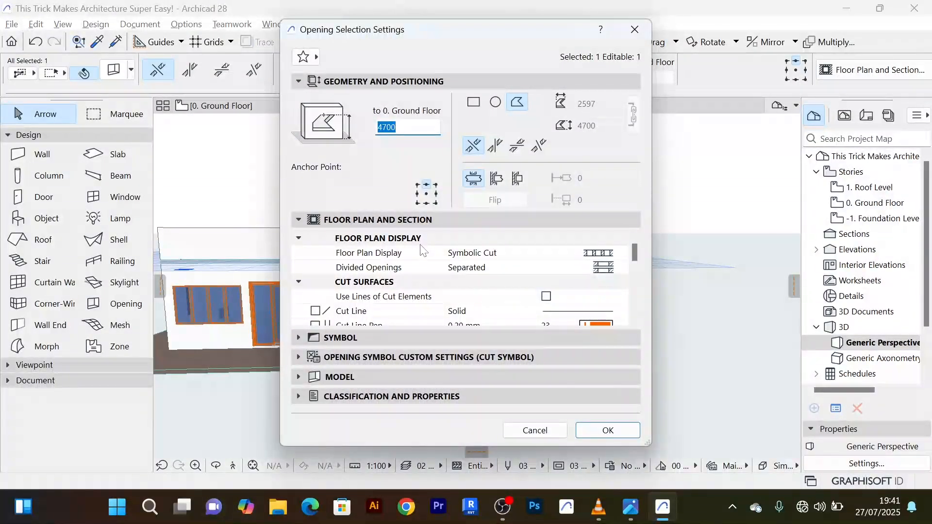
{"action": "left_click", "coordinate": [301, 376]}
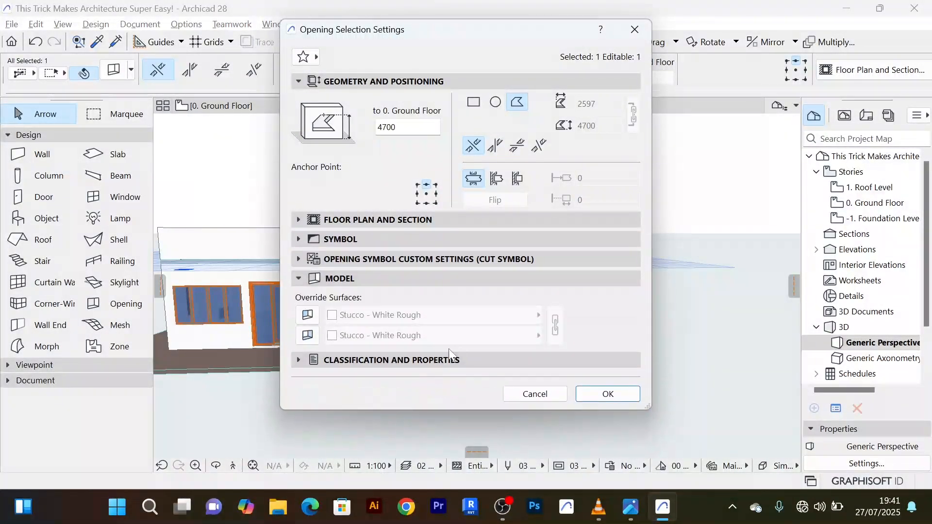
{"action": "left_click", "coordinate": [309, 340]}
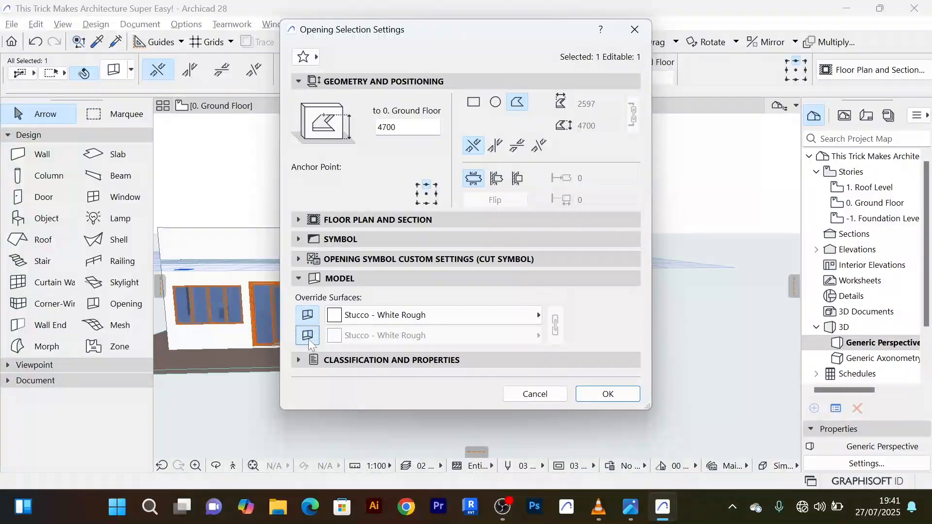
Set the opening's override surface to Paint - Anthracite, link both surfaces, confirm the settings and deselect the opening
{"action": "left_click", "coordinate": [539, 316]}
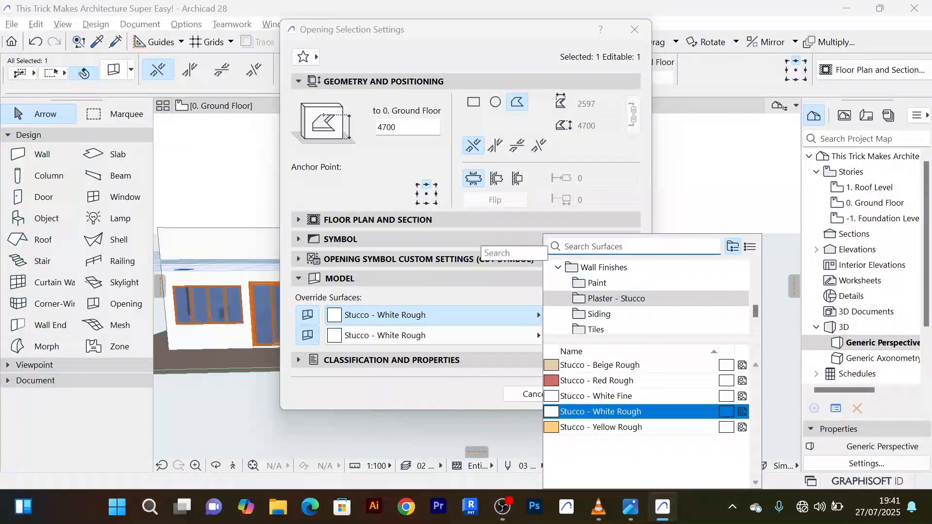
{"action": "type", "text": "pain"}
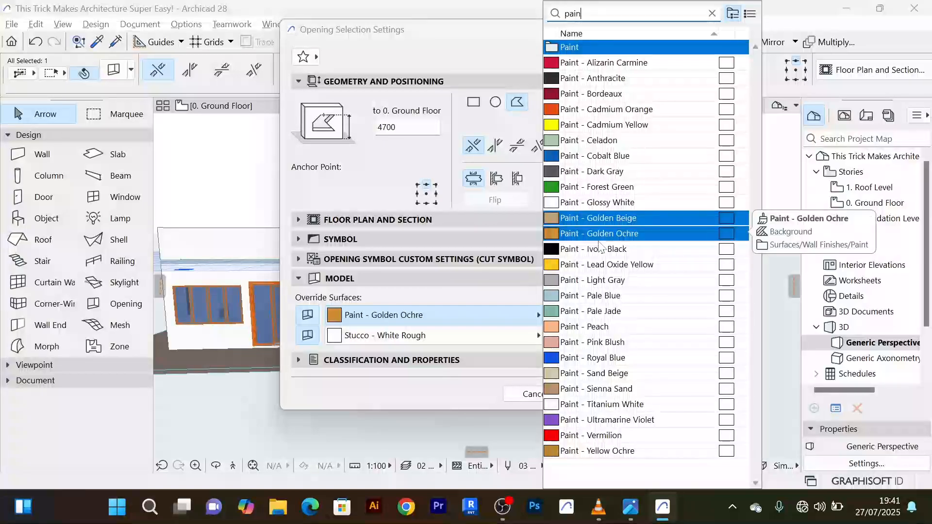
{"action": "left_click", "coordinate": [602, 78]}
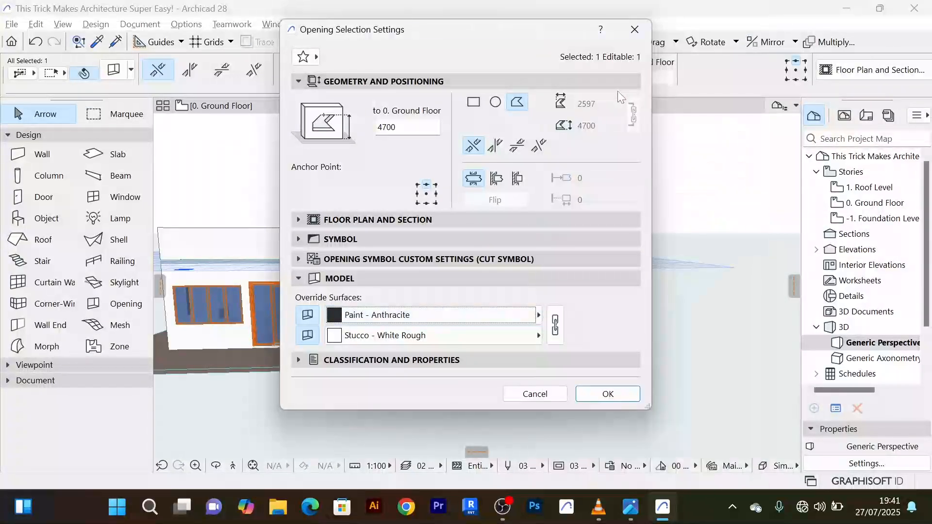
{"action": "left_click", "coordinate": [558, 326]}
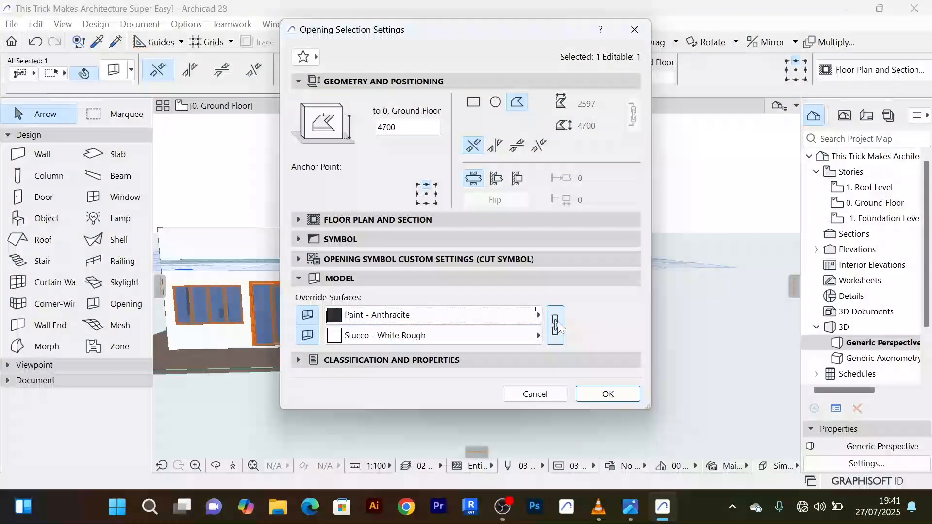
{"action": "left_click", "coordinate": [611, 395]}
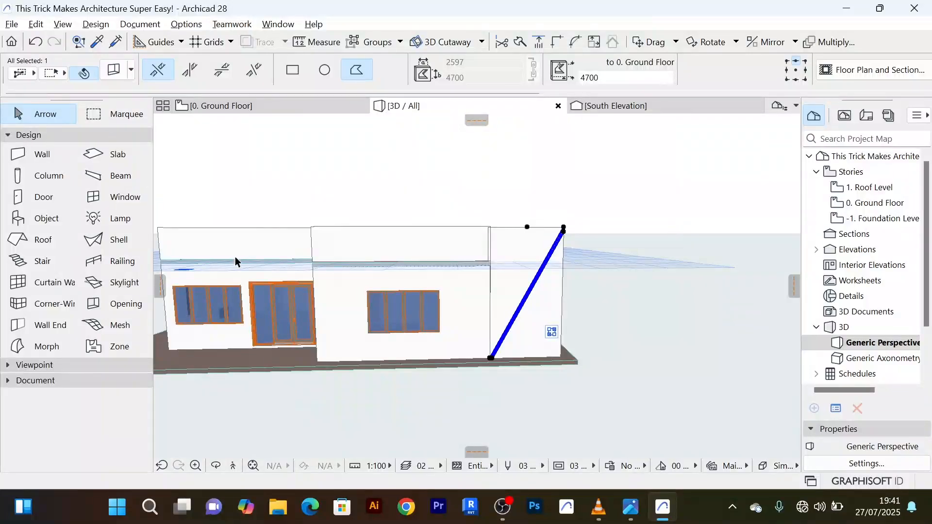
{"action": "left_click", "coordinate": [652, 369]}
Set the diagonal opening's Cut Line Pen to 1 (0.13 mm), confirm the settings and deselect the opening
{"action": "scroll", "coordinate": [626, 288], "scroll_direction": "up", "scroll_amount": 5}
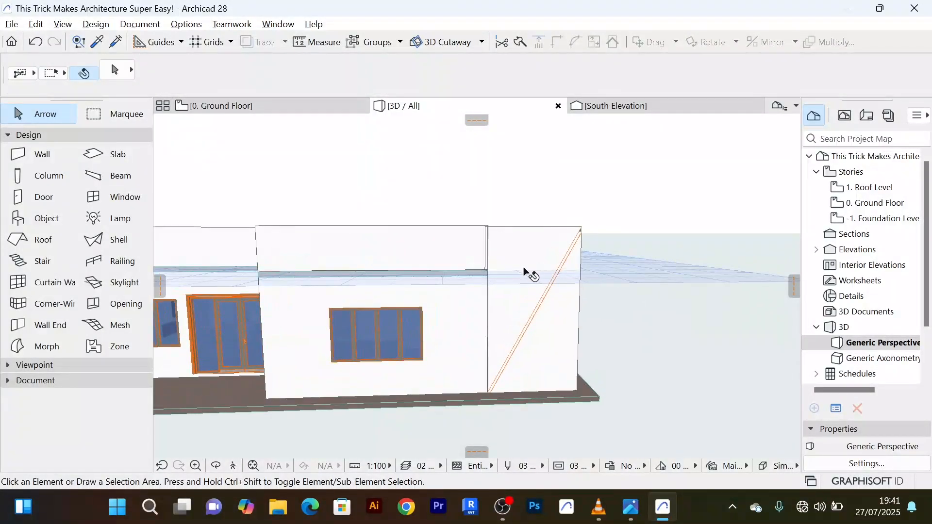
{"action": "scroll", "coordinate": [570, 295], "scroll_direction": "down", "scroll_amount": 1}
{"action": "middle_click_drag", "start_coordinate": [569, 294], "coordinate": [535, 262]}
{"action": "scroll", "coordinate": [503, 326], "scroll_direction": "up", "scroll_amount": 4}
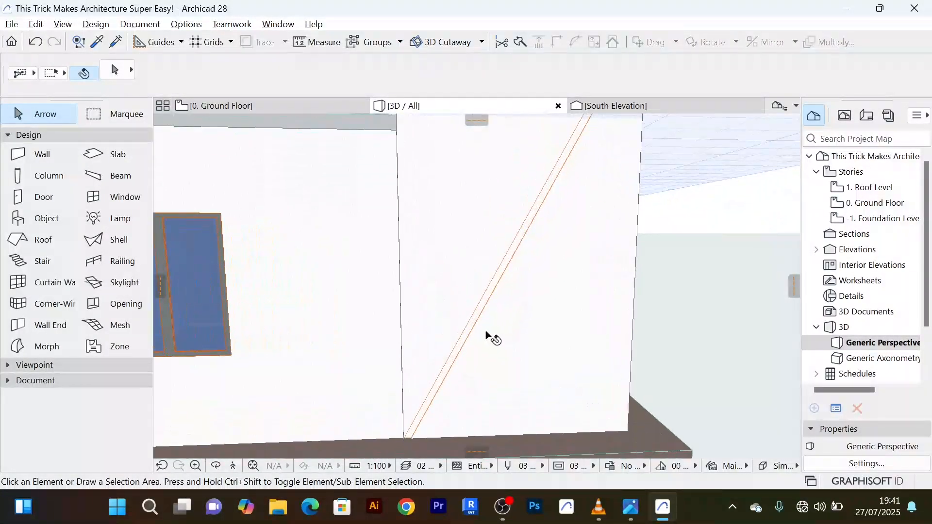
{"action": "left_click", "coordinate": [473, 330]}
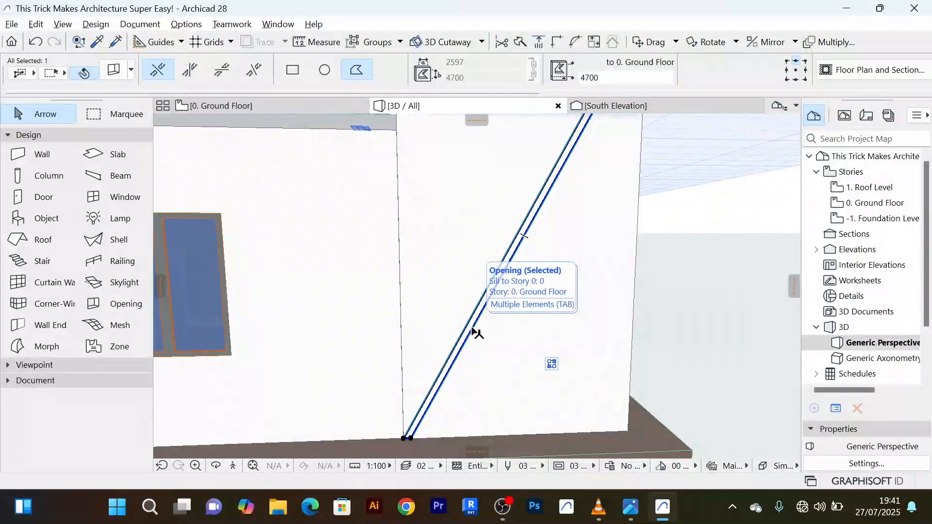
{"action": "key", "text": "ctrl"}
{"action": "key", "text": "ctrl+t"}
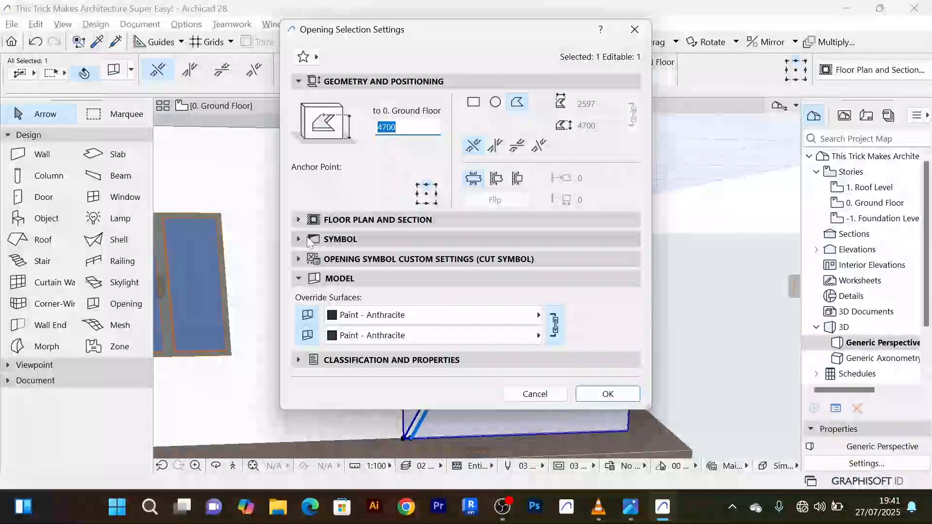
{"action": "left_click", "coordinate": [299, 219]}
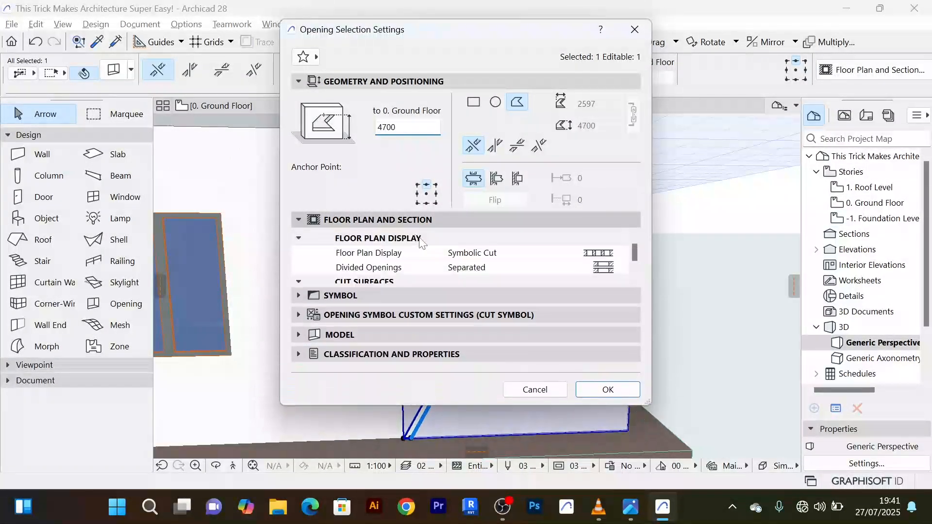
{"action": "scroll", "coordinate": [549, 286], "scroll_direction": "down", "scroll_amount": 3}
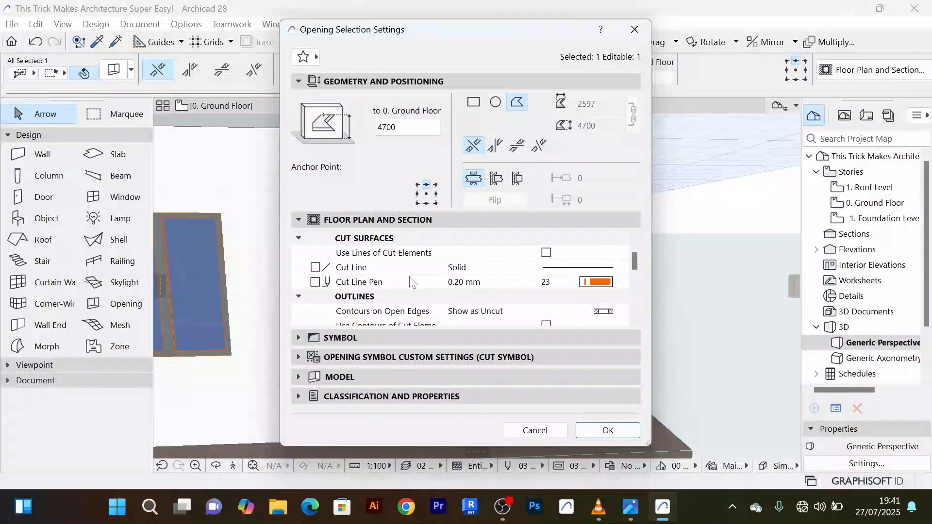
{"action": "left_click", "coordinate": [607, 283]}
{"action": "left_click", "coordinate": [631, 279]}
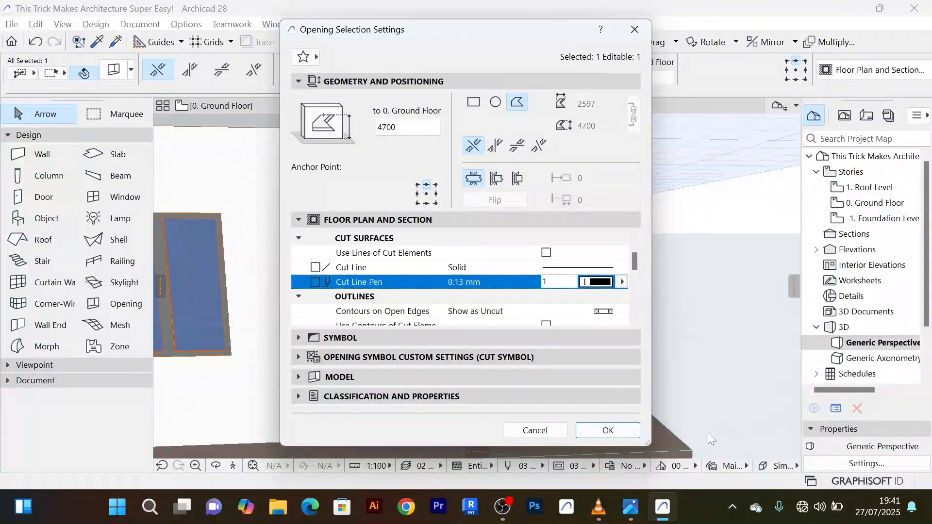
{"action": "left_click", "coordinate": [608, 431]}
{"action": "scroll", "coordinate": [680, 321], "scroll_direction": "down", "scroll_amount": 5}
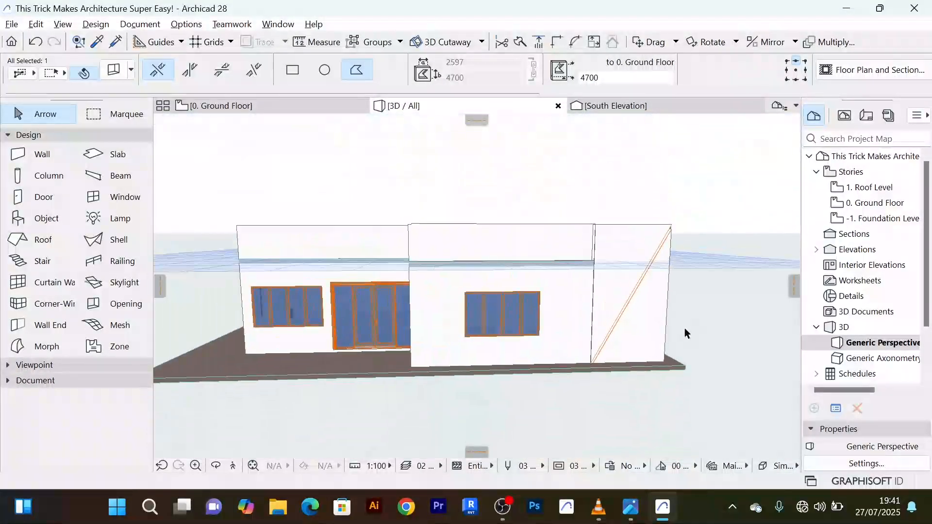
{"action": "left_click", "coordinate": [690, 349]}
{"action": "scroll", "coordinate": [688, 344], "scroll_direction": "up", "scroll_amount": 5}
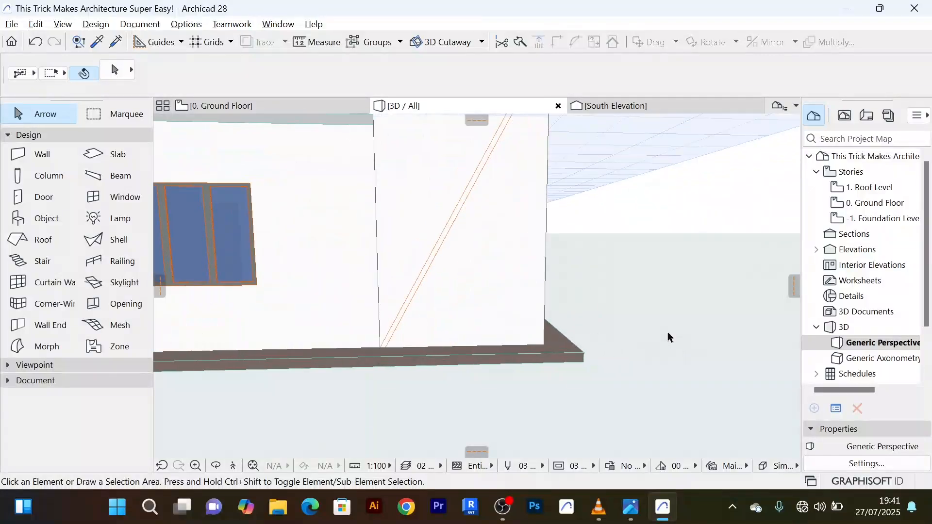
{"action": "scroll", "coordinate": [417, 298], "scroll_direction": "up", "scroll_amount": 1}
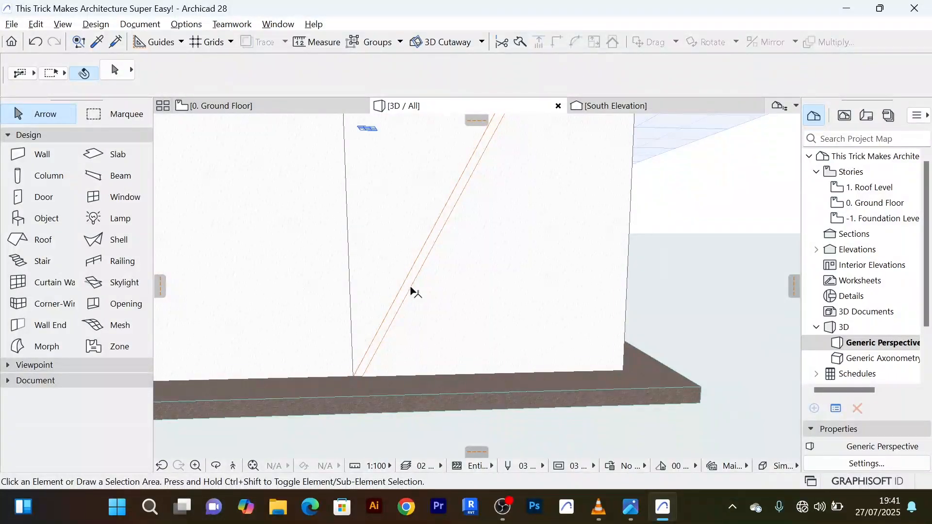
{"action": "left_click", "coordinate": [413, 290]}
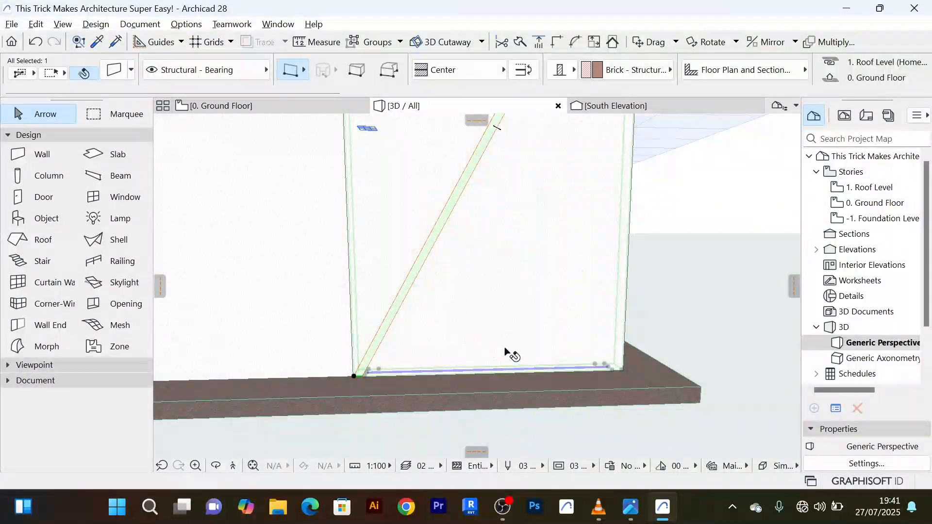
{"action": "scroll", "coordinate": [515, 350], "scroll_direction": "down", "scroll_amount": 2}
{"action": "scroll", "coordinate": [544, 351], "scroll_direction": "up", "scroll_amount": 1}
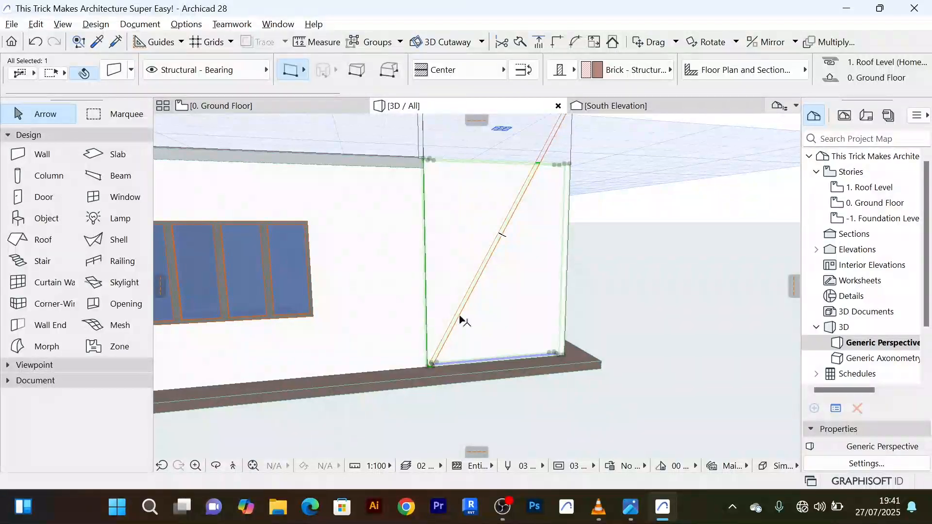
{"action": "scroll", "coordinate": [463, 316], "scroll_direction": "up", "scroll_amount": 2}
{"action": "key", "text": "Escape"}
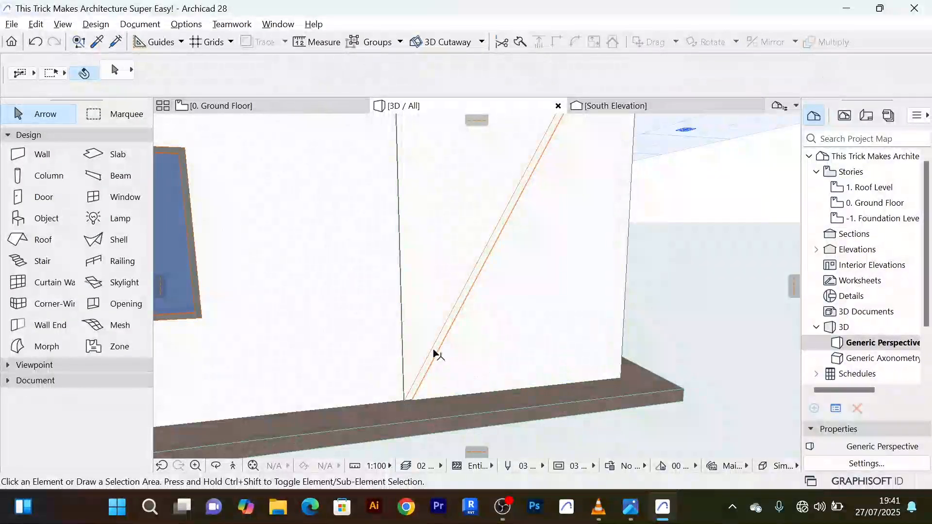
Select the diagonal opening on the corner room and enable Use Lines of Cut Elements in its floor plan and section settings
{"action": "left_click", "coordinate": [441, 353]}
{"action": "scroll", "coordinate": [443, 354], "scroll_direction": "down", "scroll_amount": 2}
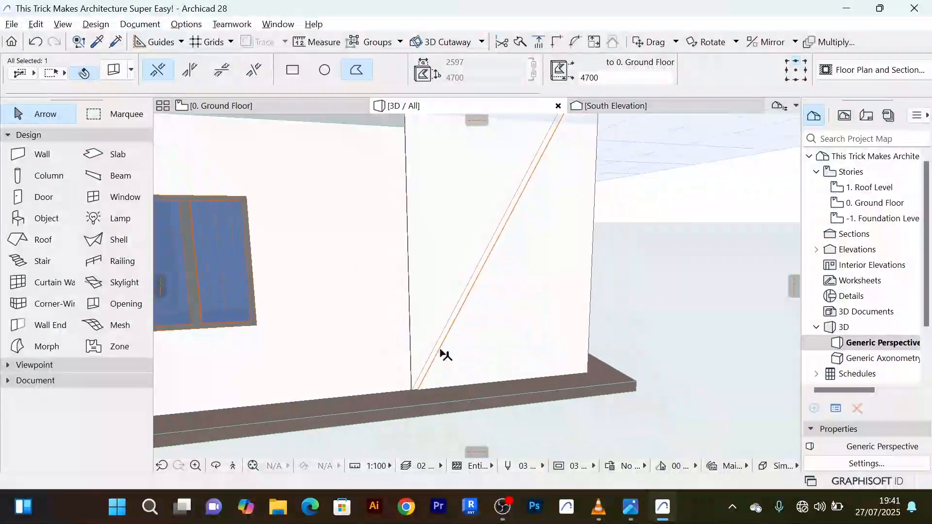
{"action": "scroll", "coordinate": [573, 336], "scroll_direction": "up", "scroll_amount": 1}
{"action": "middle_click_drag", "start_coordinate": [601, 324], "coordinate": [544, 336]}
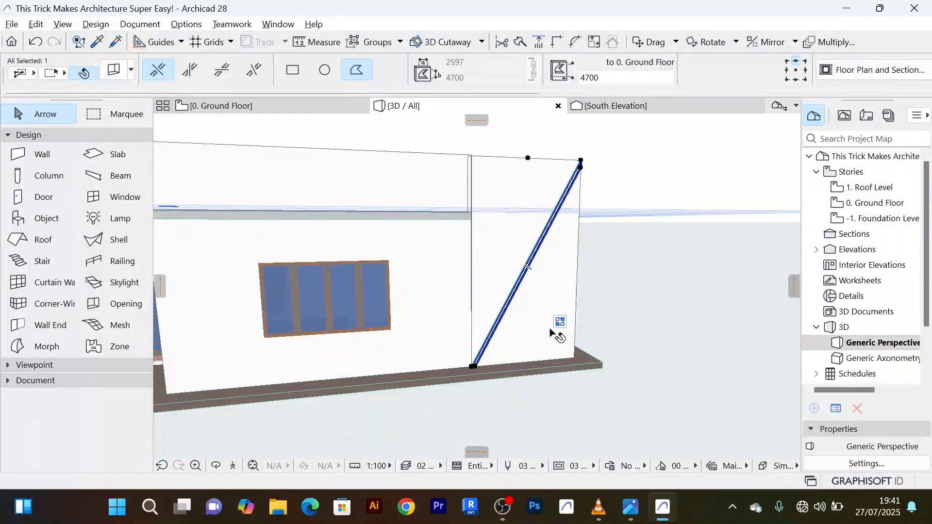
{"action": "key", "text": "ctrl+t"}
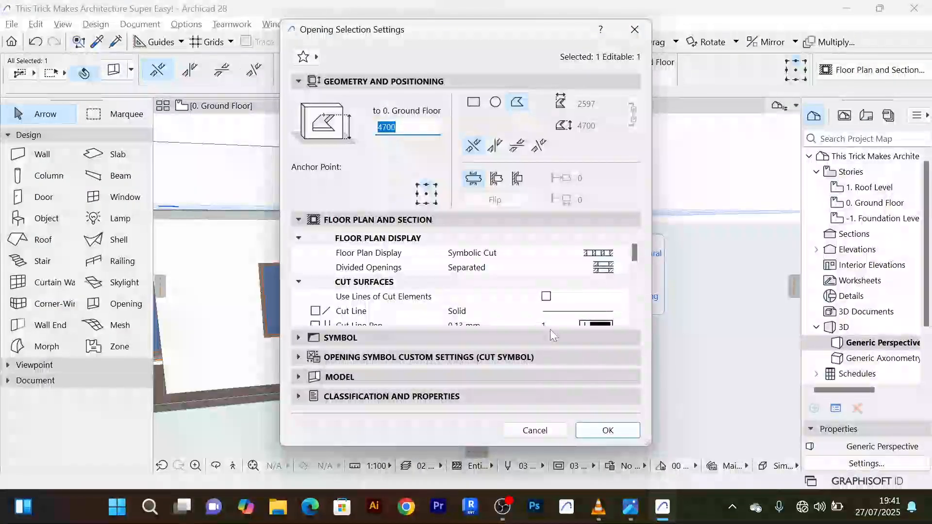
{"action": "scroll", "coordinate": [600, 287], "scroll_direction": "down", "scroll_amount": 2}
{"action": "scroll", "coordinate": [604, 297], "scroll_direction": "down", "scroll_amount": 3}
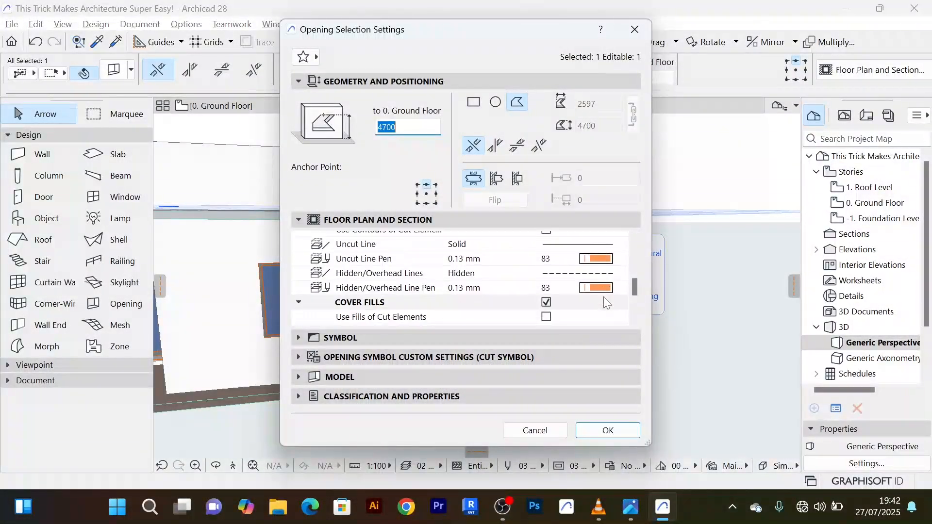
{"action": "scroll", "coordinate": [606, 280], "scroll_direction": "up", "scroll_amount": 4}
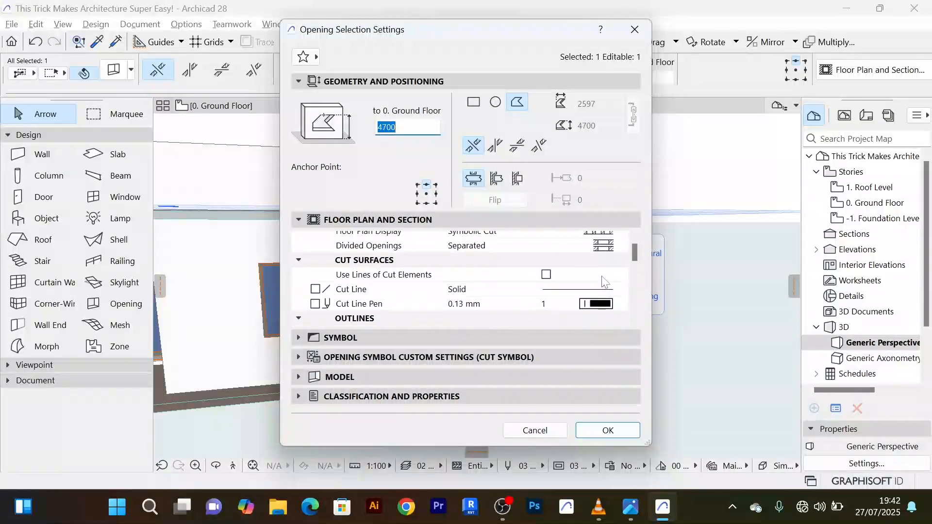
{"action": "left_click", "coordinate": [548, 296]}
Set the opening's Uncut Line Pen and Hidden/Overhead Line Pen to pen 1 (0.13 mm)
{"action": "scroll", "coordinate": [559, 297], "scroll_direction": "down", "scroll_amount": 5}
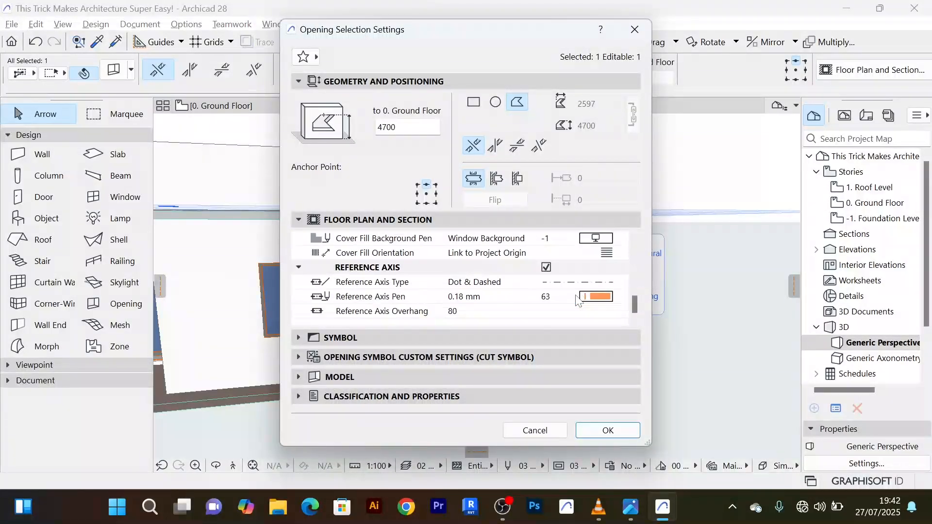
{"action": "scroll", "coordinate": [583, 294], "scroll_direction": "up", "scroll_amount": 2}
{"action": "scroll", "coordinate": [586, 292], "scroll_direction": "down", "scroll_amount": 2}
{"action": "scroll", "coordinate": [599, 280], "scroll_direction": "up", "scroll_amount": 4}
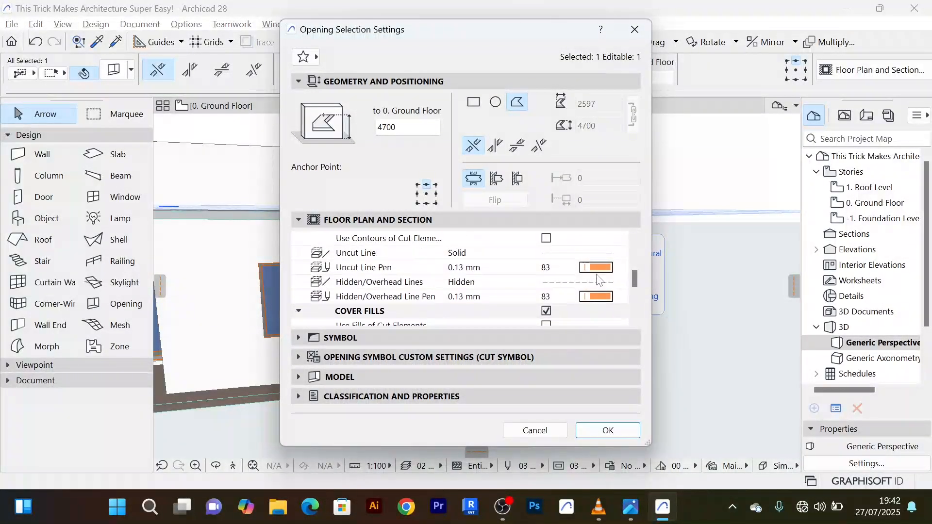
{"action": "left_click", "coordinate": [599, 269]}
{"action": "left_click", "coordinate": [637, 266]}
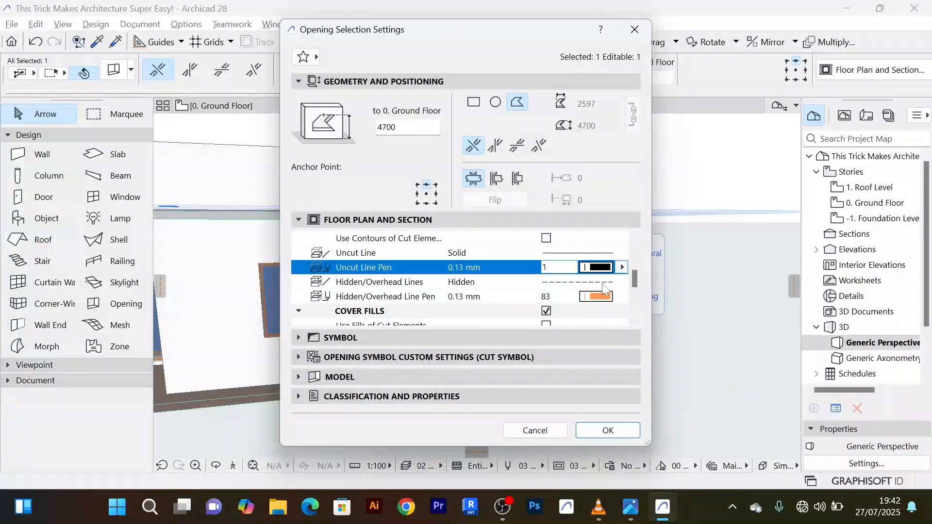
{"action": "left_click", "coordinate": [598, 297]}
{"action": "left_click", "coordinate": [636, 294]}
Set the opening's Cover Fill Foreground Pen and Reference Axis Pen to pen 1 (0.13 mm)
{"action": "scroll", "coordinate": [627, 287], "scroll_direction": "down", "scroll_amount": 3}
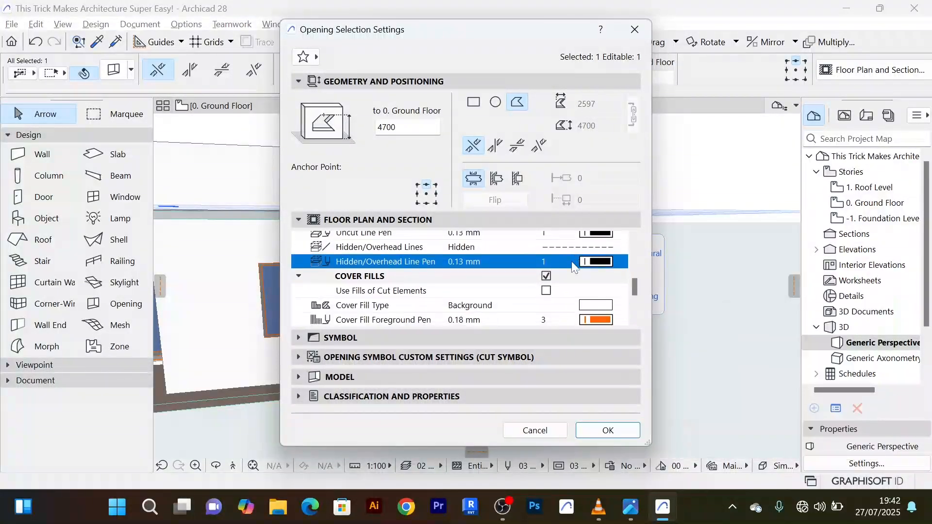
{"action": "left_click", "coordinate": [622, 267]}
{"action": "left_click", "coordinate": [634, 266]}
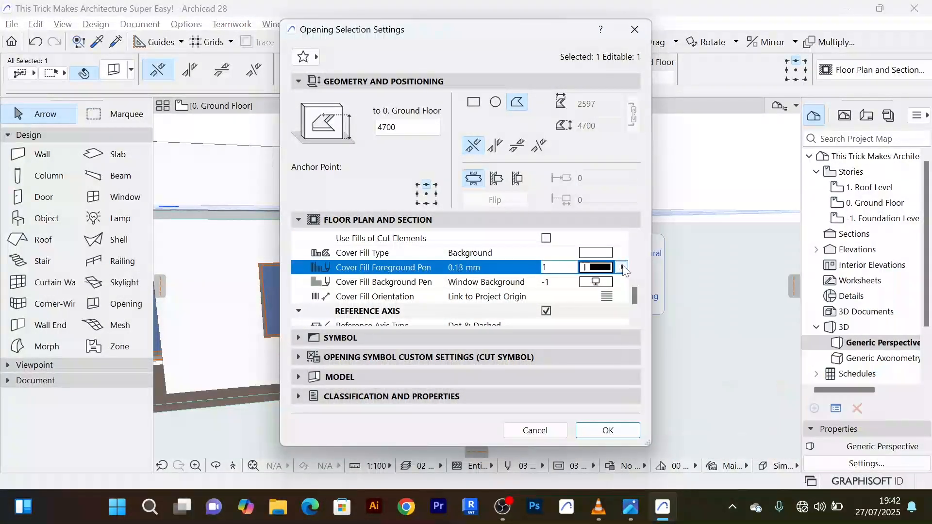
{"action": "scroll", "coordinate": [548, 269], "scroll_direction": "down", "scroll_amount": 3}
{"action": "left_click", "coordinate": [596, 297]}
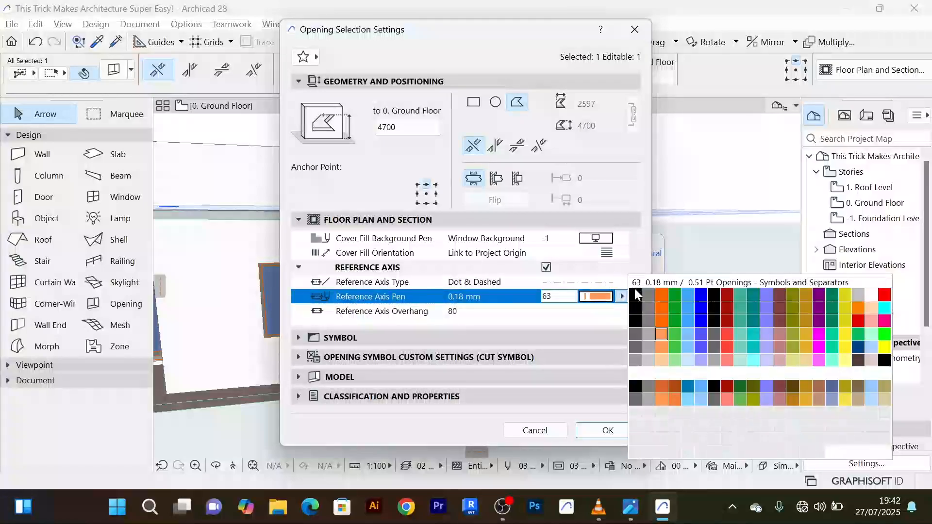
{"action": "left_click", "coordinate": [635, 294]}
Disable Use Lines of Cut Elements, choose pen 1 for the Cut Line Pen, confirm the opening's settings and deselect it
{"action": "scroll", "coordinate": [584, 277], "scroll_direction": "up", "scroll_amount": 10}
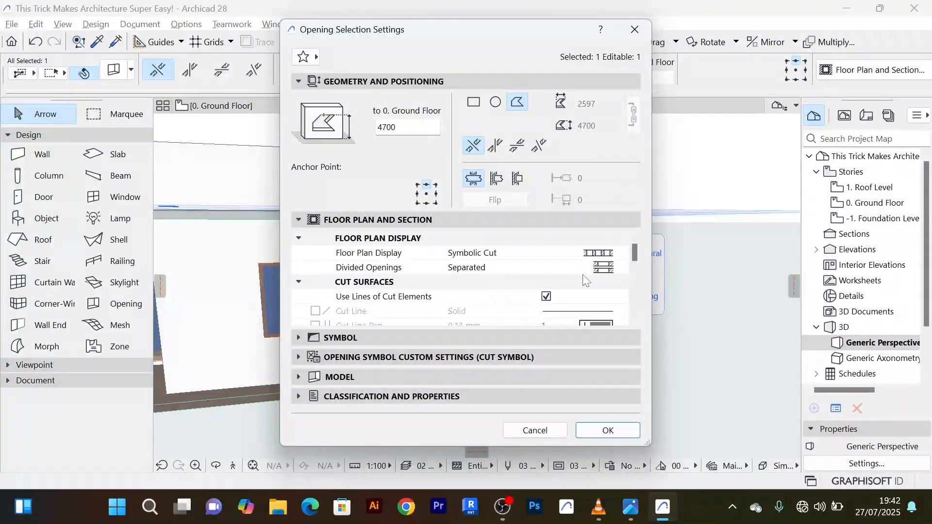
{"action": "scroll", "coordinate": [584, 277], "scroll_direction": "down", "scroll_amount": 5}
{"action": "scroll", "coordinate": [585, 278], "scroll_direction": "up", "scroll_amount": 5}
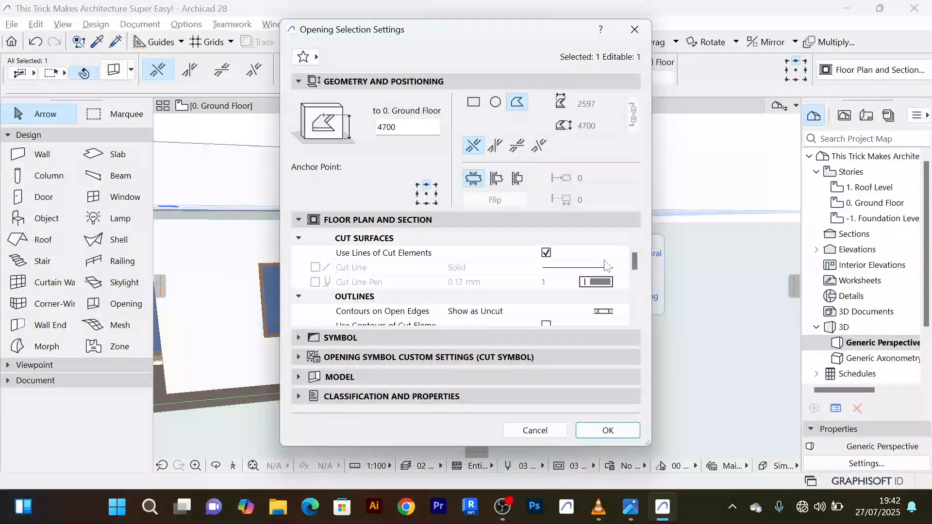
{"action": "left_click", "coordinate": [547, 253]}
{"action": "left_click", "coordinate": [598, 282]}
{"action": "left_click", "coordinate": [626, 279]}
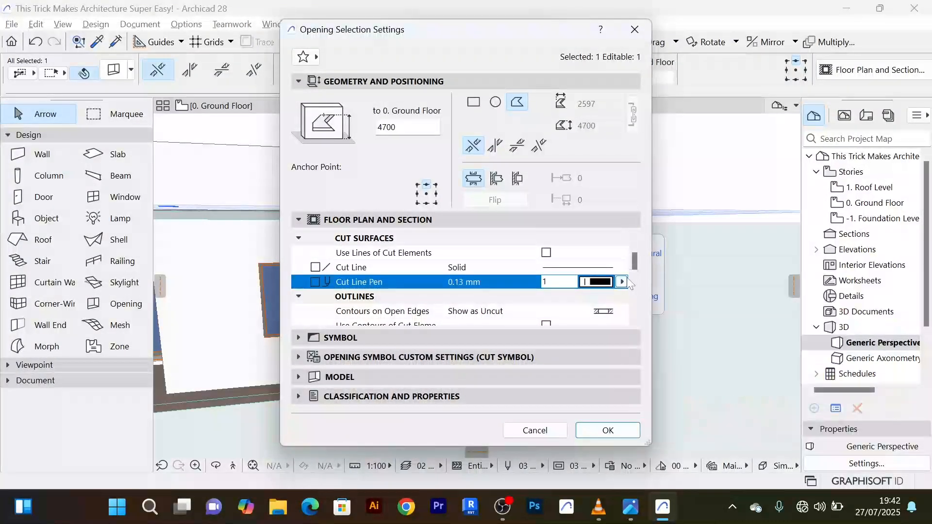
{"action": "scroll", "coordinate": [567, 267], "scroll_direction": "down", "scroll_amount": 5}
{"action": "scroll", "coordinate": [569, 272], "scroll_direction": "down", "scroll_amount": 2}
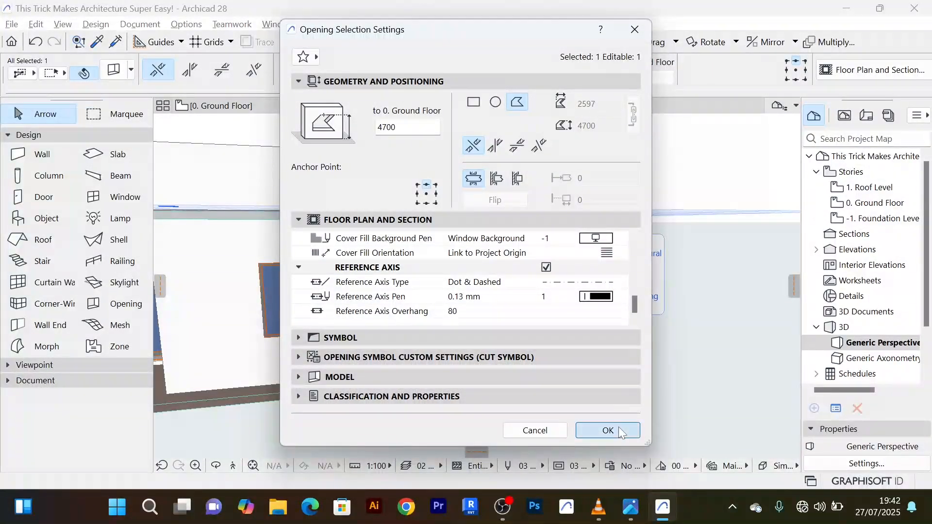
{"action": "left_click", "coordinate": [608, 430]}
{"action": "left_click", "coordinate": [667, 316]}
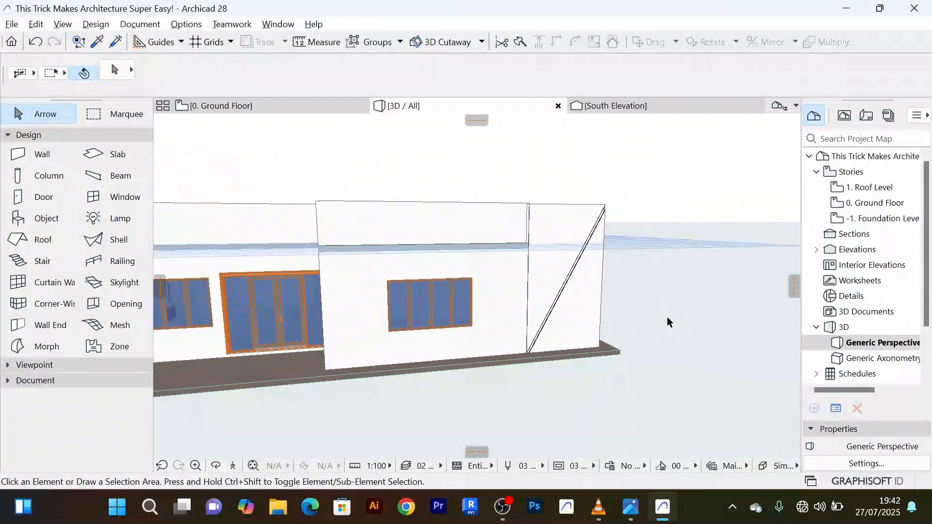
Examine the diagonal opening and the wall behind it from the front, the corner and the side of the building
{"action": "mouse_move", "coordinate": [667, 317]}
{"action": "middle_mouse_down", "text": "shift"}
{"action": "mouse_move", "coordinate": [576, 314]}
{"action": "mouse_move", "coordinate": [664, 303]}
{"action": "middle_mouse_up", "text": "shift"}
{"action": "scroll", "coordinate": [594, 298], "scroll_direction": "up", "scroll_amount": 3}
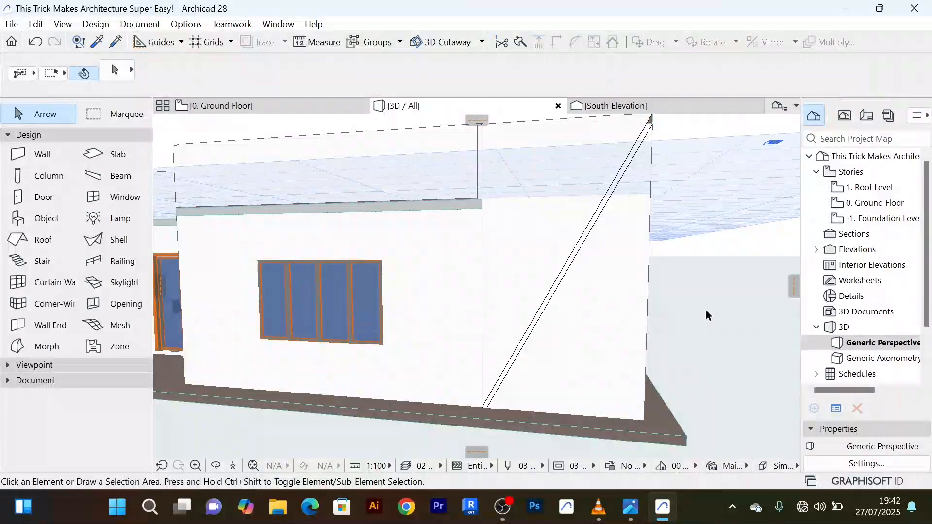
{"action": "middle_click_drag", "start_coordinate": [704, 315], "coordinate": [581, 285], "text": "shift"}
{"action": "scroll", "coordinate": [602, 144], "scroll_direction": "up", "scroll_amount": 5}
{"action": "scroll", "coordinate": [600, 159], "scroll_direction": "down", "scroll_amount": 6}
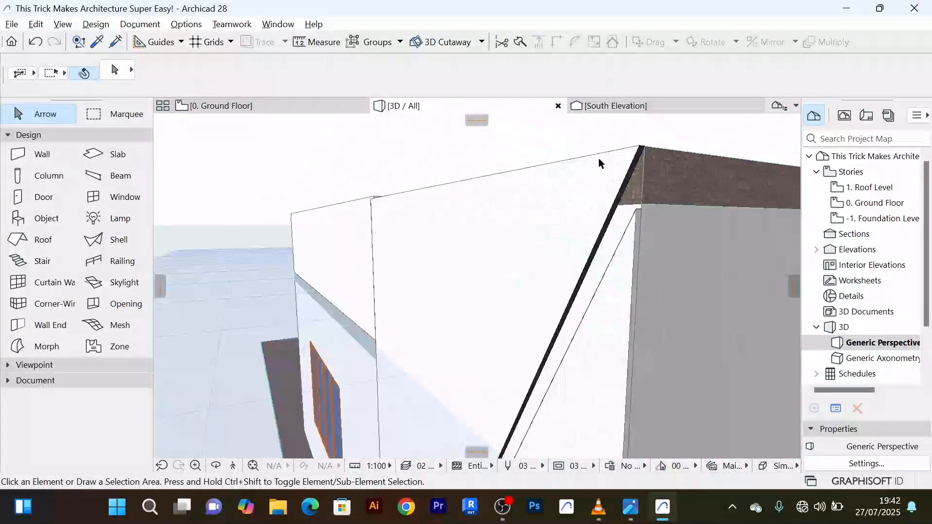
{"action": "middle_click_drag", "start_coordinate": [606, 160], "coordinate": [325, 129], "text": "shift"}
{"action": "scroll", "coordinate": [643, 190], "scroll_direction": "up", "scroll_amount": 1}
{"action": "scroll", "coordinate": [507, 259], "scroll_direction": "up", "scroll_amount": 5}
{"action": "scroll", "coordinate": [506, 259], "scroll_direction": "down", "scroll_amount": 6}
{"action": "scroll", "coordinate": [541, 260], "scroll_direction": "down", "scroll_amount": 5}
{"action": "scroll", "coordinate": [651, 278], "scroll_direction": "up", "scroll_amount": 5}
On the ground floor plan, select the 200 mm brick wall behind the cladding and set its first override surface to Paint - Anthracite
{"action": "left_click", "coordinate": [603, 223]}
{"action": "scroll", "coordinate": [582, 281], "scroll_direction": "down", "scroll_amount": 5}
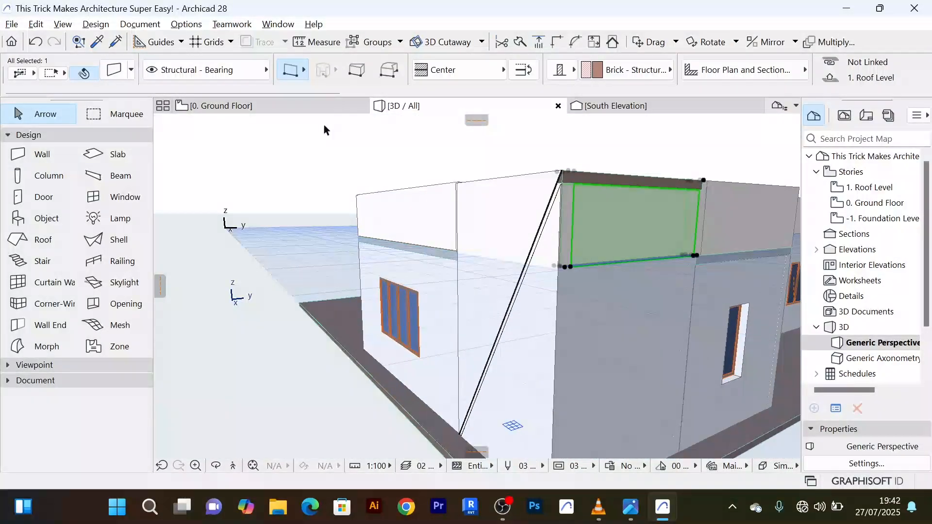
{"action": "left_click", "coordinate": [287, 109]}
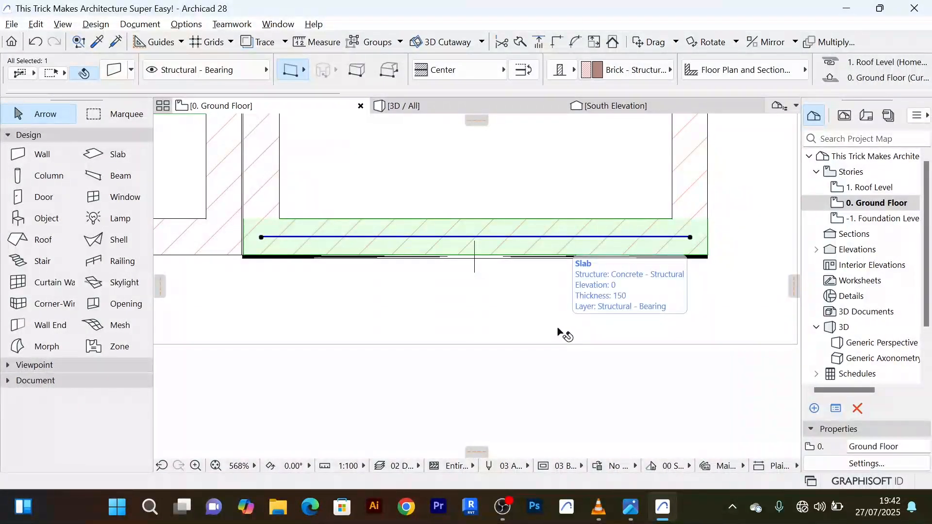
{"action": "key", "text": "ctrl+t"}
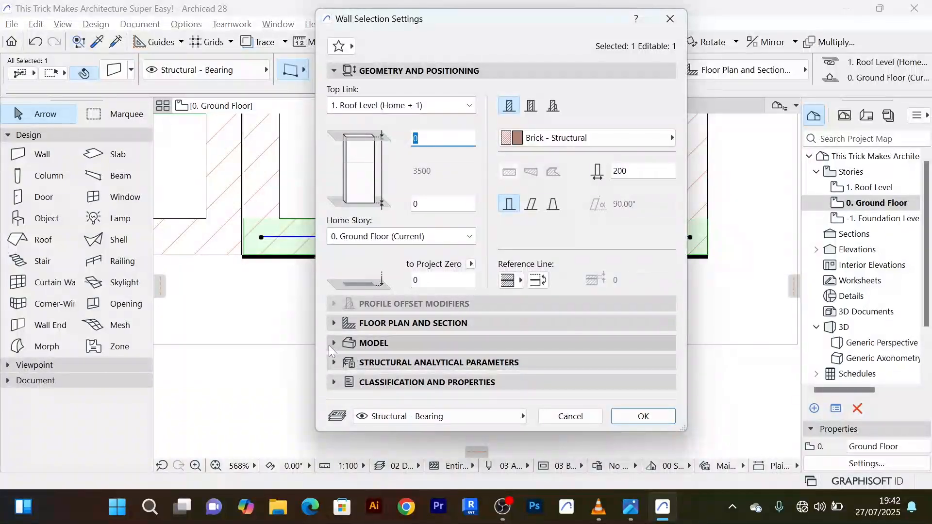
{"action": "left_click", "coordinate": [334, 342]}
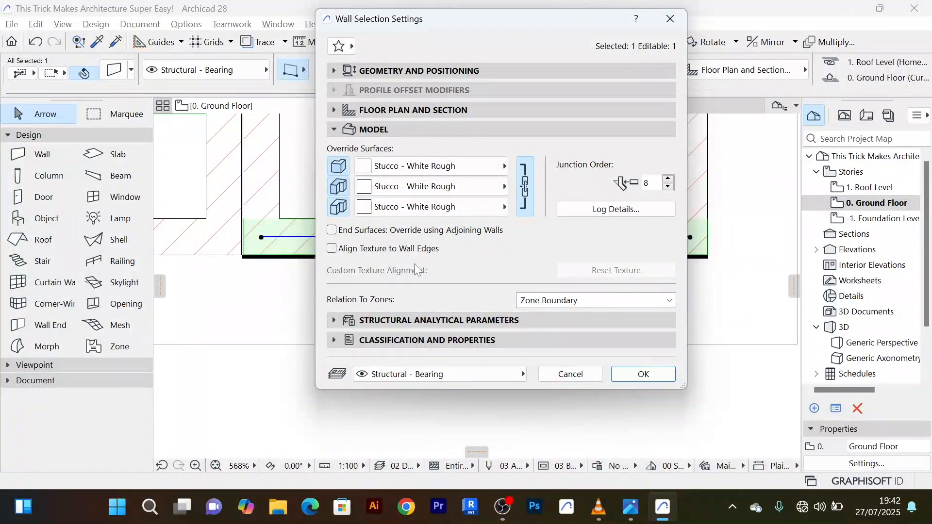
{"action": "left_click", "coordinate": [506, 167]}
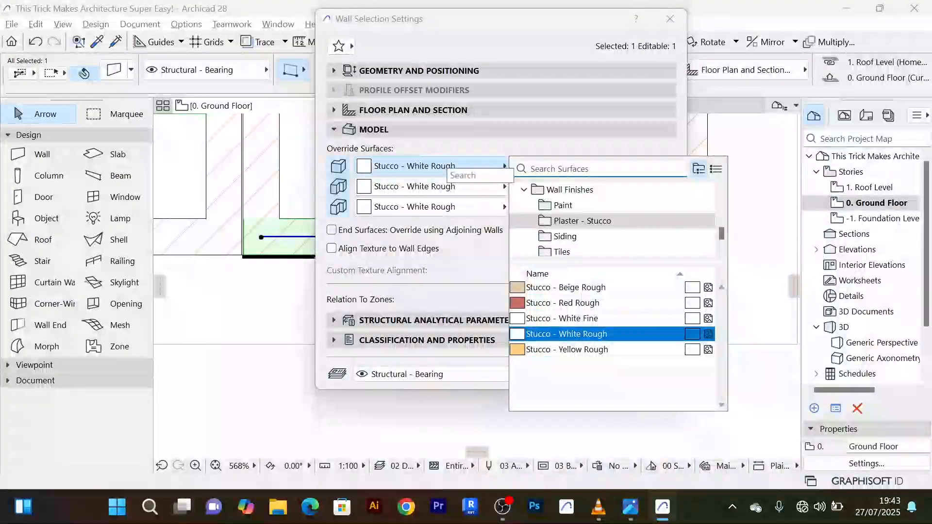
{"action": "type", "text": "pai"}
{"action": "left_click", "coordinate": [590, 171]}
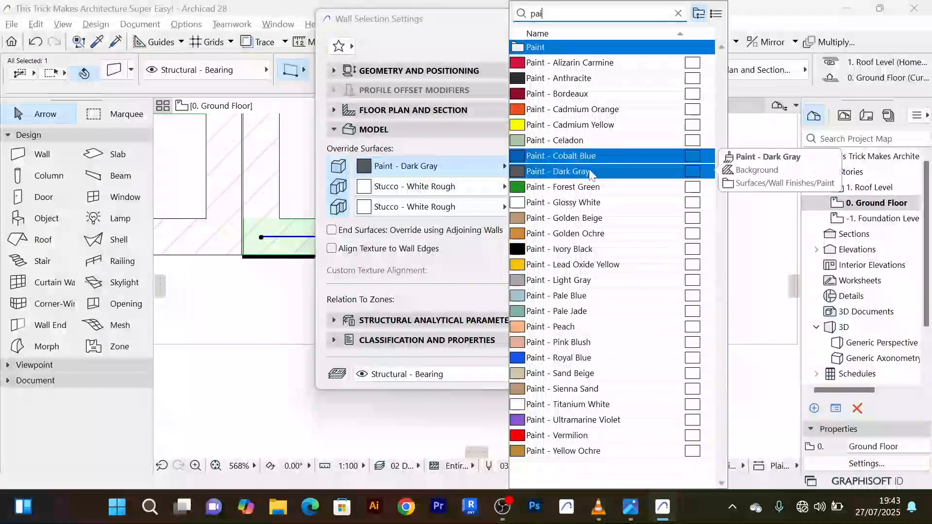
{"action": "left_click", "coordinate": [587, 80]}
{"action": "left_click", "coordinate": [644, 374]}
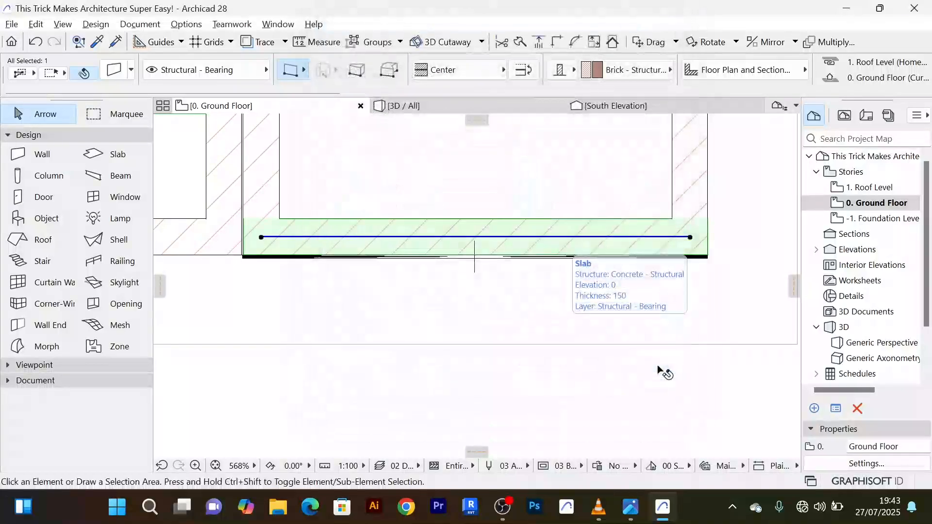
Return to the 3D view, deselect the wall, and examine the surface behind the diagonal opening from several sides
{"action": "left_click", "coordinate": [431, 102]}
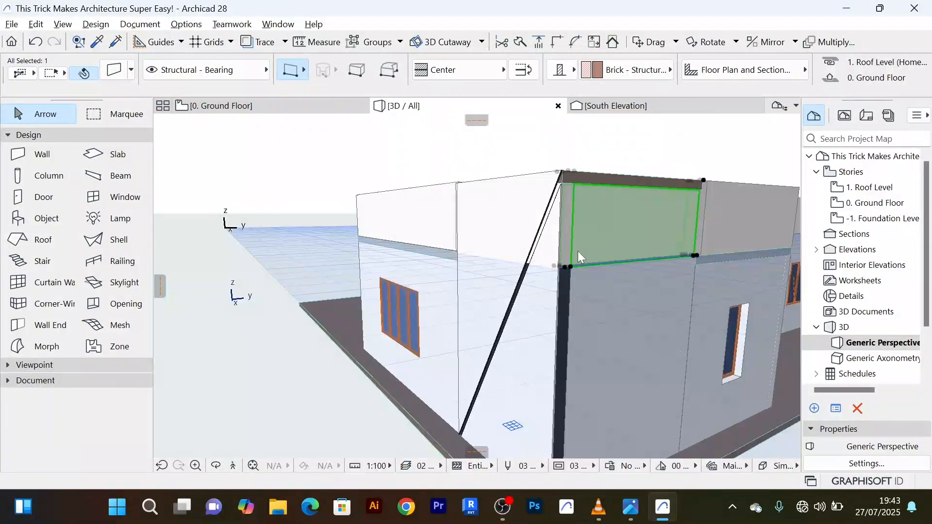
{"action": "middle_click_drag", "start_coordinate": [578, 251], "coordinate": [691, 219], "text": "shift"}
{"action": "left_click", "coordinate": [639, 349]}
{"action": "middle_click_drag", "start_coordinate": [645, 364], "coordinate": [656, 385], "text": "shift"}
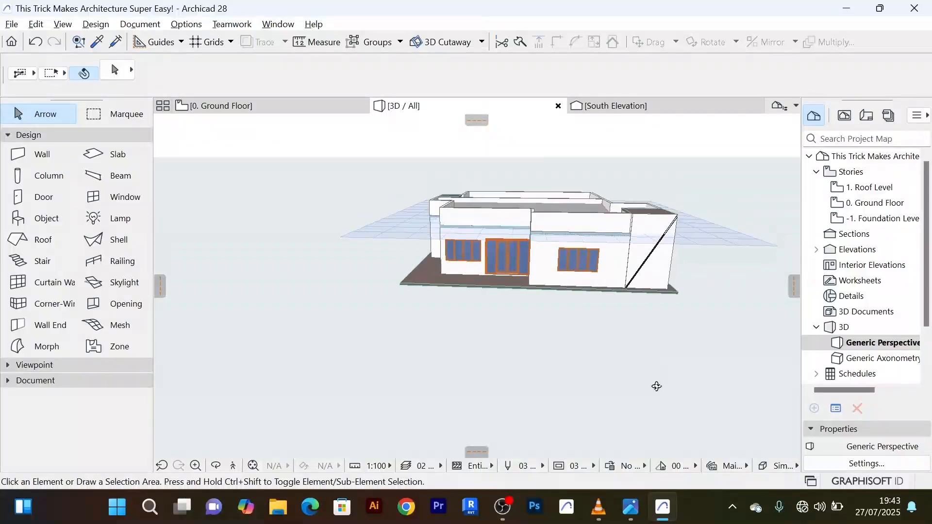
{"action": "scroll", "coordinate": [660, 330], "scroll_direction": "up", "scroll_amount": 3}
{"action": "middle_click_drag", "start_coordinate": [661, 328], "coordinate": [614, 329], "text": "shift"}
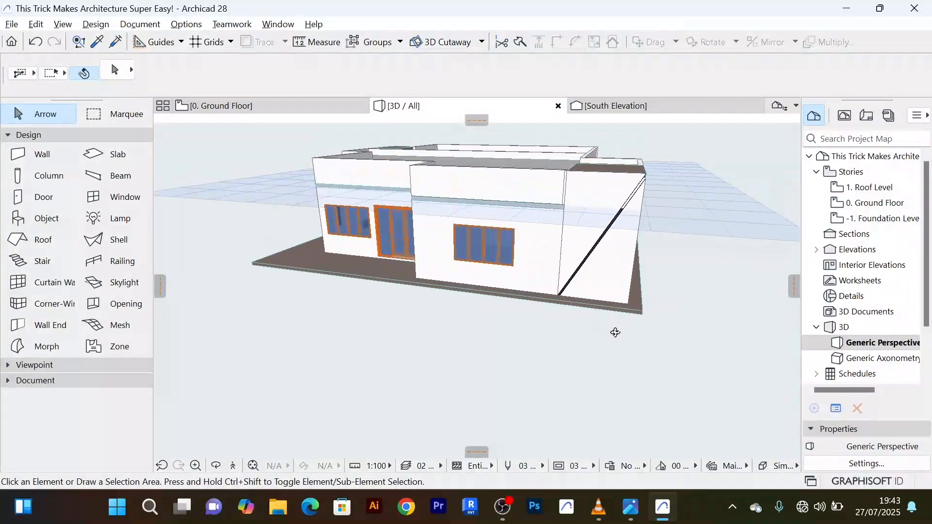
{"action": "scroll", "coordinate": [657, 150], "scroll_direction": "up", "scroll_amount": 5}
{"action": "scroll", "coordinate": [641, 188], "scroll_direction": "down", "scroll_amount": 5}
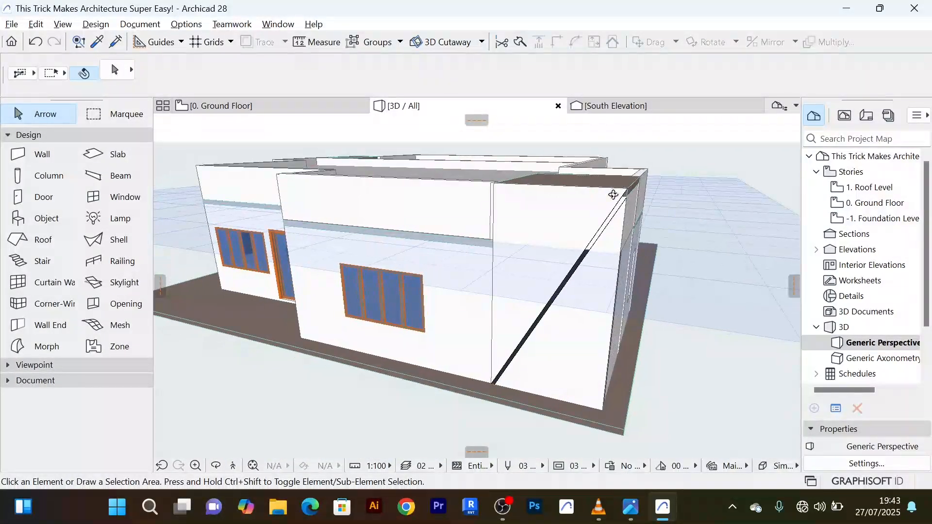
{"action": "scroll", "coordinate": [648, 202], "scroll_direction": "up", "scroll_amount": 6}
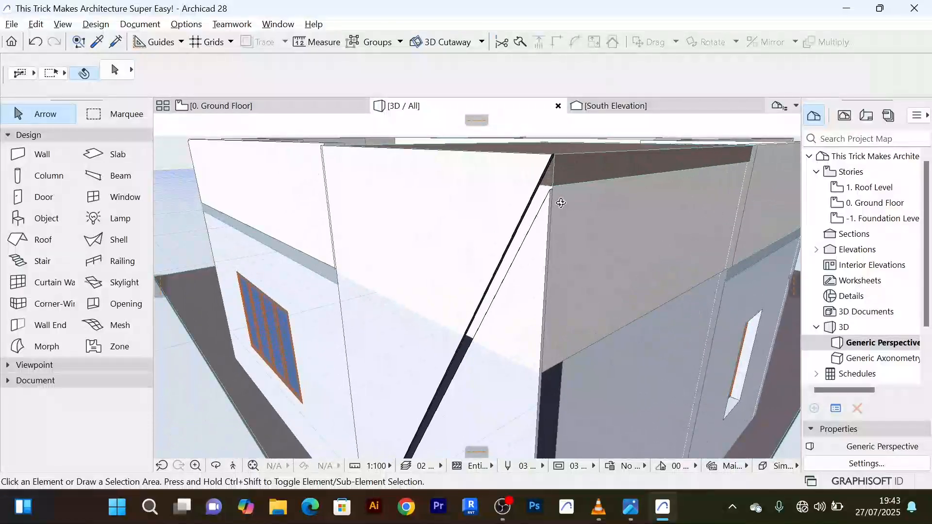
Check the upper wall and the diagonal opening at the building's corner, clear the selection, and review the whole corner room
{"action": "left_click", "coordinate": [573, 232]}
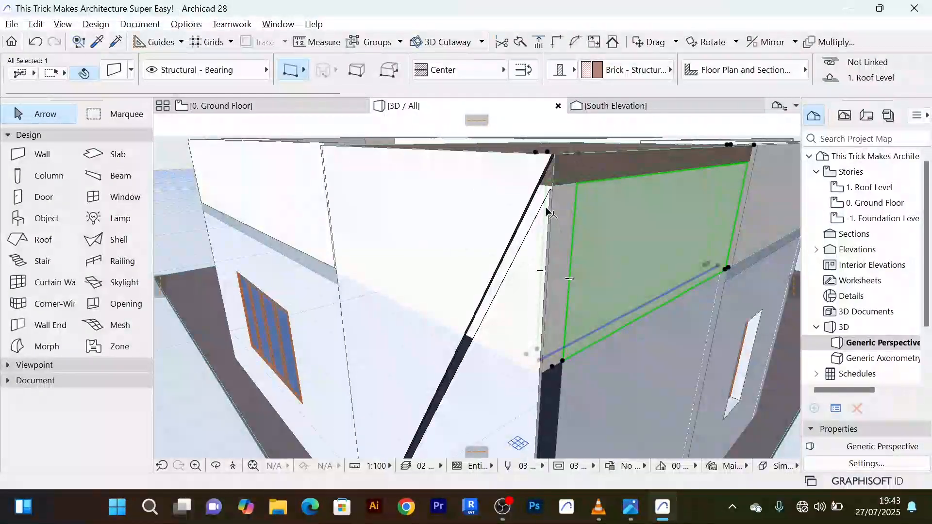
{"action": "left_click", "coordinate": [538, 203]}
{"action": "scroll", "coordinate": [572, 208], "scroll_direction": "down", "scroll_amount": 5}
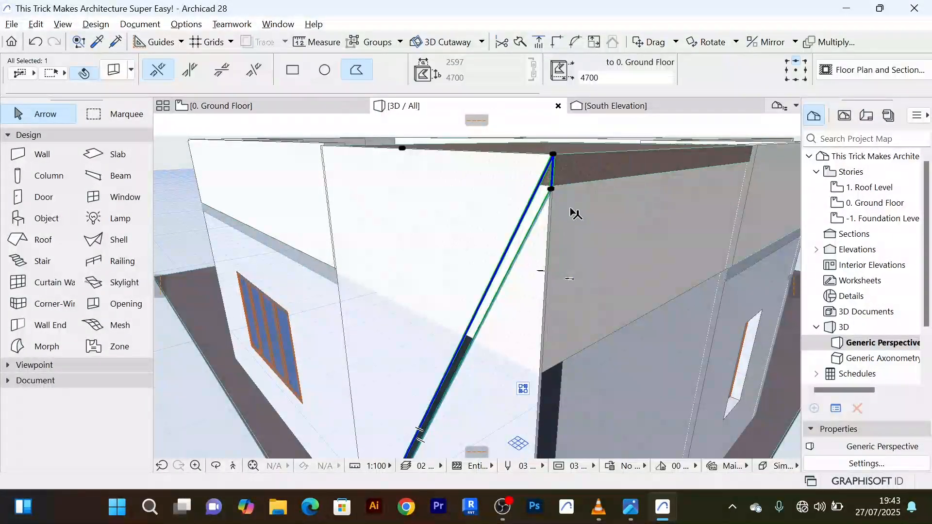
{"action": "scroll", "coordinate": [600, 212], "scroll_direction": "down", "scroll_amount": 2}
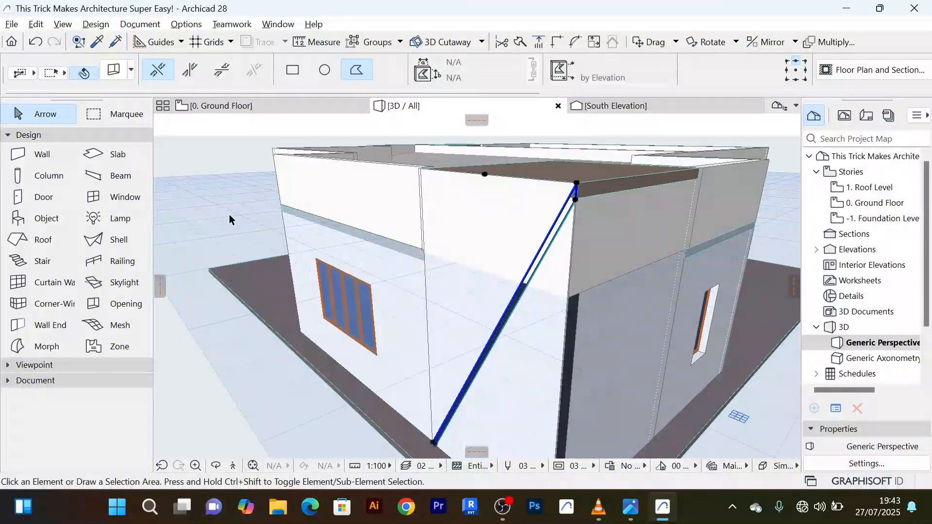
{"action": "left_click", "coordinate": [229, 214]}
{"action": "middle_click_drag", "start_coordinate": [756, 277], "coordinate": [624, 431], "text": "shift"}
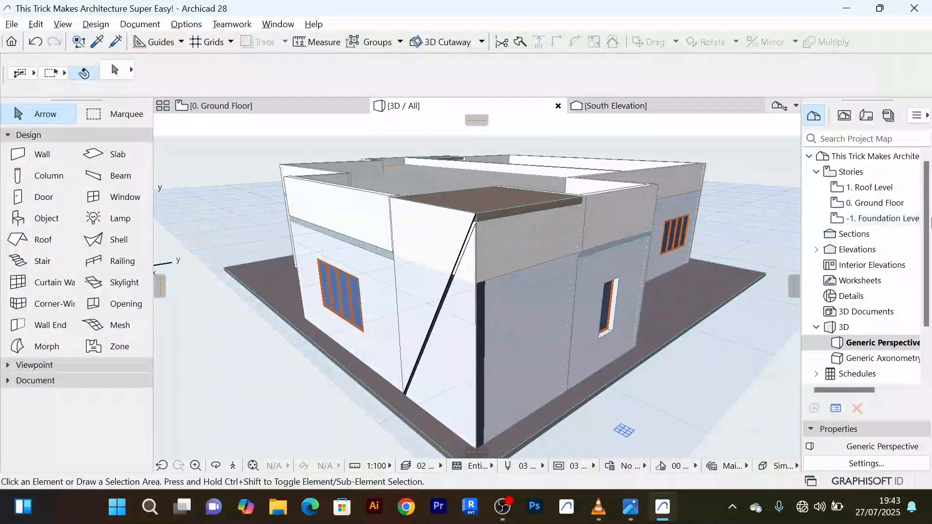
On the Roof Level plan, select the brick wall behind the cladding and set its first override surface to Paint - Anthracite
{"action": "double_click", "coordinate": [872, 189]}
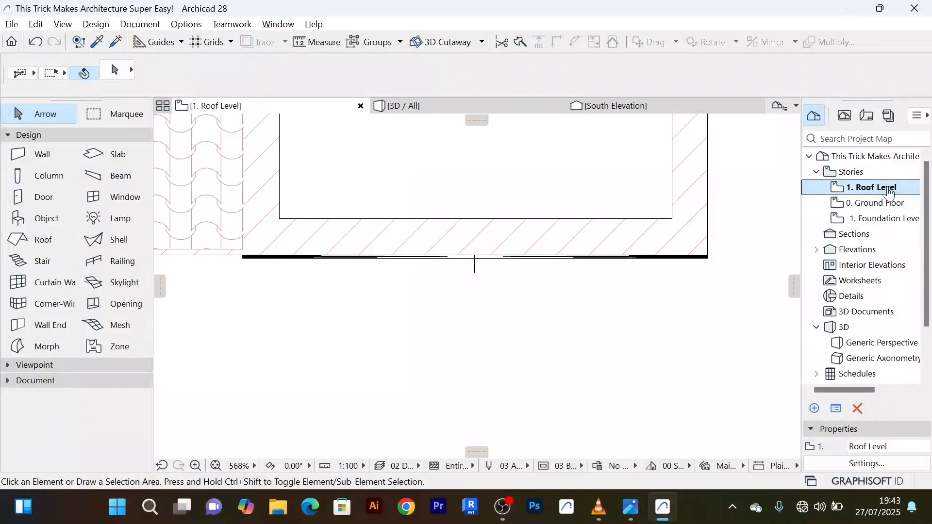
{"action": "scroll", "coordinate": [466, 260], "scroll_direction": "down", "scroll_amount": 4}
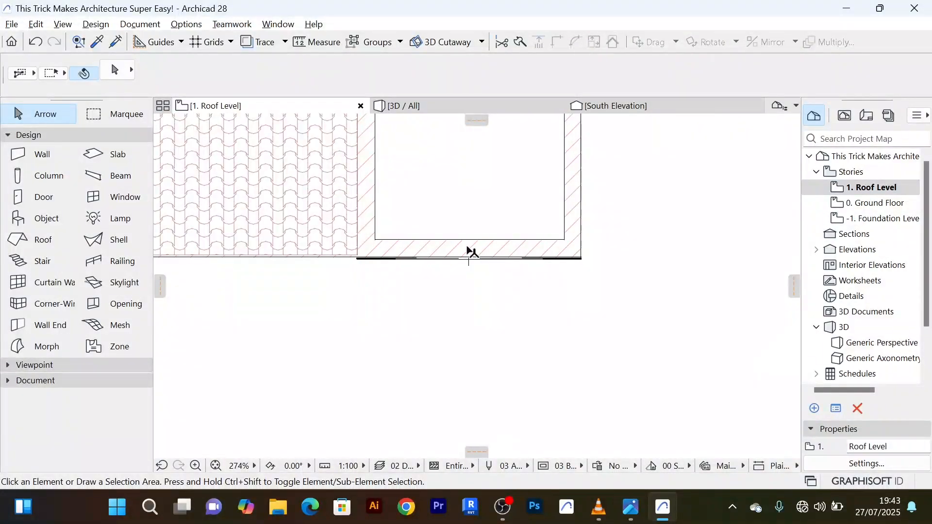
{"action": "left_click", "coordinate": [469, 251]}
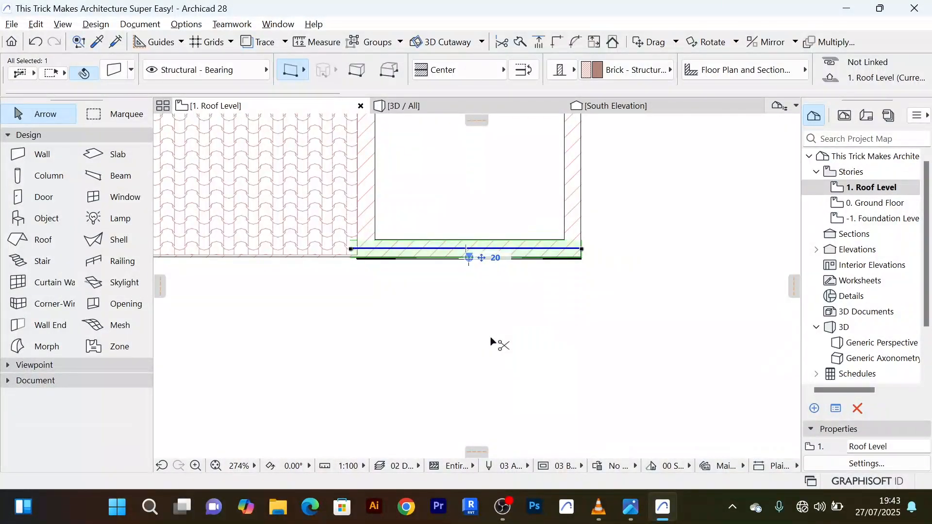
{"action": "key", "text": "ctrl+t"}
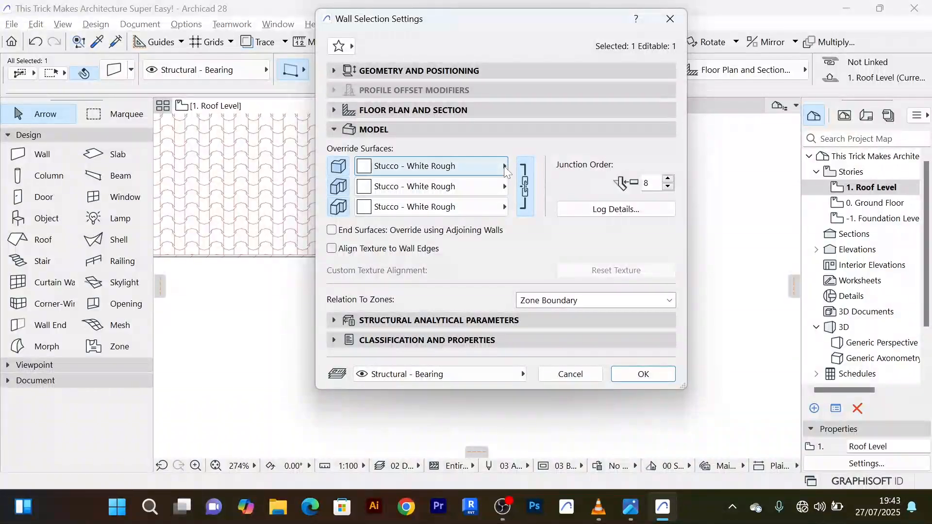
{"action": "left_click", "coordinate": [505, 168]}
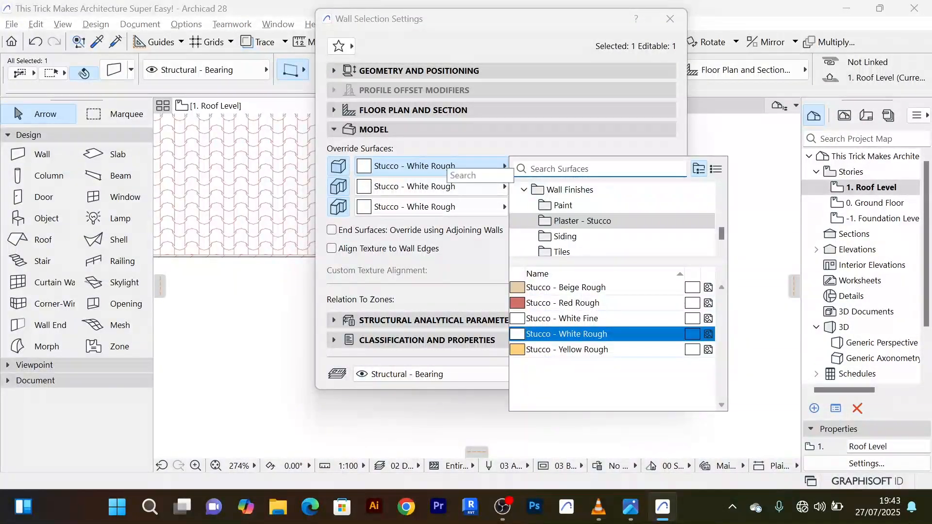
{"action": "type", "text": "pa"}
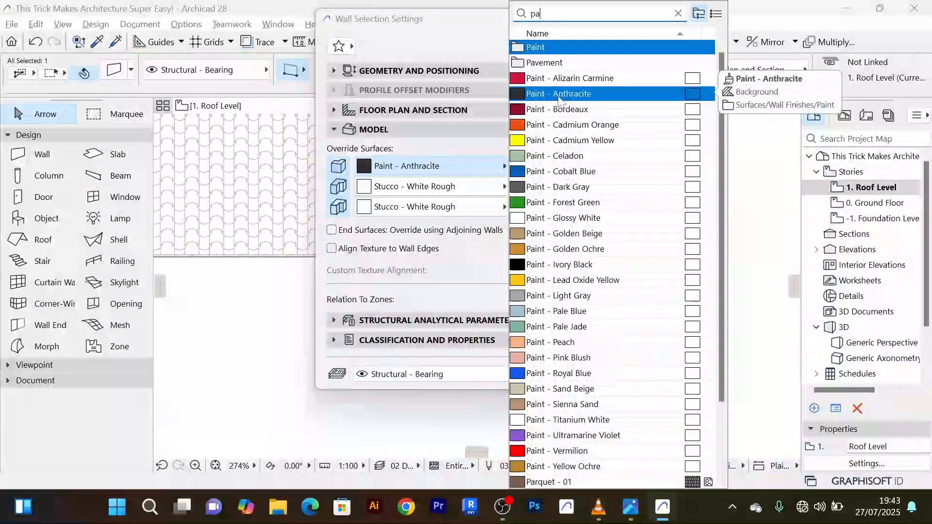
{"action": "left_click", "coordinate": [559, 95]}
{"action": "left_click", "coordinate": [643, 375]}
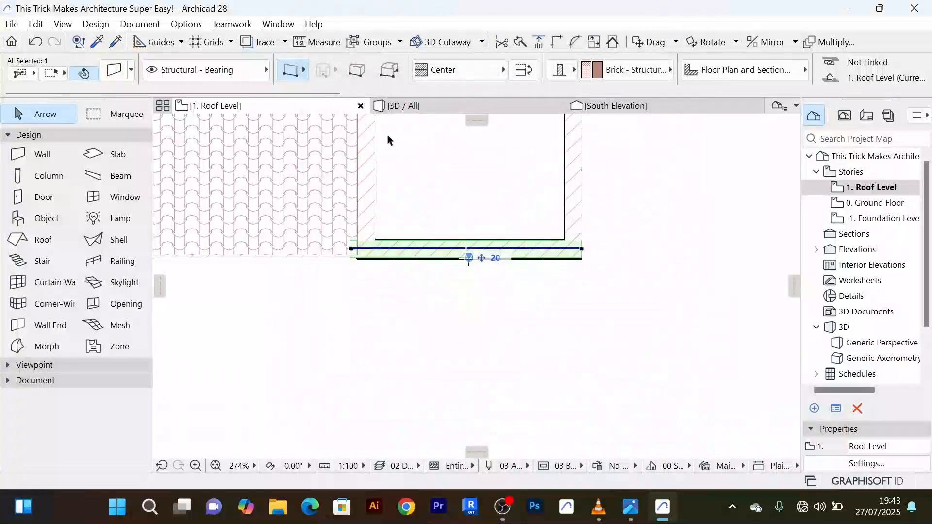
Return to the 3D view, examine the diagonal strip from the front, and compare it with the line pattern in the reference rendering
{"action": "left_click", "coordinate": [414, 107]}
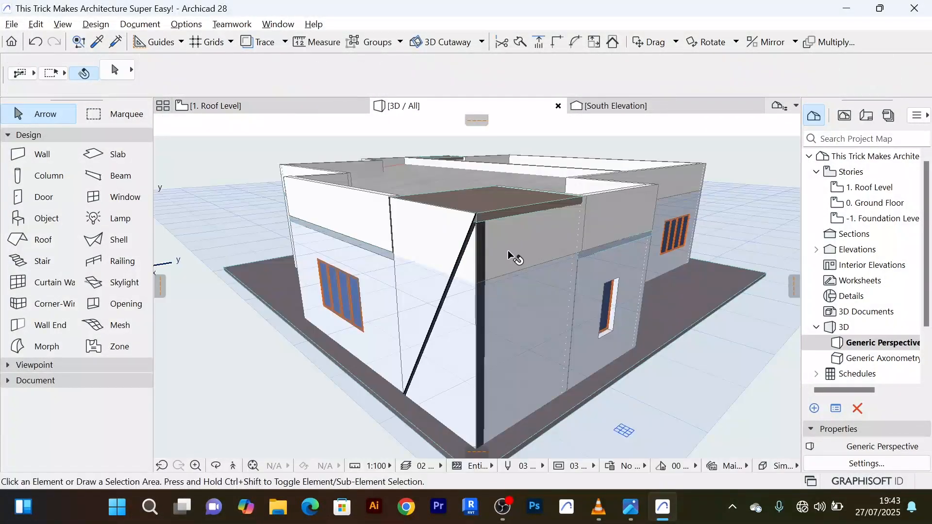
{"action": "scroll", "coordinate": [505, 267], "scroll_direction": "up", "scroll_amount": 5}
{"action": "scroll", "coordinate": [650, 245], "scroll_direction": "down", "scroll_amount": 8}
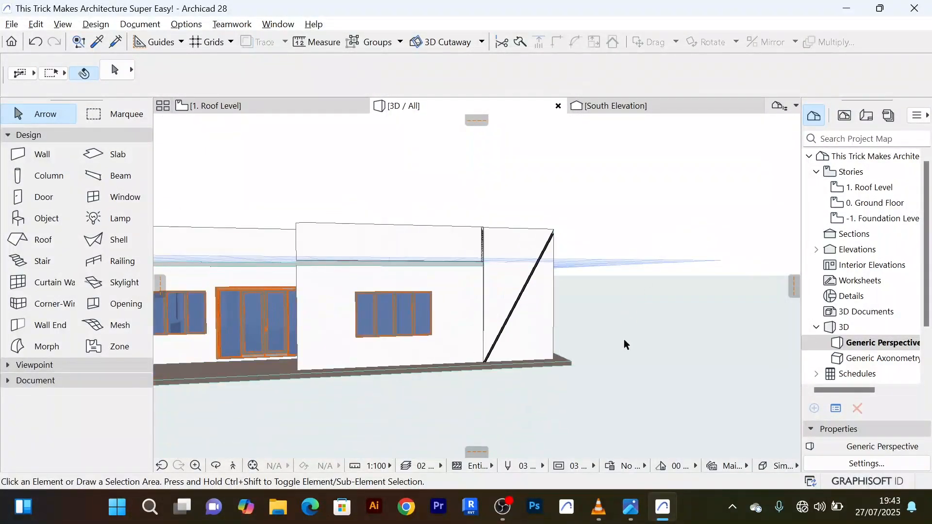
{"action": "key", "text": "alt+Tab"}
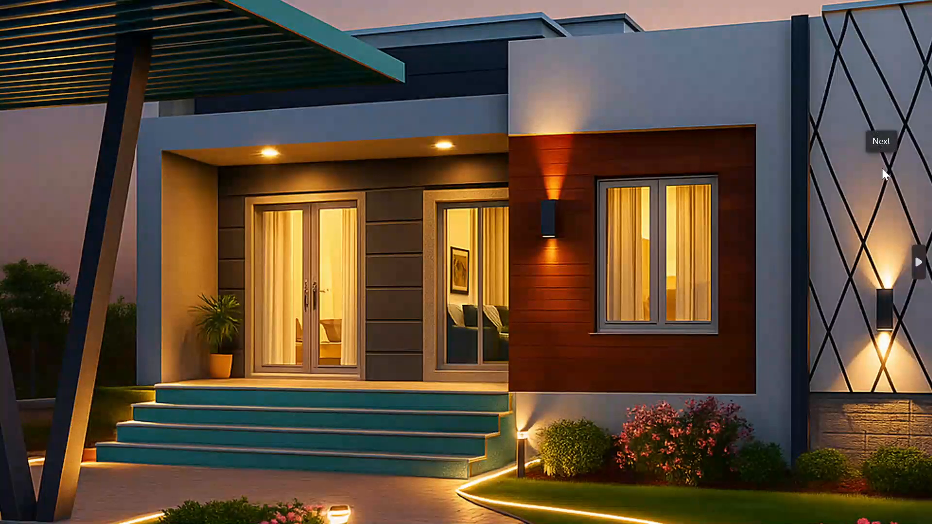
{"action": "key", "text": "alt+Tab"}
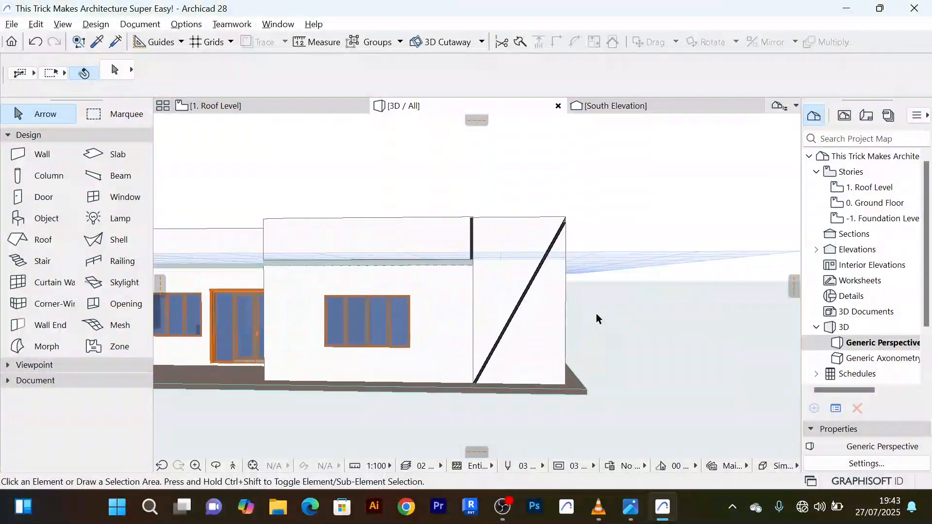
{"action": "scroll", "coordinate": [596, 313], "scroll_direction": "up", "scroll_amount": 5}
{"action": "scroll", "coordinate": [524, 292], "scroll_direction": "down", "scroll_amount": 3}
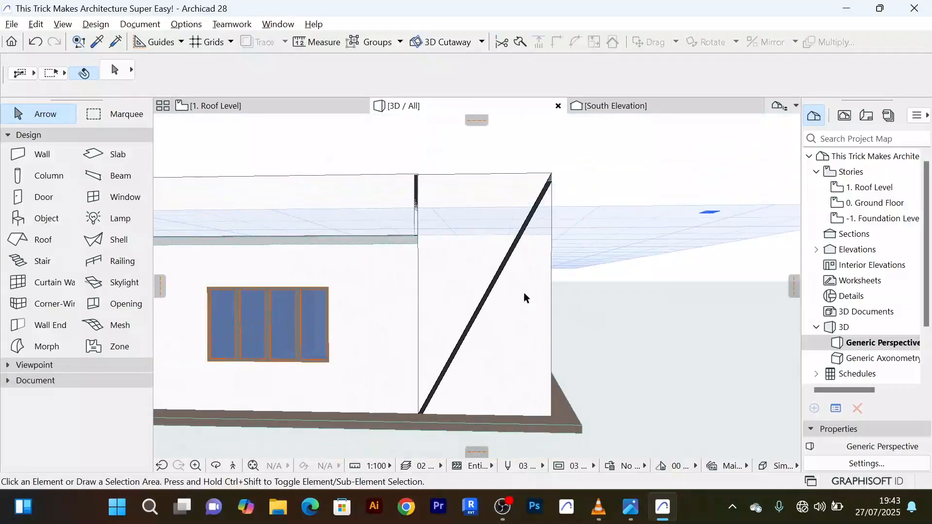
{"action": "scroll", "coordinate": [454, 224], "scroll_direction": "up", "scroll_amount": 2}
{"action": "scroll", "coordinate": [426, 197], "scroll_direction": "down", "scroll_amount": 3}
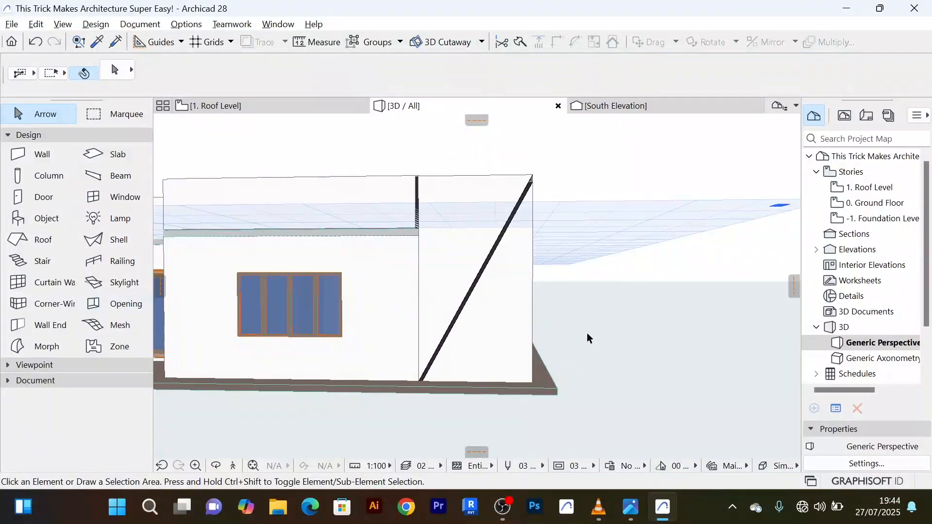
Start a polygonal opening in the corner cladding, running its first diagonal edge from the middle of the base to the outer corner edge
{"action": "left_click", "coordinate": [120, 309]}
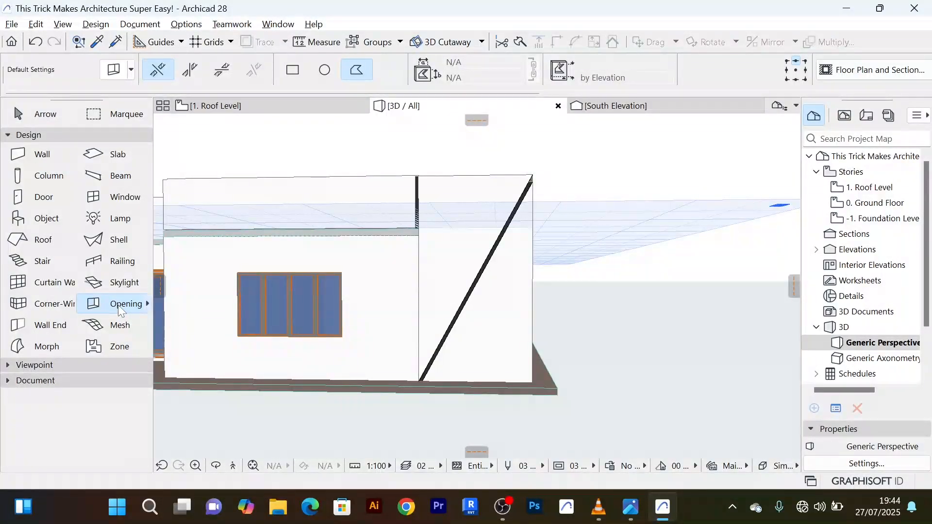
{"action": "scroll", "coordinate": [503, 370], "scroll_direction": "up", "scroll_amount": 2}
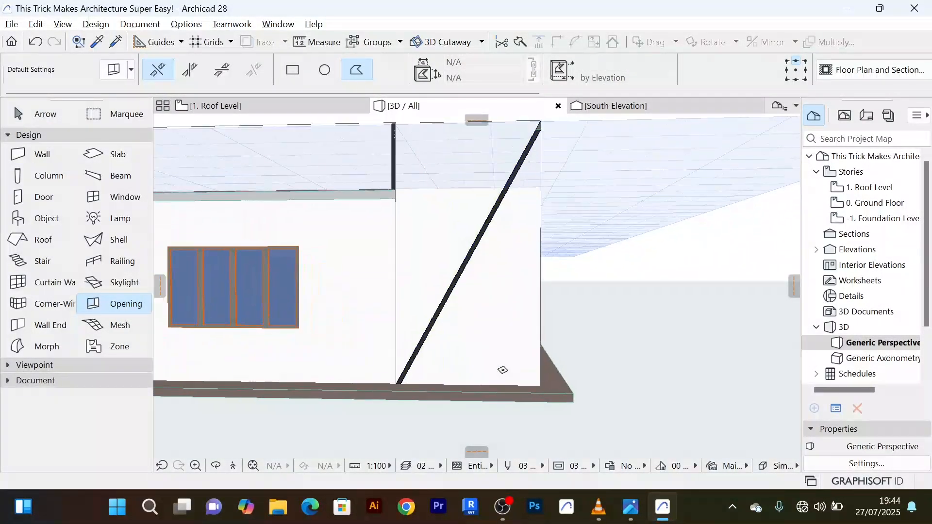
{"action": "scroll", "coordinate": [464, 384], "scroll_direction": "up", "scroll_amount": 1}
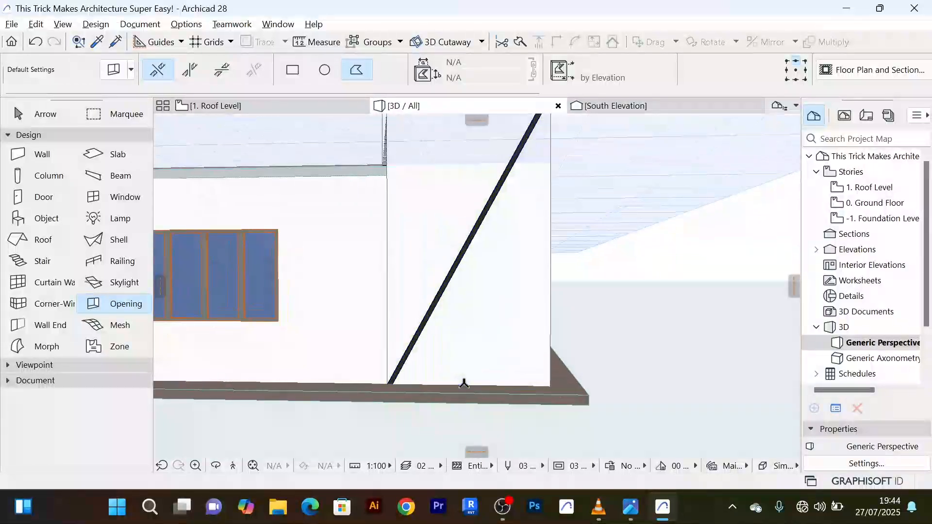
{"action": "left_click", "coordinate": [459, 385]}
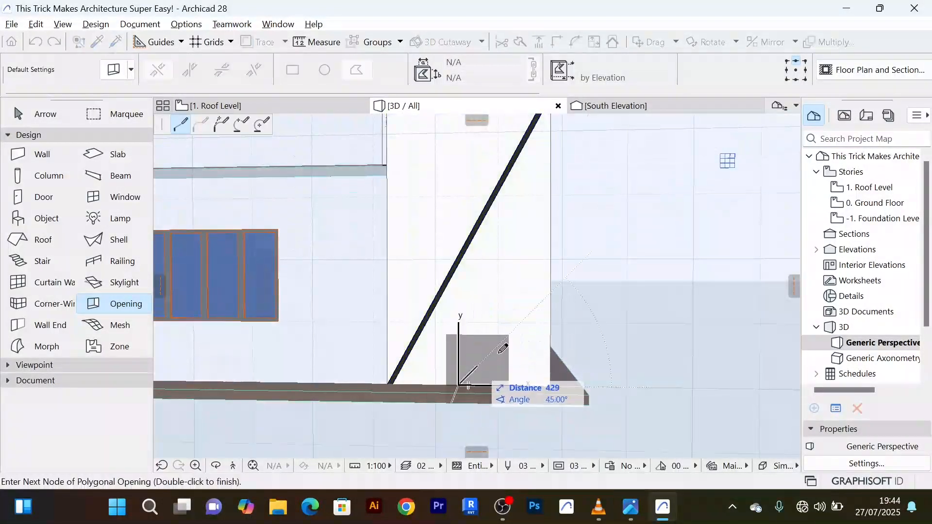
{"action": "scroll", "coordinate": [550, 287], "scroll_direction": "up", "scroll_amount": 4}
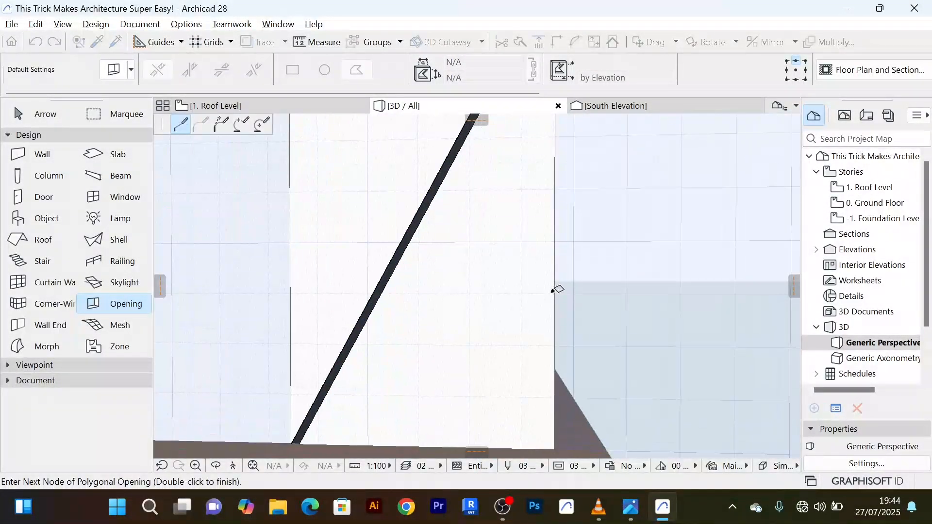
{"action": "scroll", "coordinate": [559, 277], "scroll_direction": "up", "scroll_amount": 3}
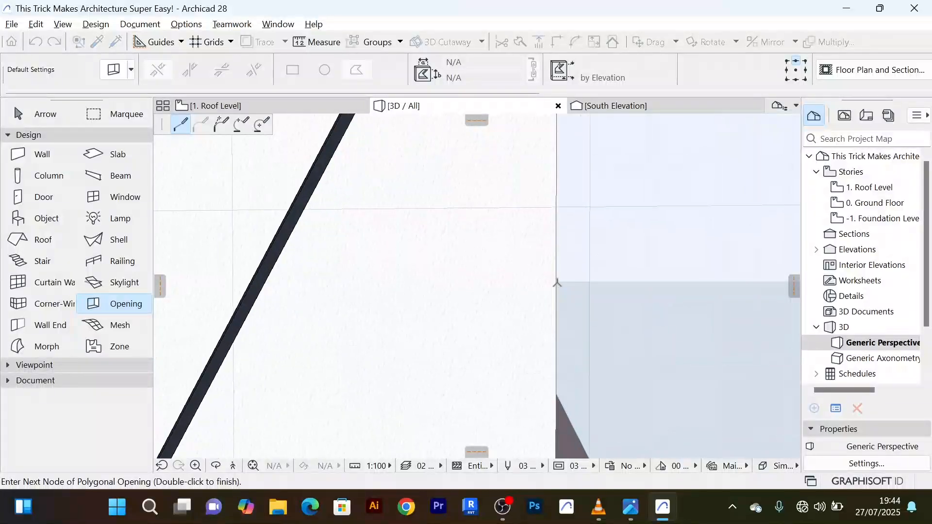
{"action": "left_click", "coordinate": [558, 273]}
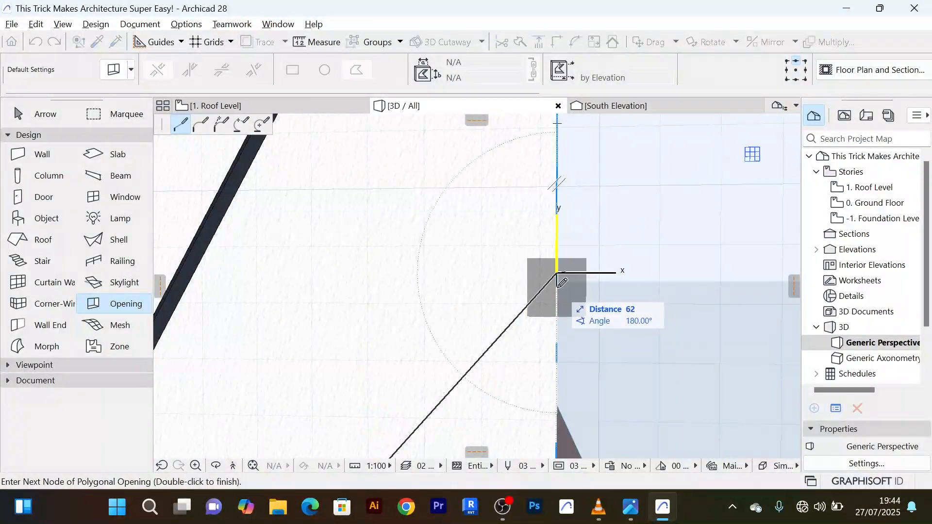
Finish the narrow lower opening with a closely spaced second diagonal about 2120 mm long back to the base, and leave the Opening tool
{"action": "scroll", "coordinate": [477, 387], "scroll_direction": "down", "scroll_amount": 2}
{"action": "middle_click_drag", "start_coordinate": [477, 388], "coordinate": [603, 194]}
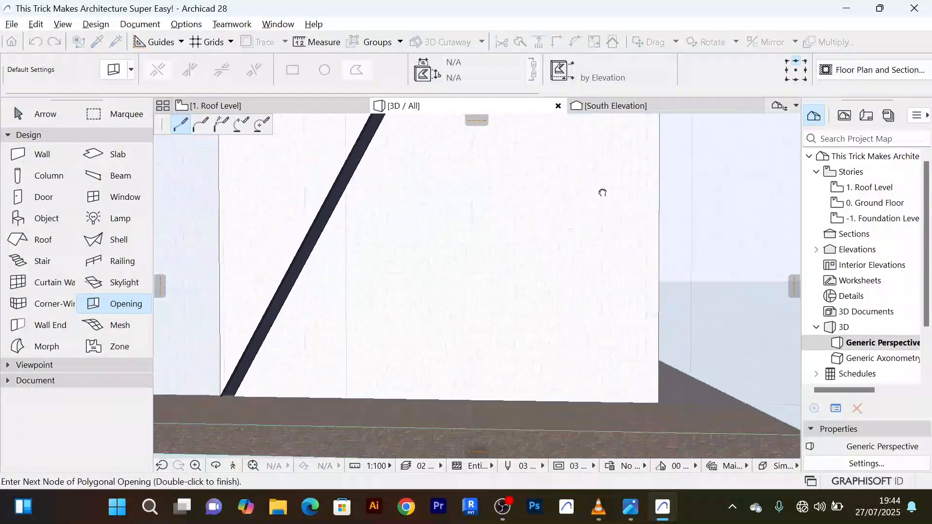
{"action": "scroll", "coordinate": [604, 193], "scroll_direction": "down", "scroll_amount": 2}
{"action": "scroll", "coordinate": [481, 339], "scroll_direction": "up", "scroll_amount": 5}
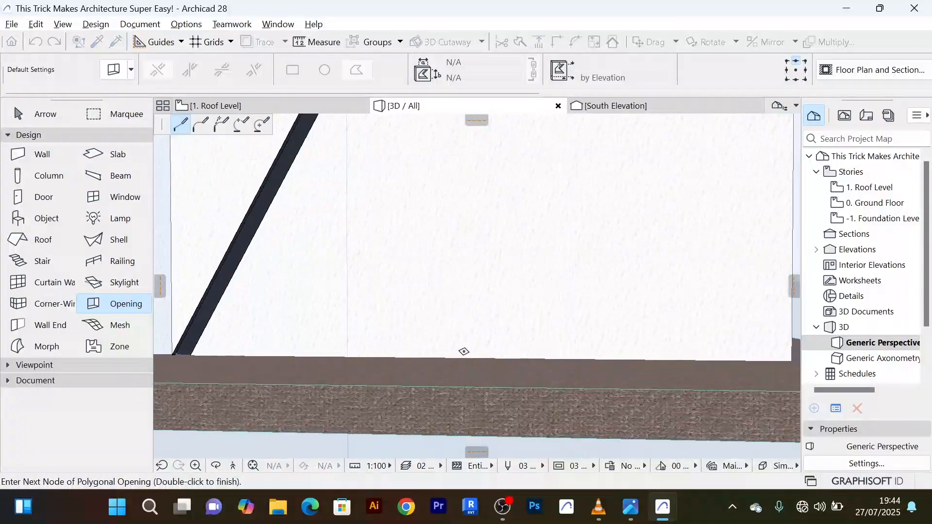
{"action": "scroll", "coordinate": [432, 365], "scroll_direction": "up", "scroll_amount": 2}
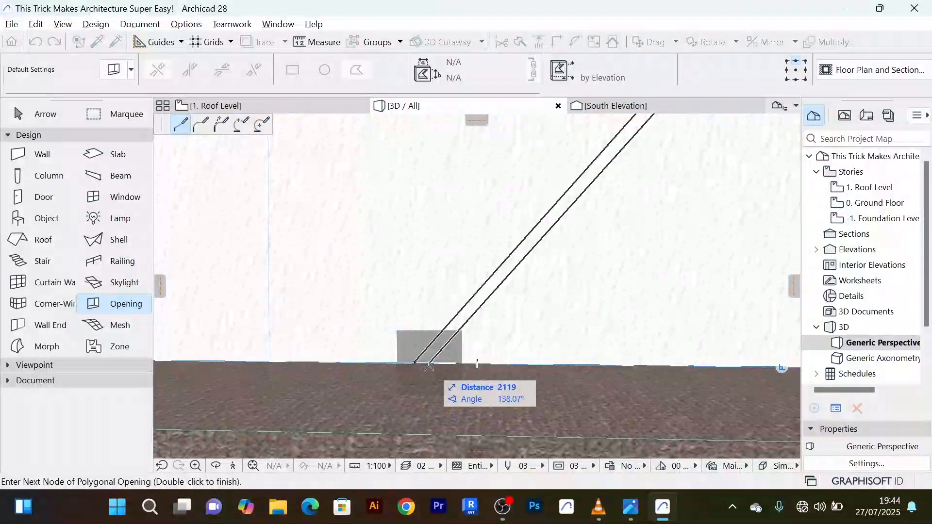
{"action": "left_click", "coordinate": [429, 363]}
{"action": "scroll", "coordinate": [416, 363], "scroll_direction": "up", "scroll_amount": 2}
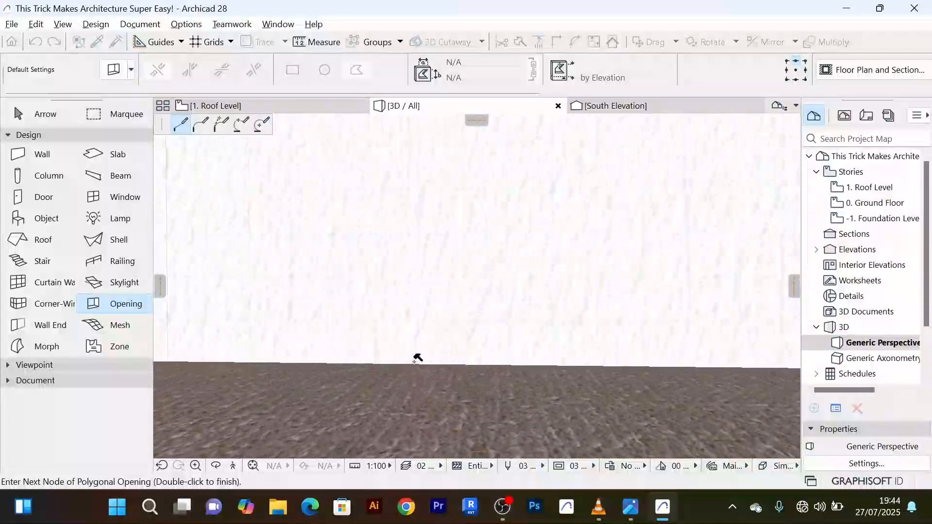
{"action": "scroll", "coordinate": [418, 361], "scroll_direction": "down", "scroll_amount": 6}
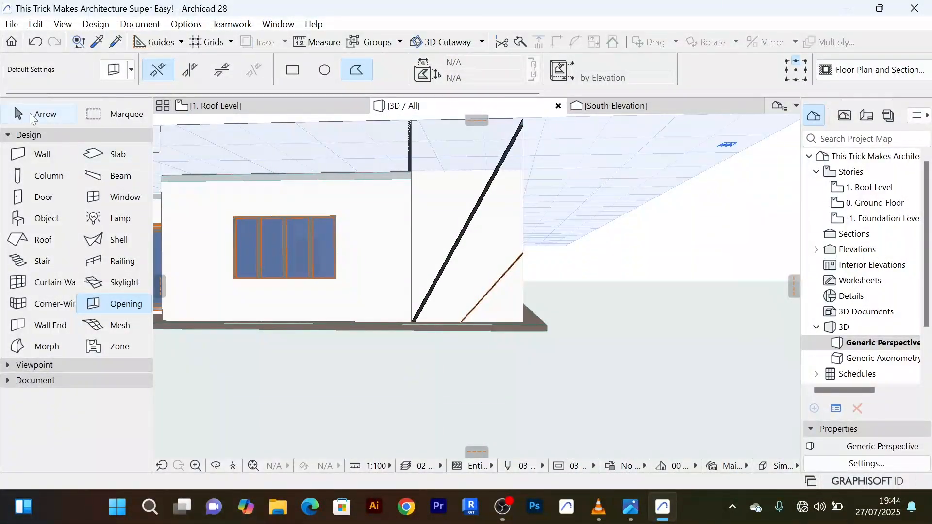
{"action": "left_click", "coordinate": [31, 118]}
{"action": "left_click", "coordinate": [614, 396]}
{"action": "left_click", "coordinate": [660, 355]}
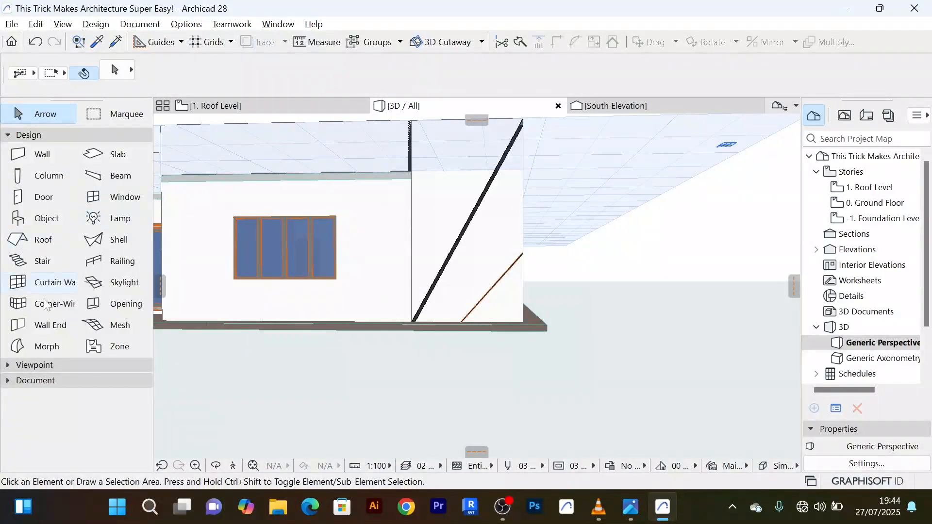
{"action": "left_click", "coordinate": [126, 304]}
{"action": "middle_click_drag", "start_coordinate": [439, 210], "coordinate": [413, 320]}
{"action": "scroll", "coordinate": [414, 319], "scroll_direction": "up", "scroll_amount": 2}
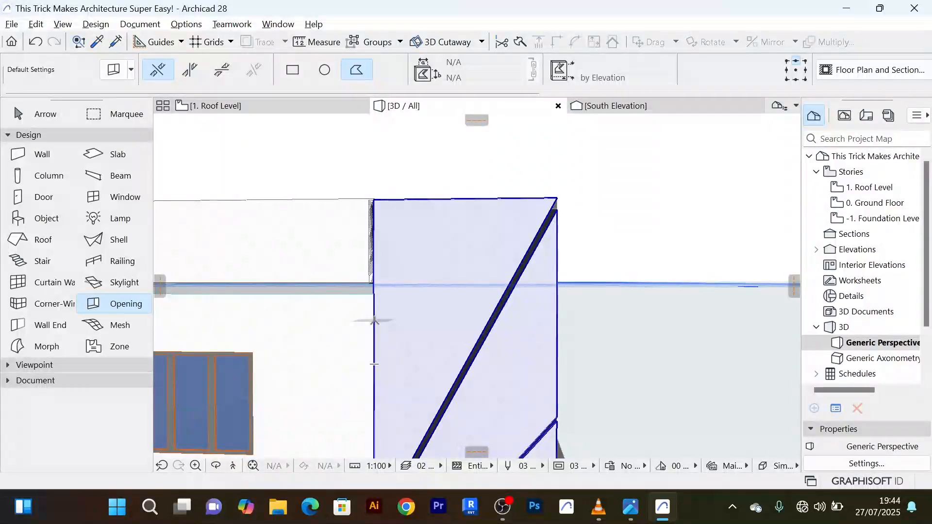
{"action": "left_click", "coordinate": [374, 322]}
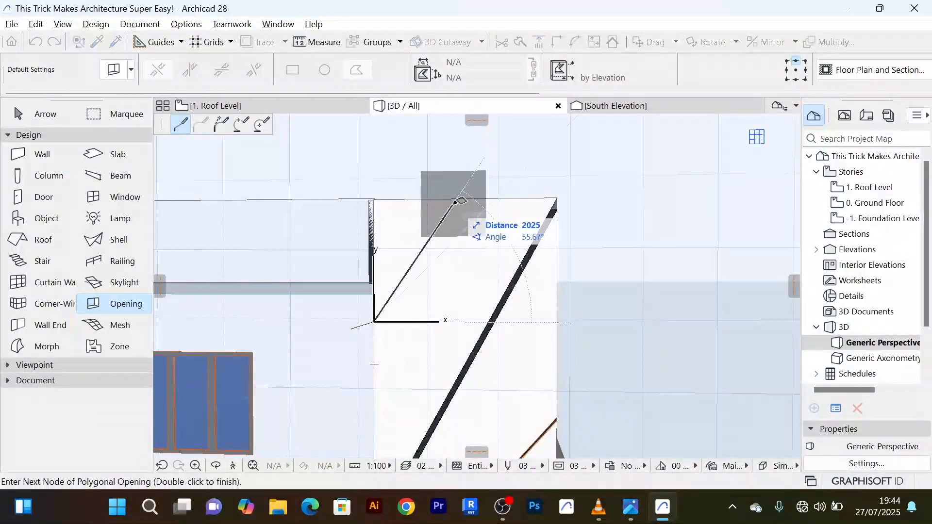
{"action": "scroll", "coordinate": [464, 198], "scroll_direction": "up", "scroll_amount": 3}
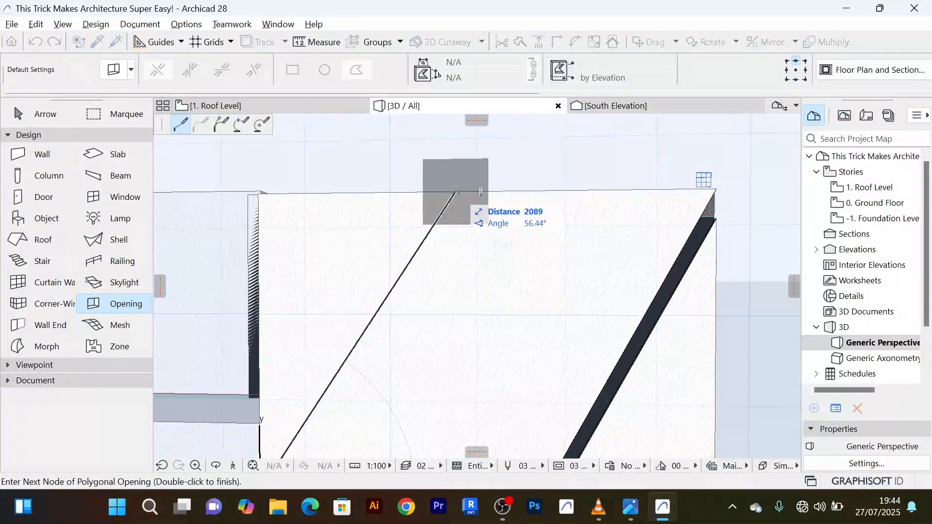
{"action": "scroll", "coordinate": [469, 189], "scroll_direction": "up", "scroll_amount": 1}
{"action": "left_click", "coordinate": [453, 191]}
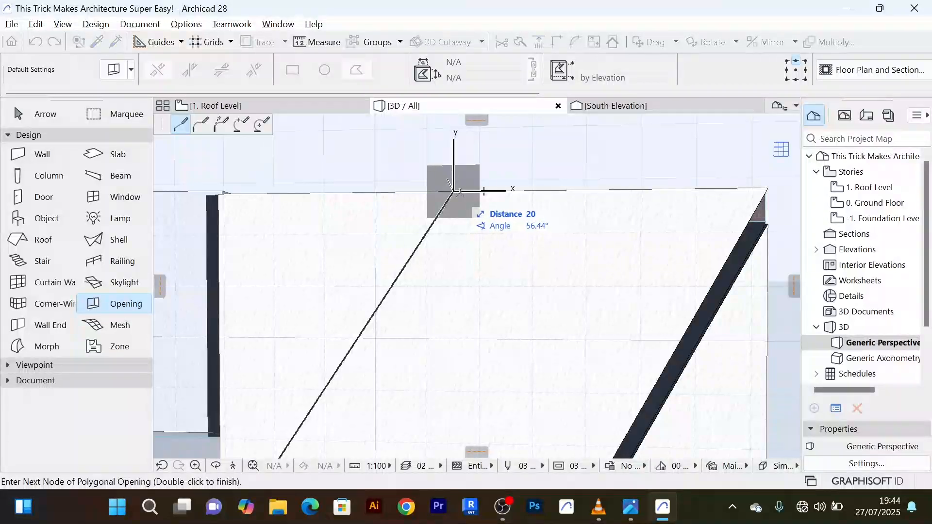
{"action": "scroll", "coordinate": [461, 191], "scroll_direction": "up", "scroll_amount": 1}
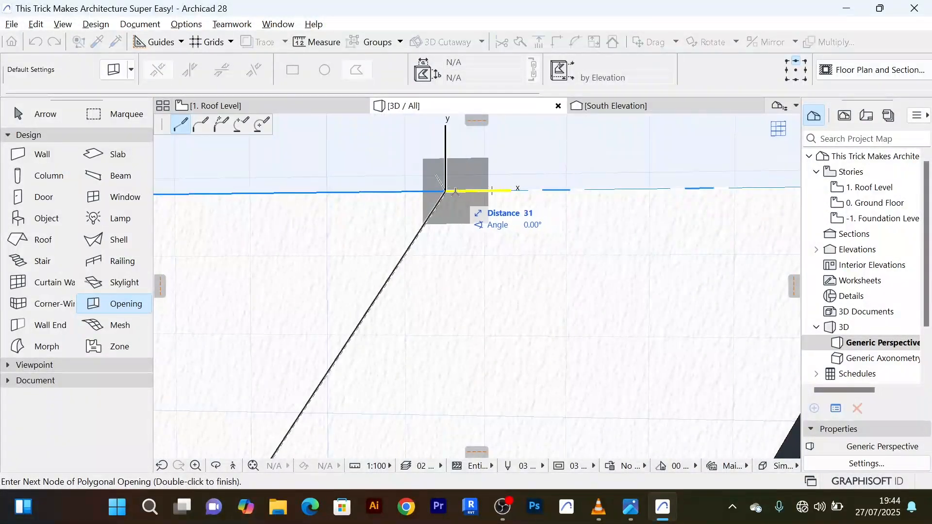
{"action": "scroll", "coordinate": [455, 190], "scroll_direction": "up", "scroll_amount": 1}
{"action": "scroll", "coordinate": [458, 252], "scroll_direction": "down", "scroll_amount": 2}
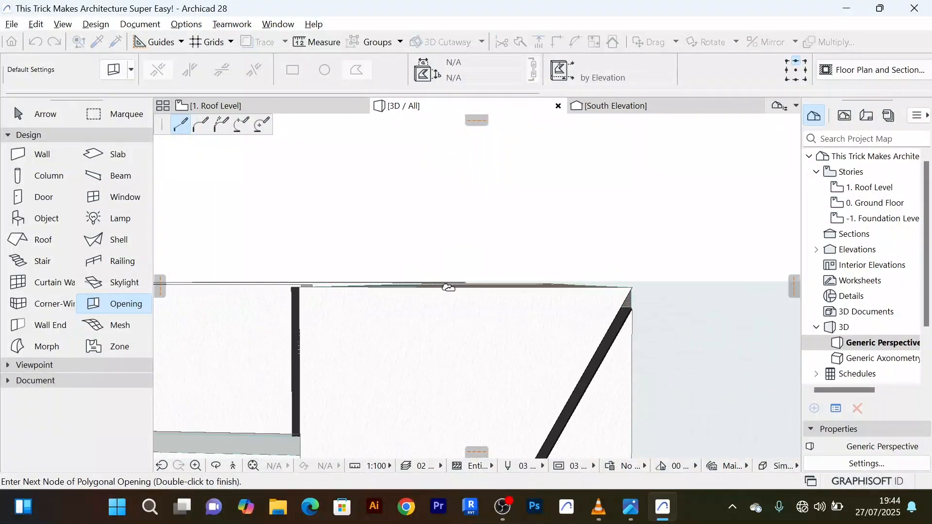
{"action": "scroll", "coordinate": [453, 289], "scroll_direction": "up", "scroll_amount": 1}
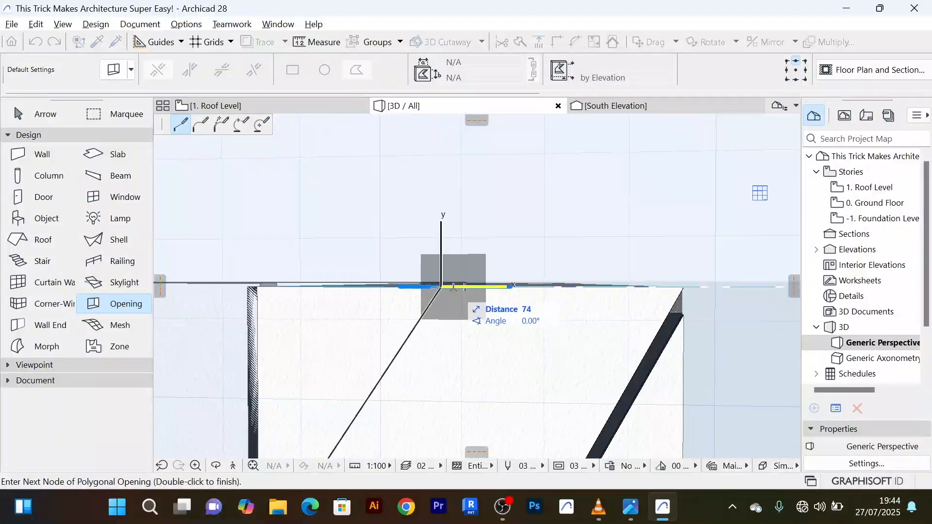
{"action": "key", "text": "Escape"}
{"action": "scroll", "coordinate": [425, 288], "scroll_direction": "down", "scroll_amount": 2}
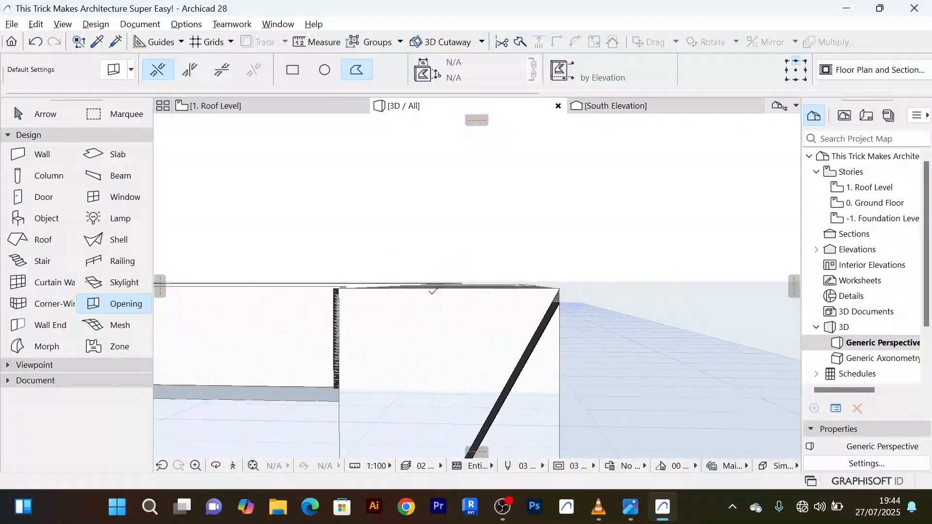
Start a polygonal opening with a diagonal about 2006 mm long from the corner cladding's inner edge to its top edge, plus a short top segment
{"action": "middle_click_drag", "start_coordinate": [431, 292], "coordinate": [484, 219]}
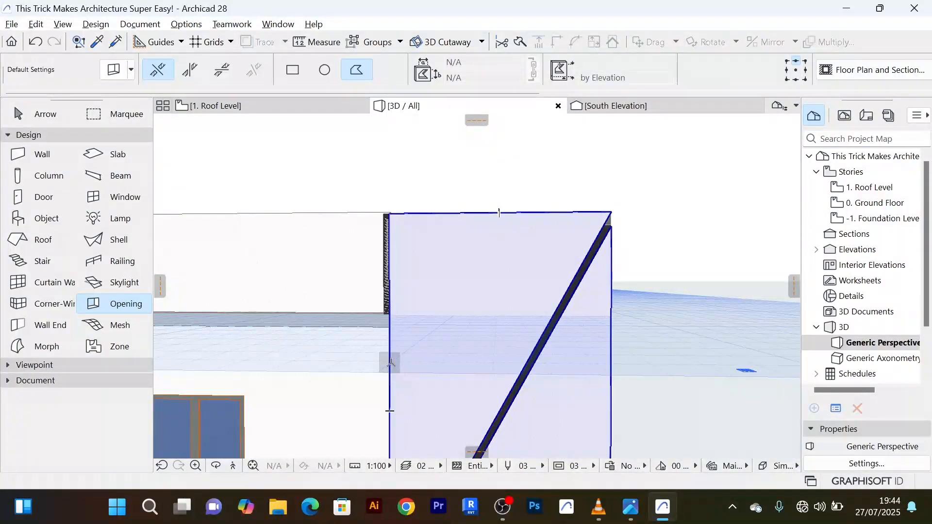
{"action": "left_click", "coordinate": [390, 362]}
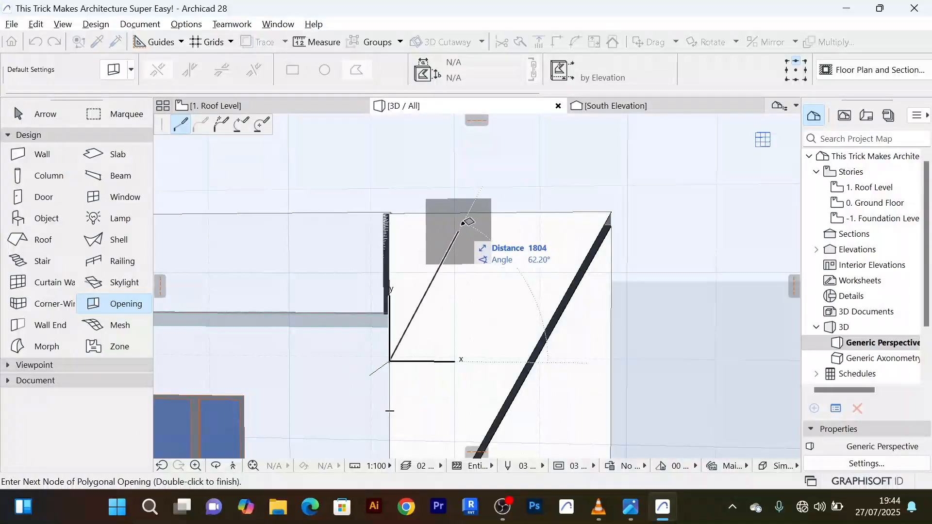
{"action": "scroll", "coordinate": [459, 227], "scroll_direction": "up", "scroll_amount": 3}
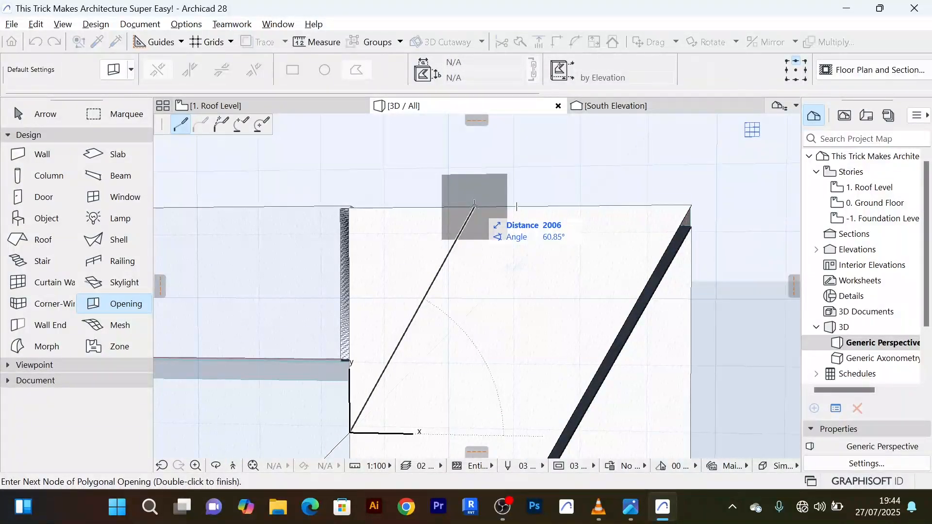
{"action": "left_click", "coordinate": [475, 206]}
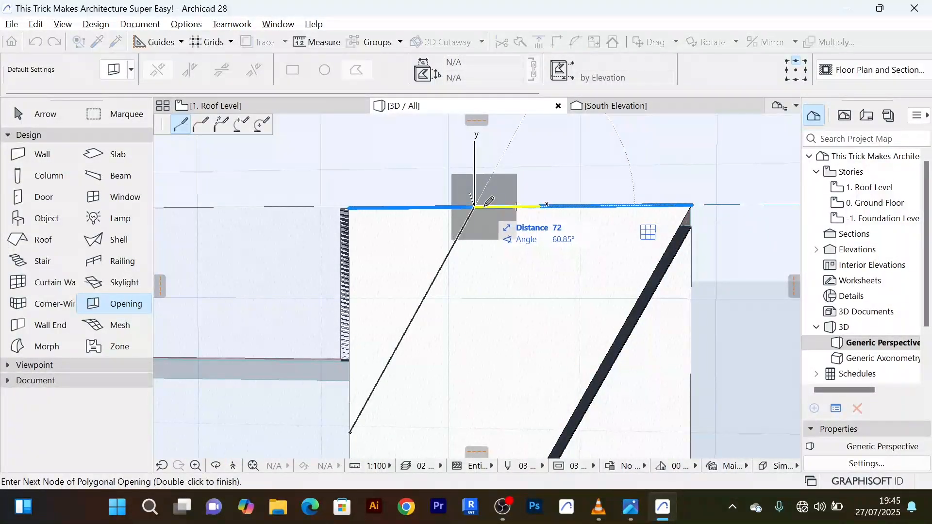
{"action": "left_click", "coordinate": [481, 206]}
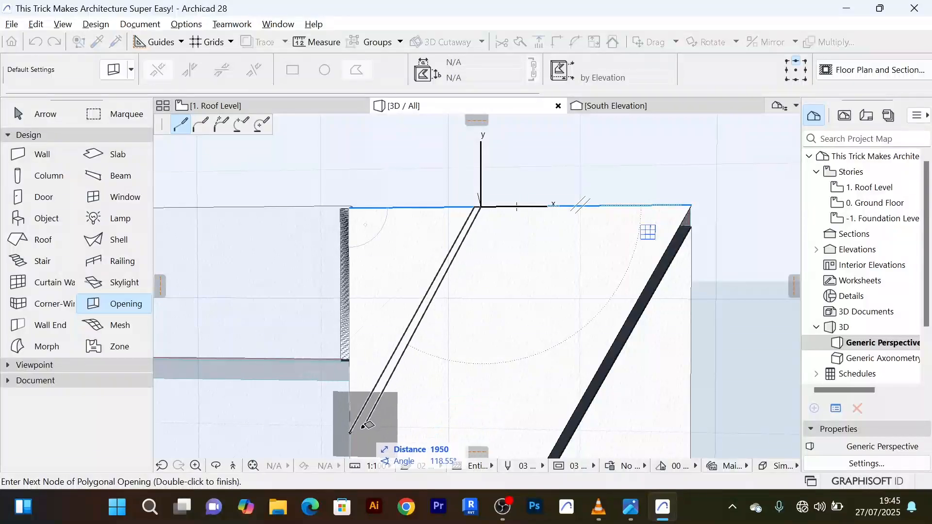
Finish the narrow upper opening with a closely spaced second diagonal back to the inner edge, closing the outline at its starting point
{"action": "scroll", "coordinate": [357, 434], "scroll_direction": "up", "scroll_amount": 2}
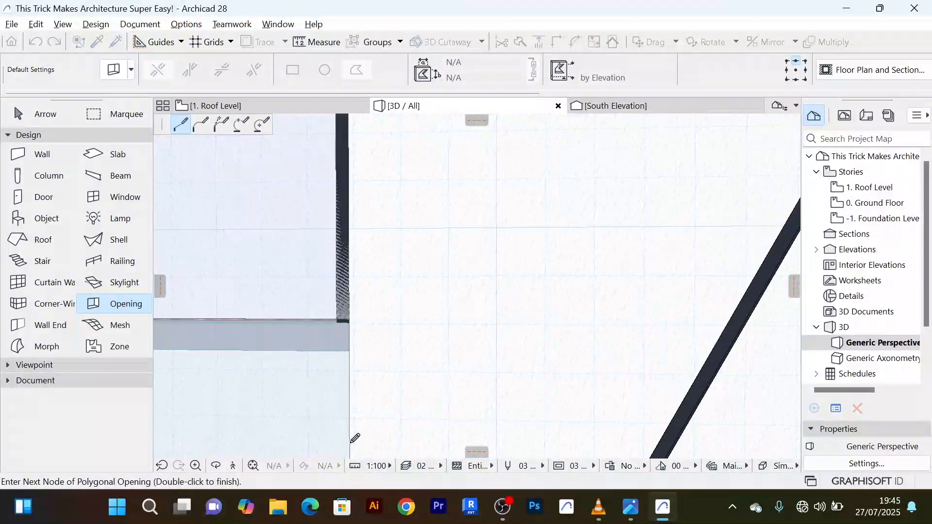
{"action": "left_click", "coordinate": [350, 443]}
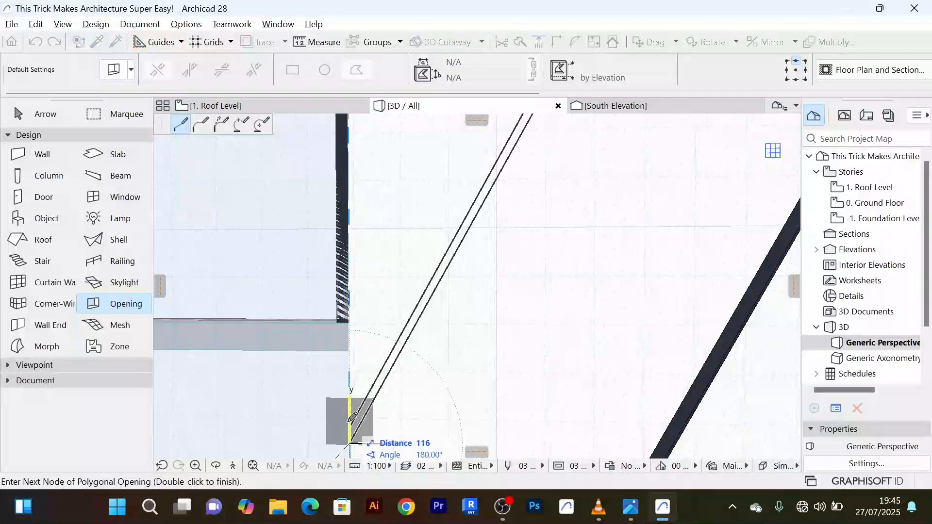
{"action": "scroll", "coordinate": [353, 418], "scroll_direction": "up", "scroll_amount": 2}
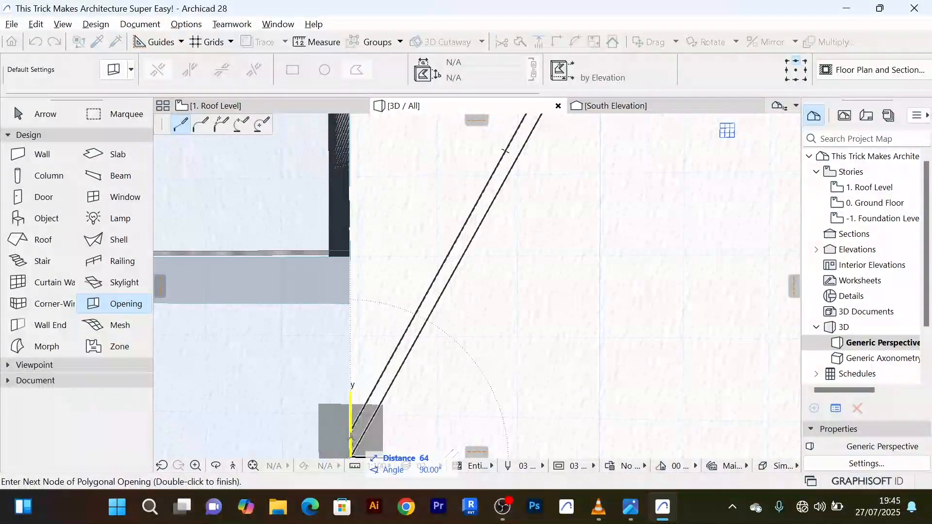
{"action": "scroll", "coordinate": [350, 437], "scroll_direction": "up", "scroll_amount": 2}
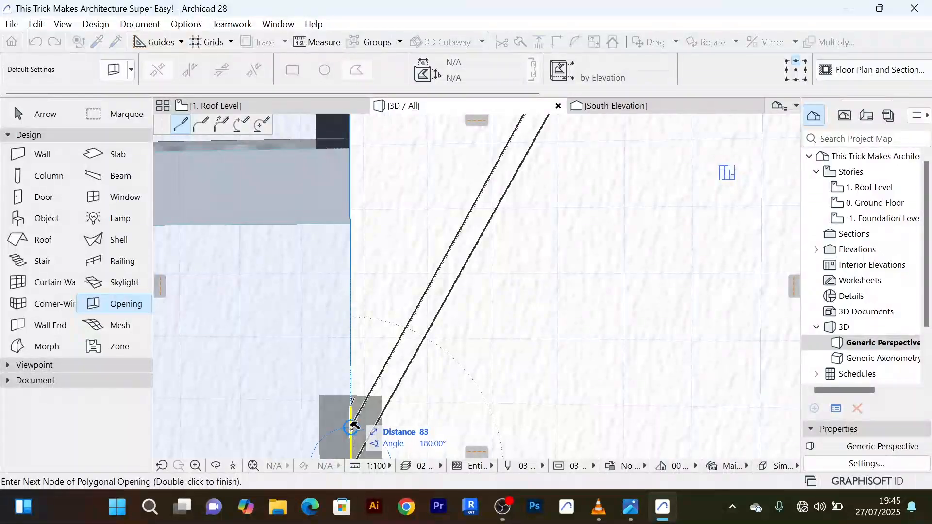
{"action": "left_click", "coordinate": [351, 429]}
{"action": "scroll", "coordinate": [360, 389], "scroll_direction": "down", "scroll_amount": 10}
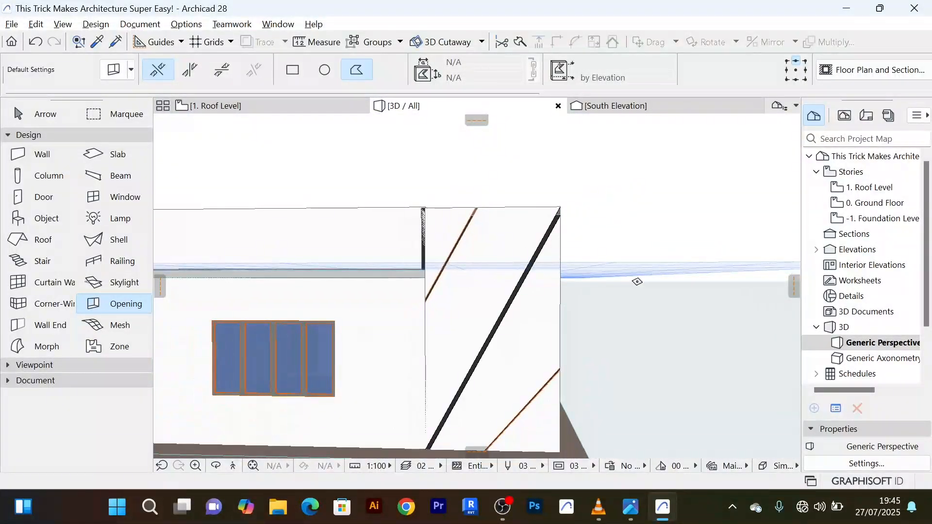
Cut a narrow diagonal opening about 2784 mm long between the cladding's base near the outer corner and its inner edge, crossing the two lower strips
{"action": "scroll", "coordinate": [649, 250], "scroll_direction": "down", "scroll_amount": 3}
{"action": "middle_click_drag", "start_coordinate": [663, 242], "coordinate": [638, 228]}
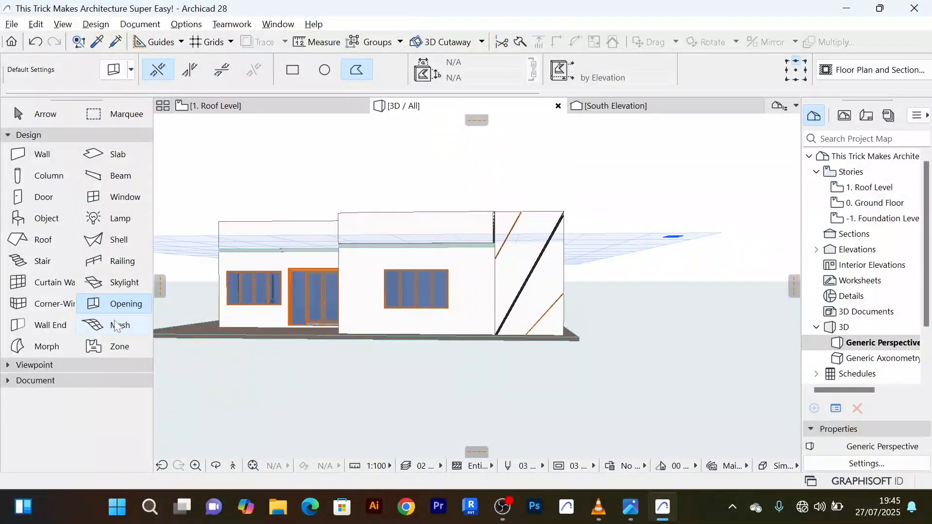
{"action": "scroll", "coordinate": [636, 311], "scroll_direction": "up", "scroll_amount": 5}
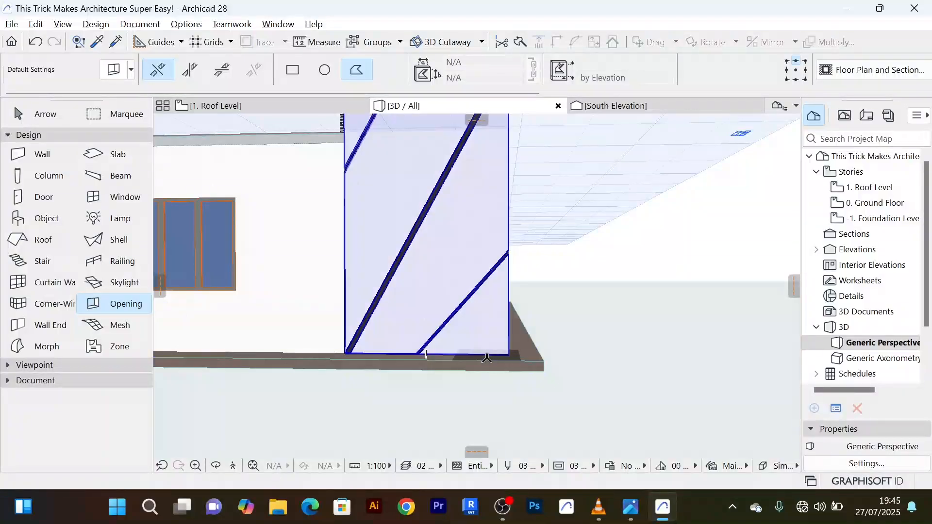
{"action": "scroll", "coordinate": [476, 355], "scroll_direction": "up", "scroll_amount": 2}
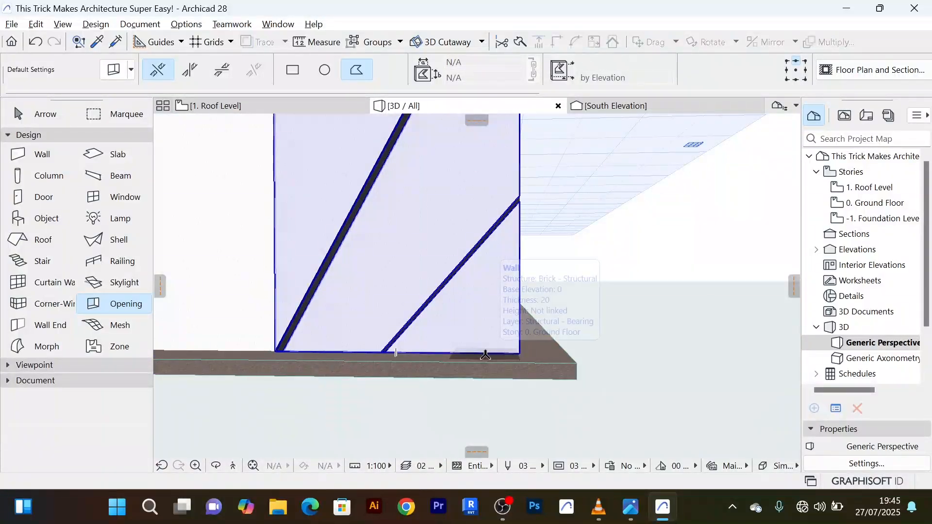
{"action": "left_click", "coordinate": [485, 354]}
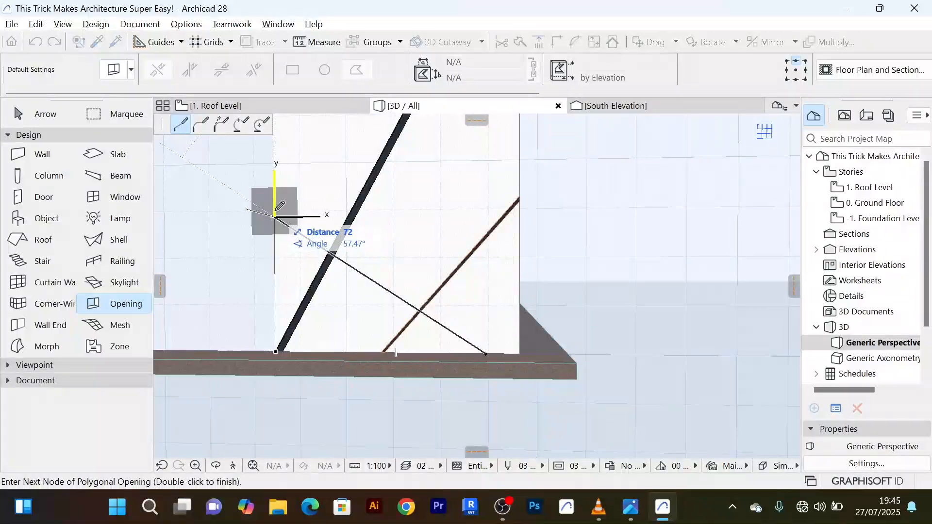
{"action": "left_click", "coordinate": [275, 214]}
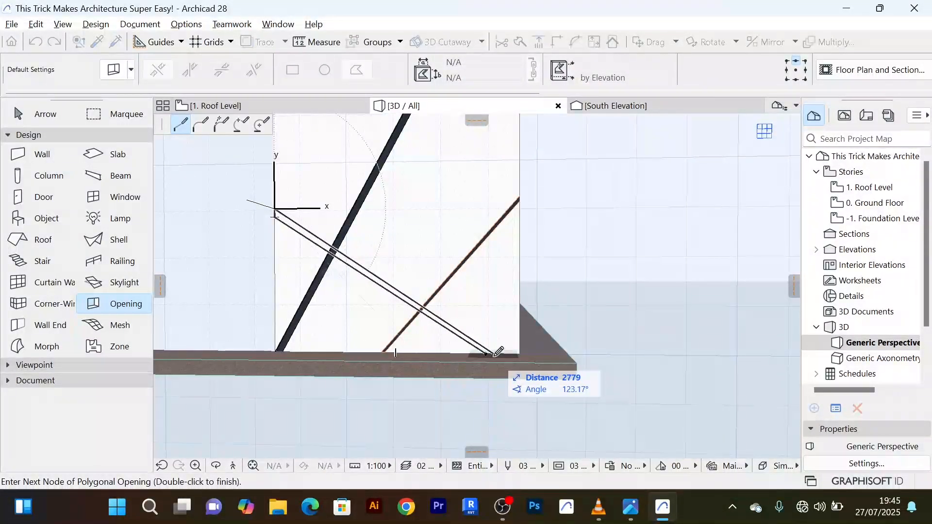
{"action": "scroll", "coordinate": [497, 352], "scroll_direction": "up", "scroll_amount": 4}
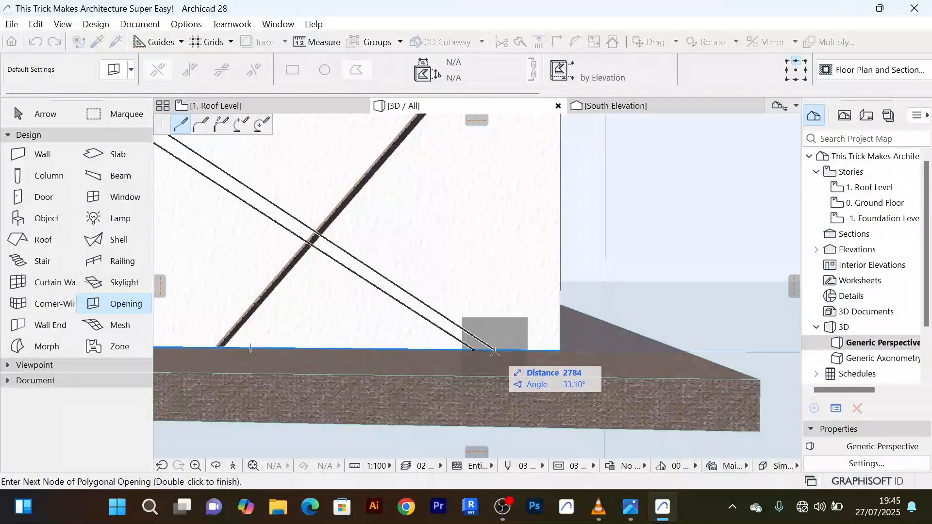
{"action": "left_click", "coordinate": [494, 349]}
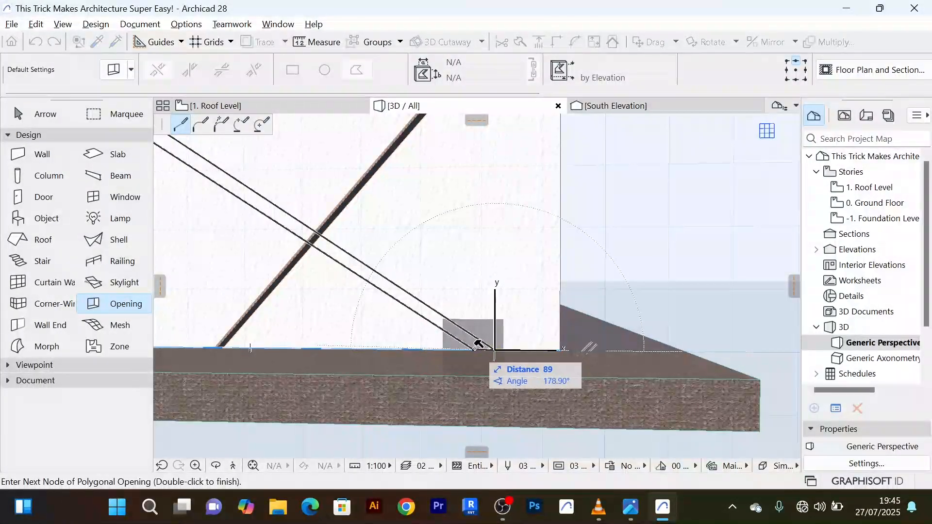
{"action": "left_click", "coordinate": [477, 345]}
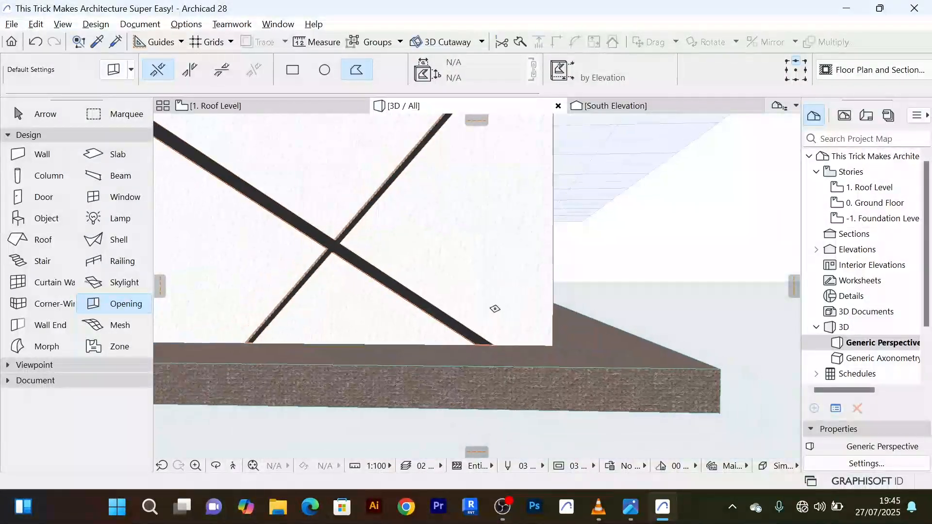
{"action": "scroll", "coordinate": [494, 308], "scroll_direction": "down", "scroll_amount": 8}
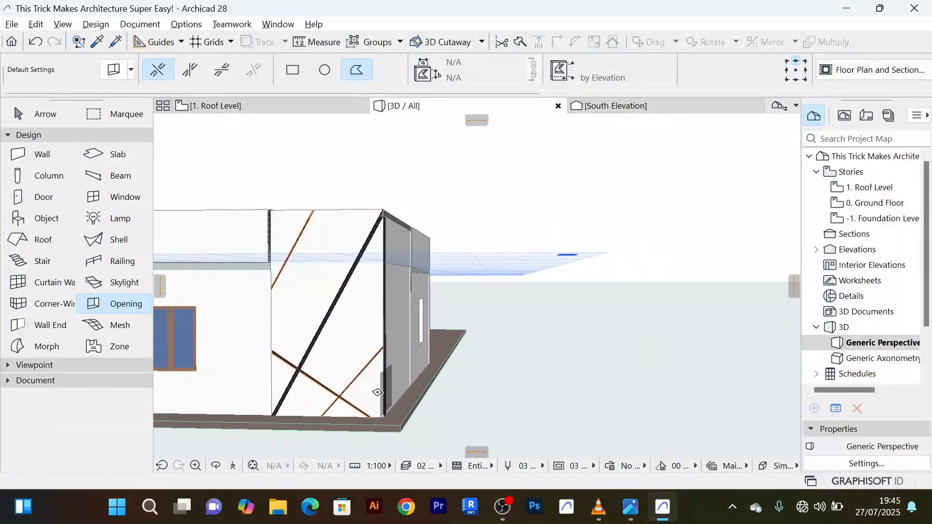
Cut another narrow diagonal opening just above the last one, sloping from the cladding's inner edge down to the lower outer corner edge
{"action": "middle_click_drag", "start_coordinate": [367, 386], "coordinate": [414, 356]}
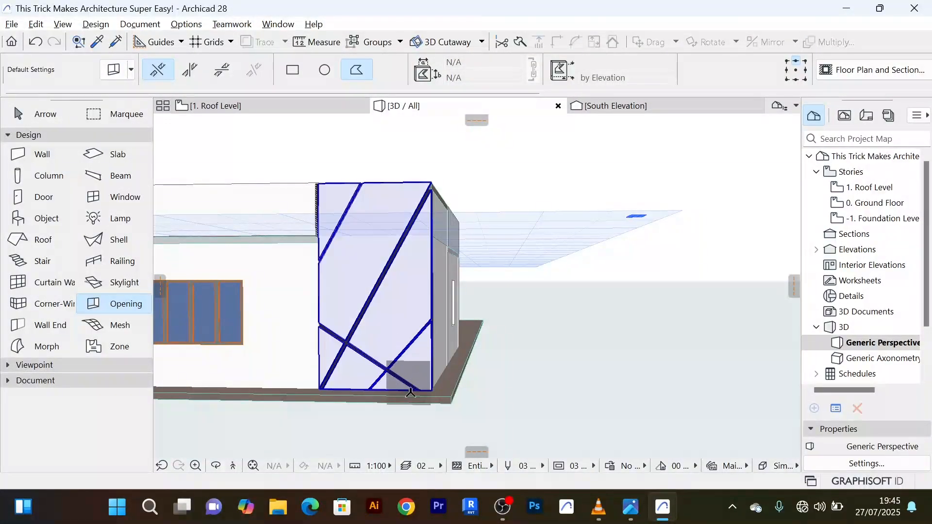
{"action": "scroll", "coordinate": [413, 384], "scroll_direction": "up", "scroll_amount": 4}
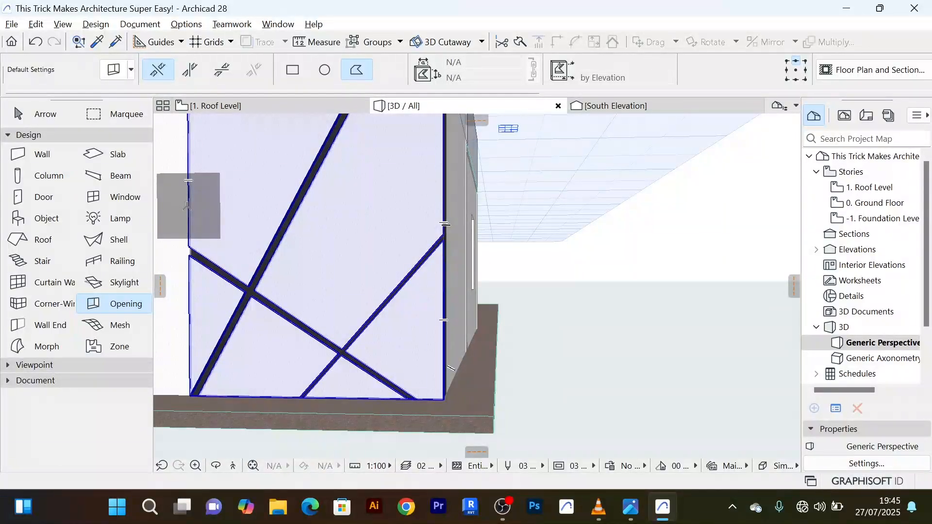
{"action": "left_click", "coordinate": [188, 205]}
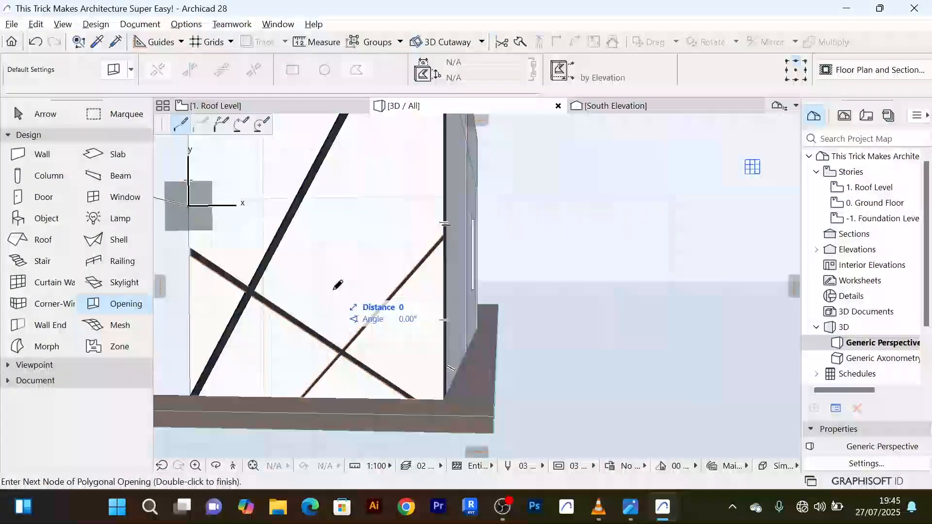
{"action": "left_click", "coordinate": [444, 361]}
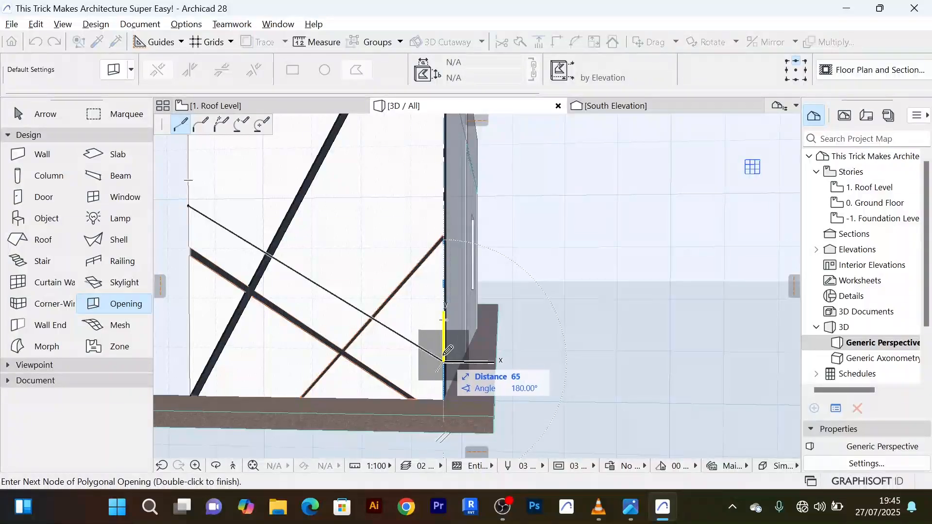
{"action": "left_click", "coordinate": [188, 204]}
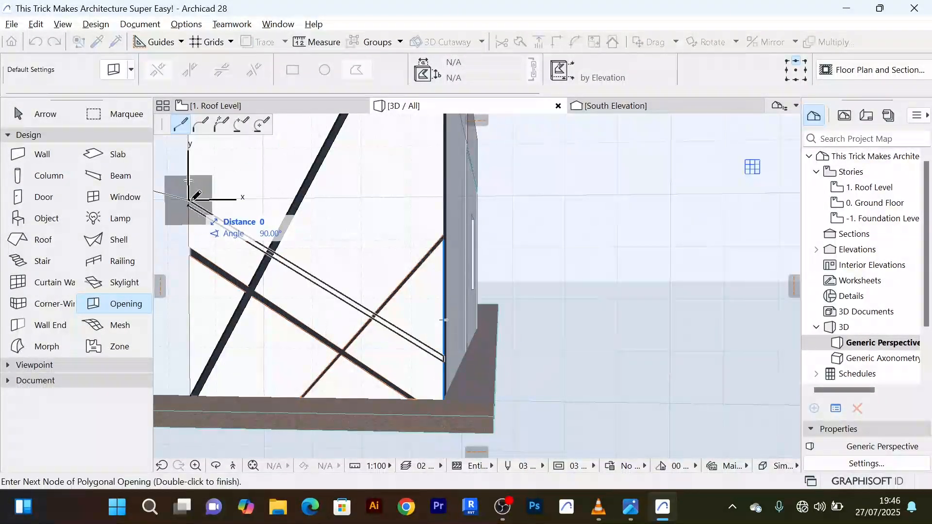
{"action": "scroll", "coordinate": [189, 202], "scroll_direction": "up", "scroll_amount": 2}
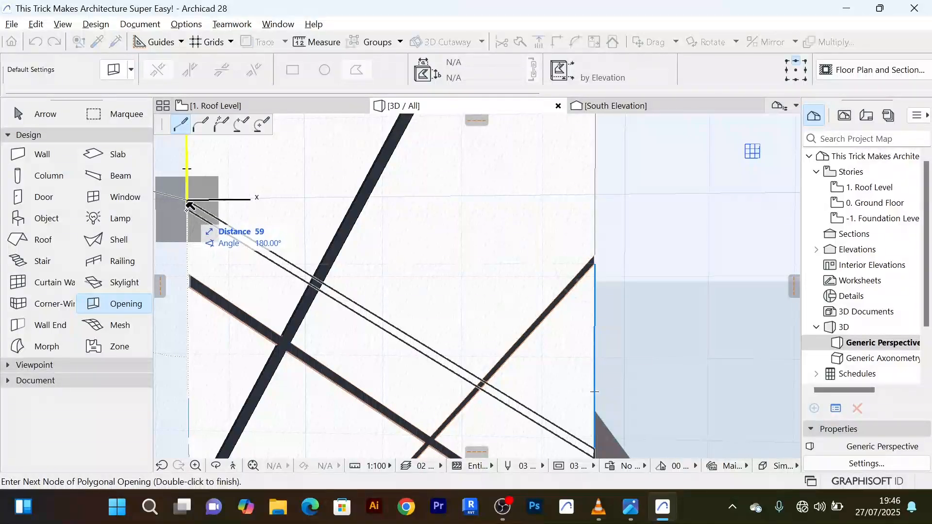
{"action": "left_click", "coordinate": [189, 204]}
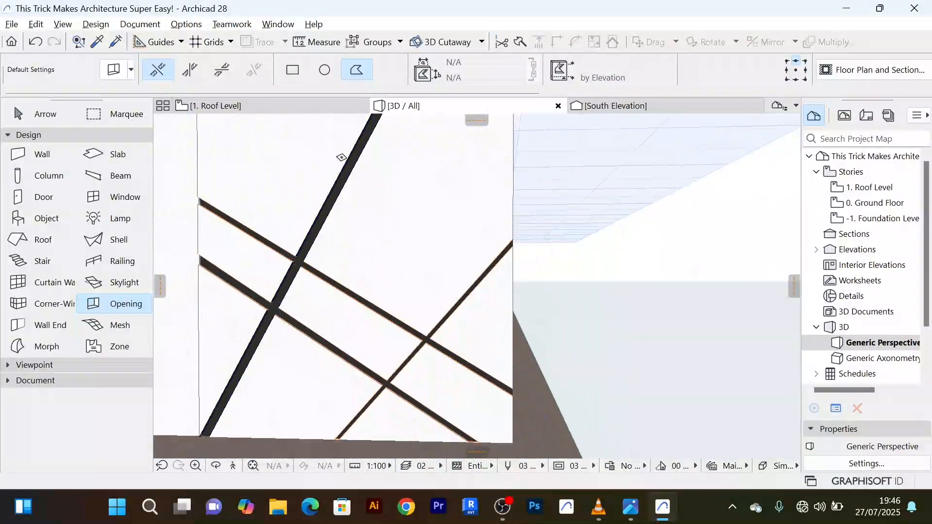
{"action": "scroll", "coordinate": [354, 167], "scroll_direction": "down", "scroll_amount": 5}
{"action": "middle_click_drag", "start_coordinate": [382, 188], "coordinate": [419, 343]}
{"action": "scroll", "coordinate": [419, 264], "scroll_direction": "up", "scroll_amount": 2}
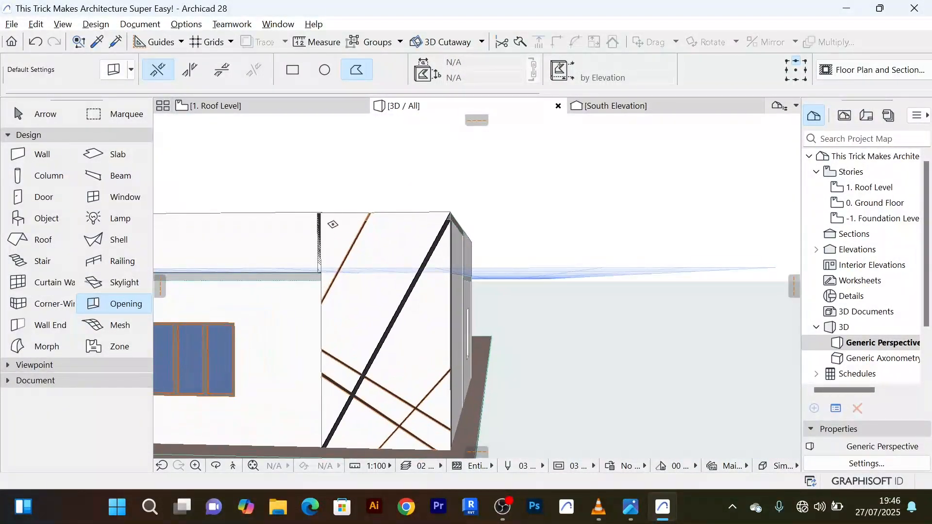
Cut a narrow diagonal opening about 2906 mm long, sloping from the upper part of the cladding's inner edge down to its outer edge
{"action": "scroll", "coordinate": [328, 225], "scroll_direction": "up", "scroll_amount": 3}
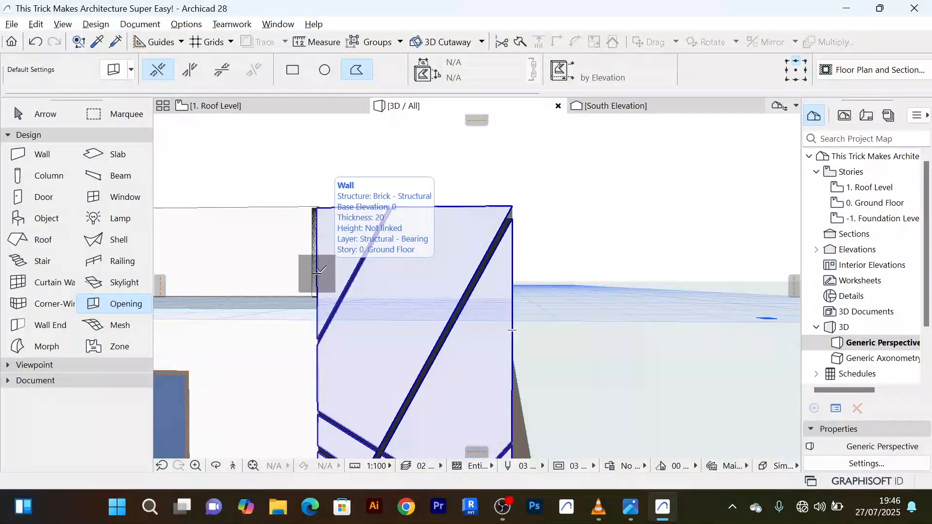
{"action": "left_click", "coordinate": [317, 272]}
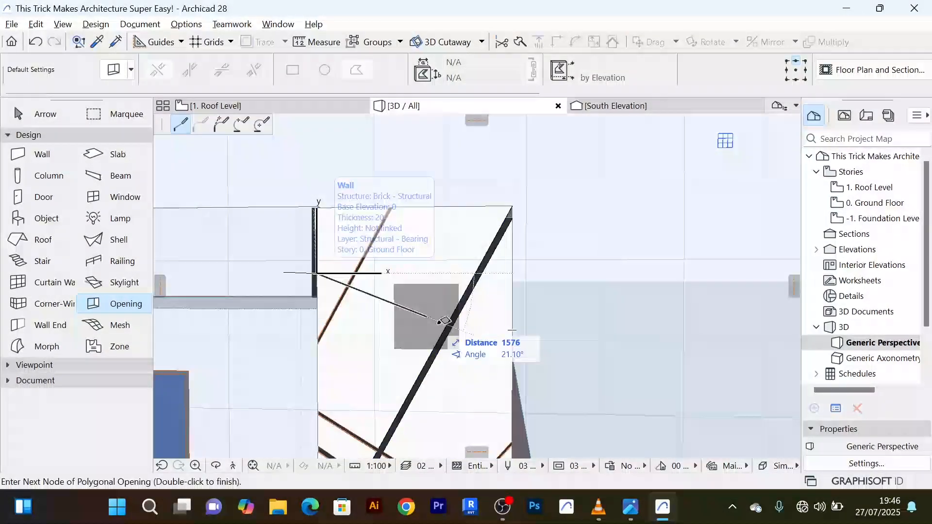
{"action": "left_click", "coordinate": [514, 368]}
{"action": "scroll", "coordinate": [514, 368], "scroll_direction": "up", "scroll_amount": 2}
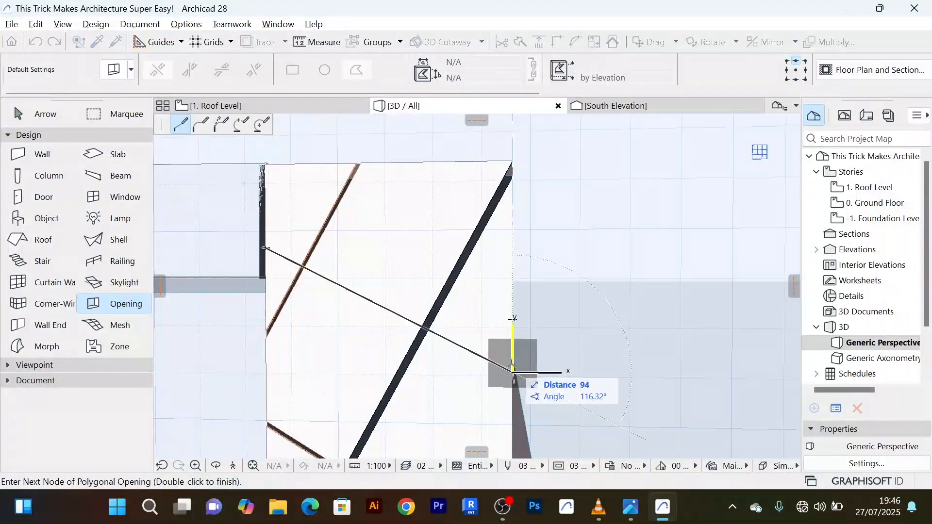
{"action": "scroll", "coordinate": [363, 302], "scroll_direction": "down", "scroll_amount": 1}
{"action": "middle_click_drag", "start_coordinate": [362, 302], "coordinate": [533, 306]}
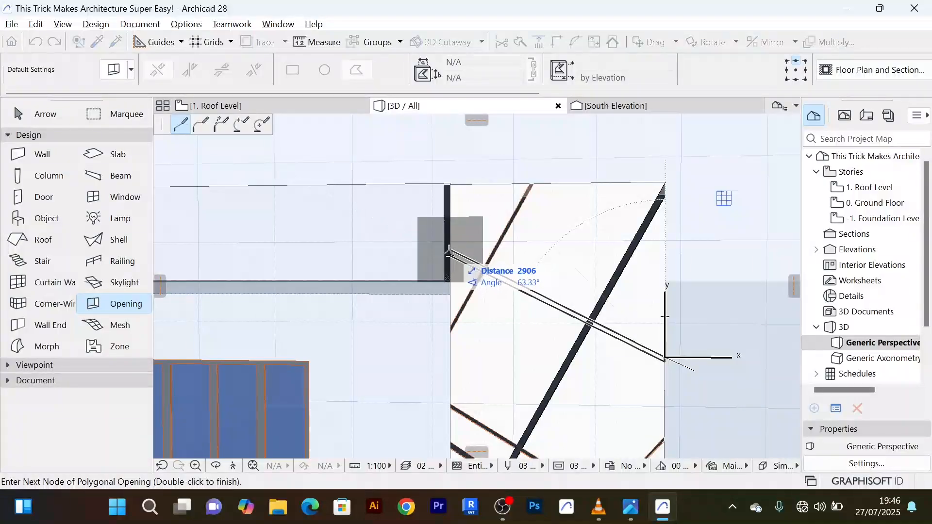
{"action": "scroll", "coordinate": [448, 253], "scroll_direction": "up", "scroll_amount": 1}
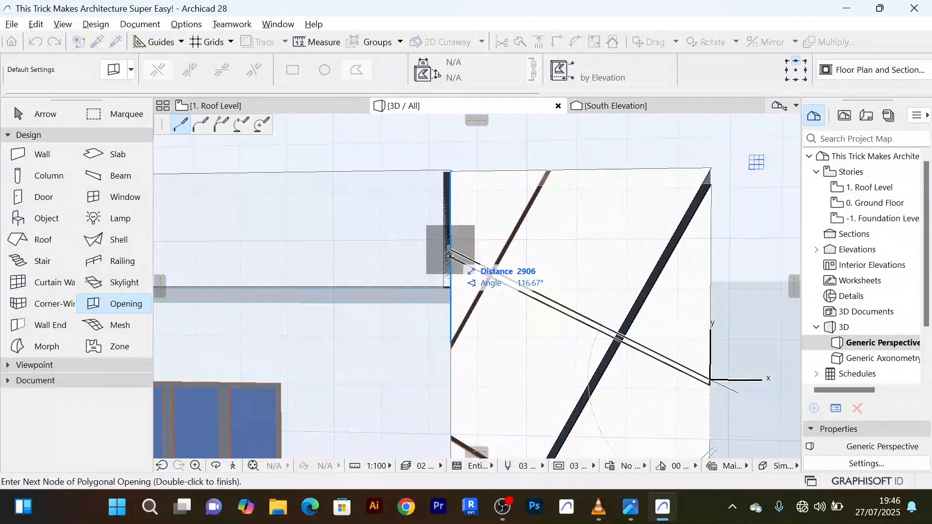
{"action": "left_click", "coordinate": [447, 252]}
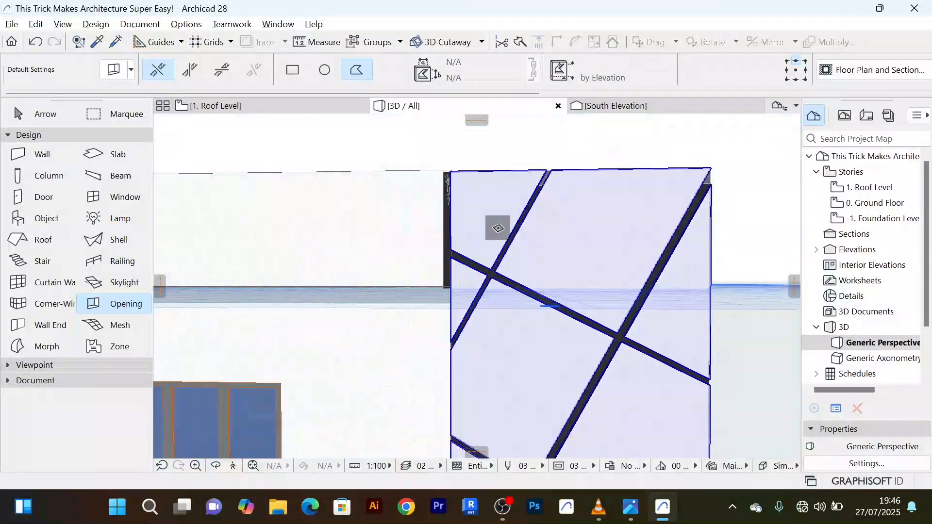
Try to cut another narrow diagonal opening about 2797 mm long near the corner's top, starting on the wall behind the cladding, and undo it
{"action": "scroll", "coordinate": [498, 228], "scroll_direction": "down", "scroll_amount": 3}
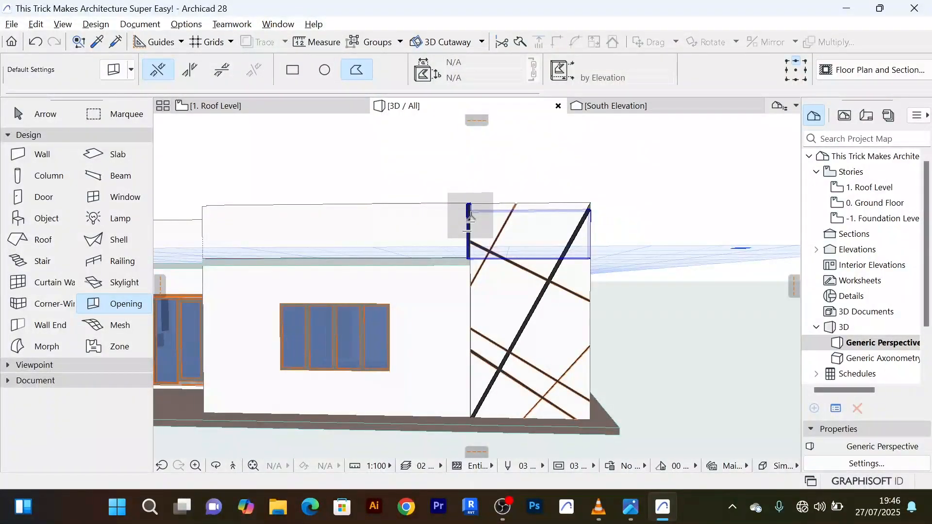
{"action": "left_click", "coordinate": [469, 214]}
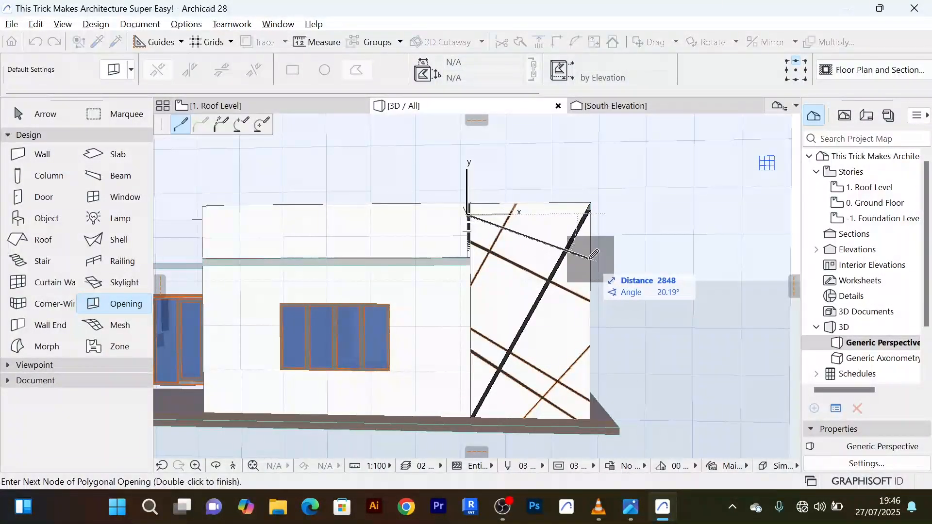
{"action": "scroll", "coordinate": [594, 260], "scroll_direction": "up", "scroll_amount": 5}
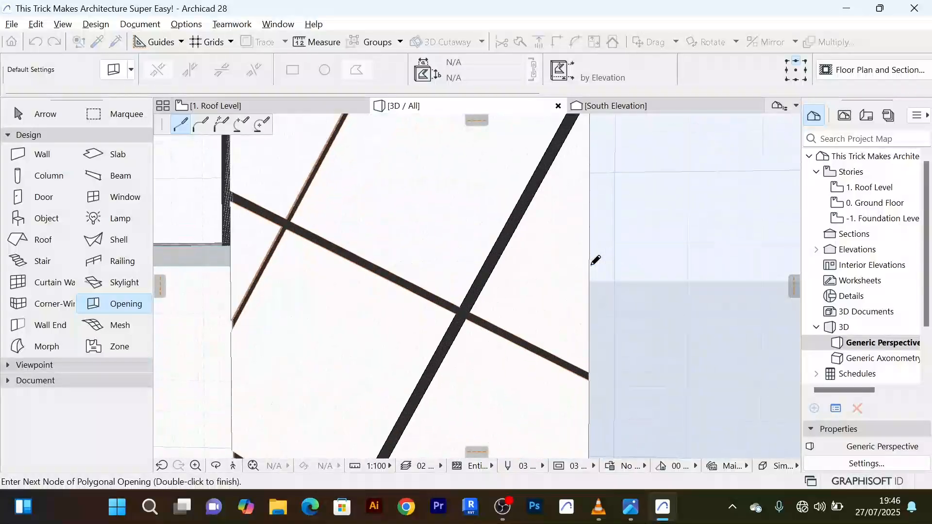
{"action": "left_click", "coordinate": [595, 260]}
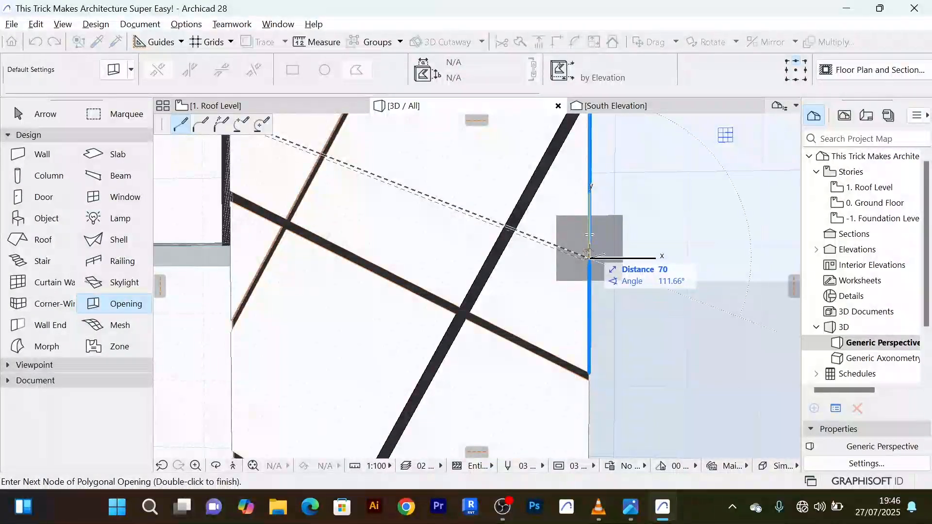
{"action": "double_click", "coordinate": [590, 251]}
{"action": "scroll", "coordinate": [423, 190], "scroll_direction": "down", "scroll_amount": 4}
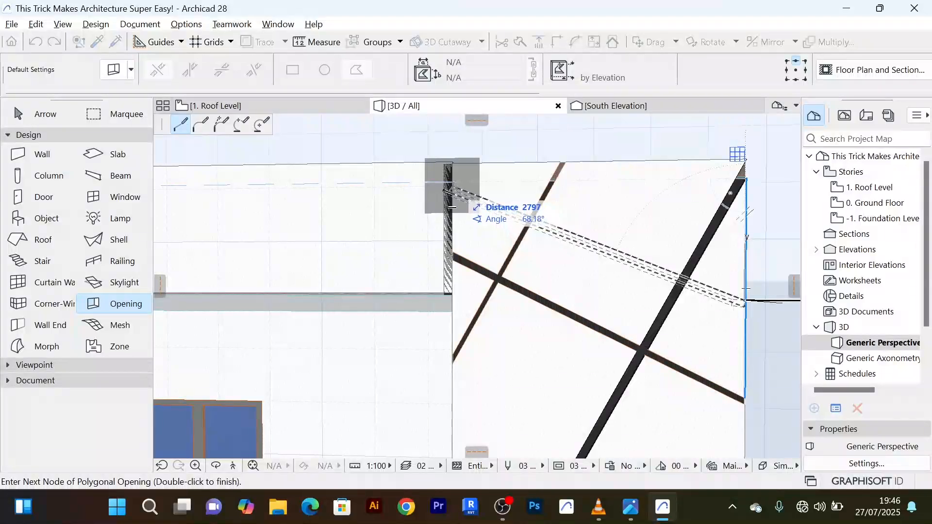
{"action": "double_click", "coordinate": [450, 188]}
{"action": "left_click", "coordinate": [450, 187]}
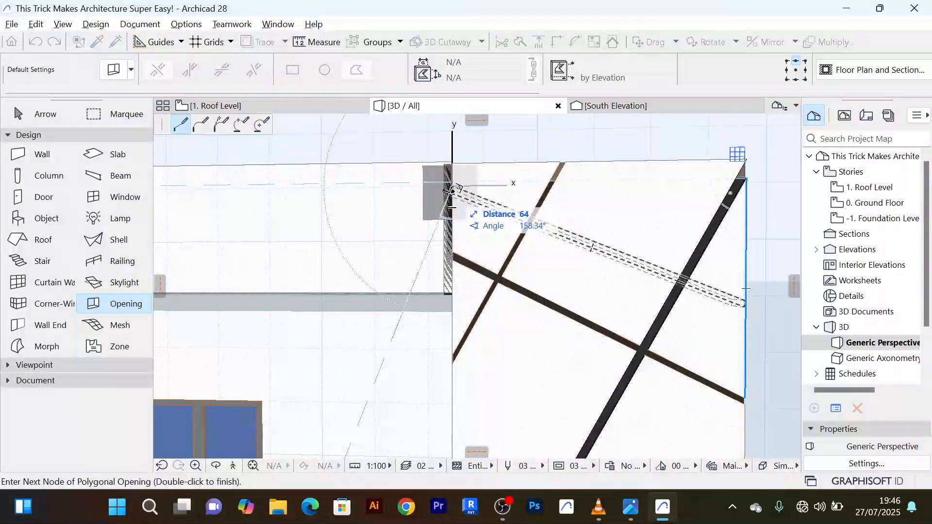
{"action": "scroll", "coordinate": [548, 173], "scroll_direction": "down", "scroll_amount": 2}
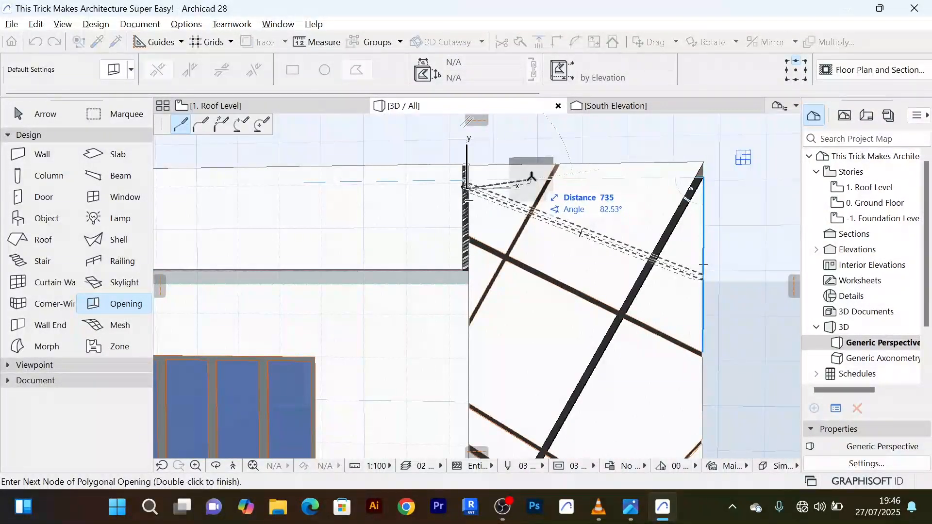
{"action": "right_click", "coordinate": [533, 179]}
{"action": "left_click", "coordinate": [582, 373]}
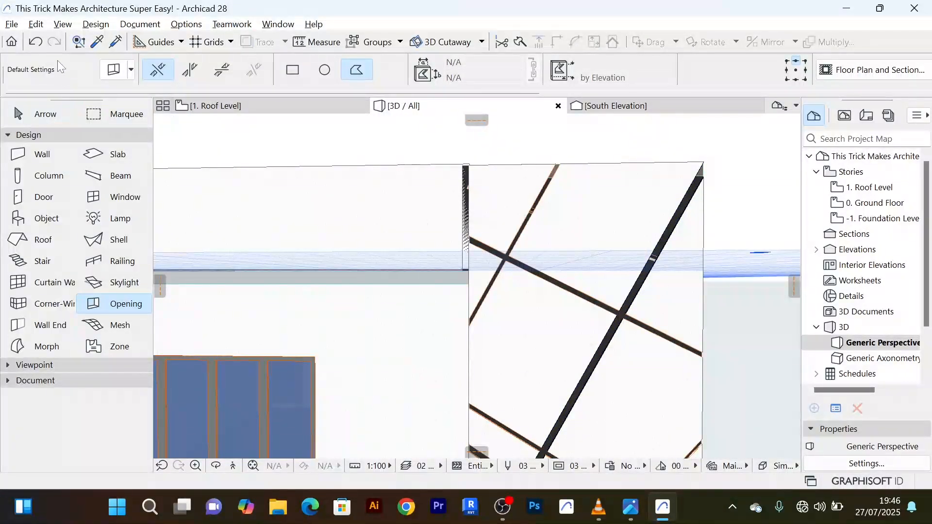
{"action": "left_click", "coordinate": [43, 42]}
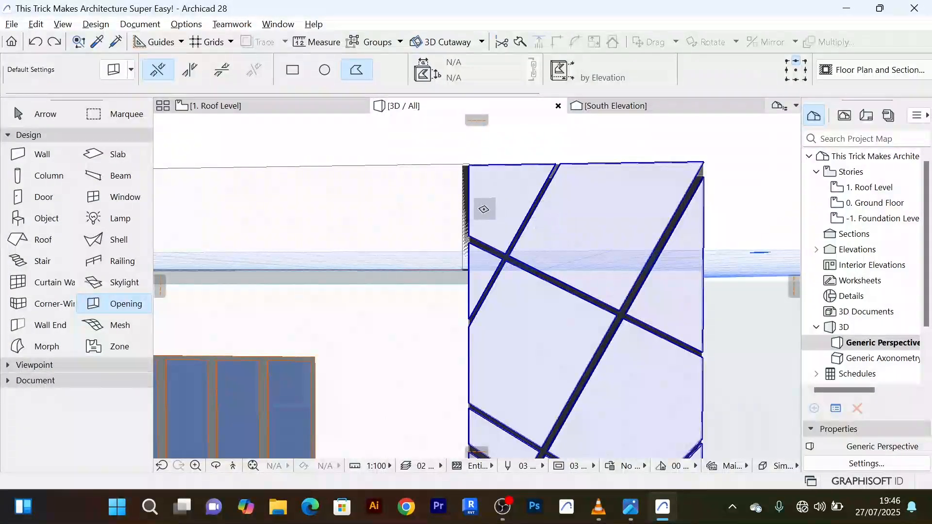
Cut a narrow diagonal opening about 51 mm wide above the last one, sloping from the cladding's inner edge near the top to its outer edge
{"action": "scroll", "coordinate": [679, 227], "scroll_direction": "up", "scroll_amount": 2}
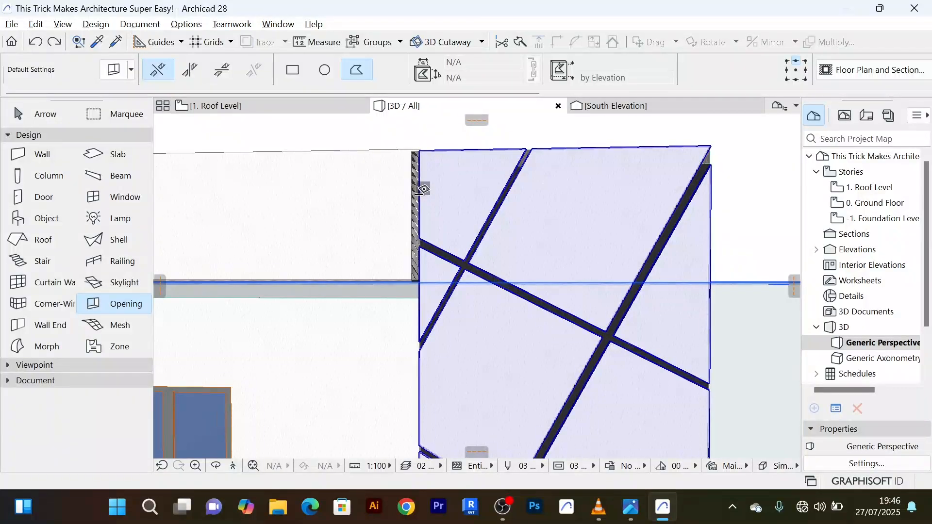
{"action": "left_click", "coordinate": [424, 189]}
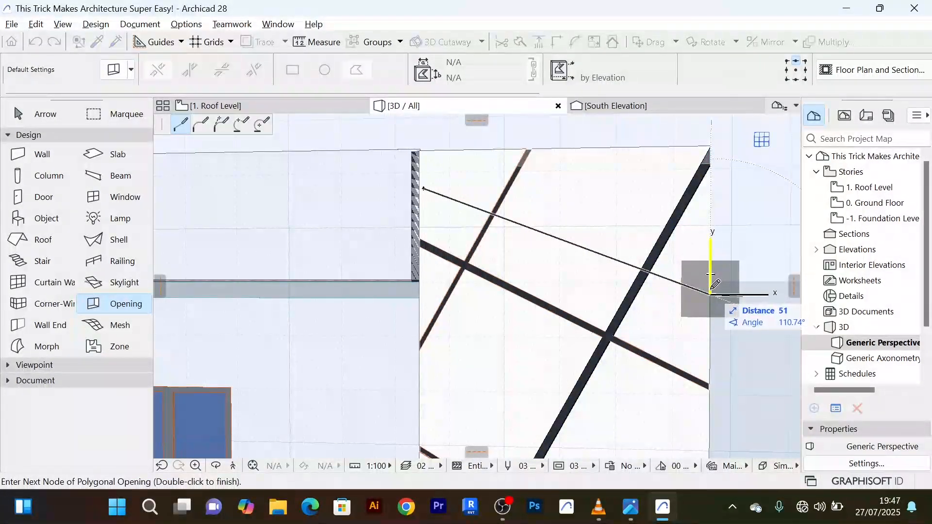
{"action": "left_click", "coordinate": [711, 293]}
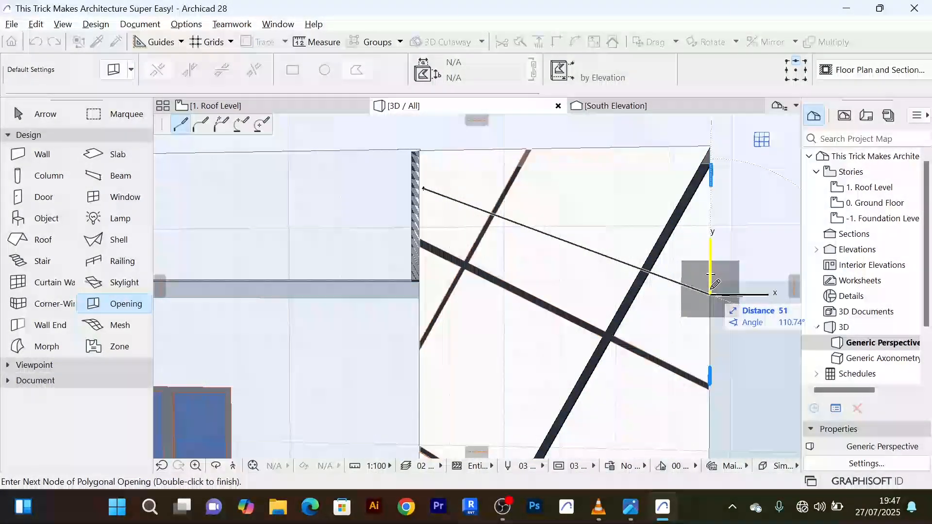
{"action": "left_click", "coordinate": [420, 181]}
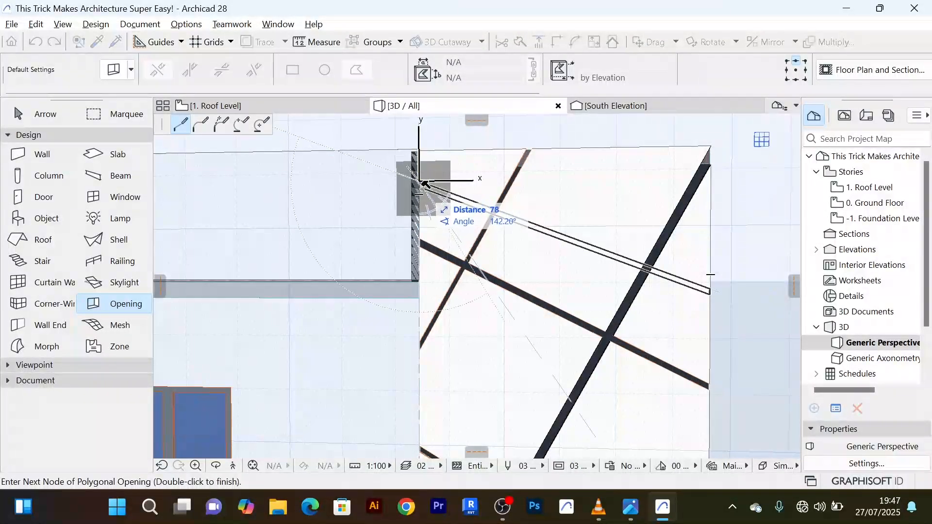
{"action": "left_click", "coordinate": [425, 189]}
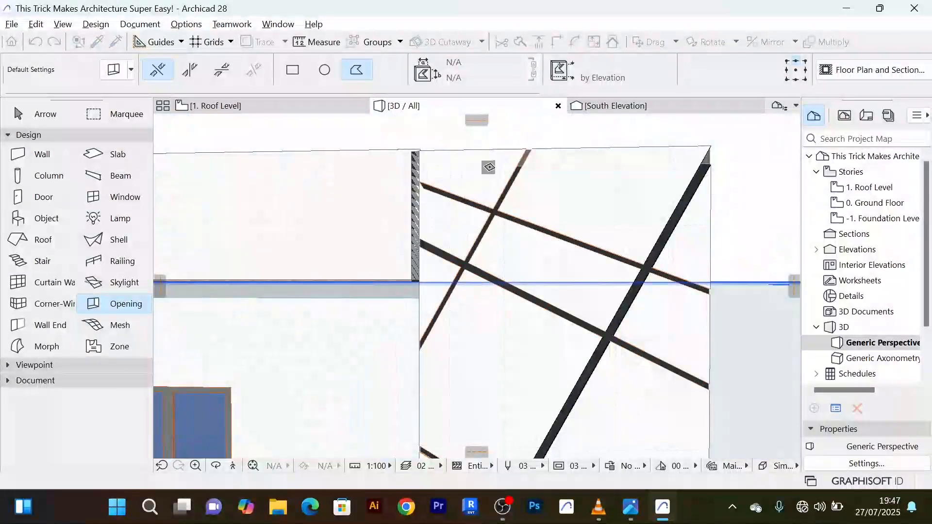
Select the three thin upper diagonal openings and the higher of the two lower ones that slope down to the outer edge
{"action": "scroll", "coordinate": [487, 167], "scroll_direction": "down", "scroll_amount": 4}
{"action": "scroll", "coordinate": [682, 200], "scroll_direction": "down", "scroll_amount": 3}
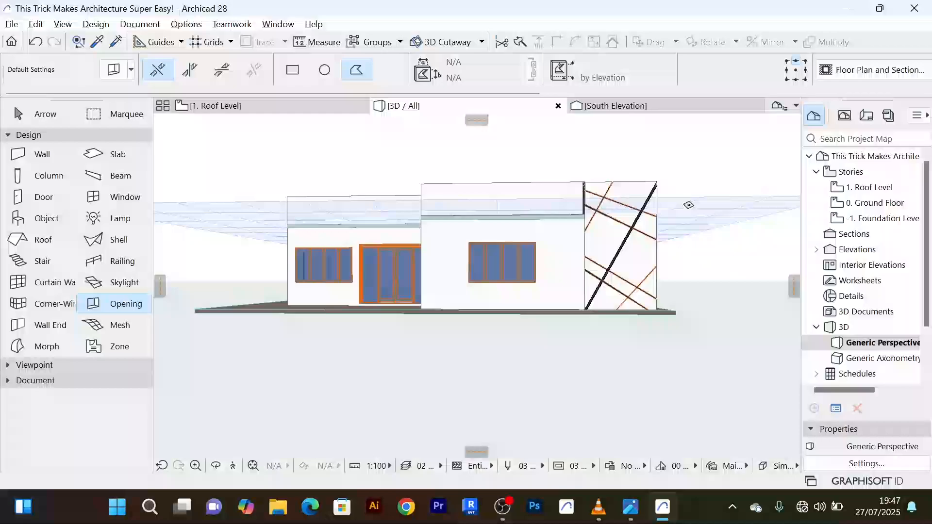
{"action": "left_click", "coordinate": [38, 121]}
{"action": "scroll", "coordinate": [578, 175], "scroll_direction": "up", "scroll_amount": 8}
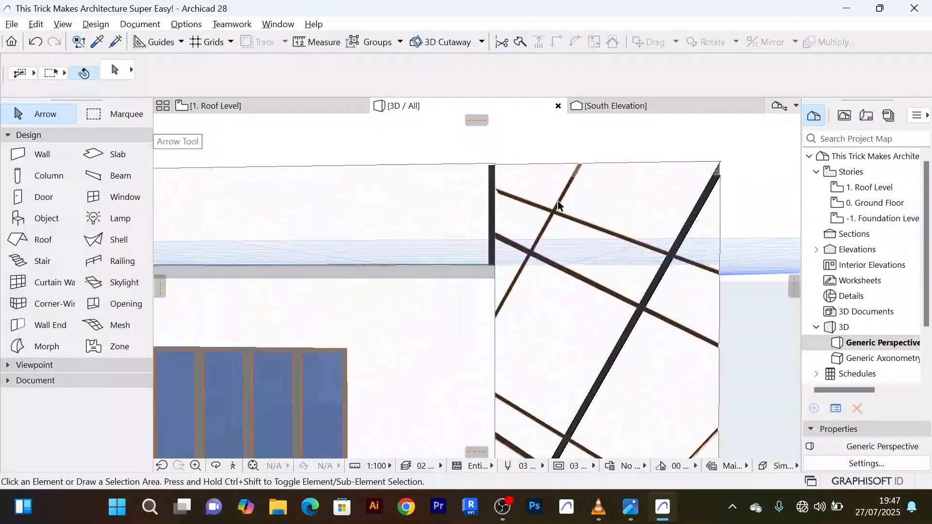
{"action": "scroll", "coordinate": [559, 185], "scroll_direction": "down", "scroll_amount": 5}
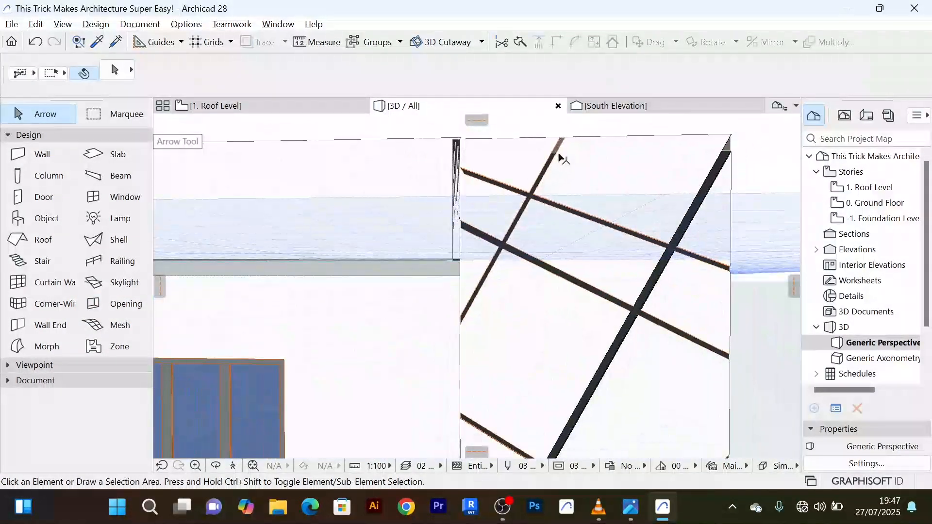
{"action": "left_click", "coordinate": [559, 150]}
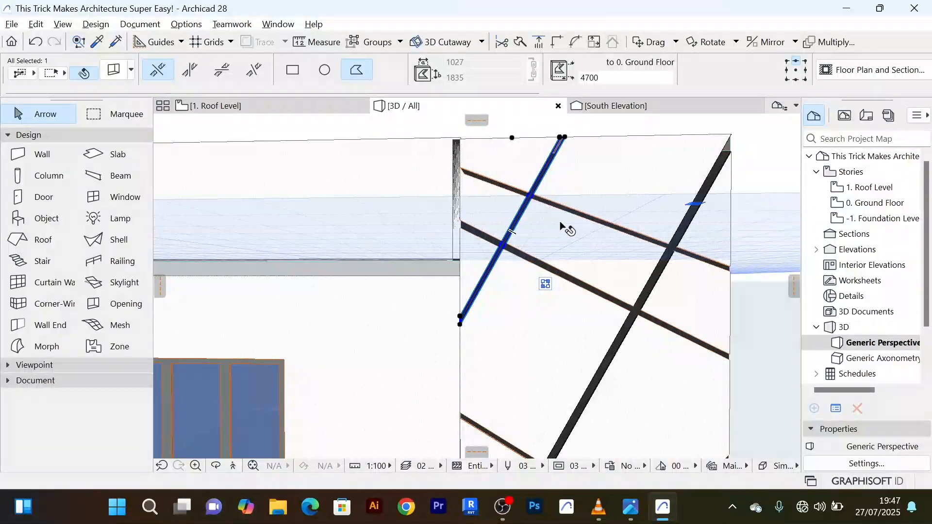
{"action": "left_click", "coordinate": [589, 215], "text": "shift"}
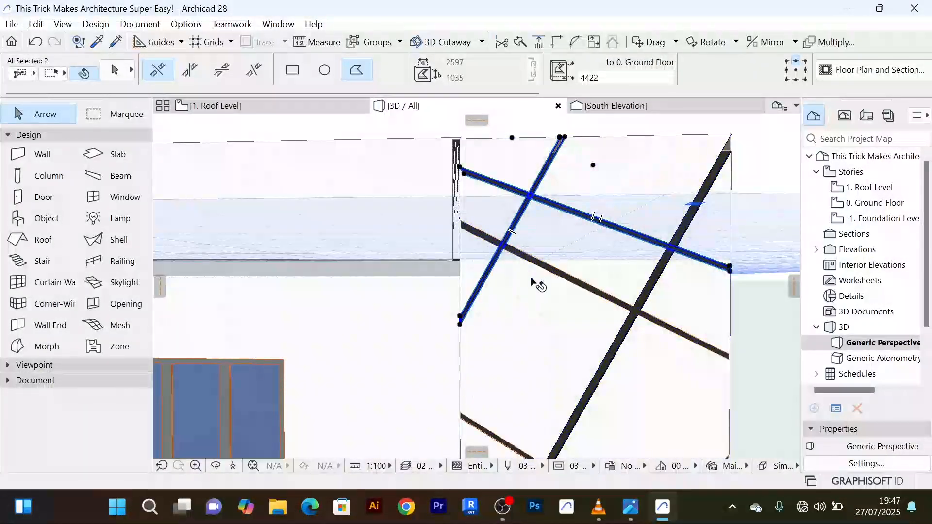
{"action": "left_click", "coordinate": [547, 270], "text": "shift"}
{"action": "scroll", "coordinate": [571, 272], "scroll_direction": "down", "scroll_amount": 3}
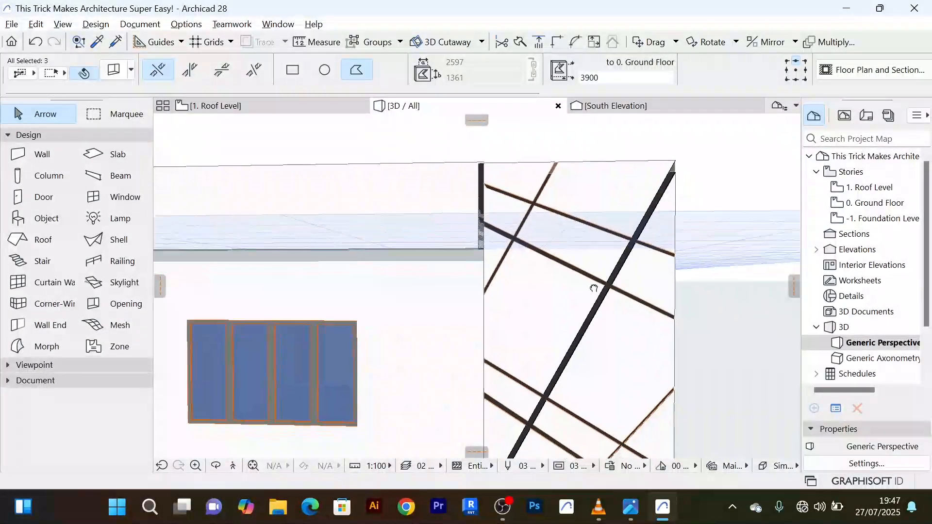
{"action": "left_click", "coordinate": [539, 336], "text": "shift"}
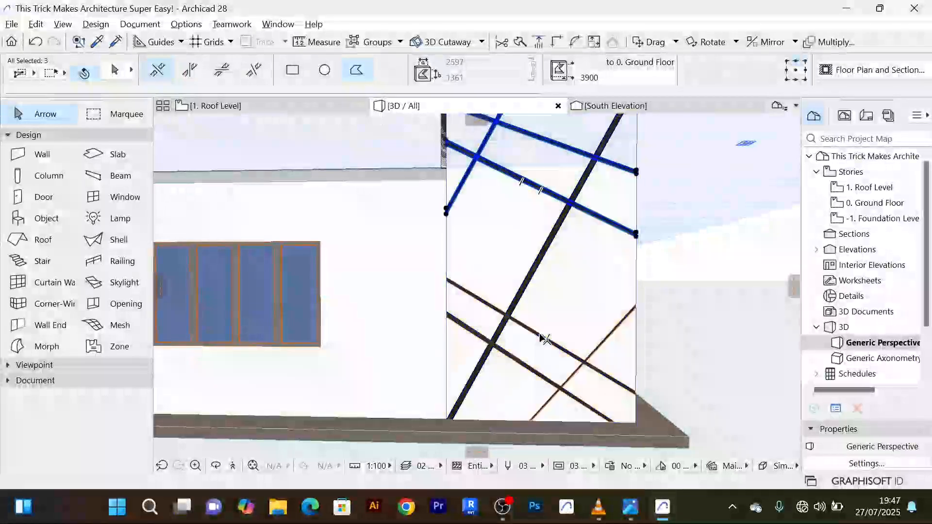
{"action": "left_click", "coordinate": [609, 351], "text": "shift"}
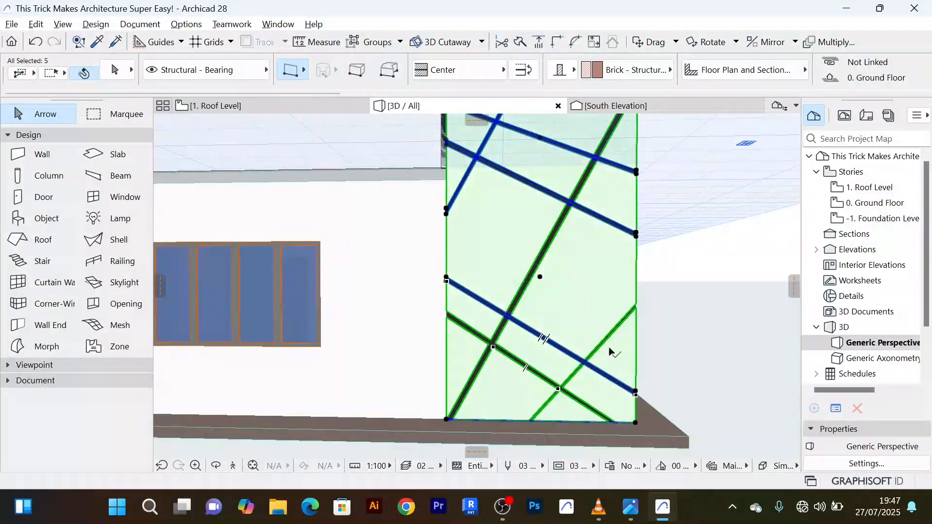
{"action": "left_click", "coordinate": [615, 340], "text": "shift"}
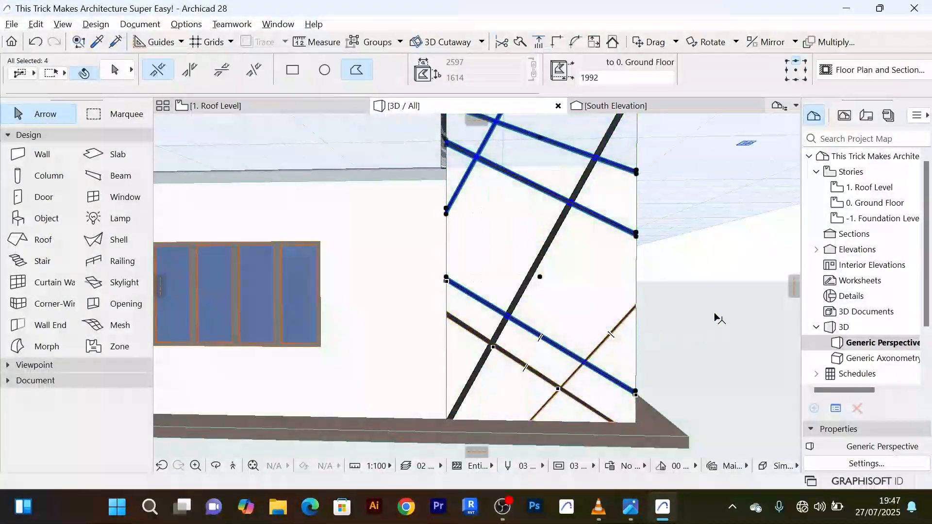
{"action": "scroll", "coordinate": [715, 317], "scroll_direction": "down", "scroll_amount": 3}
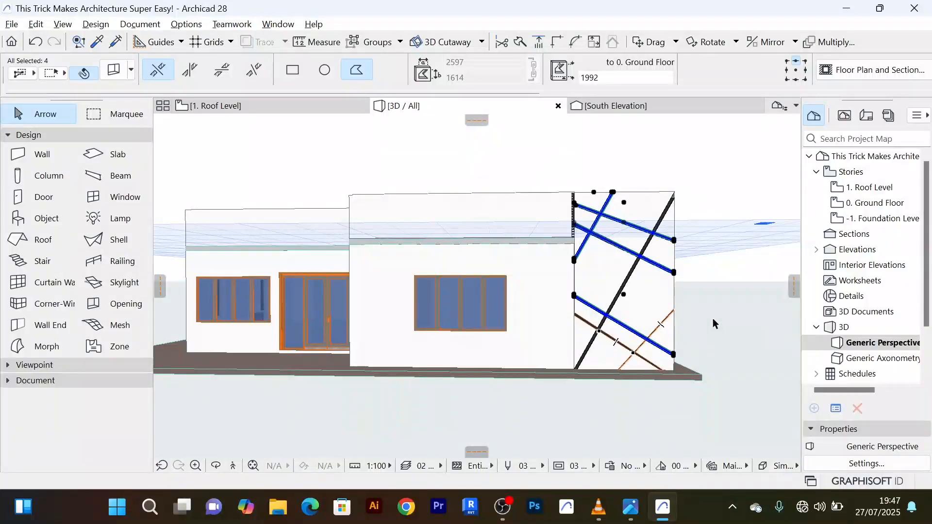
Set the cut line and uncut line pens of the four selected openings to black pen 1
{"action": "key", "text": "ctrl+t"}
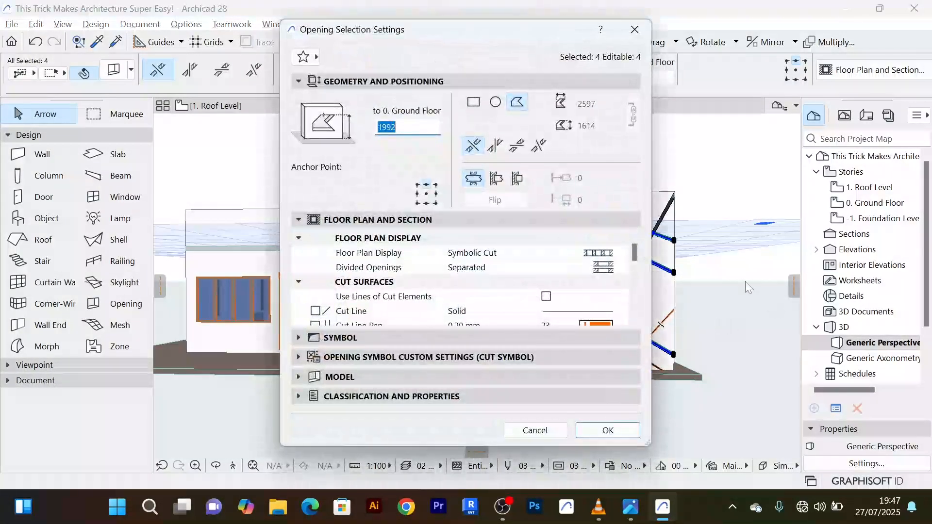
{"action": "scroll", "coordinate": [616, 302], "scroll_direction": "down", "scroll_amount": 1}
{"action": "scroll", "coordinate": [616, 302], "scroll_direction": "down", "scroll_amount": 2}
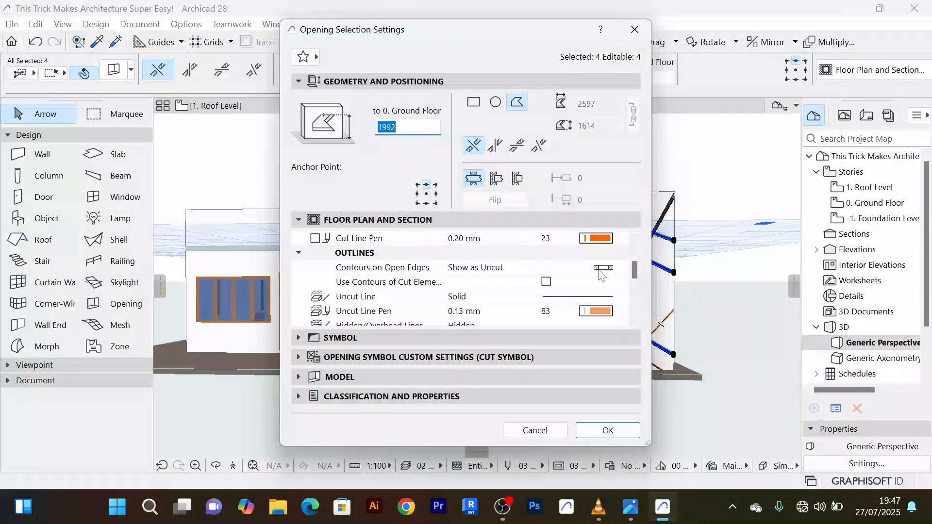
{"action": "left_click", "coordinate": [602, 239]}
{"action": "left_click", "coordinate": [634, 242]}
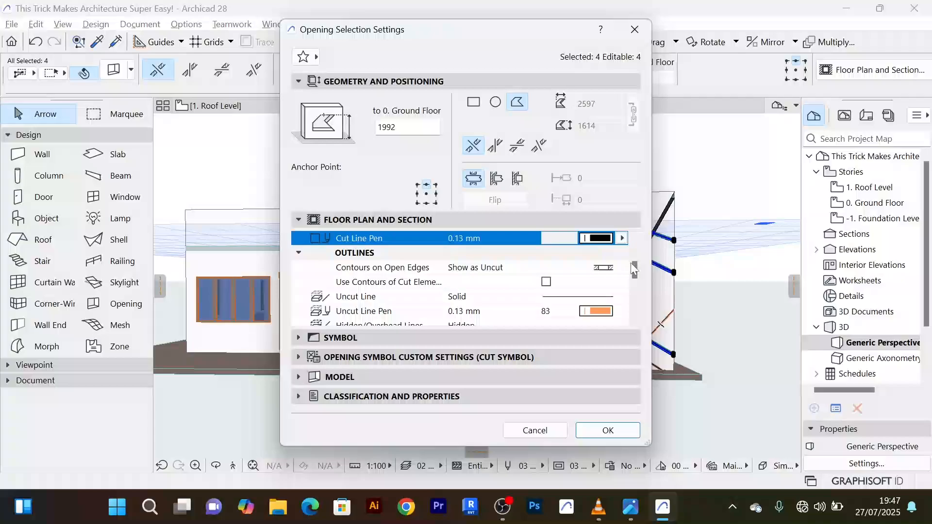
{"action": "left_click", "coordinate": [601, 311]}
{"action": "left_click", "coordinate": [635, 306]}
Set the four selected openings' hidden/overhead line, cover fill foreground and reference axis pens to black pen 1
{"action": "scroll", "coordinate": [600, 262], "scroll_direction": "down", "scroll_amount": 3}
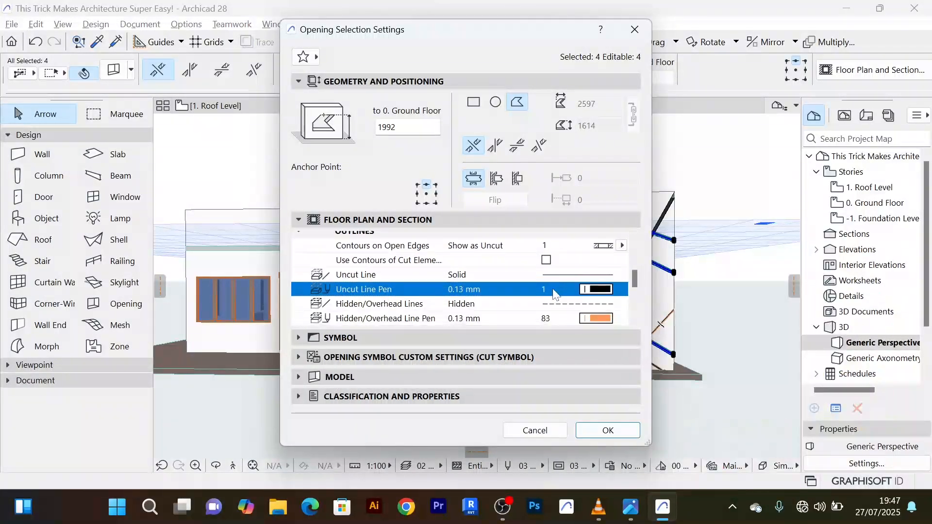
{"action": "left_click", "coordinate": [600, 253]}
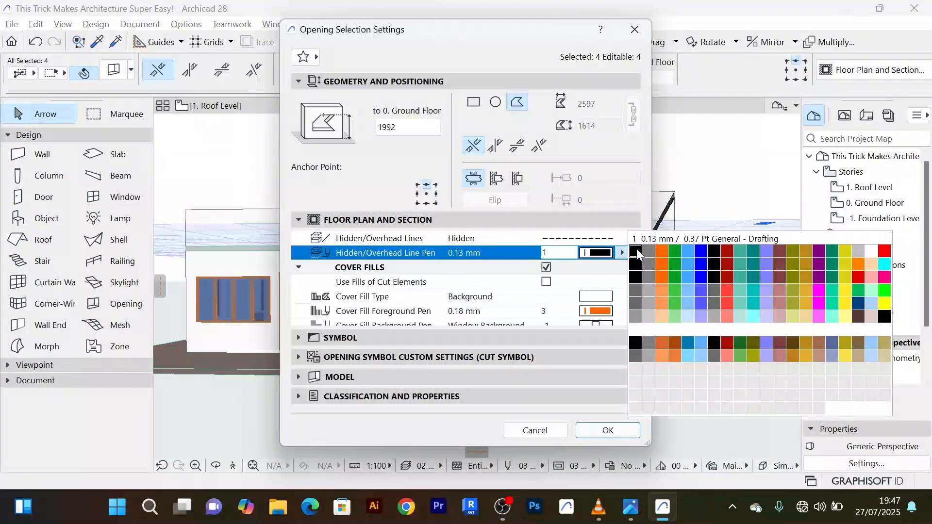
{"action": "left_click", "coordinate": [636, 248]}
{"action": "left_click", "coordinate": [606, 313]}
{"action": "left_click", "coordinate": [634, 307]}
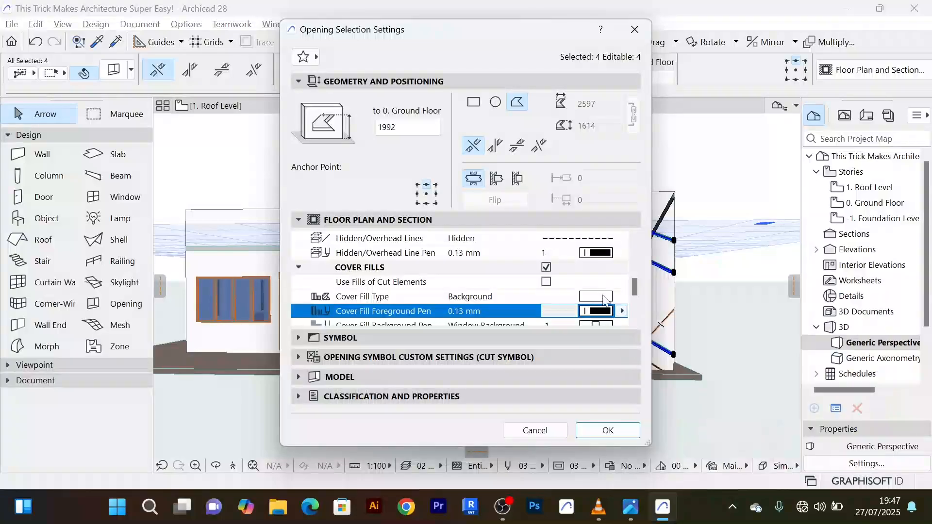
{"action": "scroll", "coordinate": [597, 295], "scroll_direction": "down", "scroll_amount": 3}
{"action": "left_click", "coordinate": [601, 298]}
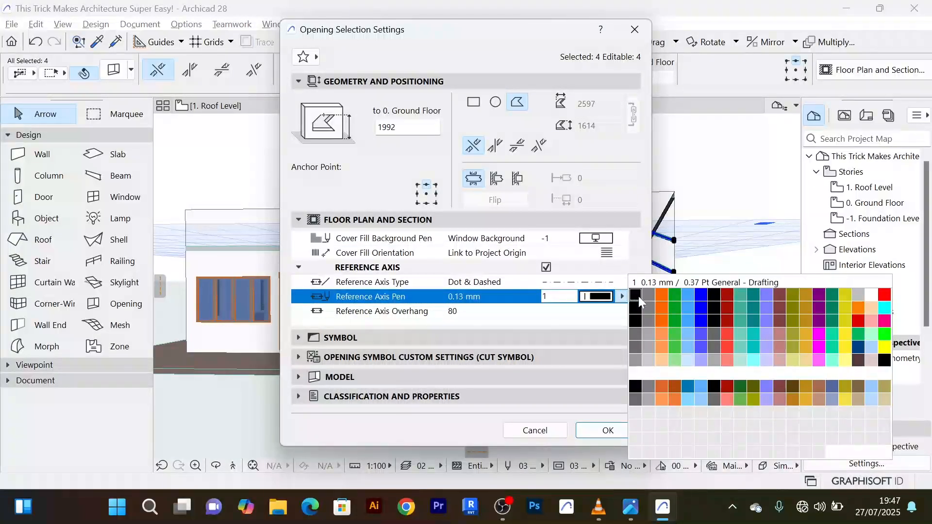
{"action": "left_click", "coordinate": [635, 307]}
{"action": "left_click", "coordinate": [629, 431]}
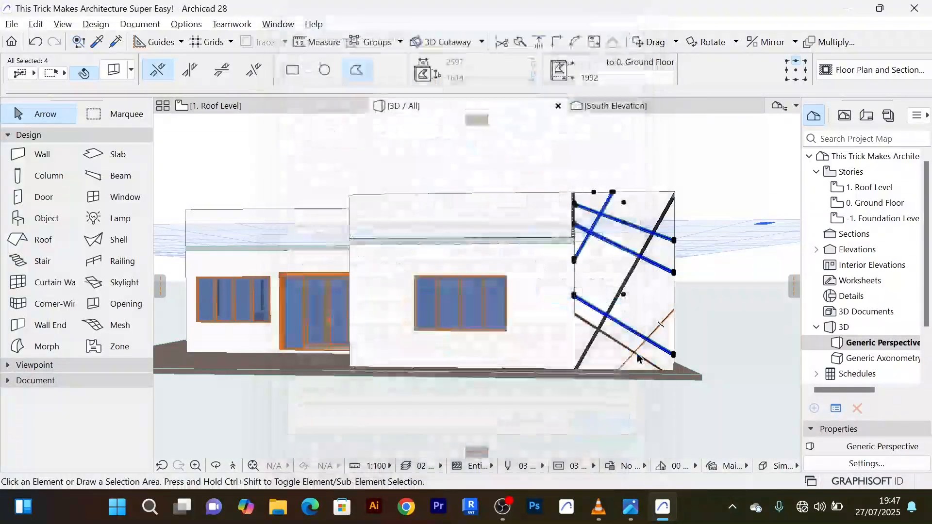
Select the short lower opening that rises to the cladding's outer edge and set its cut and uncut line pens to black pen 1
{"action": "scroll", "coordinate": [650, 321], "scroll_direction": "up", "scroll_amount": 5}
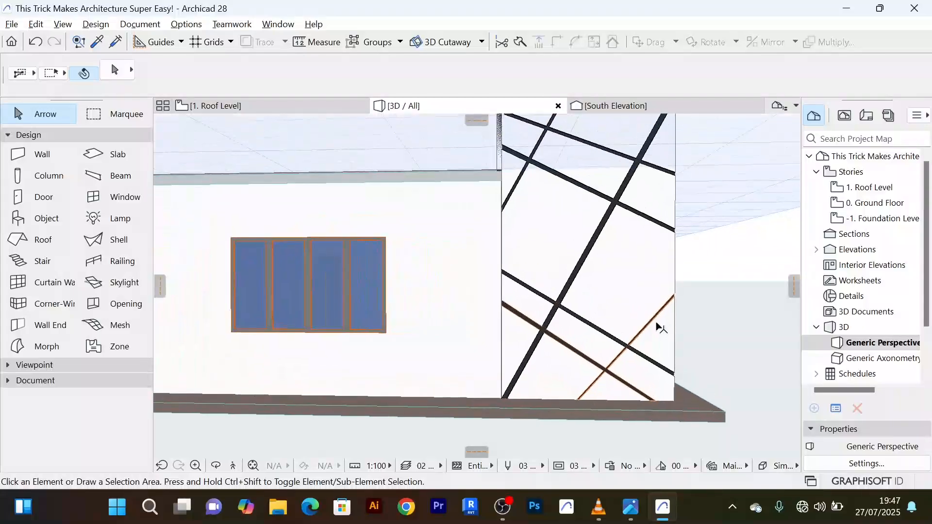
{"action": "left_click", "coordinate": [651, 320]}
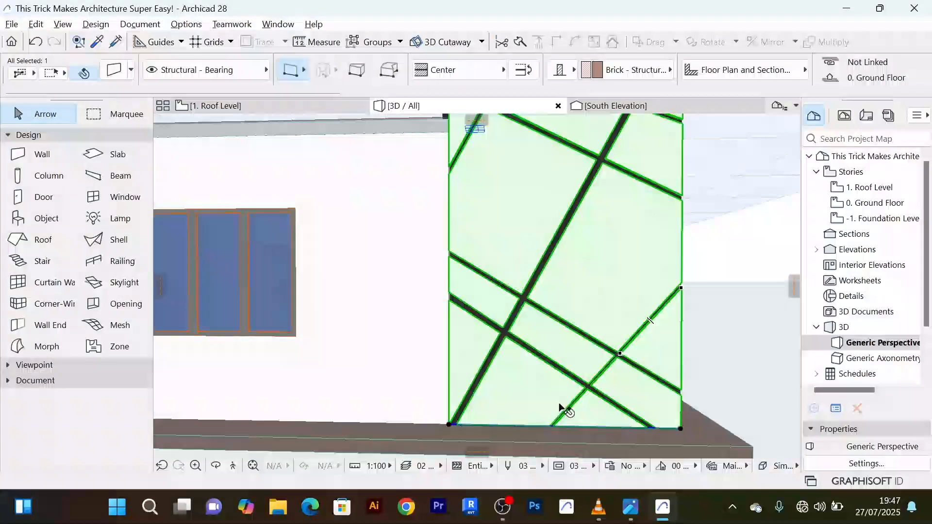
{"action": "left_click", "coordinate": [738, 340]}
{"action": "left_click", "coordinate": [670, 301]}
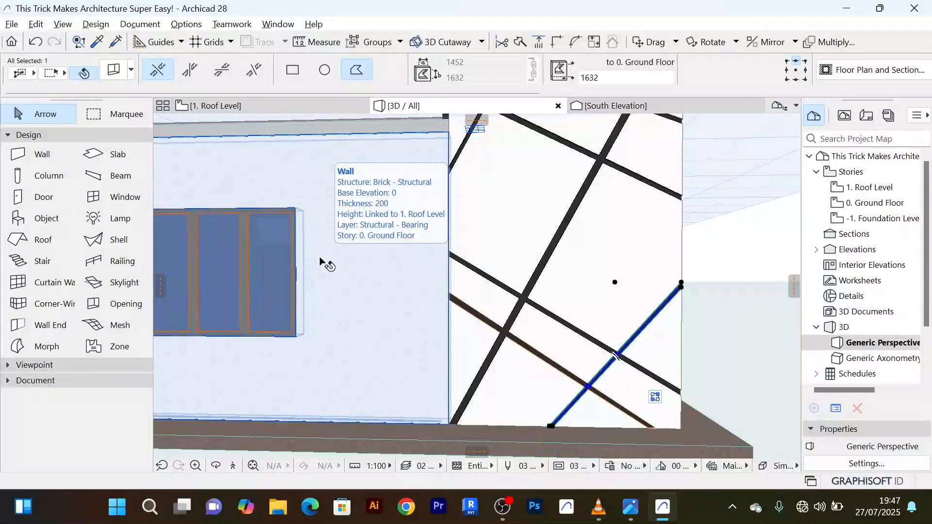
{"action": "key", "text": "ctrl+t"}
{"action": "scroll", "coordinate": [599, 266], "scroll_direction": "down", "scroll_amount": 3}
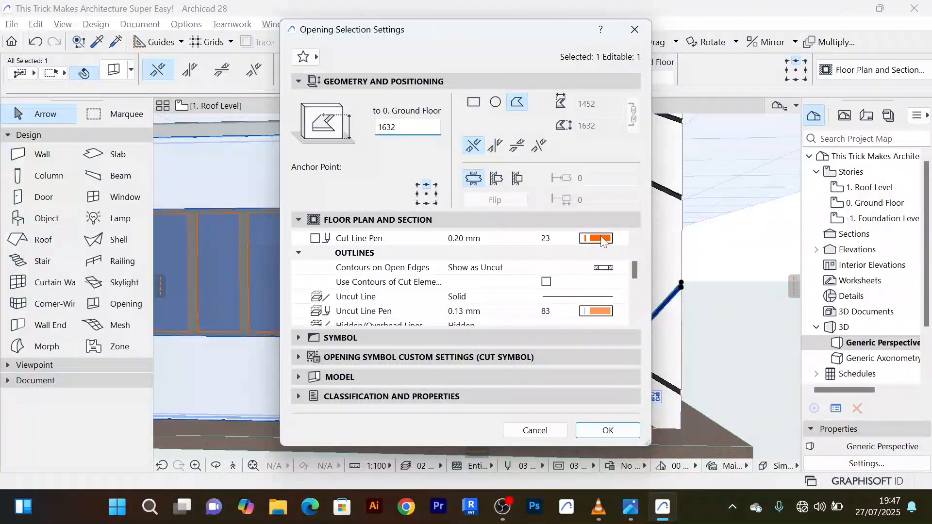
{"action": "left_click", "coordinate": [602, 242]}
{"action": "left_click", "coordinate": [635, 237]}
{"action": "left_click", "coordinate": [607, 311]}
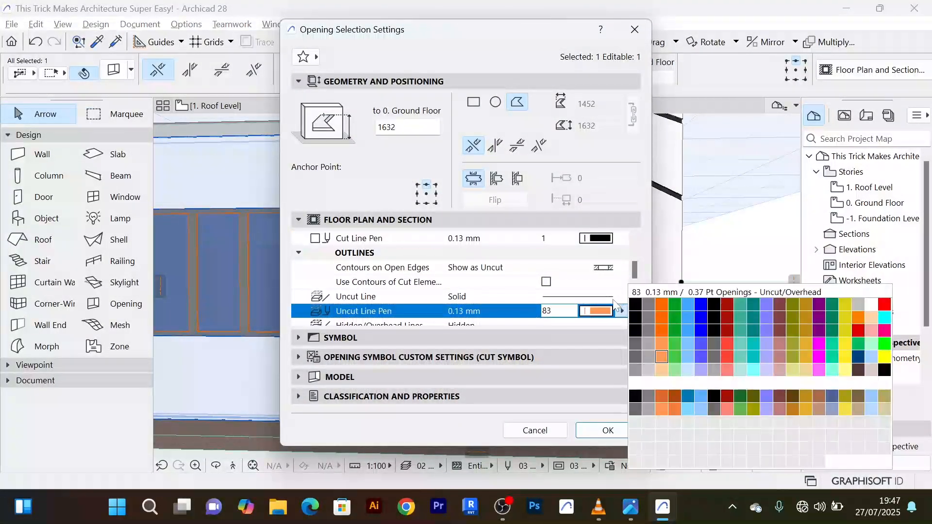
{"action": "left_click", "coordinate": [637, 304]}
Set the short rising opening's hidden/overhead line, cover fill foreground and reference axis pens to black pen 1, then deselect it
{"action": "scroll", "coordinate": [604, 266], "scroll_direction": "down", "scroll_amount": 3}
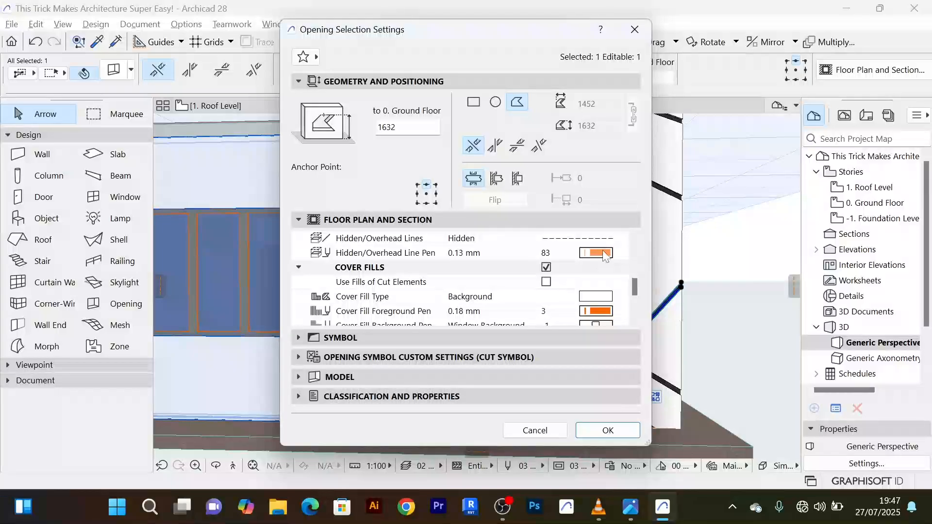
{"action": "left_click", "coordinate": [604, 253]}
{"action": "left_click", "coordinate": [642, 261]}
{"action": "left_click", "coordinate": [598, 314]}
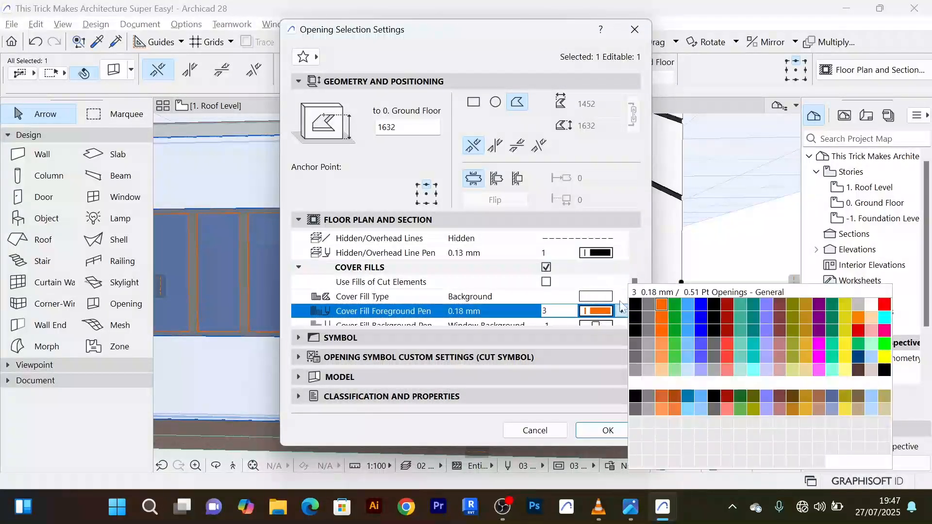
{"action": "left_click", "coordinate": [635, 305]}
{"action": "scroll", "coordinate": [600, 282], "scroll_direction": "down", "scroll_amount": 3}
{"action": "left_click", "coordinate": [599, 297]}
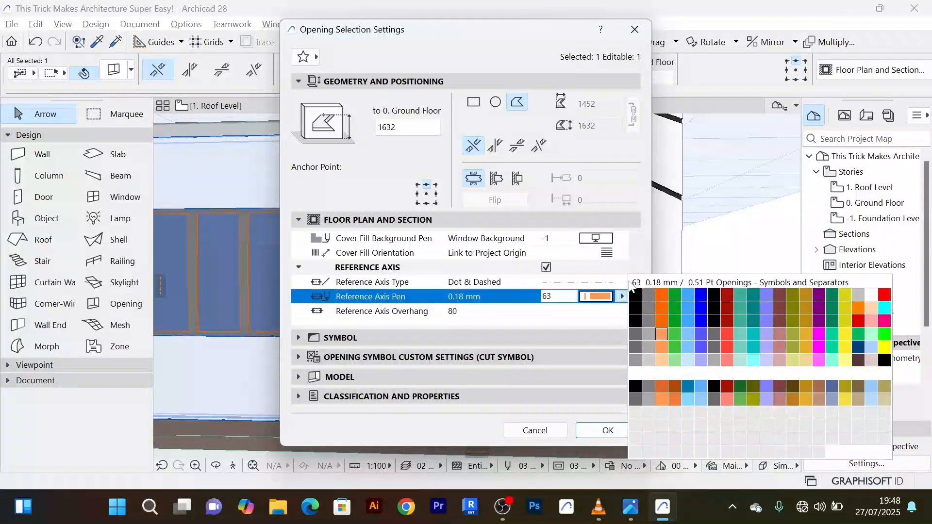
{"action": "left_click", "coordinate": [636, 295]}
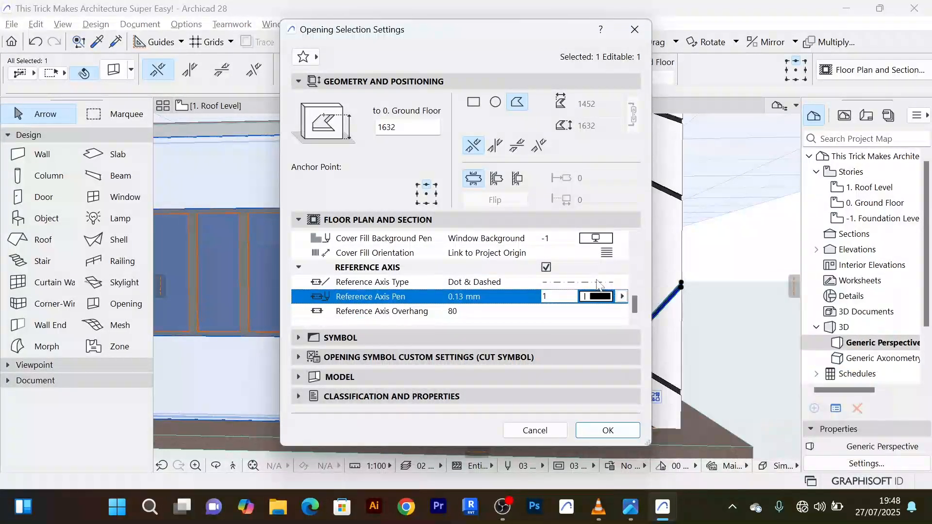
{"action": "left_click", "coordinate": [615, 431]}
{"action": "left_click", "coordinate": [725, 348]}
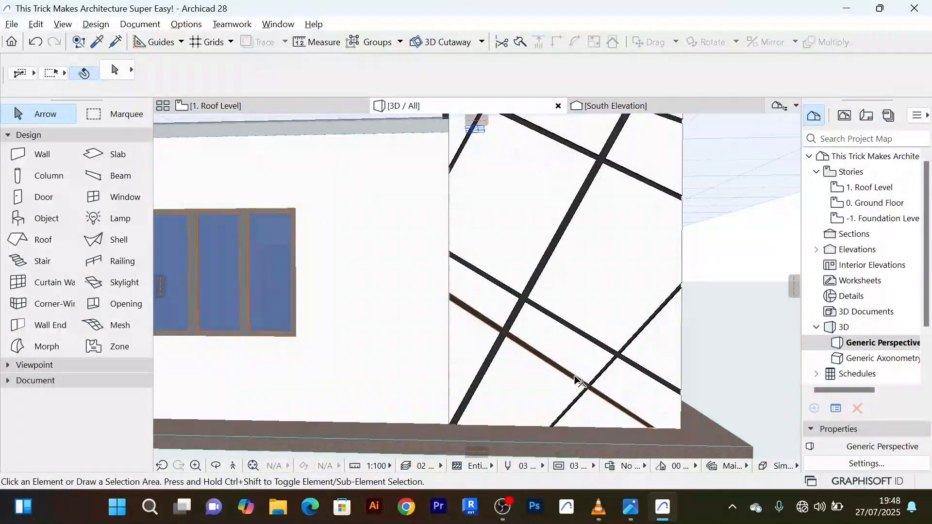
Select the lowest opening sloping down towards the outer corner and set its cut and uncut line pens to black pen 1
{"action": "left_click", "coordinate": [577, 380]}
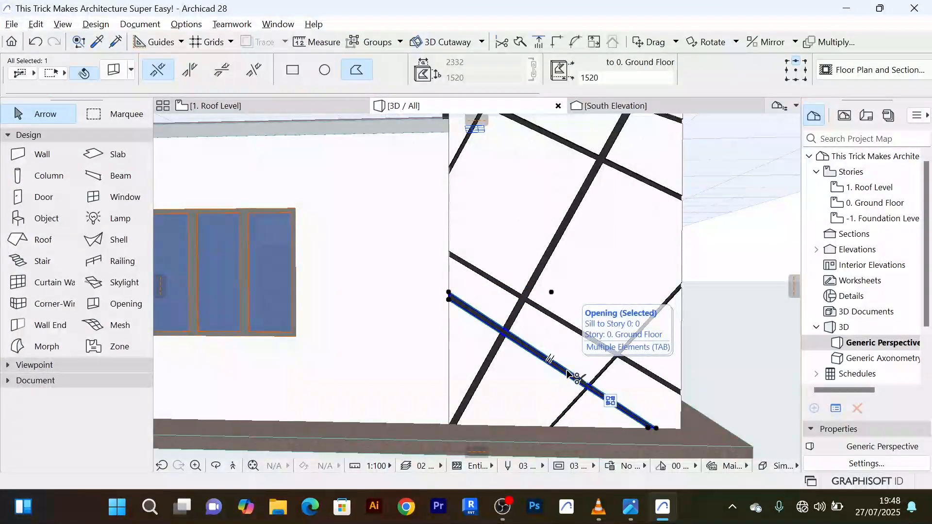
{"action": "double_click", "coordinate": [567, 374]}
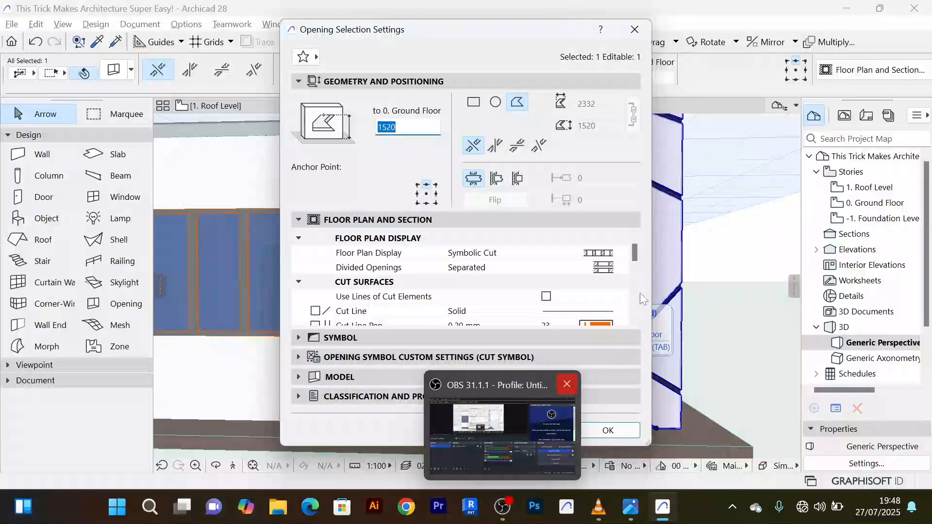
{"action": "scroll", "coordinate": [612, 277], "scroll_direction": "down", "scroll_amount": 3}
{"action": "left_click", "coordinate": [607, 240]}
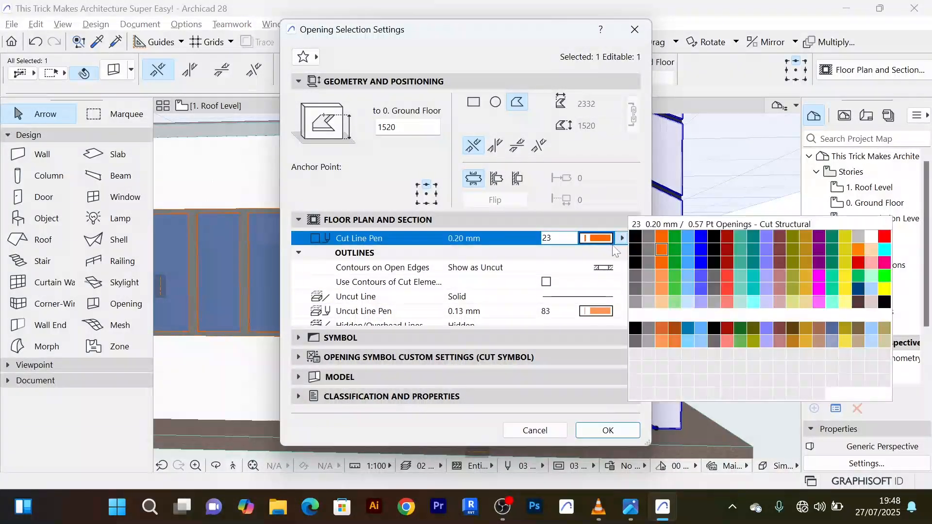
{"action": "left_click", "coordinate": [636, 237]}
{"action": "left_click", "coordinate": [597, 310]}
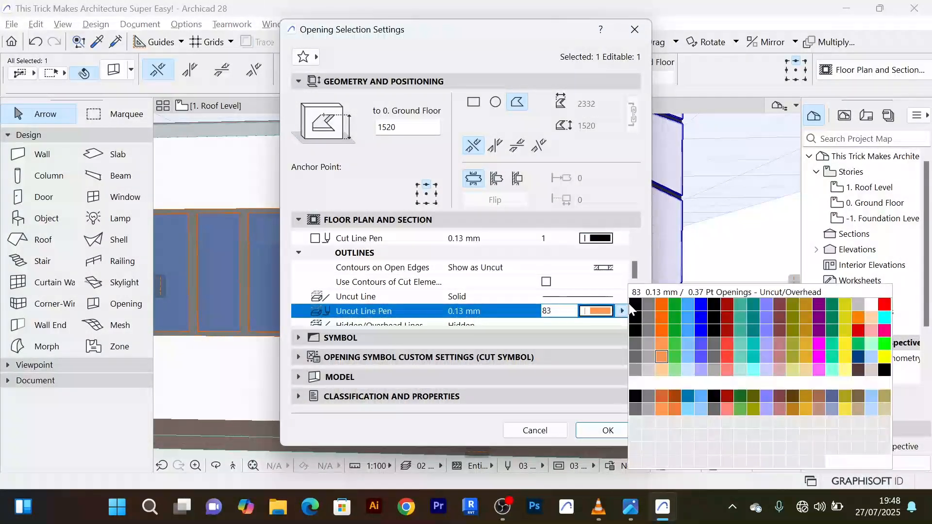
{"action": "left_click", "coordinate": [631, 309]}
Set the lowest downward-sloping opening's hidden/overhead line, cover fill foreground and reference axis pens to black pen 1
{"action": "scroll", "coordinate": [603, 271], "scroll_direction": "down", "scroll_amount": 3}
{"action": "left_click", "coordinate": [603, 257]}
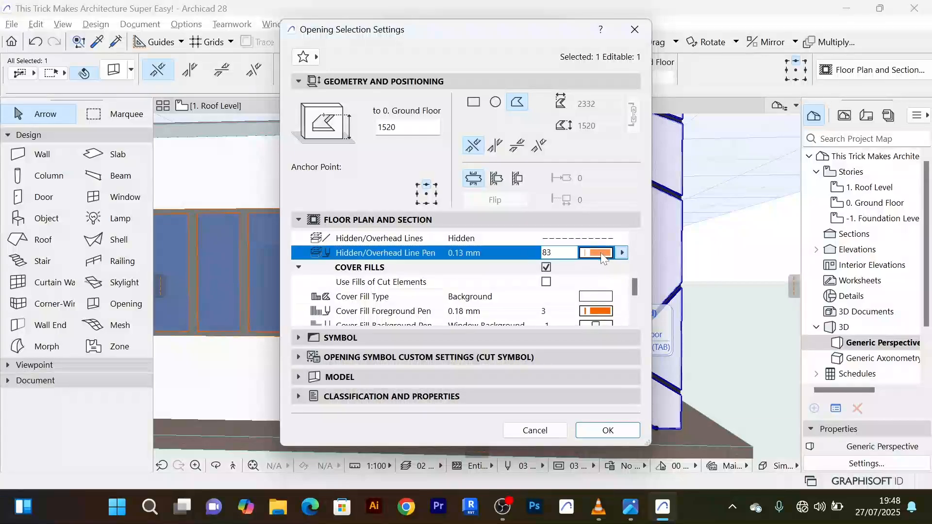
{"action": "left_click", "coordinate": [602, 257]}
{"action": "left_click", "coordinate": [634, 254]}
{"action": "left_click", "coordinate": [609, 315]}
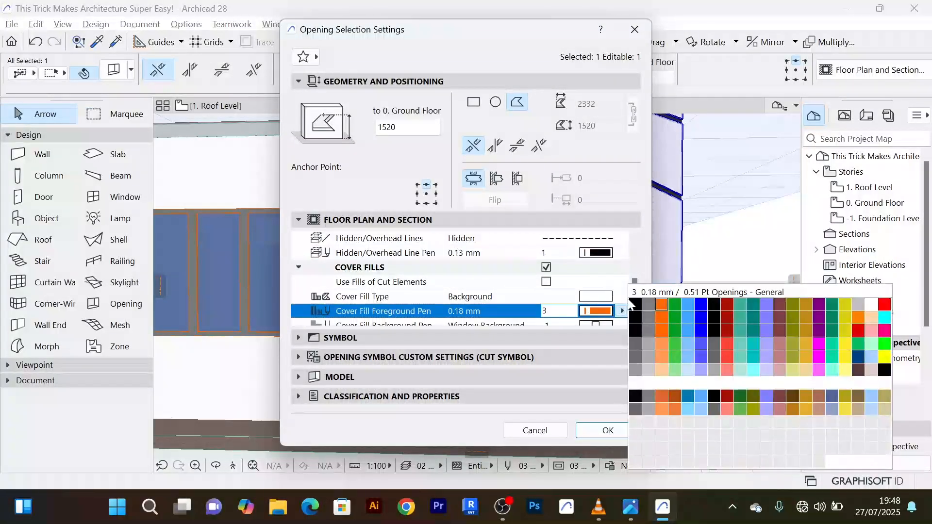
{"action": "left_click", "coordinate": [635, 305]}
{"action": "scroll", "coordinate": [602, 292], "scroll_direction": "down", "scroll_amount": 4}
{"action": "left_click", "coordinate": [602, 297]}
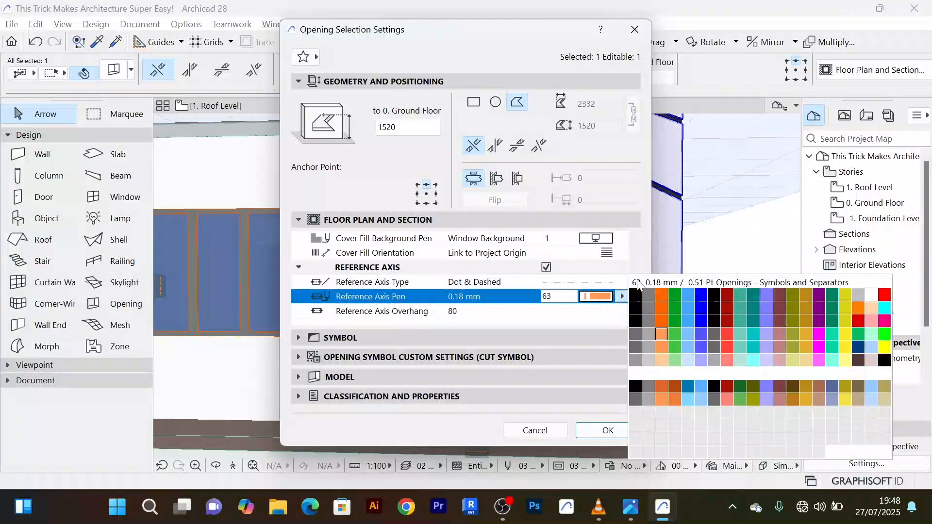
{"action": "left_click", "coordinate": [637, 291]}
{"action": "left_click", "coordinate": [609, 430]}
Cut two 300 × 300 square openings in the cladding, one on each side of the thick diagonal around mid-height
{"action": "scroll", "coordinate": [680, 335], "scroll_direction": "down", "scroll_amount": 5}
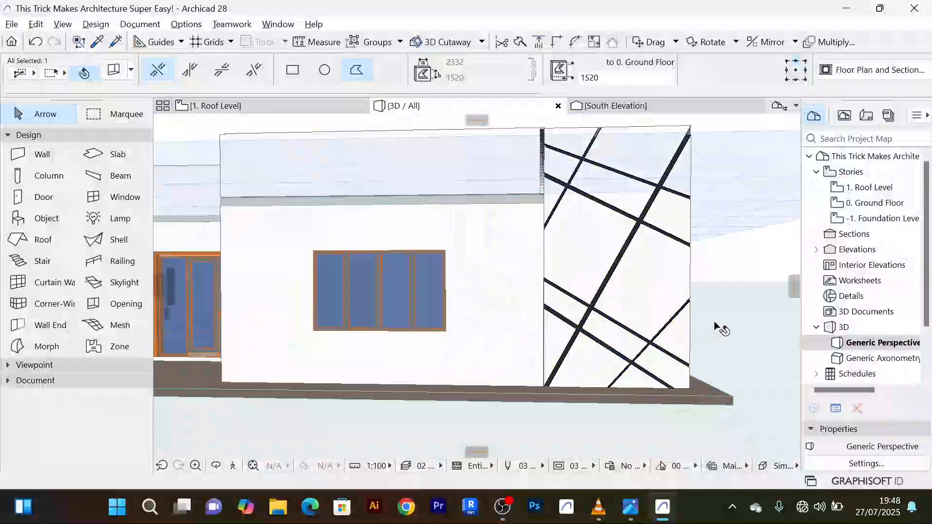
{"action": "middle_click_drag", "start_coordinate": [733, 330], "coordinate": [710, 318]}
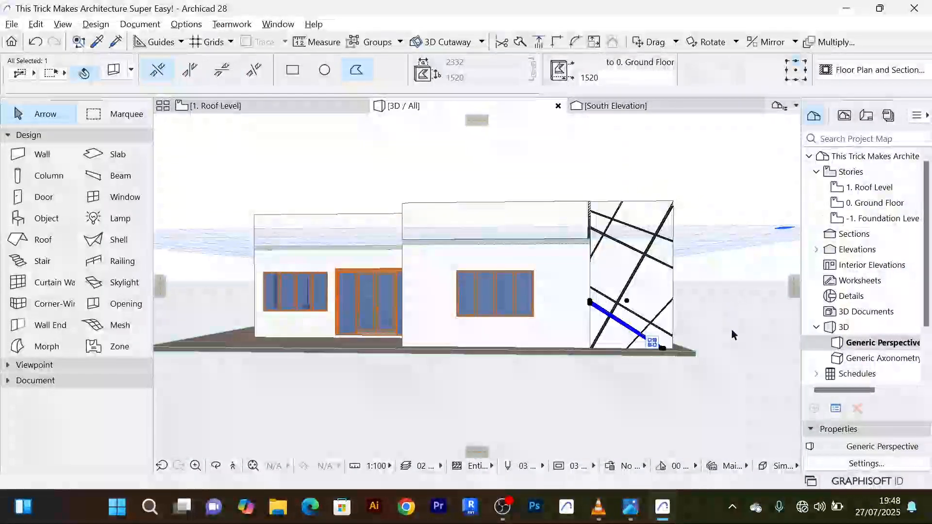
{"action": "scroll", "coordinate": [719, 363], "scroll_direction": "up", "scroll_amount": 5}
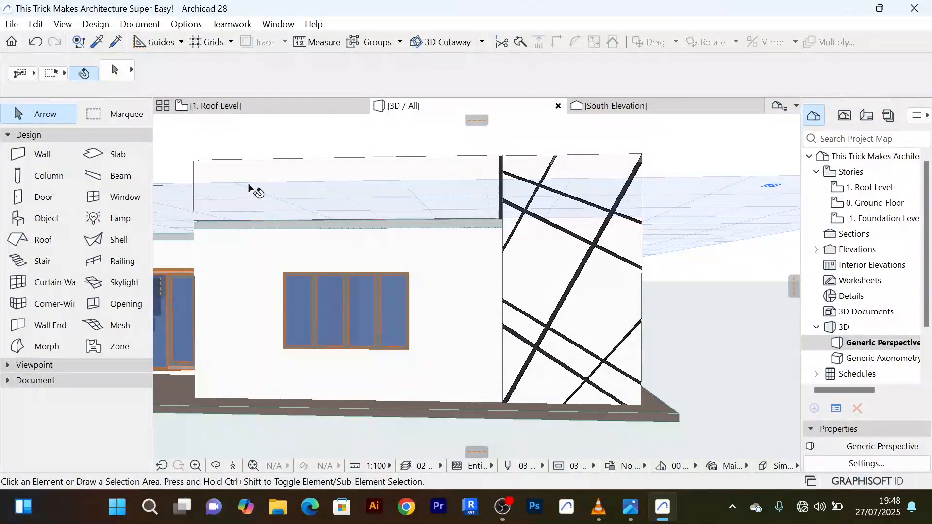
{"action": "left_click", "coordinate": [121, 308]}
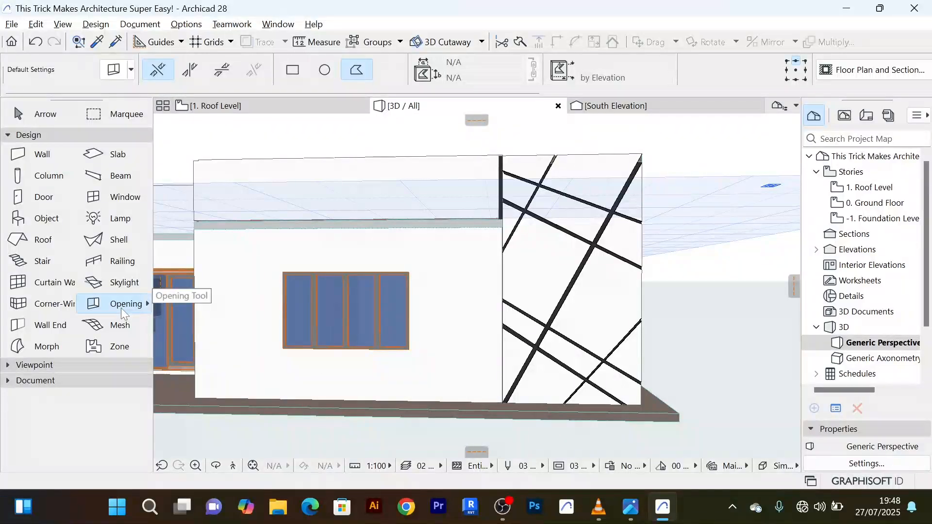
{"action": "left_click", "coordinate": [293, 71]}
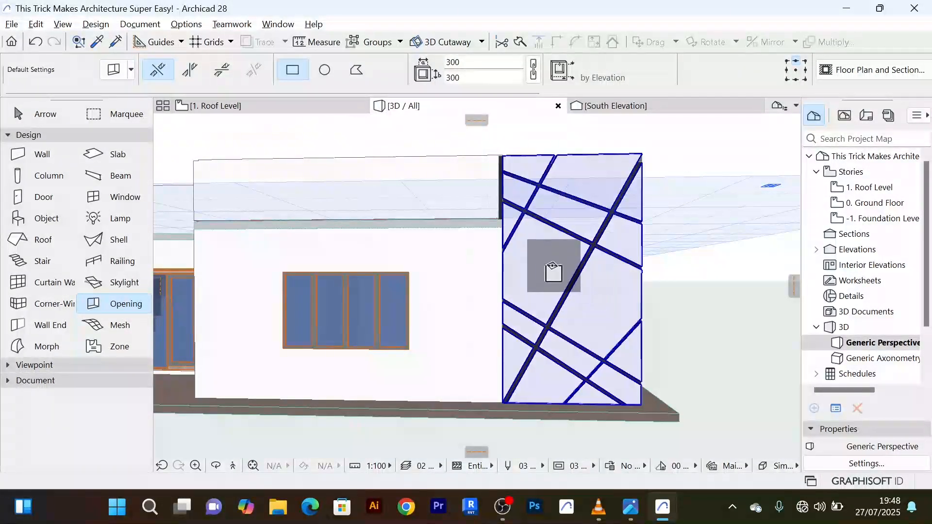
{"action": "left_click", "coordinate": [537, 268]}
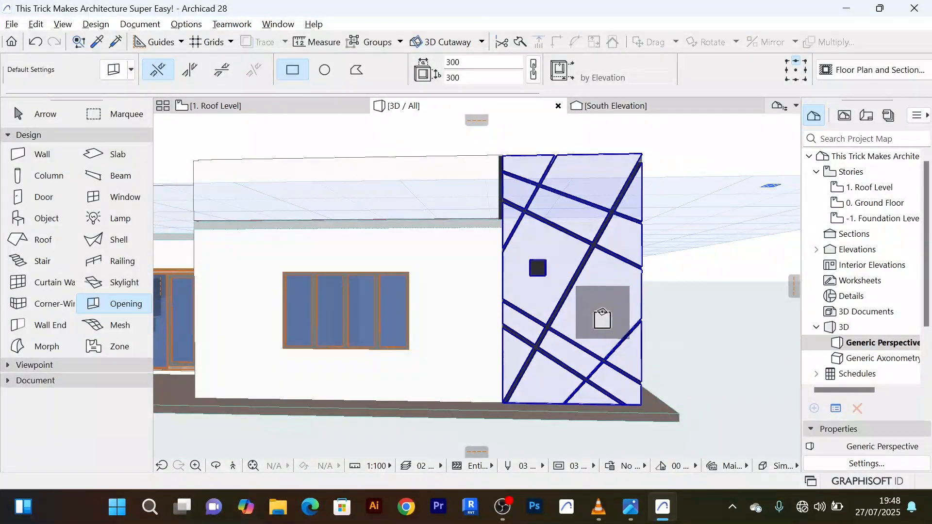
{"action": "left_click", "coordinate": [601, 319]}
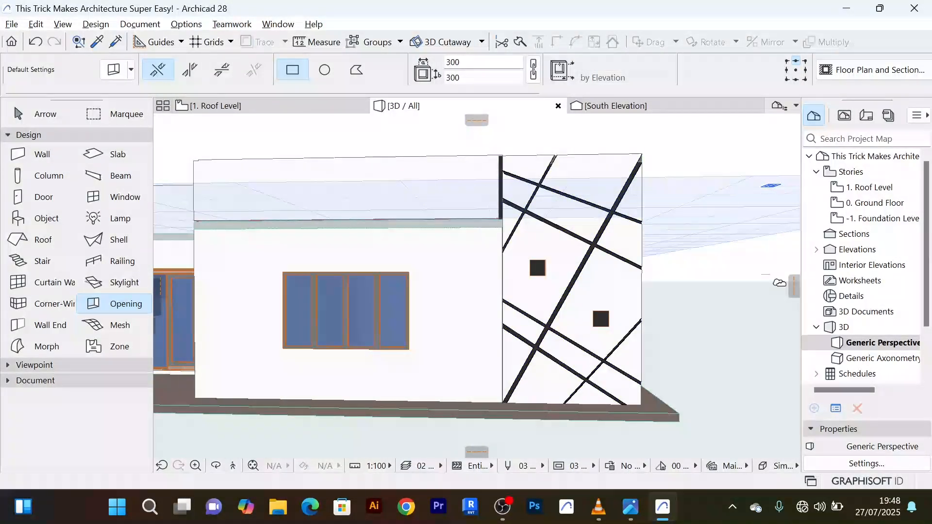
Cut two circular 300 mm openings in the cladding, one near the upper outer edge and one between the diagonals at the base
{"action": "left_click", "coordinate": [325, 70]}
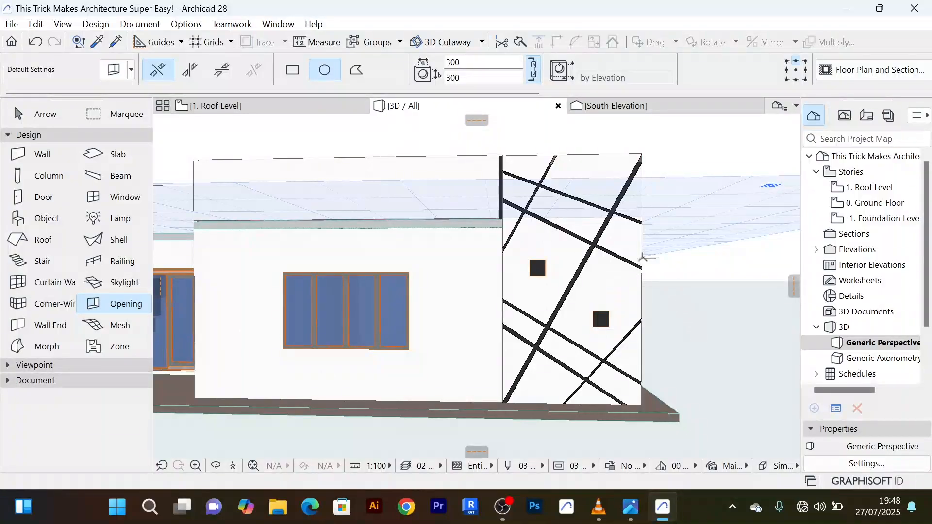
{"action": "left_click", "coordinate": [626, 235]}
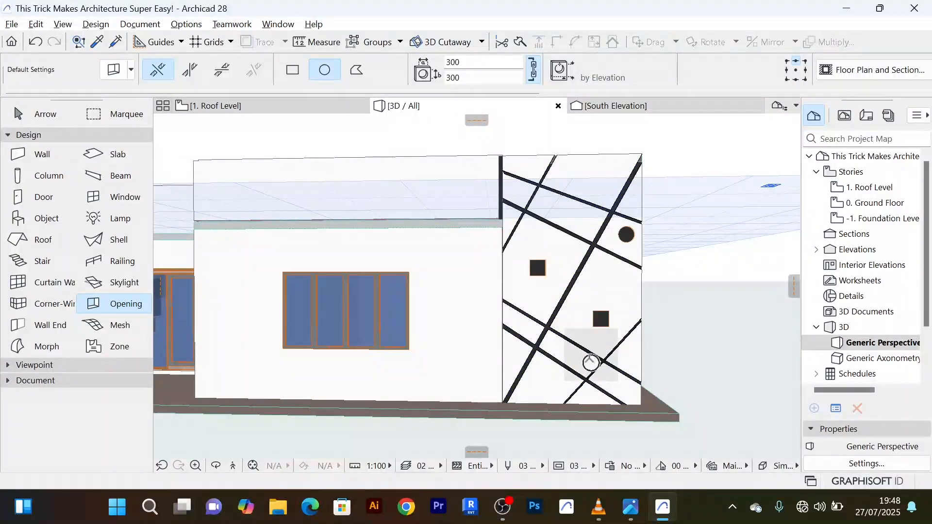
{"action": "left_click", "coordinate": [544, 389]}
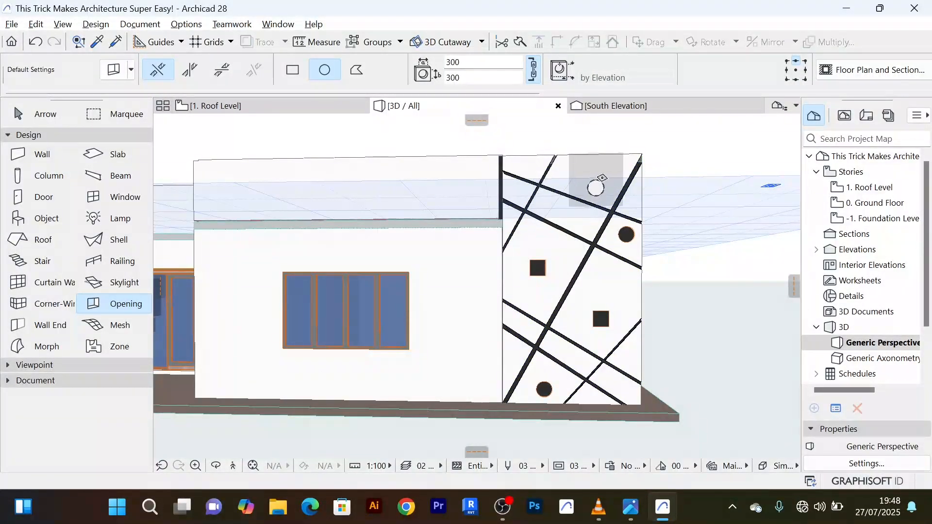
Cut a third circular 300 mm opening in the cladding near its upper edge and leave the Opening command
{"action": "left_click", "coordinate": [602, 173]}
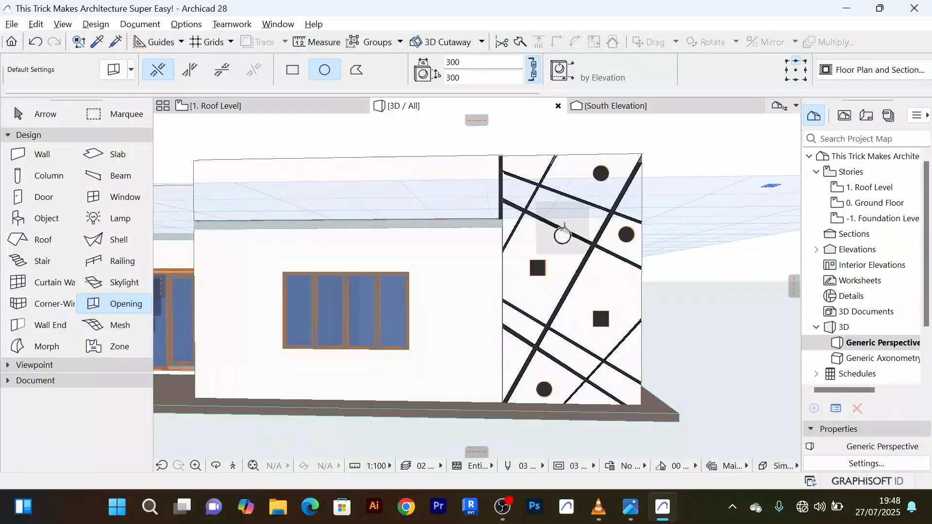
{"action": "left_click", "coordinate": [36, 117]}
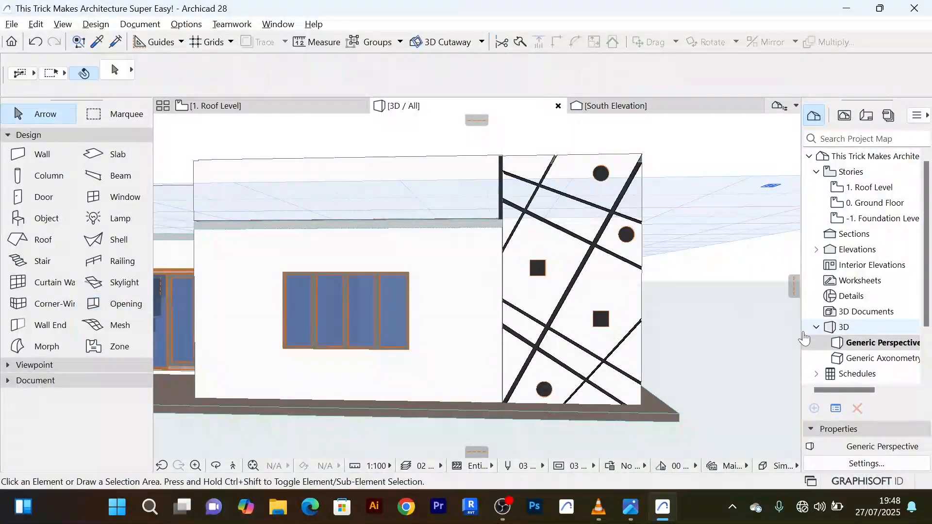
Examine the finished cladding pattern from several distances and compare the front facade with the reference rendering's framed window wall
{"action": "scroll", "coordinate": [702, 328], "scroll_direction": "down", "scroll_amount": 5}
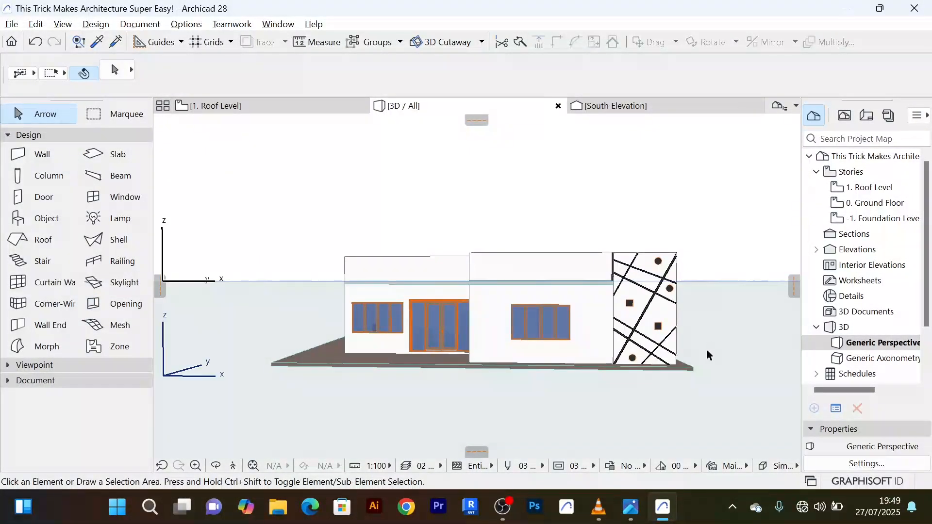
{"action": "scroll", "coordinate": [707, 348], "scroll_direction": "up", "scroll_amount": 6}
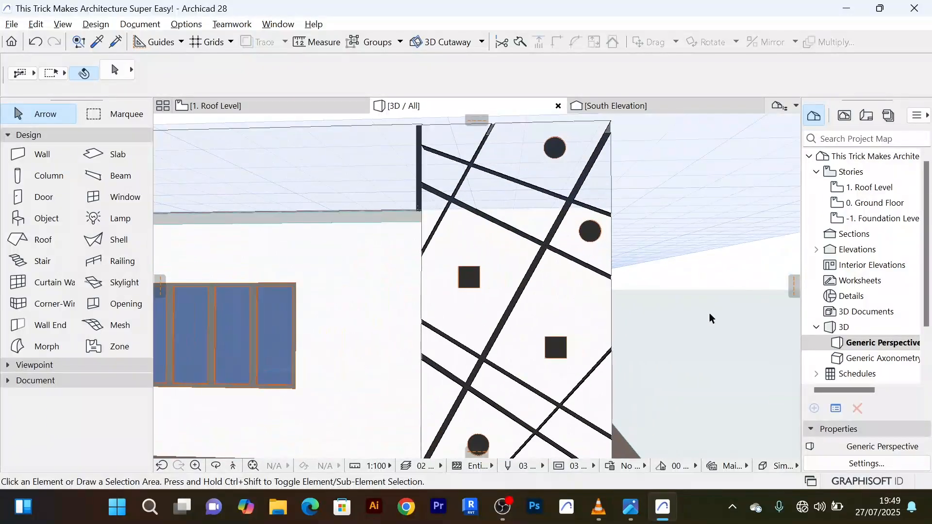
{"action": "scroll", "coordinate": [709, 315], "scroll_direction": "down", "scroll_amount": 2}
{"action": "middle_click_drag", "start_coordinate": [706, 320], "coordinate": [660, 330], "text": "shift"}
{"action": "scroll", "coordinate": [663, 325], "scroll_direction": "down", "scroll_amount": 5}
{"action": "scroll", "coordinate": [658, 333], "scroll_direction": "up", "scroll_amount": 5}
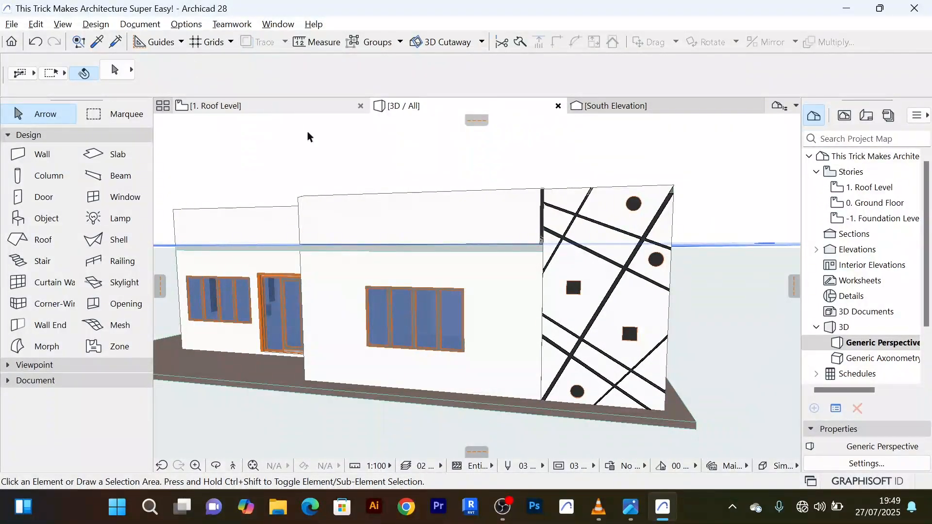
{"action": "key", "text": "alt+Tab"}
{"action": "left_click", "coordinate": [395, 146]}
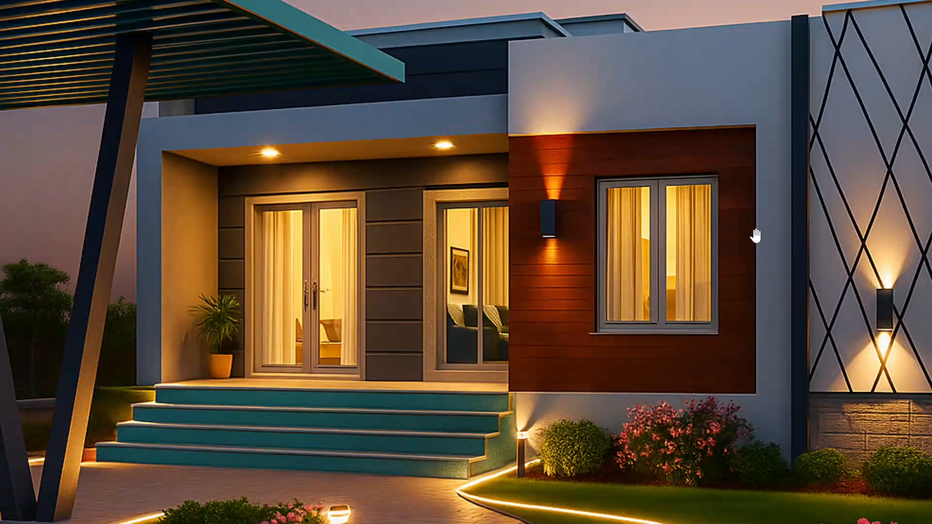
{"action": "key", "text": "alt+Tab"}
{"action": "scroll", "coordinate": [504, 291], "scroll_direction": "down", "scroll_amount": 1}
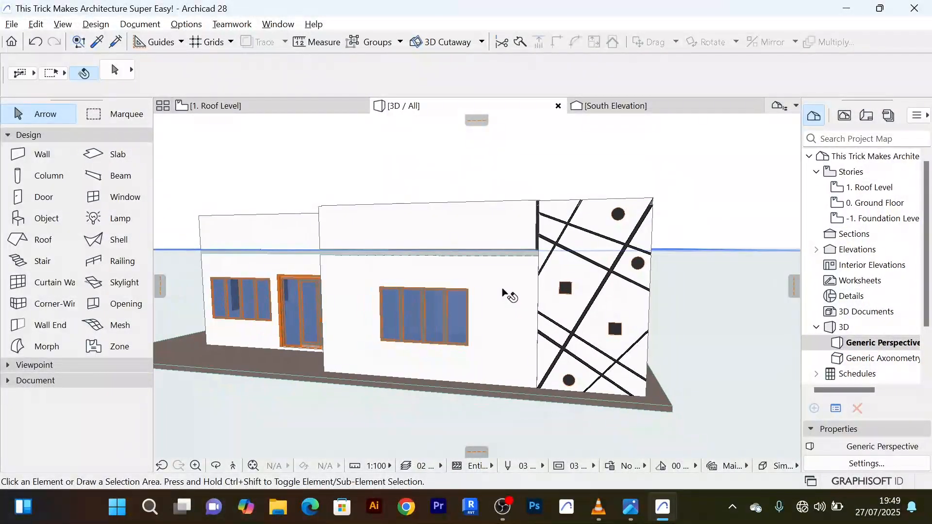
{"action": "middle_click_drag", "start_coordinate": [503, 291], "coordinate": [593, 275], "text": "shift"}
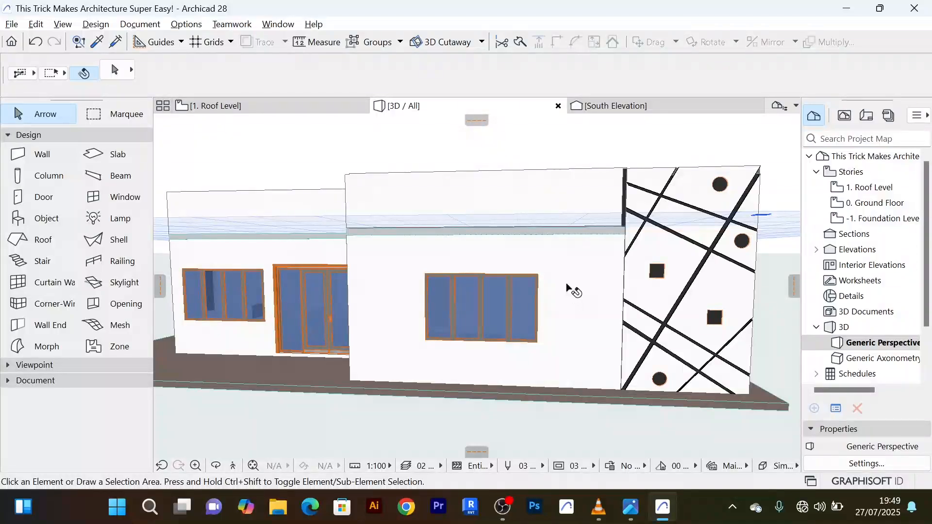
{"action": "middle_click_drag", "start_coordinate": [569, 286], "coordinate": [582, 282], "text": "shift"}
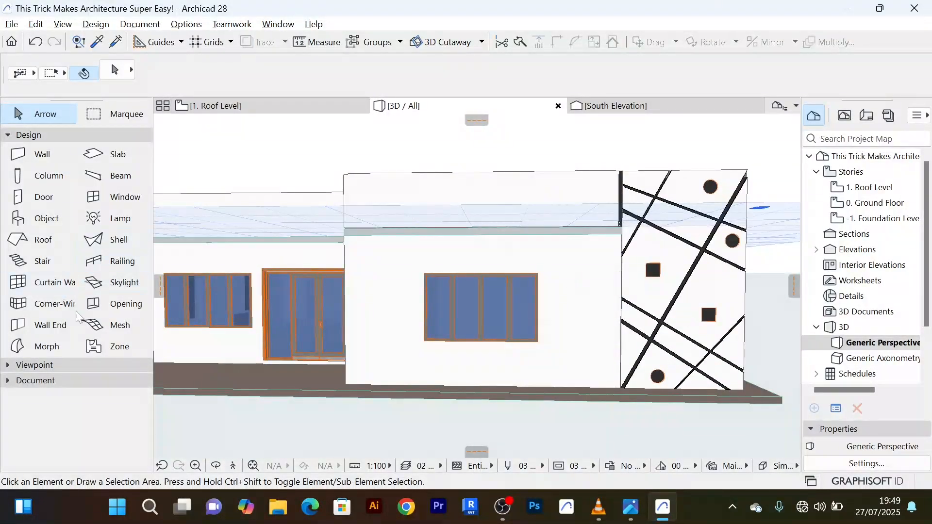
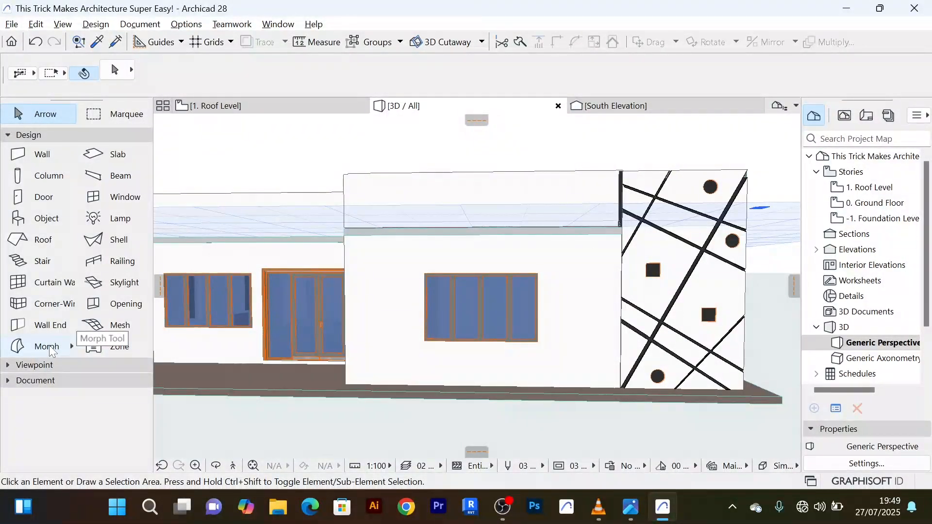
Try to outline a Morph polygon from the wall base beside the window, along the grey band and around the parapet to the cladding
{"action": "left_click", "coordinate": [48, 347]}
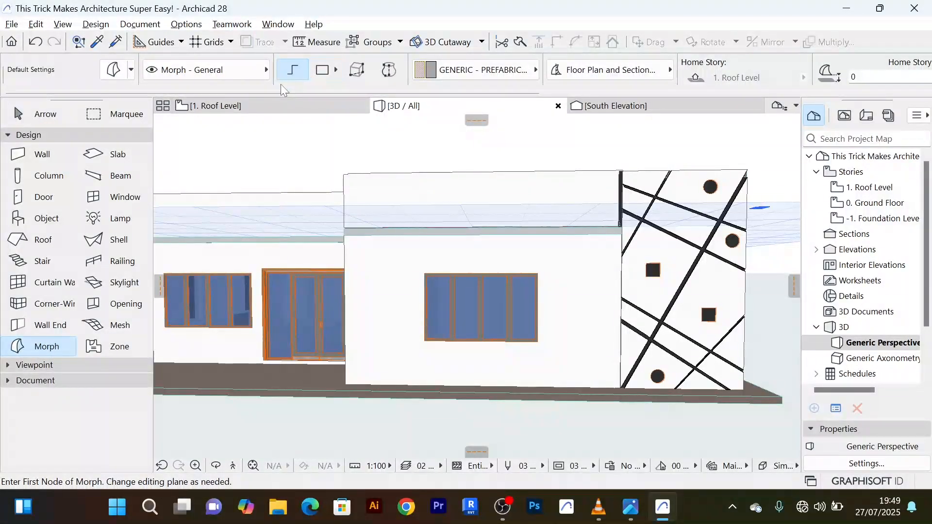
{"action": "left_click", "coordinate": [326, 71]}
{"action": "left_click", "coordinate": [357, 70]}
{"action": "left_click", "coordinate": [389, 73]}
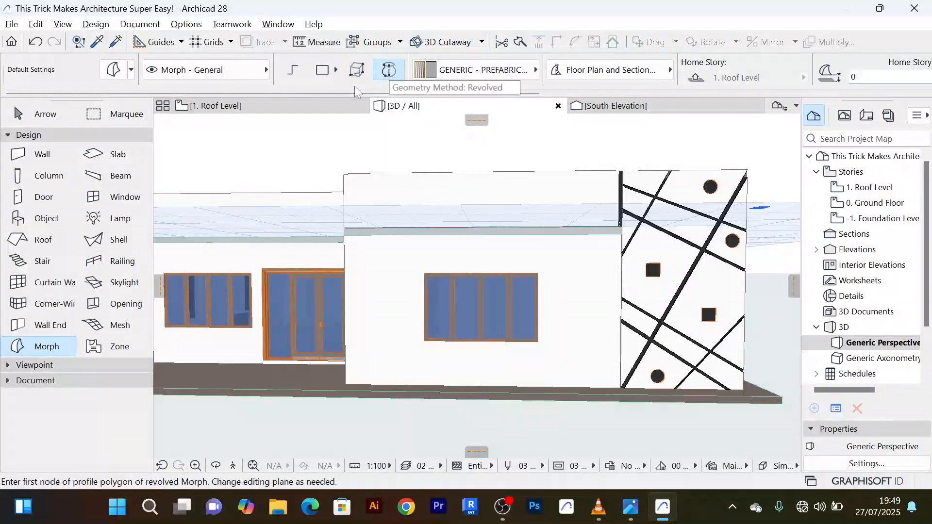
{"action": "left_click", "coordinate": [295, 69]}
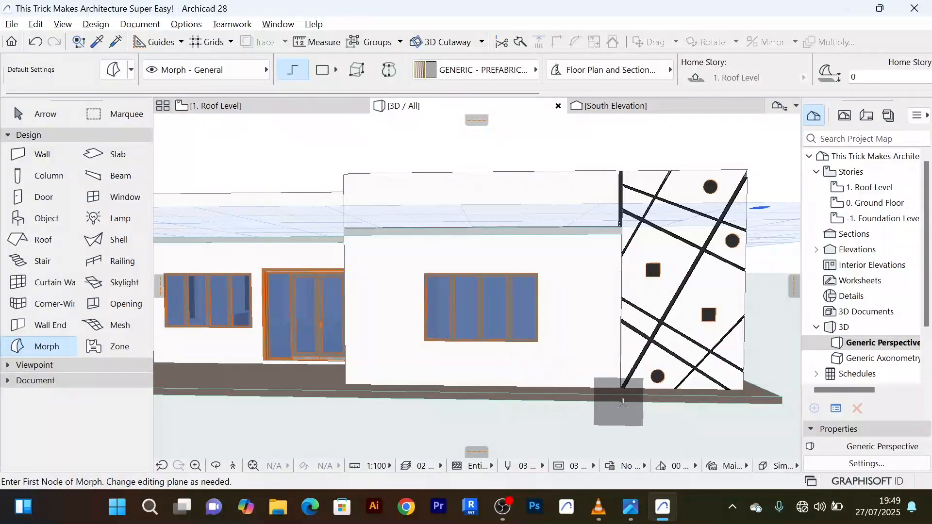
{"action": "scroll", "coordinate": [615, 396], "scroll_direction": "up", "scroll_amount": 1}
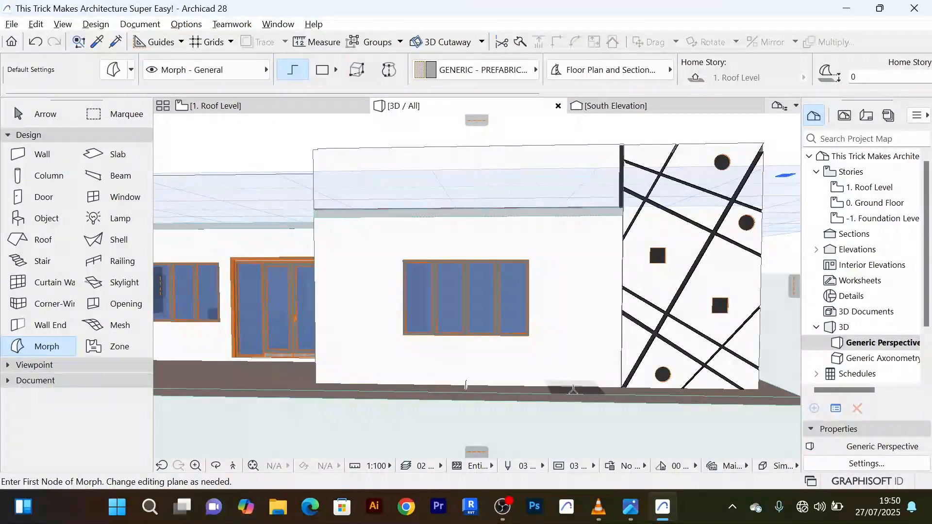
{"action": "left_click", "coordinate": [573, 388]}
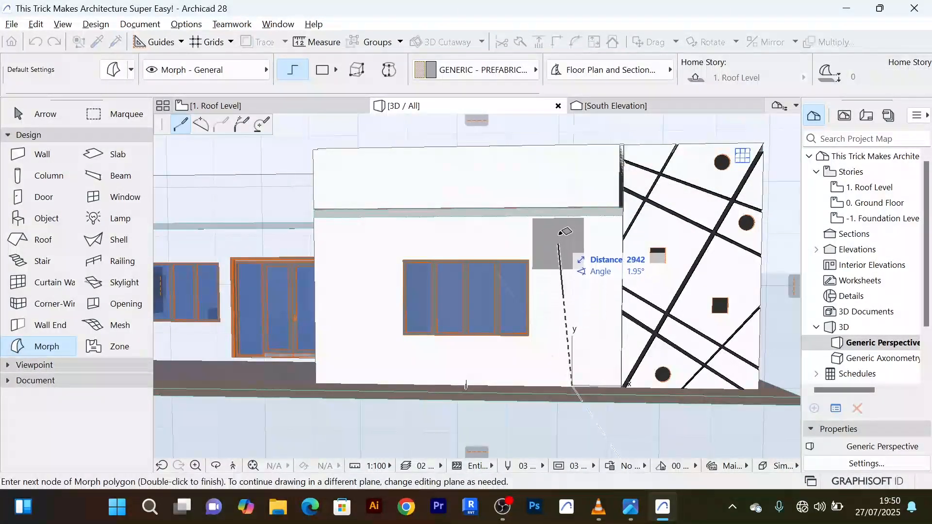
{"action": "left_click", "coordinate": [576, 216]}
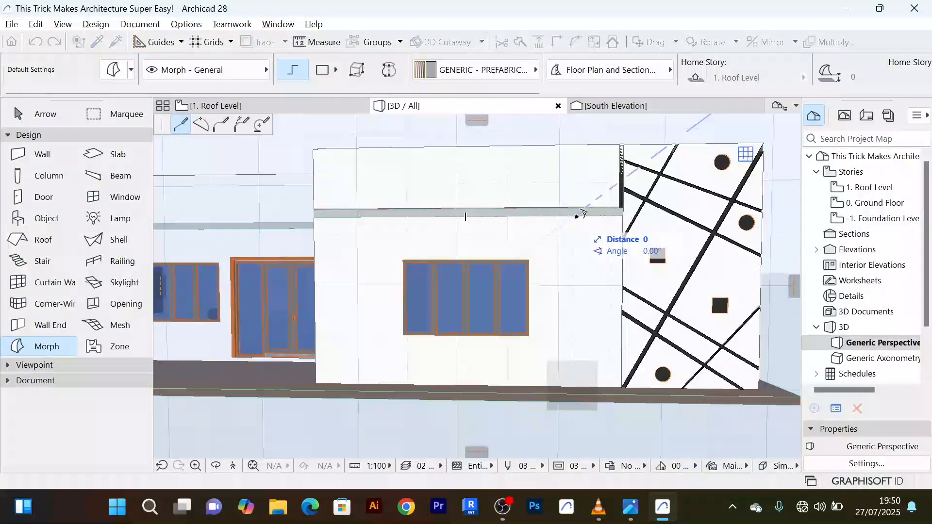
{"action": "left_click", "coordinate": [314, 217]}
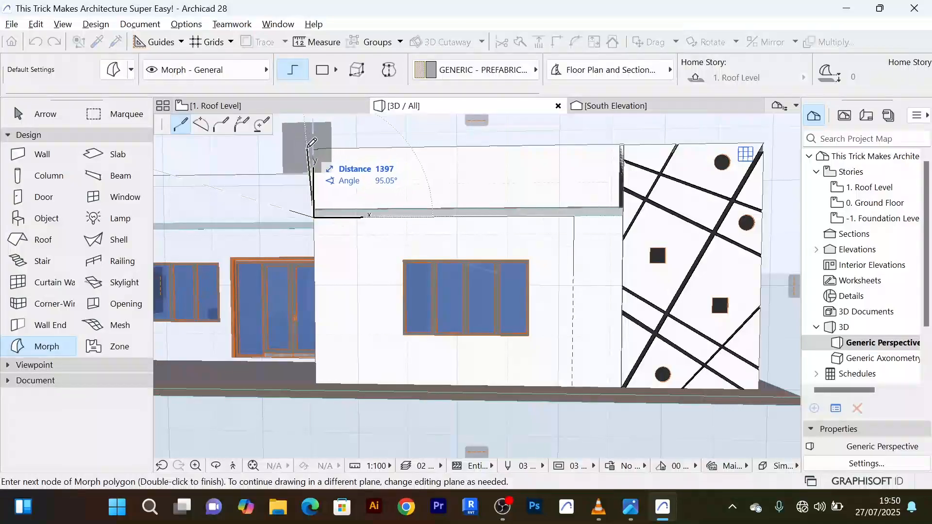
{"action": "left_click", "coordinate": [315, 148]}
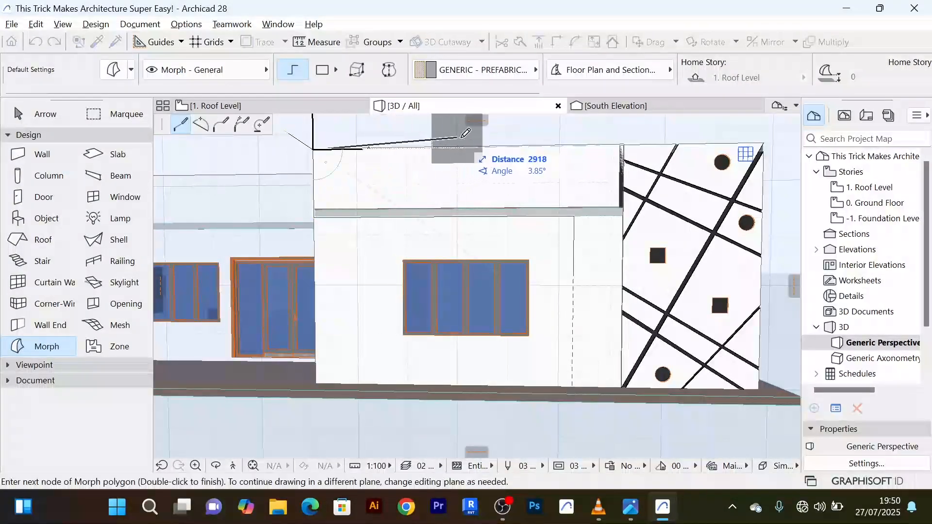
{"action": "left_click", "coordinate": [625, 145]}
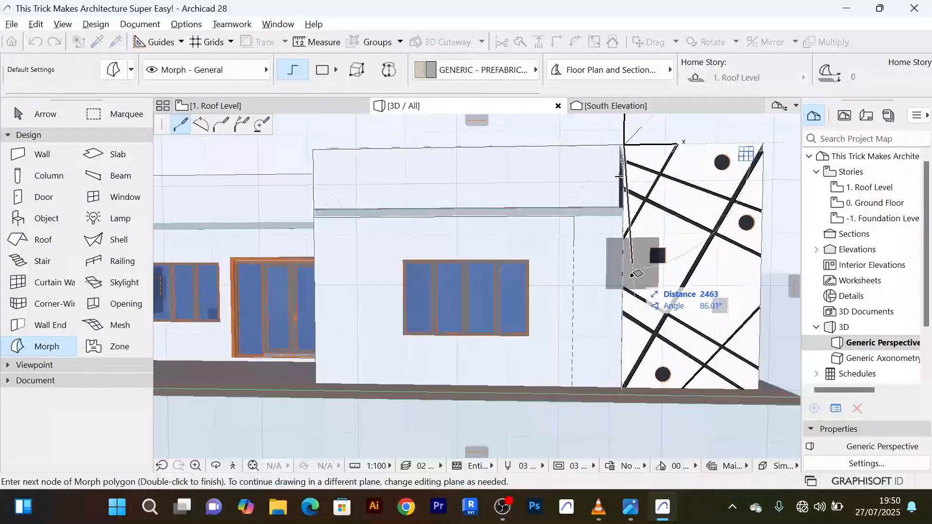
Try to close the Morph outline down the cladding edge and back along the wall base, ending the command
{"action": "scroll", "coordinate": [631, 394], "scroll_direction": "up", "scroll_amount": 4}
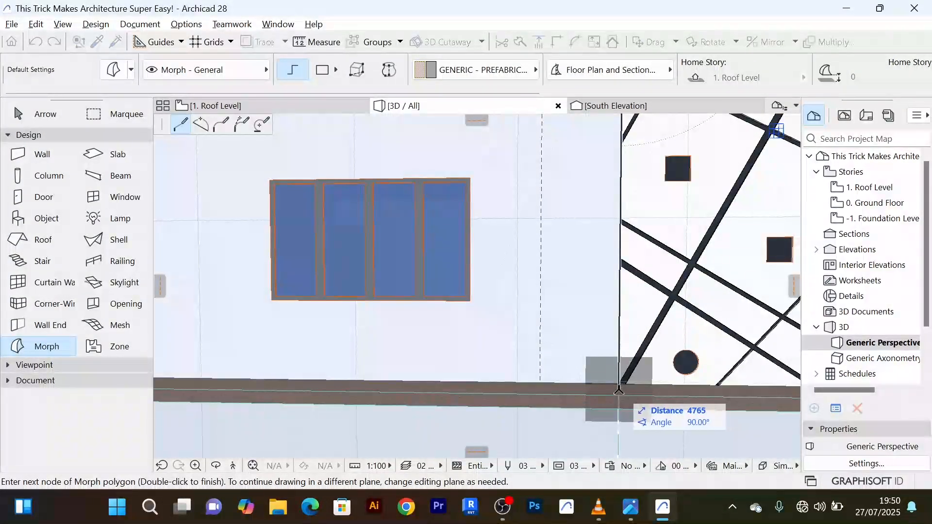
{"action": "scroll", "coordinate": [541, 380], "scroll_direction": "up", "scroll_amount": 2}
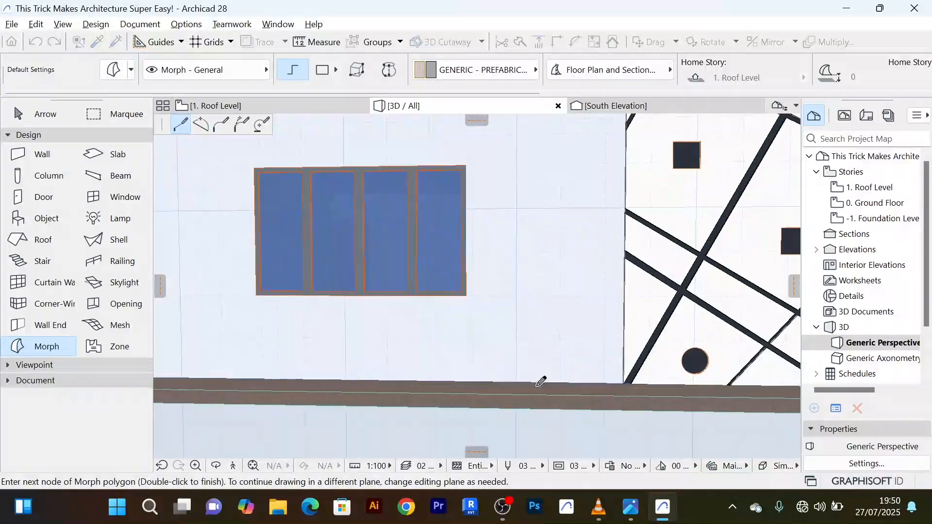
{"action": "scroll", "coordinate": [541, 380], "scroll_direction": "up", "scroll_amount": 2}
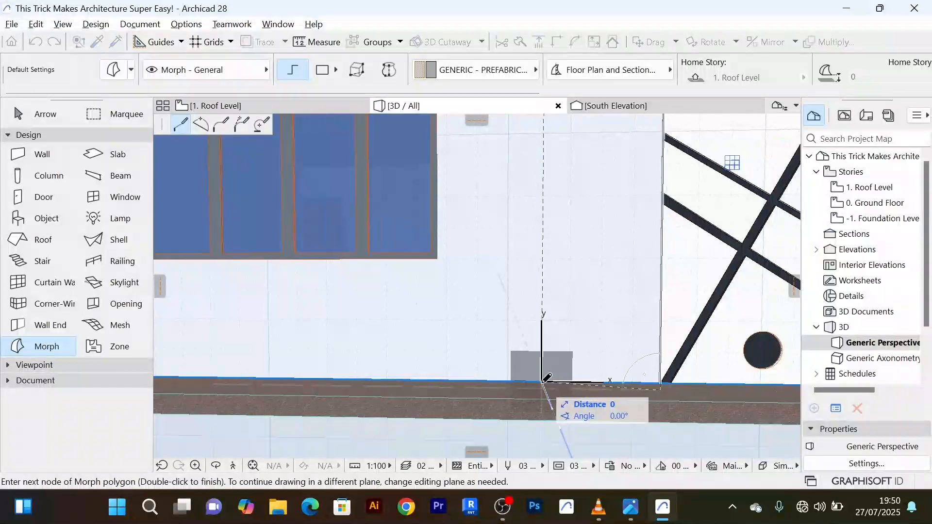
{"action": "scroll", "coordinate": [553, 334], "scroll_direction": "up", "scroll_amount": 2}
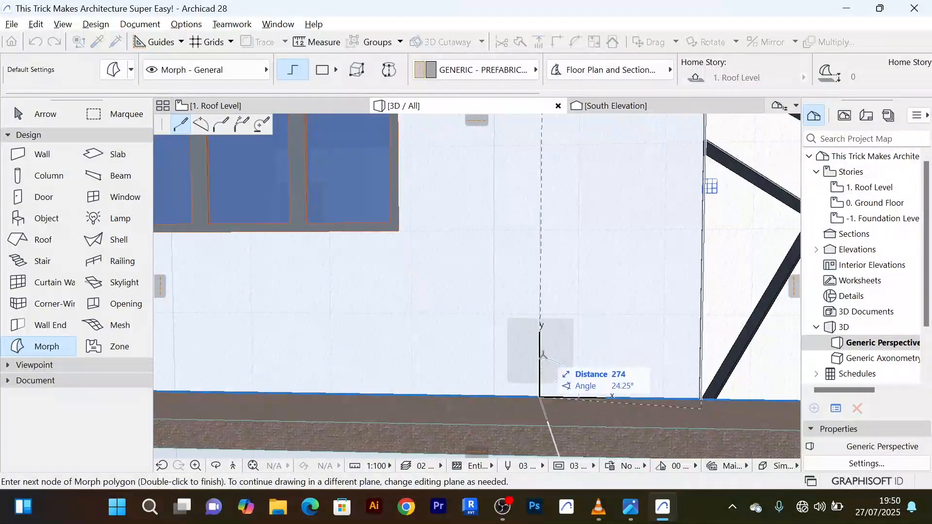
{"action": "left_click", "coordinate": [541, 352]}
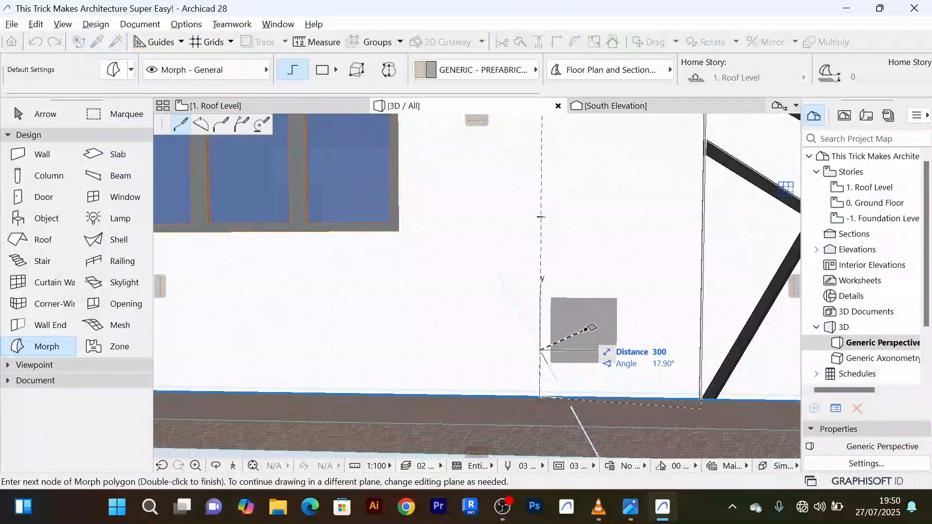
{"action": "right_click", "coordinate": [591, 327]}
{"action": "left_click", "coordinate": [631, 305]}
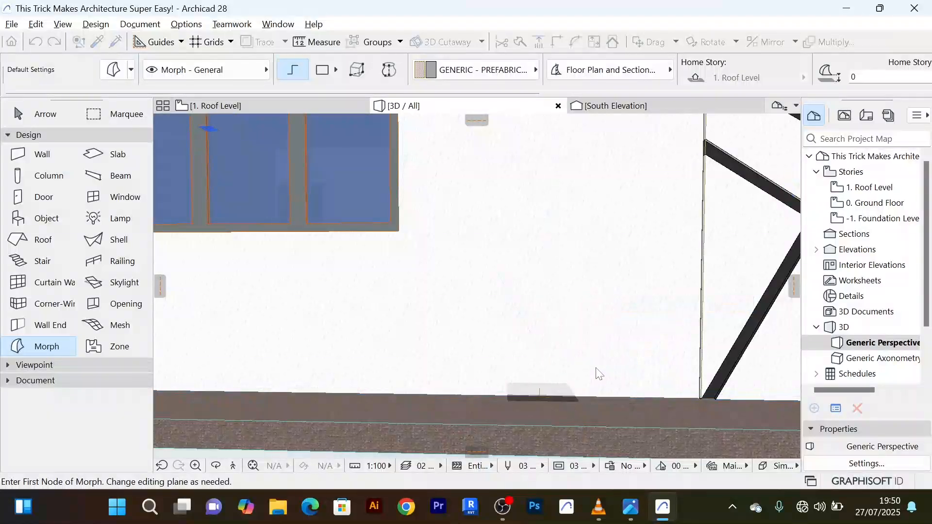
Inspect the front wall, parapet and roof edge from above and from the front
{"action": "scroll", "coordinate": [611, 342], "scroll_direction": "up", "scroll_amount": 2}
{"action": "scroll", "coordinate": [612, 342], "scroll_direction": "down", "scroll_amount": 4}
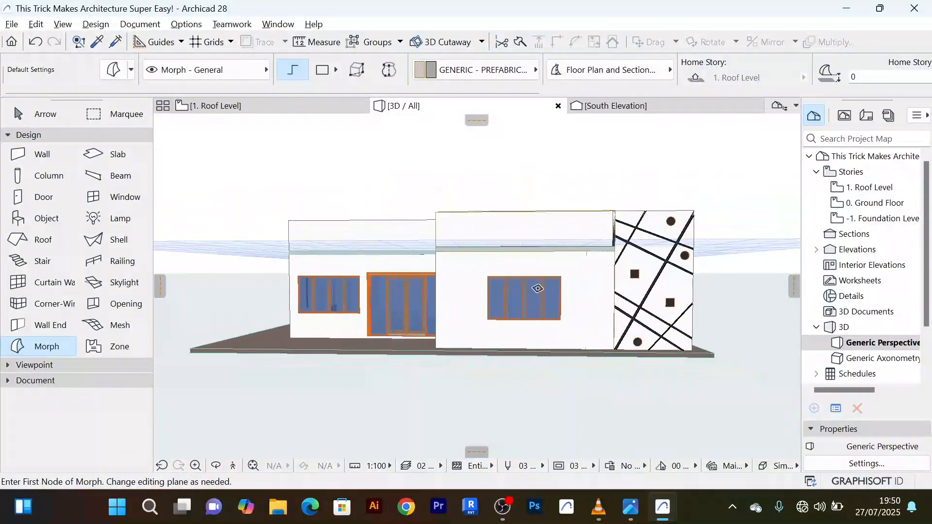
{"action": "middle_click_drag", "start_coordinate": [552, 277], "coordinate": [358, 239], "text": "shift"}
{"action": "scroll", "coordinate": [489, 270], "scroll_direction": "down", "scroll_amount": 3}
{"action": "scroll", "coordinate": [539, 244], "scroll_direction": "down", "scroll_amount": 2}
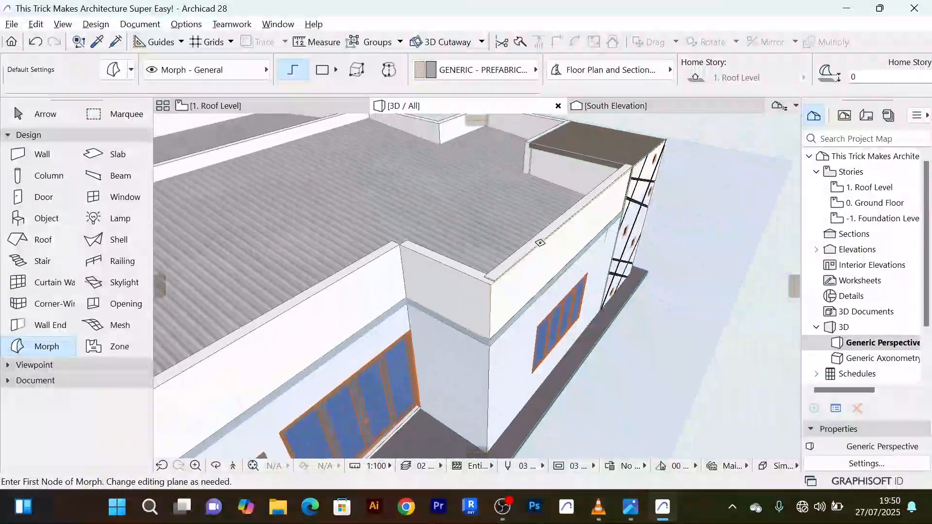
{"action": "middle_click_drag", "start_coordinate": [539, 243], "coordinate": [563, 288], "text": "shift"}
{"action": "scroll", "coordinate": [564, 344], "scroll_direction": "up", "scroll_amount": 3}
{"action": "scroll", "coordinate": [558, 344], "scroll_direction": "down", "scroll_amount": 2}
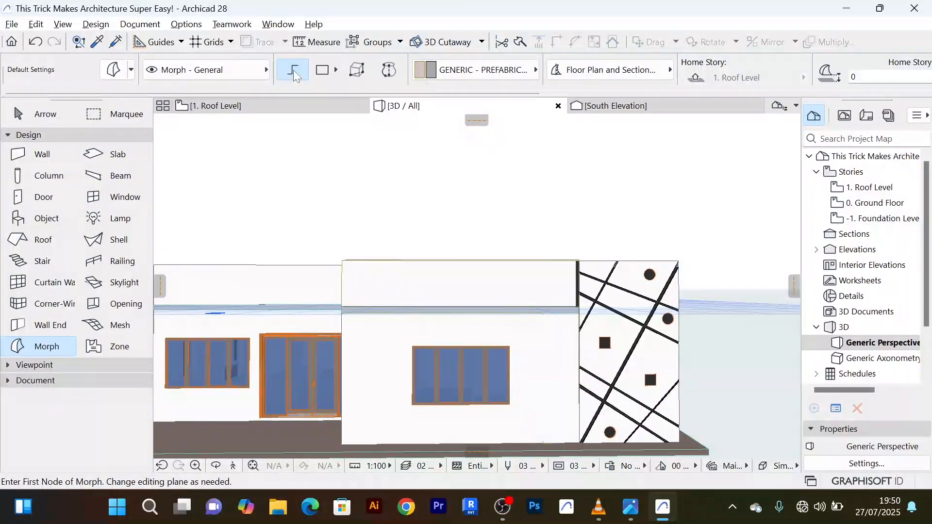
Start a Morph polygon at the wall base between the window and cladding, running about 3350 mm up to the grey band's lower edge
{"action": "middle_click_drag", "start_coordinate": [540, 339], "coordinate": [539, 272]}
{"action": "scroll", "coordinate": [573, 374], "scroll_direction": "up", "scroll_amount": 1}
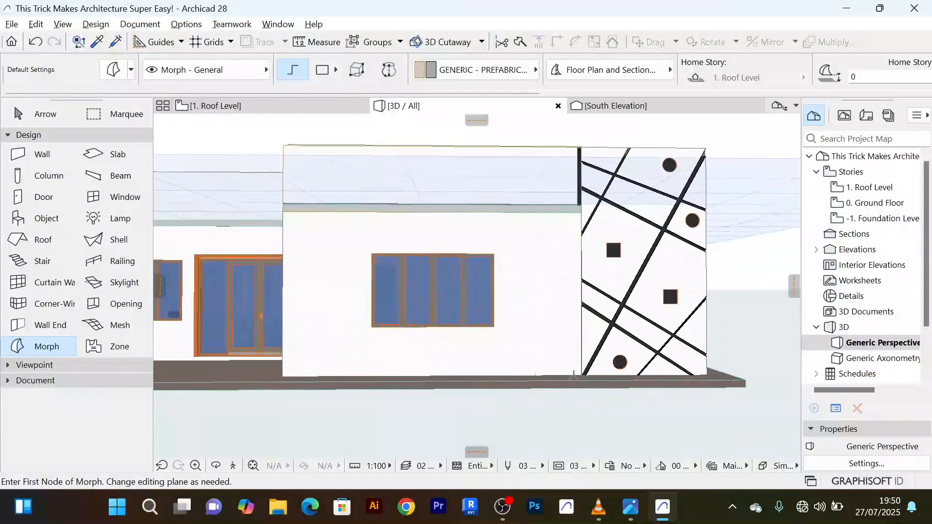
{"action": "scroll", "coordinate": [574, 375], "scroll_direction": "up", "scroll_amount": 3}
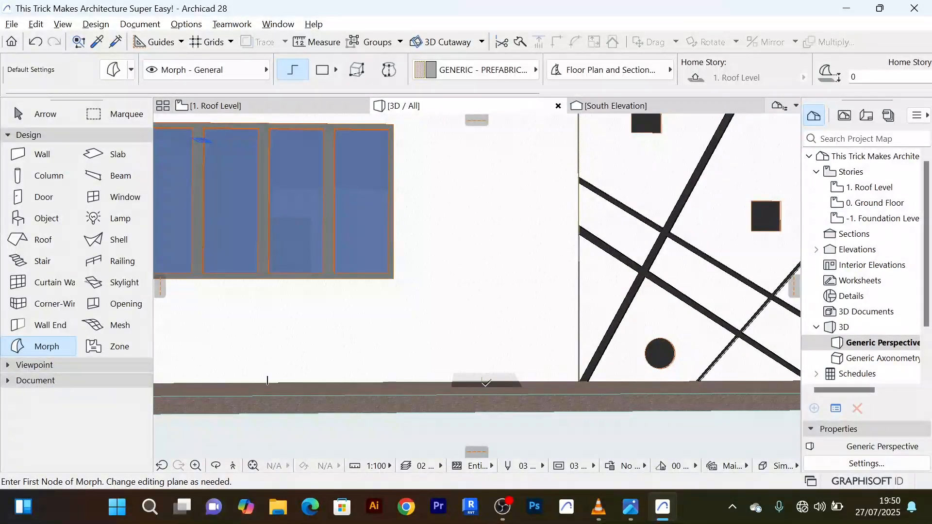
{"action": "left_click", "coordinate": [481, 382]}
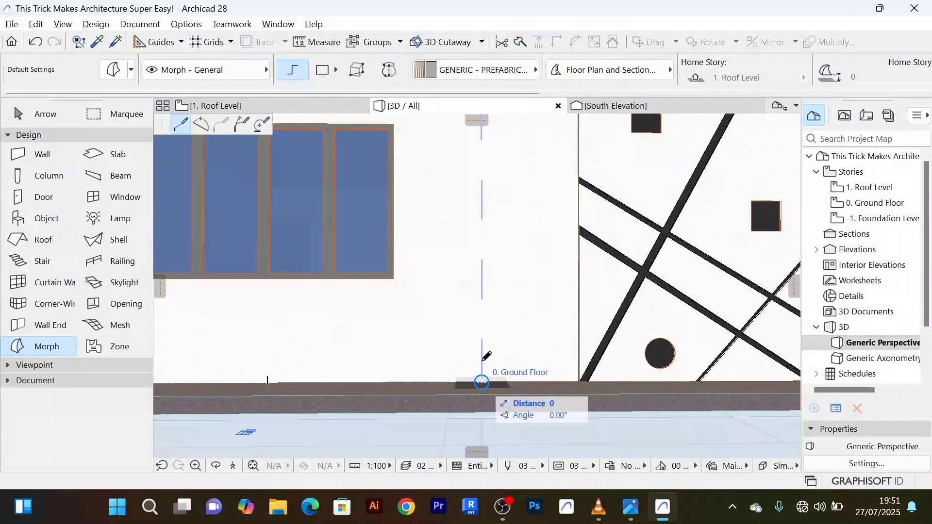
{"action": "scroll", "coordinate": [506, 239], "scroll_direction": "down", "scroll_amount": 2}
{"action": "scroll", "coordinate": [507, 239], "scroll_direction": "down", "scroll_amount": 2}
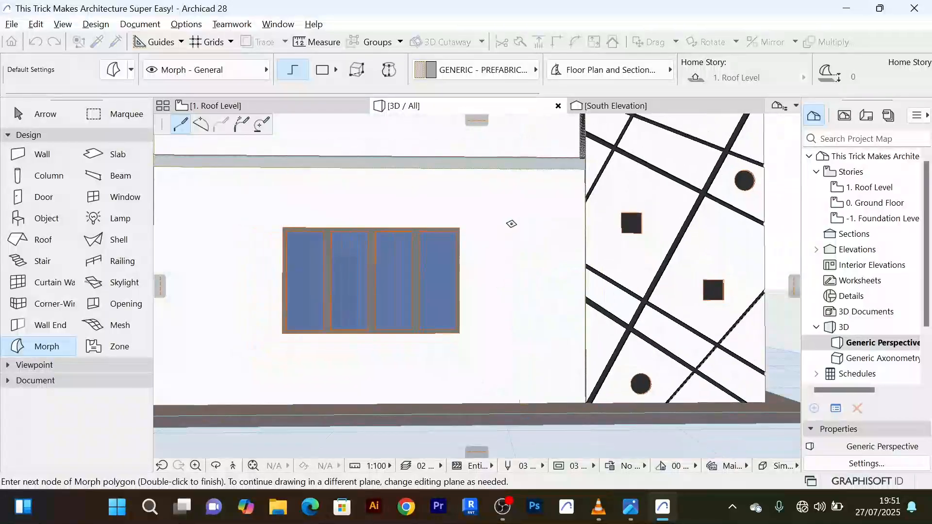
{"action": "middle_click_drag", "start_coordinate": [512, 223], "coordinate": [579, 271]}
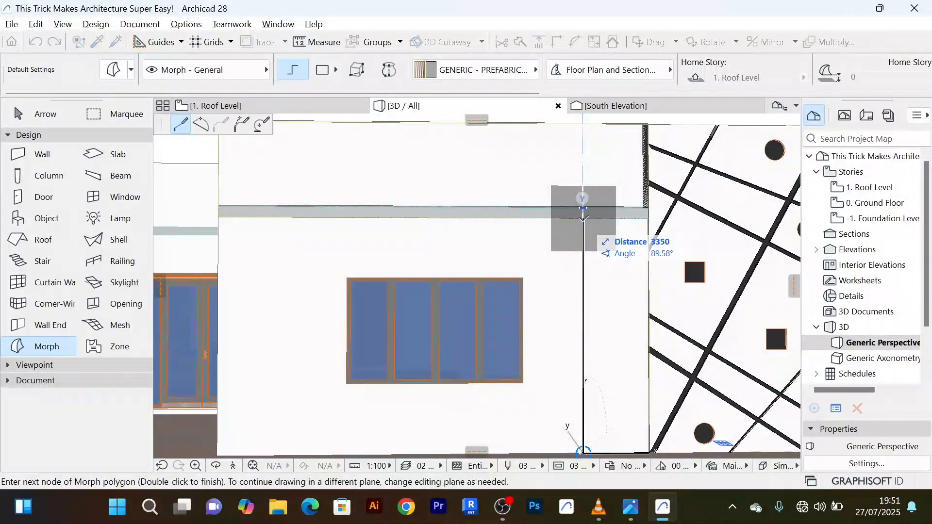
{"action": "left_click", "coordinate": [584, 209]}
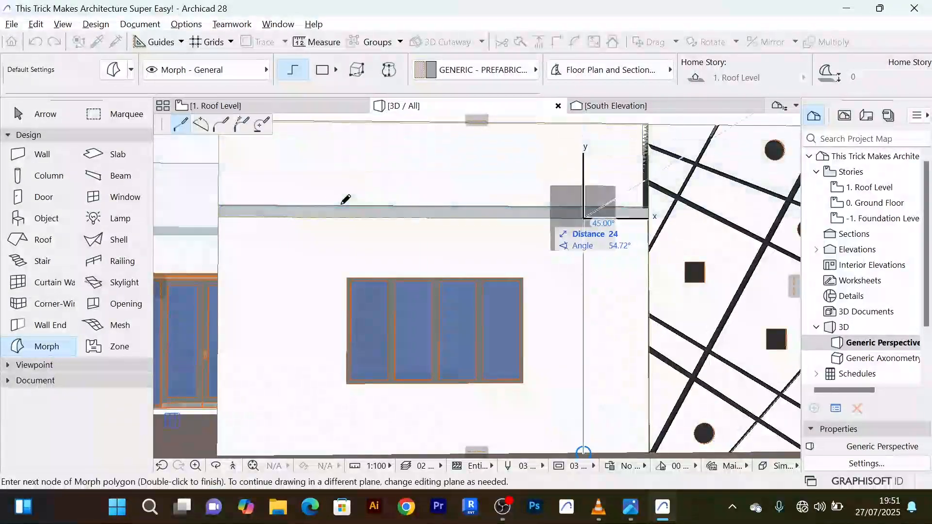
Continue the Morph outline along the grey band's lower edge to the far wall corner, up to the parapet top and across to the cladding
{"action": "left_click", "coordinate": [218, 217]}
{"action": "scroll", "coordinate": [234, 169], "scroll_direction": "down", "scroll_amount": 1}
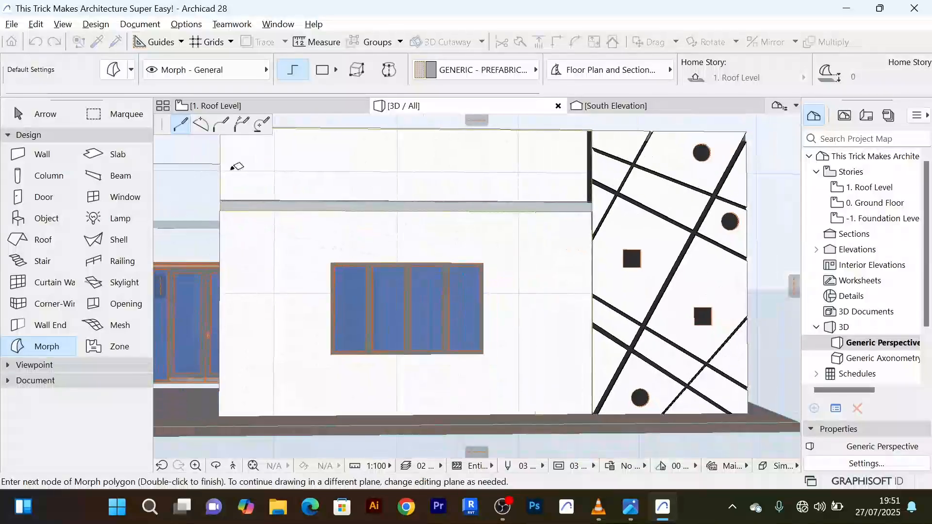
{"action": "middle_click_drag", "start_coordinate": [234, 167], "coordinate": [263, 273]}
{"action": "left_click", "coordinate": [250, 237]}
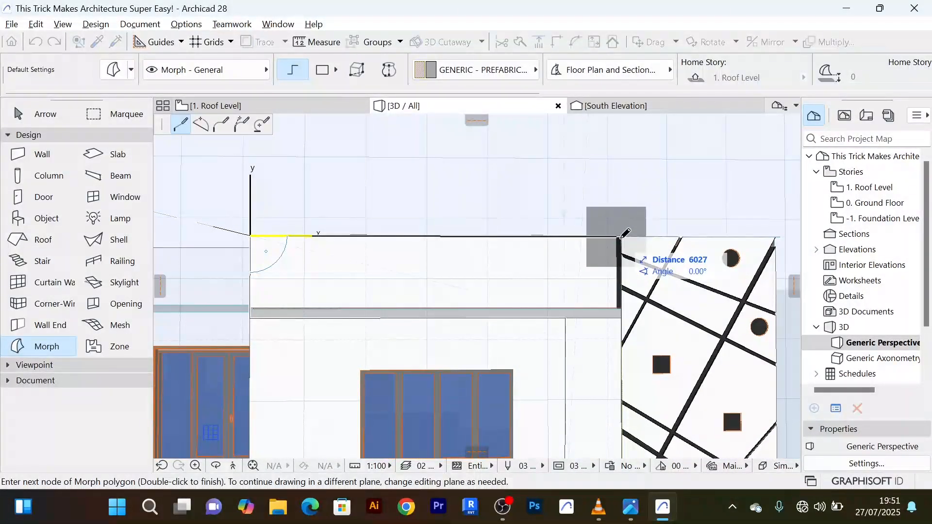
{"action": "left_click", "coordinate": [621, 237]}
Close the Morph outline about 4700 mm down the cladding edge and back along the wall base to its starting point, ending the command
{"action": "middle_click_drag", "start_coordinate": [621, 390], "coordinate": [613, 190]}
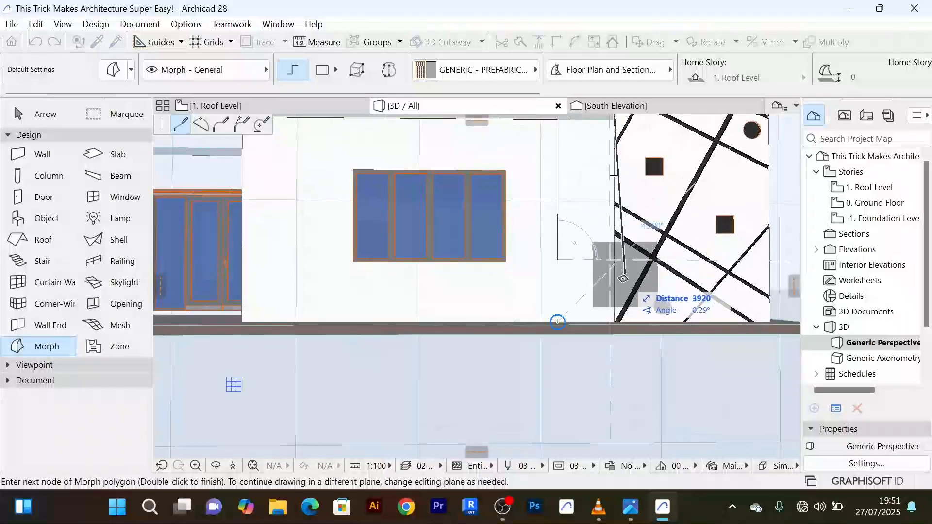
{"action": "scroll", "coordinate": [558, 322], "scroll_direction": "up", "scroll_amount": 4}
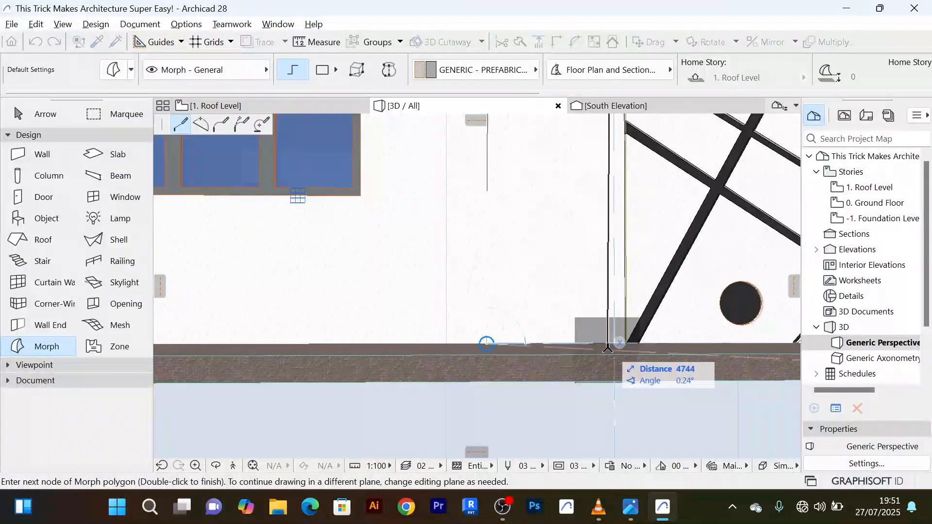
{"action": "scroll", "coordinate": [608, 349], "scroll_direction": "up", "scroll_amount": 3}
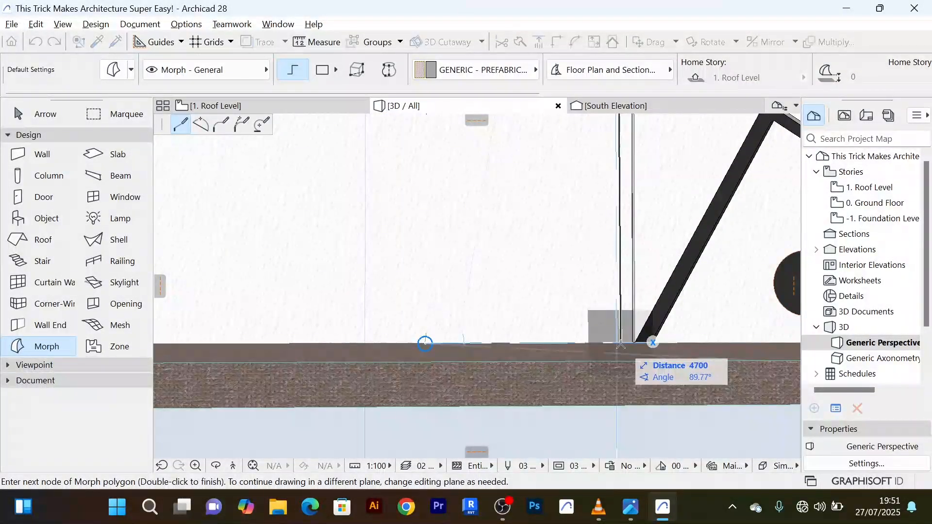
{"action": "middle_click_drag", "start_coordinate": [621, 345], "coordinate": [622, 348], "text": "shift"}
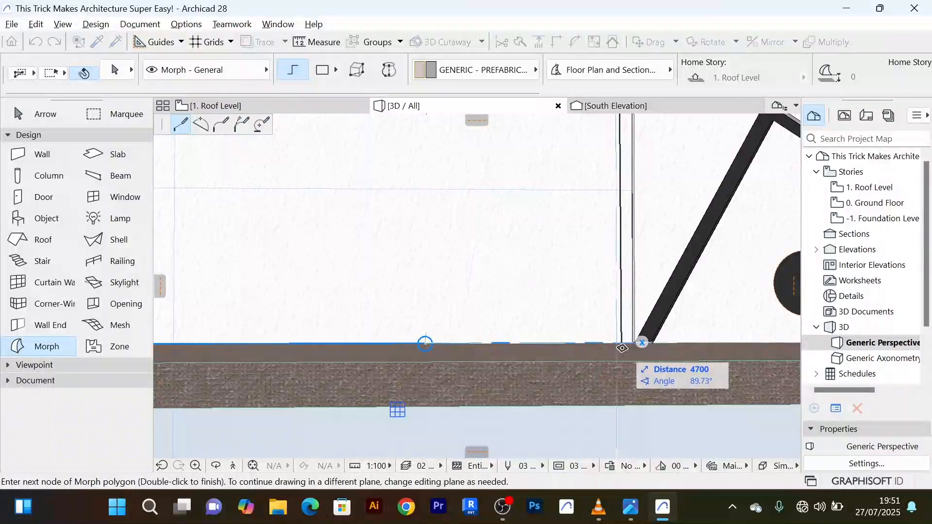
{"action": "double_click", "coordinate": [622, 347]}
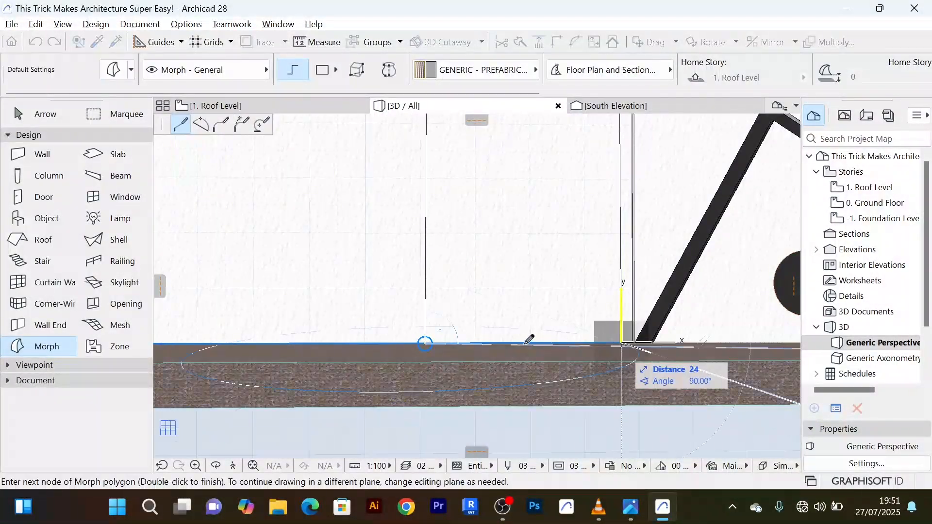
{"action": "double_click", "coordinate": [425, 344]}
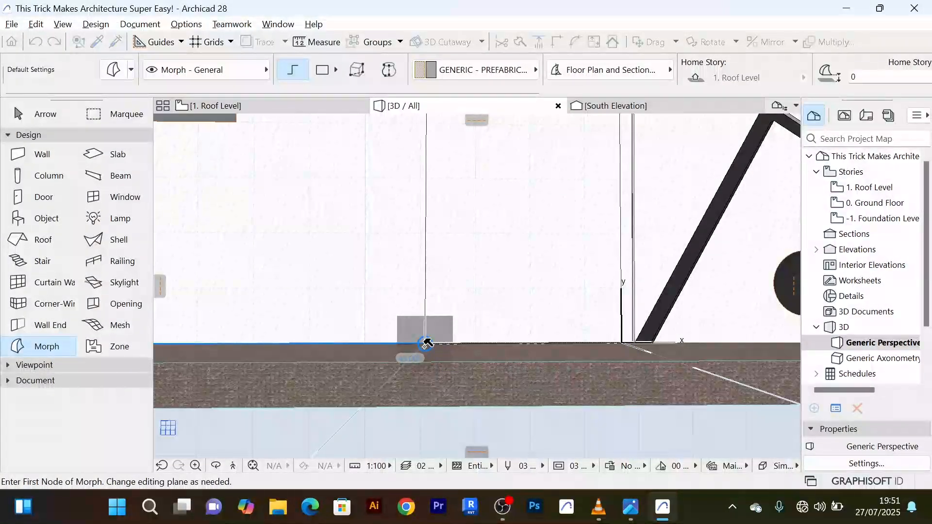
{"action": "scroll", "coordinate": [506, 277], "scroll_direction": "down", "scroll_amount": 8}
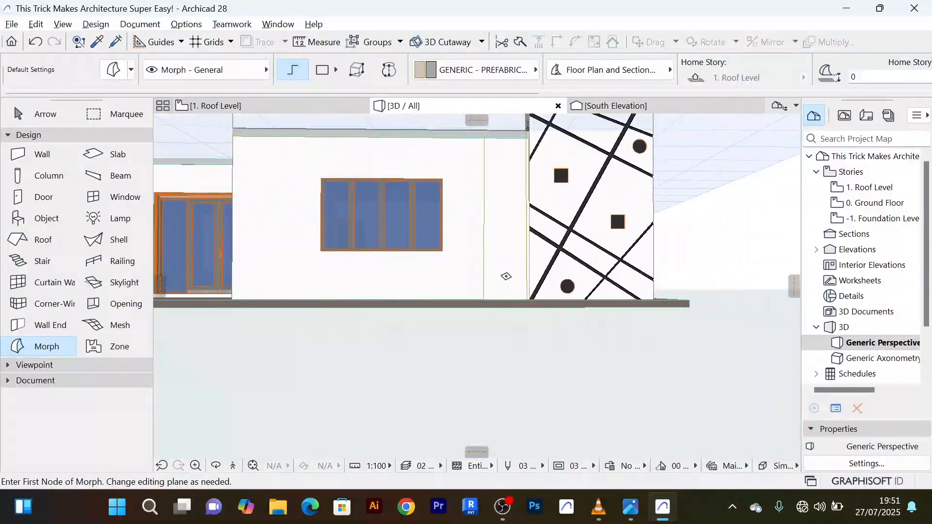
{"action": "middle_click_drag", "start_coordinate": [506, 276], "coordinate": [548, 282], "text": "shift"}
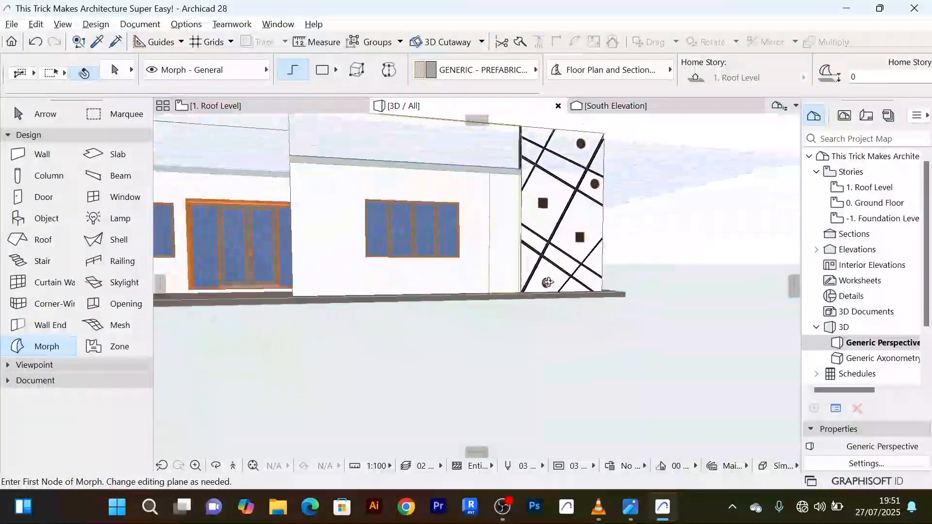
{"action": "left_click", "coordinate": [45, 114]}
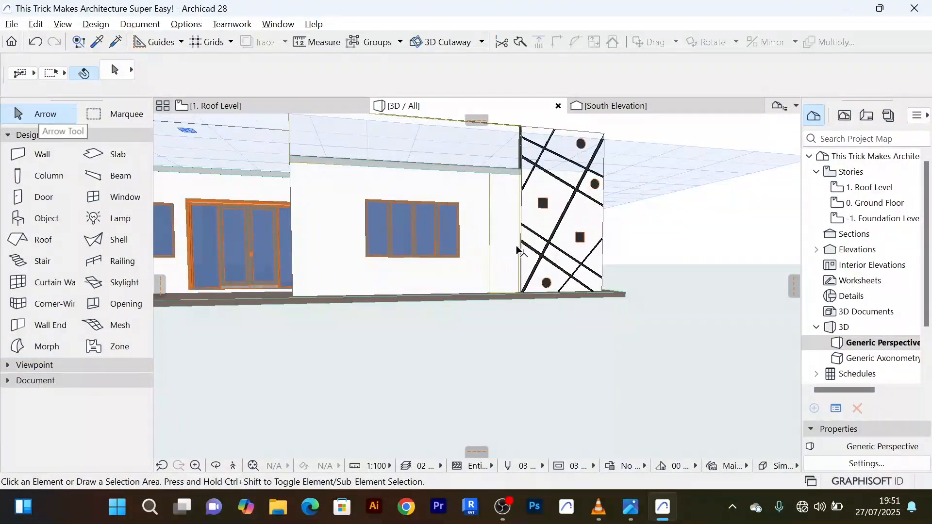
Inspect the projecting front wall beside the patterned panel, checking its window section and the parapet above
{"action": "left_click", "coordinate": [515, 250]}
{"action": "scroll", "coordinate": [510, 250], "scroll_direction": "down", "scroll_amount": 2}
{"action": "middle_click_drag", "start_coordinate": [510, 250], "coordinate": [428, 260], "text": "shift"}
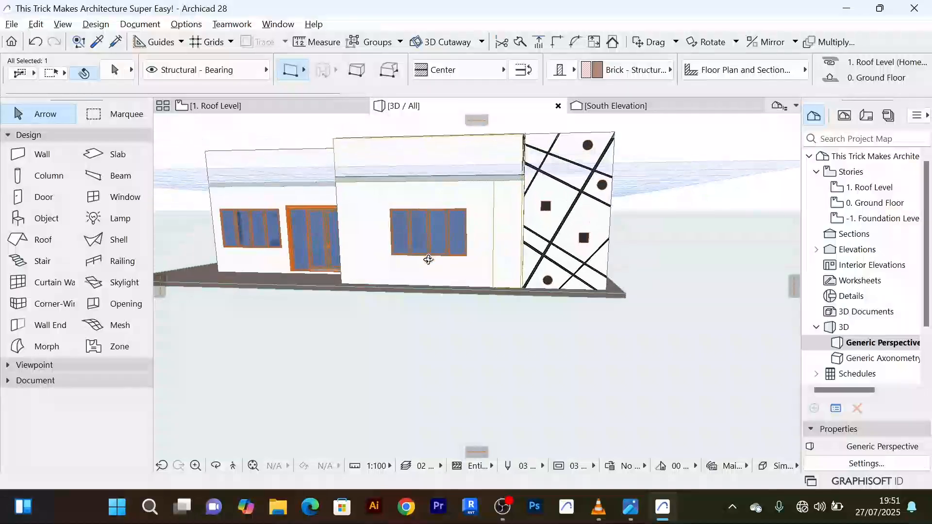
{"action": "left_click", "coordinate": [557, 339]}
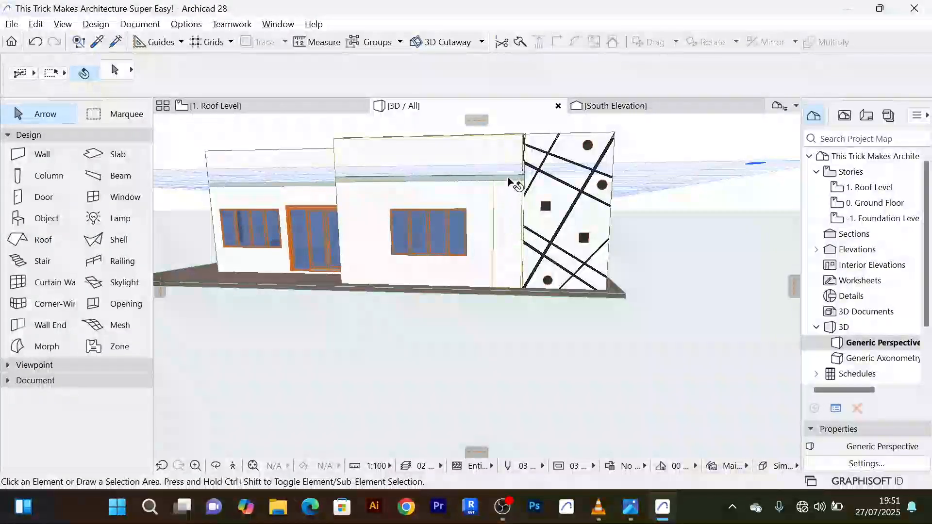
{"action": "left_click", "coordinate": [510, 162]}
{"action": "left_click", "coordinate": [507, 225]}
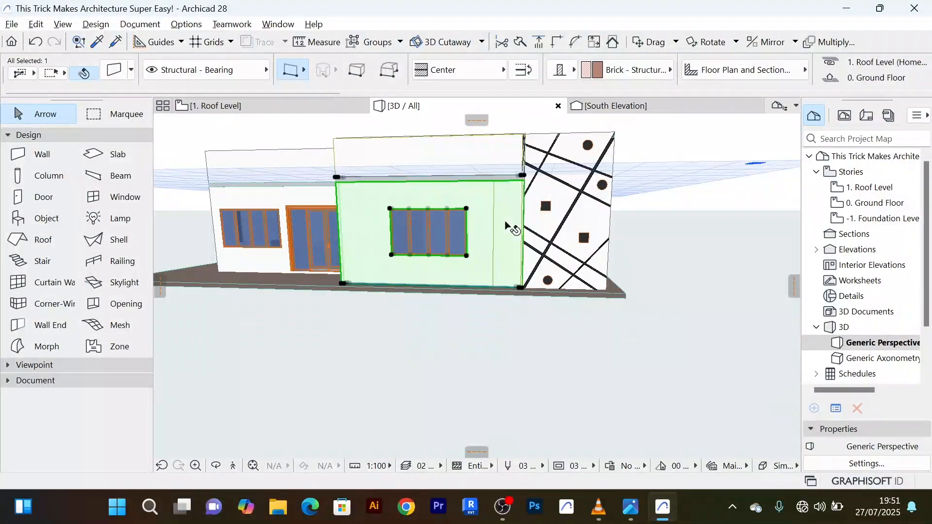
{"action": "middle_click_drag", "start_coordinate": [520, 209], "coordinate": [505, 225], "text": "shift"}
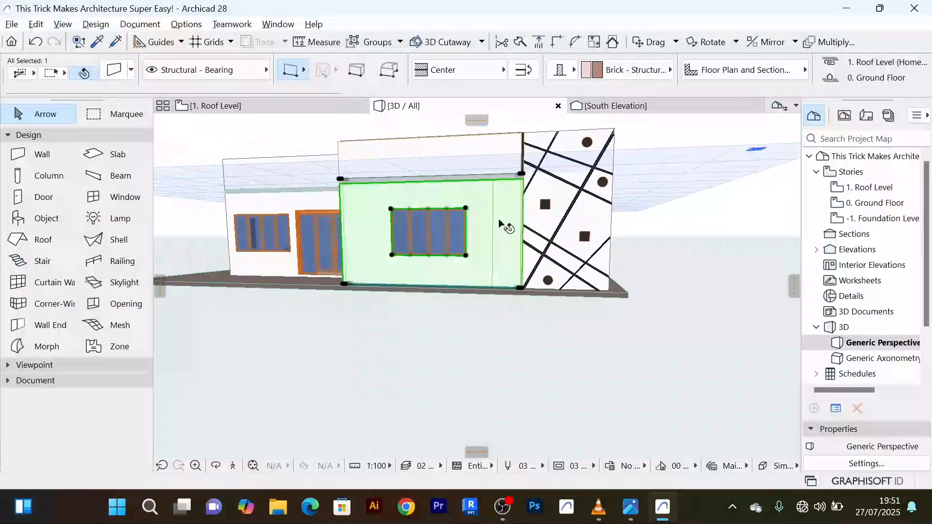
{"action": "scroll", "coordinate": [500, 218], "scroll_direction": "up", "scroll_amount": 3}
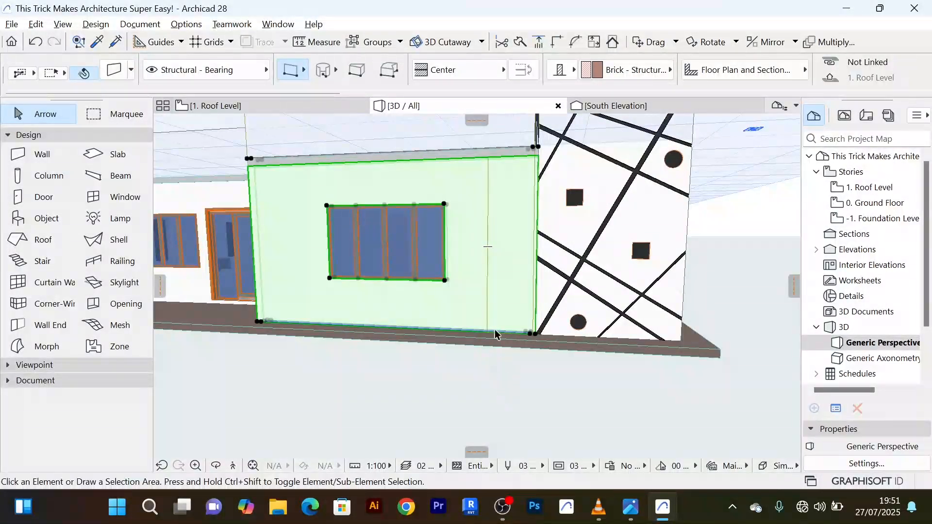
{"action": "key", "text": "Escape"}
Examine how the L-shaped morph outline sits against the face of the projecting front wall
{"action": "left_click", "coordinate": [491, 241]}
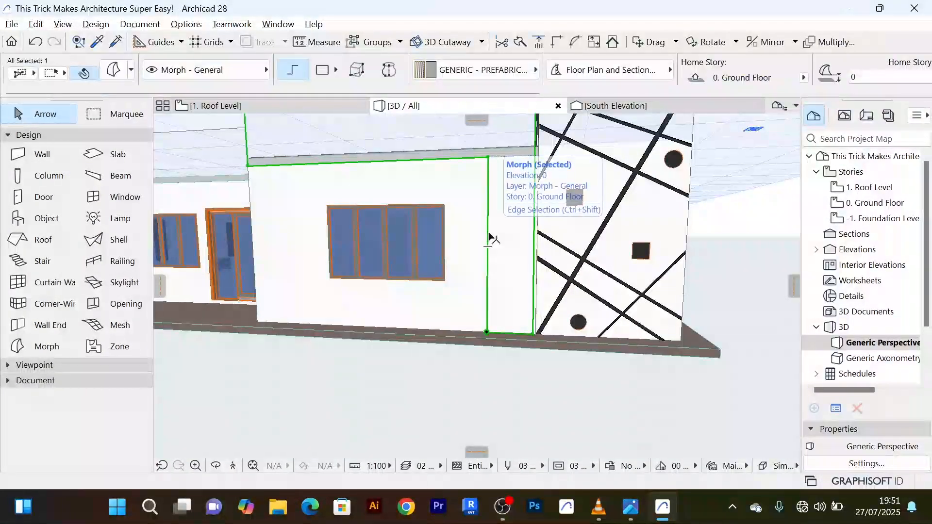
{"action": "scroll", "coordinate": [496, 239], "scroll_direction": "down", "scroll_amount": 3}
{"action": "scroll", "coordinate": [496, 238], "scroll_direction": "down", "scroll_amount": 1}
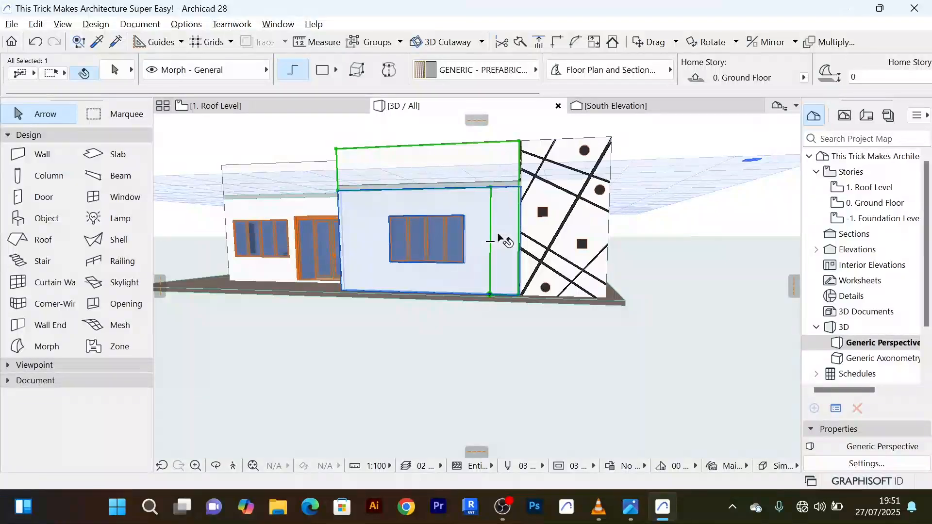
{"action": "middle_click_drag", "start_coordinate": [497, 237], "coordinate": [550, 248], "text": "shift"}
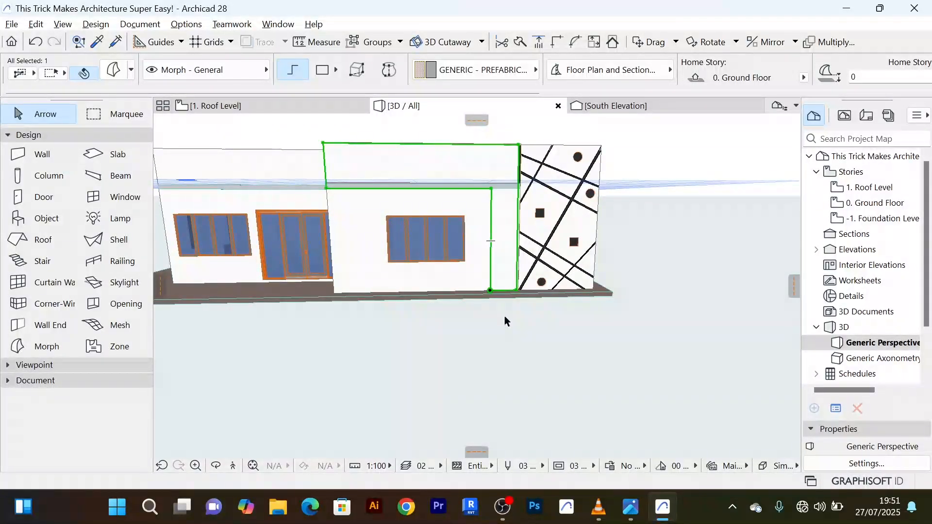
{"action": "scroll", "coordinate": [503, 267], "scroll_direction": "up", "scroll_amount": 3}
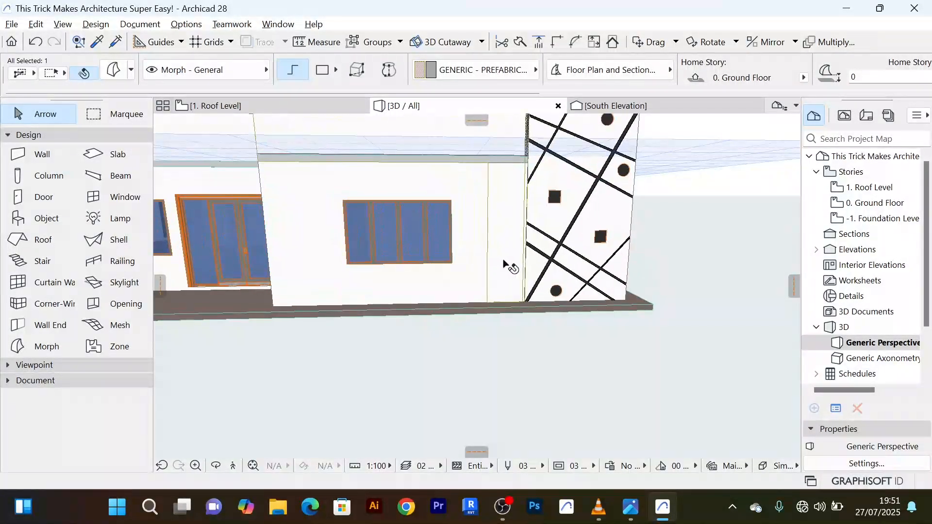
{"action": "left_click", "coordinate": [510, 261]}
{"action": "scroll", "coordinate": [510, 260], "scroll_direction": "down", "scroll_amount": 2}
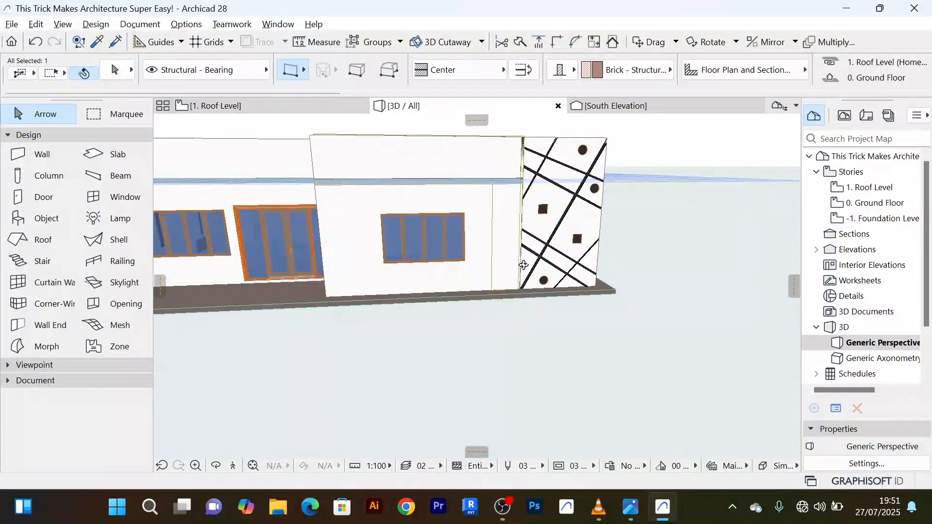
{"action": "scroll", "coordinate": [529, 332], "scroll_direction": "up", "scroll_amount": 2}
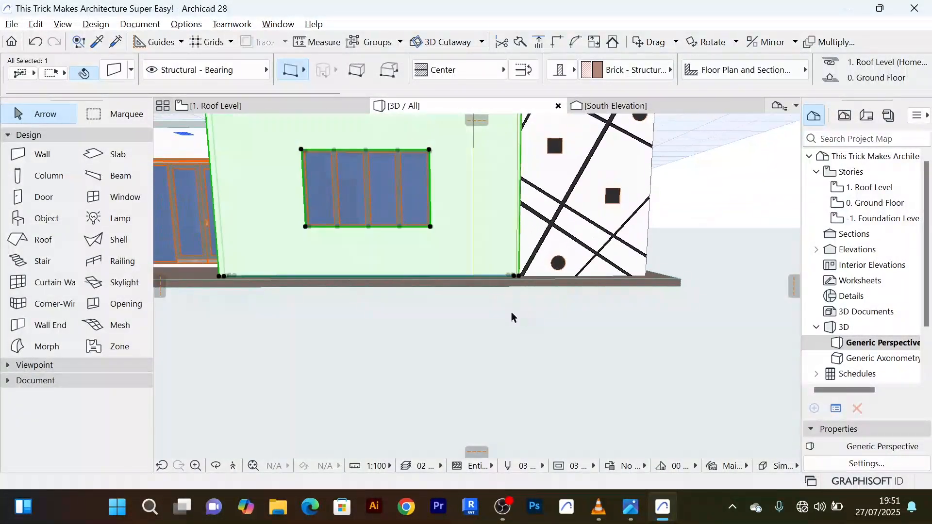
{"action": "left_click", "coordinate": [511, 312]}
{"action": "left_click", "coordinate": [495, 229]}
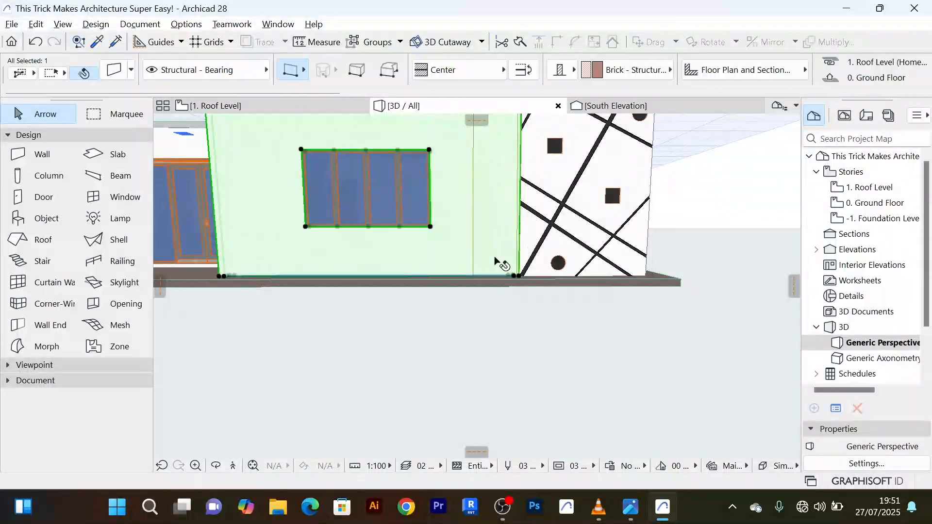
{"action": "scroll", "coordinate": [500, 323], "scroll_direction": "down", "scroll_amount": 2}
{"action": "scroll", "coordinate": [483, 263], "scroll_direction": "up", "scroll_amount": 2}
{"action": "left_click", "coordinate": [514, 357]}
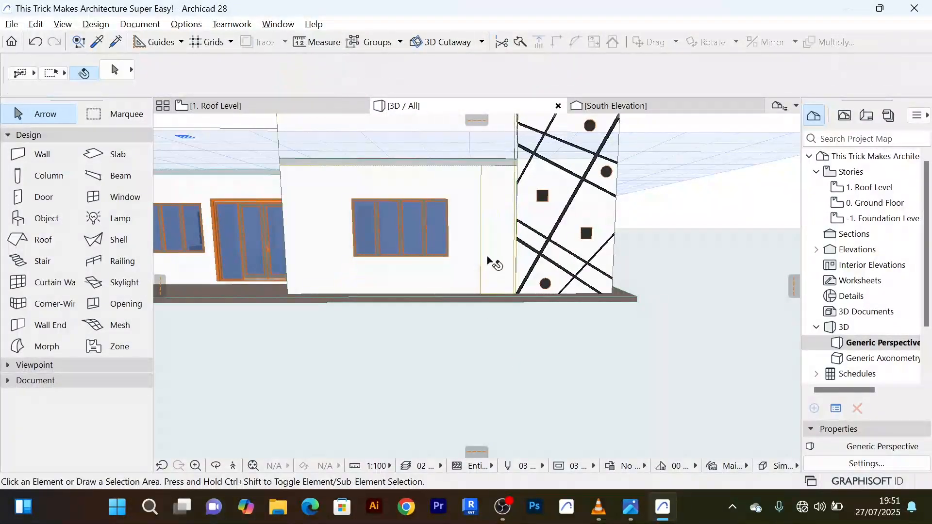
Move the L-shaped morph outline outward from the projecting front wall's face
{"action": "left_click", "coordinate": [482, 253]}
{"action": "left_click", "coordinate": [483, 252]}
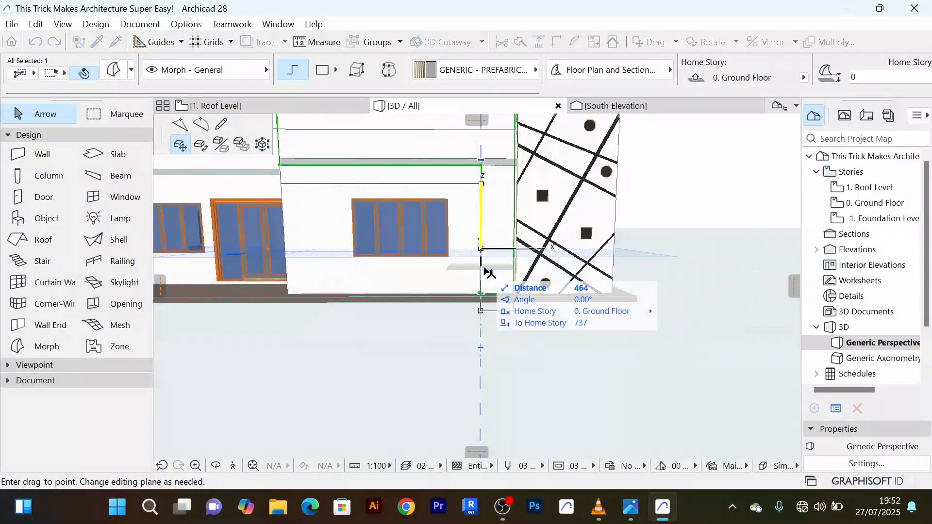
{"action": "middle_click_drag", "start_coordinate": [479, 270], "coordinate": [752, 319], "text": "shift"}
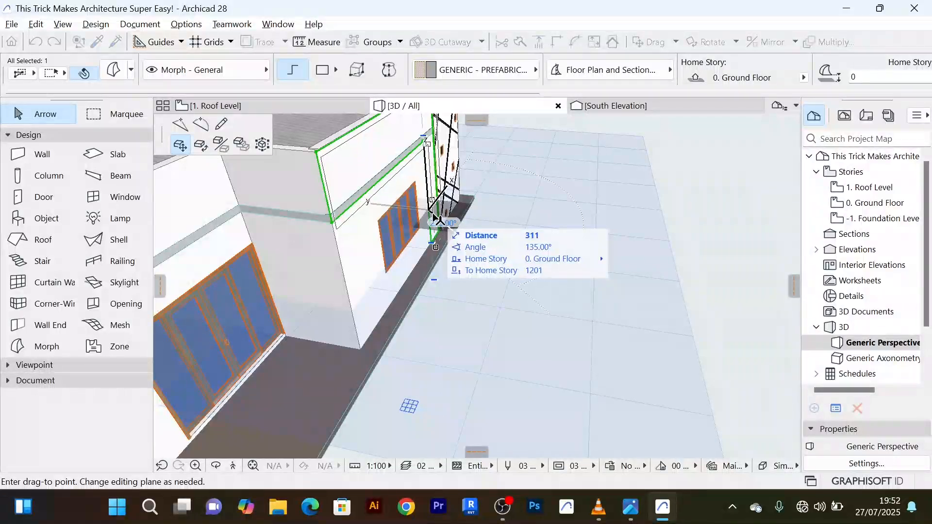
{"action": "left_click", "coordinate": [449, 210]}
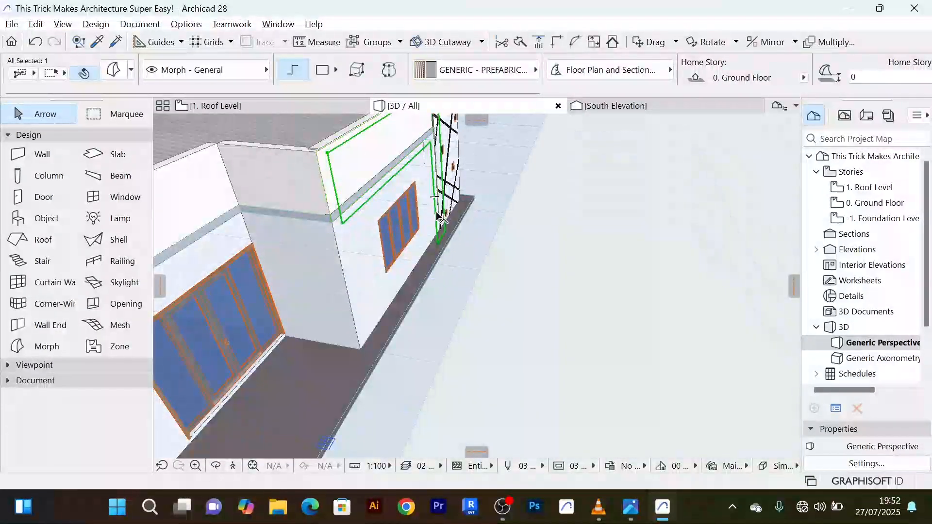
{"action": "scroll", "coordinate": [520, 255], "scroll_direction": "down", "scroll_amount": 2}
{"action": "middle_click_drag", "start_coordinate": [520, 255], "coordinate": [314, 237]}
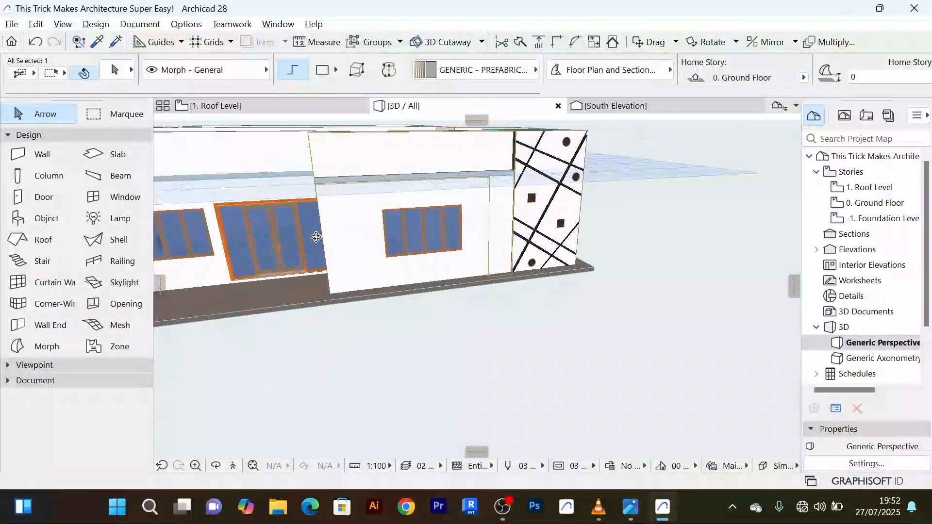
{"action": "middle_click_drag", "start_coordinate": [540, 315], "coordinate": [392, 252], "text": "shift"}
{"action": "middle_click_drag", "start_coordinate": [464, 213], "coordinate": [619, 195], "text": "shift"}
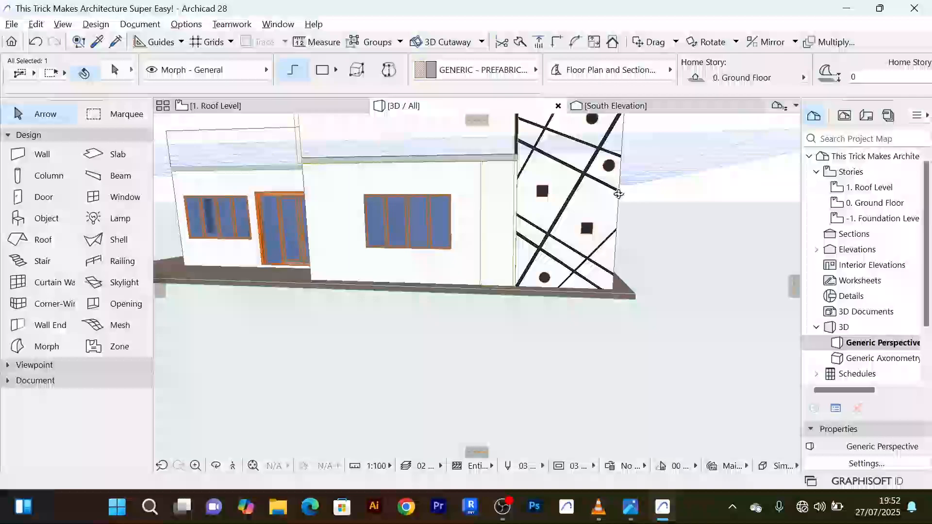
Delete the L-shaped morph outline from the projecting front wall
{"action": "left_click", "coordinate": [500, 238]}
{"action": "scroll", "coordinate": [501, 272], "scroll_direction": "down", "scroll_amount": 3}
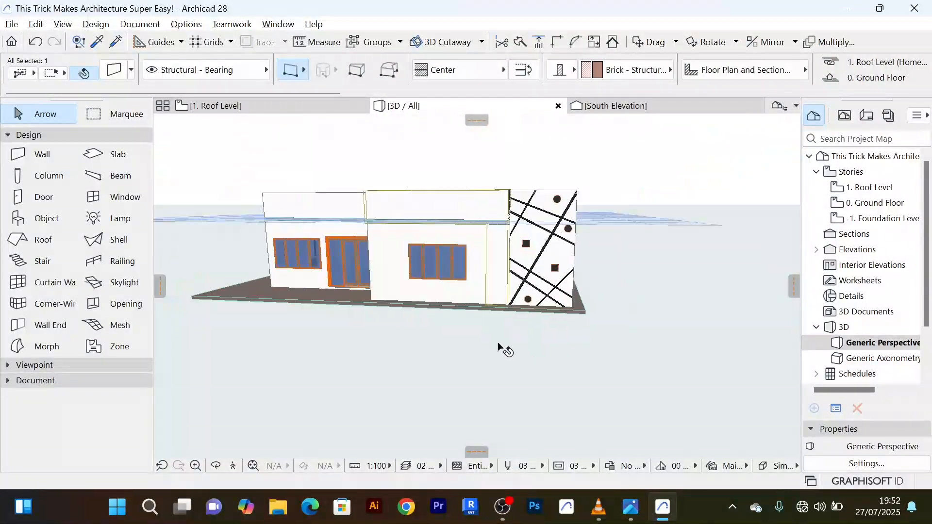
{"action": "left_click", "coordinate": [366, 196]}
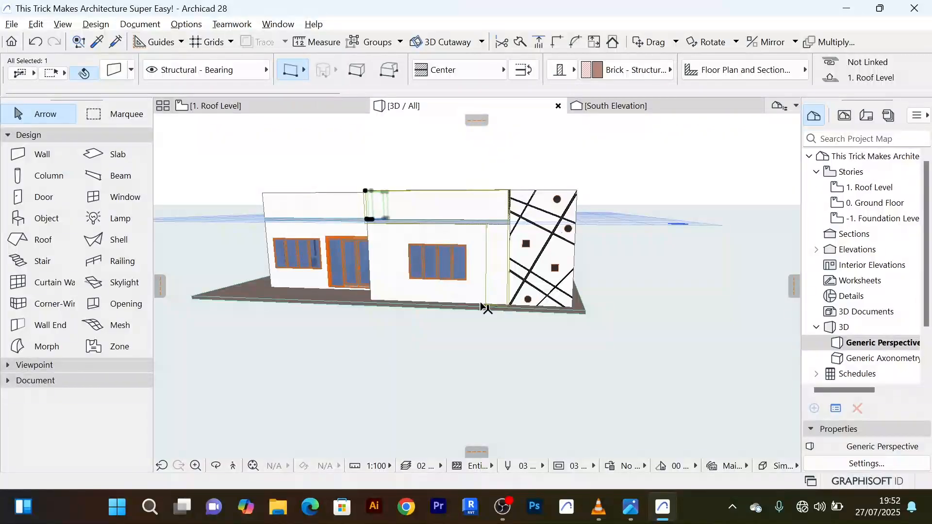
{"action": "scroll", "coordinate": [487, 306], "scroll_direction": "up", "scroll_amount": 1}
{"action": "left_click", "coordinate": [487, 284]}
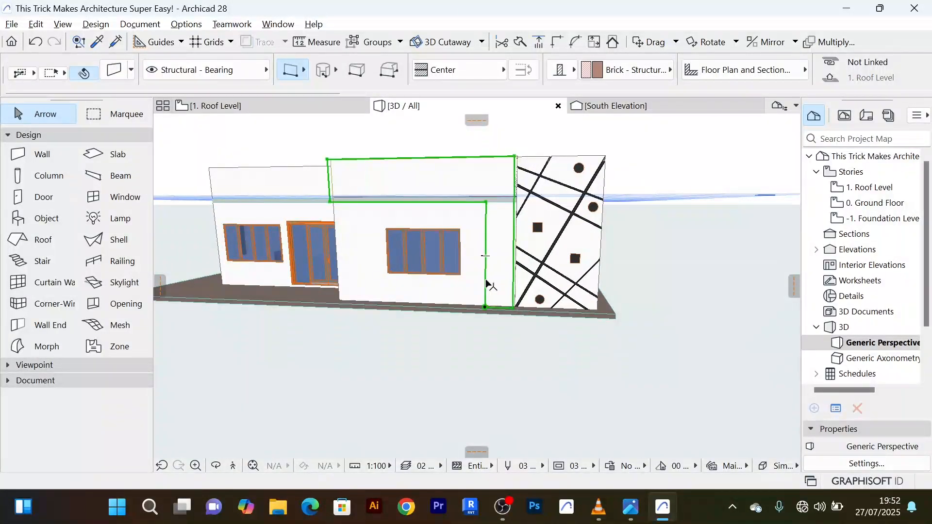
{"action": "key", "text": "Escape"}
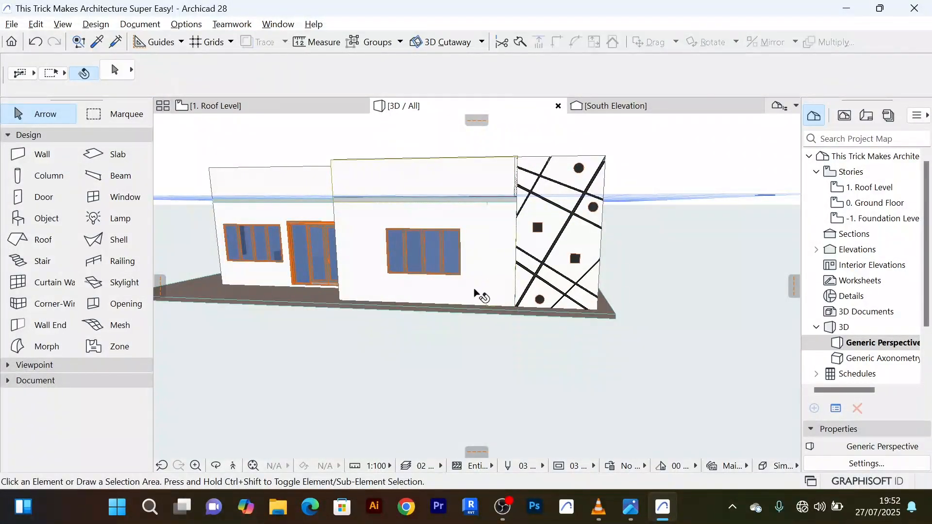
Draw a rectangular morph over the projecting front wall's parapet band, from its upper corner to the opposite lower corner beside the patterned panel
{"action": "middle_click_drag", "start_coordinate": [474, 291], "coordinate": [491, 273], "text": "shift"}
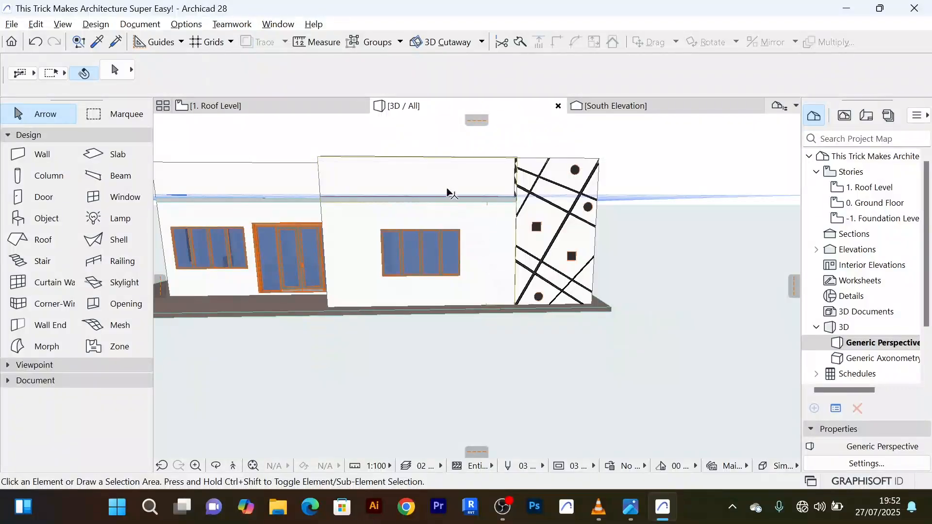
{"action": "left_click", "coordinate": [49, 347]}
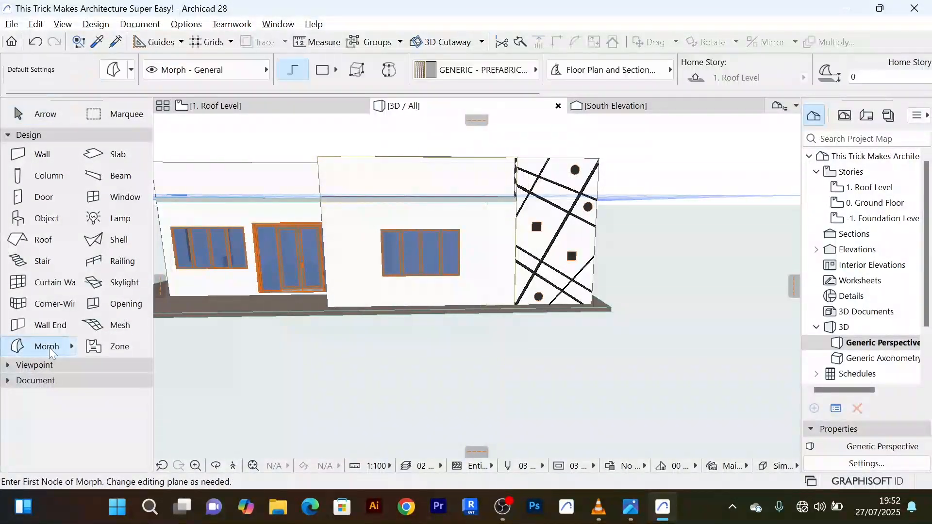
{"action": "left_click", "coordinate": [325, 72]}
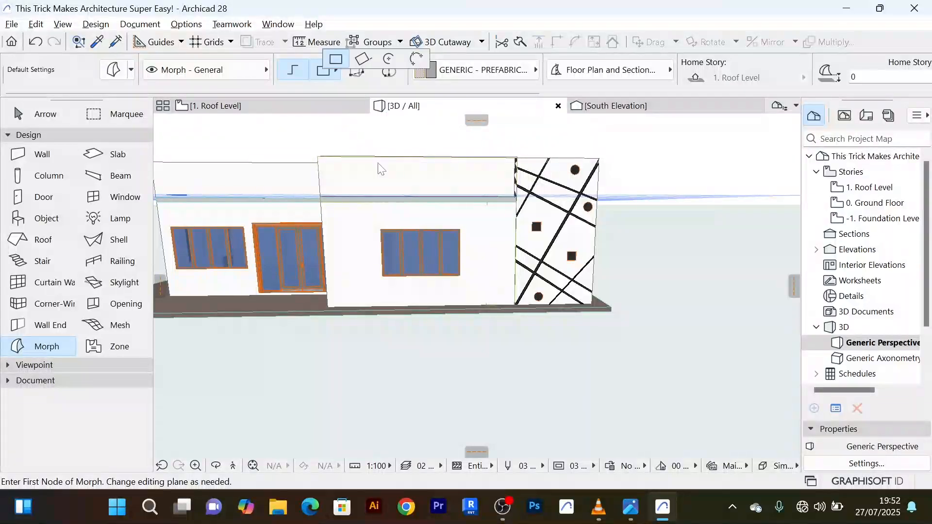
{"action": "left_click", "coordinate": [336, 60]}
{"action": "scroll", "coordinate": [318, 152], "scroll_direction": "up", "scroll_amount": 3}
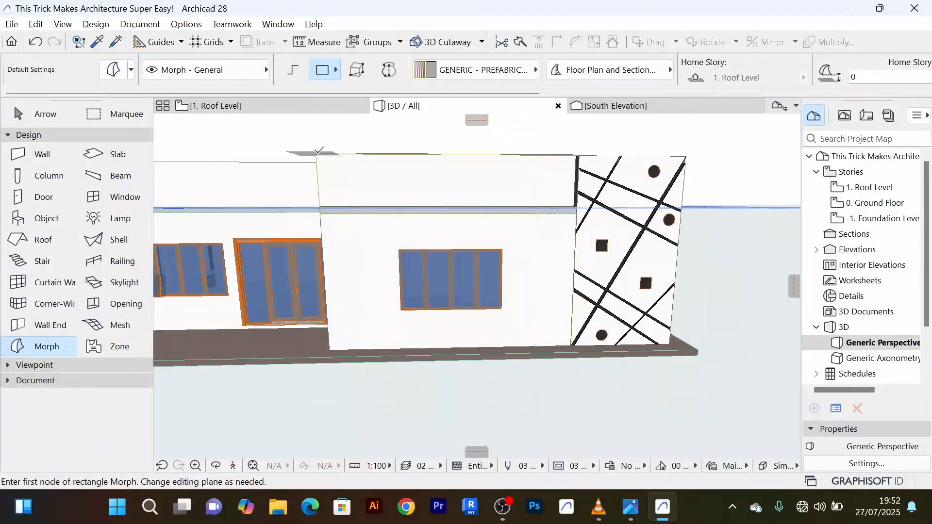
{"action": "left_click", "coordinate": [318, 153]}
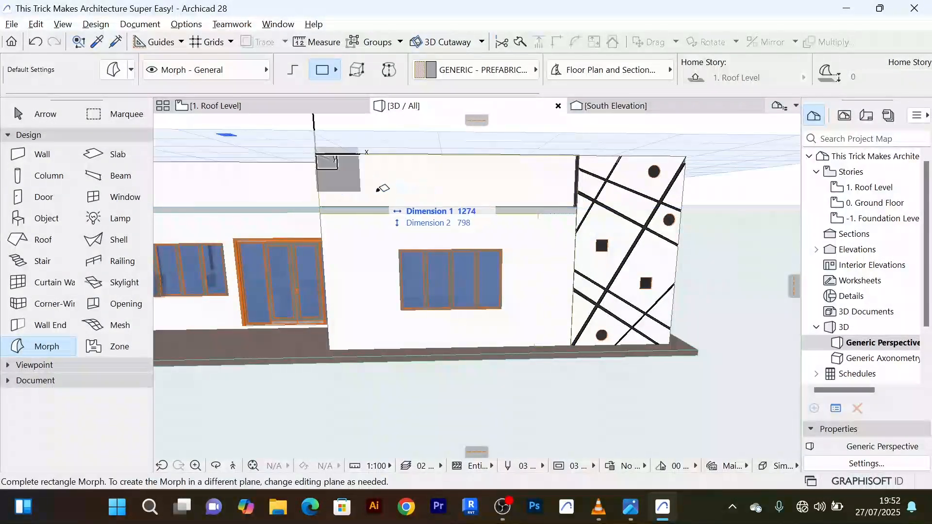
{"action": "left_click", "coordinate": [578, 212]}
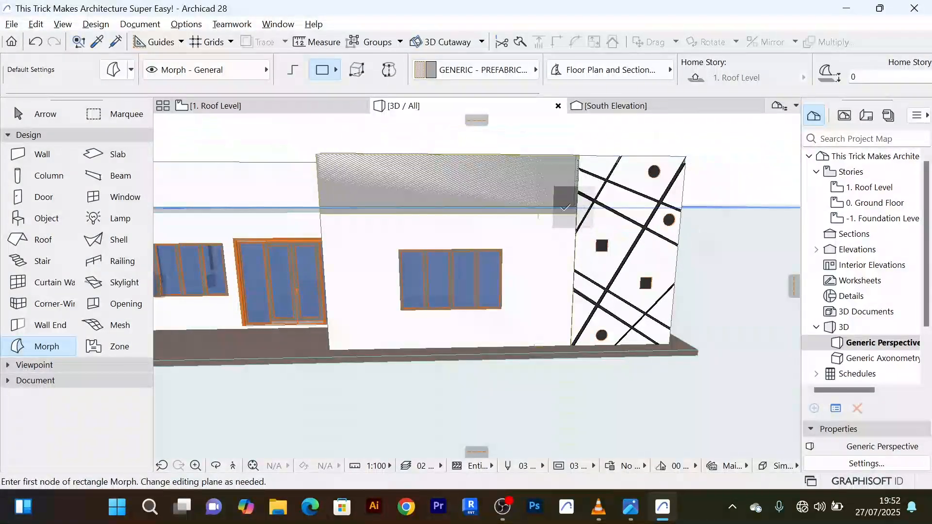
{"action": "left_click", "coordinate": [45, 117]}
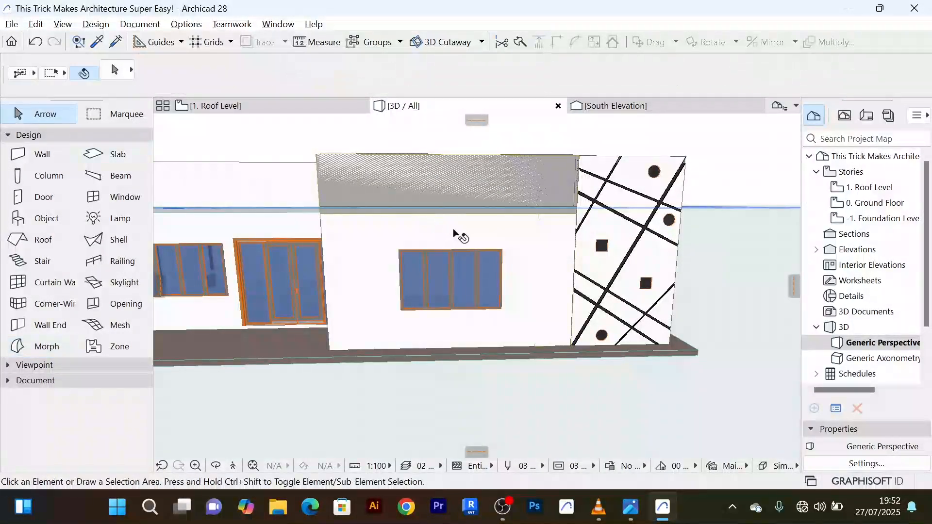
Extrude the rectangular morph on the projecting wall's parapet band outward from the wall face with Push/Pull, entering the distance numerically
{"action": "left_click", "coordinate": [360, 198]}
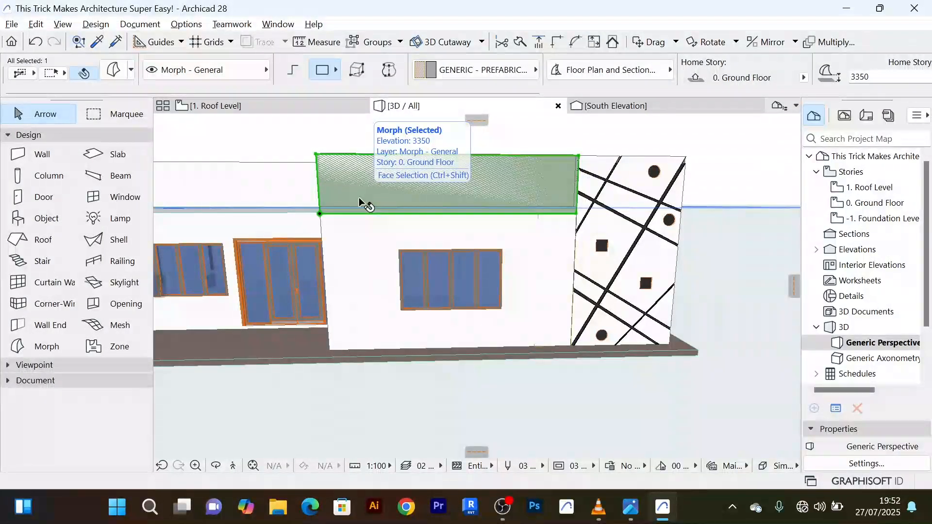
{"action": "left_click", "coordinate": [359, 198]}
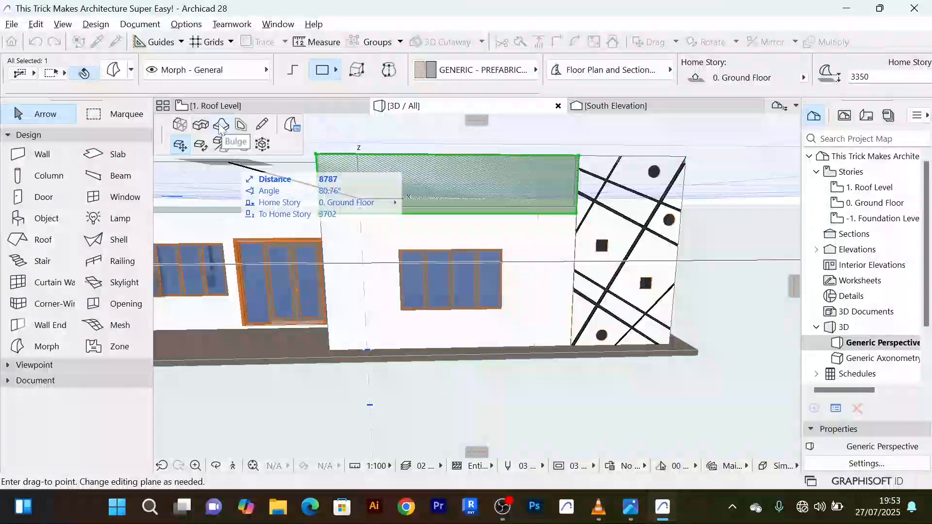
{"action": "left_click", "coordinate": [181, 127]}
{"action": "left_click", "coordinate": [399, 199]}
{"action": "scroll", "coordinate": [398, 200], "scroll_direction": "down", "scroll_amount": 5}
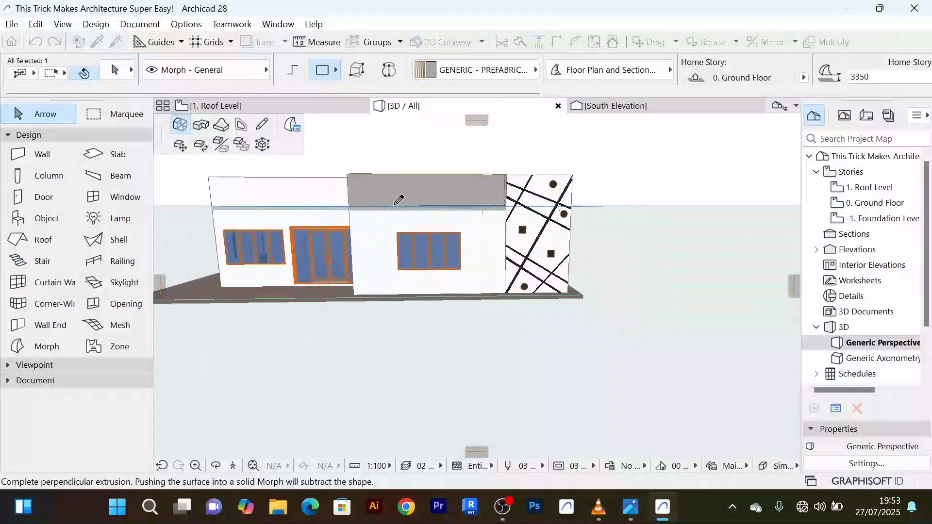
{"action": "middle_click_drag", "start_coordinate": [398, 199], "coordinate": [701, 235], "text": "shift"}
{"action": "scroll", "coordinate": [703, 250], "scroll_direction": "up", "scroll_amount": 3}
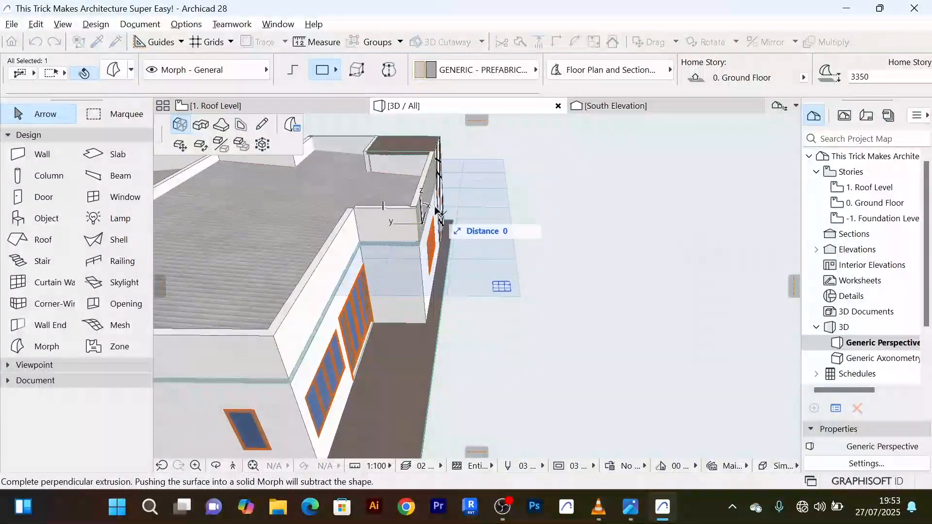
{"action": "scroll", "coordinate": [435, 208], "scroll_direction": "up", "scroll_amount": 1}
{"action": "scroll", "coordinate": [420, 200], "scroll_direction": "up", "scroll_amount": 1}
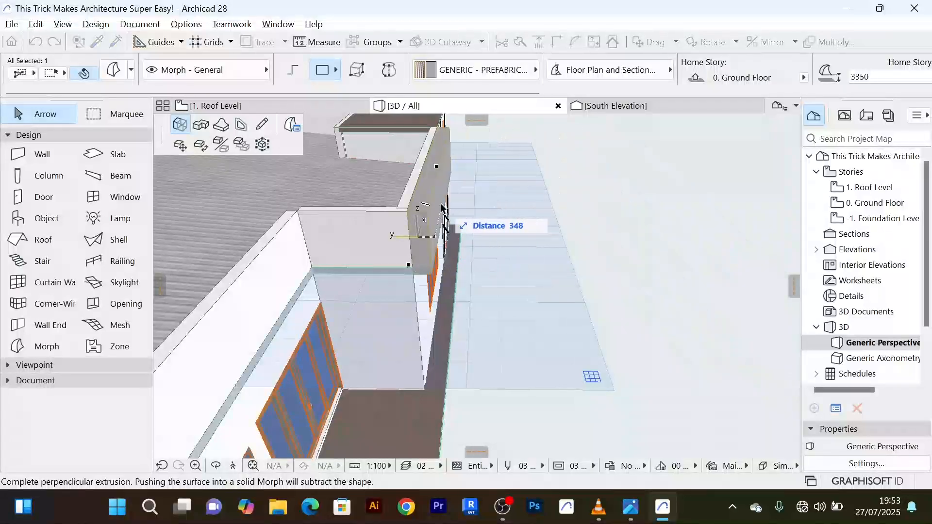
{"action": "middle_click_drag", "start_coordinate": [523, 212], "coordinate": [520, 184], "text": "shift"}
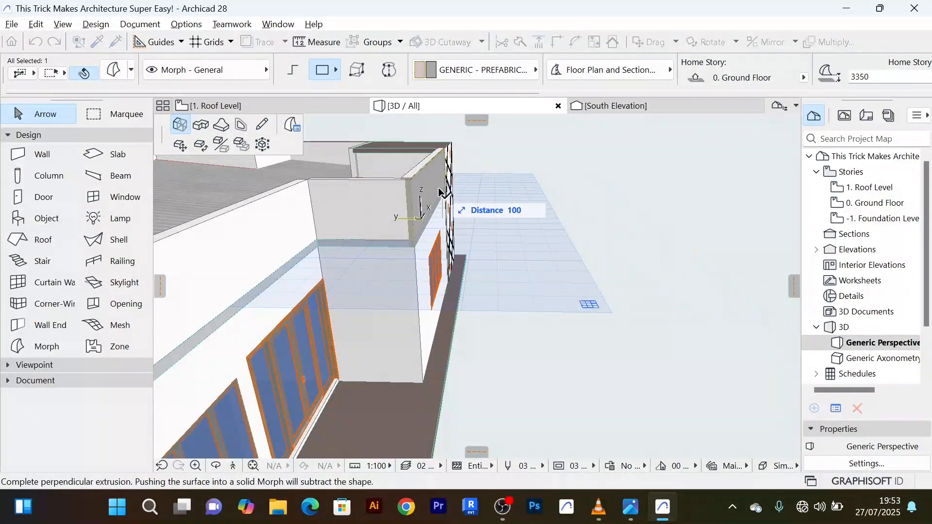
{"action": "middle_click_drag", "start_coordinate": [439, 191], "coordinate": [462, 192], "text": "shift"}
{"action": "scroll", "coordinate": [445, 189], "scroll_direction": "up", "scroll_amount": 3}
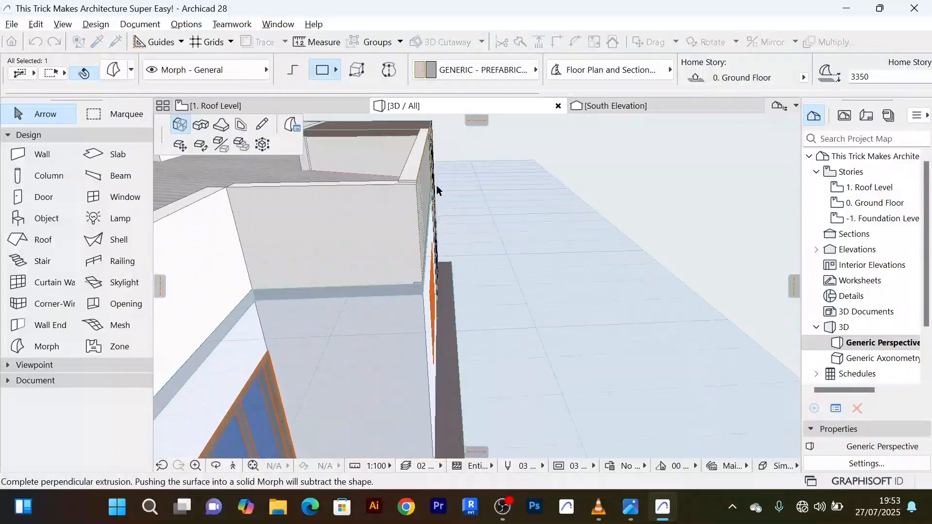
{"action": "scroll", "coordinate": [436, 186], "scroll_direction": "up", "scroll_amount": 3}
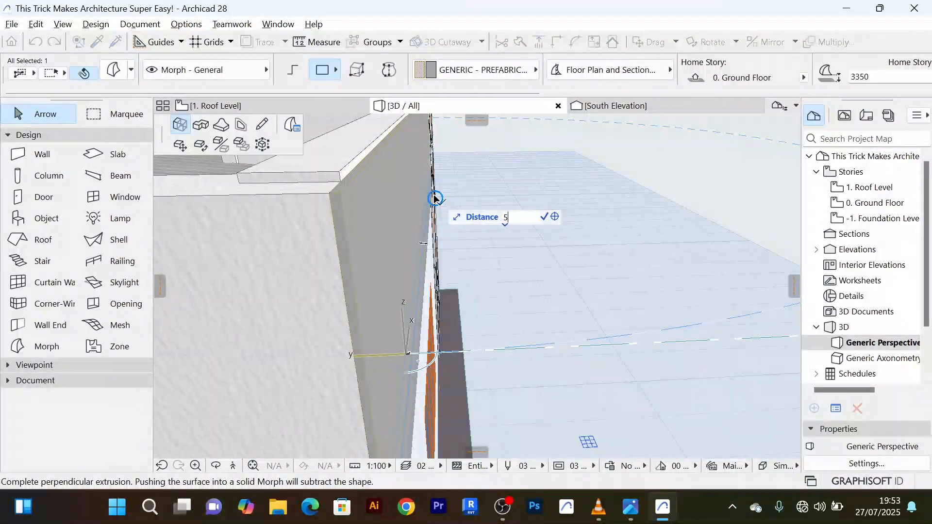
{"action": "left_click", "coordinate": [435, 198]}
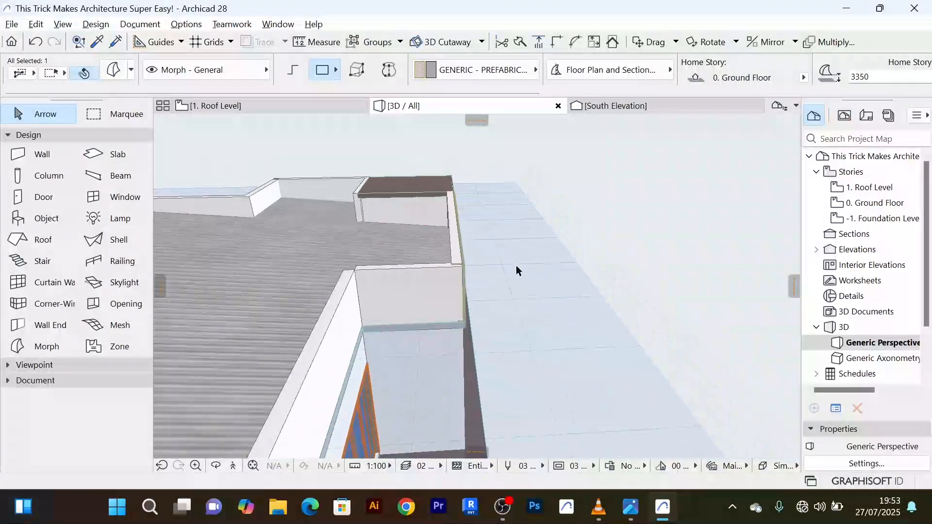
Examine the extruded parapet band from the front and where it meets the patterned panel
{"action": "middle_click_drag", "start_coordinate": [517, 267], "coordinate": [389, 245], "text": "shift"}
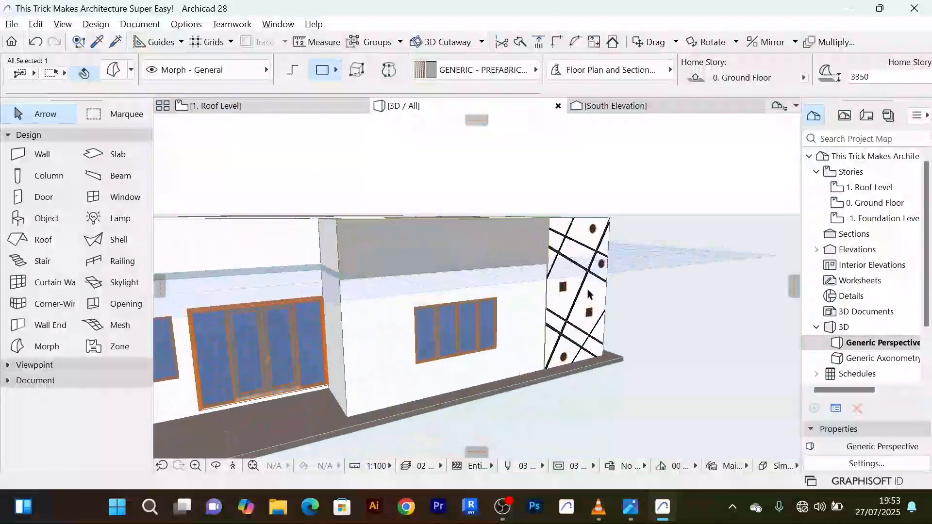
{"action": "middle_click_drag", "start_coordinate": [589, 292], "coordinate": [544, 281], "text": "shift"}
{"action": "middle_click_drag", "start_coordinate": [452, 271], "coordinate": [403, 249], "text": "shift"}
{"action": "scroll", "coordinate": [404, 244], "scroll_direction": "down", "scroll_amount": 4}
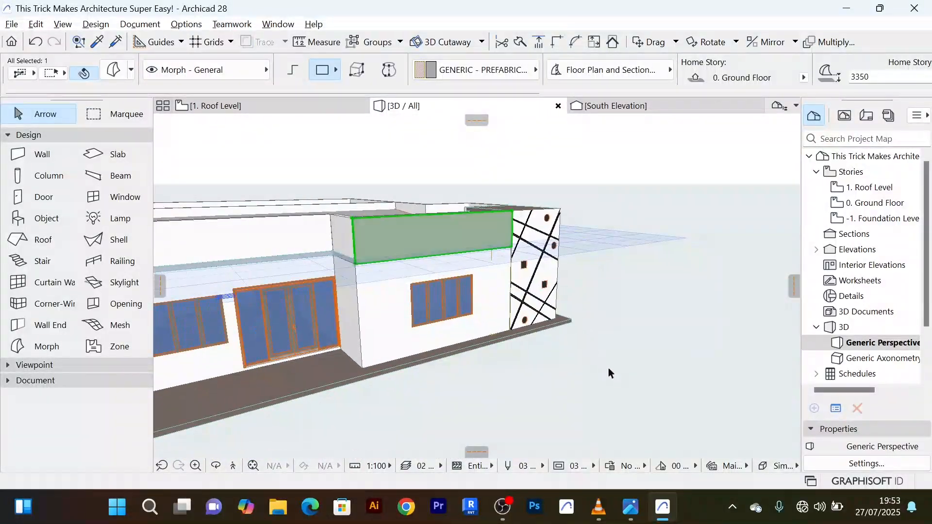
{"action": "middle_click_drag", "start_coordinate": [608, 369], "coordinate": [533, 383], "text": "shift"}
{"action": "left_click", "coordinate": [482, 407]}
{"action": "scroll", "coordinate": [528, 385], "scroll_direction": "up", "scroll_amount": 3}
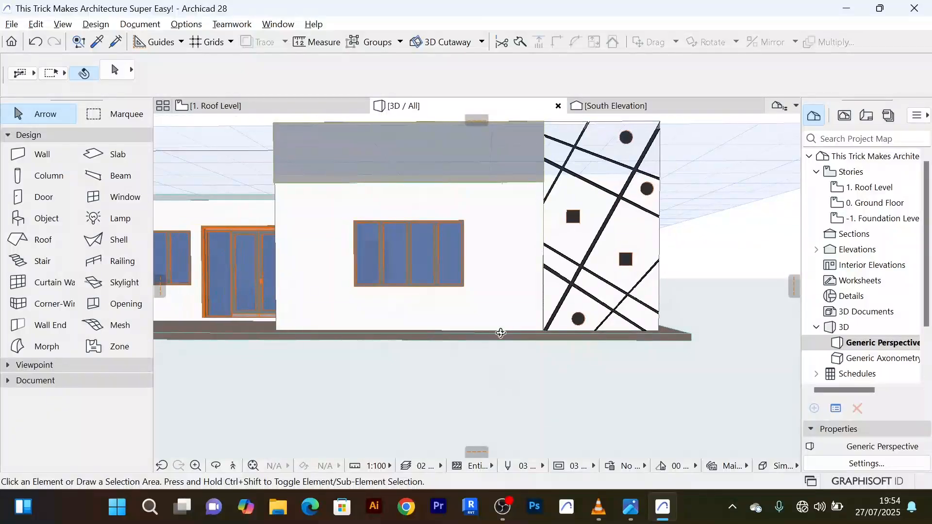
{"action": "scroll", "coordinate": [536, 166], "scroll_direction": "up", "scroll_amount": 3}
{"action": "mouse_move", "coordinate": [534, 169]}
{"action": "middle_mouse_down", "text": "shift"}
{"action": "mouse_move", "coordinate": [439, 160]}
{"action": "mouse_move", "coordinate": [483, 202]}
{"action": "mouse_move", "coordinate": [533, 181]}
{"action": "middle_mouse_up", "text": "shift"}
{"action": "scroll", "coordinate": [533, 180], "scroll_direction": "down", "scroll_amount": 3}
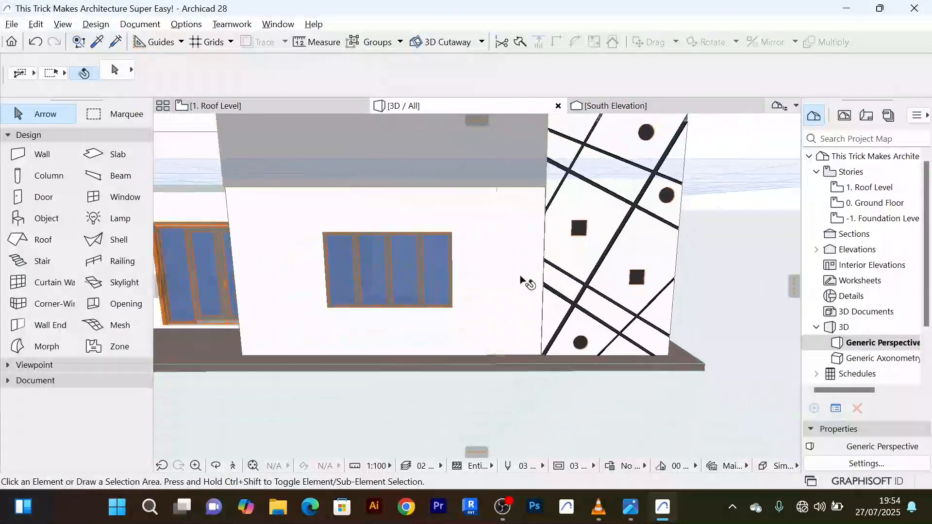
{"action": "scroll", "coordinate": [509, 259], "scroll_direction": "down", "scroll_amount": 2}
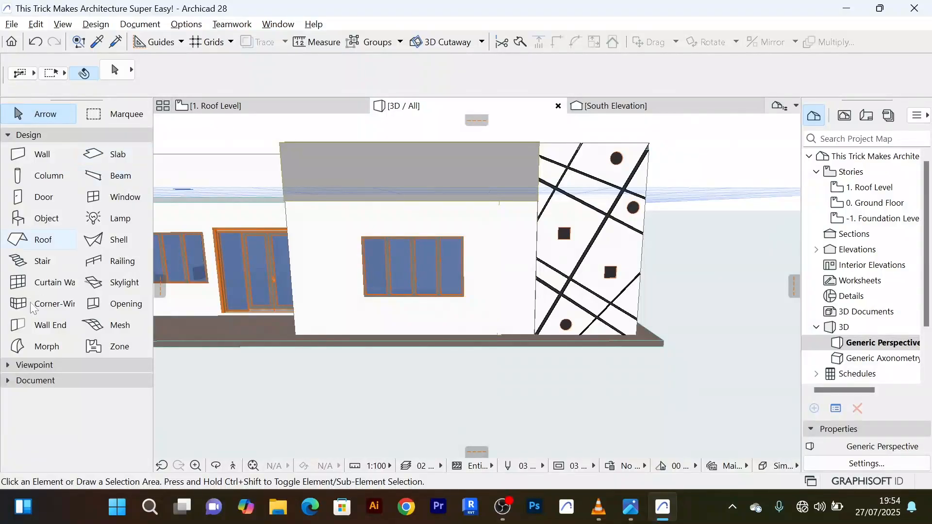
Draw a vertical rectangular morph from the parapet band's lower edge down to the wall's base corner beside the patterned panel
{"action": "left_click", "coordinate": [45, 348]}
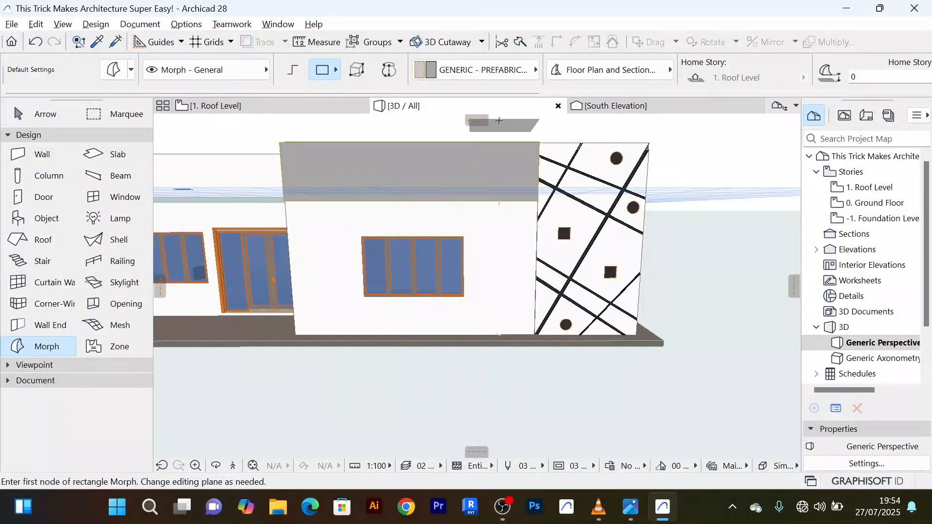
{"action": "scroll", "coordinate": [498, 201], "scroll_direction": "up", "scroll_amount": 5}
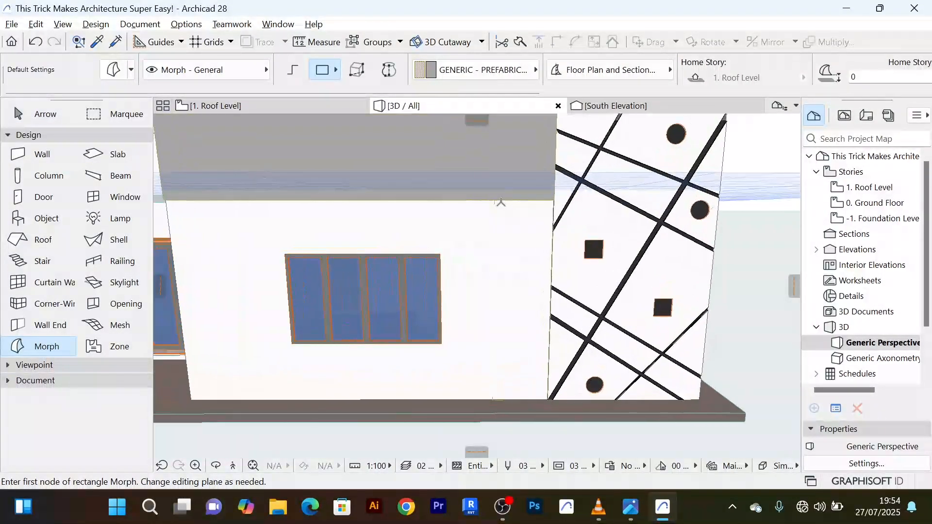
{"action": "scroll", "coordinate": [499, 201], "scroll_direction": "up", "scroll_amount": 1}
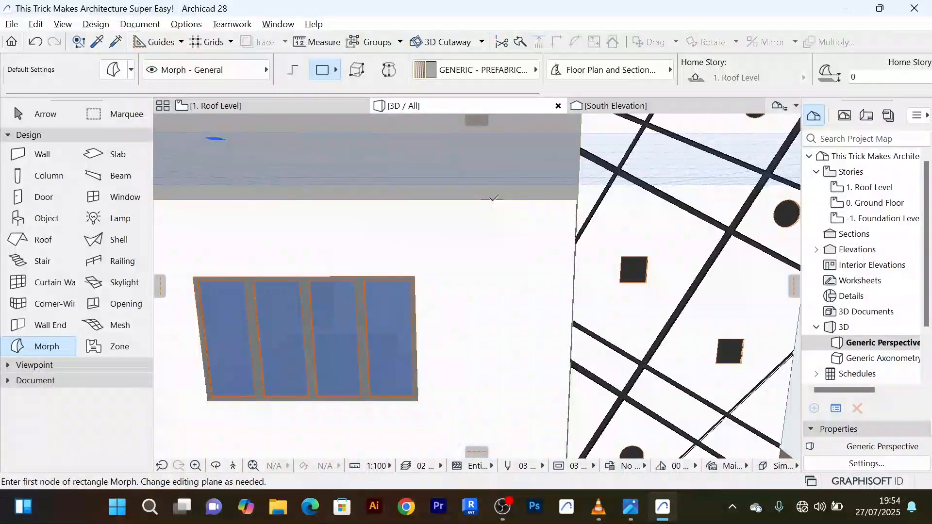
{"action": "left_click", "coordinate": [492, 200]}
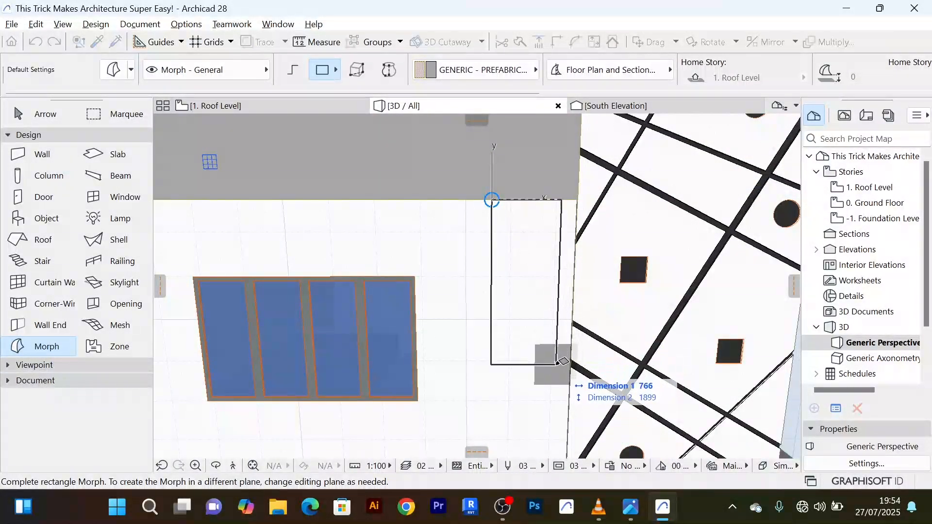
{"action": "middle_click_drag", "start_coordinate": [551, 358], "coordinate": [520, 154]}
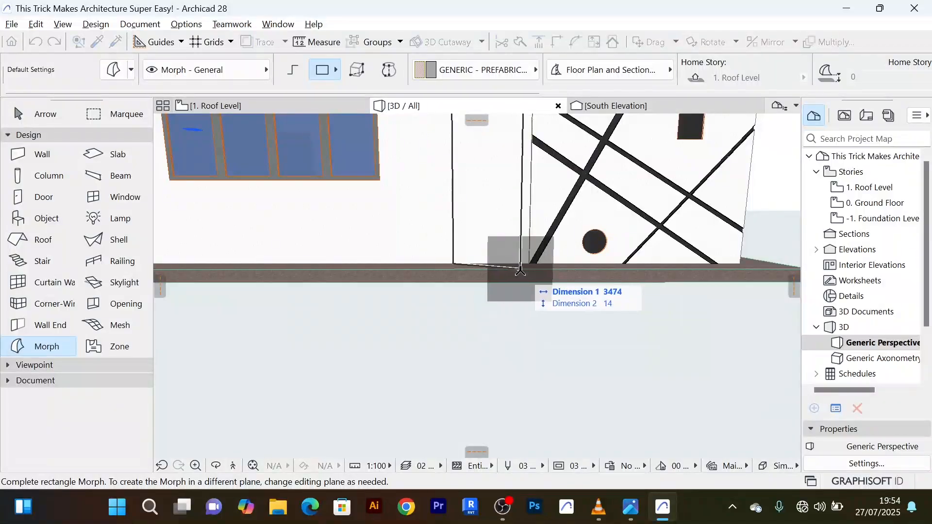
{"action": "scroll", "coordinate": [533, 264], "scroll_direction": "up", "scroll_amount": 2}
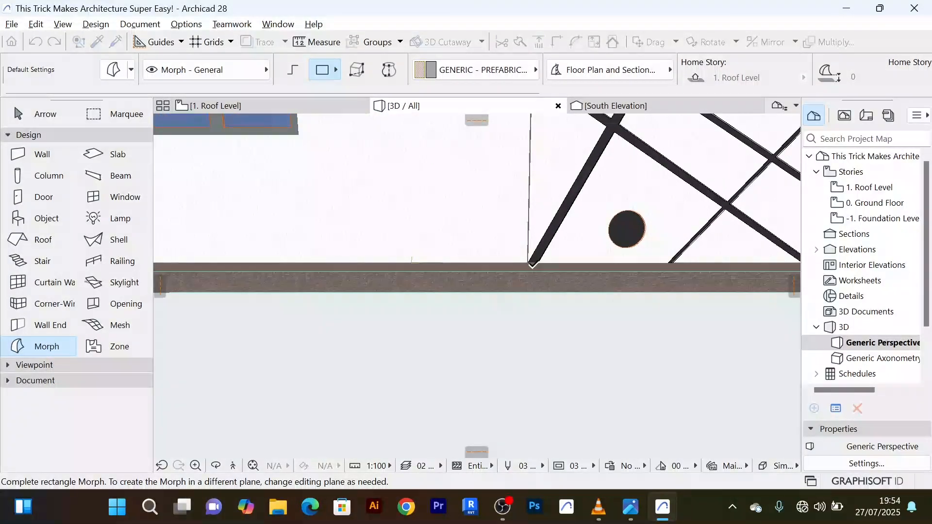
{"action": "left_click", "coordinate": [533, 263]}
{"action": "scroll", "coordinate": [527, 274], "scroll_direction": "down", "scroll_amount": 5}
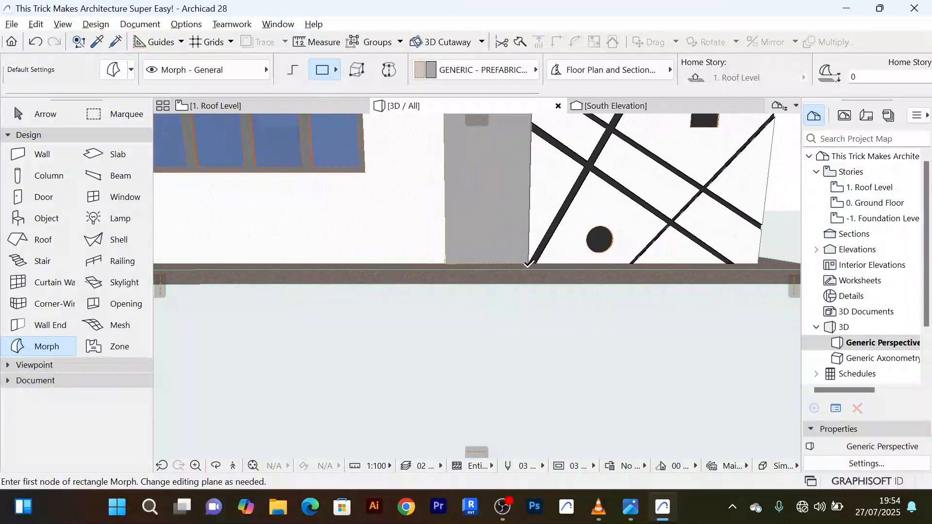
{"action": "scroll", "coordinate": [523, 286], "scroll_direction": "down", "scroll_amount": 3}
Extrude the vertical morph strip beside the patterned panel outward by 50 with Push/Pull
{"action": "middle_click_drag", "start_coordinate": [521, 293], "coordinate": [691, 305], "text": "shift"}
{"action": "left_click", "coordinate": [58, 110]}
{"action": "scroll", "coordinate": [556, 284], "scroll_direction": "up", "scroll_amount": 5}
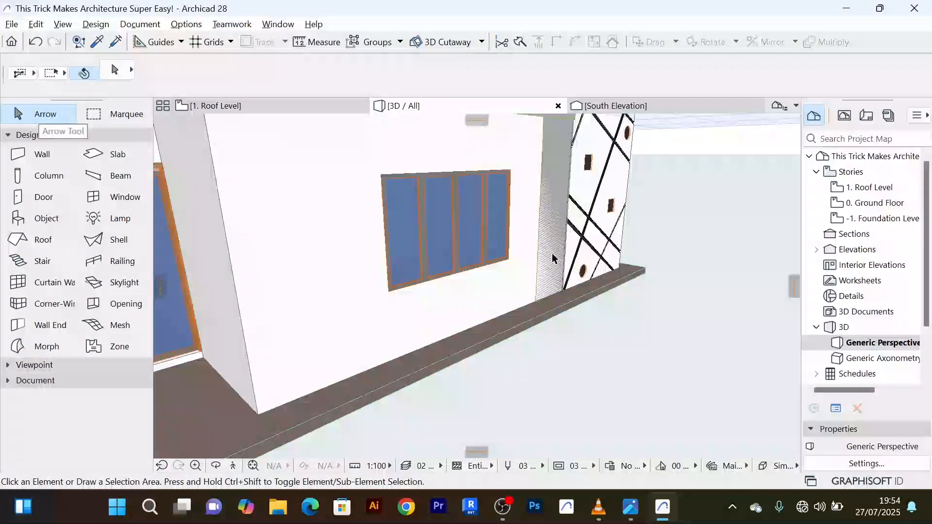
{"action": "left_click", "coordinate": [558, 172]}
{"action": "scroll", "coordinate": [561, 218], "scroll_direction": "down", "scroll_amount": 3}
{"action": "middle_click_drag", "start_coordinate": [559, 240], "coordinate": [617, 256], "text": "shift"}
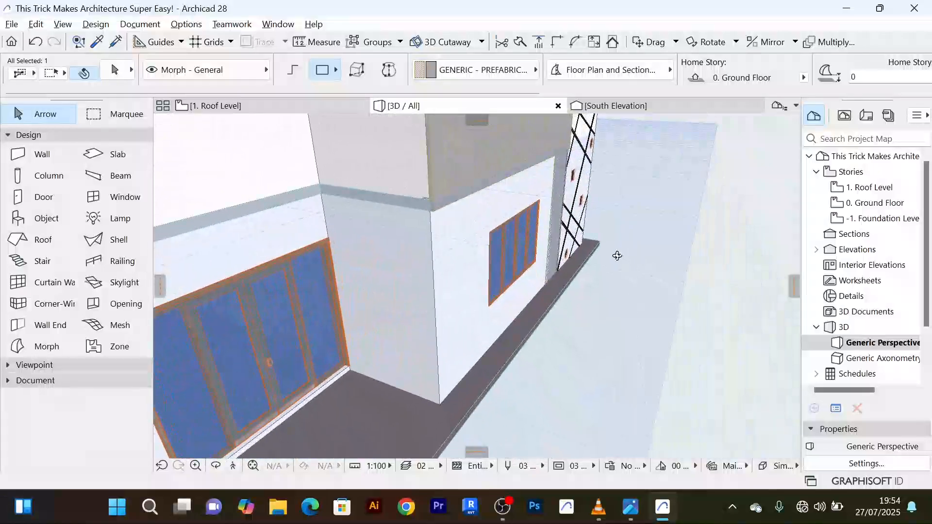
{"action": "middle_click_drag", "start_coordinate": [592, 202], "coordinate": [585, 205], "text": "shift"}
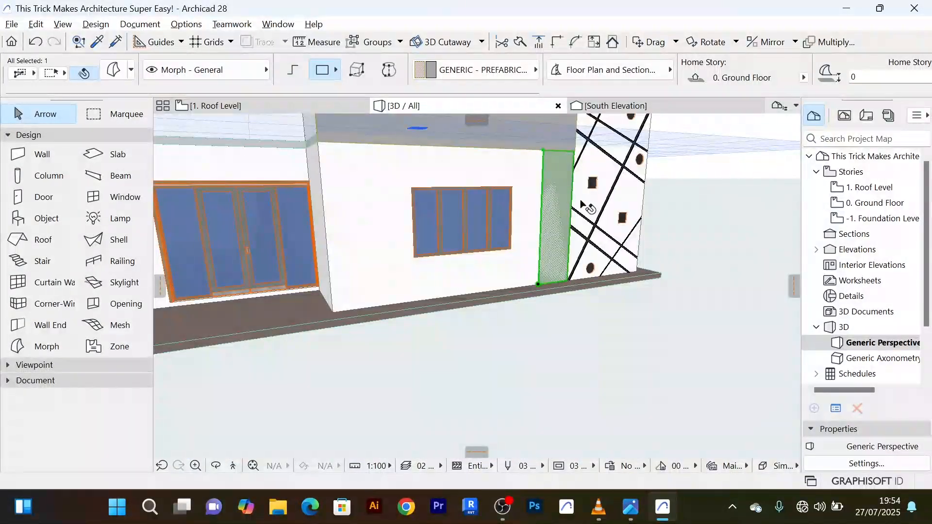
{"action": "left_click", "coordinate": [561, 171]}
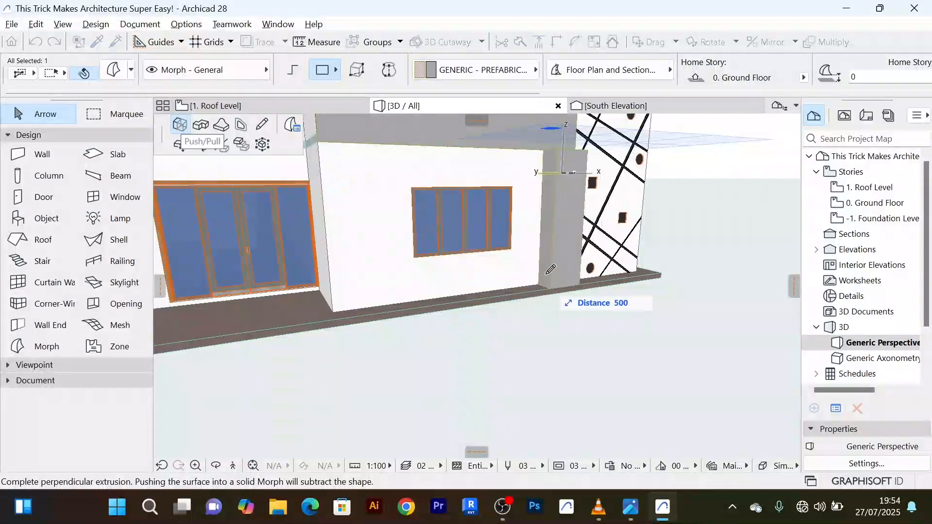
{"action": "middle_click_drag", "start_coordinate": [607, 272], "coordinate": [708, 276], "text": "shift"}
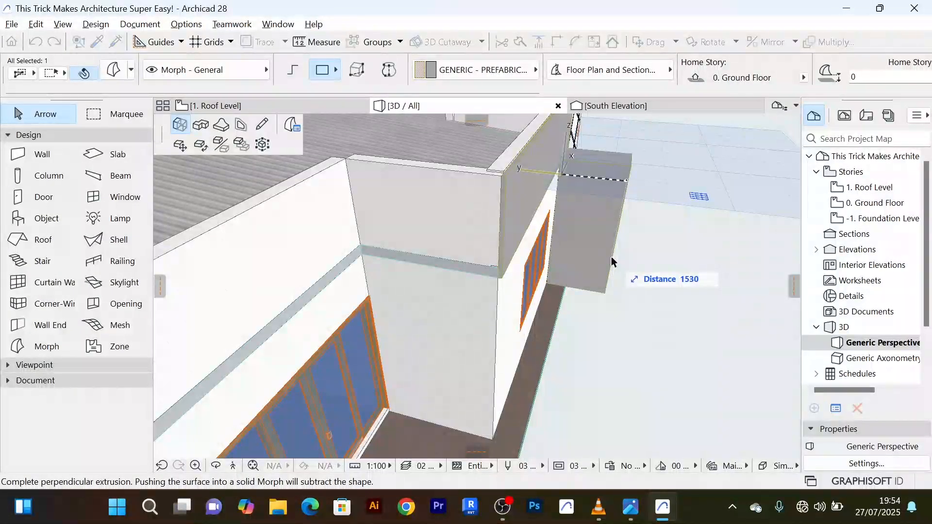
{"action": "type", "text": "50"}
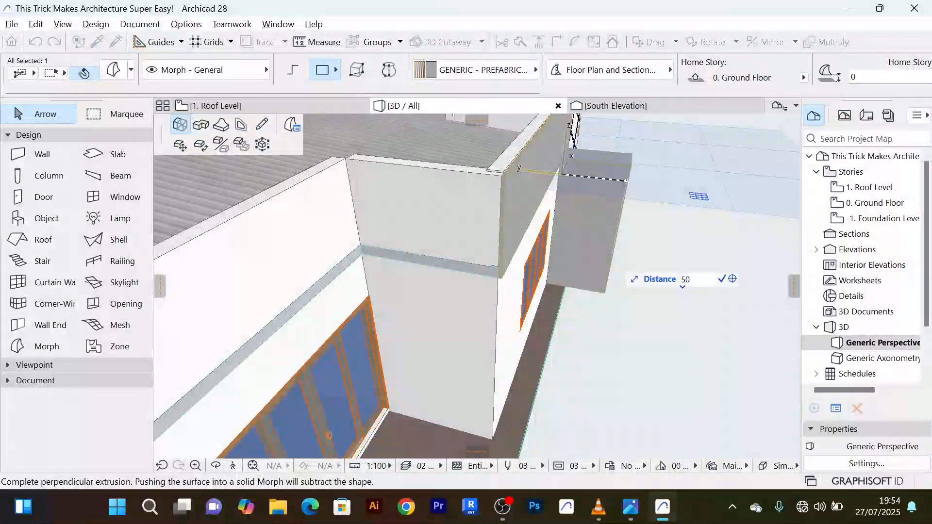
{"action": "key", "text": "Return"}
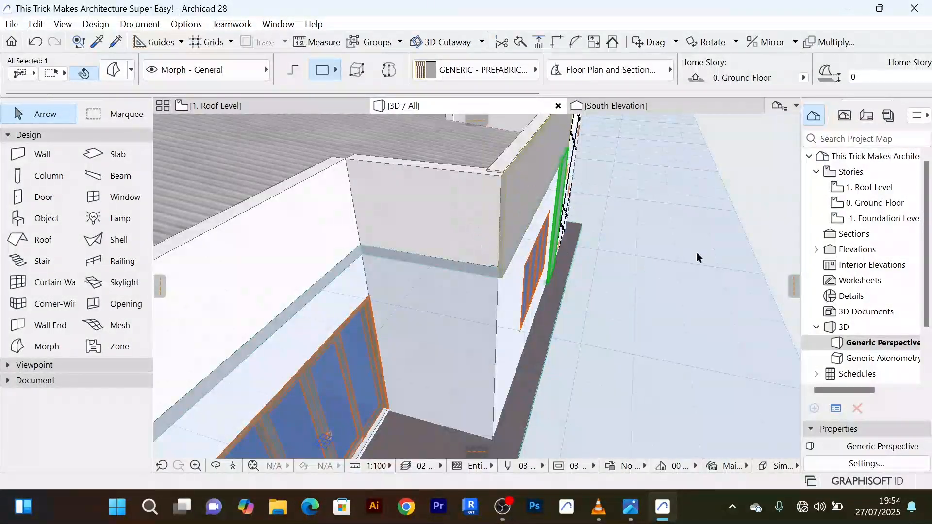
Override the surface of the vertical morph strip beside the patterned panel with Paint - Glossy White, checking the reference render
{"action": "middle_click_drag", "start_coordinate": [673, 222], "coordinate": [388, 217], "text": "shift"}
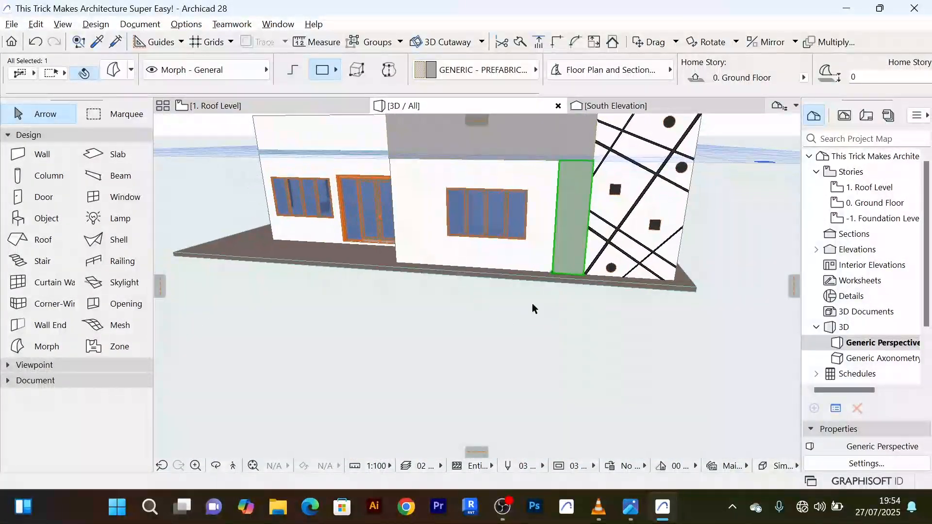
{"action": "scroll", "coordinate": [539, 313], "scroll_direction": "down", "scroll_amount": 2}
{"action": "scroll", "coordinate": [573, 318], "scroll_direction": "up", "scroll_amount": 4}
{"action": "left_click", "coordinate": [556, 318]}
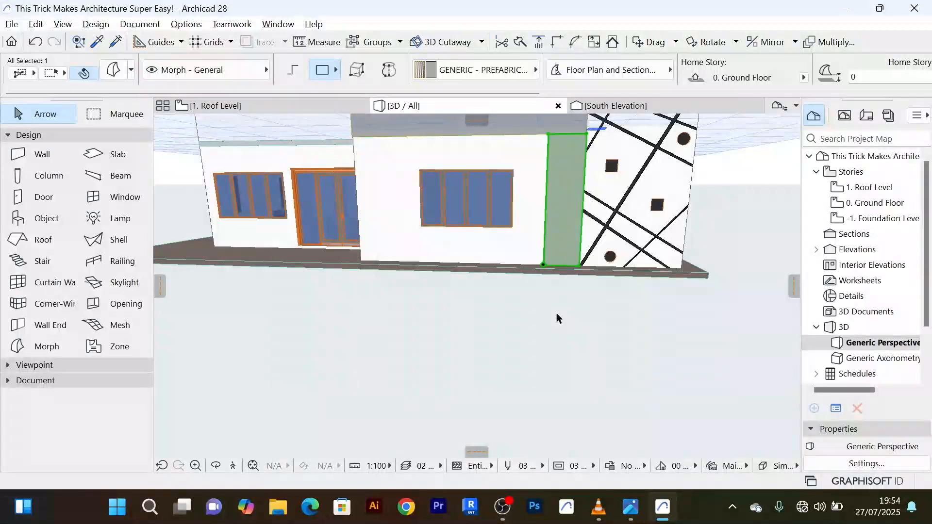
{"action": "key", "text": "ctrl+t"}
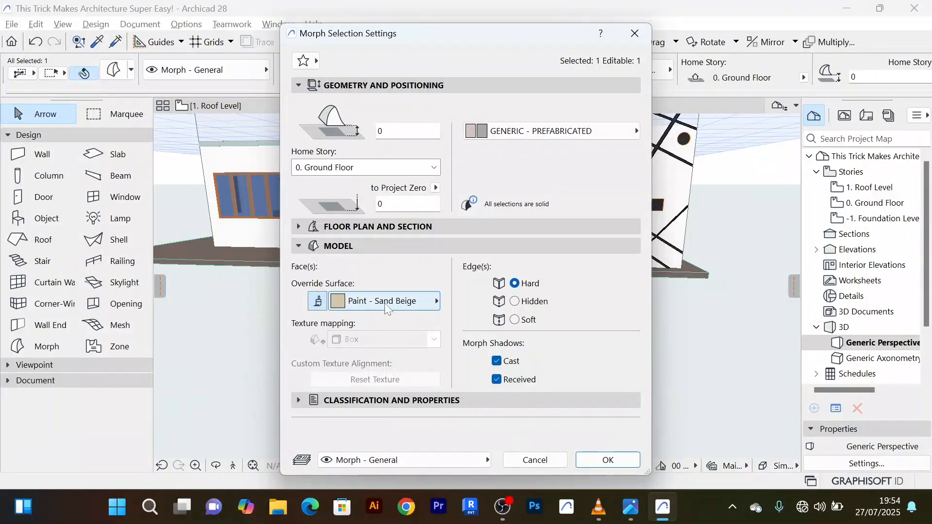
{"action": "left_click", "coordinate": [438, 303]}
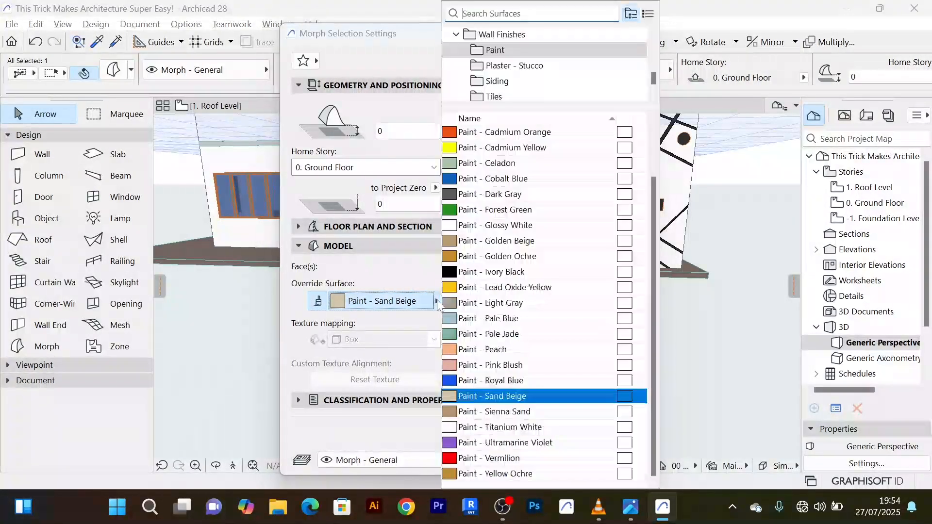
{"action": "left_click", "coordinate": [501, 226]}
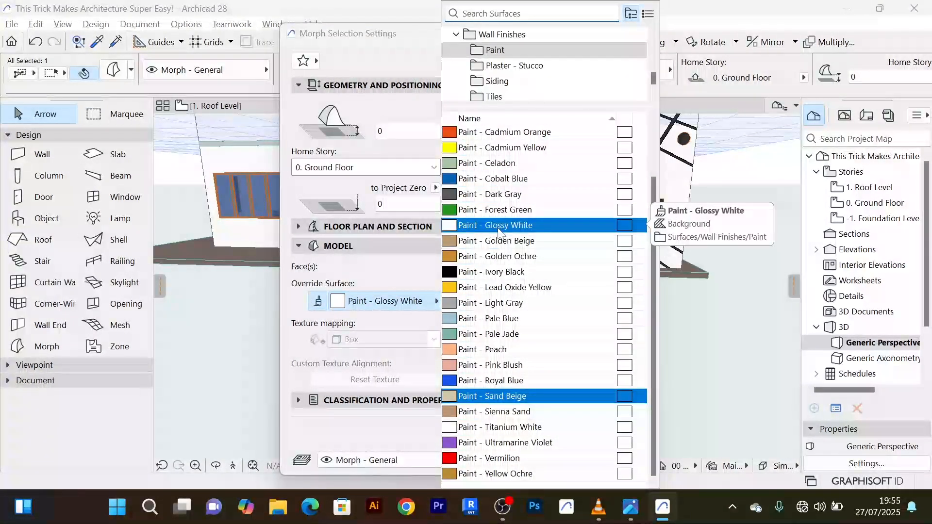
{"action": "left_click", "coordinate": [500, 231]}
{"action": "mouse_move", "coordinate": [630, 506]}
{"action": "left_click", "coordinate": [632, 417]}
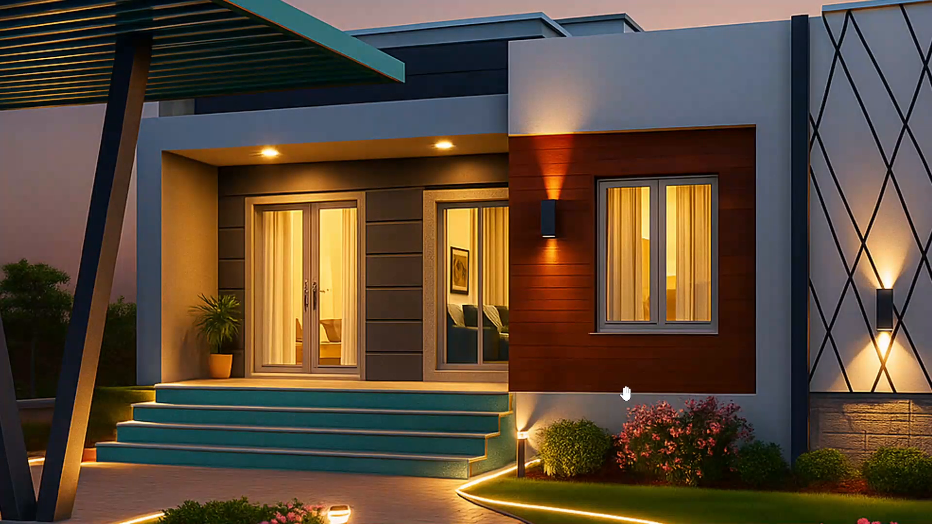
{"action": "key", "text": "alt+Tab"}
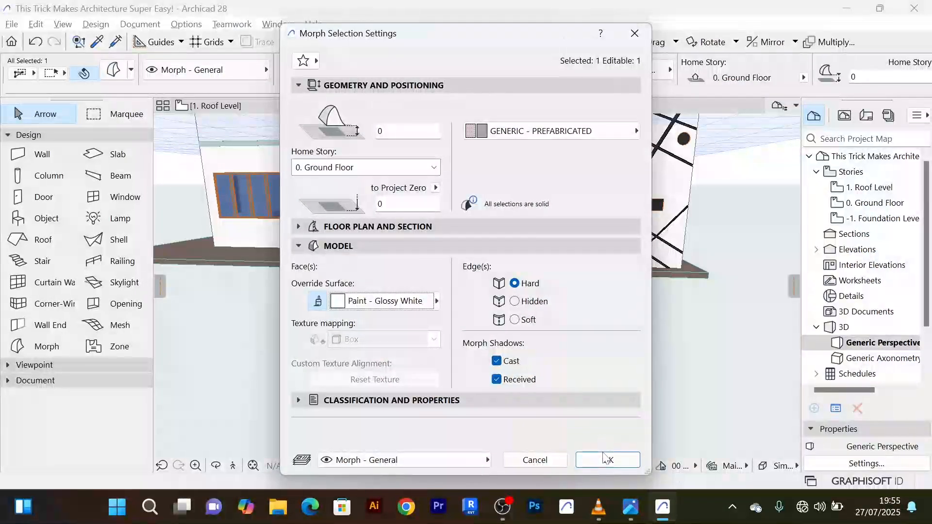
{"action": "left_click", "coordinate": [607, 460]}
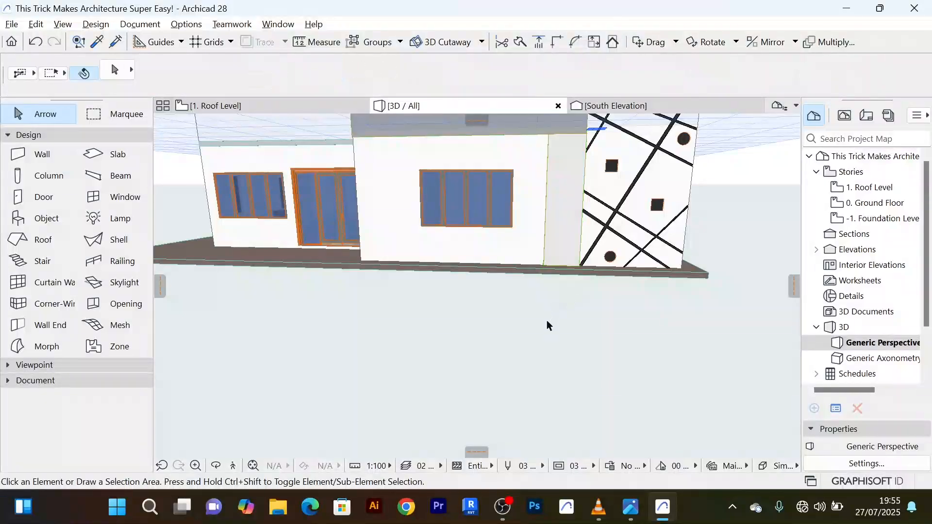
Override the surface of the projecting wall's parapet band morph with Paint - Glossy White
{"action": "middle_click_drag", "start_coordinate": [546, 324], "coordinate": [578, 421], "text": "shift"}
{"action": "left_click", "coordinate": [585, 268]}
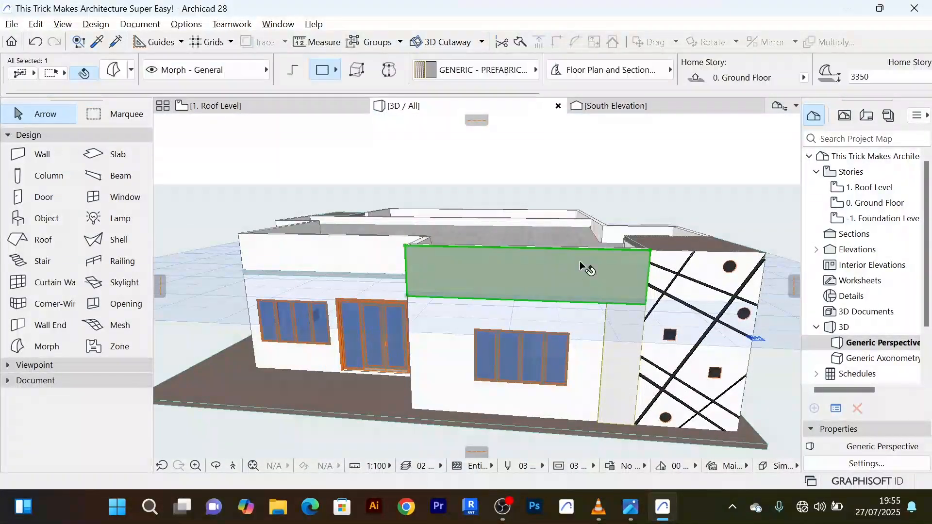
{"action": "key", "text": "ctrl+t"}
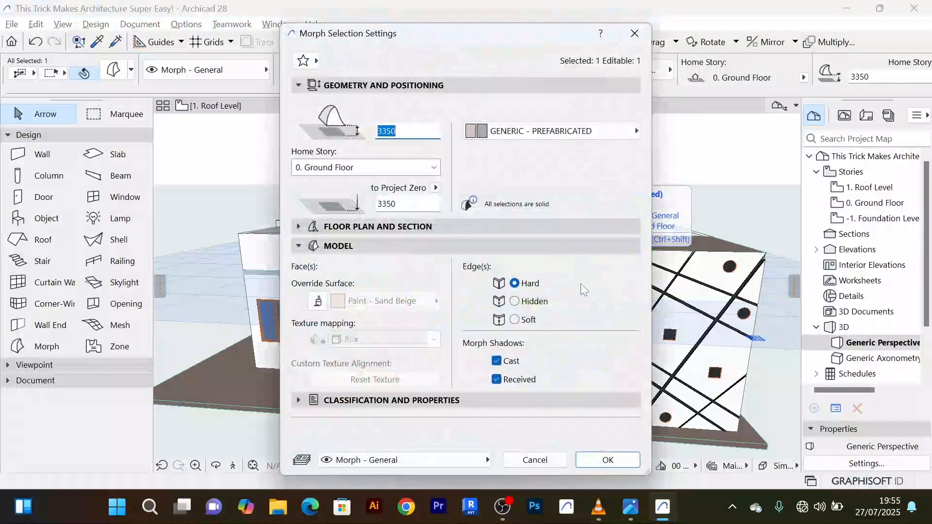
{"action": "left_click", "coordinate": [440, 302]}
{"action": "left_click", "coordinate": [502, 226]}
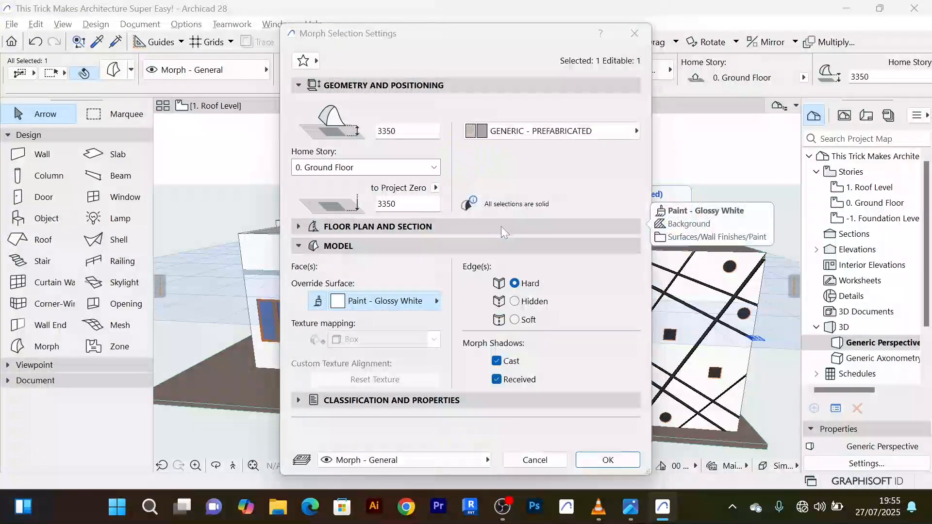
{"action": "left_click", "coordinate": [608, 462]}
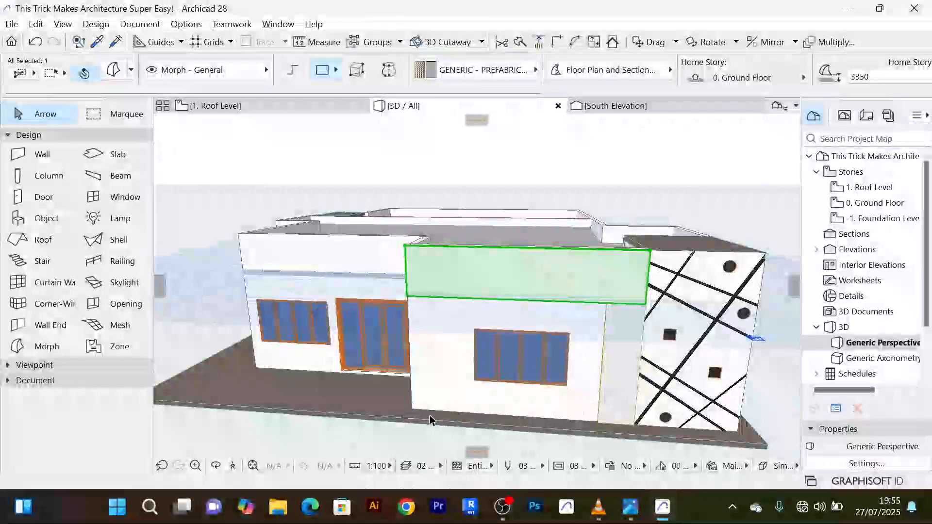
{"action": "scroll", "coordinate": [431, 420], "scroll_direction": "down", "scroll_amount": 2}
{"action": "middle_click_drag", "start_coordinate": [431, 374], "coordinate": [478, 335], "text": "shift"}
{"action": "middle_click_drag", "start_coordinate": [491, 413], "coordinate": [483, 377], "text": "shift"}
{"action": "left_click", "coordinate": [507, 401]}
Override the outer surface of the projecting front wall around the window with Wood - Mahogany Horizontal, matching the reference render
{"action": "scroll", "coordinate": [515, 402], "scroll_direction": "up", "scroll_amount": 3}
{"action": "scroll", "coordinate": [469, 386], "scroll_direction": "up", "scroll_amount": 3}
{"action": "scroll", "coordinate": [557, 390], "scroll_direction": "up", "scroll_amount": 3}
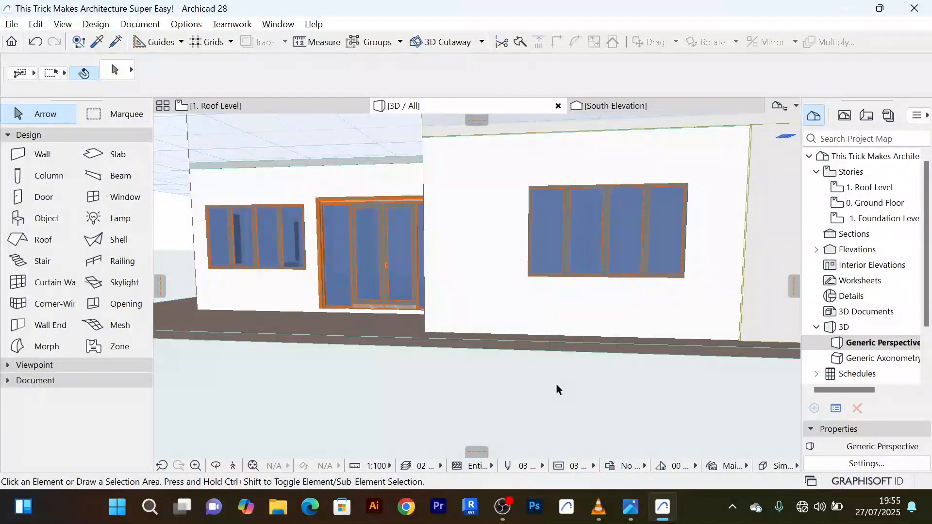
{"action": "left_click", "coordinate": [482, 228]}
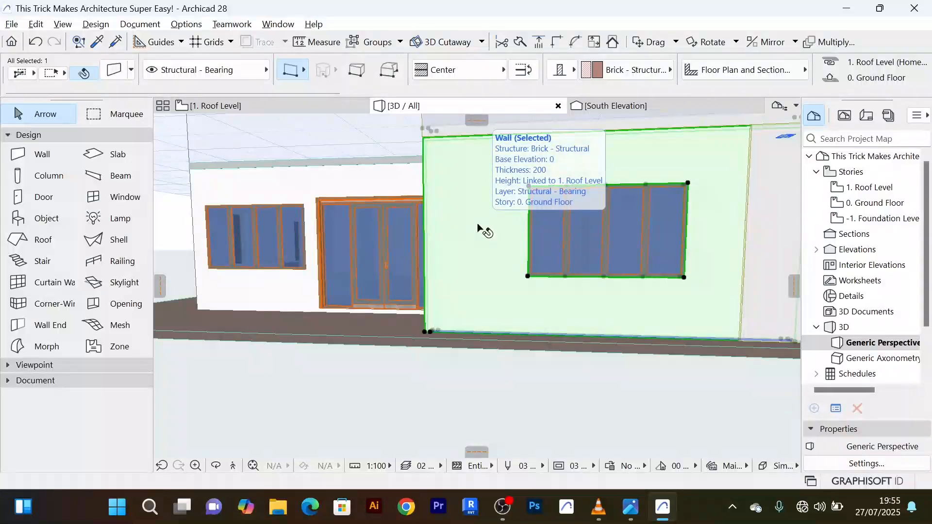
{"action": "key", "text": "alt+Tab"}
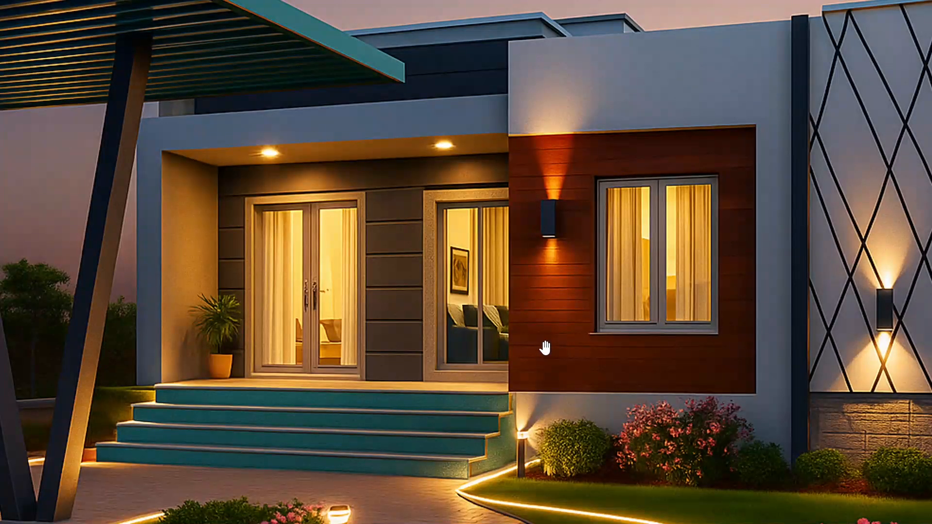
{"action": "key", "text": "alt+Tab"}
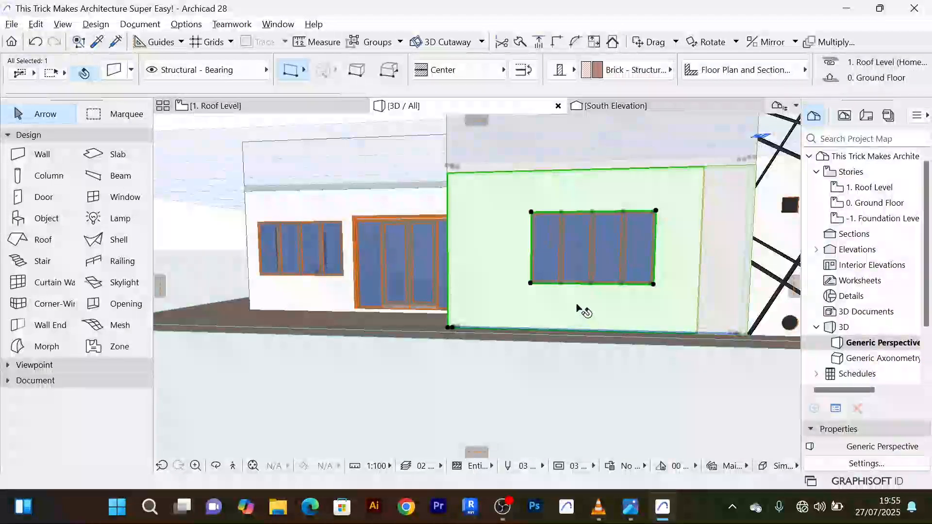
{"action": "double_click", "coordinate": [577, 305]}
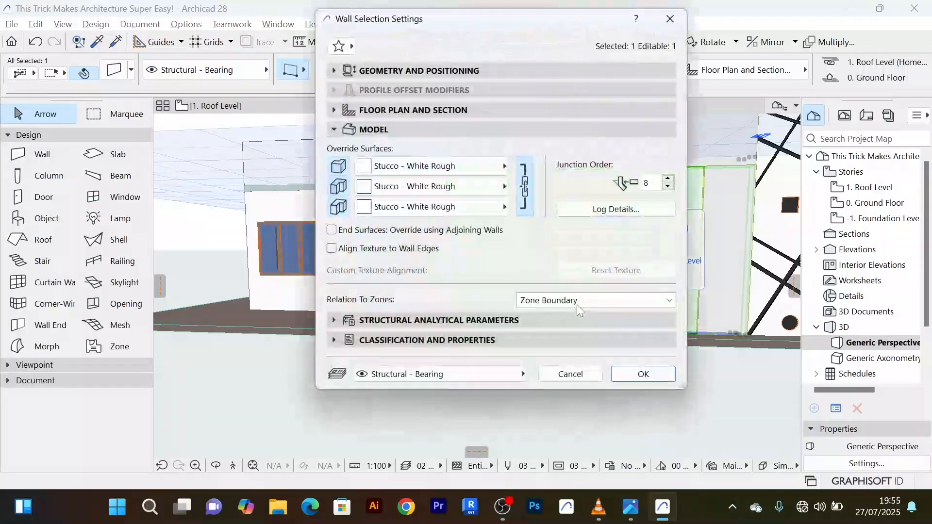
{"action": "left_click", "coordinate": [505, 167]}
{"action": "type", "text": "wood"}
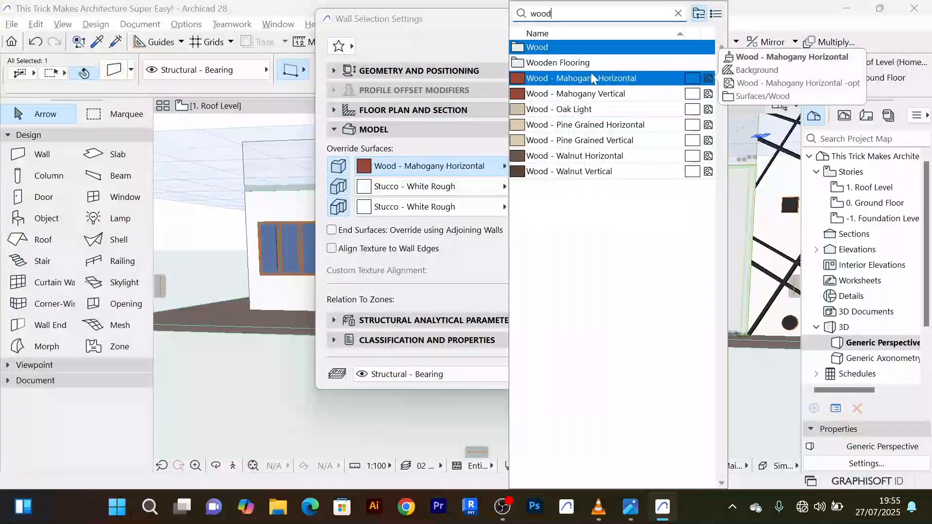
{"action": "left_click", "coordinate": [590, 78]}
{"action": "left_click", "coordinate": [643, 374]}
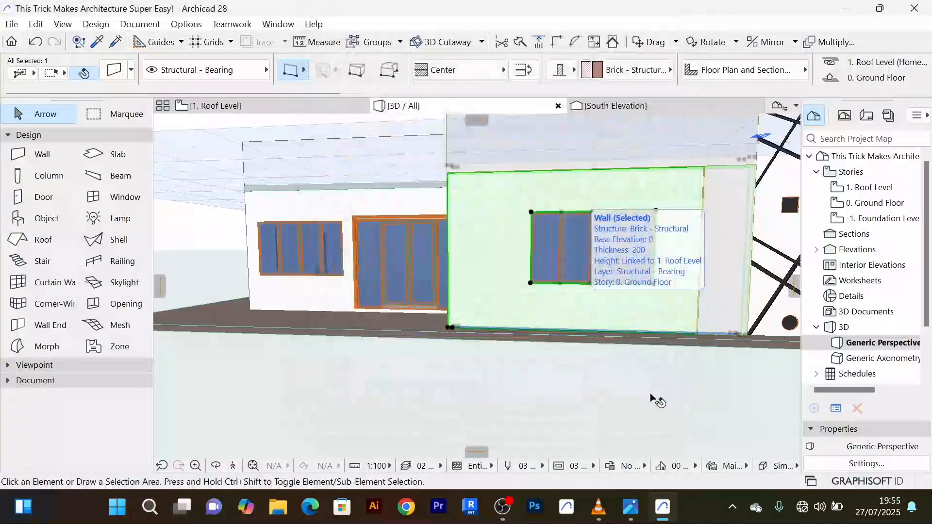
{"action": "left_click", "coordinate": [626, 408]}
{"action": "scroll", "coordinate": [620, 398], "scroll_direction": "down", "scroll_amount": 2}
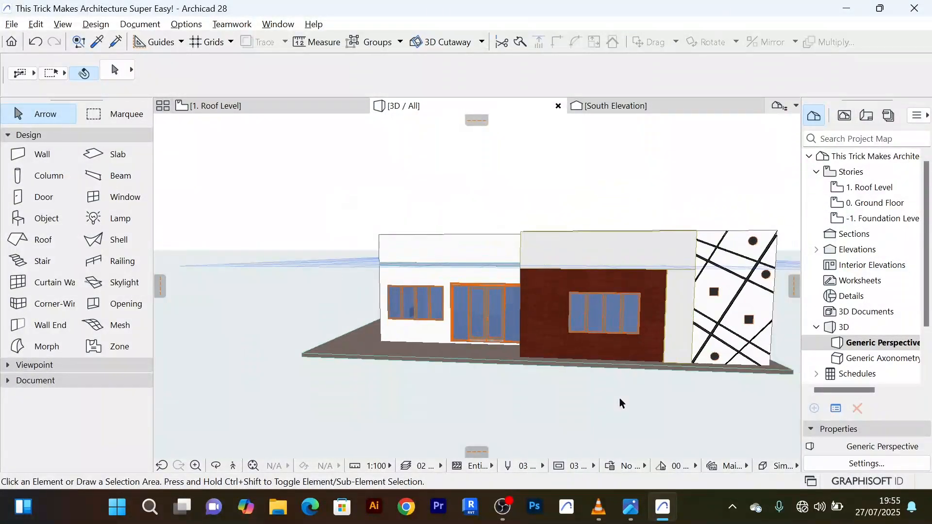
{"action": "mouse_move", "coordinate": [620, 399]}
{"action": "middle_mouse_down", "text": "shift"}
{"action": "mouse_move", "coordinate": [655, 400]}
{"action": "mouse_move", "coordinate": [617, 405]}
{"action": "middle_mouse_up", "text": "shift"}
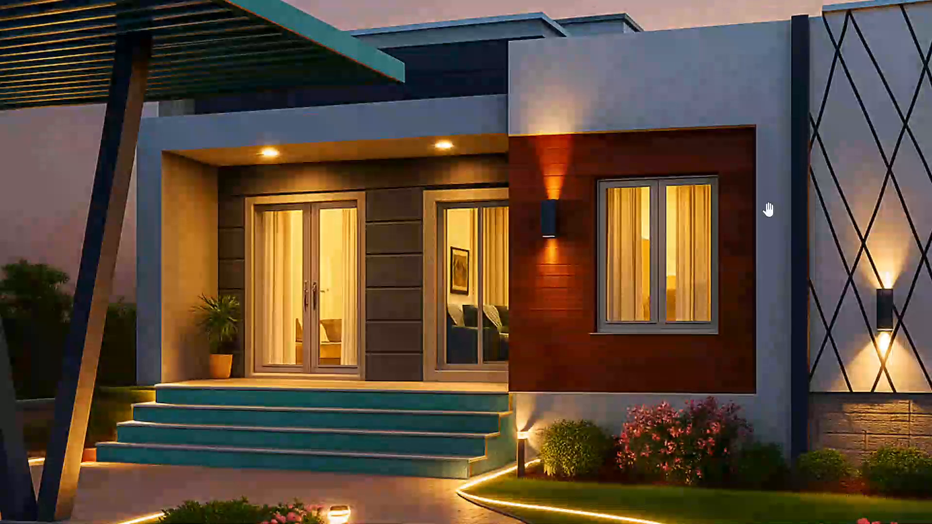
Draw a narrow vertical rectangular morph about 268 by 4700 from the parapet's top to the base, where the white strip meets the patterned panel
{"action": "key", "text": "alt+Tab"}
{"action": "middle_click_drag", "start_coordinate": [641, 426], "coordinate": [528, 386], "text": "shift"}
{"action": "scroll", "coordinate": [422, 242], "scroll_direction": "up", "scroll_amount": 3}
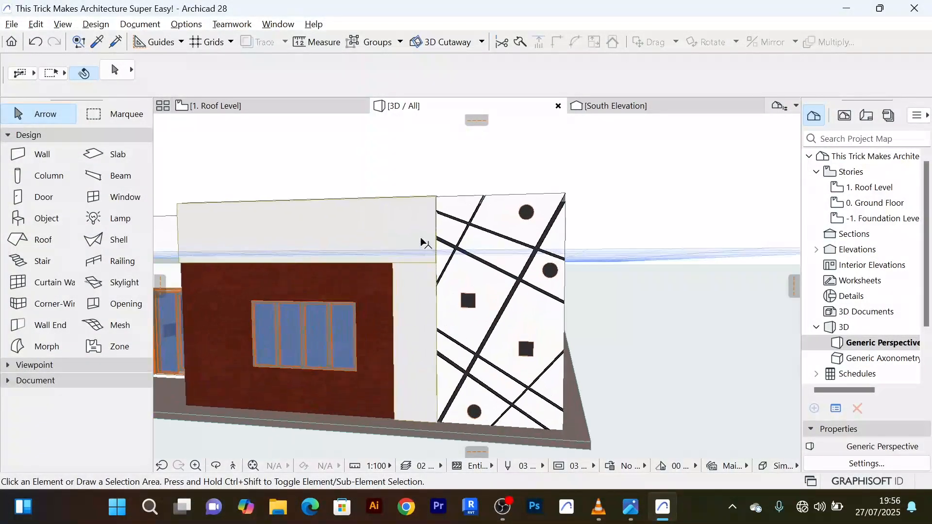
{"action": "scroll", "coordinate": [416, 343], "scroll_direction": "down", "scroll_amount": 2}
{"action": "middle_click_drag", "start_coordinate": [417, 336], "coordinate": [440, 314]}
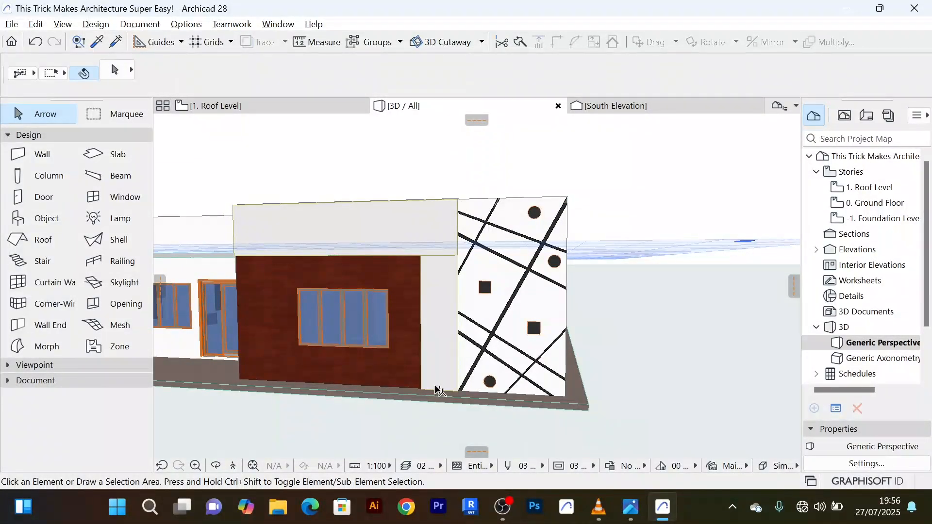
{"action": "scroll", "coordinate": [423, 225], "scroll_direction": "up", "scroll_amount": 1}
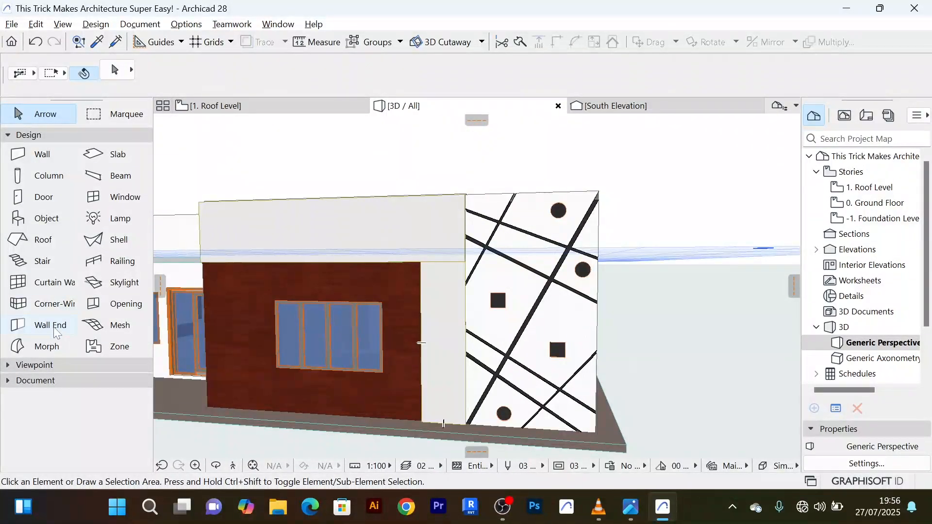
{"action": "left_click", "coordinate": [53, 351]}
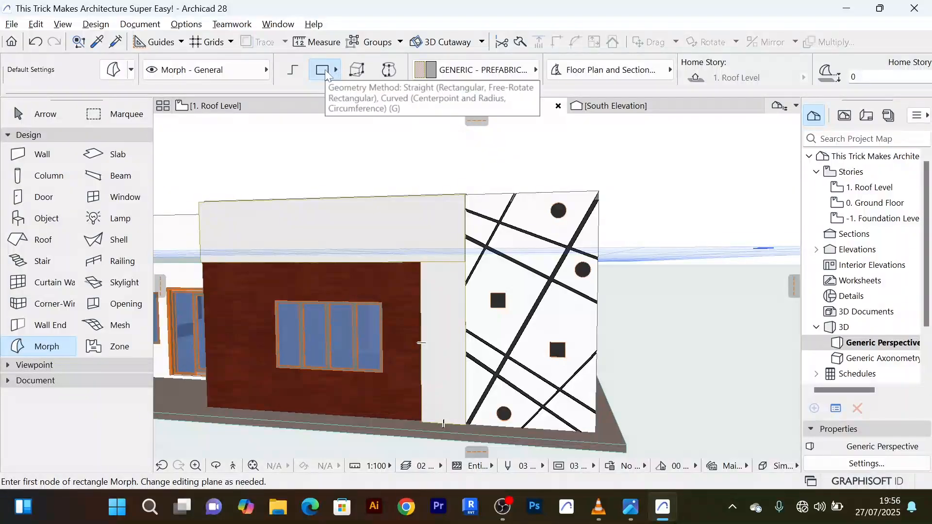
{"action": "scroll", "coordinate": [454, 181], "scroll_direction": "up", "scroll_amount": 3}
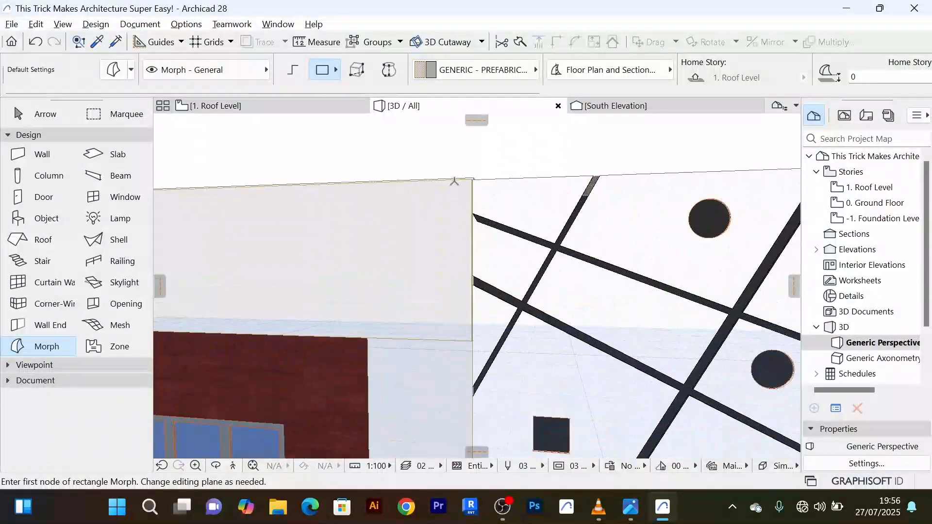
{"action": "left_click", "coordinate": [451, 180]}
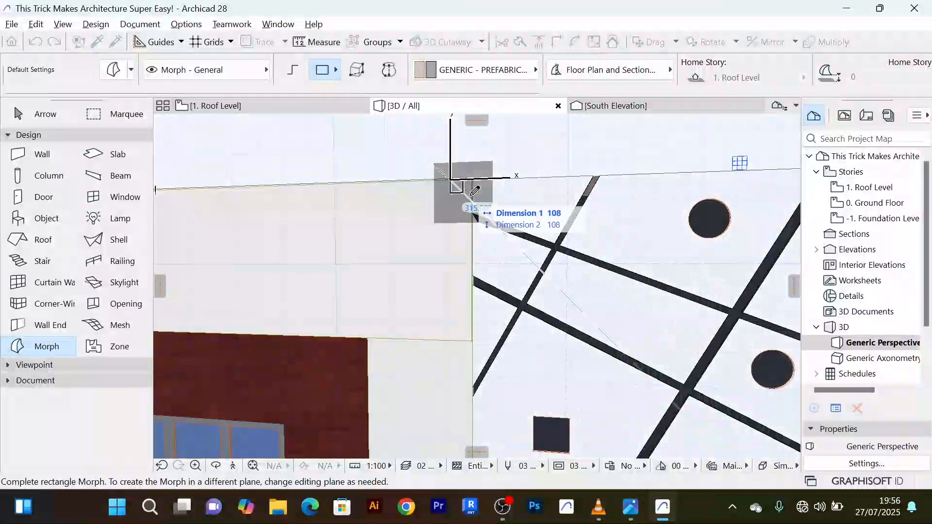
{"action": "scroll", "coordinate": [480, 262], "scroll_direction": "down", "scroll_amount": 4}
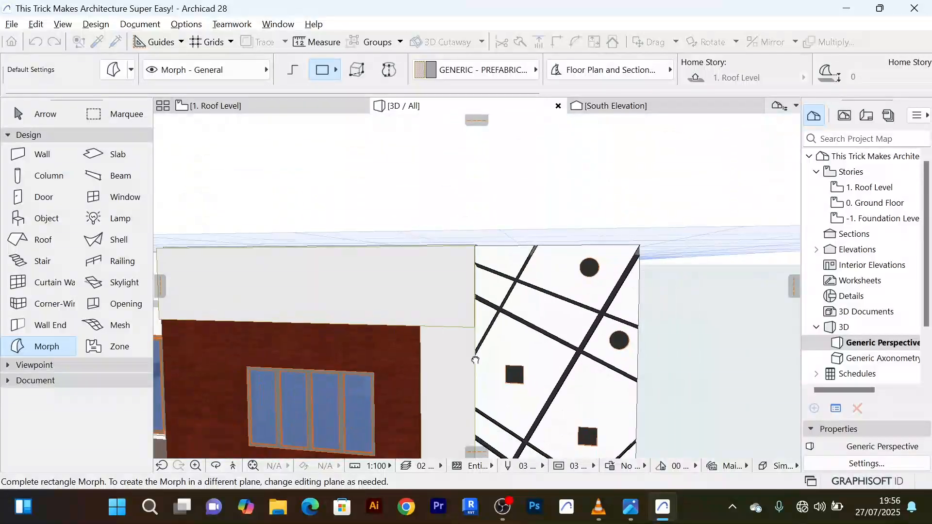
{"action": "middle_click_drag", "start_coordinate": [474, 358], "coordinate": [467, 184]}
{"action": "scroll", "coordinate": [475, 315], "scroll_direction": "up", "scroll_amount": 4}
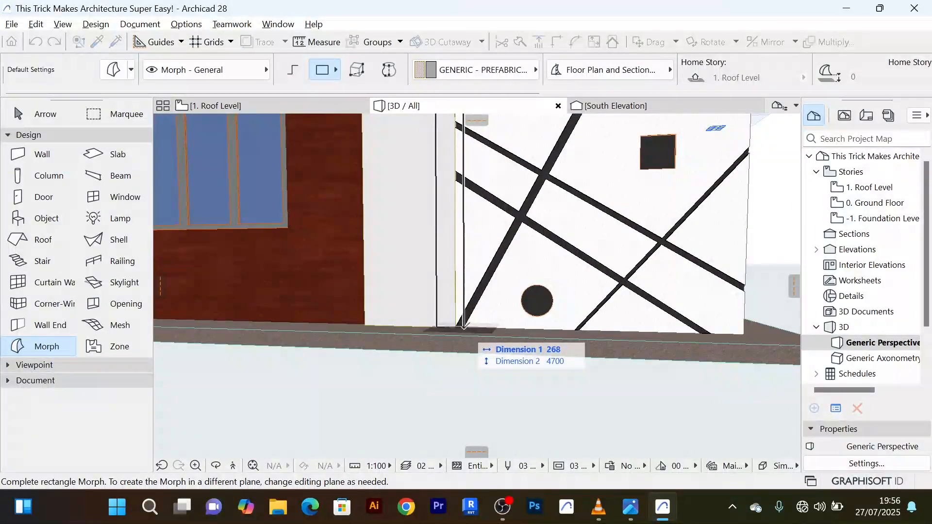
{"action": "scroll", "coordinate": [464, 326], "scroll_direction": "up", "scroll_amount": 1}
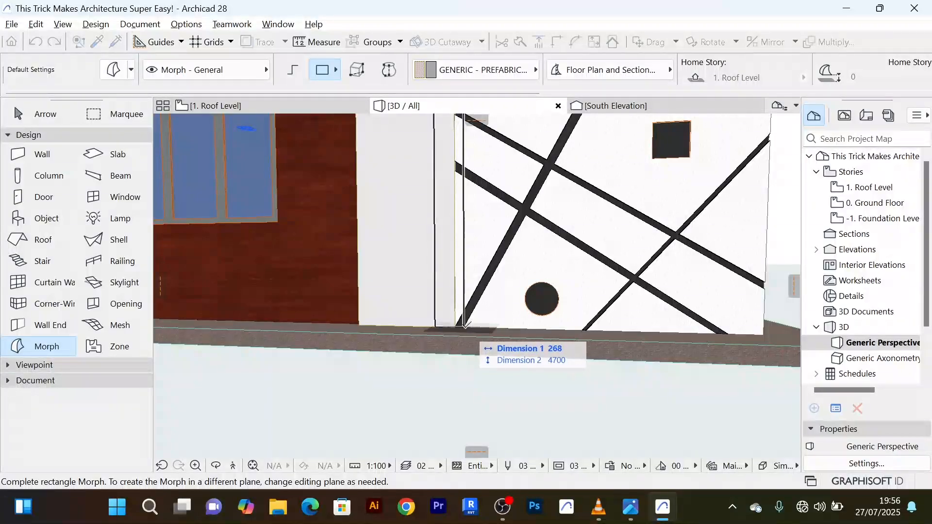
{"action": "left_click", "coordinate": [463, 333]}
{"action": "scroll", "coordinate": [467, 284], "scroll_direction": "down", "scroll_amount": 3}
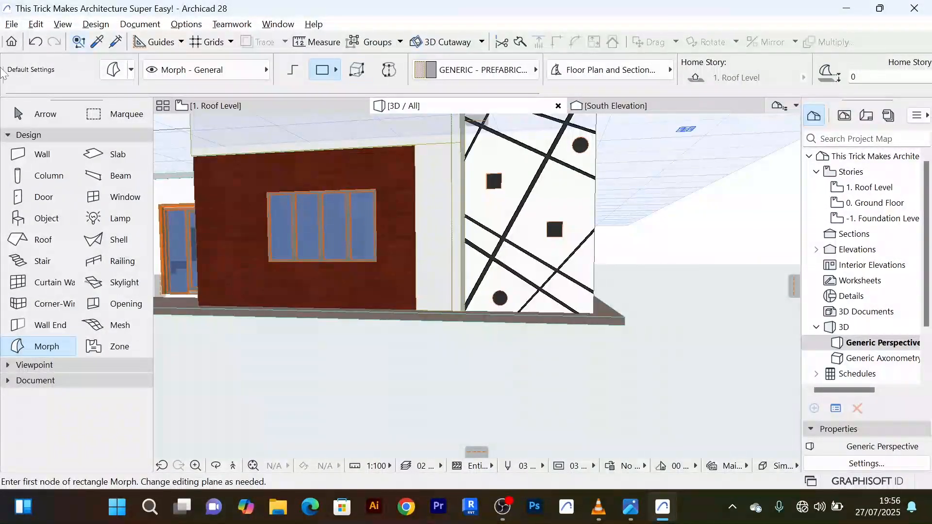
{"action": "left_click", "coordinate": [43, 115]}
{"action": "scroll", "coordinate": [461, 199], "scroll_direction": "up", "scroll_amount": 2}
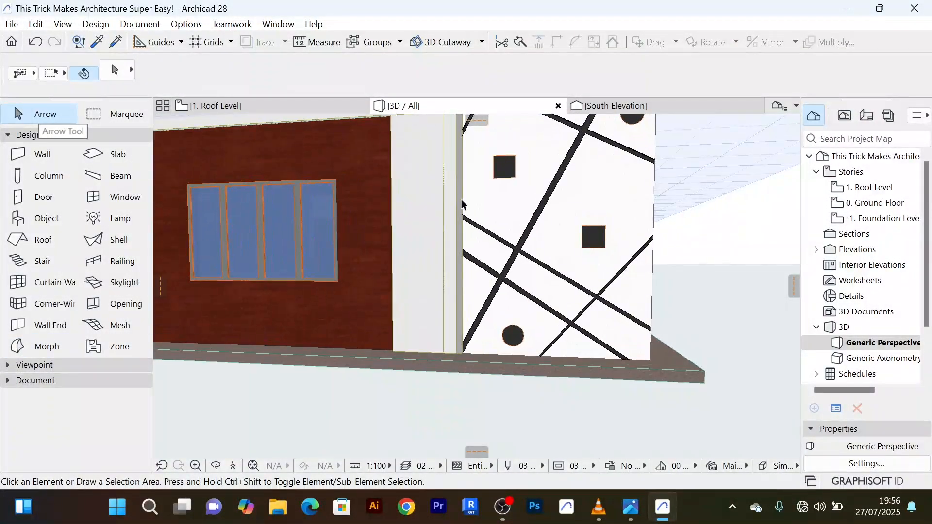
{"action": "left_click", "coordinate": [463, 201]}
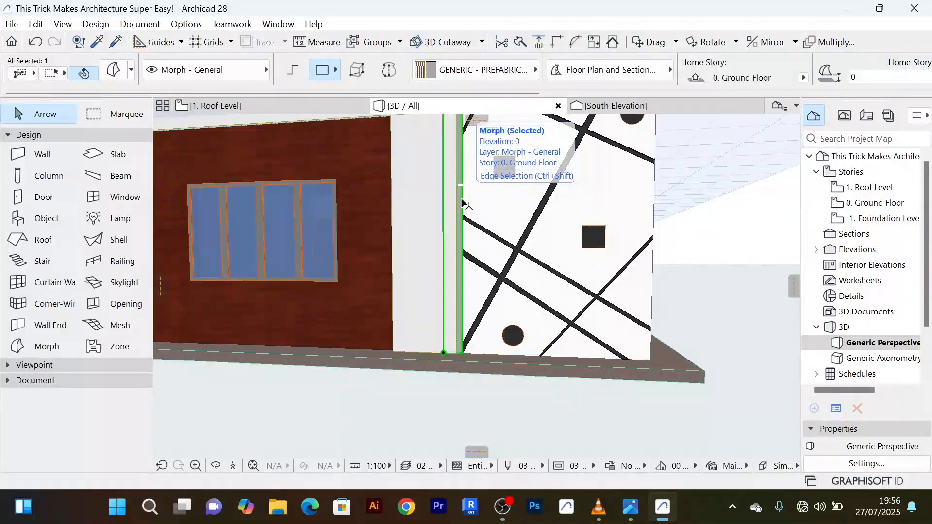
{"action": "left_click", "coordinate": [462, 201]}
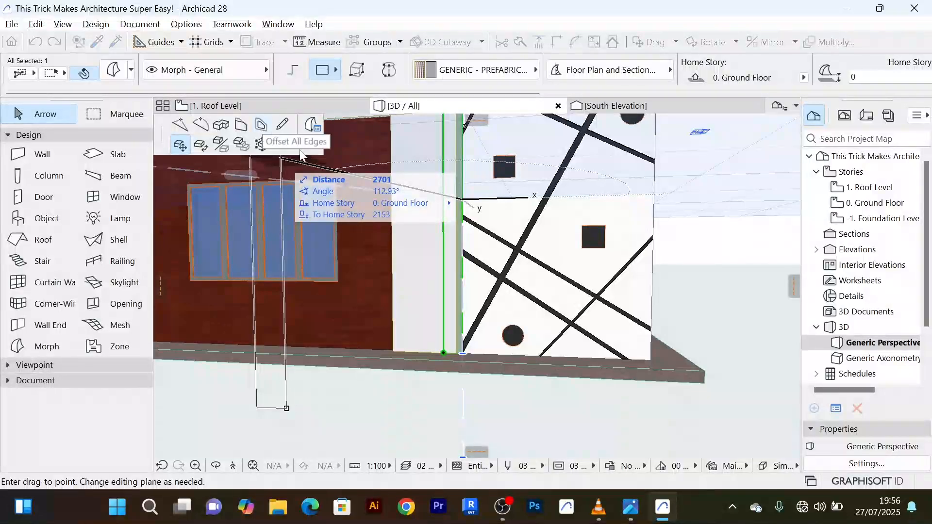
{"action": "scroll", "coordinate": [452, 246], "scroll_direction": "down", "scroll_amount": 2}
{"action": "middle_click_drag", "start_coordinate": [453, 246], "coordinate": [675, 271], "text": "shift"}
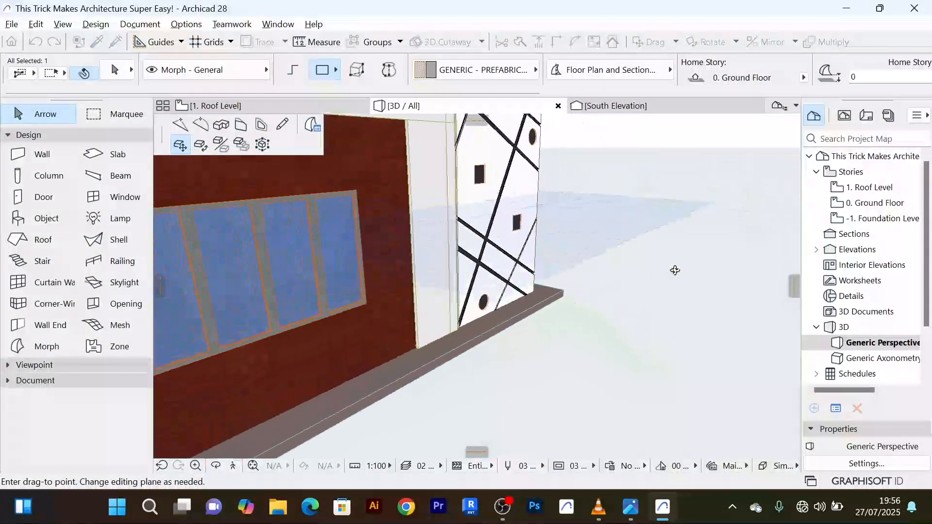
{"action": "scroll", "coordinate": [459, 232], "scroll_direction": "up", "scroll_amount": 2}
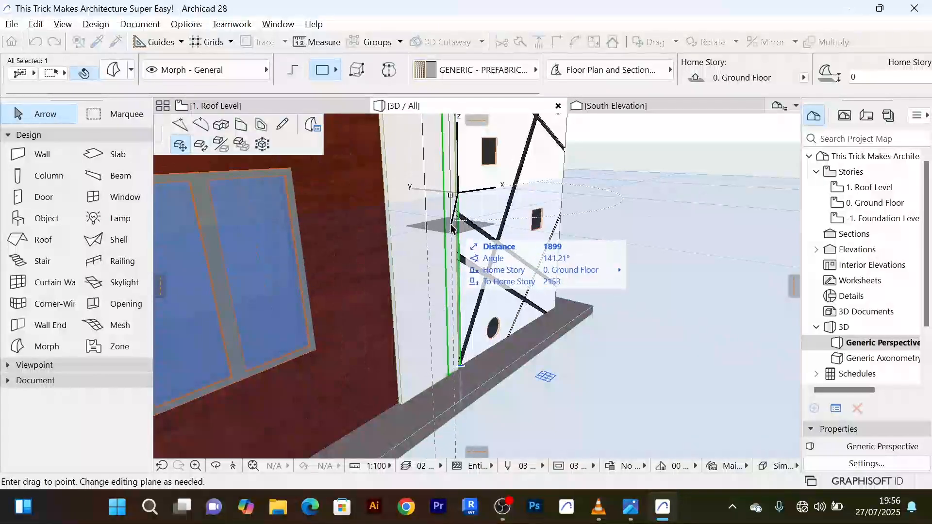
{"action": "key", "text": "Escape"}
{"action": "key", "text": "Escape"}
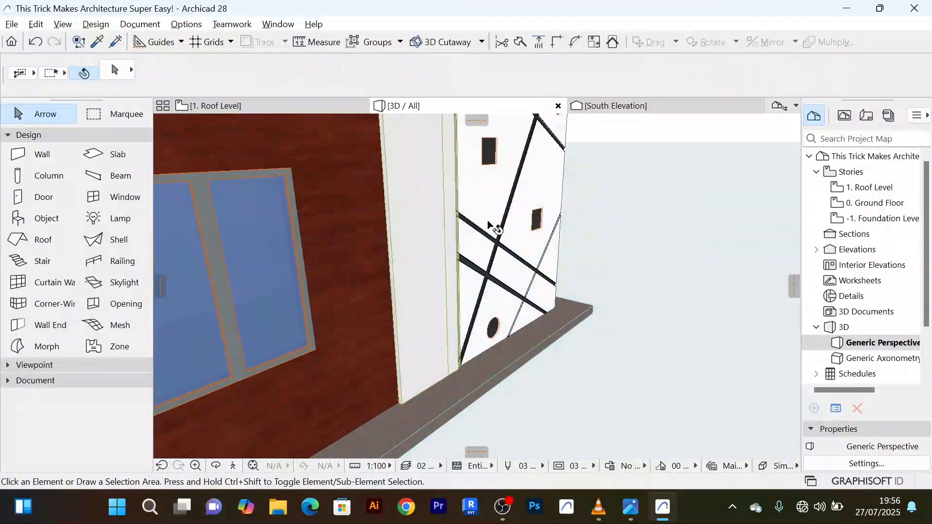
Extrude the narrow vertical morph strip beside the patterned panel outward by 150
{"action": "middle_click_drag", "start_coordinate": [518, 260], "coordinate": [417, 266], "text": "shift"}
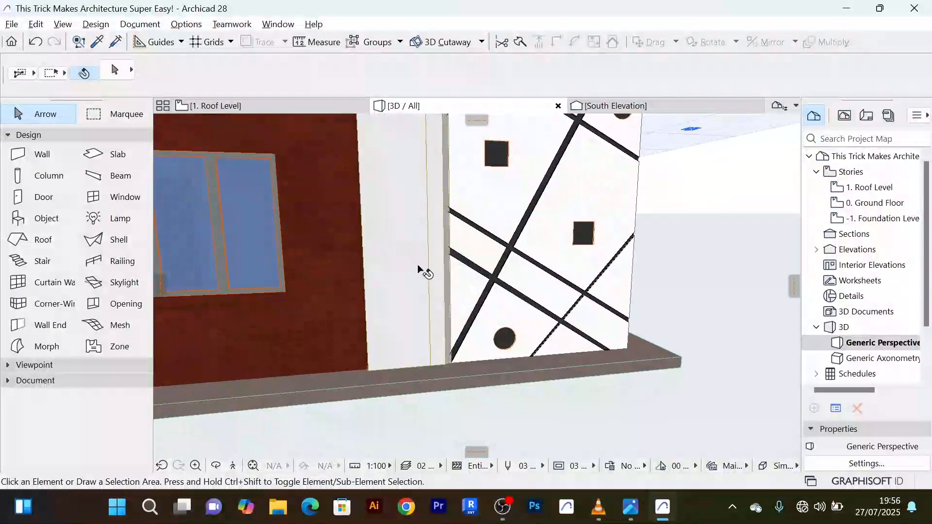
{"action": "left_click", "coordinate": [435, 262]}
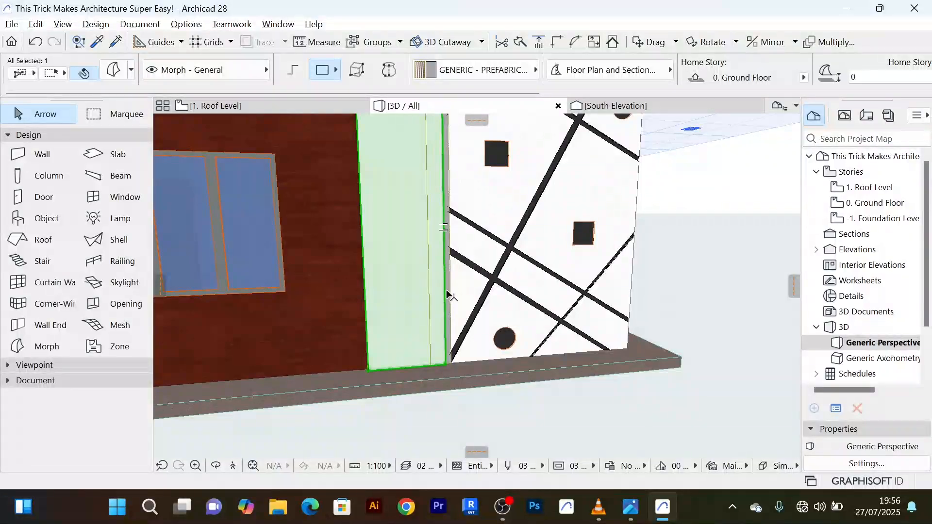
{"action": "left_click", "coordinate": [440, 350]}
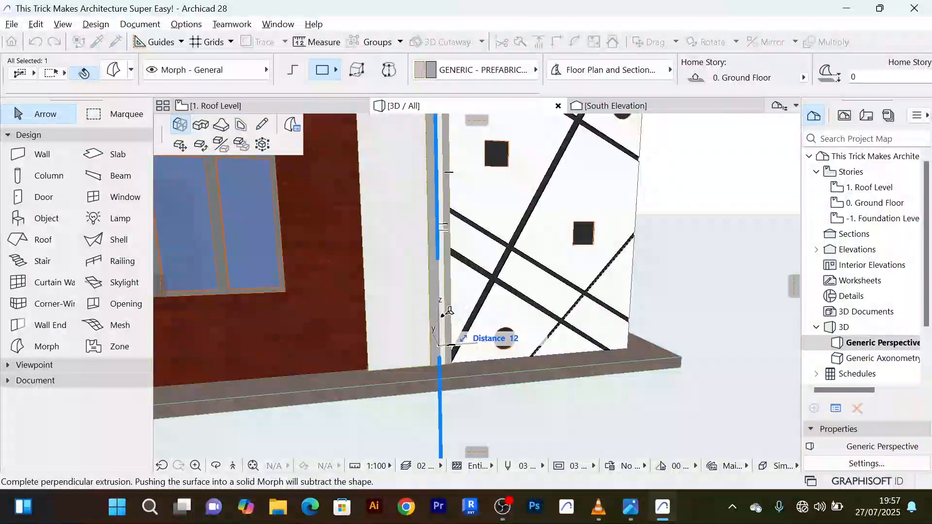
{"action": "middle_click_drag", "start_coordinate": [406, 290], "coordinate": [584, 327], "text": "shift"}
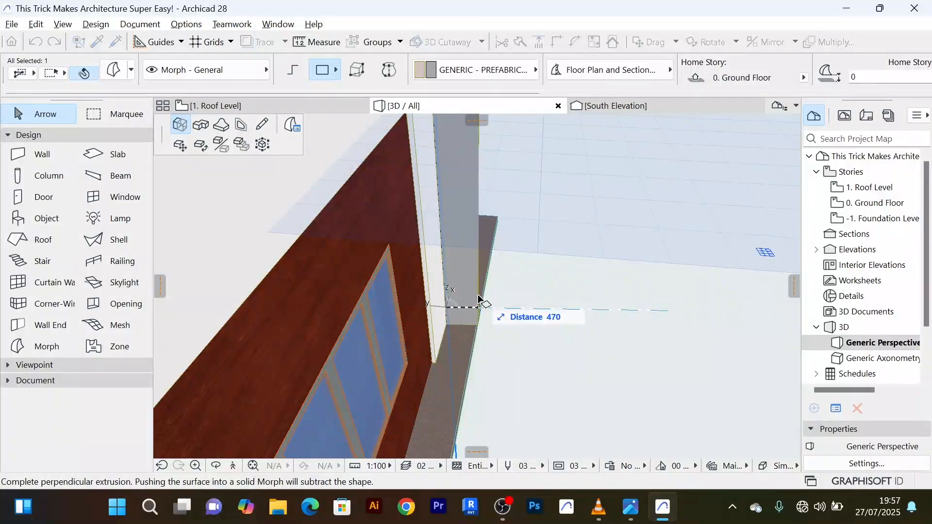
{"action": "type", "text": "150"}
{"action": "key", "text": "Return"}
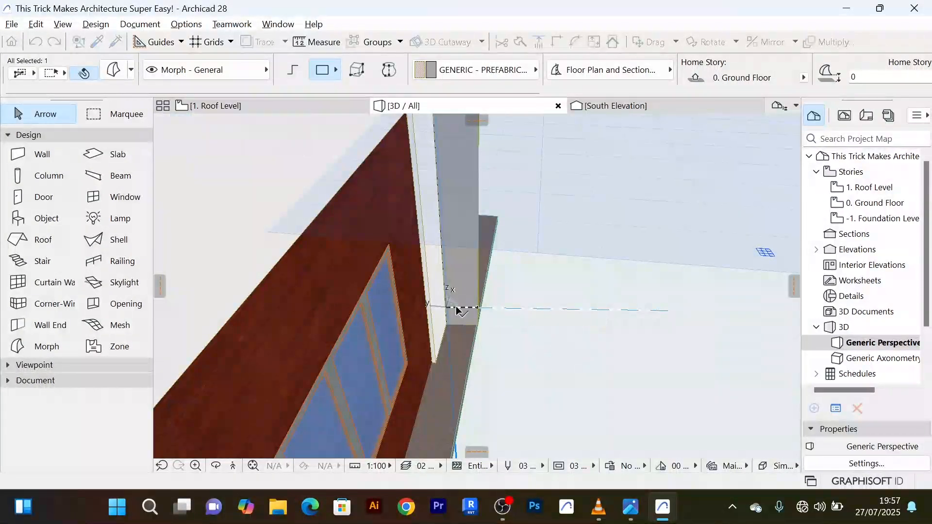
Override the surface of the extruded vertical strip beside the patterned panel with Paint - Ivory Black
{"action": "scroll", "coordinate": [638, 299], "scroll_direction": "down", "scroll_amount": 3}
{"action": "middle_click_drag", "start_coordinate": [642, 295], "coordinate": [343, 279], "text": "shift"}
{"action": "scroll", "coordinate": [599, 342], "scroll_direction": "down", "scroll_amount": 3}
{"action": "scroll", "coordinate": [600, 345], "scroll_direction": "down", "scroll_amount": 2}
{"action": "middle_click_drag", "start_coordinate": [601, 354], "coordinate": [530, 307], "text": "shift"}
{"action": "scroll", "coordinate": [625, 277], "scroll_direction": "up", "scroll_amount": 5}
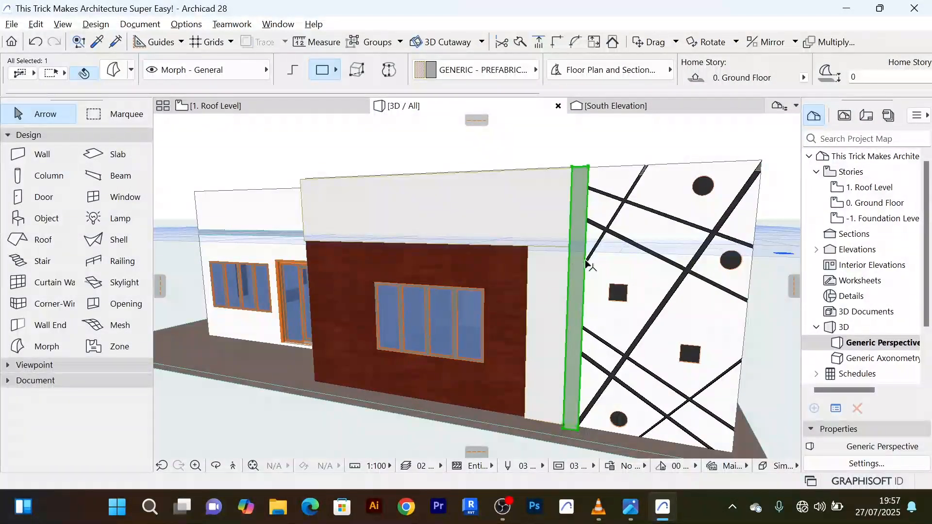
{"action": "double_click", "coordinate": [586, 265]}
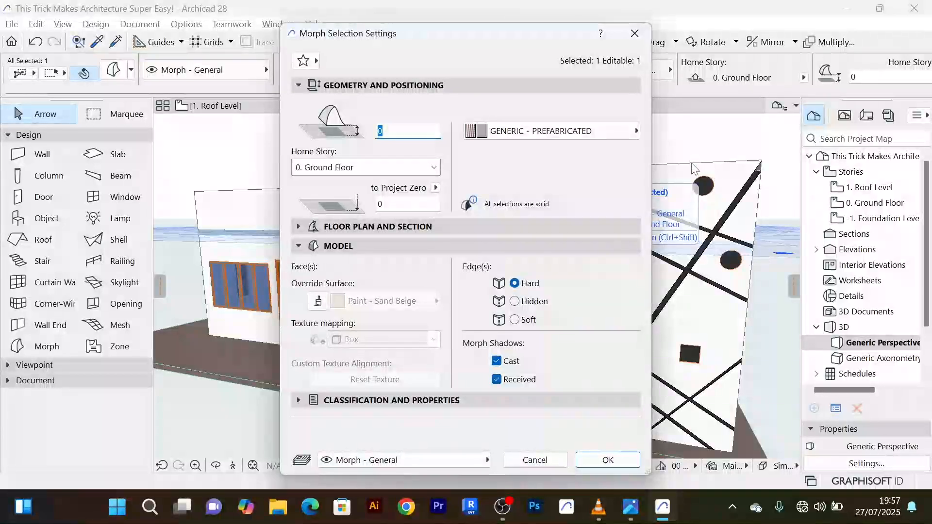
{"action": "left_click", "coordinate": [317, 302]}
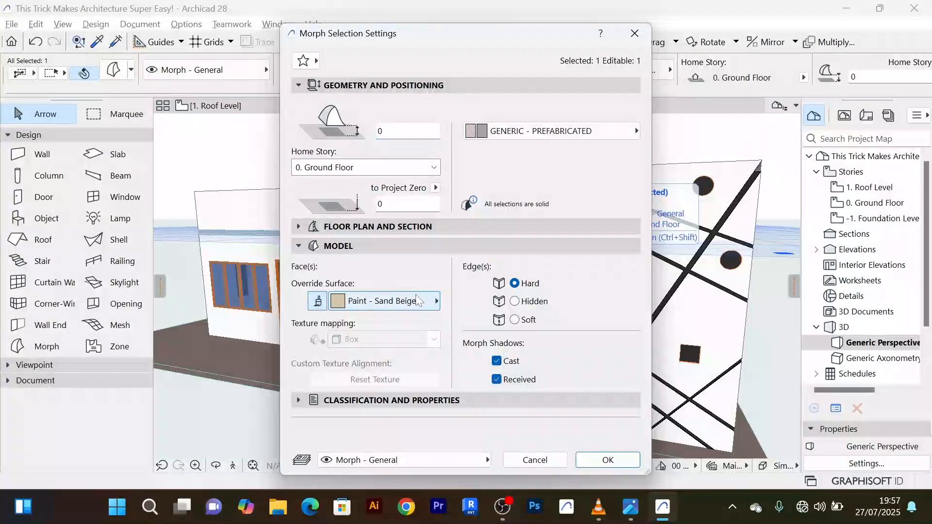
{"action": "left_click", "coordinate": [436, 301]}
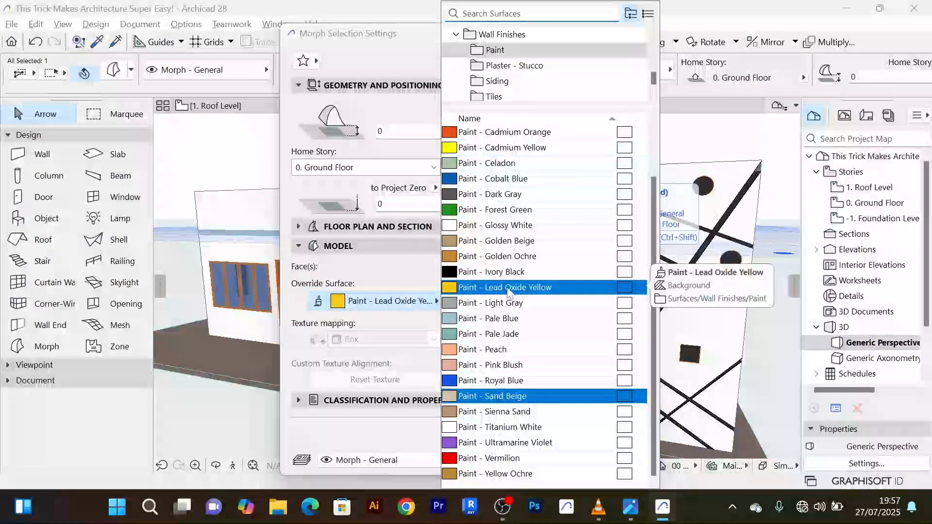
{"action": "left_click", "coordinate": [614, 269]}
{"action": "left_click", "coordinate": [609, 459]}
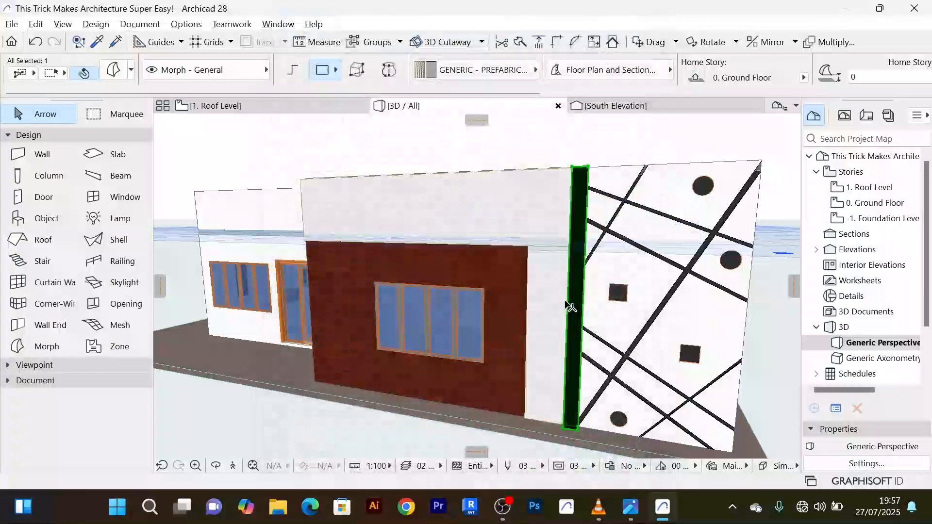
Deselect the black strip and examine the house's front facade and roofline from several angles and distances
{"action": "scroll", "coordinate": [603, 282], "scroll_direction": "down", "scroll_amount": 3}
{"action": "middle_click_drag", "start_coordinate": [539, 279], "coordinate": [656, 395], "text": "shift"}
{"action": "left_click", "coordinate": [675, 404]}
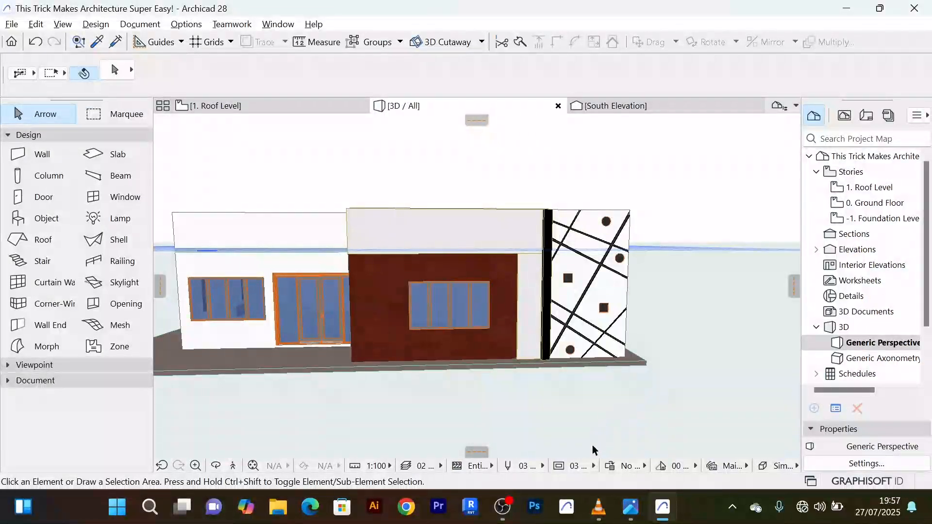
{"action": "middle_click_drag", "start_coordinate": [566, 437], "coordinate": [531, 426], "text": "shift"}
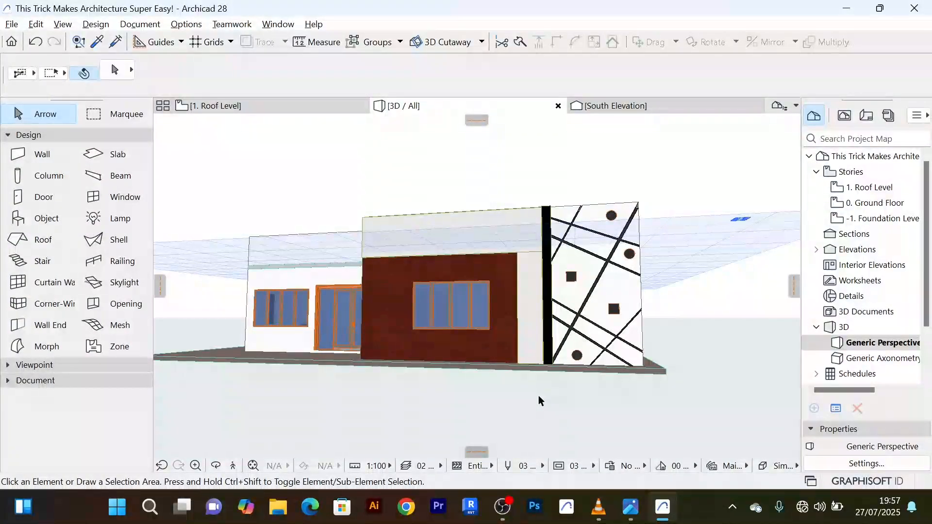
{"action": "middle_click_drag", "start_coordinate": [538, 395], "coordinate": [605, 417], "text": "shift"}
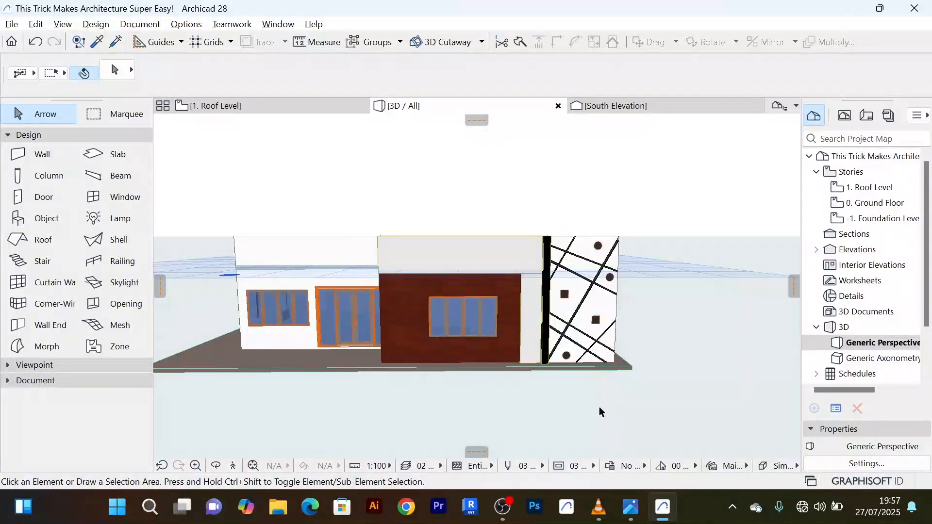
{"action": "scroll", "coordinate": [599, 408], "scroll_direction": "down", "scroll_amount": 2}
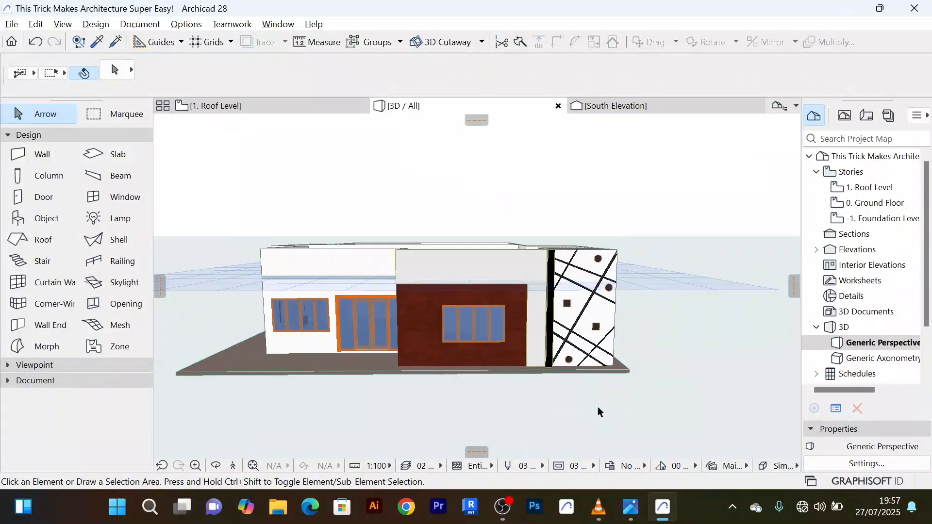
{"action": "middle_click_drag", "start_coordinate": [598, 408], "coordinate": [568, 358], "text": "shift"}
{"action": "scroll", "coordinate": [638, 401], "scroll_direction": "up", "scroll_amount": 3}
{"action": "scroll", "coordinate": [611, 387], "scroll_direction": "down", "scroll_amount": 3}
{"action": "scroll", "coordinate": [626, 386], "scroll_direction": "down", "scroll_amount": 2}
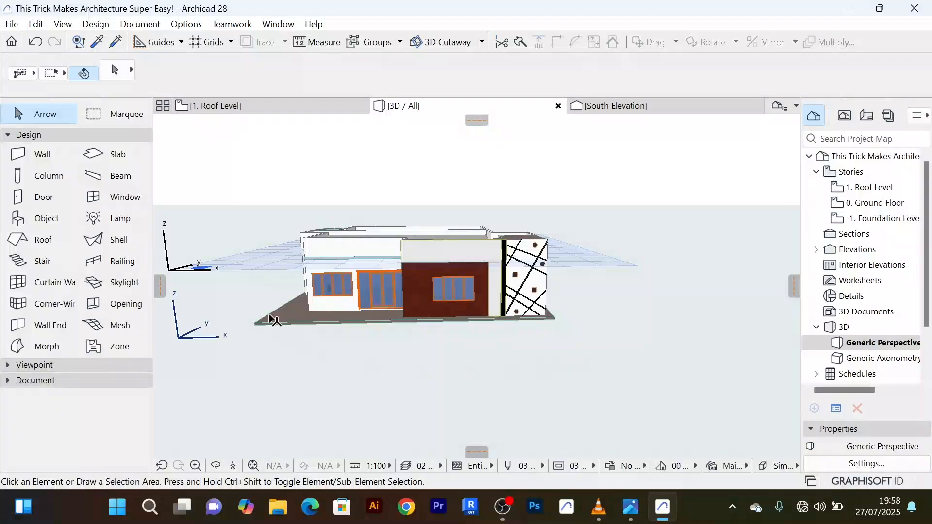
Switch to File Explorer and reopen the Archicad project This Trick Makes Architecture Super Easy! from the YouTube Project 1 folder
{"action": "left_click", "coordinate": [219, 107]}
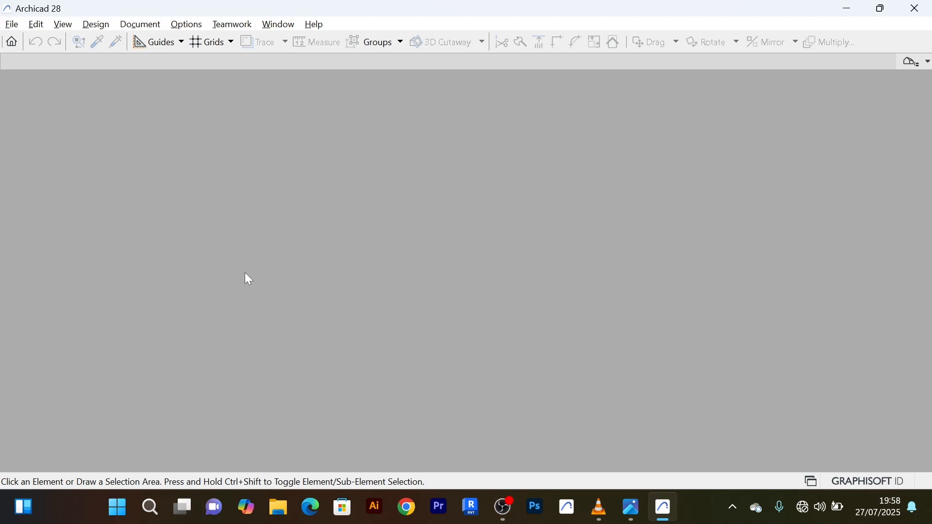
{"action": "left_click", "coordinate": [280, 510]}
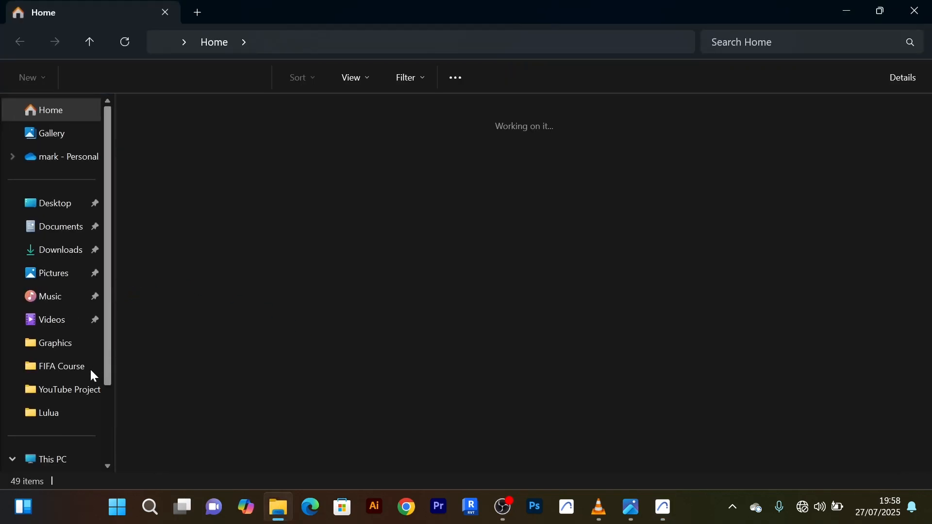
{"action": "left_click", "coordinate": [73, 395]}
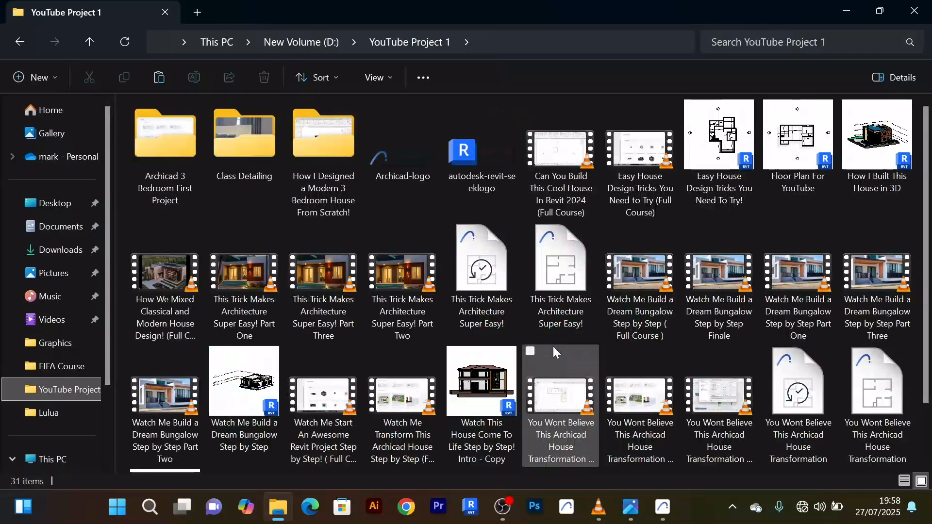
{"action": "double_click", "coordinate": [567, 277]}
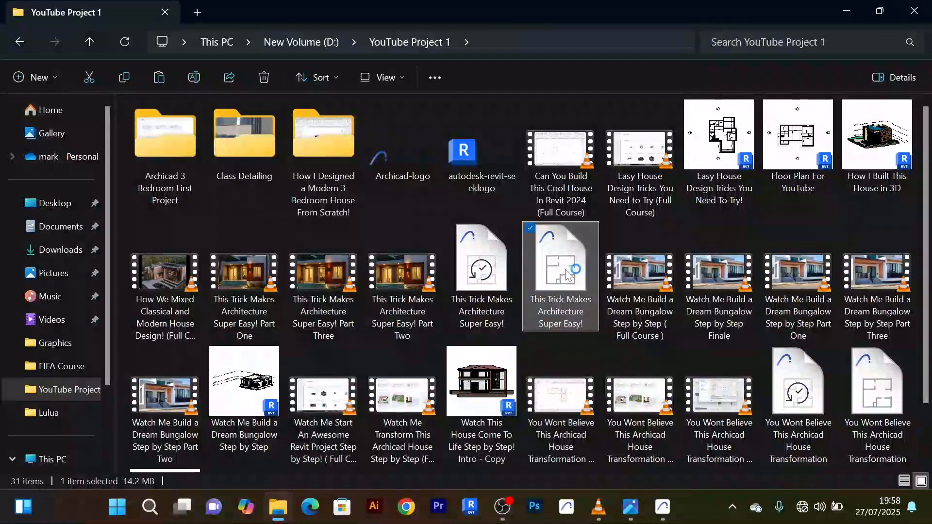
Check the reference render, switch back to Archicad and close its empty window
{"action": "key", "text": "alt+Tab"}
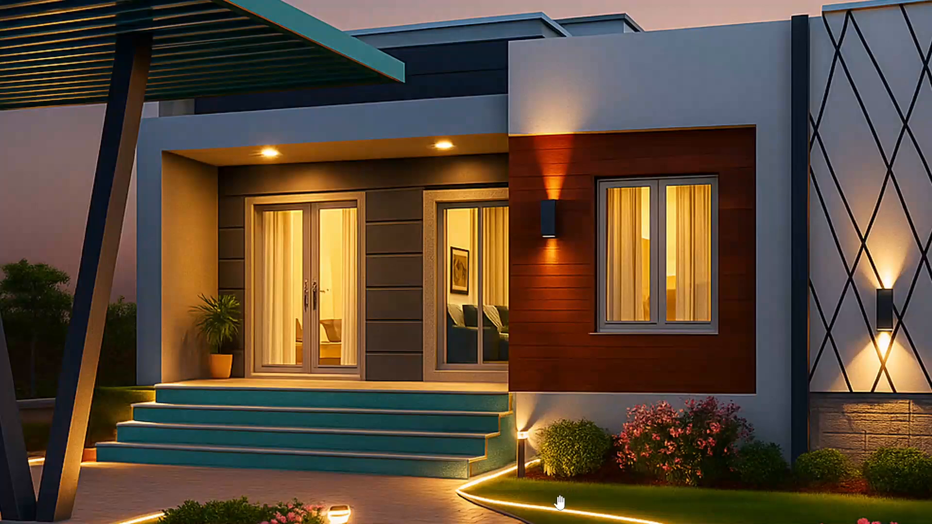
{"action": "key", "text": "alt+Tab"}
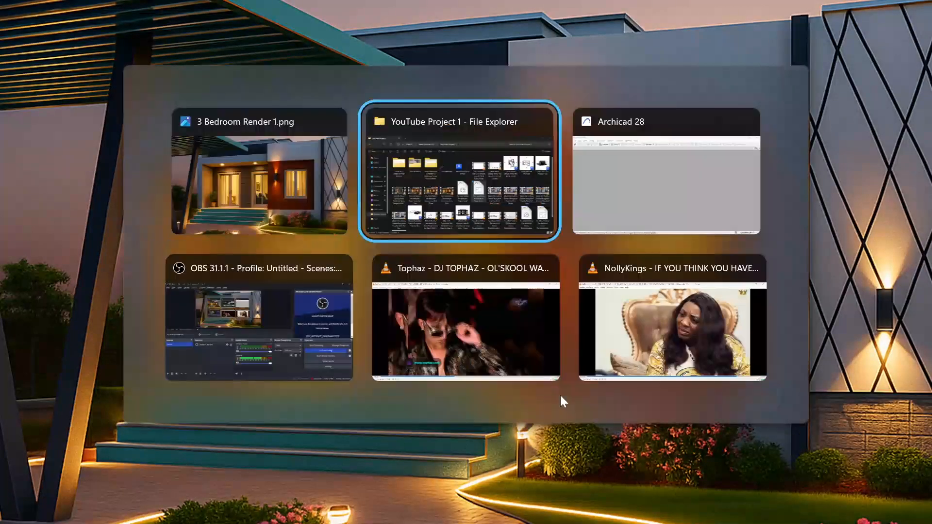
{"action": "key", "text": "alt+Tab"}
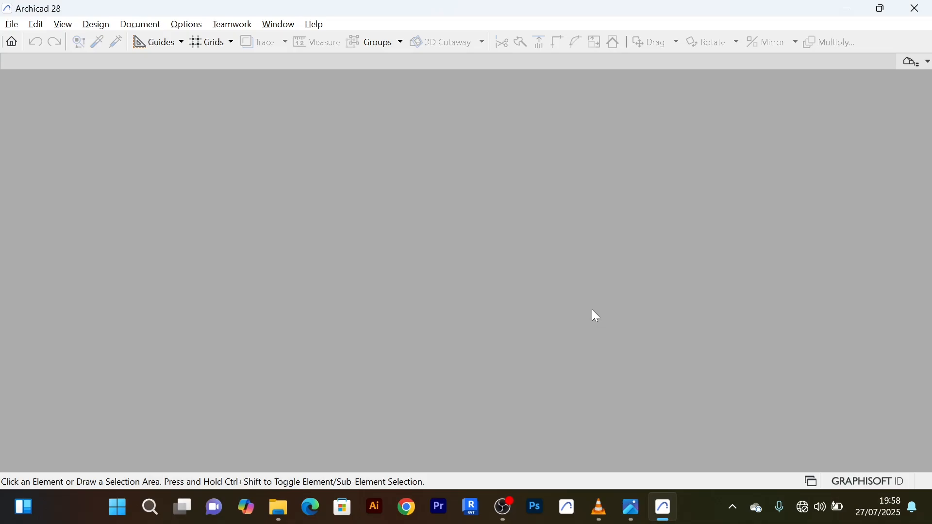
{"action": "mouse_move", "coordinate": [667, 511]}
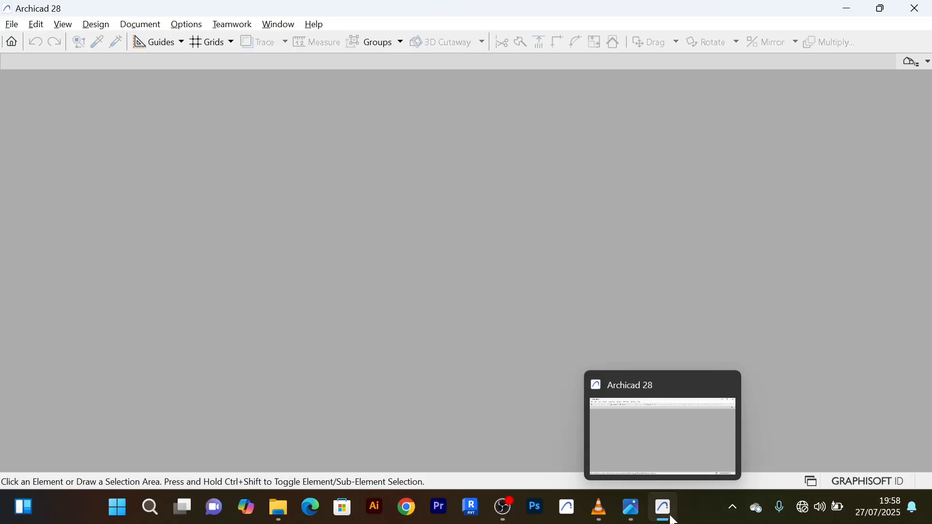
{"action": "left_click", "coordinate": [656, 405]}
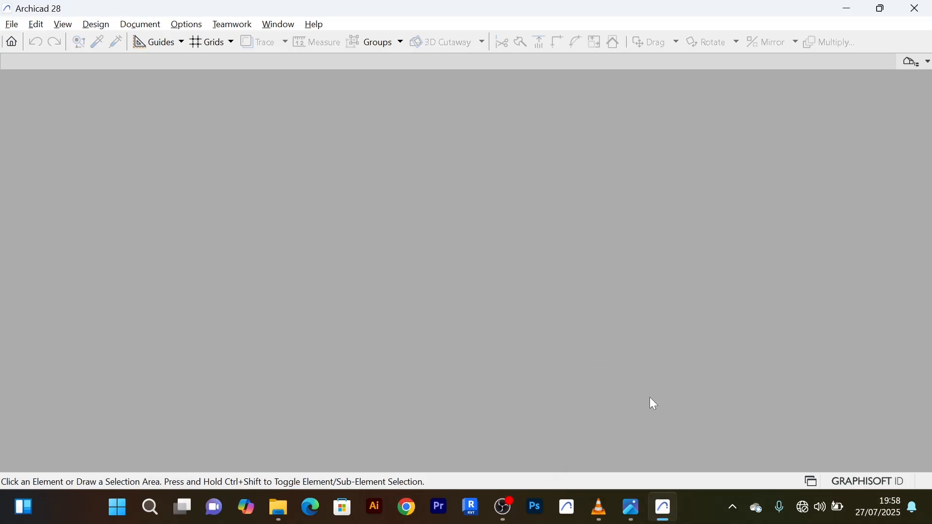
{"action": "left_click", "coordinate": [917, 12]}
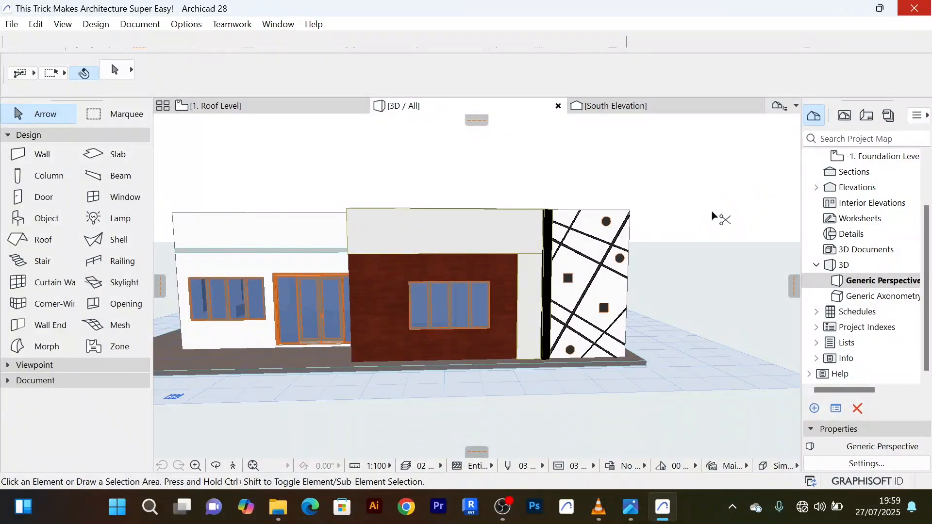
Open the Ground Floor plan and show the front wall around the projecting room and patterned panel
{"action": "scroll", "coordinate": [871, 221], "scroll_direction": "up", "scroll_amount": 1}
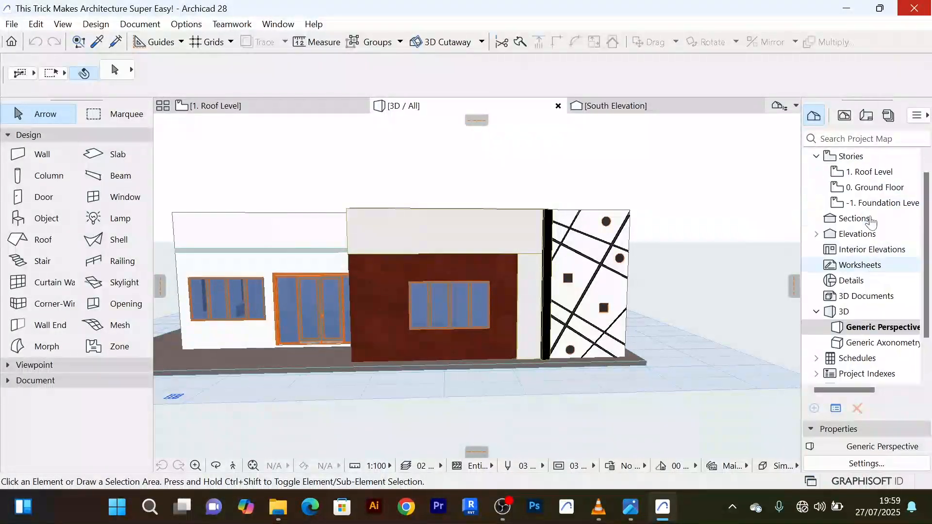
{"action": "scroll", "coordinate": [870, 221], "scroll_direction": "up", "scroll_amount": 1}
{"action": "double_click", "coordinate": [877, 203]}
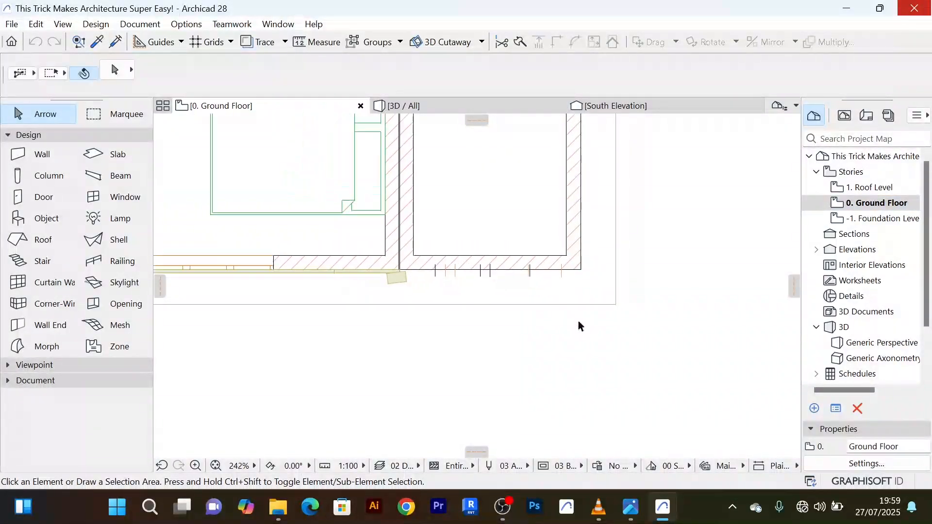
{"action": "scroll", "coordinate": [562, 360], "scroll_direction": "up", "scroll_amount": 5}
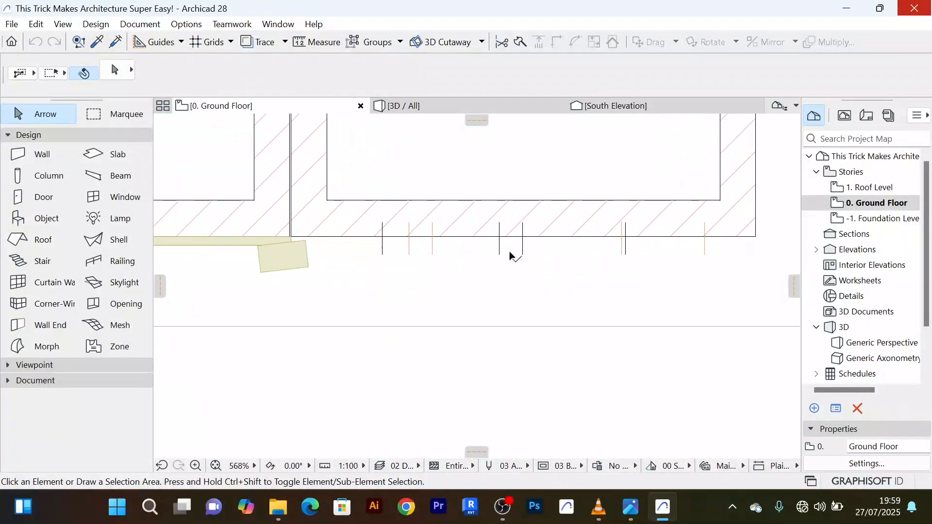
{"action": "scroll", "coordinate": [515, 260], "scroll_direction": "down", "scroll_amount": 9}
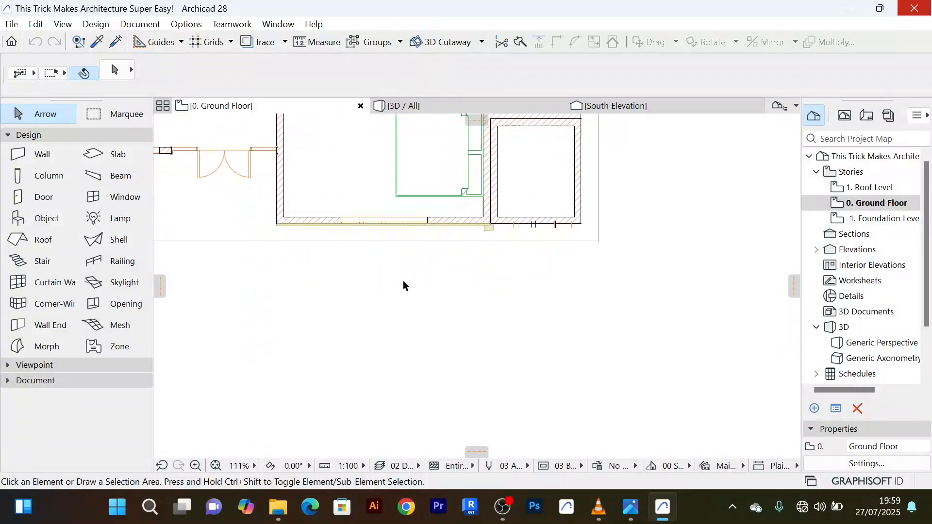
Draw a flat rectangular morph in the open area south of the house's front wall on the Ground Floor plan
{"action": "scroll", "coordinate": [406, 281], "scroll_direction": "down", "scroll_amount": 2}
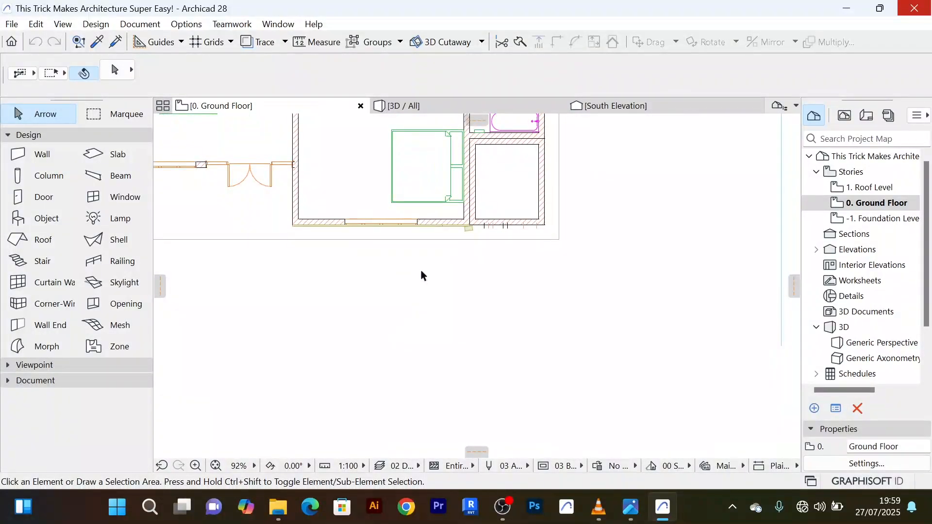
{"action": "scroll", "coordinate": [421, 270], "scroll_direction": "up", "scroll_amount": 7}
{"action": "scroll", "coordinate": [459, 263], "scroll_direction": "down", "scroll_amount": 4}
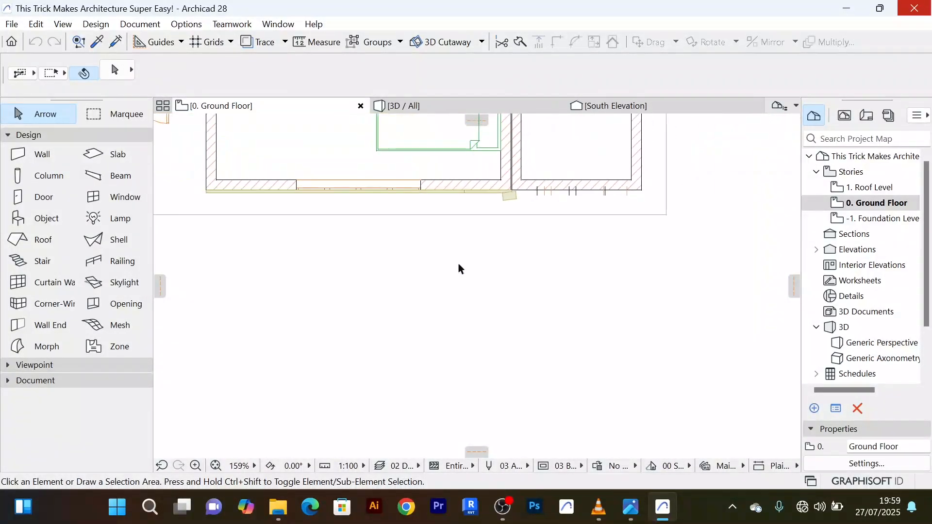
{"action": "scroll", "coordinate": [459, 268], "scroll_direction": "down", "scroll_amount": 4}
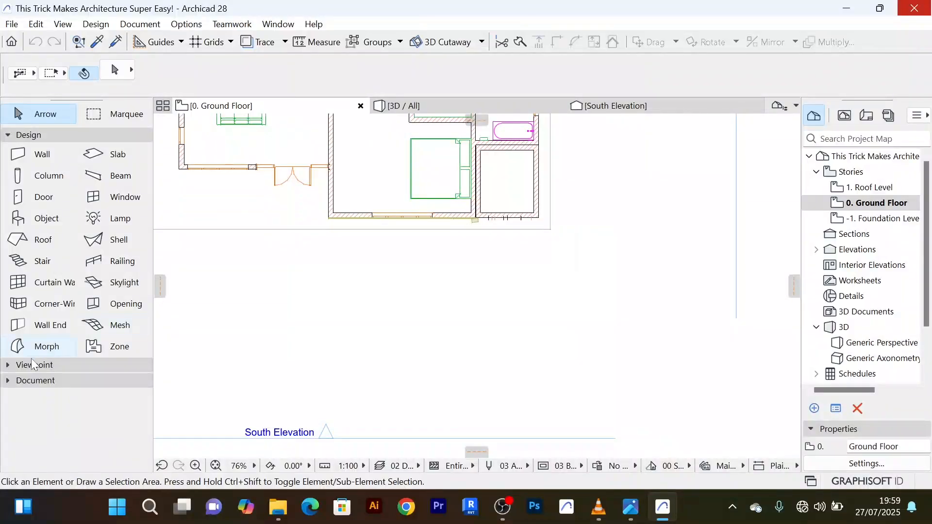
{"action": "left_click", "coordinate": [40, 349]}
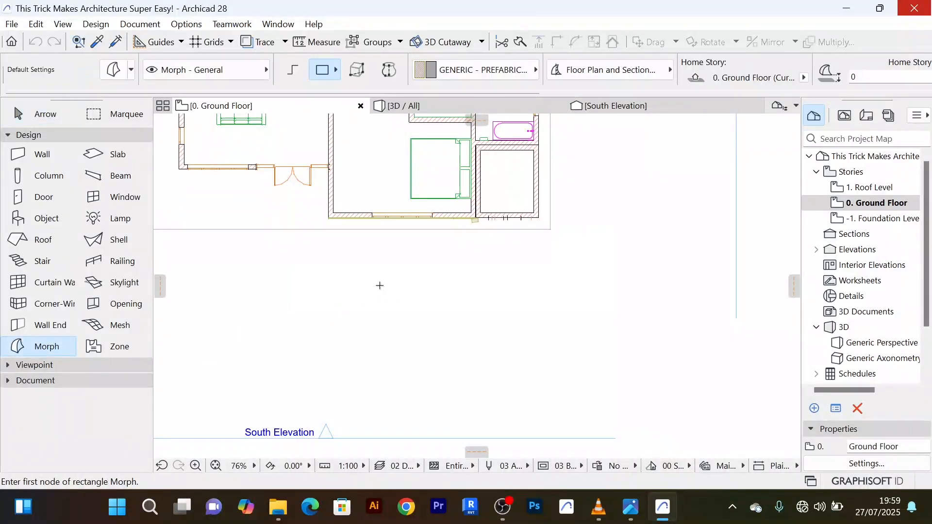
{"action": "left_click", "coordinate": [307, 271]}
{"action": "left_click", "coordinate": [553, 362]}
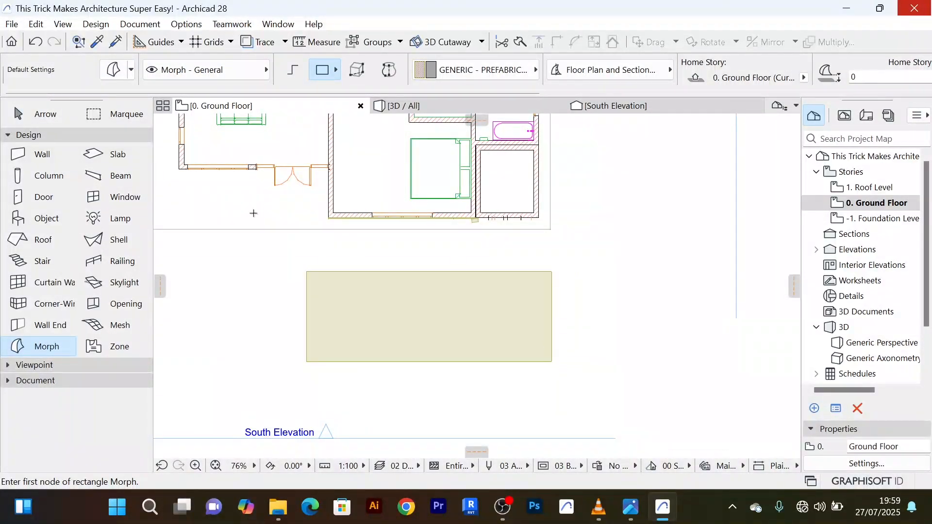
{"action": "left_click", "coordinate": [40, 117]}
Show the morph in 3D and bulge its face upward with a radius of about 445 and a height of about 1419
{"action": "left_click", "coordinate": [399, 106]}
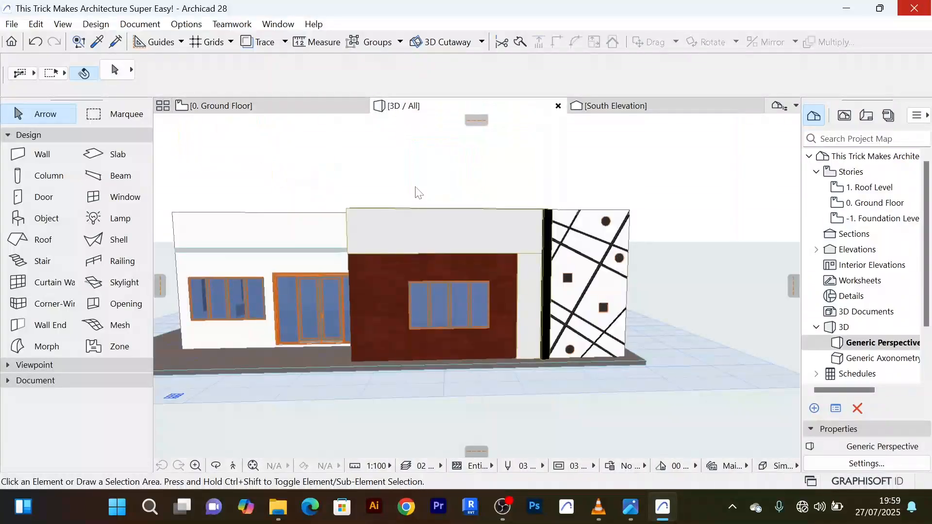
{"action": "left_click_drag", "start_coordinate": [623, 368], "coordinate": [448, 288]}
{"action": "scroll", "coordinate": [472, 316], "scroll_direction": "up", "scroll_amount": 3}
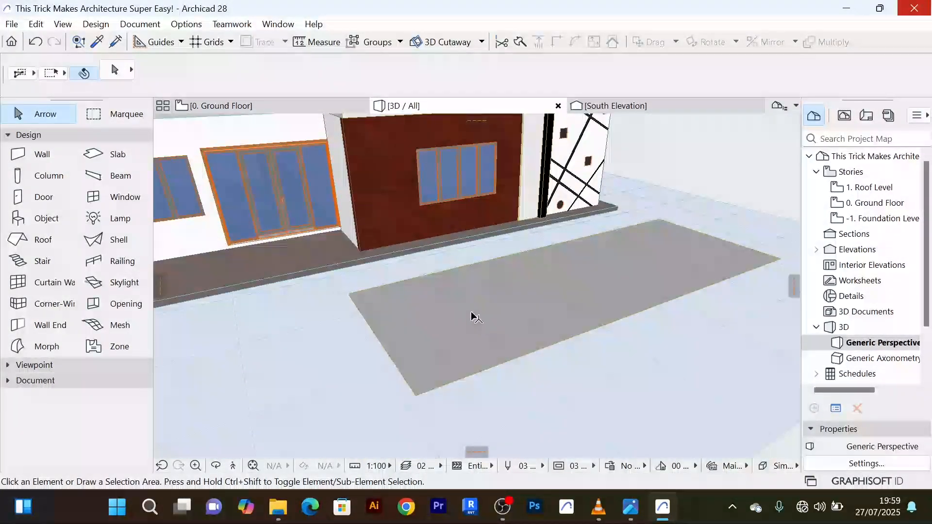
{"action": "left_click", "coordinate": [485, 340]}
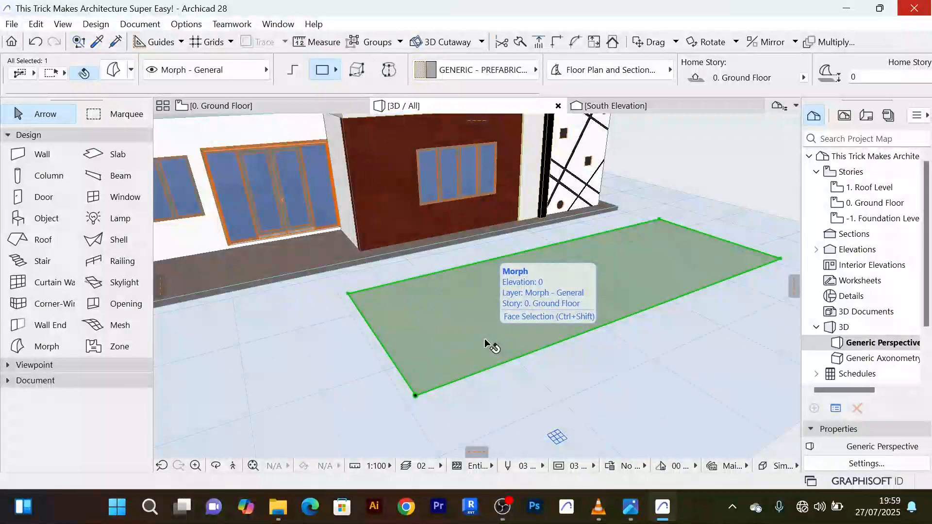
{"action": "left_click", "coordinate": [488, 343]}
{"action": "left_click", "coordinate": [485, 340]}
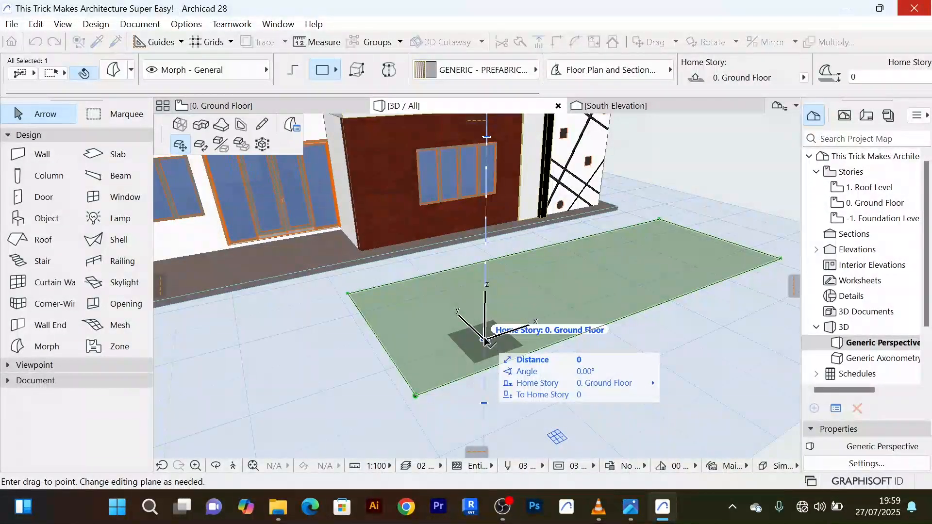
{"action": "left_click", "coordinate": [221, 128]}
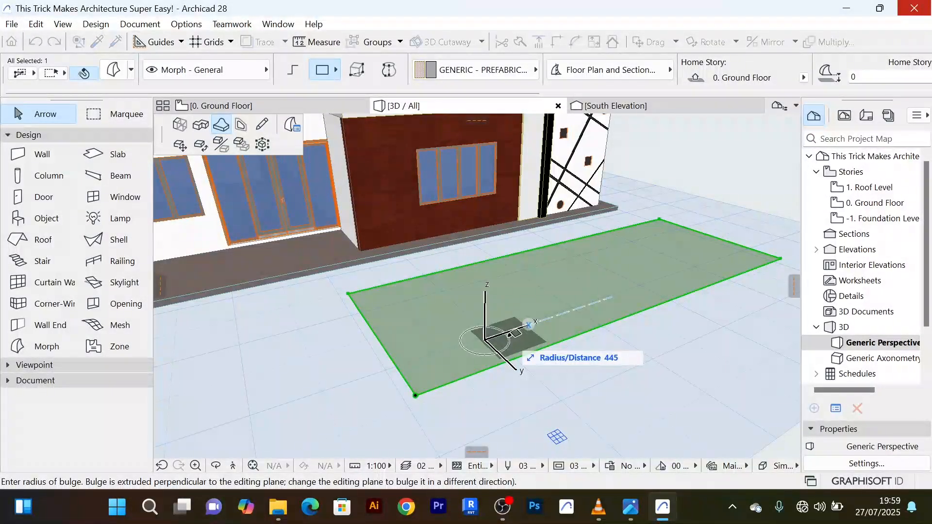
{"action": "left_click", "coordinate": [515, 334]}
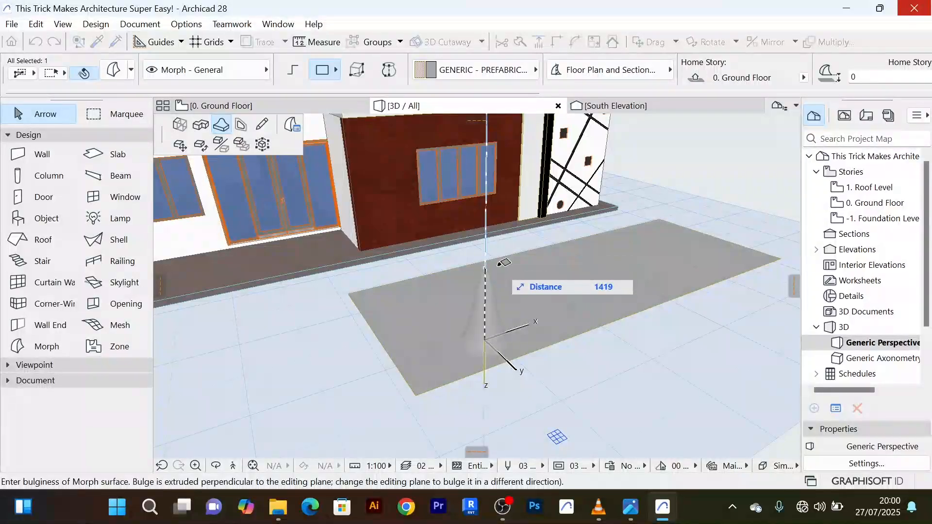
{"action": "left_click", "coordinate": [504, 263]}
Draw a small rectangle on the morph's face and a larger one projecting beyond its east edge
{"action": "mouse_move", "coordinate": [533, 317]}
{"action": "middle_mouse_down", "text": "shift"}
{"action": "mouse_move", "coordinate": [686, 308]}
{"action": "mouse_move", "coordinate": [662, 281]}
{"action": "mouse_move", "coordinate": [651, 343]}
{"action": "mouse_move", "coordinate": [633, 295]}
{"action": "mouse_move", "coordinate": [537, 321]}
{"action": "mouse_move", "coordinate": [567, 315]}
{"action": "mouse_move", "coordinate": [534, 343]}
{"action": "middle_mouse_up", "text": "shift"}
{"action": "left_click", "coordinate": [663, 334]}
{"action": "left_click", "coordinate": [534, 343]}
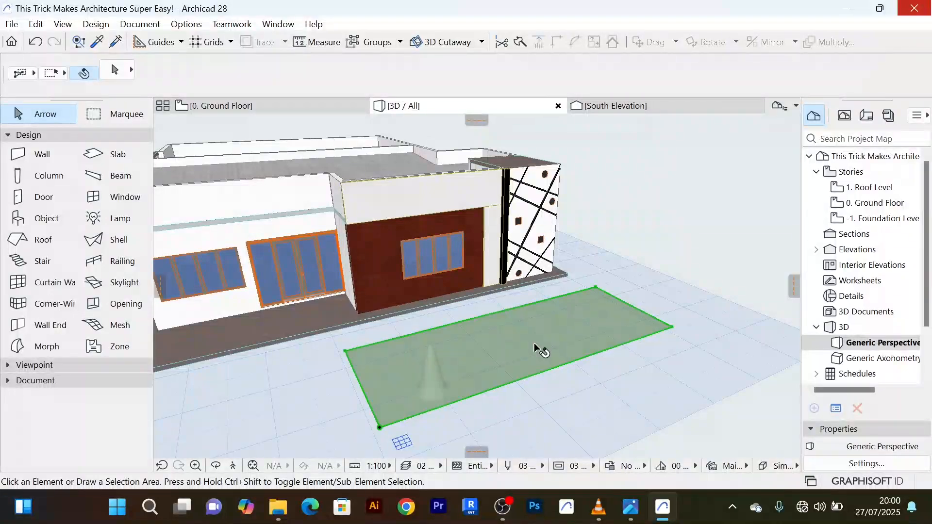
{"action": "left_click", "coordinate": [528, 342]}
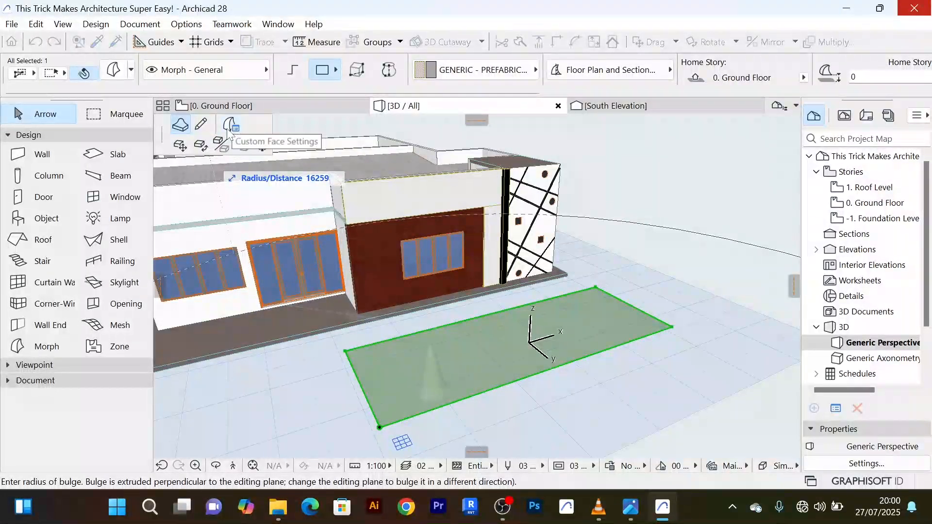
{"action": "left_click", "coordinate": [201, 125]}
{"action": "left_click", "coordinate": [529, 342]}
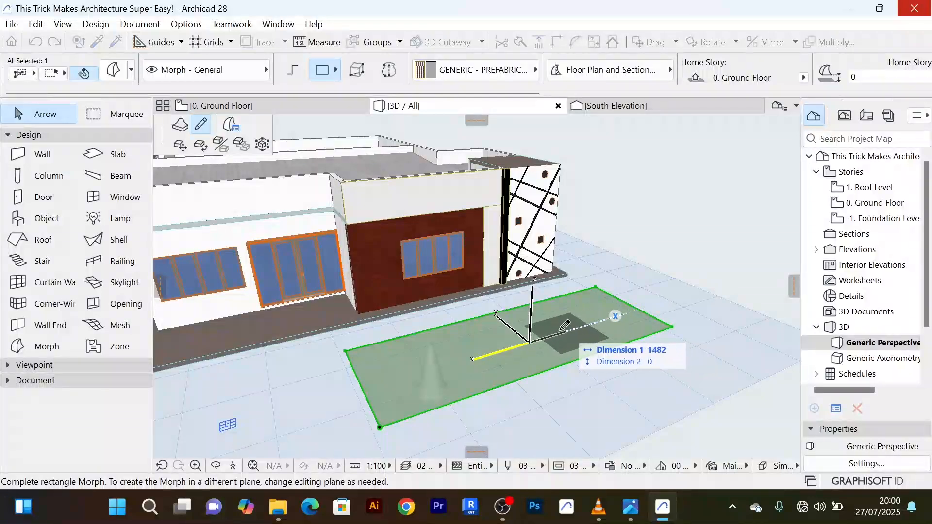
{"action": "left_click", "coordinate": [564, 348]}
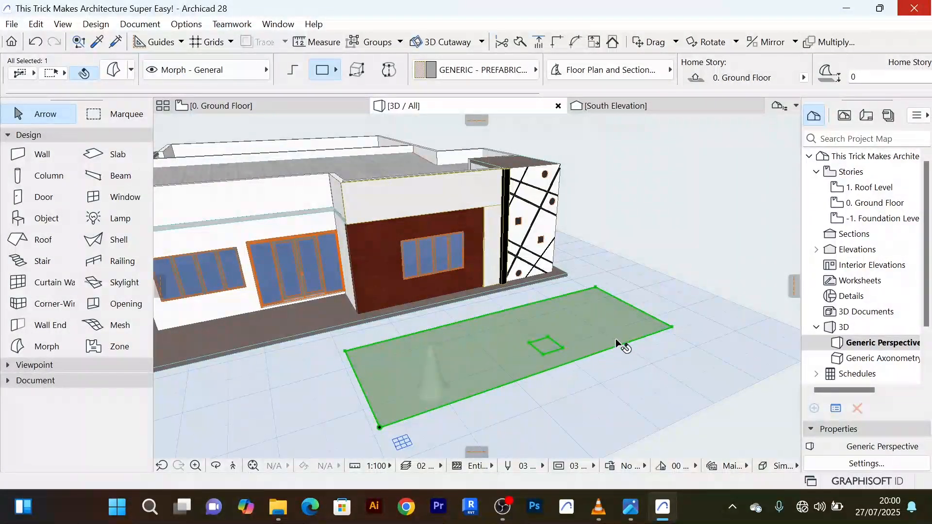
{"action": "left_click", "coordinate": [607, 331]}
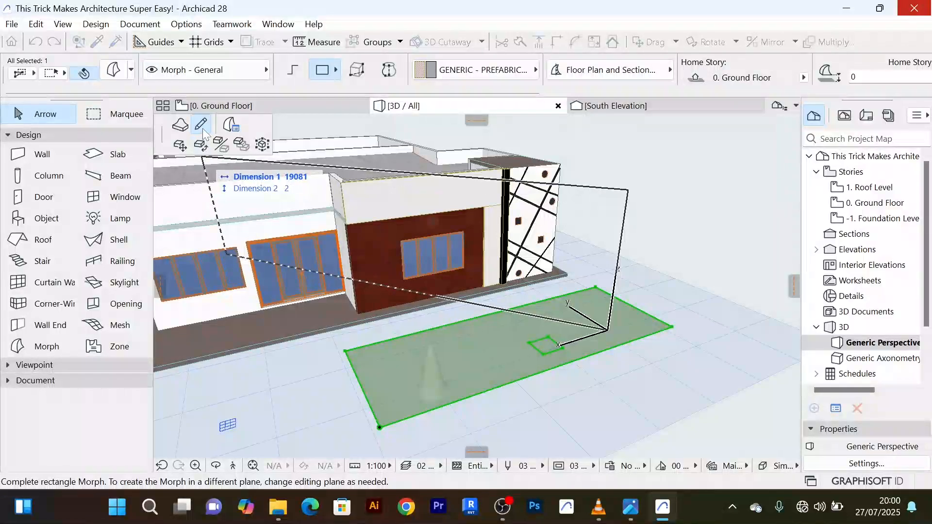
{"action": "left_click", "coordinate": [733, 348]}
{"action": "scroll", "coordinate": [699, 374], "scroll_direction": "up", "scroll_amount": 3}
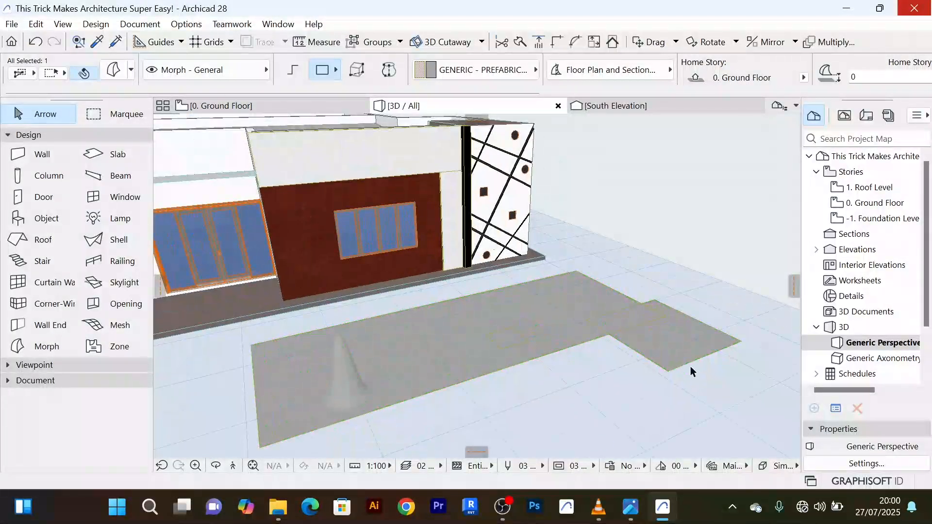
Extrude the projecting rectangle upward into a tall block and end the extrusion there
{"action": "left_click", "coordinate": [693, 350]}
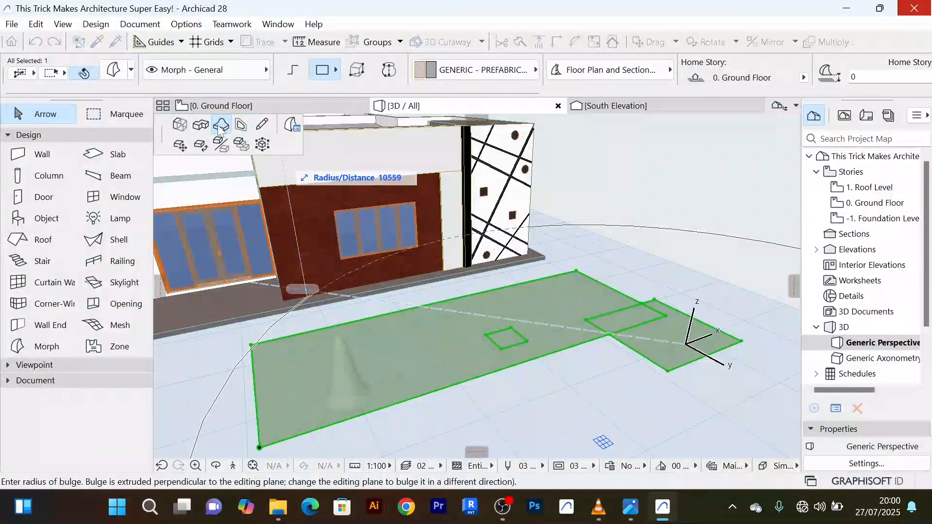
{"action": "left_click", "coordinate": [201, 126]}
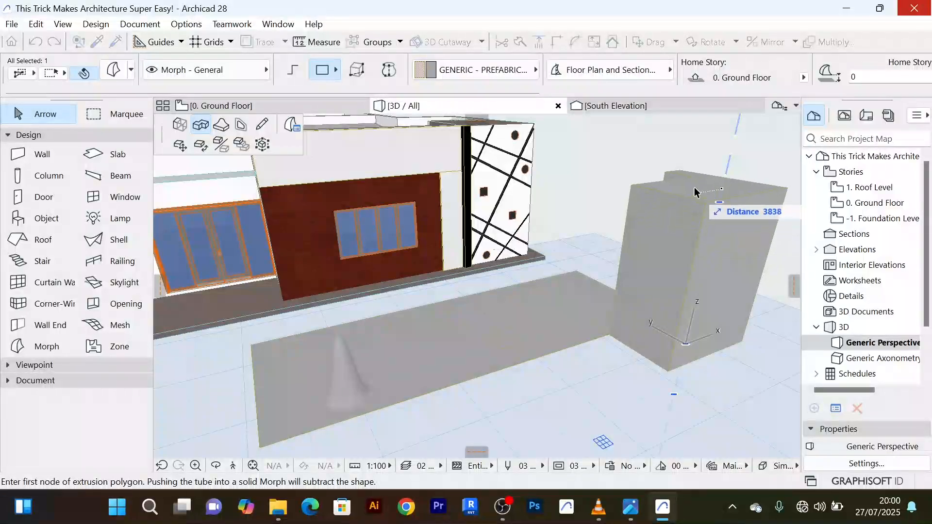
{"action": "left_click", "coordinate": [692, 227]}
{"action": "middle_click_drag", "start_coordinate": [656, 271], "coordinate": [597, 277], "text": "shift"}
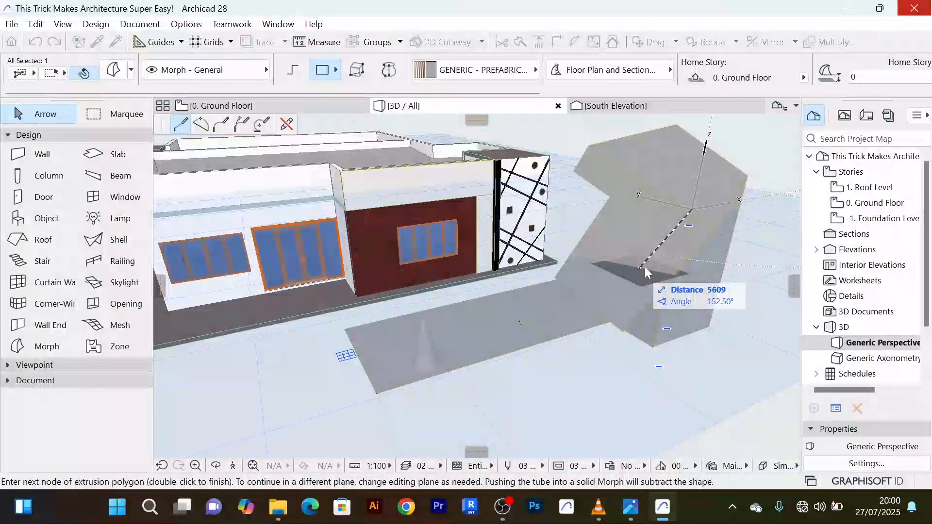
{"action": "right_click", "coordinate": [645, 266]}
{"action": "left_click", "coordinate": [689, 412]}
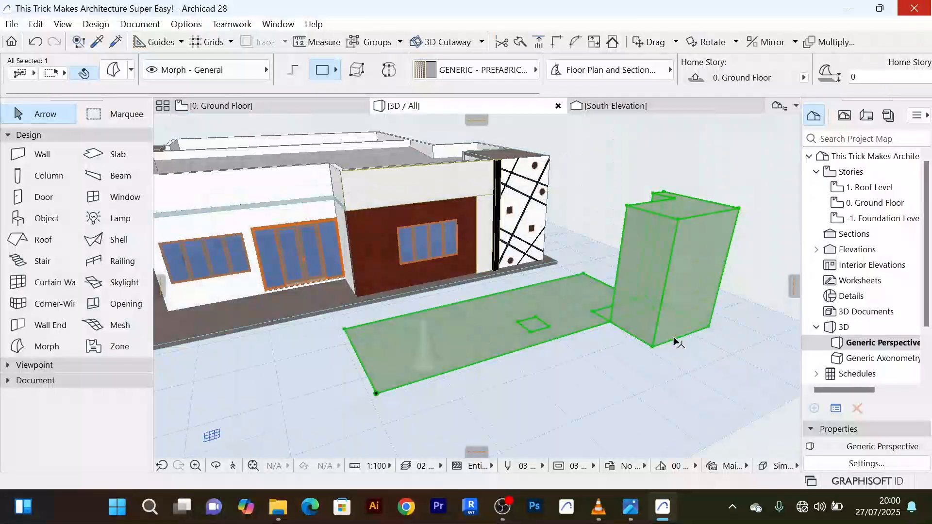
Try to chamfer a vertical edge of the block with a 100 radius
{"action": "middle_click_drag", "start_coordinate": [676, 343], "coordinate": [442, 296], "text": "shift"}
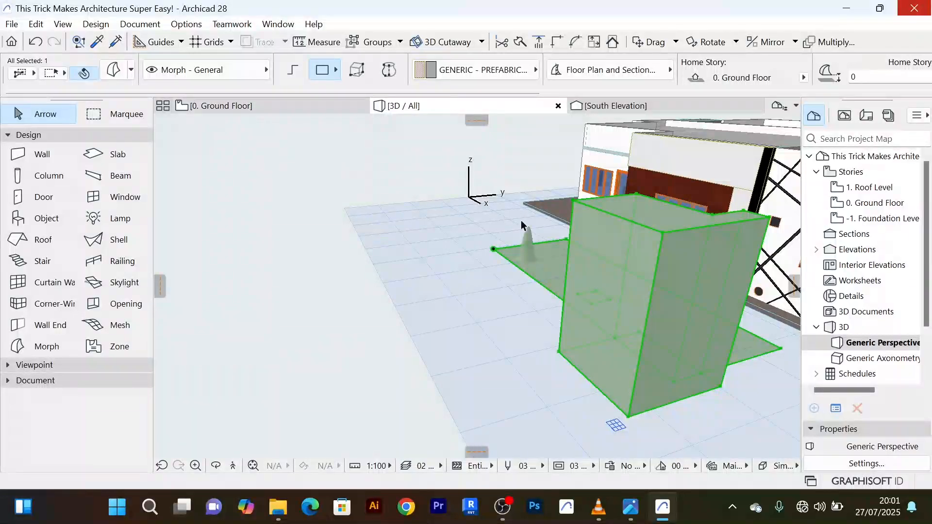
{"action": "left_click", "coordinate": [624, 285]}
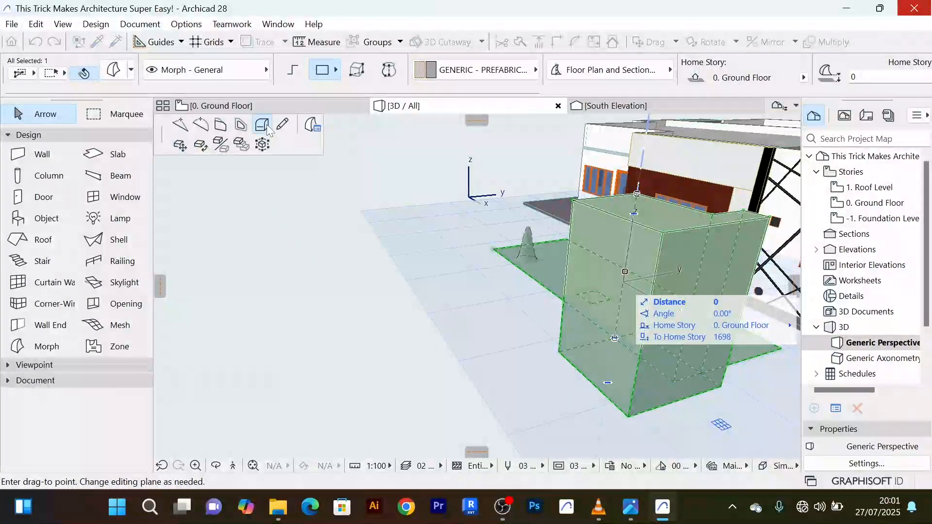
{"action": "left_click", "coordinate": [263, 125]}
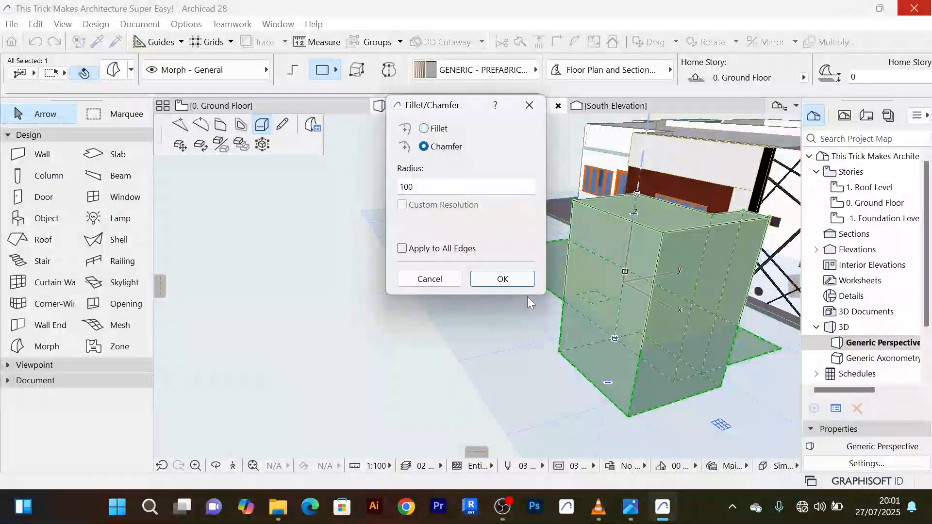
{"action": "left_click", "coordinate": [501, 279]}
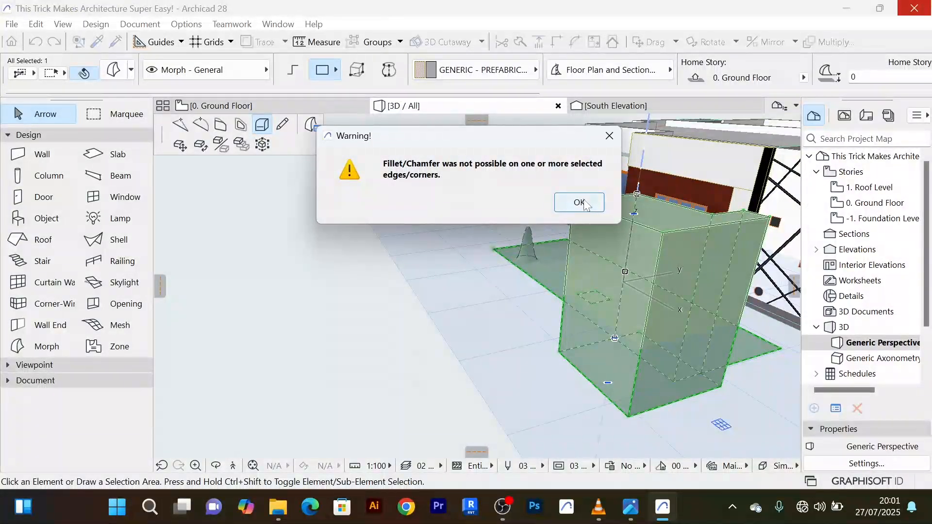
{"action": "left_click", "coordinate": [580, 203]}
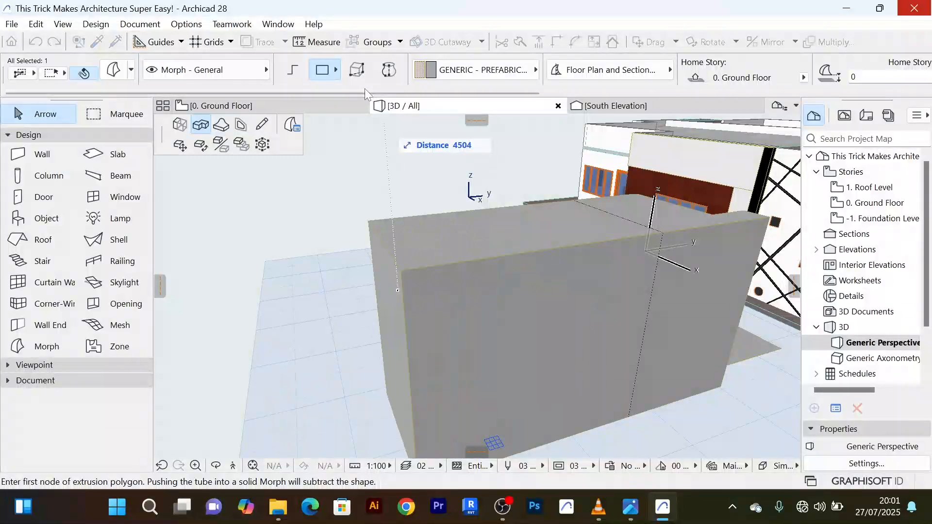
Try to extrude the block's side face outward along a path, using the revolved geometry method
{"action": "left_click", "coordinate": [388, 70]}
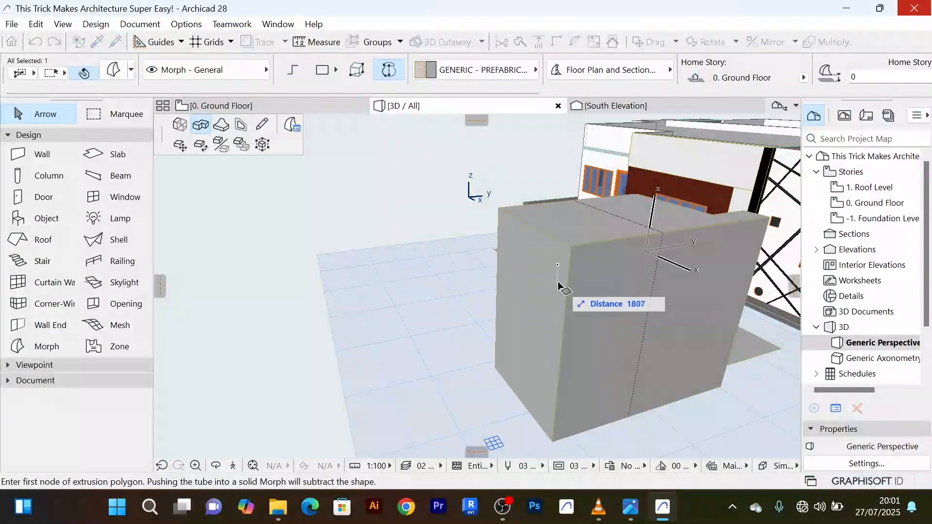
{"action": "left_click", "coordinate": [562, 278]}
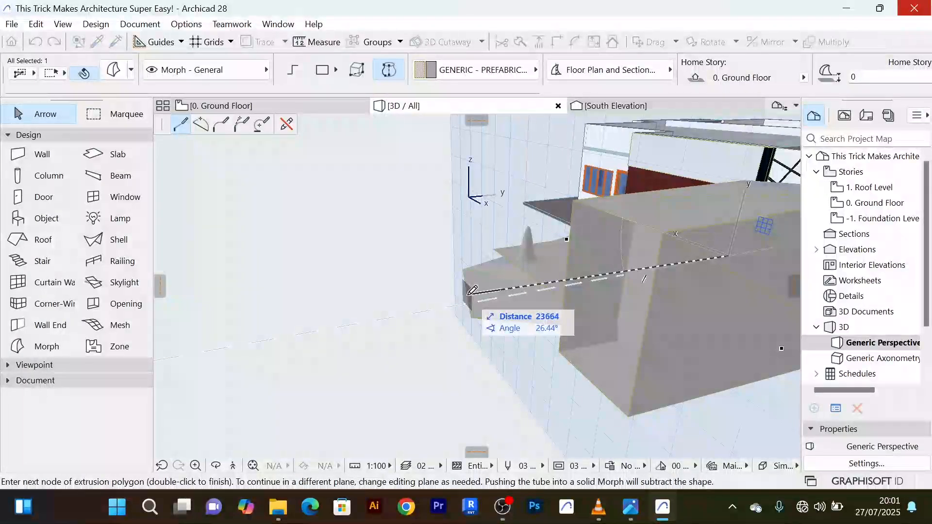
{"action": "double_click", "coordinate": [473, 290]}
{"action": "left_click", "coordinate": [391, 278]}
Delete the whole practice morph in front of the house
{"action": "scroll", "coordinate": [387, 281], "scroll_direction": "down", "scroll_amount": 5}
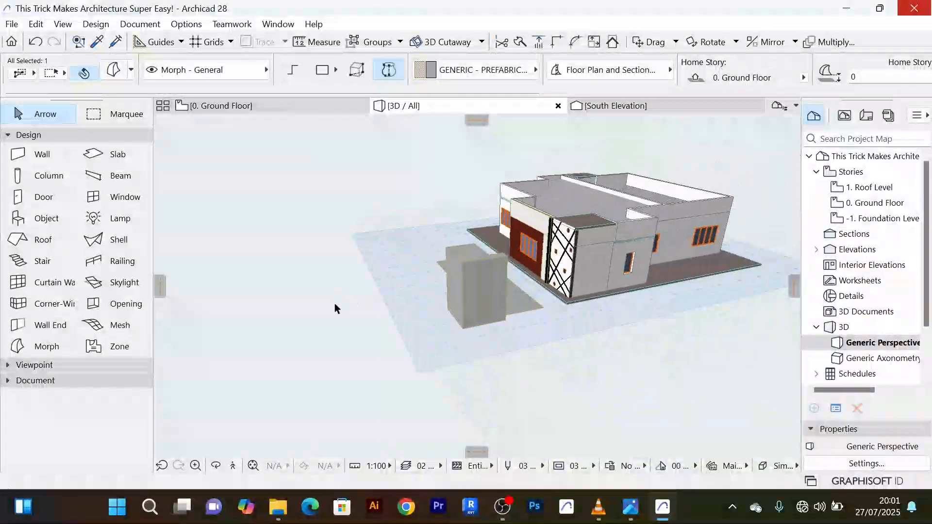
{"action": "middle_click_drag", "start_coordinate": [334, 305], "coordinate": [588, 315], "text": "shift"}
{"action": "left_click", "coordinate": [536, 294]}
{"action": "scroll", "coordinate": [537, 294], "scroll_direction": "up", "scroll_amount": 3}
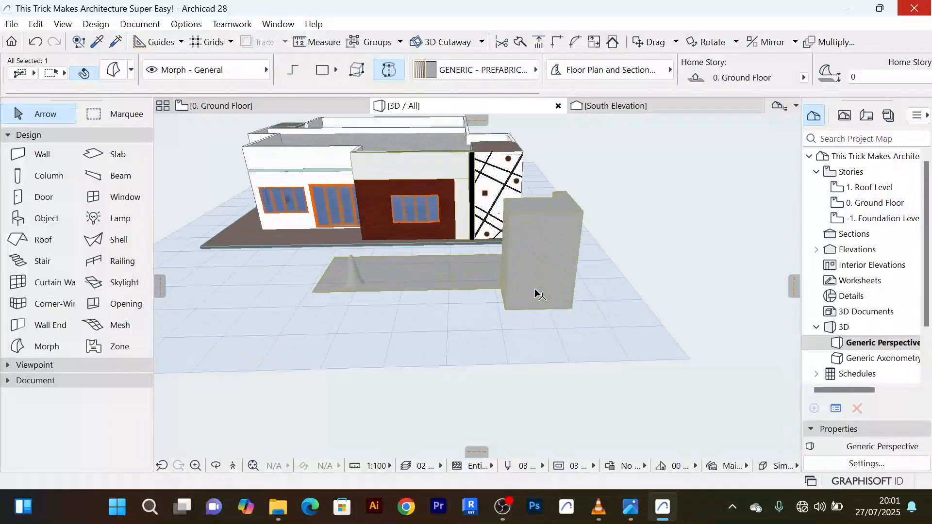
{"action": "key", "text": "Delete"}
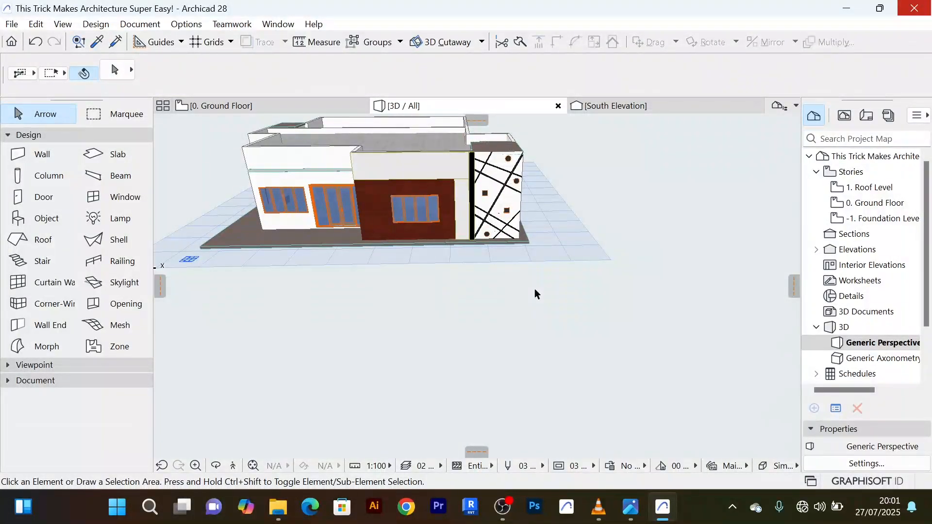
Compare the house's front facade with the reference render, focusing on the entrance side and the projecting room
{"action": "middle_click_drag", "start_coordinate": [536, 293], "coordinate": [451, 272], "text": "shift"}
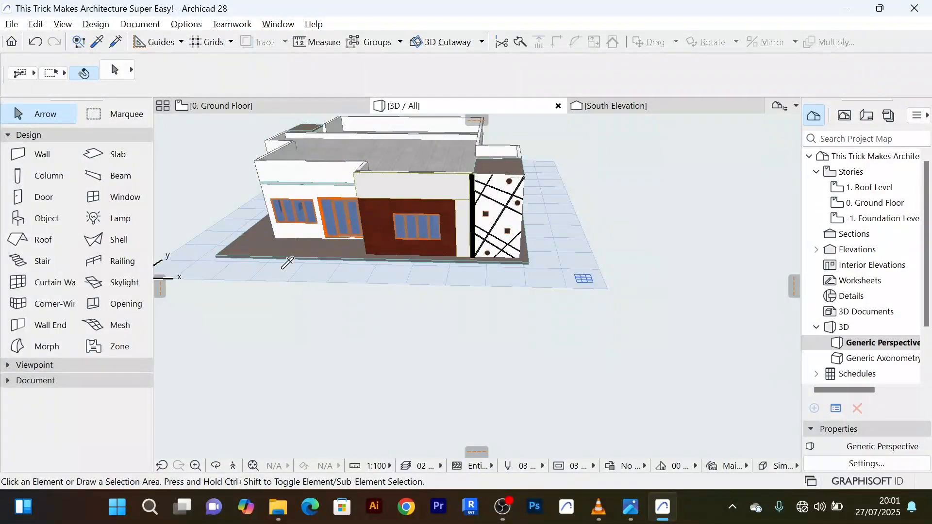
{"action": "key", "text": "alt+Tab"}
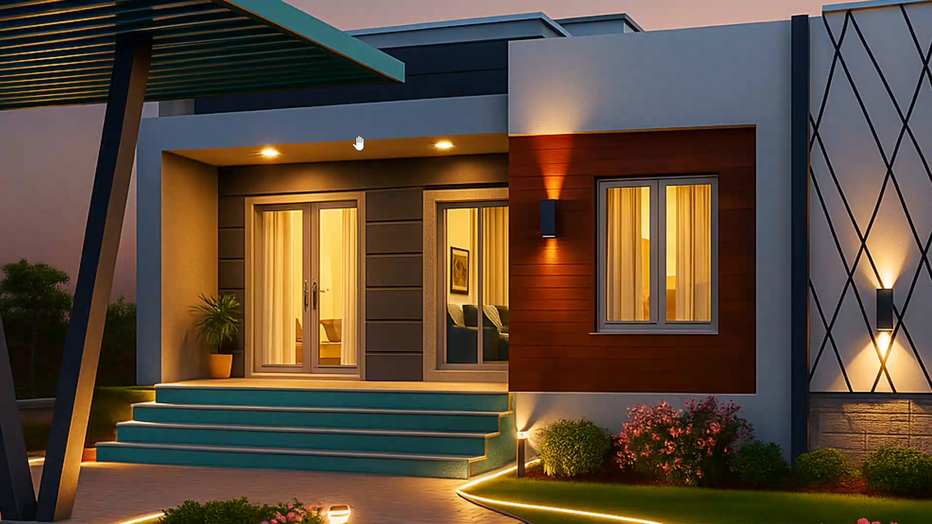
{"action": "key", "text": "alt+Tab"}
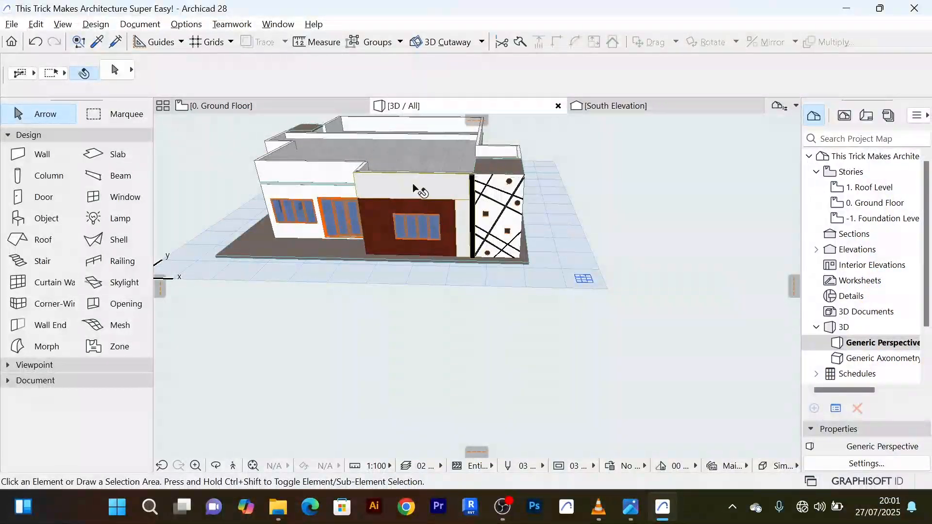
{"action": "middle_click_drag", "start_coordinate": [413, 185], "coordinate": [506, 160]}
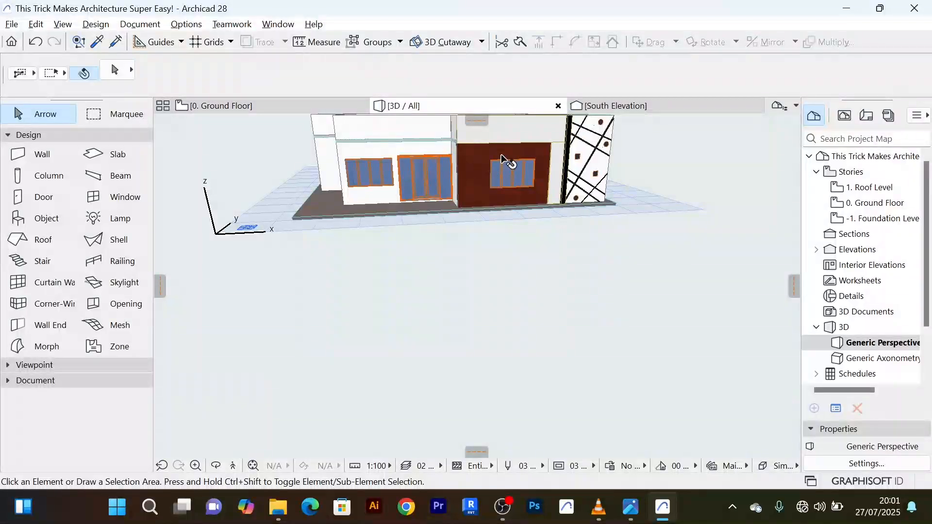
Draw a rectangular morph about 6201 by 356 mm across the entrance wall, over the band above the window and door
{"action": "key", "text": "alt+Tab"}
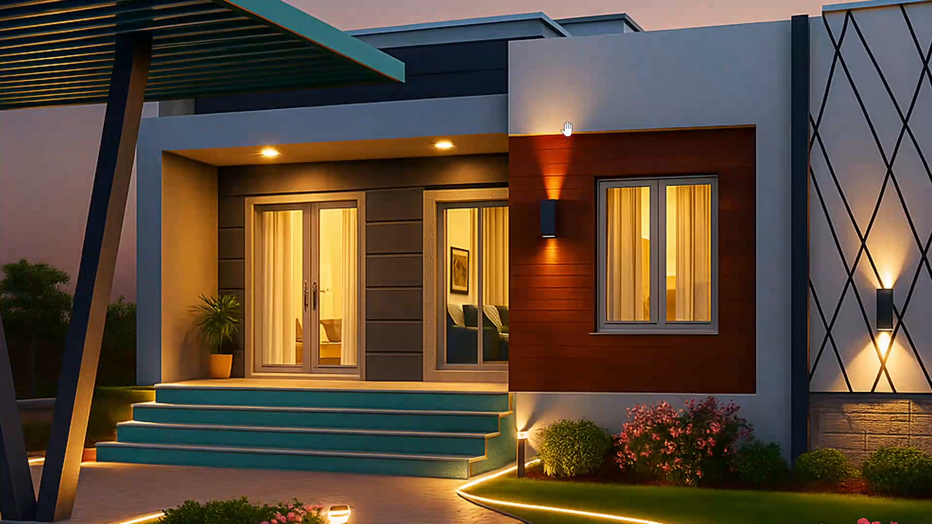
{"action": "key", "text": "alt+Tab"}
{"action": "middle_click_drag", "start_coordinate": [437, 146], "coordinate": [412, 187], "text": "shift"}
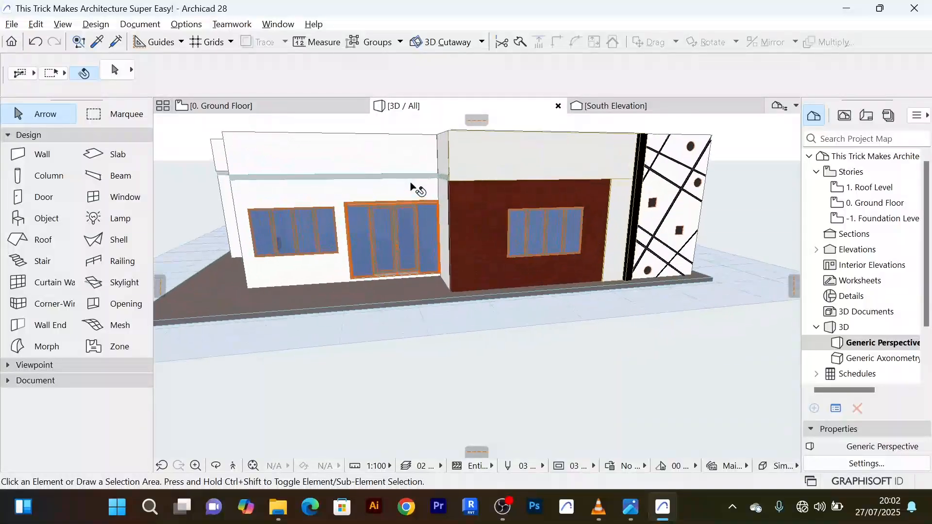
{"action": "scroll", "coordinate": [412, 187], "scroll_direction": "up", "scroll_amount": 2}
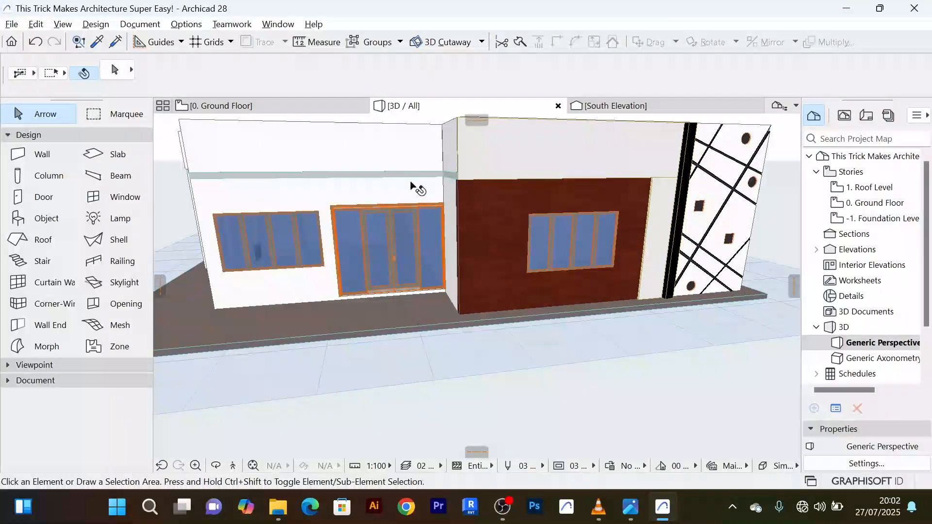
{"action": "left_click", "coordinate": [48, 347]}
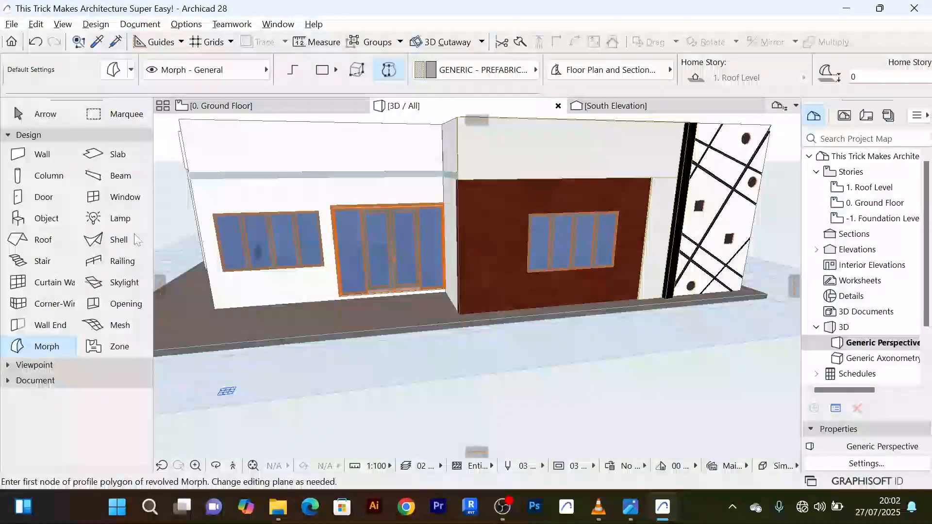
{"action": "left_click", "coordinate": [323, 71]}
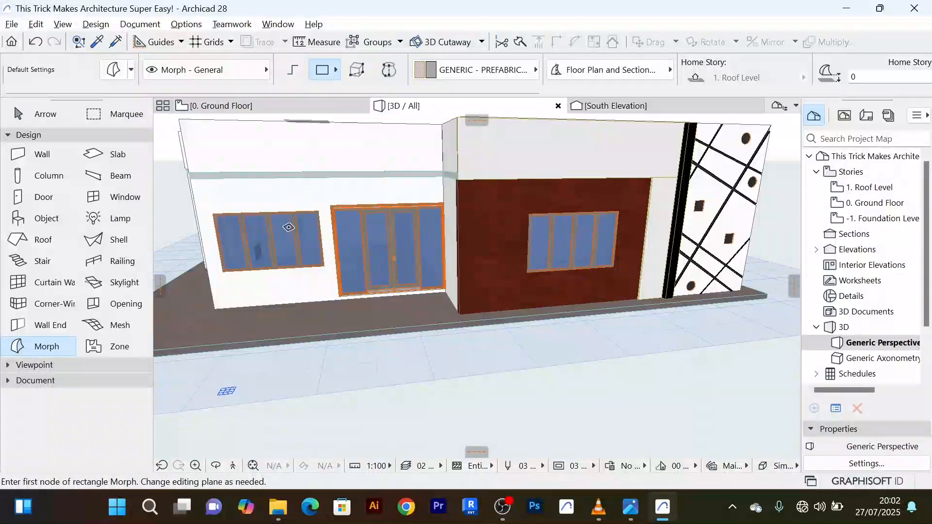
{"action": "middle_click_drag", "start_coordinate": [218, 167], "coordinate": [328, 154], "text": "shift"}
{"action": "scroll", "coordinate": [287, 179], "scroll_direction": "up", "scroll_amount": 5}
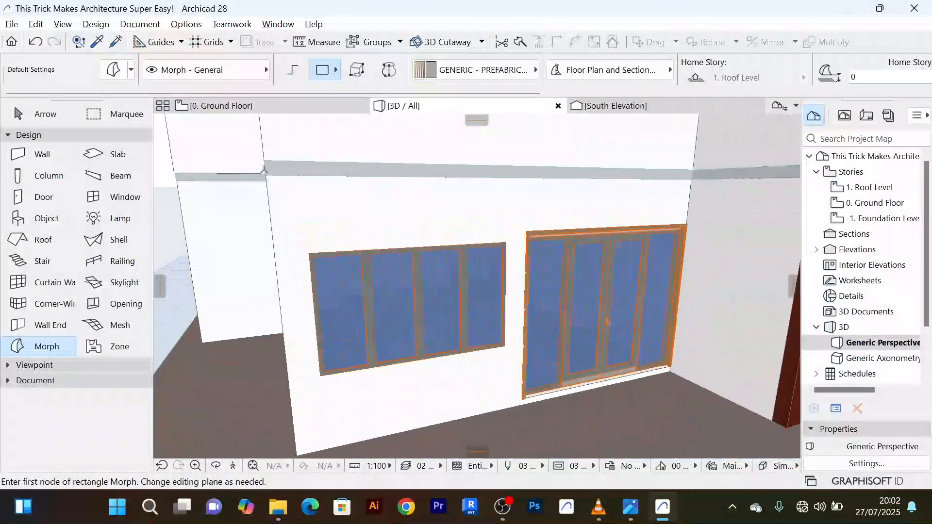
{"action": "left_click", "coordinate": [261, 140]}
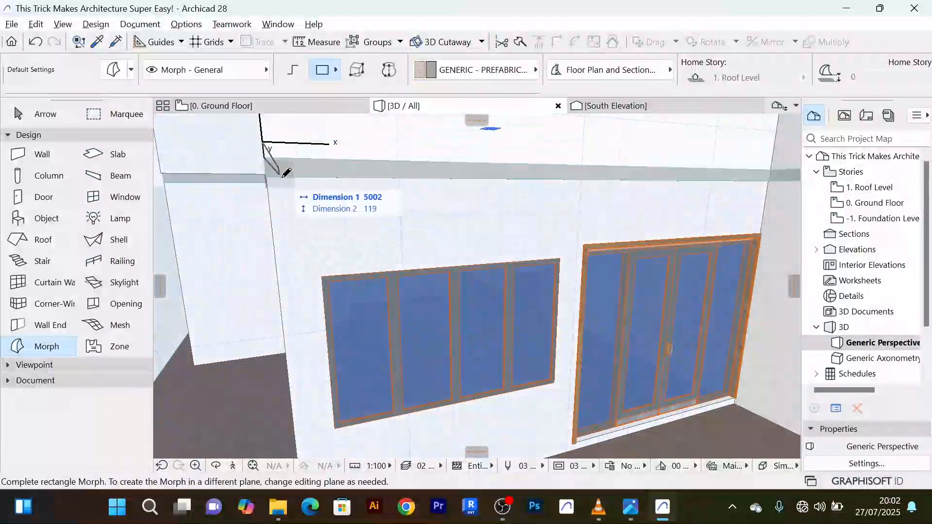
{"action": "middle_click_drag", "start_coordinate": [467, 188], "coordinate": [280, 194]}
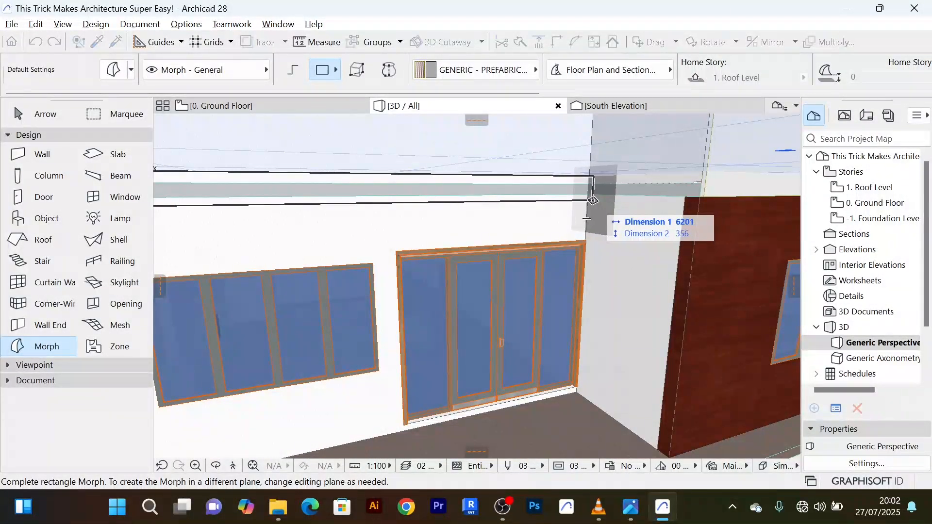
{"action": "left_click", "coordinate": [587, 219]}
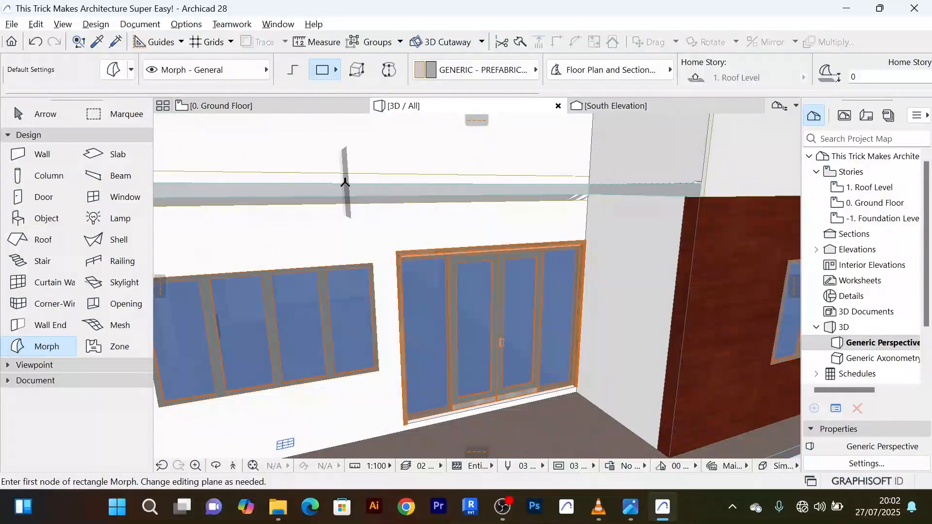
{"action": "middle_click_drag", "start_coordinate": [346, 180], "coordinate": [413, 168]}
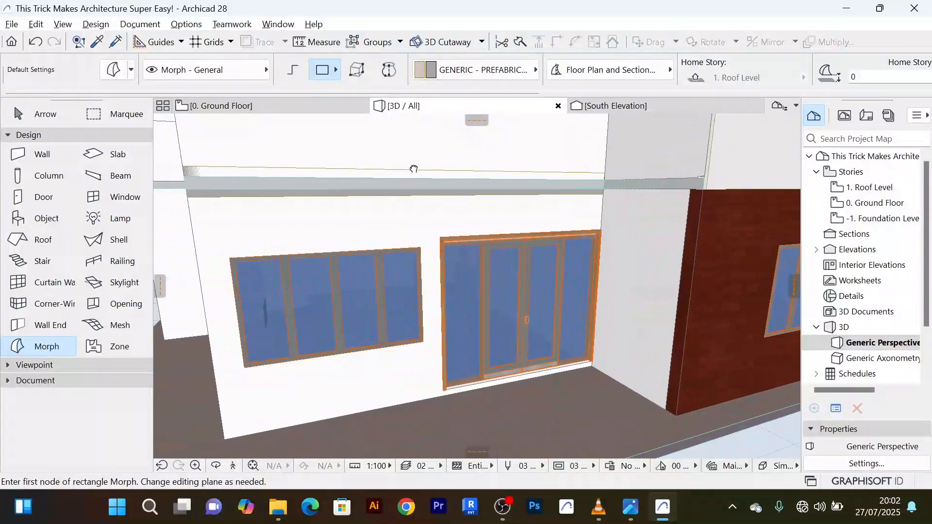
Extrude the rectangular morph 2000 mm outward from the entrance wall with perpendicular push/pull to form a canopy
{"action": "left_click", "coordinate": [44, 119]}
{"action": "left_click", "coordinate": [268, 176]}
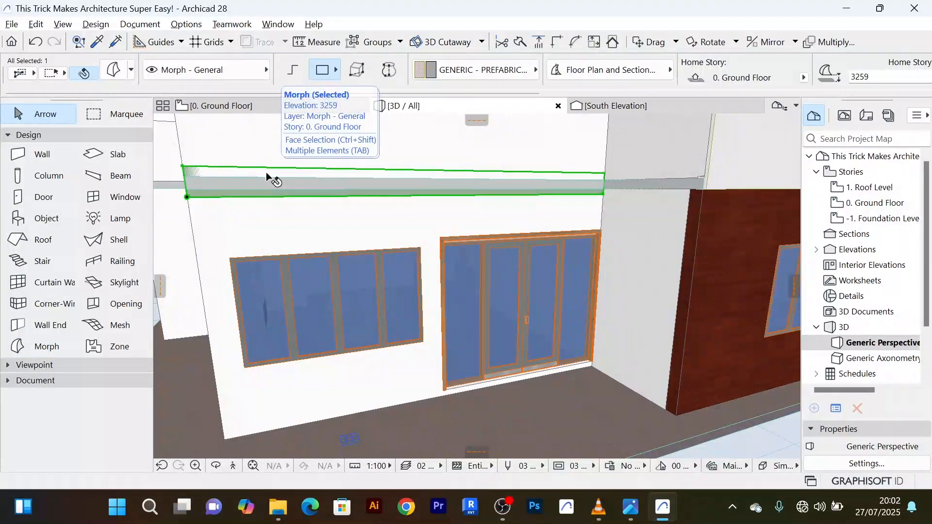
{"action": "left_click", "coordinate": [269, 171]}
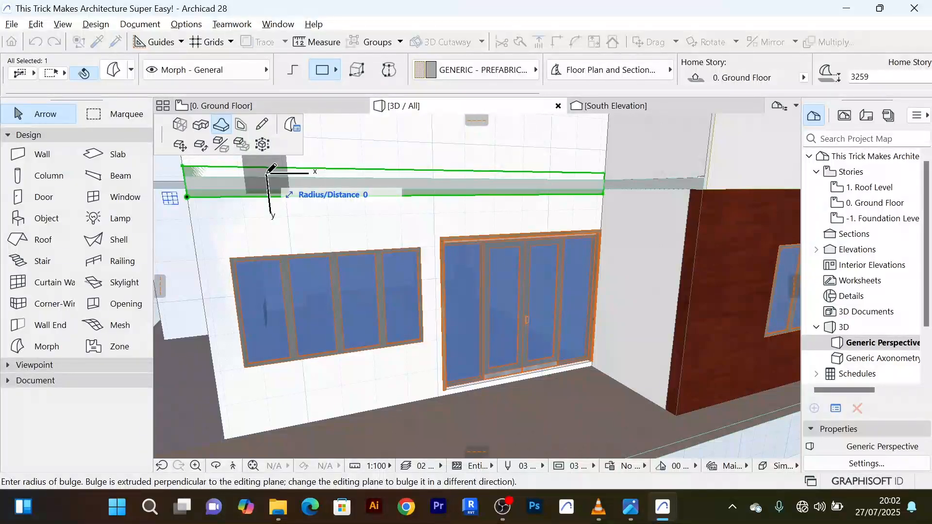
{"action": "middle_click_drag", "start_coordinate": [271, 168], "coordinate": [420, 203], "text": "shift"}
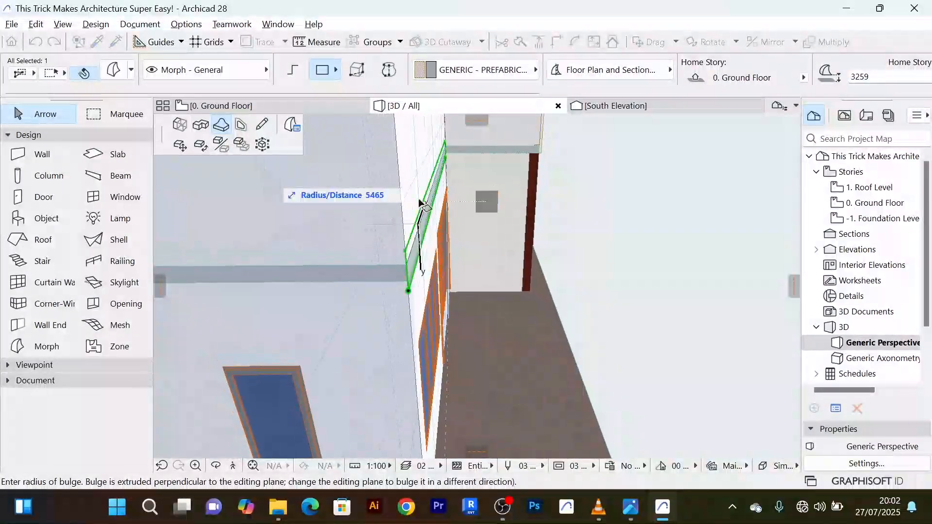
{"action": "left_click", "coordinate": [186, 127]}
{"action": "left_click", "coordinate": [419, 223]}
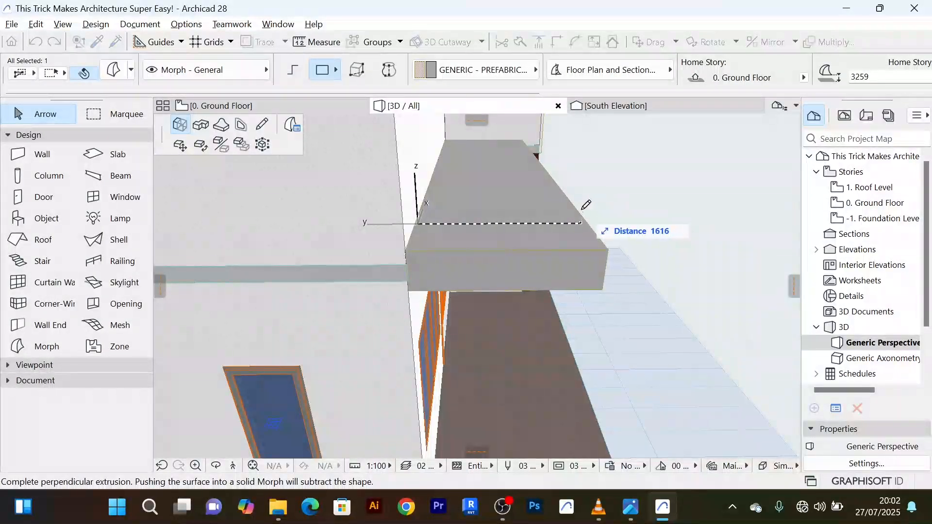
{"action": "middle_click_drag", "start_coordinate": [586, 205], "coordinate": [561, 216], "text": "shift"}
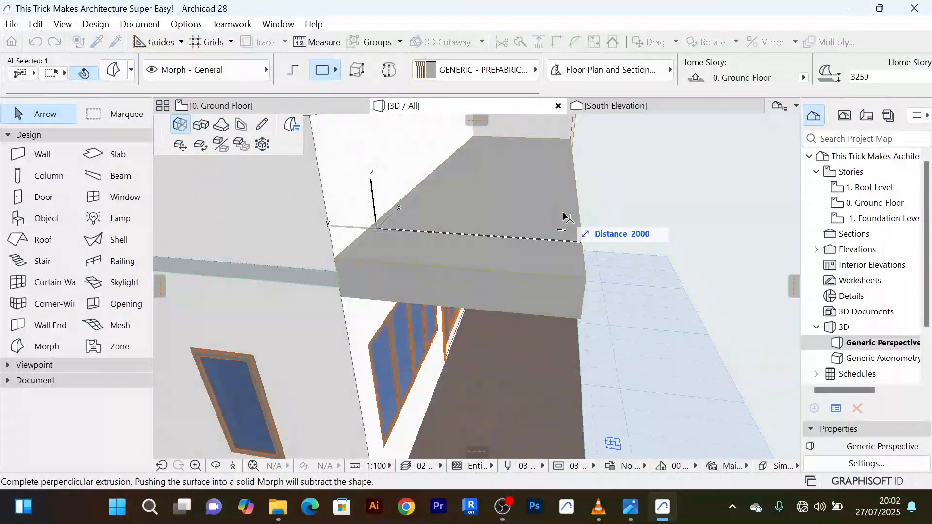
{"action": "left_click", "coordinate": [579, 208]}
{"action": "scroll", "coordinate": [609, 196], "scroll_direction": "down", "scroll_amount": 5}
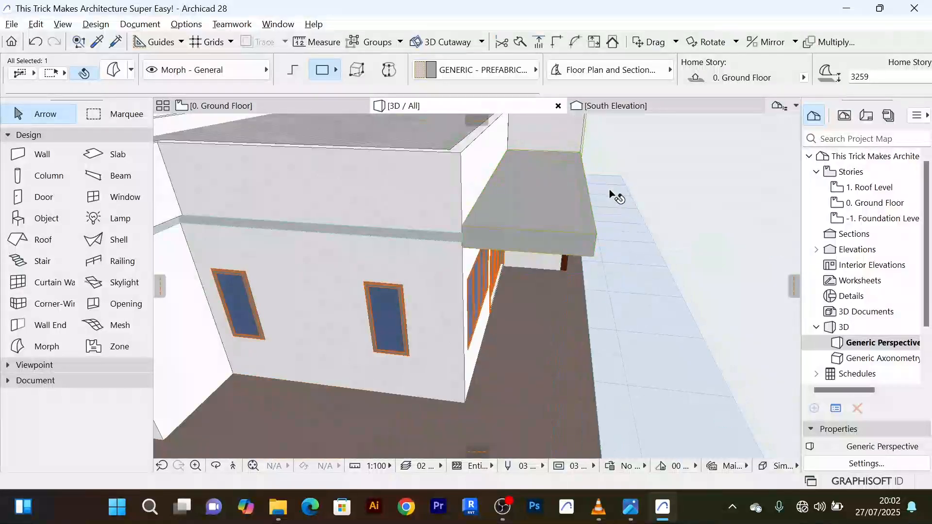
Override the canopy morph's surface with Paint - Glossy White
{"action": "middle_click_drag", "start_coordinate": [600, 180], "coordinate": [365, 151], "text": "shift"}
{"action": "scroll", "coordinate": [566, 181], "scroll_direction": "up", "scroll_amount": 4}
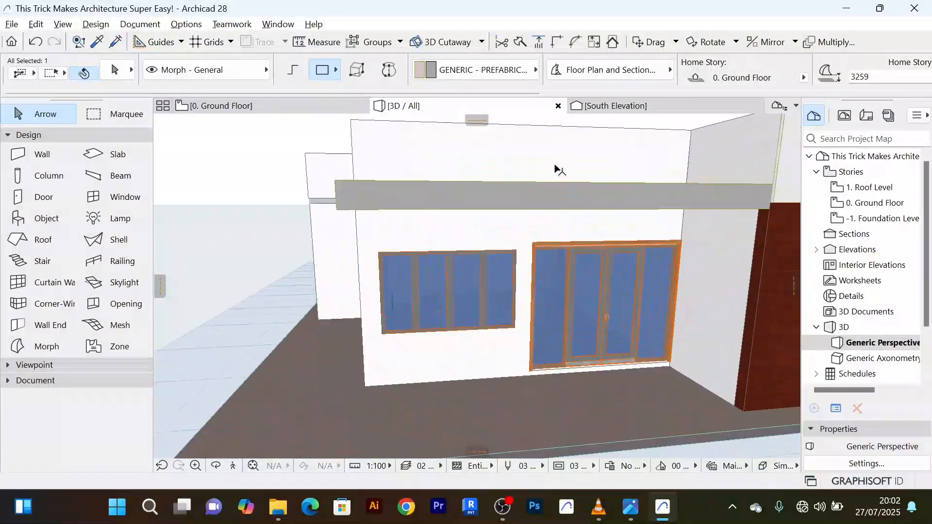
{"action": "middle_click_drag", "start_coordinate": [556, 168], "coordinate": [697, 225], "text": "shift"}
{"action": "scroll", "coordinate": [607, 213], "scroll_direction": "down", "scroll_amount": 5}
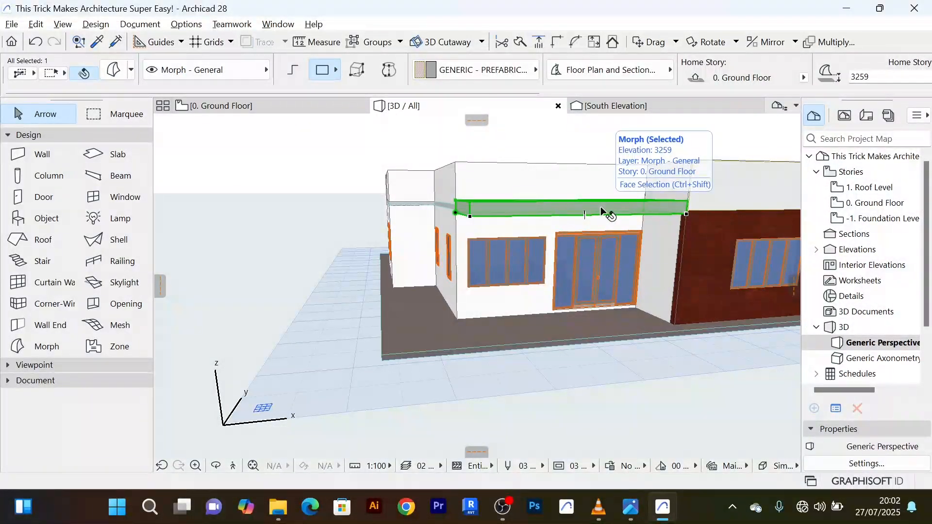
{"action": "double_click", "coordinate": [601, 211]}
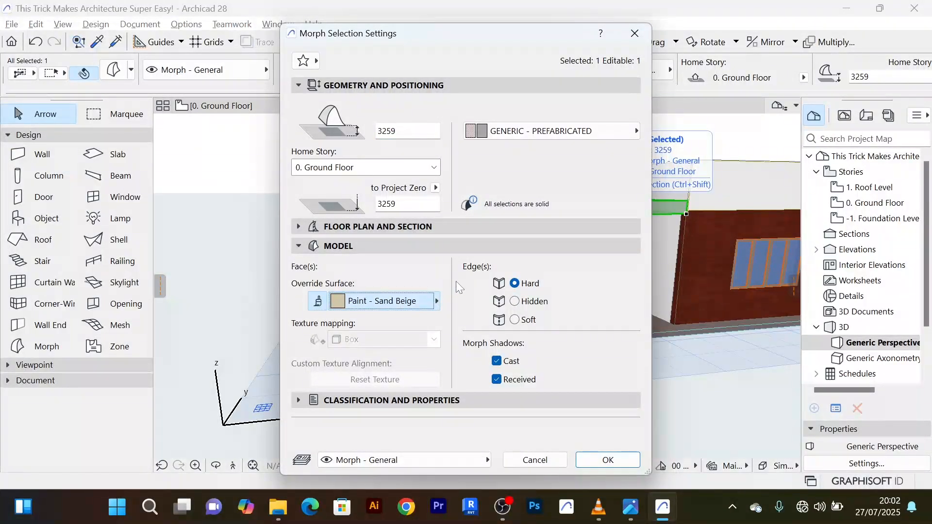
{"action": "left_click", "coordinate": [418, 301]}
{"action": "left_click", "coordinate": [508, 225]}
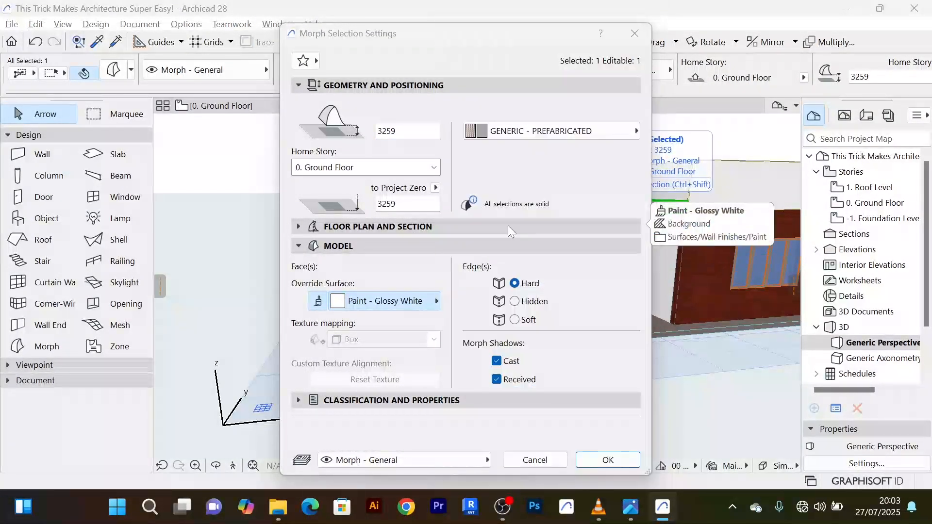
{"action": "left_click", "coordinate": [606, 461]}
{"action": "scroll", "coordinate": [602, 342], "scroll_direction": "down", "scroll_amount": 5}
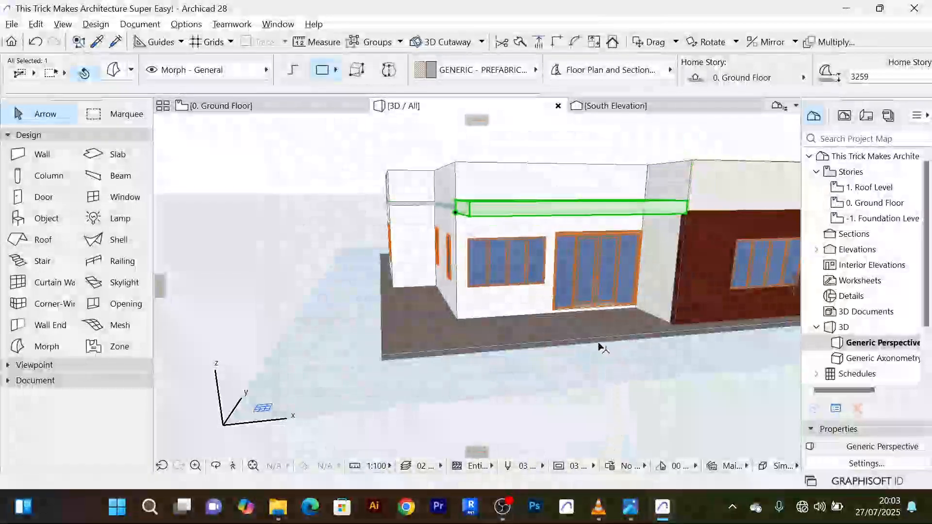
{"action": "middle_click_drag", "start_coordinate": [586, 340], "coordinate": [638, 330], "text": "shift"}
{"action": "middle_click_drag", "start_coordinate": [597, 262], "coordinate": [579, 244], "text": "shift"}
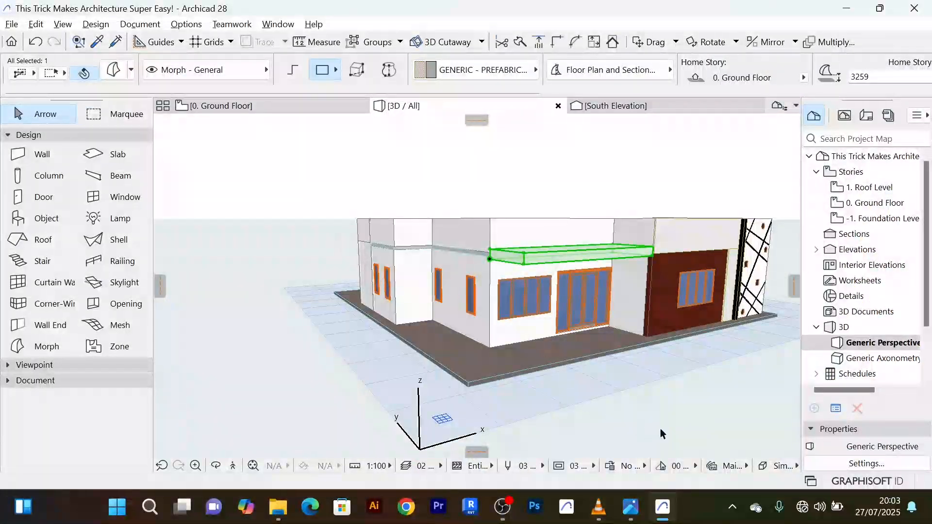
{"action": "left_click", "coordinate": [664, 411]}
Draw an upright rectangular morph about 2003 by 3619 mm from the canopy's outer end down to the floor slab
{"action": "middle_click_drag", "start_coordinate": [653, 403], "coordinate": [546, 371], "text": "shift"}
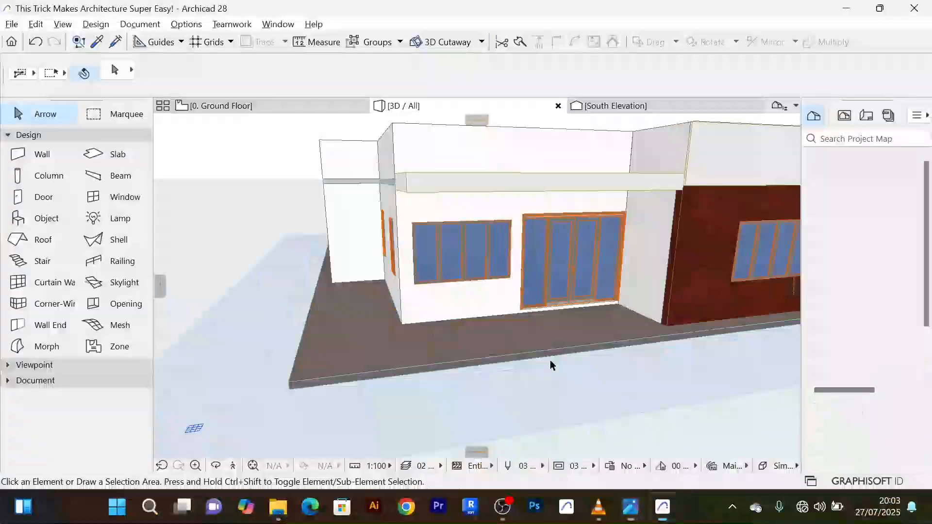
{"action": "middle_click_drag", "start_coordinate": [435, 184], "coordinate": [547, 184], "text": "shift"}
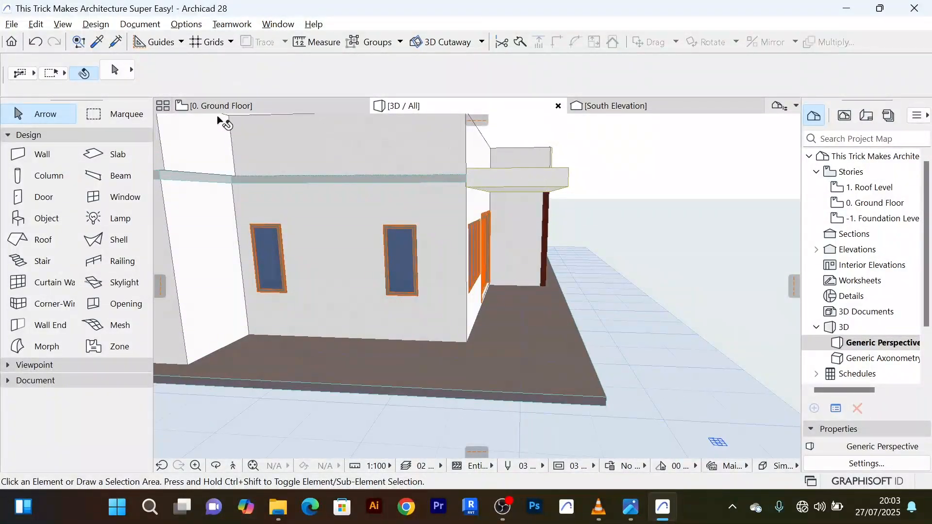
{"action": "left_click", "coordinate": [48, 348]}
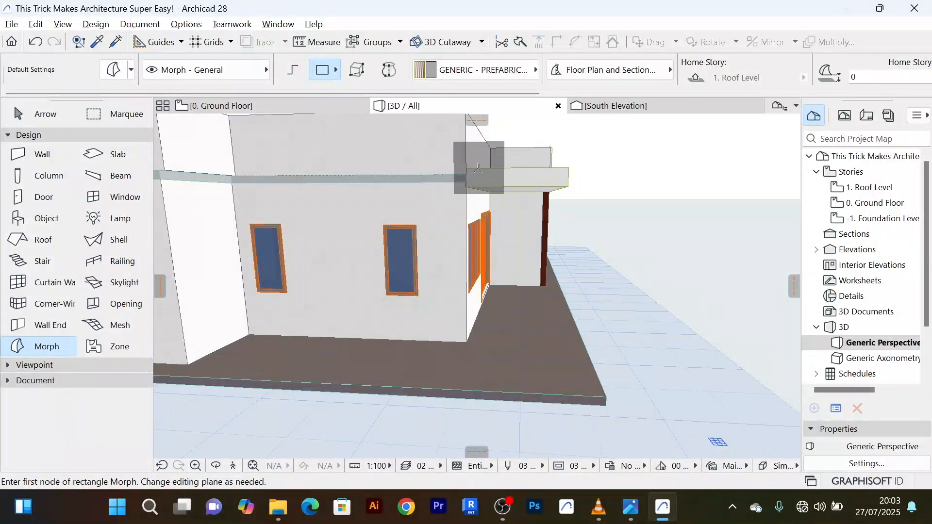
{"action": "scroll", "coordinate": [479, 167], "scroll_direction": "up", "scroll_amount": 5}
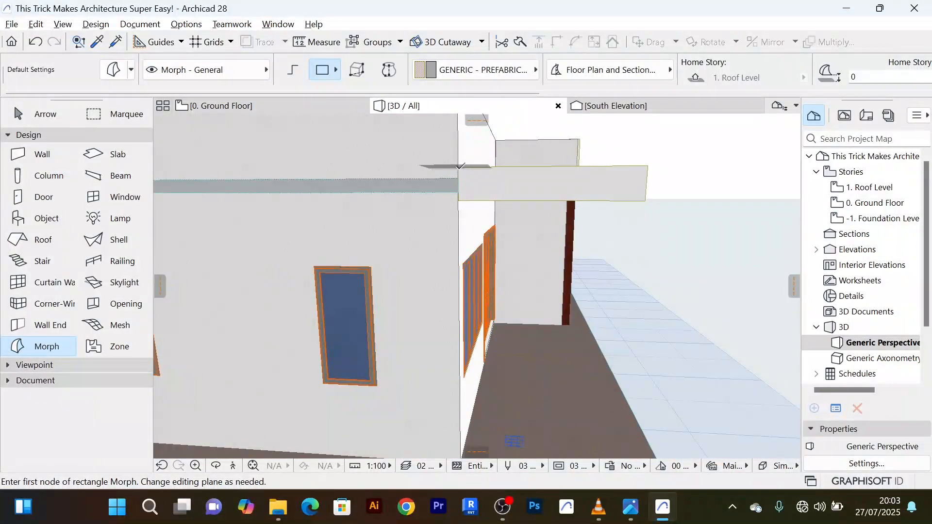
{"action": "left_click", "coordinate": [459, 166]}
{"action": "scroll", "coordinate": [625, 248], "scroll_direction": "down", "scroll_amount": 3}
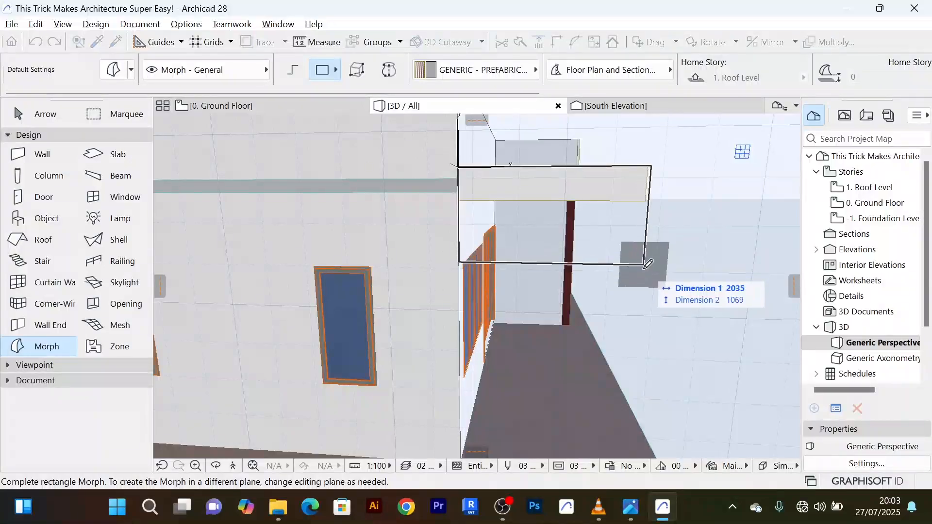
{"action": "scroll", "coordinate": [632, 340], "scroll_direction": "down", "scroll_amount": 1}
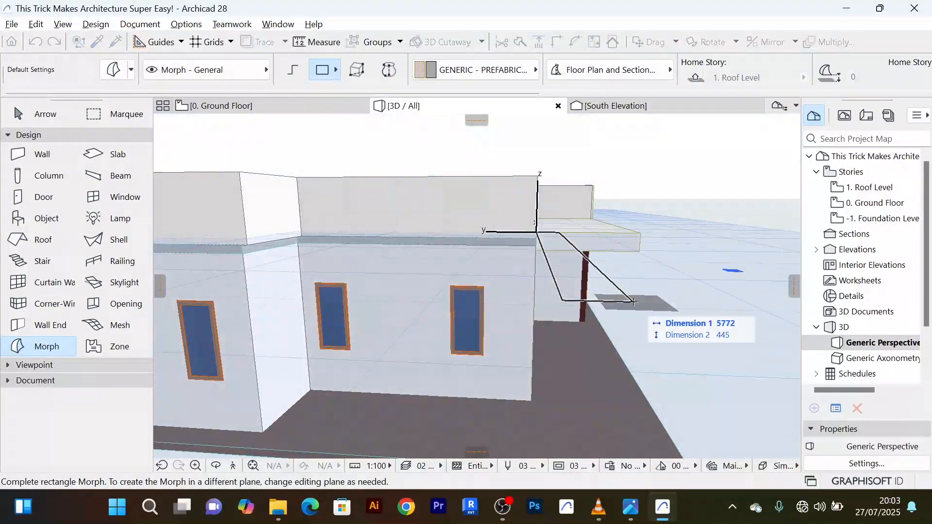
{"action": "middle_click_drag", "start_coordinate": [632, 302], "coordinate": [584, 266]}
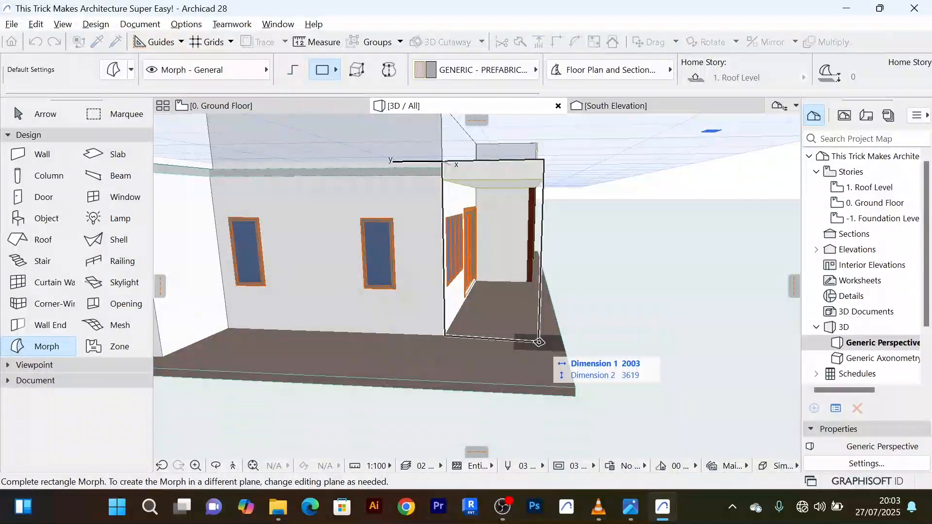
{"action": "left_click", "coordinate": [538, 342]}
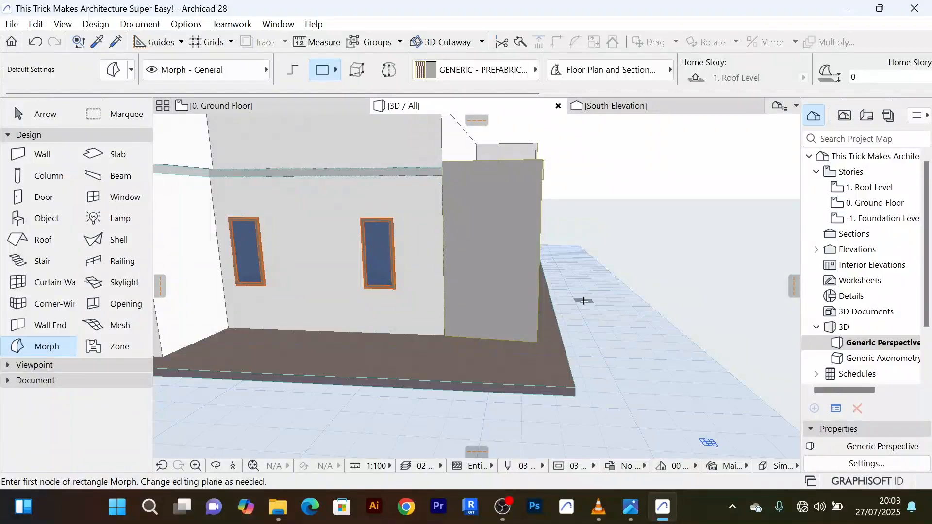
Delete the upright rectangular morph at the canopy's outer end
{"action": "scroll", "coordinate": [583, 301], "scroll_direction": "down", "scroll_amount": 5}
{"action": "middle_click_drag", "start_coordinate": [584, 300], "coordinate": [356, 305], "text": "shift"}
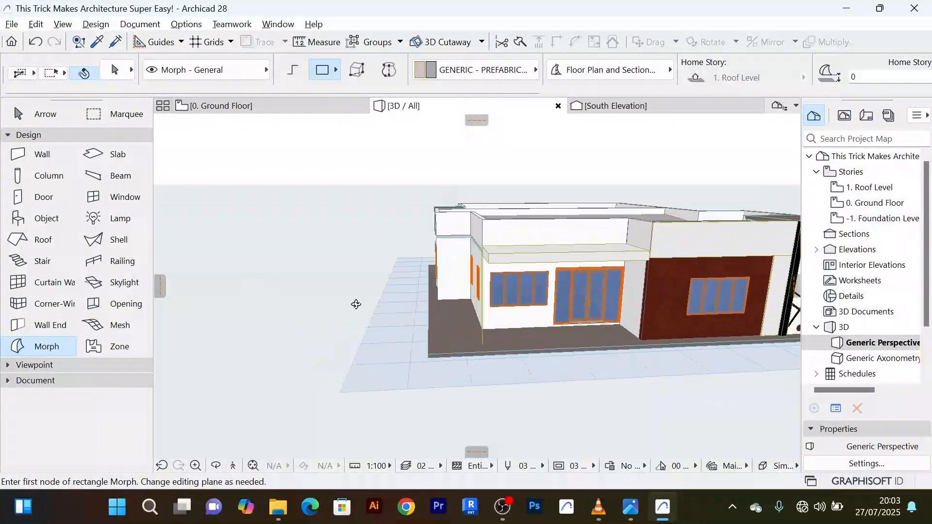
{"action": "scroll", "coordinate": [487, 277], "scroll_direction": "up", "scroll_amount": 4}
{"action": "mouse_move", "coordinate": [516, 229]}
{"action": "middle_mouse_down", "text": "shift"}
{"action": "mouse_move", "coordinate": [416, 196]}
{"action": "mouse_move", "coordinate": [544, 229]}
{"action": "mouse_move", "coordinate": [651, 224]}
{"action": "mouse_move", "coordinate": [672, 210]}
{"action": "mouse_move", "coordinate": [450, 233]}
{"action": "mouse_move", "coordinate": [516, 230]}
{"action": "middle_mouse_up", "text": "shift"}
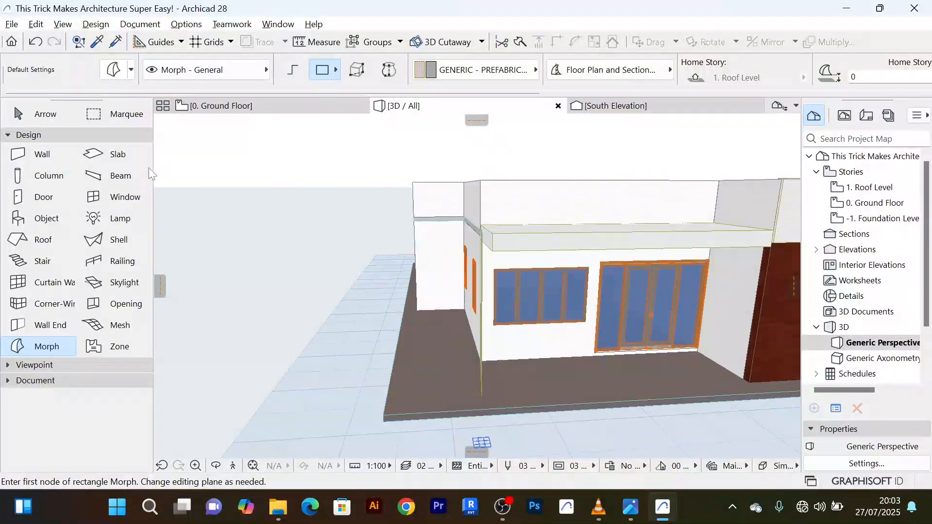
{"action": "left_click", "coordinate": [46, 116]}
{"action": "middle_click_drag", "start_coordinate": [458, 297], "coordinate": [539, 315], "text": "shift"}
{"action": "left_click", "coordinate": [539, 315]}
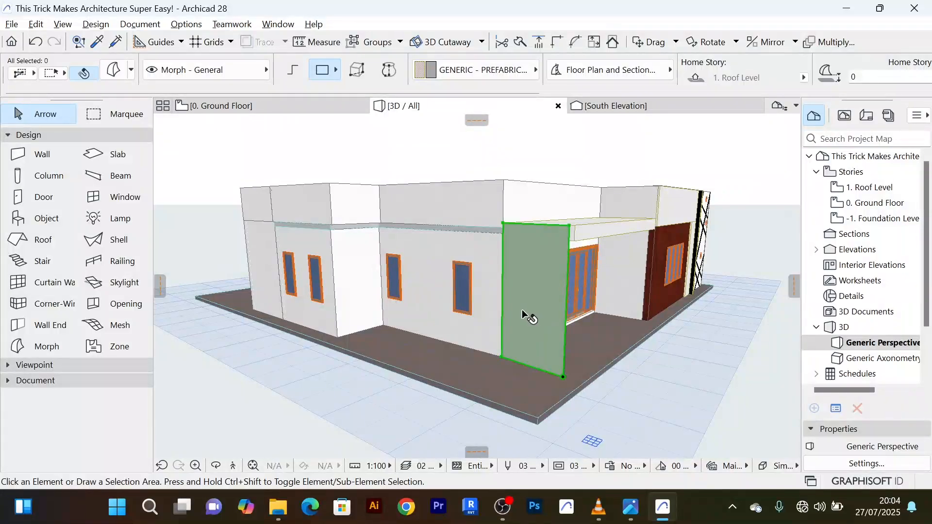
{"action": "key", "text": "Delete"}
Draw an upright rectangular morph about 271 by 3259 mm on the entrance wall's outer corner, from the canopy's underside to the floor slab
{"action": "middle_click_drag", "start_coordinate": [516, 318], "coordinate": [326, 303], "text": "shift"}
{"action": "scroll", "coordinate": [498, 271], "scroll_direction": "up", "scroll_amount": 2}
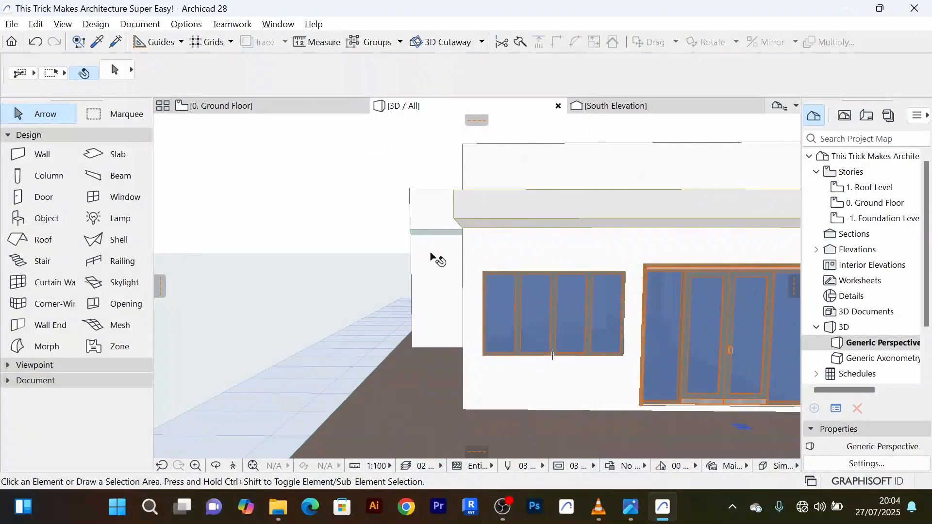
{"action": "left_click", "coordinate": [41, 347]}
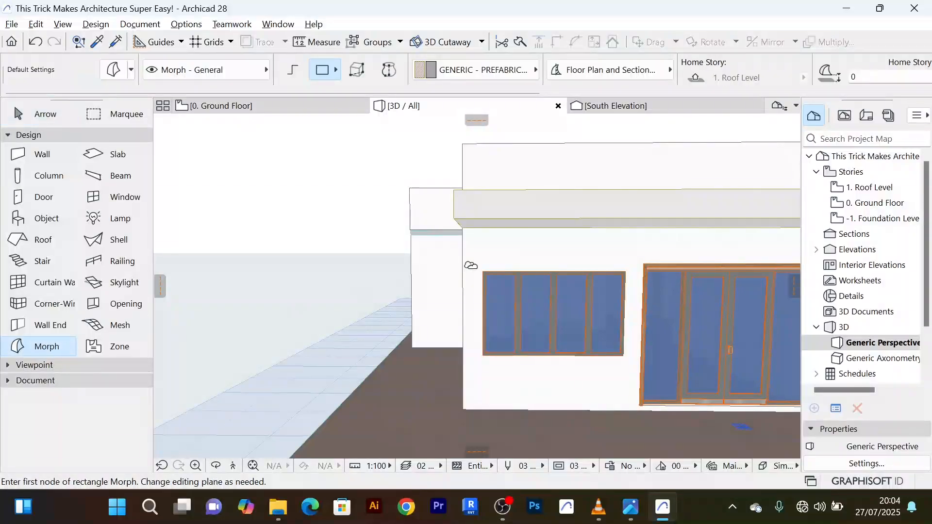
{"action": "scroll", "coordinate": [469, 231], "scroll_direction": "up", "scroll_amount": 3}
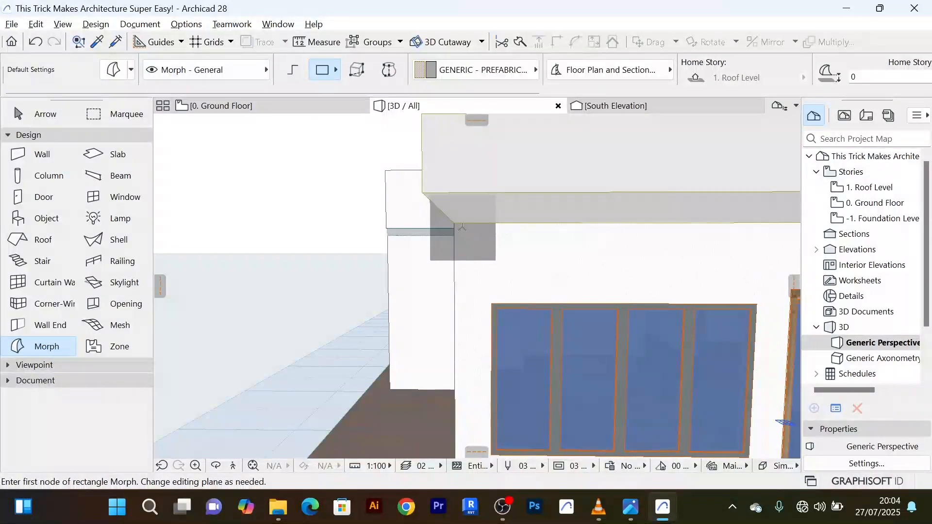
{"action": "left_click", "coordinate": [455, 223]}
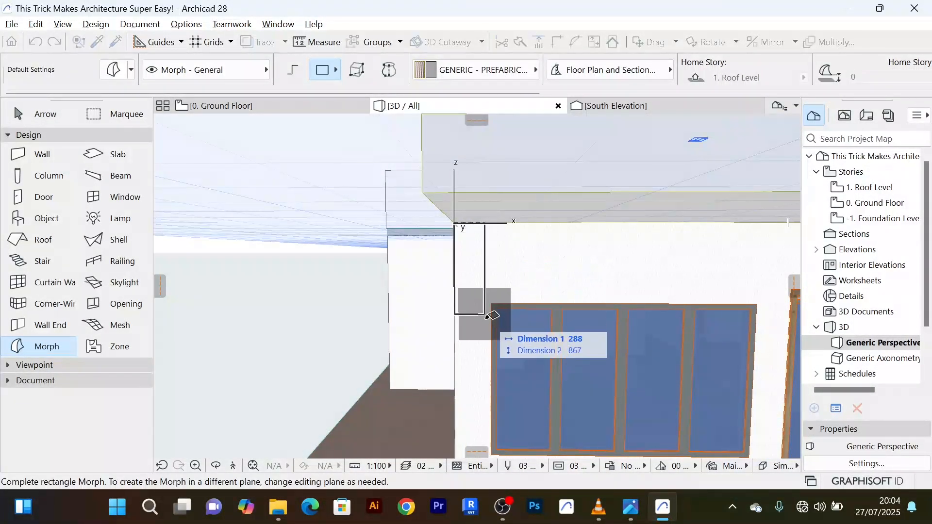
{"action": "middle_click_drag", "start_coordinate": [486, 322], "coordinate": [488, 177]}
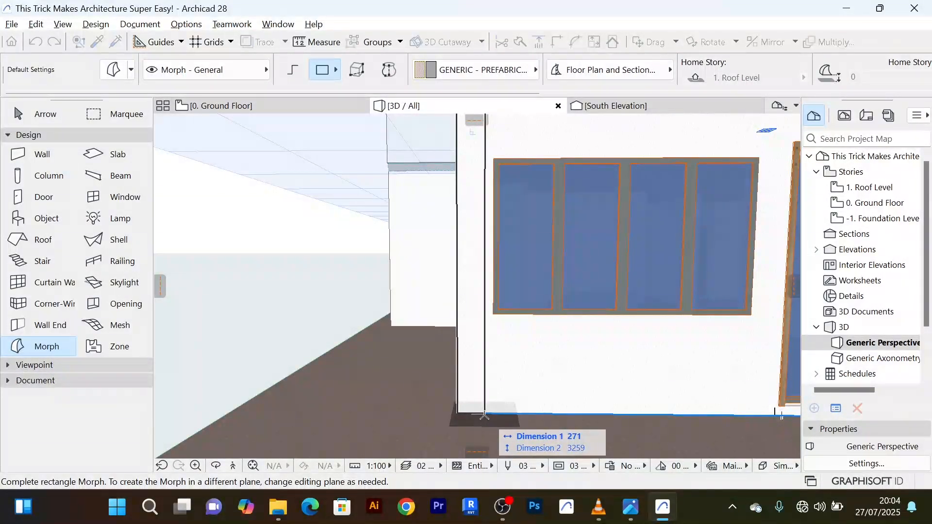
{"action": "left_click", "coordinate": [485, 417]}
Extrude the narrow upright morph with perpendicular push/pull, outward from the entrance wall to about the canopy's outer edge
{"action": "scroll", "coordinate": [422, 300], "scroll_direction": "down", "scroll_amount": 5}
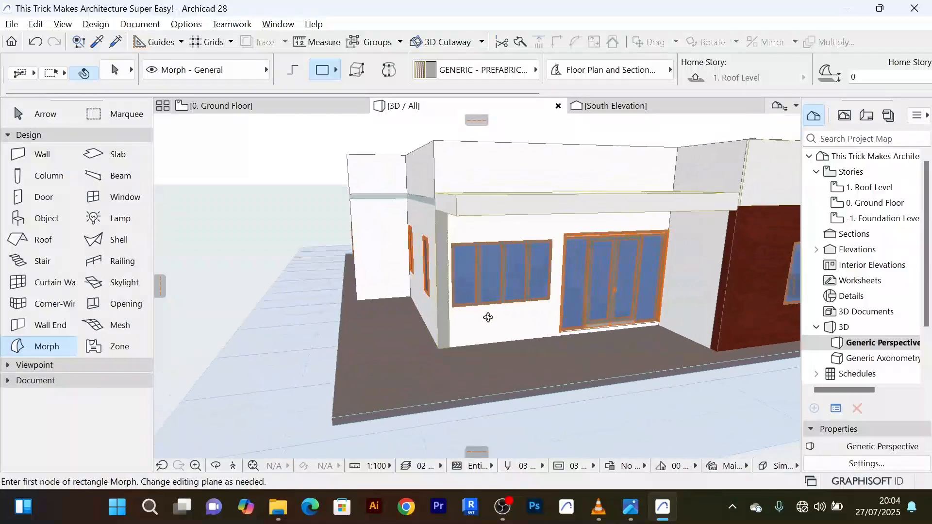
{"action": "left_click", "coordinate": [57, 115]}
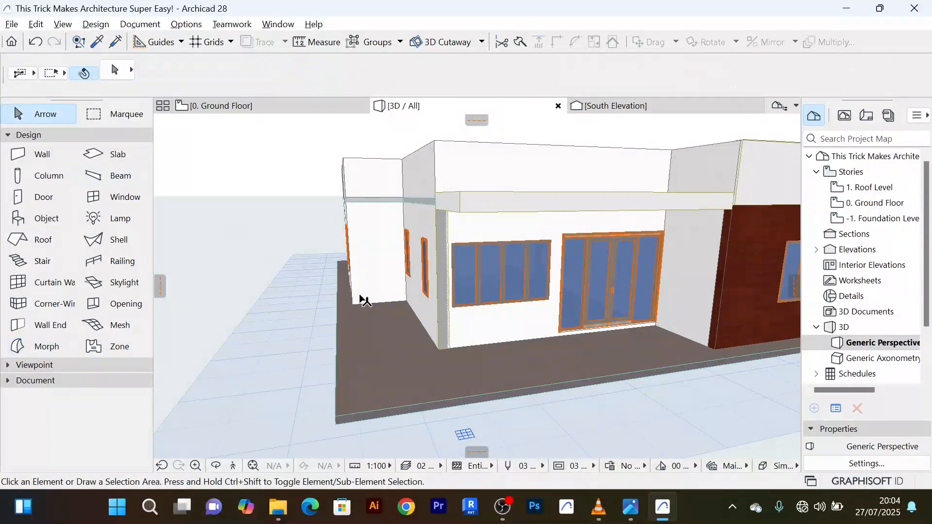
{"action": "scroll", "coordinate": [442, 272], "scroll_direction": "up", "scroll_amount": 3}
{"action": "left_click", "coordinate": [477, 233]}
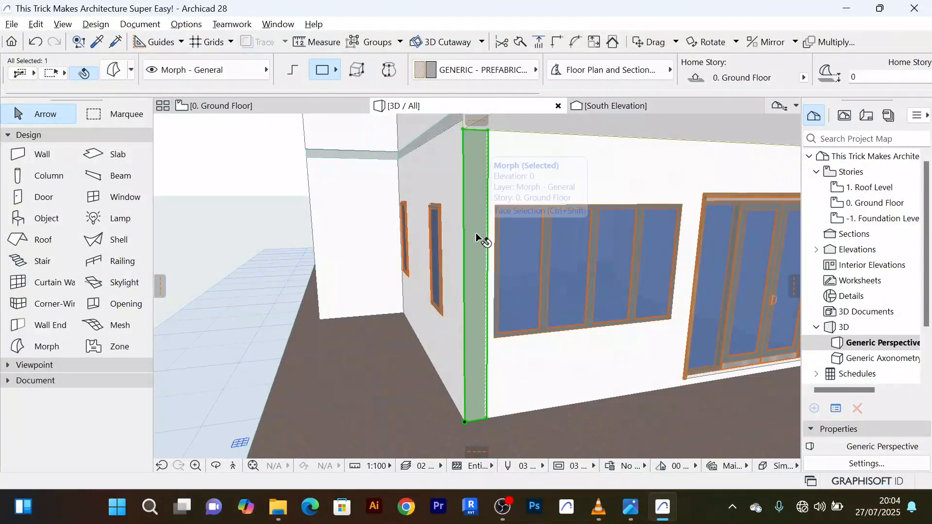
{"action": "left_click", "coordinate": [476, 233]}
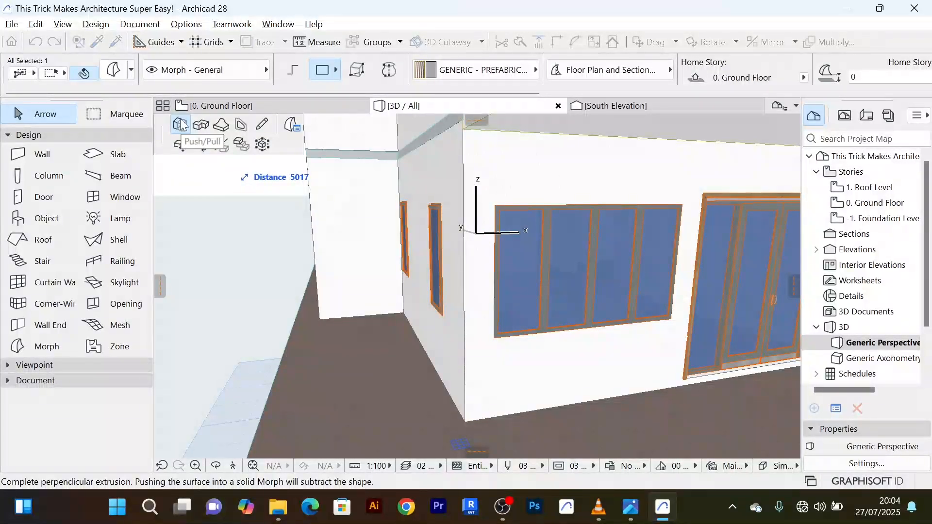
{"action": "scroll", "coordinate": [451, 298], "scroll_direction": "down", "scroll_amount": 1}
{"action": "middle_click_drag", "start_coordinate": [453, 301], "coordinate": [688, 313], "text": "shift"}
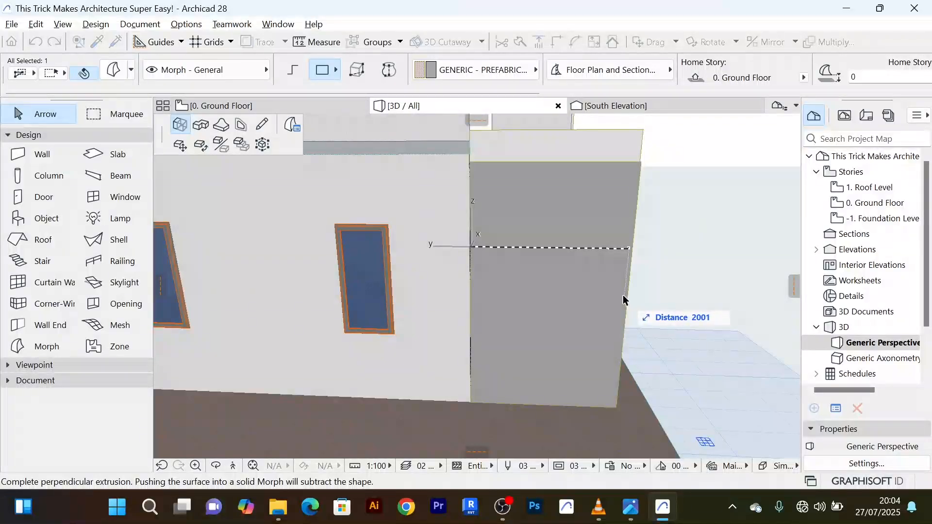
{"action": "scroll", "coordinate": [623, 295], "scroll_direction": "up", "scroll_amount": 1}
{"action": "scroll", "coordinate": [622, 295], "scroll_direction": "down", "scroll_amount": 1}
{"action": "middle_click_drag", "start_coordinate": [622, 295], "coordinate": [618, 340]}
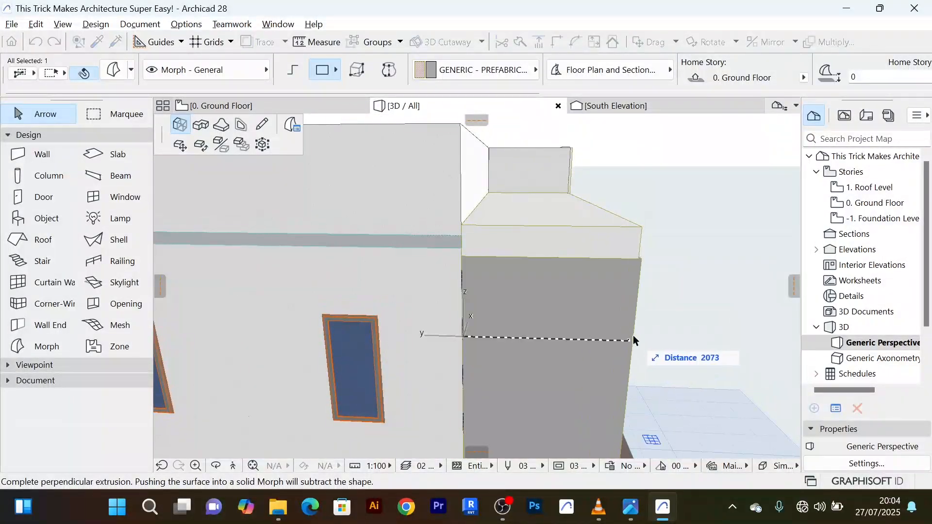
{"action": "left_click", "coordinate": [628, 341]}
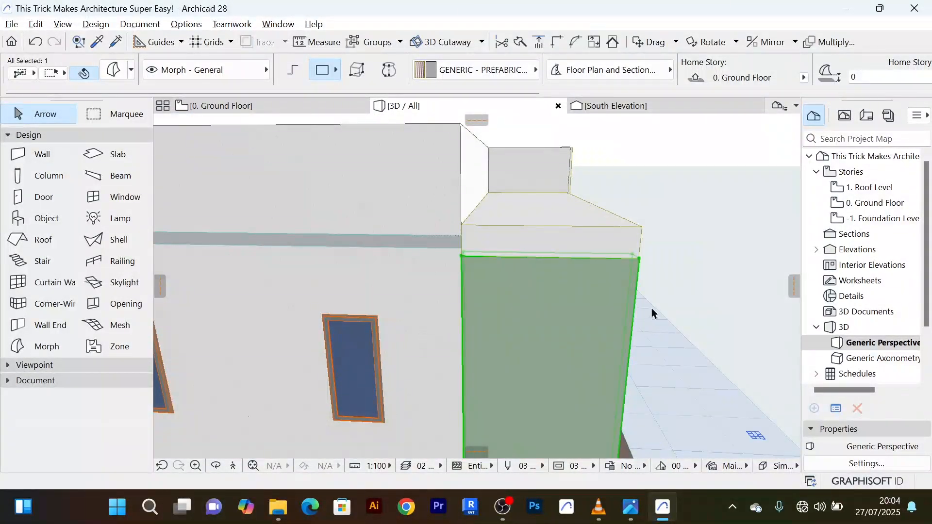
Override the side support morph's surface with Paint - Glossy White
{"action": "scroll", "coordinate": [653, 308], "scroll_direction": "down", "scroll_amount": 3}
{"action": "middle_click_drag", "start_coordinate": [656, 308], "coordinate": [361, 269], "text": "shift"}
{"action": "scroll", "coordinate": [637, 252], "scroll_direction": "up", "scroll_amount": 1}
{"action": "middle_click_drag", "start_coordinate": [637, 253], "coordinate": [511, 218], "text": "shift"}
{"action": "scroll", "coordinate": [566, 235], "scroll_direction": "down", "scroll_amount": 2}
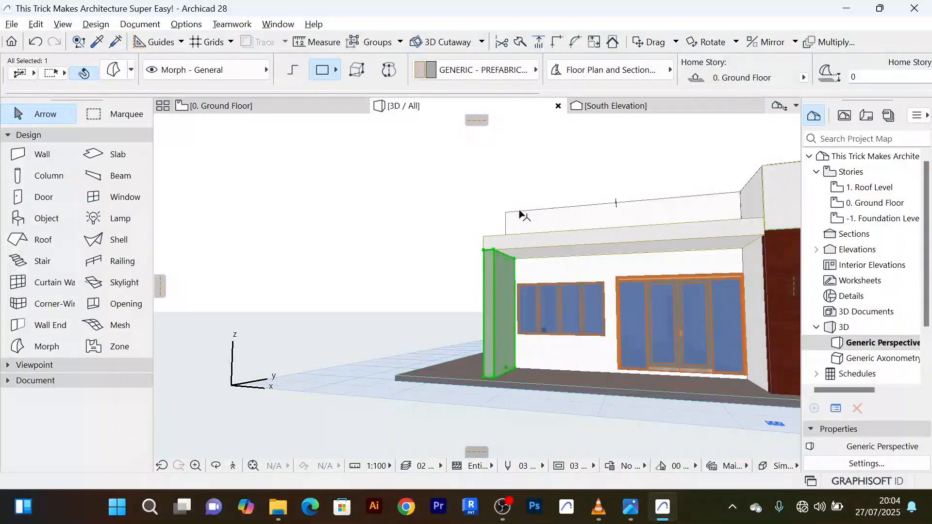
{"action": "key", "text": "ctrl+t"}
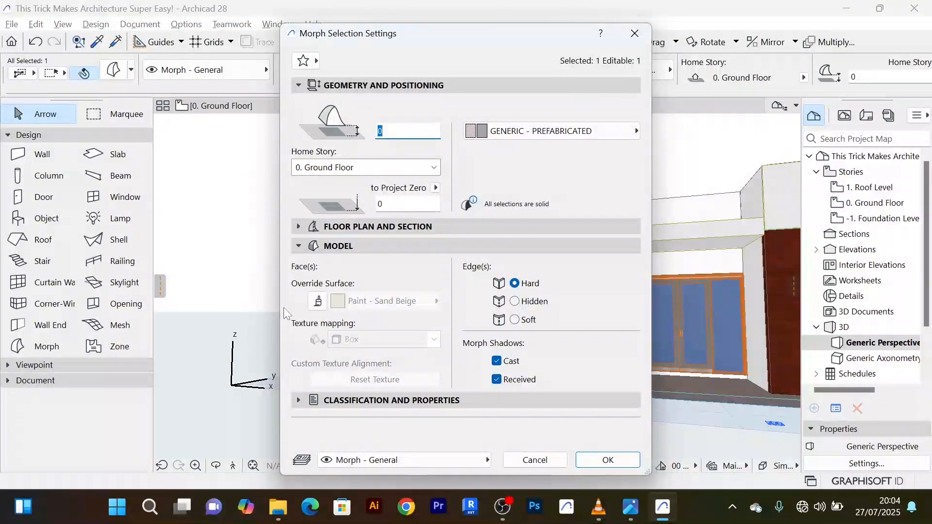
{"action": "left_click", "coordinate": [323, 302]}
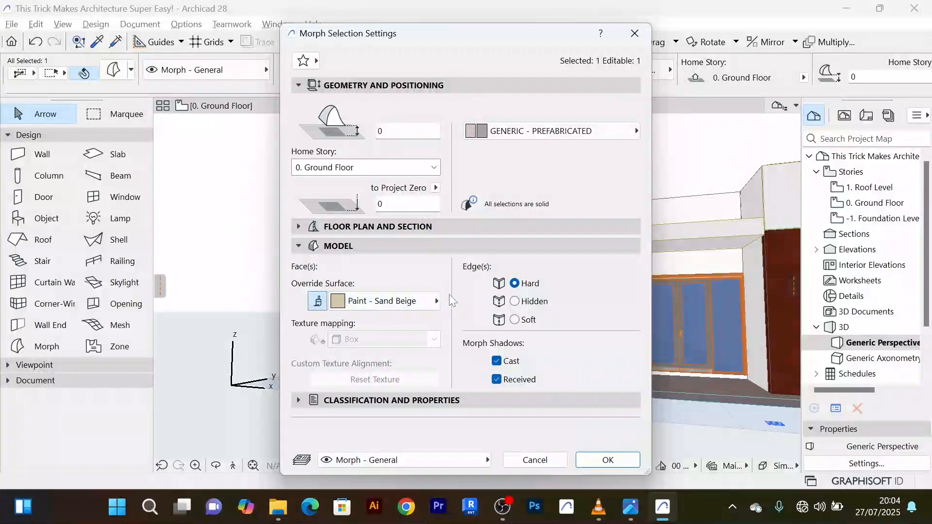
{"action": "left_click", "coordinate": [437, 301]}
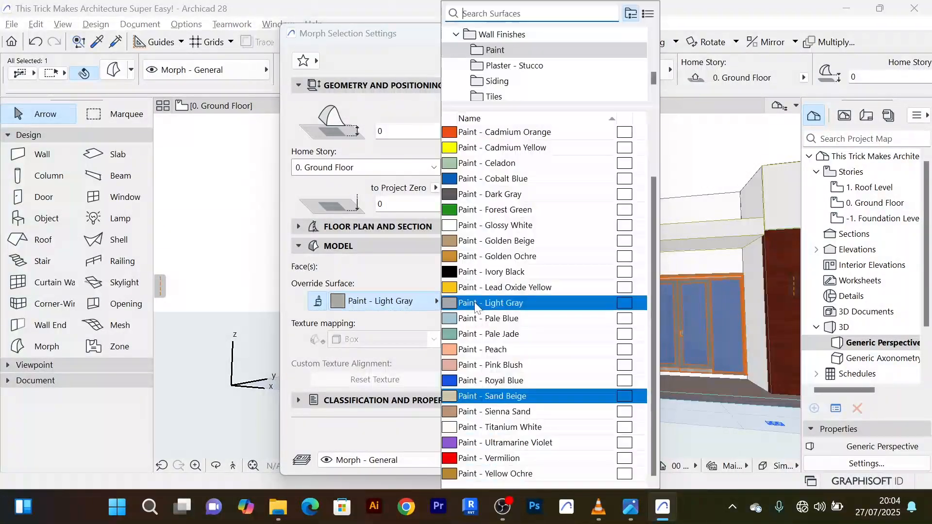
{"action": "left_click", "coordinate": [519, 230]}
{"action": "left_click", "coordinate": [615, 457]}
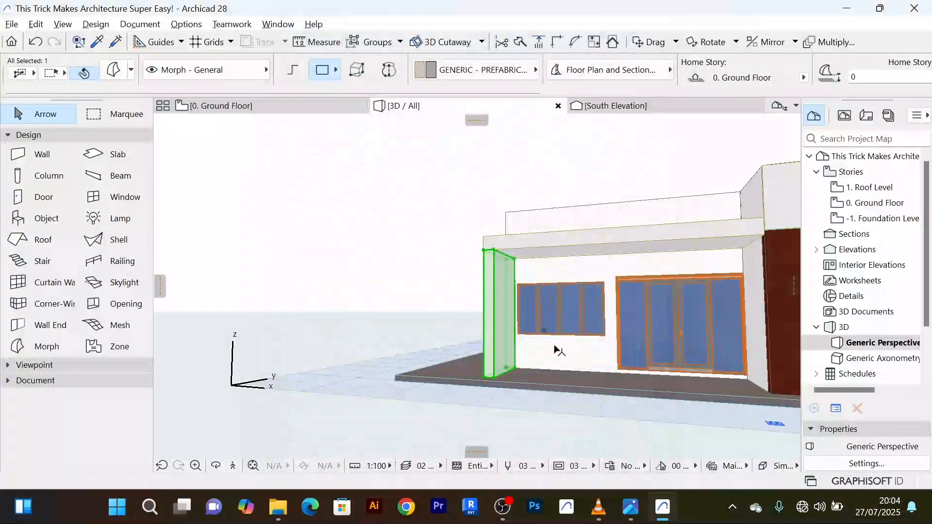
{"action": "middle_click_drag", "start_coordinate": [554, 348], "coordinate": [358, 261], "text": "shift"}
{"action": "left_click", "coordinate": [444, 377]}
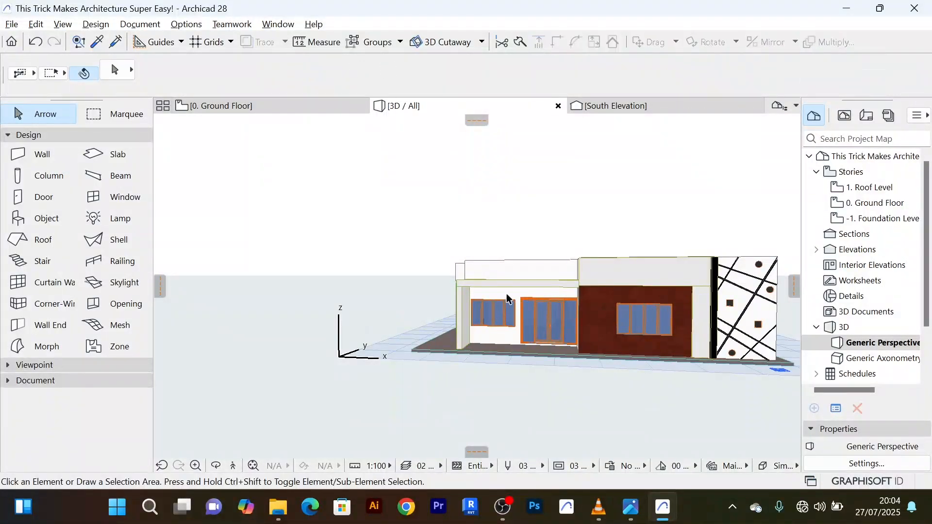
Pick up the parameters of the four-sash window nearest the corner on the house's rear wall
{"action": "scroll", "coordinate": [506, 294], "scroll_direction": "up", "scroll_amount": 5}
{"action": "middle_click_drag", "start_coordinate": [508, 293], "coordinate": [566, 285], "text": "shift"}
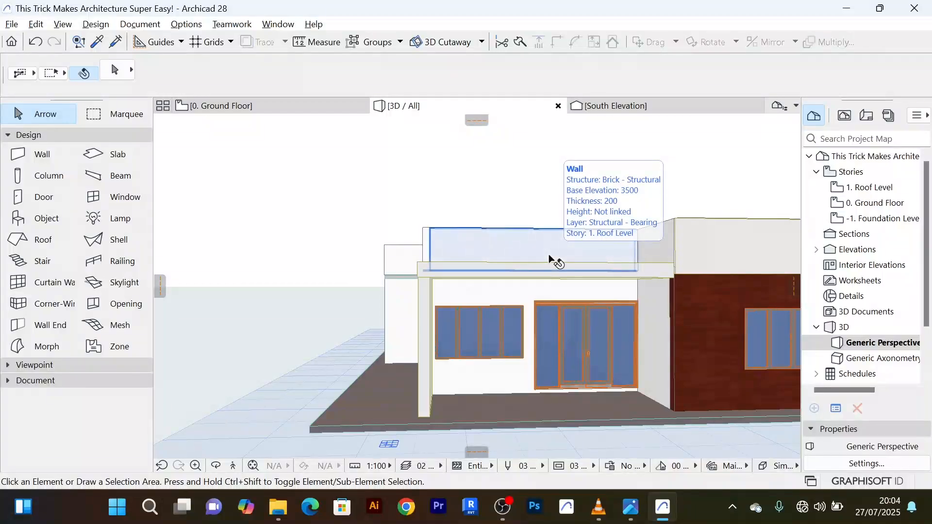
{"action": "left_click", "coordinate": [483, 346]}
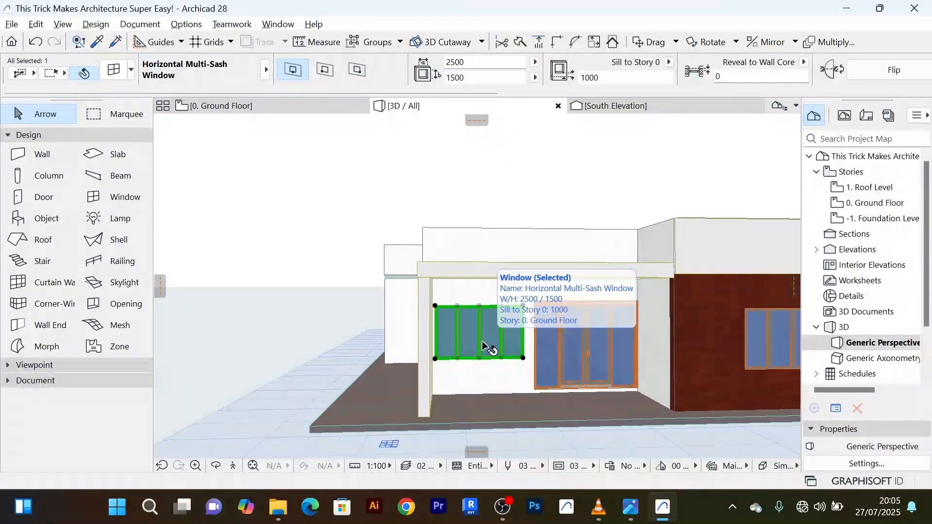
{"action": "scroll", "coordinate": [483, 346], "scroll_direction": "down", "scroll_amount": 3}
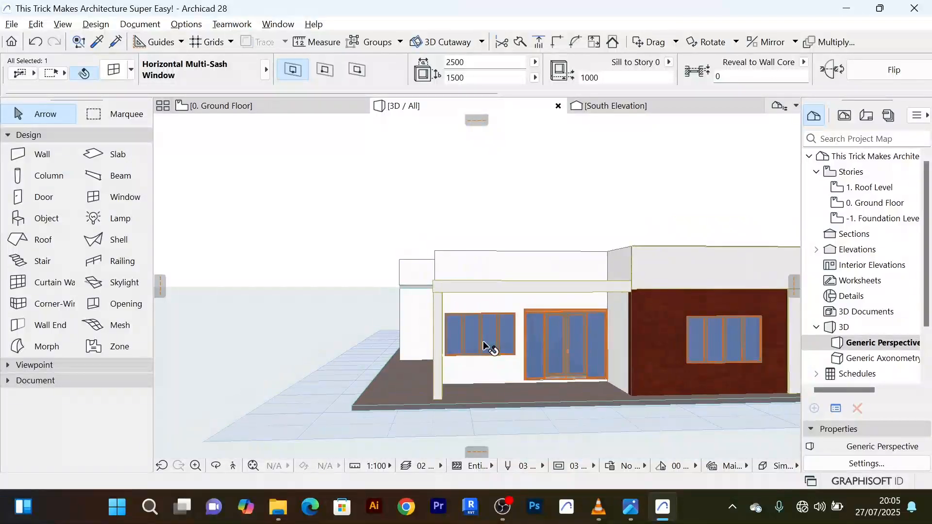
{"action": "middle_click_drag", "start_coordinate": [486, 348], "coordinate": [282, 405], "text": "shift"}
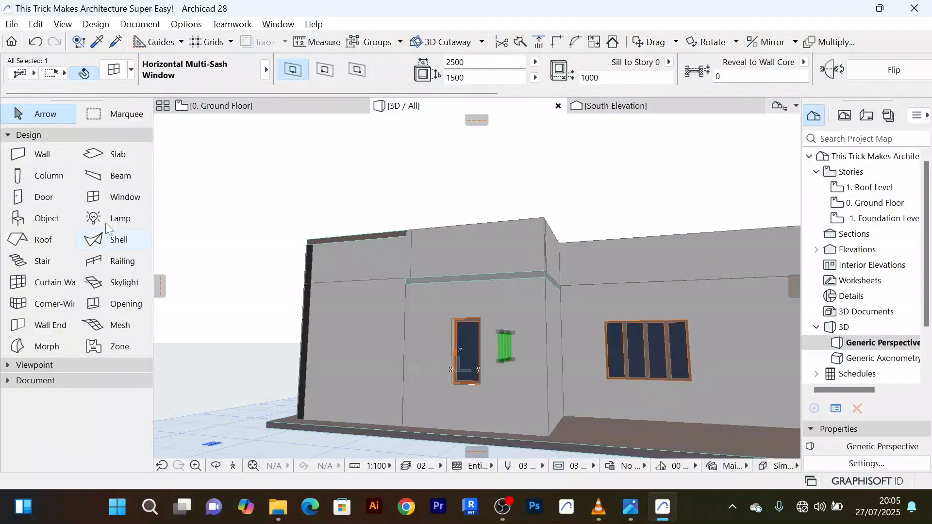
{"action": "left_click", "coordinate": [95, 43]}
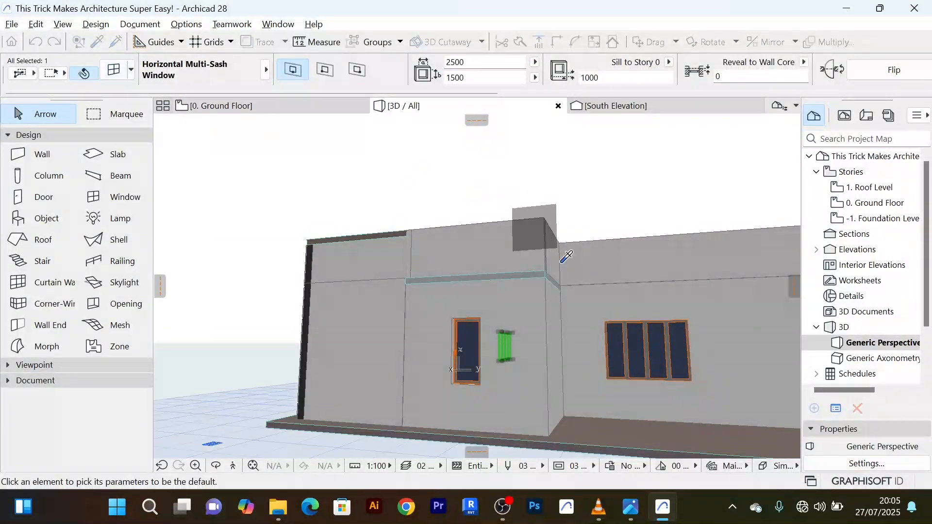
{"action": "left_click", "coordinate": [661, 358]}
{"action": "scroll", "coordinate": [280, 235], "scroll_direction": "down", "scroll_amount": 5}
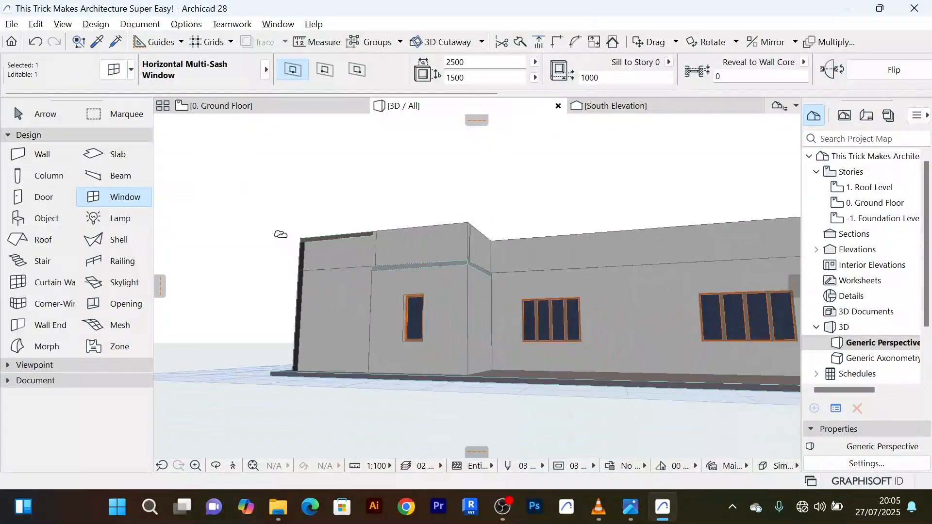
Transfer the picked-up window parameters to the four-sash window beside the entrance door under the canopy
{"action": "middle_click_drag", "start_coordinate": [281, 239], "coordinate": [452, 272], "text": "shift"}
{"action": "scroll", "coordinate": [439, 309], "scroll_direction": "up", "scroll_amount": 5}
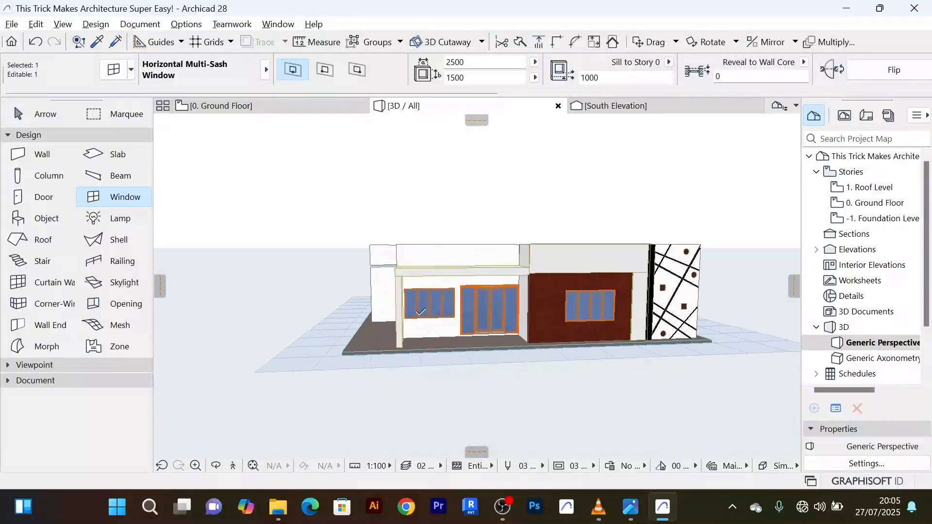
{"action": "left_click", "coordinate": [116, 43]}
{"action": "scroll", "coordinate": [433, 299], "scroll_direction": "up", "scroll_amount": 4}
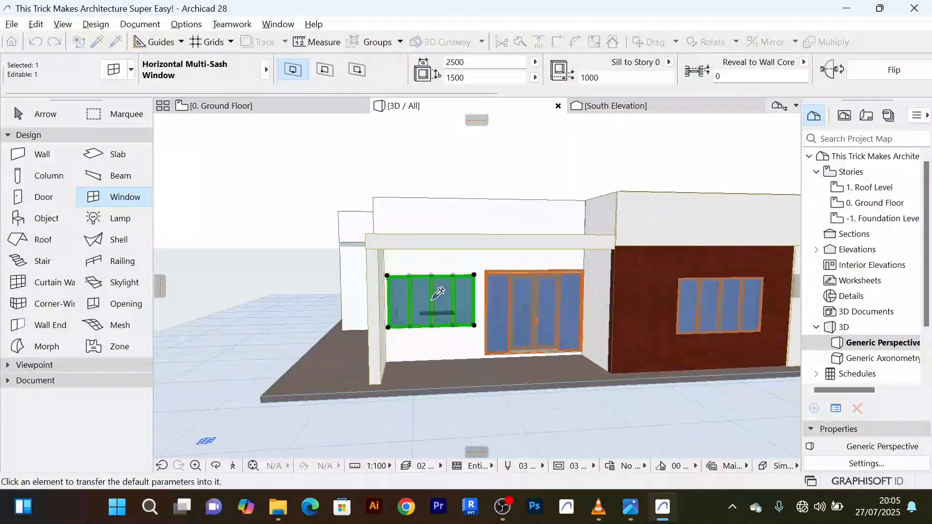
{"action": "left_click", "coordinate": [433, 297]}
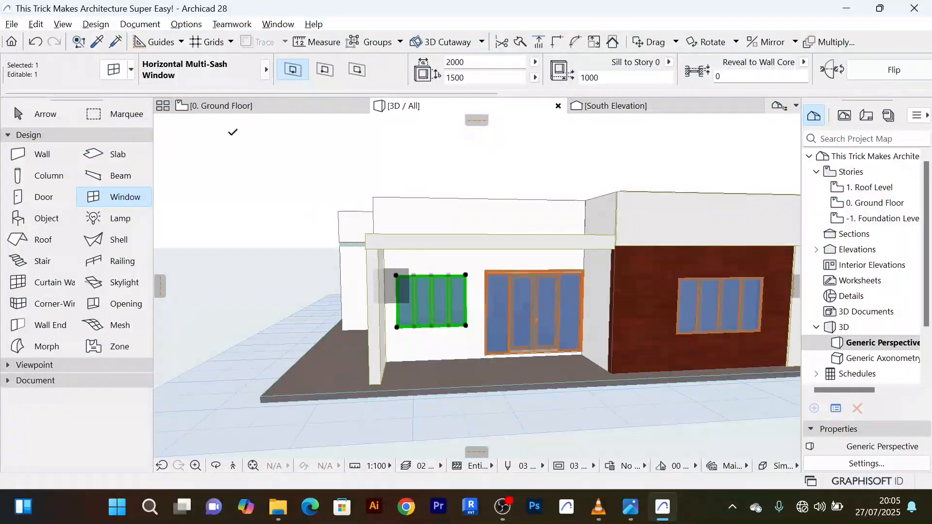
{"action": "left_click", "coordinate": [53, 117]}
{"action": "left_click", "coordinate": [270, 240]}
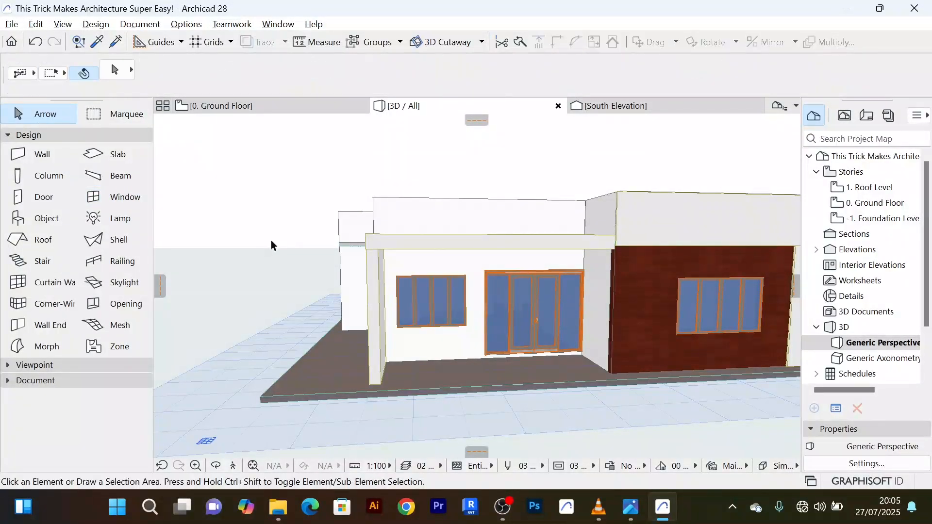
Override all surfaces of the roof-level parapet wall above the entrance canopy with Paint - Anthracite
{"action": "scroll", "coordinate": [463, 370], "scroll_direction": "down", "scroll_amount": 5}
{"action": "middle_click_drag", "start_coordinate": [463, 369], "coordinate": [443, 385], "text": "shift"}
{"action": "scroll", "coordinate": [483, 377], "scroll_direction": "up", "scroll_amount": 5}
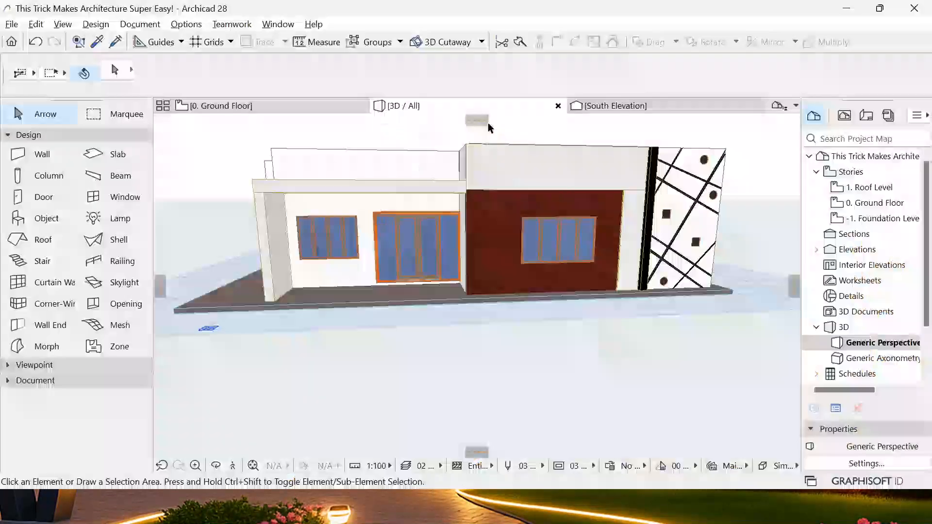
{"action": "left_click", "coordinate": [373, 168]}
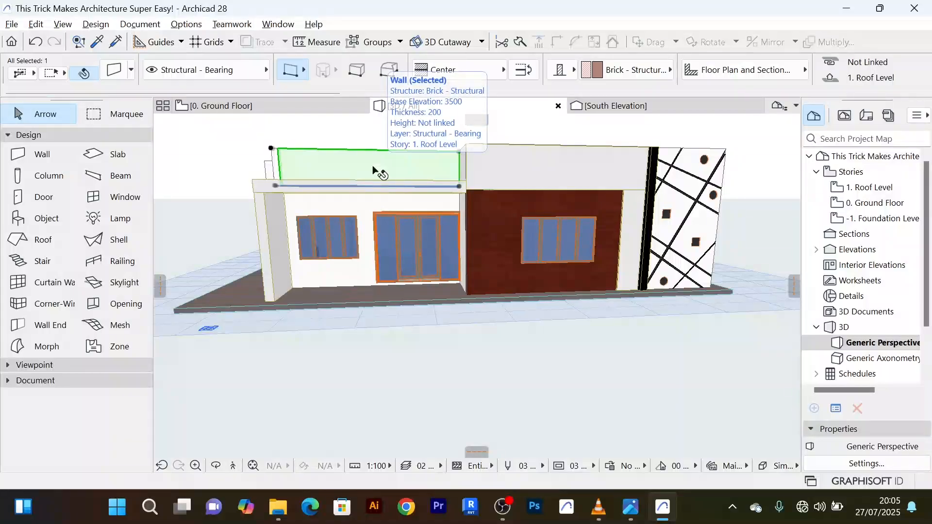
{"action": "double_click", "coordinate": [376, 170]}
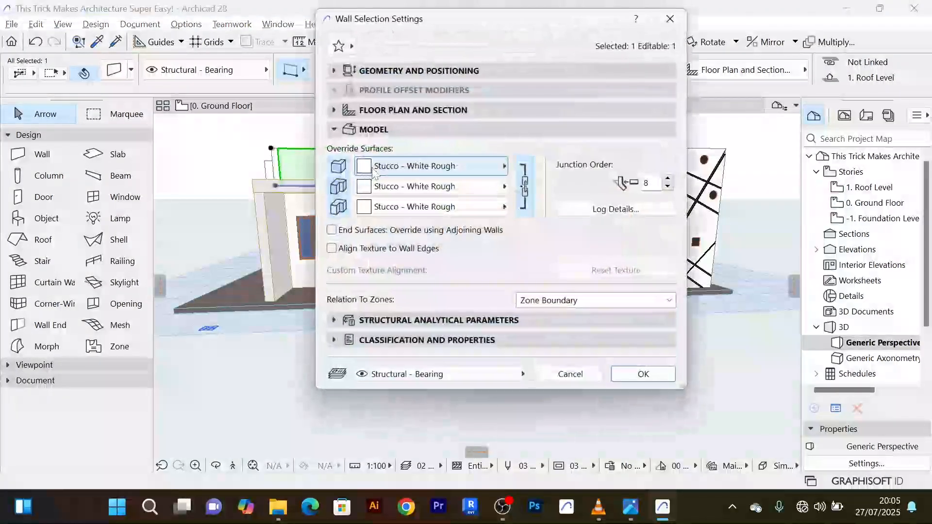
{"action": "left_click", "coordinate": [505, 167]}
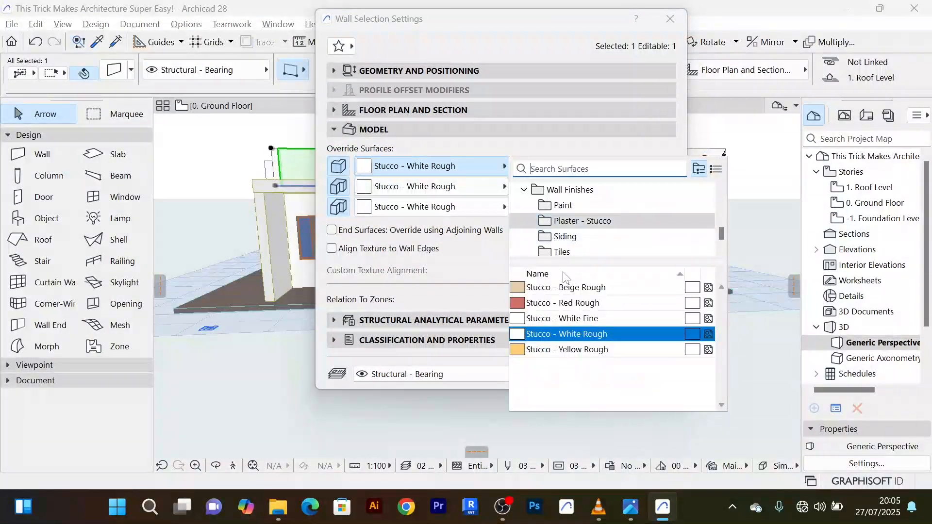
{"action": "type", "text": "p"}
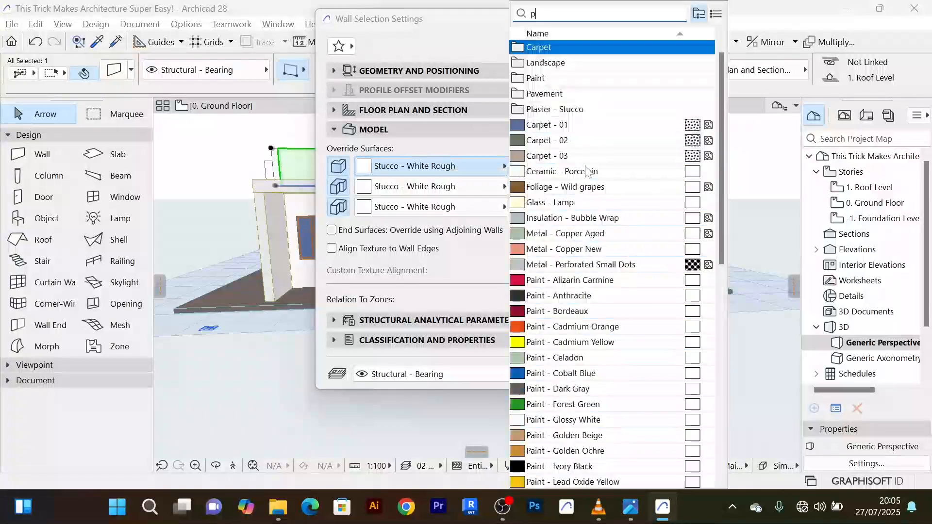
{"action": "left_click", "coordinate": [586, 171]}
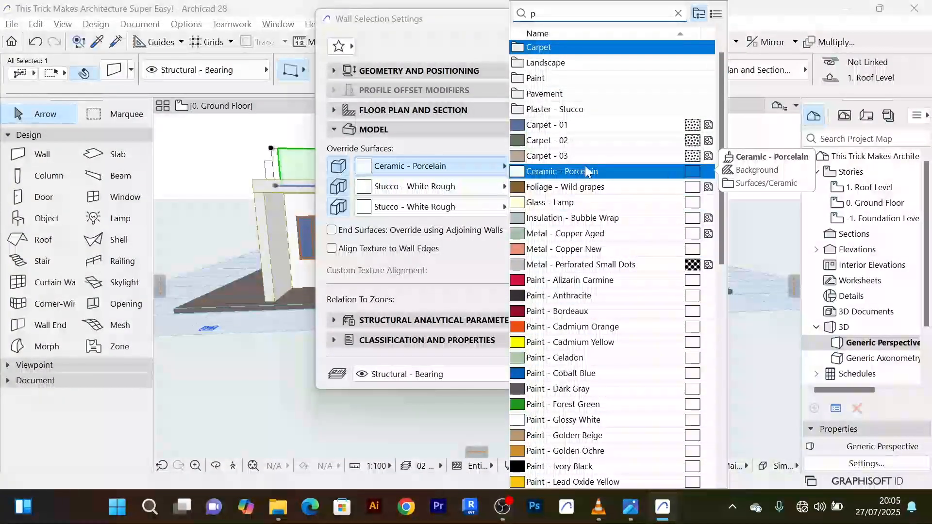
{"action": "type", "text": "ai"}
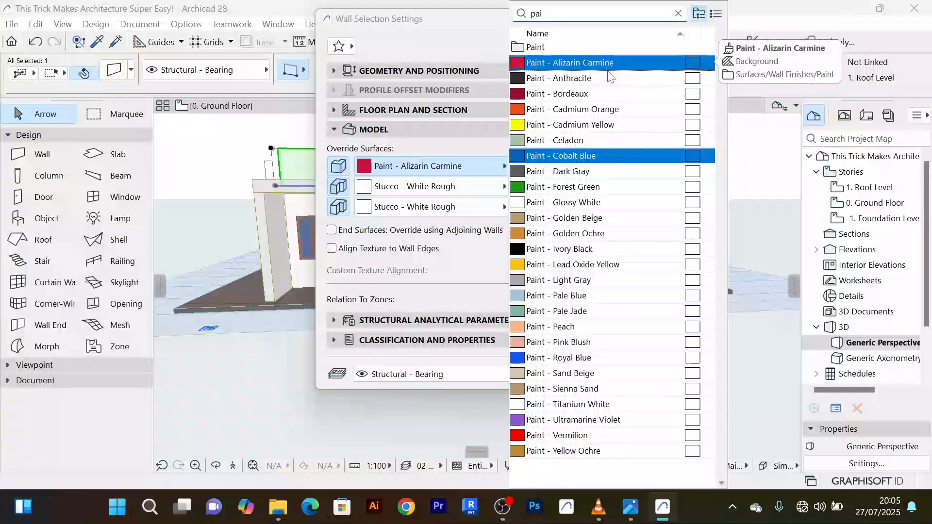
{"action": "left_click", "coordinate": [595, 62]}
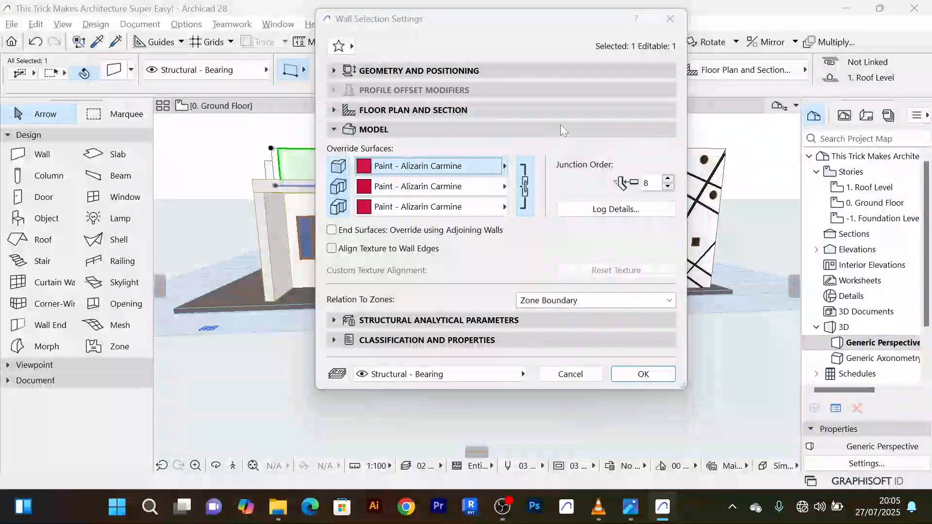
{"action": "left_click", "coordinate": [432, 166]}
{"action": "left_click", "coordinate": [550, 153]}
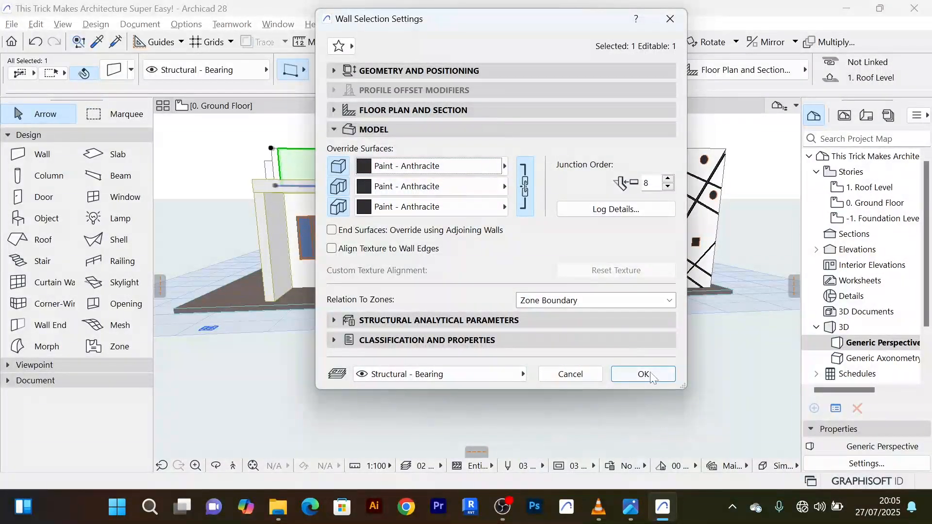
{"action": "left_click", "coordinate": [643, 374]}
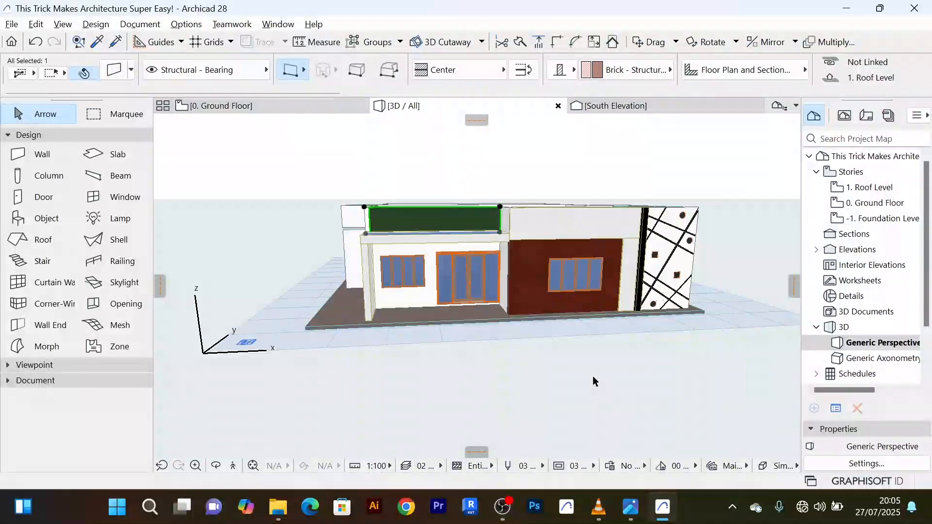
Examine the front facade and the side wall of the entrance recess next to the wood-clad front wall
{"action": "middle_click_drag", "start_coordinate": [593, 376], "coordinate": [556, 383], "text": "shift"}
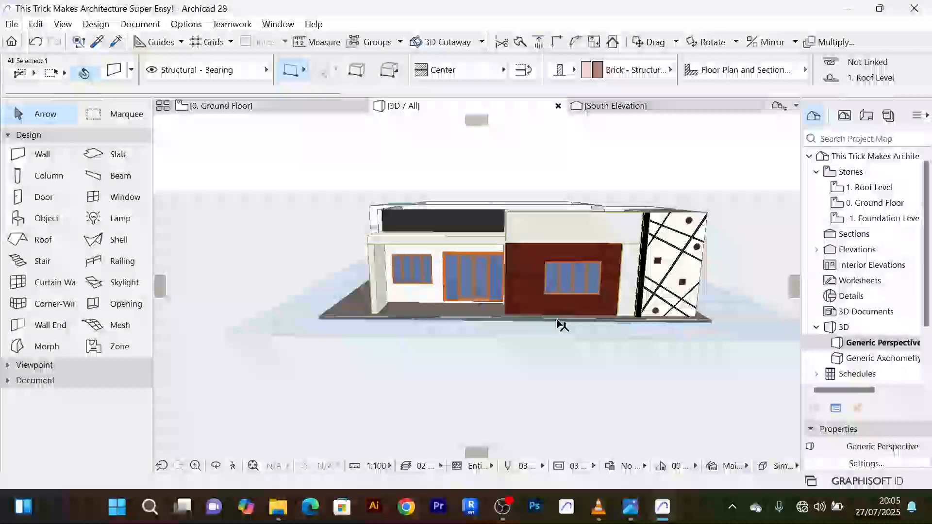
{"action": "middle_click_drag", "start_coordinate": [561, 323], "coordinate": [508, 275], "text": "shift"}
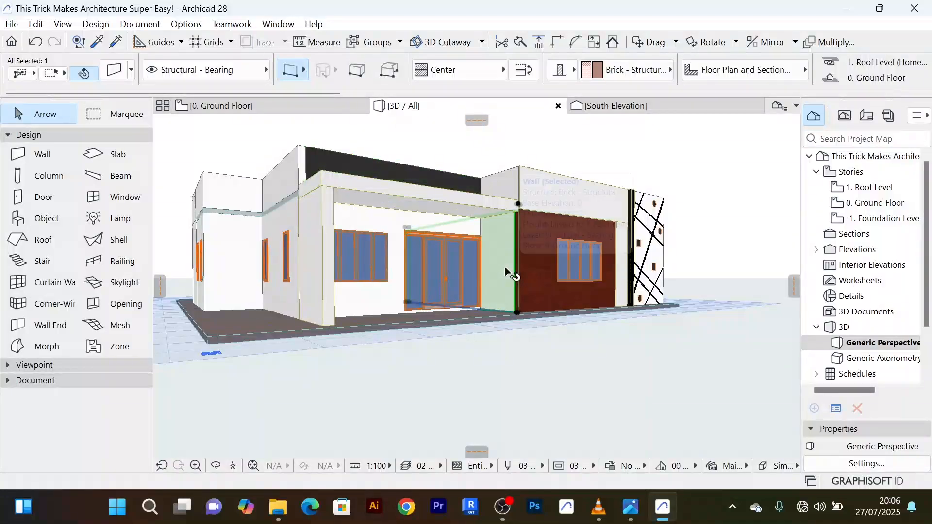
{"action": "scroll", "coordinate": [508, 275], "scroll_direction": "up", "scroll_amount": 3}
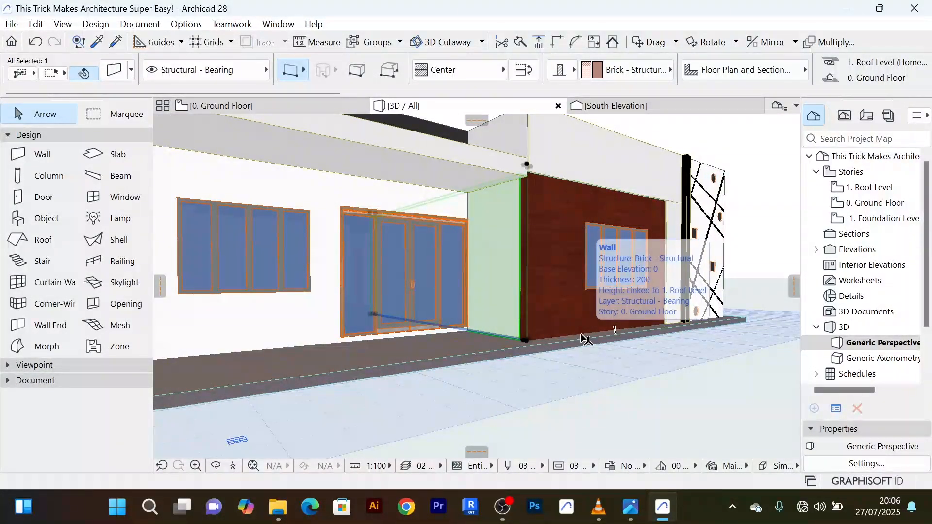
{"action": "scroll", "coordinate": [586, 338], "scroll_direction": "down", "scroll_amount": 5}
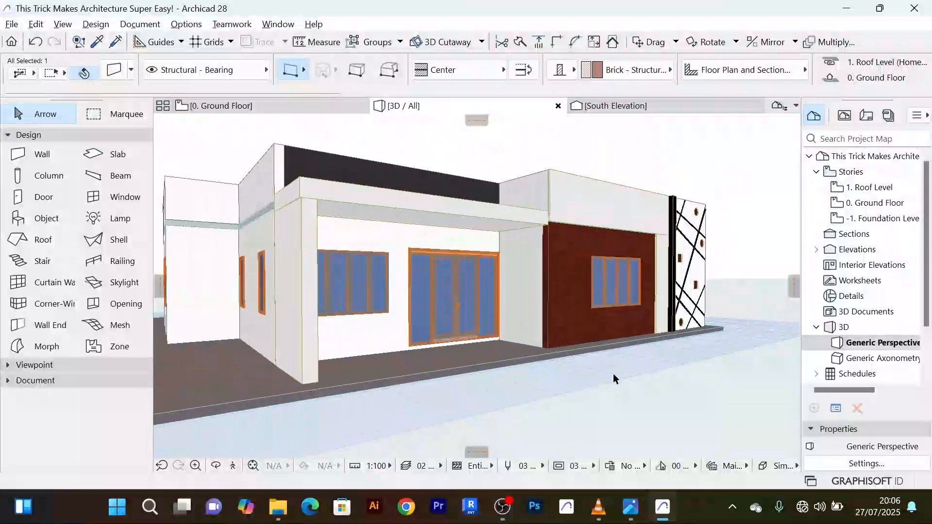
{"action": "middle_click_drag", "start_coordinate": [618, 386], "coordinate": [734, 392], "text": "shift"}
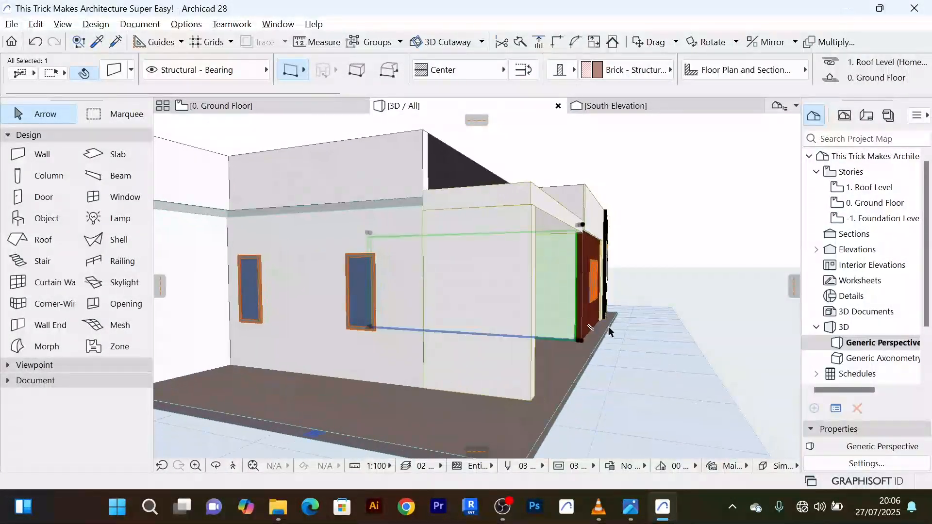
{"action": "scroll", "coordinate": [546, 304], "scroll_direction": "up", "scroll_amount": 3}
{"action": "left_click", "coordinate": [729, 356]}
{"action": "middle_click_drag", "start_coordinate": [728, 357], "coordinate": [582, 311], "text": "shift"}
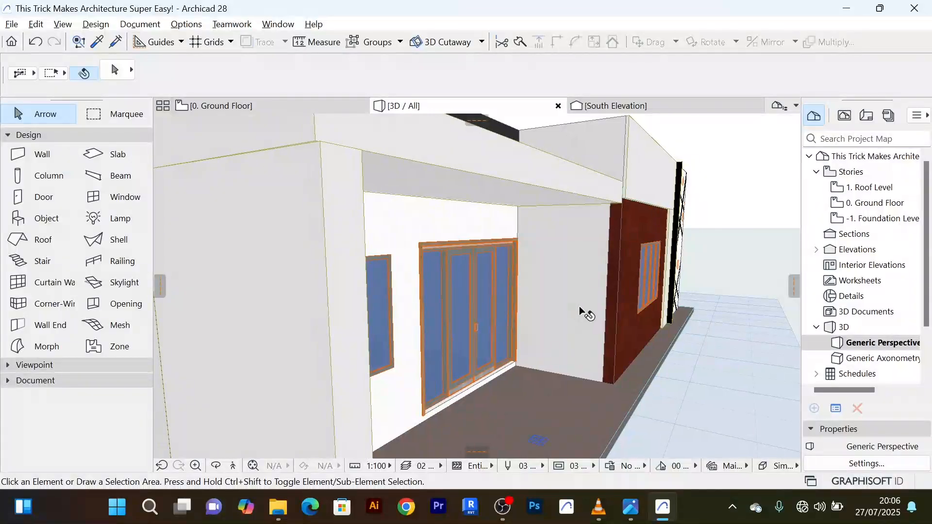
{"action": "scroll", "coordinate": [581, 311], "scroll_direction": "up", "scroll_amount": 2}
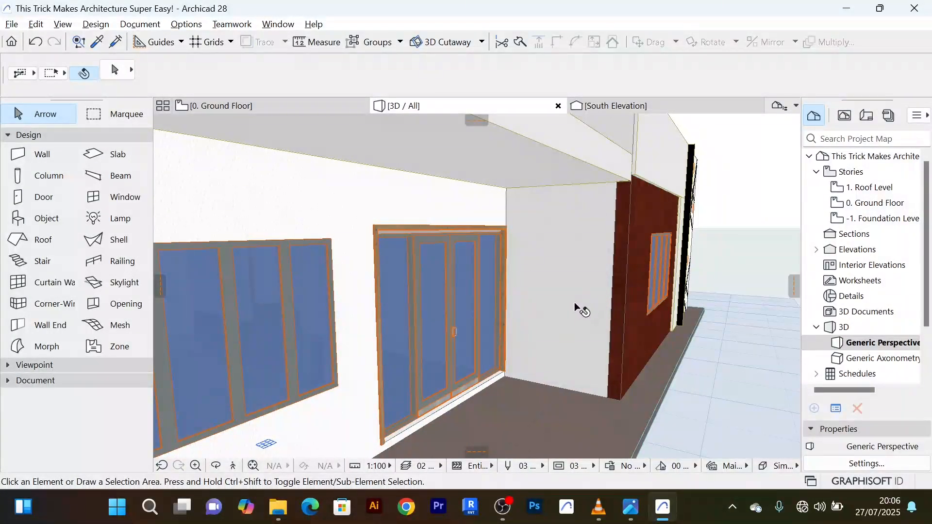
Draw a rectangular morph about 2017 by 3259 mm covering the entrance recess's side wall, from the canopy's underside to the floor
{"action": "left_click", "coordinate": [41, 350]}
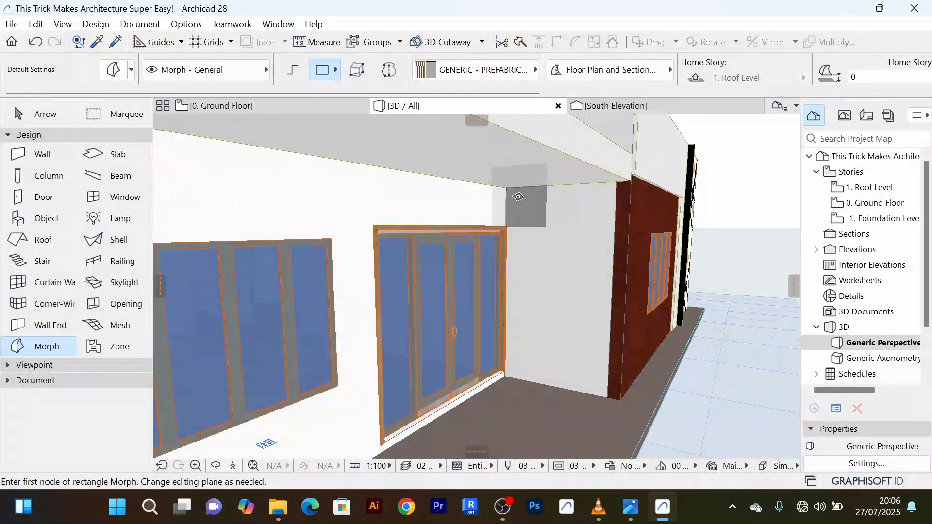
{"action": "scroll", "coordinate": [518, 197], "scroll_direction": "up", "scroll_amount": 3}
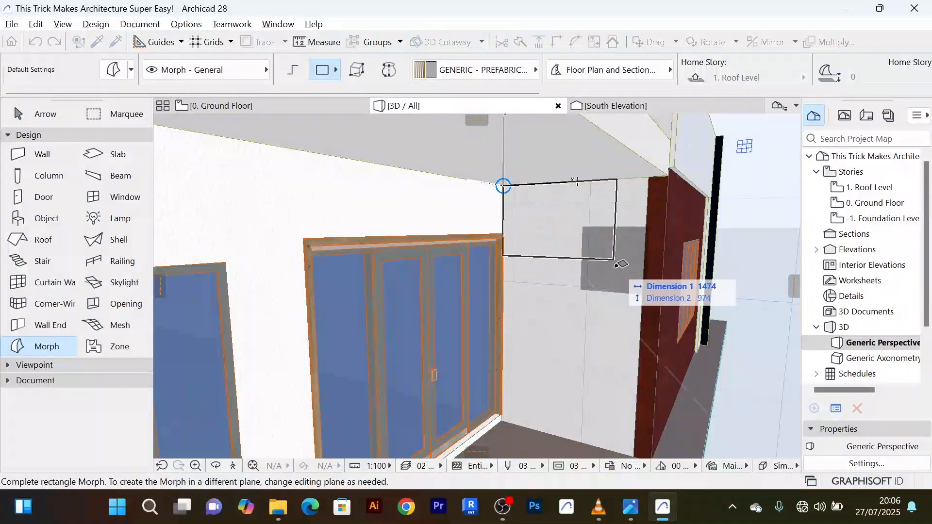
{"action": "middle_click_drag", "start_coordinate": [627, 374], "coordinate": [645, 384], "text": "shift"}
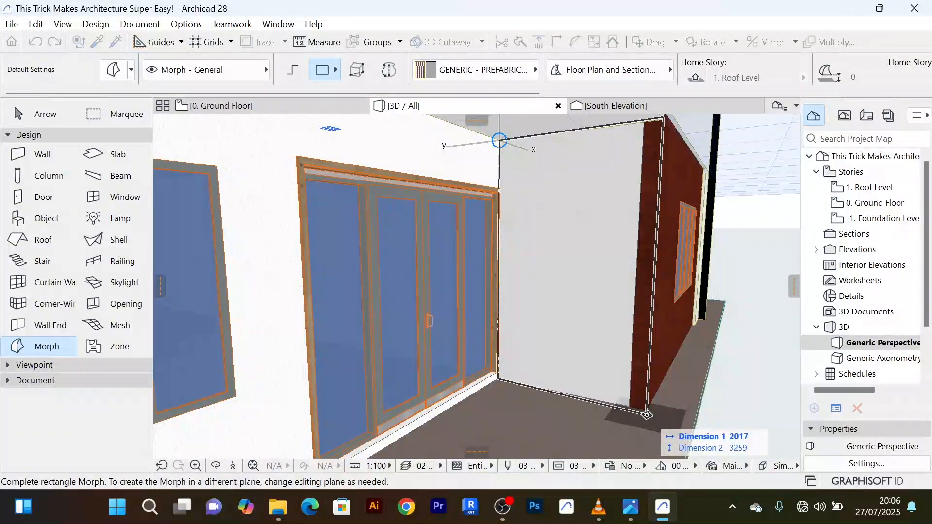
{"action": "left_click", "coordinate": [646, 414]}
{"action": "middle_click_drag", "start_coordinate": [698, 360], "coordinate": [570, 321], "text": "shift"}
{"action": "left_click", "coordinate": [46, 114]}
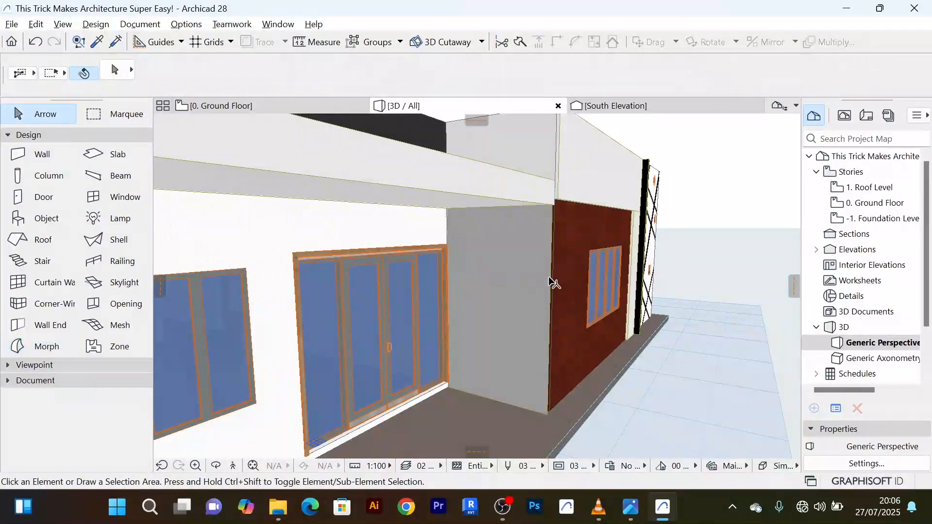
Override the surface of the morph on the recess's side wall with Wood - Mahogany Horizontal
{"action": "middle_click_drag", "start_coordinate": [585, 280], "coordinate": [519, 232], "text": "shift"}
{"action": "left_click", "coordinate": [505, 219]}
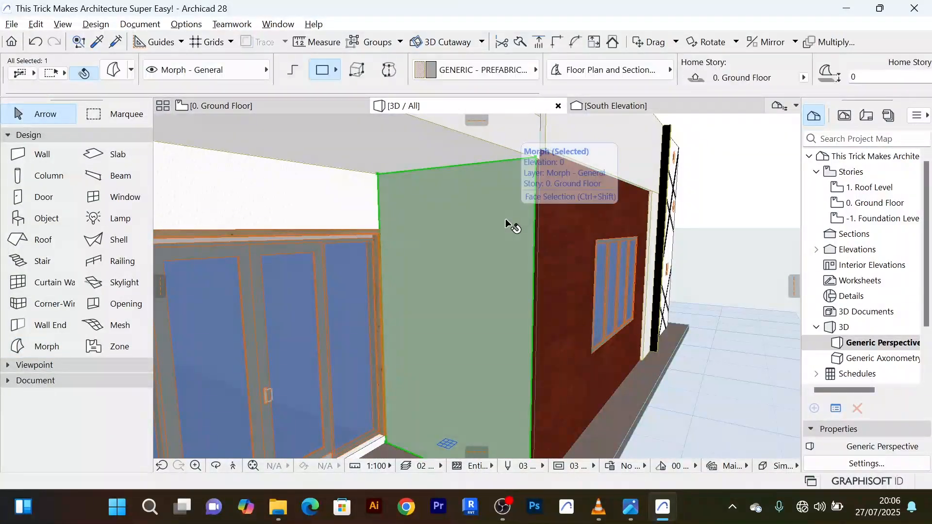
{"action": "key", "text": "ctrl+t"}
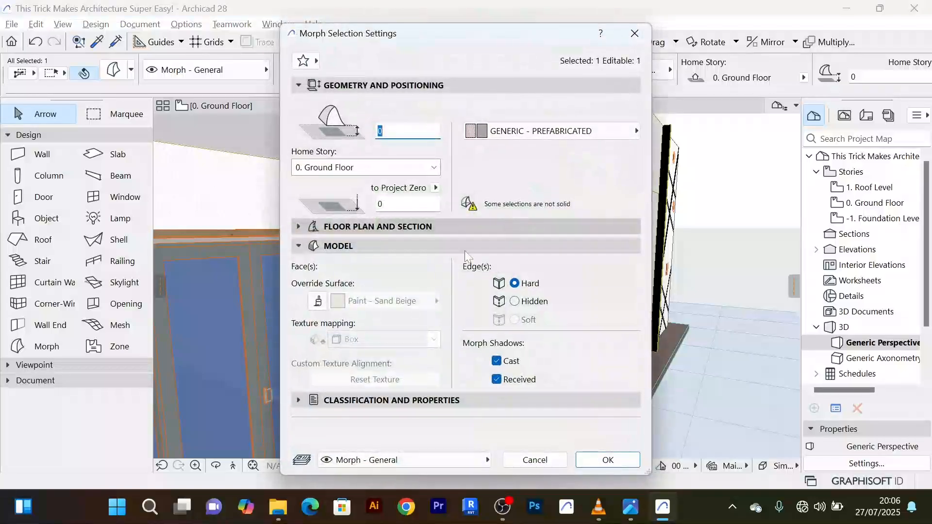
{"action": "left_click", "coordinate": [317, 305]}
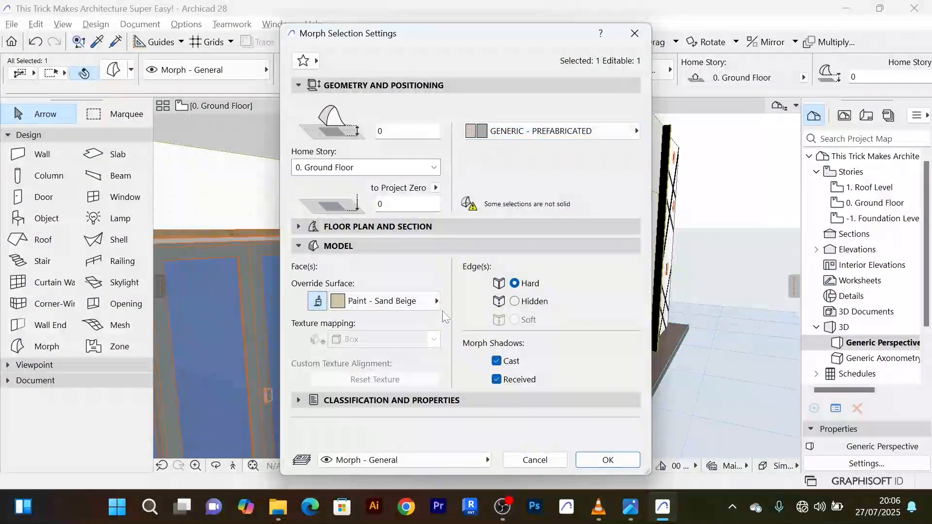
{"action": "left_click", "coordinate": [437, 301]}
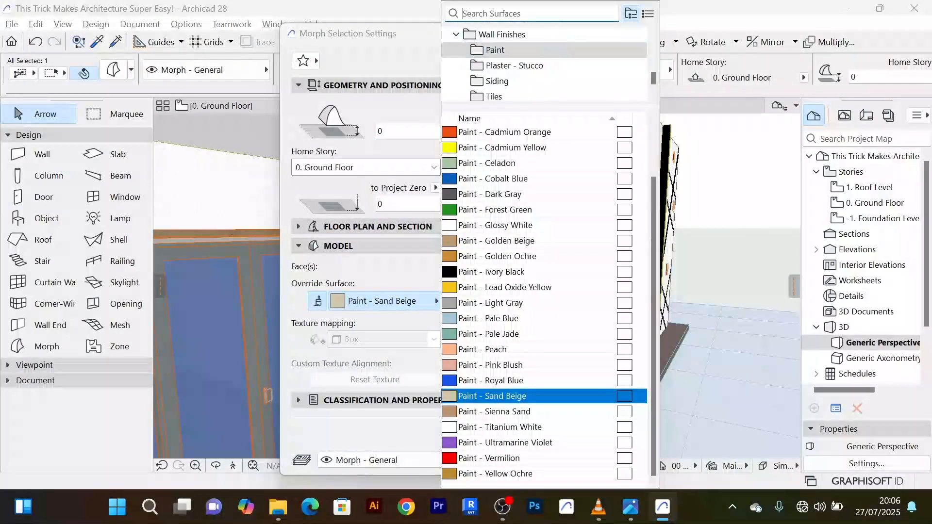
{"action": "type", "text": "woo"}
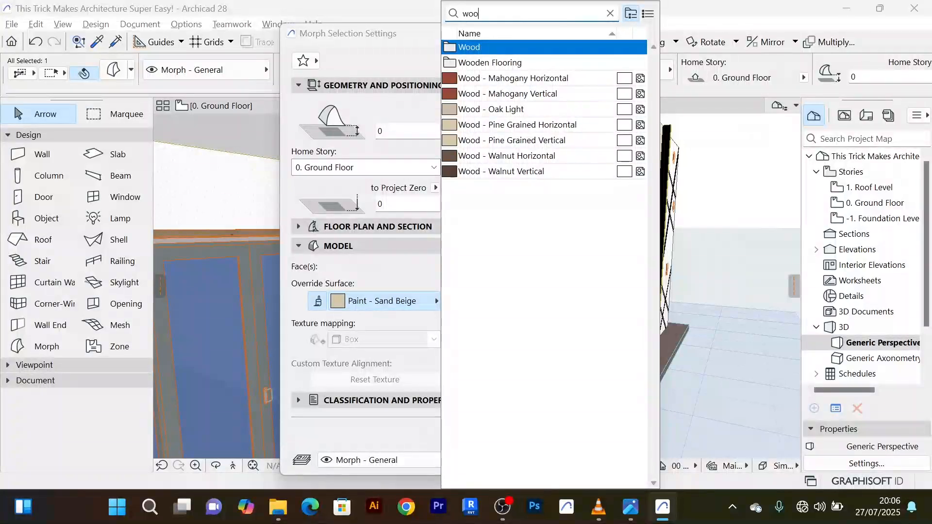
{"action": "left_click", "coordinate": [556, 78]}
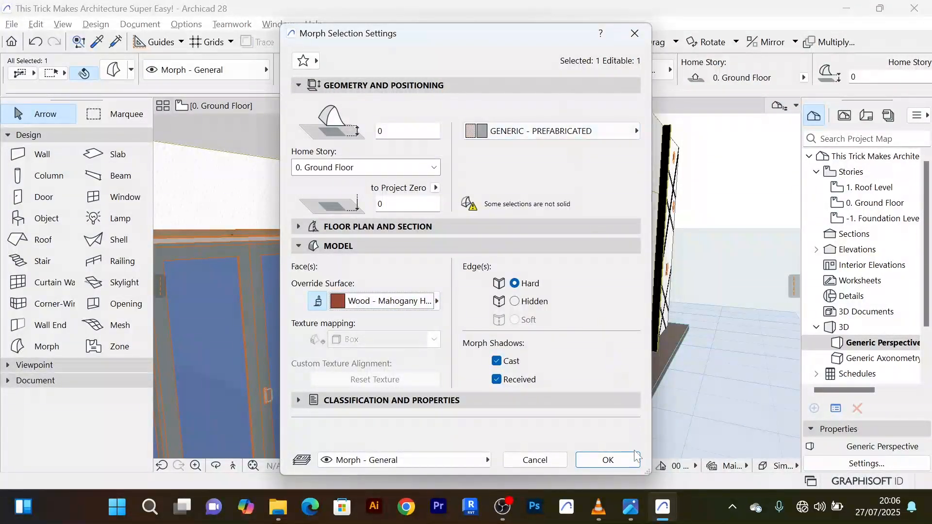
{"action": "left_click", "coordinate": [632, 459]}
Extrude the mahogany side-wall morph about 118 mm with perpendicular push/pull, toward the edge of the wood-clad front wall
{"action": "scroll", "coordinate": [683, 363], "scroll_direction": "down", "scroll_amount": 5}
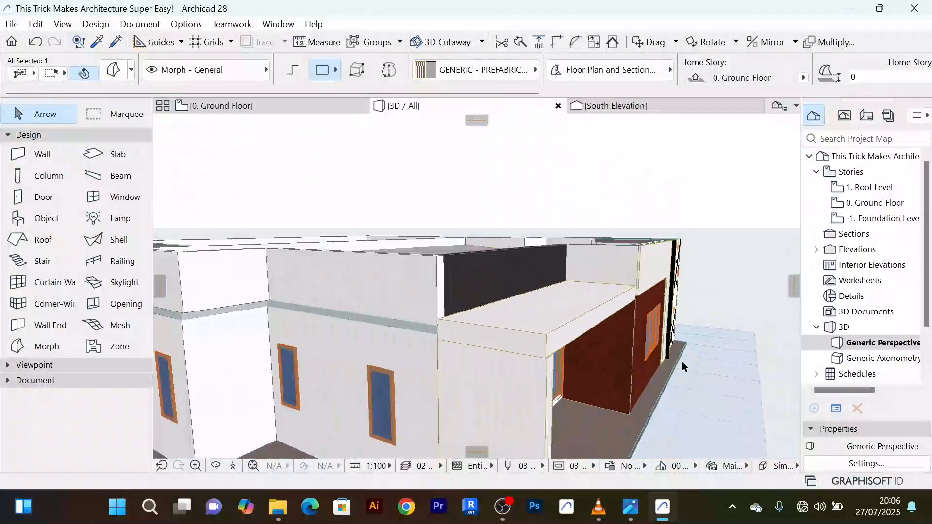
{"action": "middle_click_drag", "start_coordinate": [683, 362], "coordinate": [510, 342], "text": "shift"}
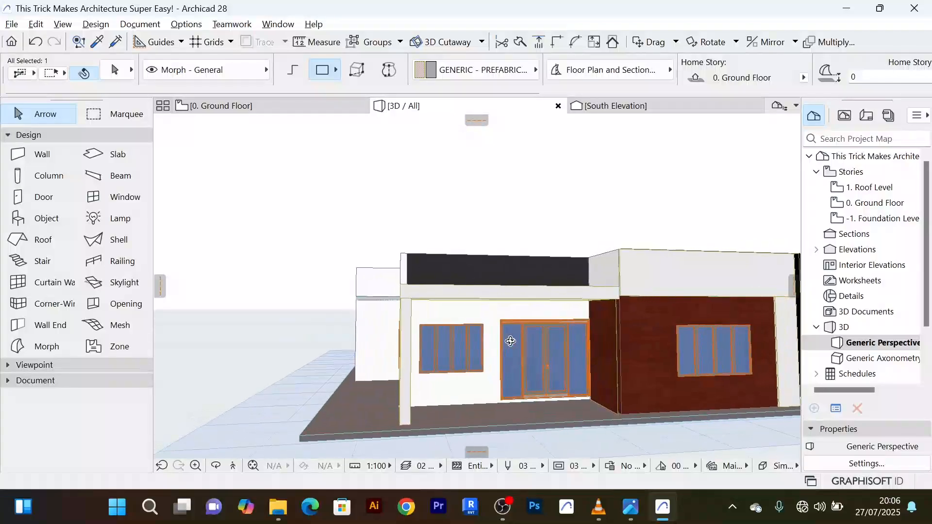
{"action": "scroll", "coordinate": [645, 319], "scroll_direction": "up", "scroll_amount": 5}
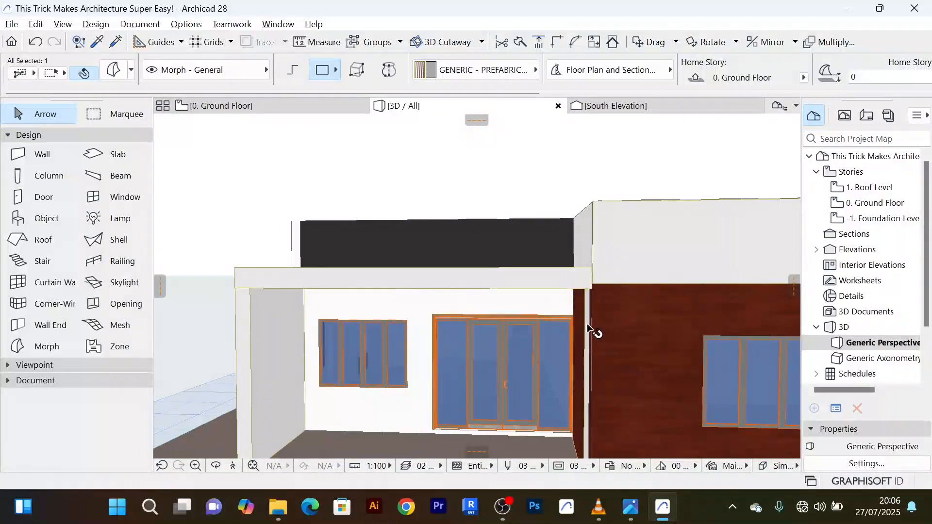
{"action": "mouse_move", "coordinate": [588, 330]}
{"action": "middle_mouse_down", "text": "shift"}
{"action": "mouse_move", "coordinate": [597, 322]}
{"action": "mouse_move", "coordinate": [574, 313]}
{"action": "mouse_move", "coordinate": [580, 334]}
{"action": "mouse_move", "coordinate": [570, 329]}
{"action": "mouse_move", "coordinate": [658, 310]}
{"action": "mouse_move", "coordinate": [656, 335]}
{"action": "mouse_move", "coordinate": [620, 314]}
{"action": "mouse_move", "coordinate": [588, 336]}
{"action": "middle_mouse_up", "text": "shift"}
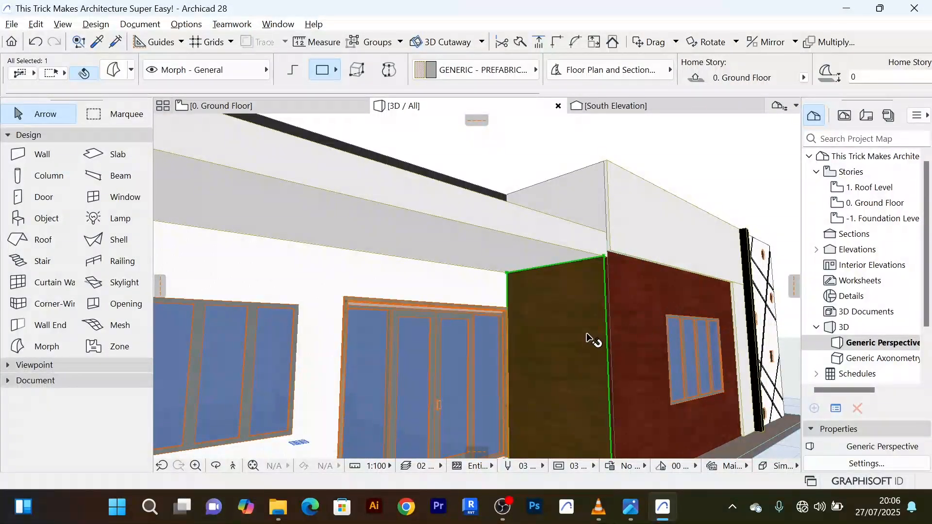
{"action": "left_click", "coordinate": [588, 336]}
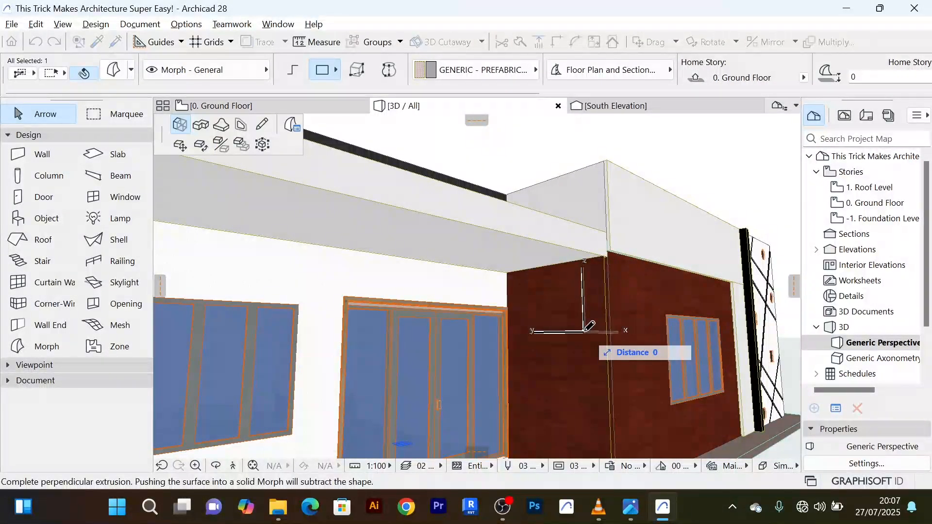
{"action": "middle_click_drag", "start_coordinate": [651, 327], "coordinate": [493, 331], "text": "shift"}
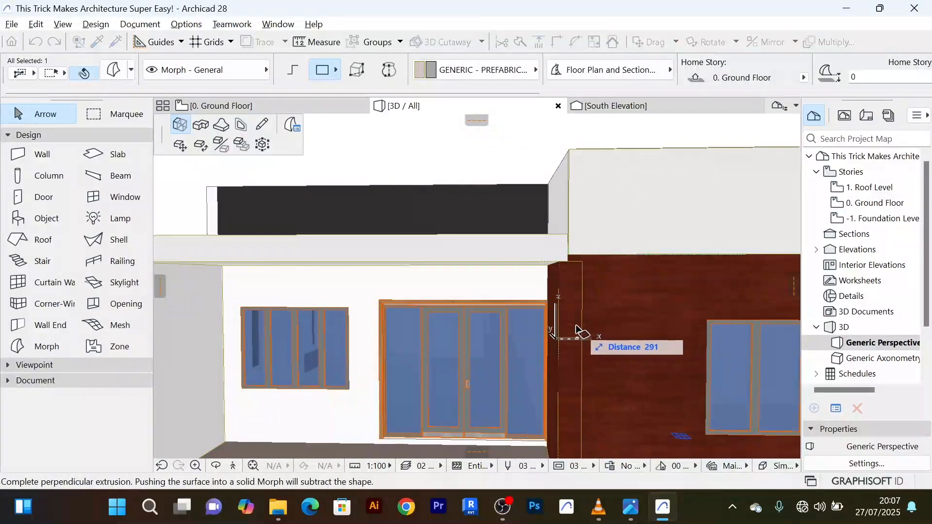
{"action": "scroll", "coordinate": [573, 332], "scroll_direction": "up", "scroll_amount": 2}
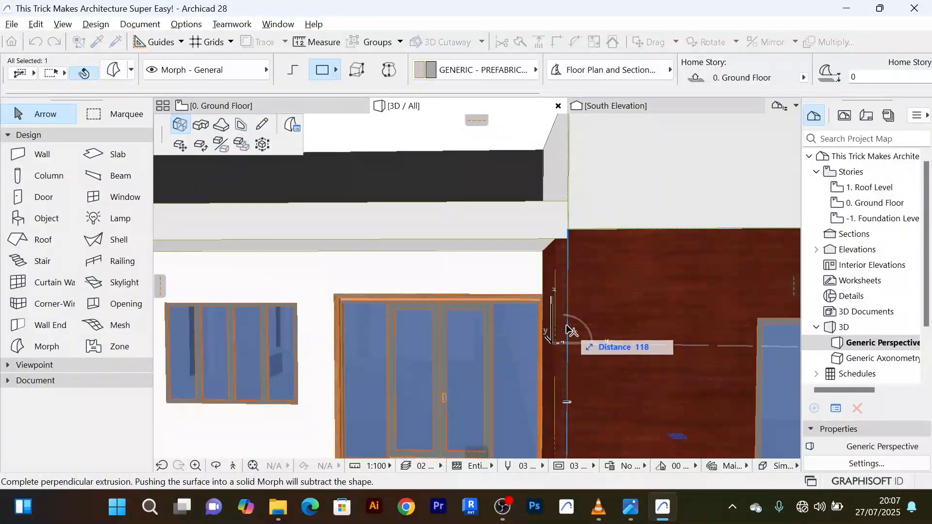
{"action": "scroll", "coordinate": [572, 332], "scroll_direction": "down", "scroll_amount": 6}
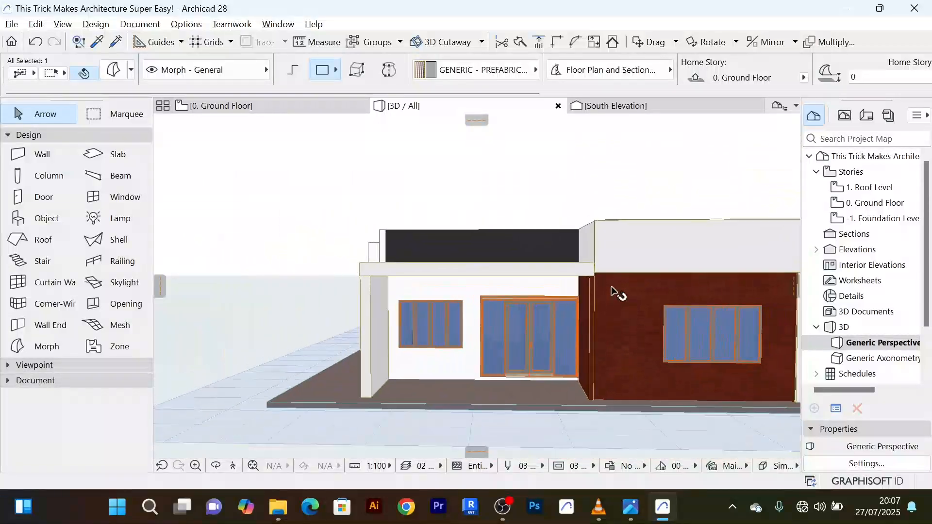
Examine the wood-clad entrance recess, the canopy and the dark parapet on the front facade from several angles
{"action": "left_click", "coordinate": [542, 420]}
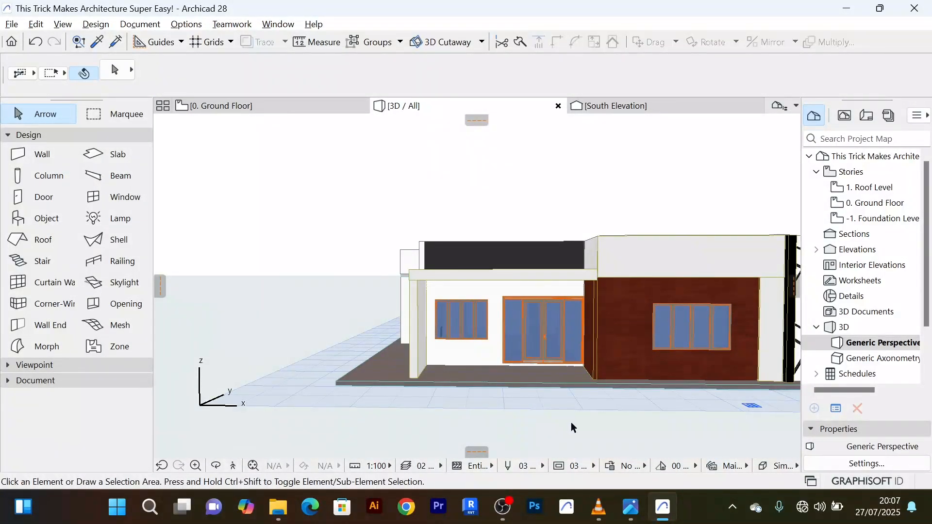
{"action": "middle_click_drag", "start_coordinate": [571, 421], "coordinate": [643, 430], "text": "shift"}
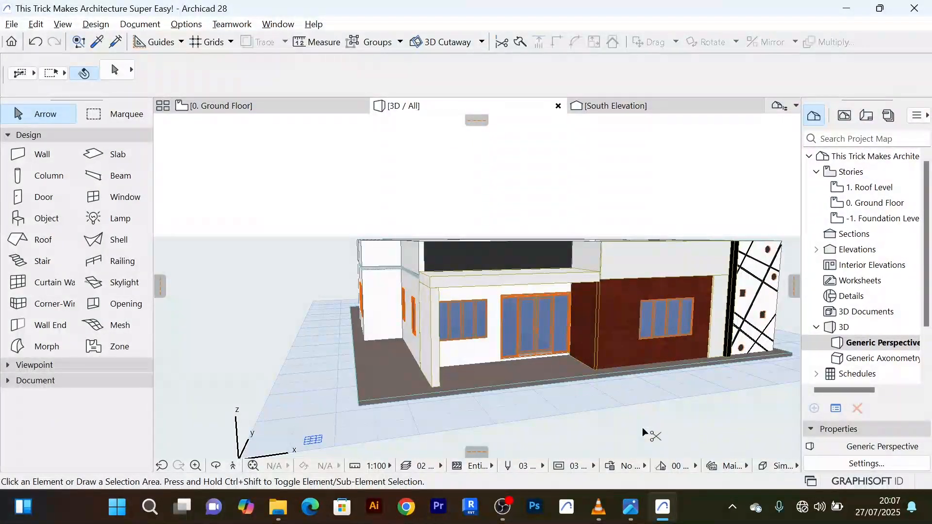
{"action": "scroll", "coordinate": [568, 313], "scroll_direction": "up", "scroll_amount": 7}
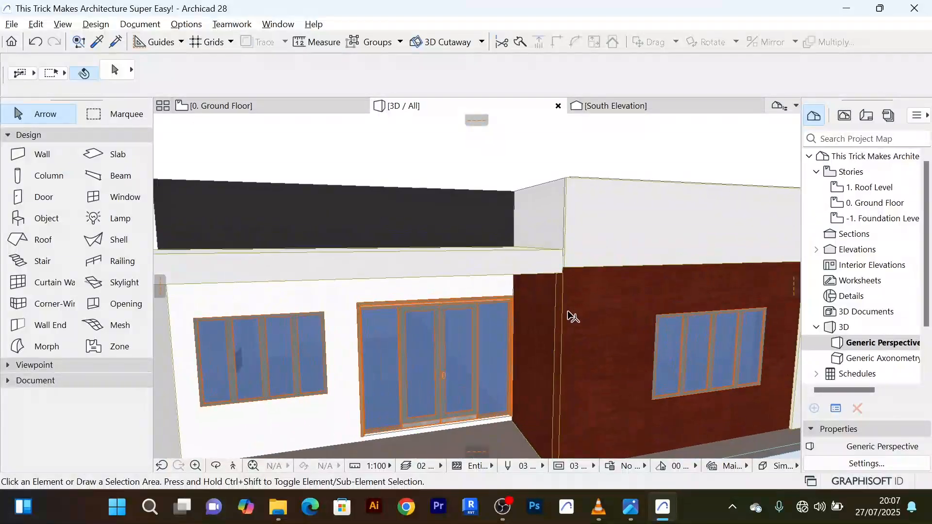
{"action": "scroll", "coordinate": [568, 311], "scroll_direction": "down", "scroll_amount": 2}
{"action": "middle_click_drag", "start_coordinate": [568, 307], "coordinate": [553, 273], "text": "shift"}
{"action": "left_click", "coordinate": [539, 292]}
{"action": "scroll", "coordinate": [554, 269], "scroll_direction": "down", "scroll_amount": 6}
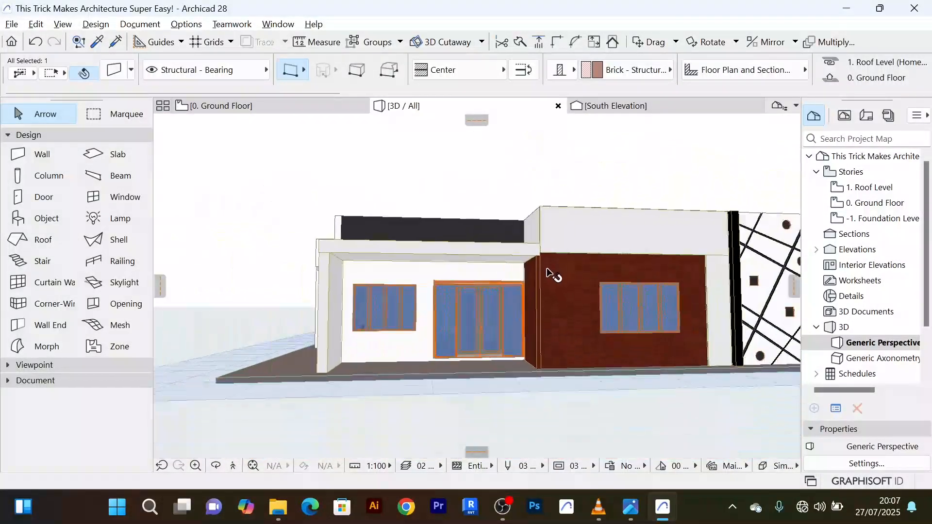
{"action": "middle_click_drag", "start_coordinate": [578, 385], "coordinate": [556, 414], "text": "shift"}
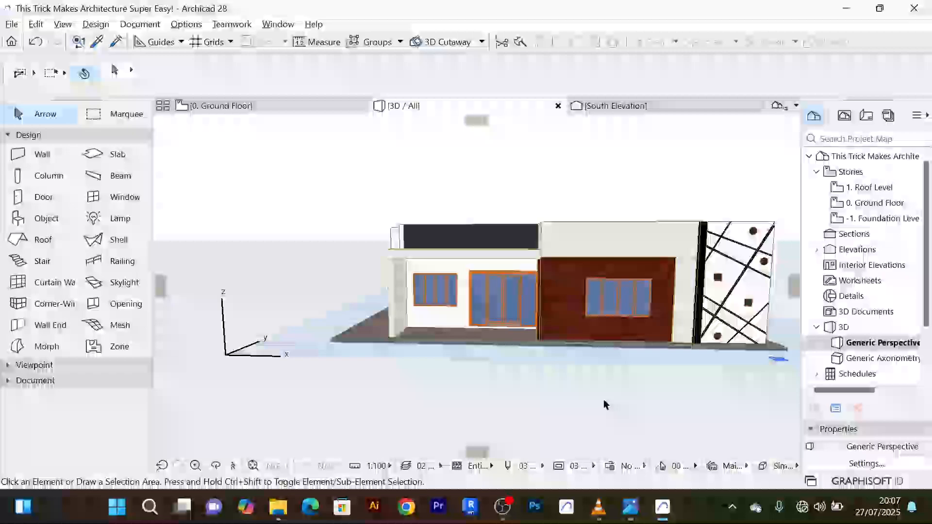
{"action": "left_click_drag", "start_coordinate": [603, 402], "coordinate": [512, 378]}
{"action": "middle_click_drag", "start_coordinate": [513, 377], "coordinate": [520, 397], "text": "shift"}
{"action": "scroll", "coordinate": [428, 250], "scroll_direction": "up", "scroll_amount": 5}
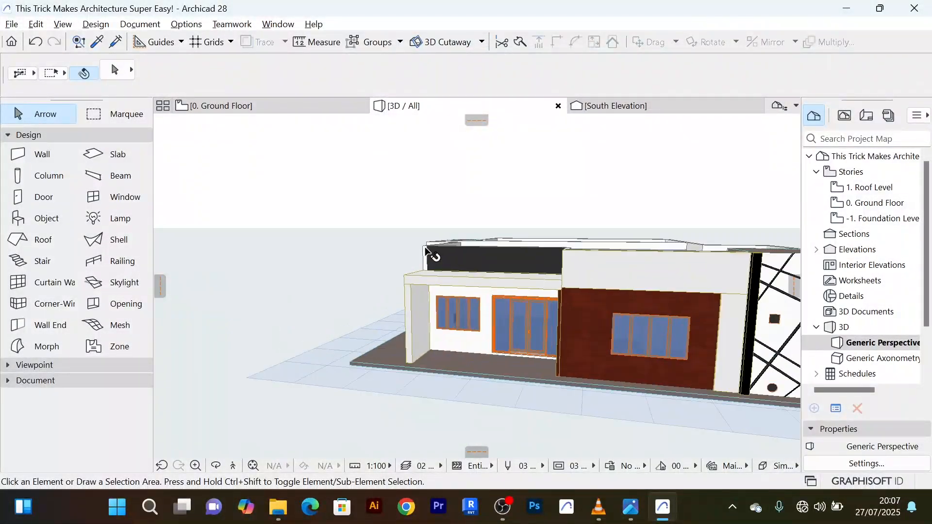
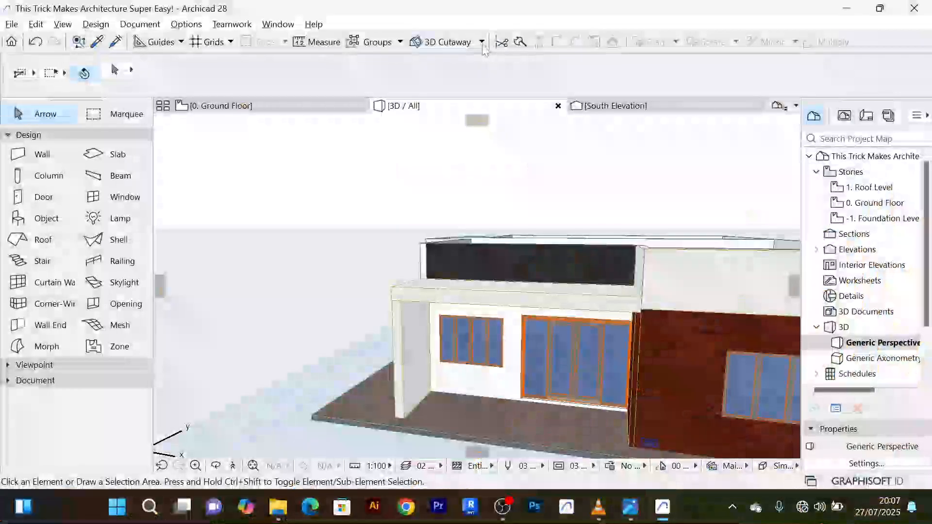
{"action": "left_click_drag", "start_coordinate": [559, 214], "coordinate": [386, 173]}
{"action": "scroll", "coordinate": [421, 313], "scroll_direction": "up", "scroll_amount": 3}
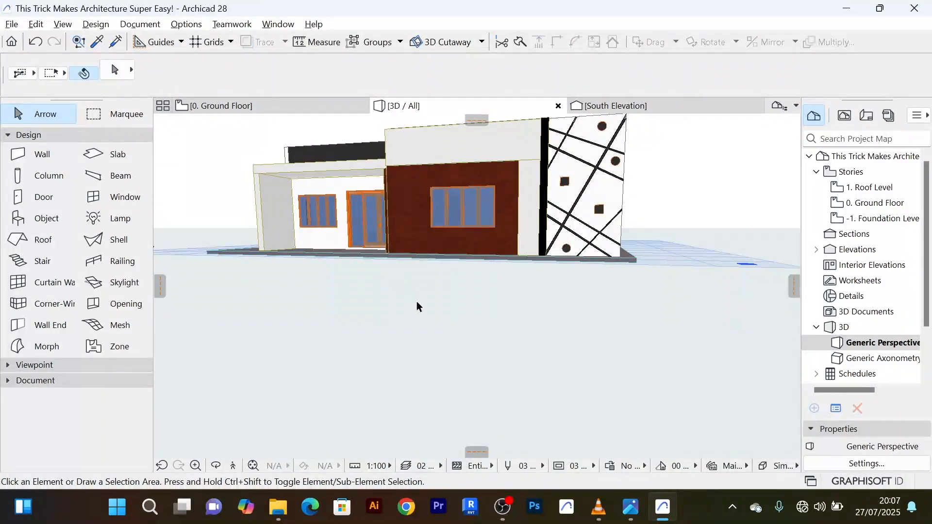
{"action": "left_click_drag", "start_coordinate": [416, 308], "coordinate": [526, 319]}
{"action": "scroll", "coordinate": [377, 174], "scroll_direction": "up", "scroll_amount": 3}
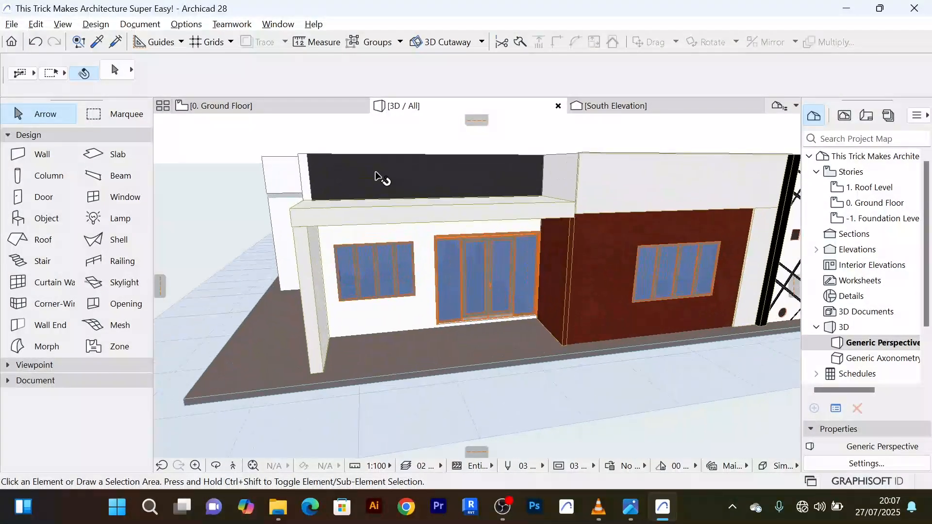
Set the height of the anthracite front parapet wall above the entrance canopy to 1600 mm
{"action": "scroll", "coordinate": [378, 177], "scroll_direction": "down", "scroll_amount": 2}
{"action": "middle_click_drag", "start_coordinate": [376, 173], "coordinate": [356, 177], "text": "shift"}
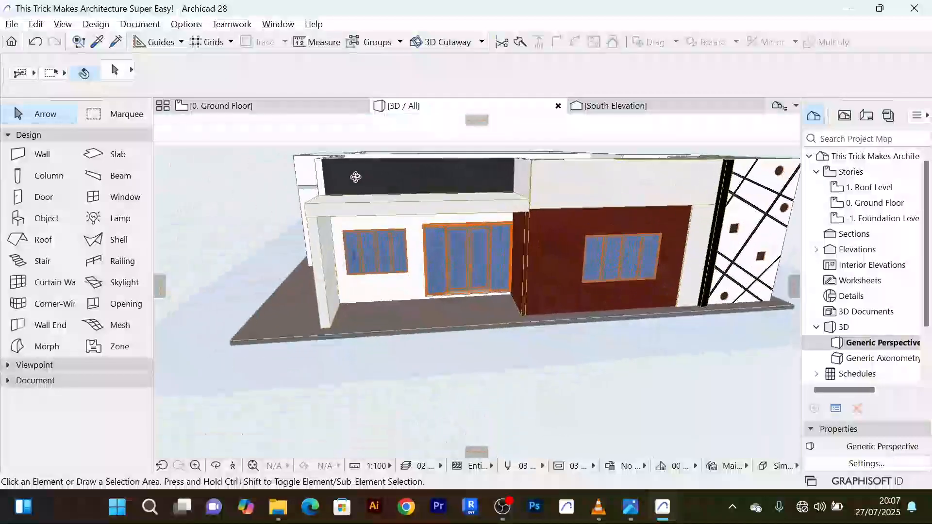
{"action": "scroll", "coordinate": [398, 173], "scroll_direction": "up", "scroll_amount": 4}
{"action": "middle_click_drag", "start_coordinate": [423, 193], "coordinate": [399, 182], "text": "shift"}
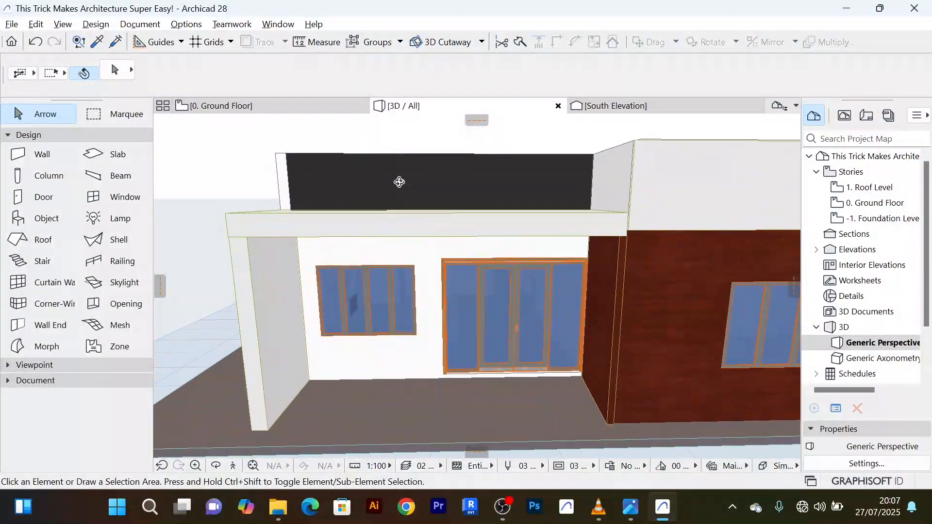
{"action": "left_click", "coordinate": [435, 180]}
{"action": "scroll", "coordinate": [502, 174], "scroll_direction": "down", "scroll_amount": 2}
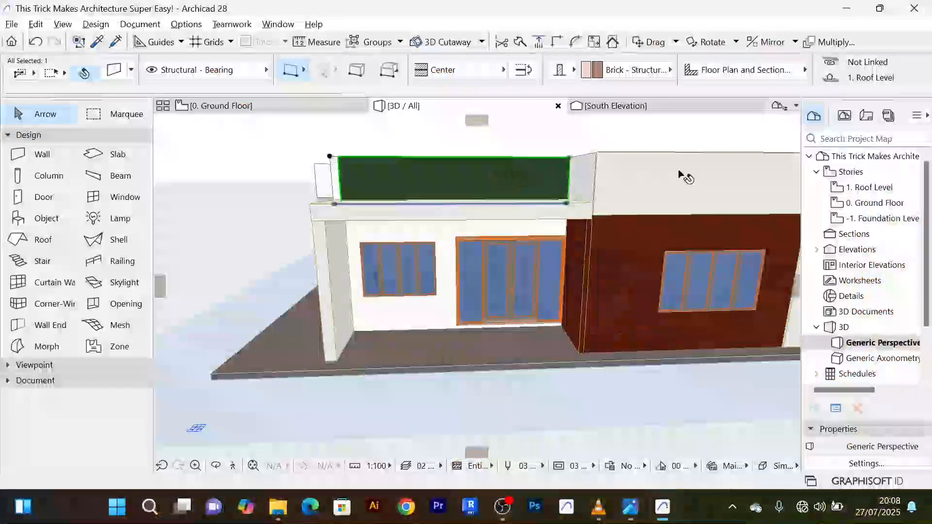
{"action": "middle_click_drag", "start_coordinate": [686, 178], "coordinate": [555, 201], "text": "shift"}
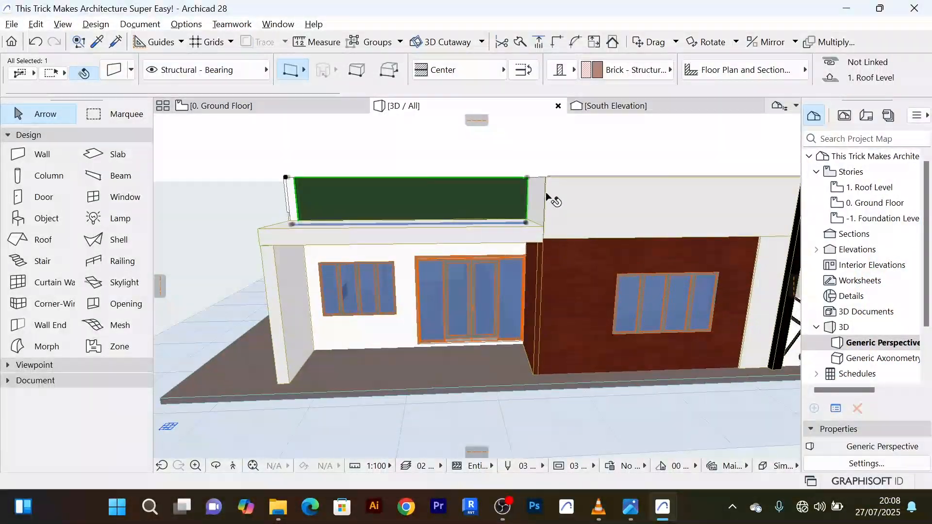
{"action": "double_click", "coordinate": [431, 170]}
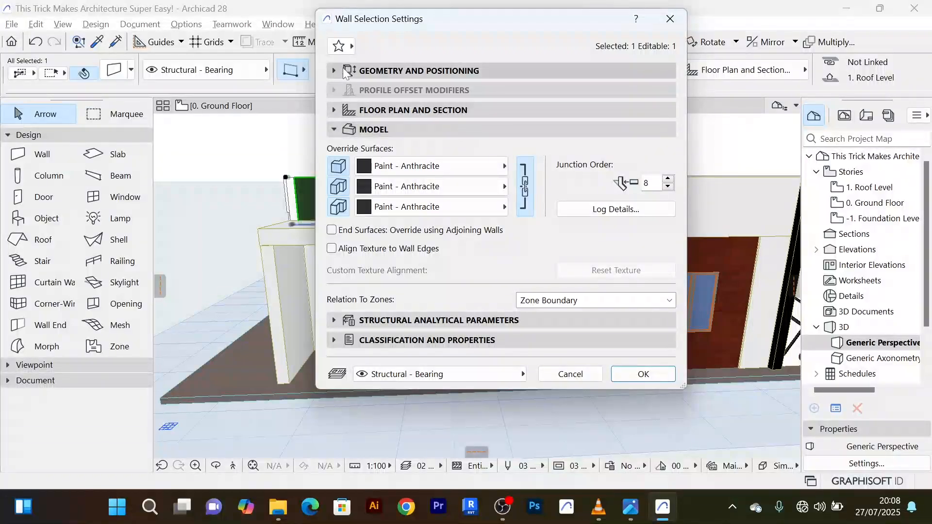
{"action": "left_click", "coordinate": [333, 71]}
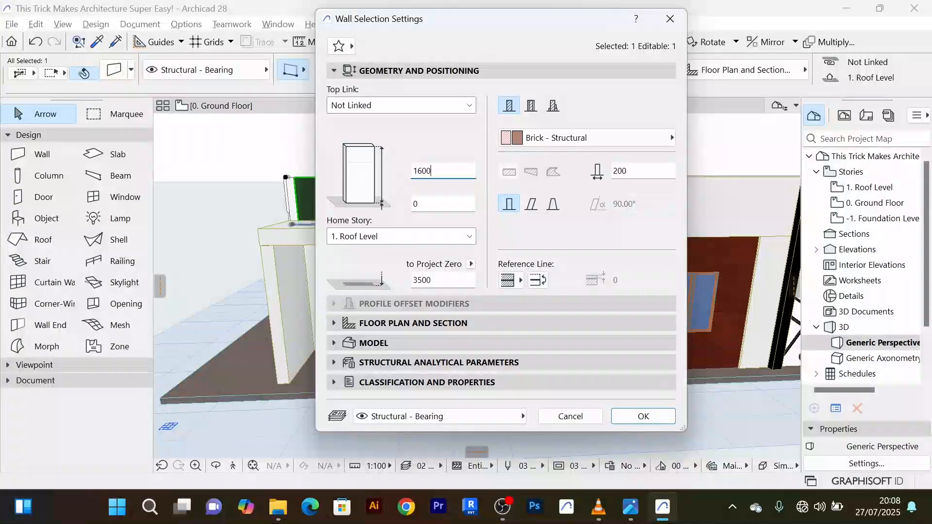
{"action": "left_click", "coordinate": [640, 416]}
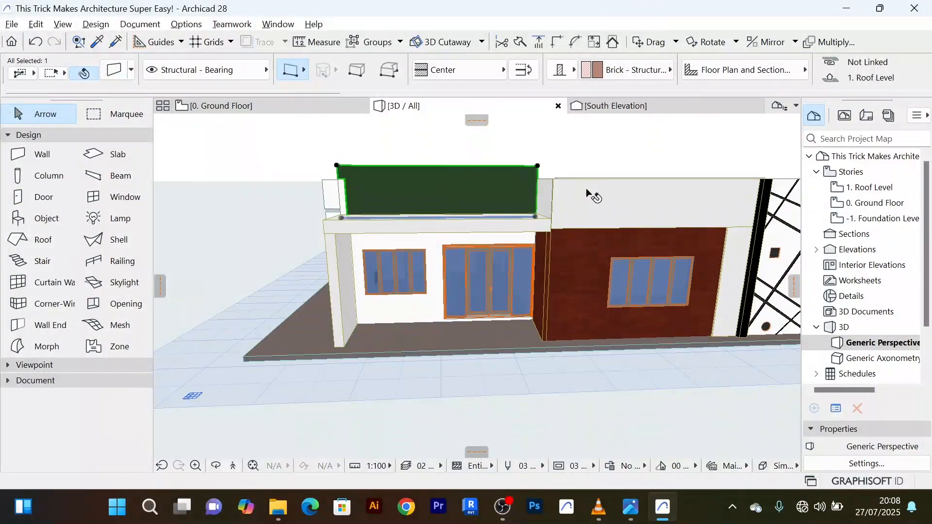
Set the height of the white side parapet wall adjoining the anthracite front parapet to 1600 mm
{"action": "middle_click_drag", "start_coordinate": [589, 194], "coordinate": [757, 196], "text": "shift"}
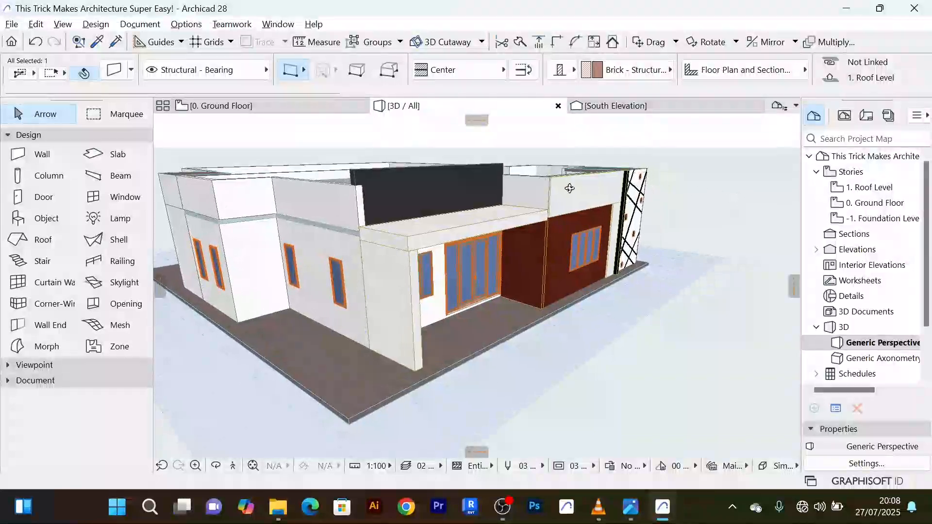
{"action": "scroll", "coordinate": [302, 165], "scroll_direction": "up", "scroll_amount": 4}
{"action": "left_click", "coordinate": [352, 217]}
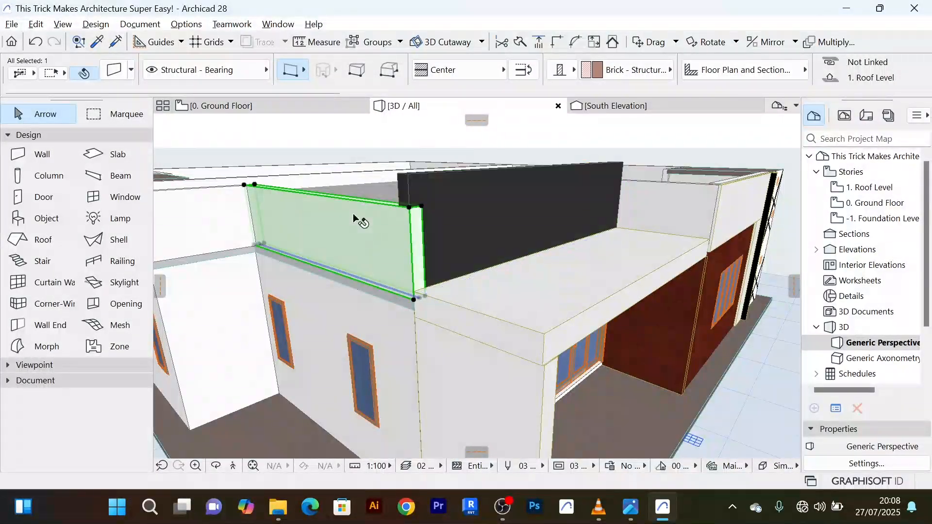
{"action": "double_click", "coordinate": [352, 216]}
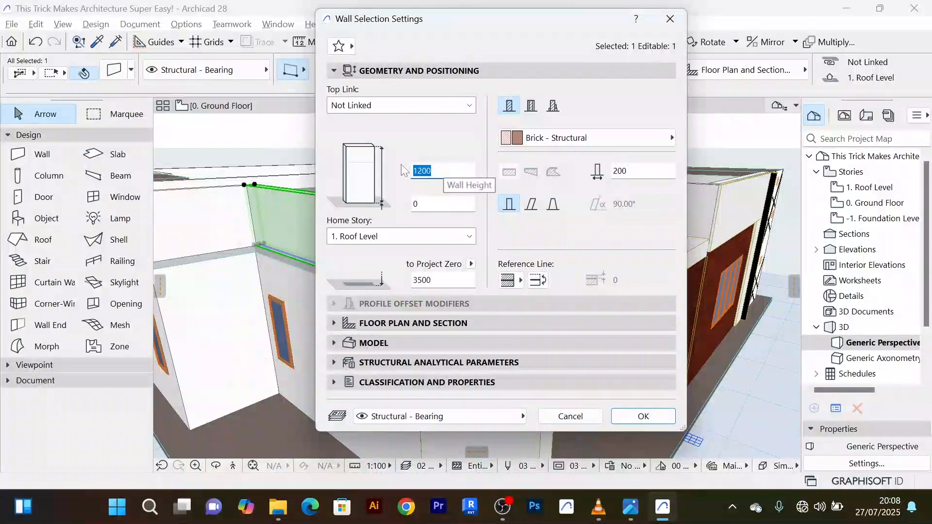
{"action": "type", "text": "16"}
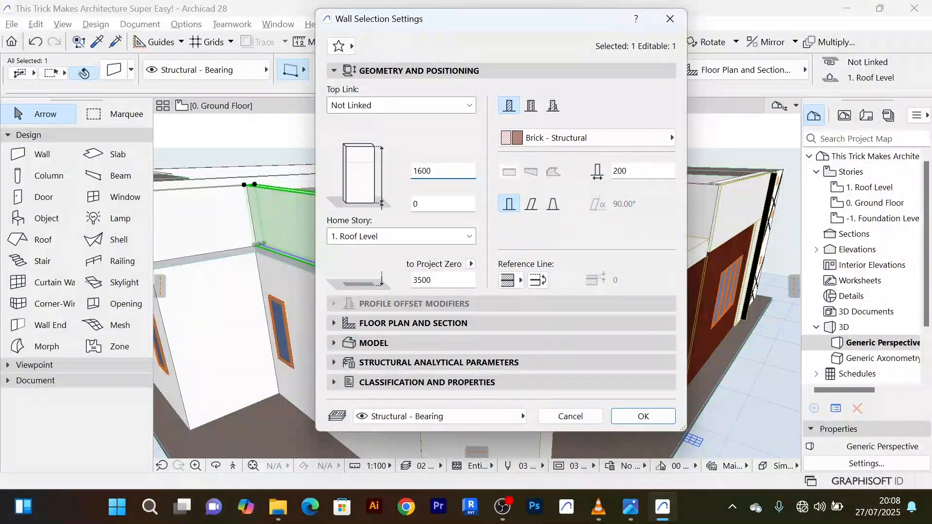
{"action": "key", "text": "Return"}
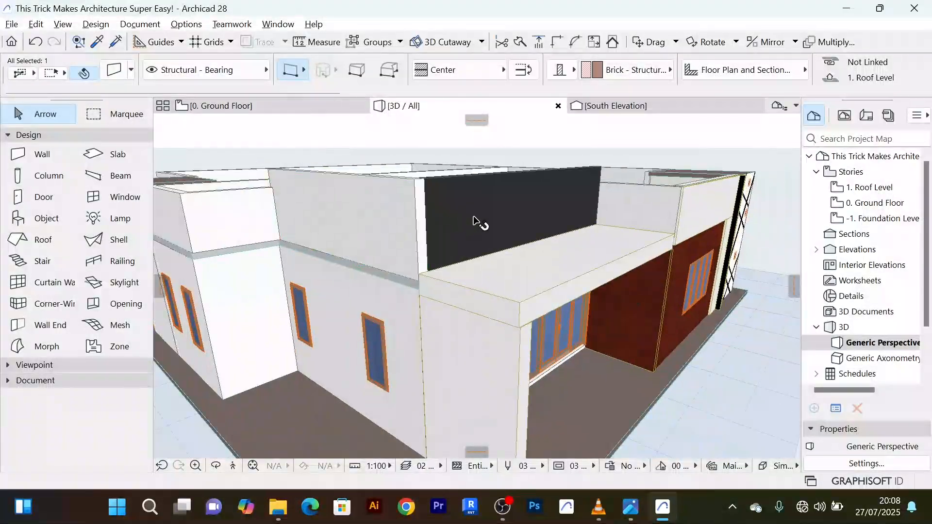
Override the surfaces of the raised side parapet wall with Paint - Anthracite
{"action": "middle_click_drag", "start_coordinate": [474, 221], "coordinate": [491, 337], "text": "shift"}
{"action": "scroll", "coordinate": [474, 340], "scroll_direction": "up", "scroll_amount": 5}
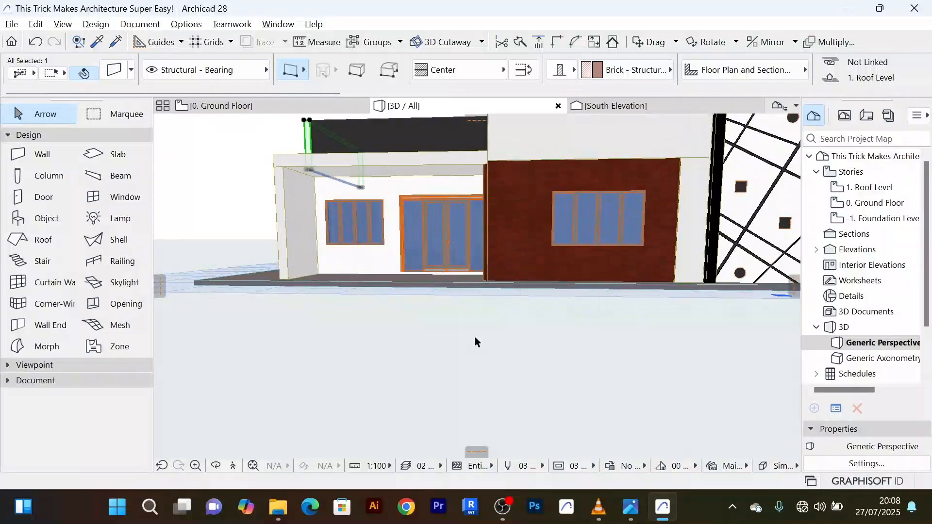
{"action": "scroll", "coordinate": [475, 337], "scroll_direction": "down", "scroll_amount": 3}
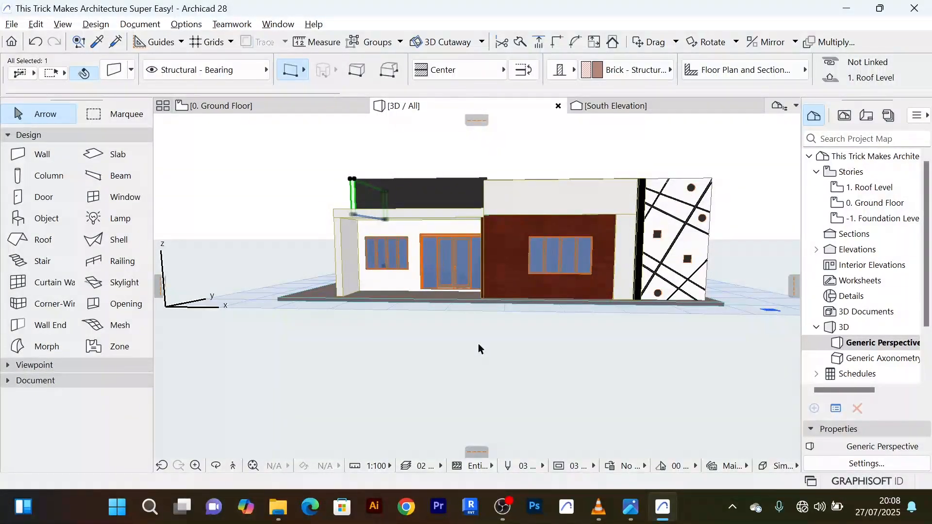
{"action": "middle_click_drag", "start_coordinate": [479, 344], "coordinate": [446, 227], "text": "shift"}
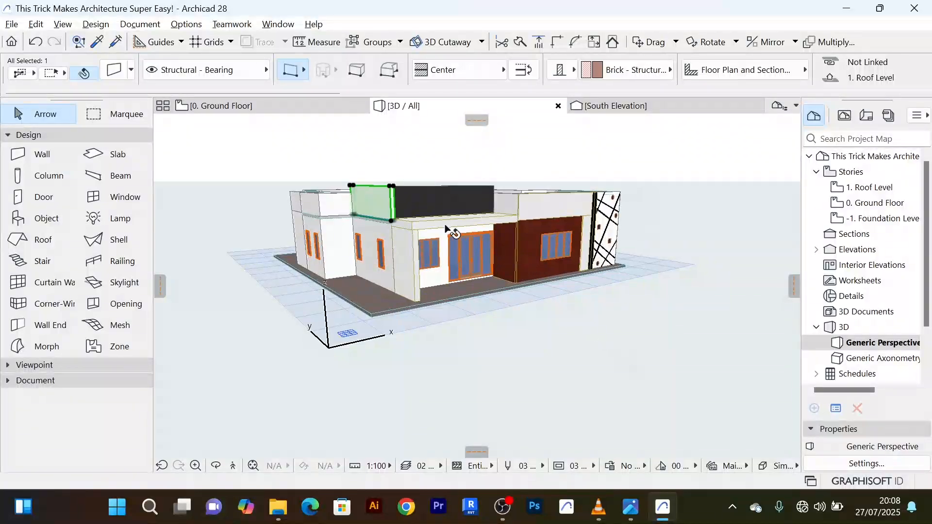
{"action": "scroll", "coordinate": [446, 227], "scroll_direction": "up", "scroll_amount": 4}
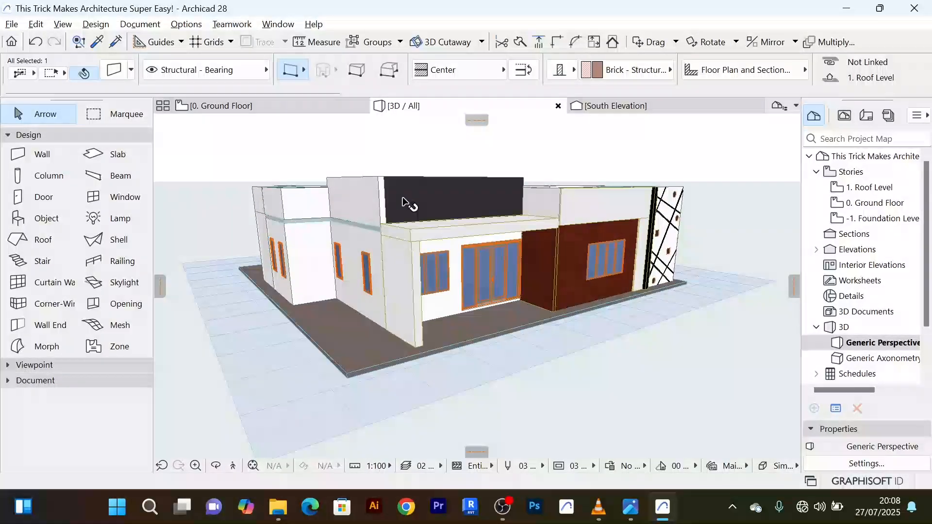
{"action": "double_click", "coordinate": [346, 212]}
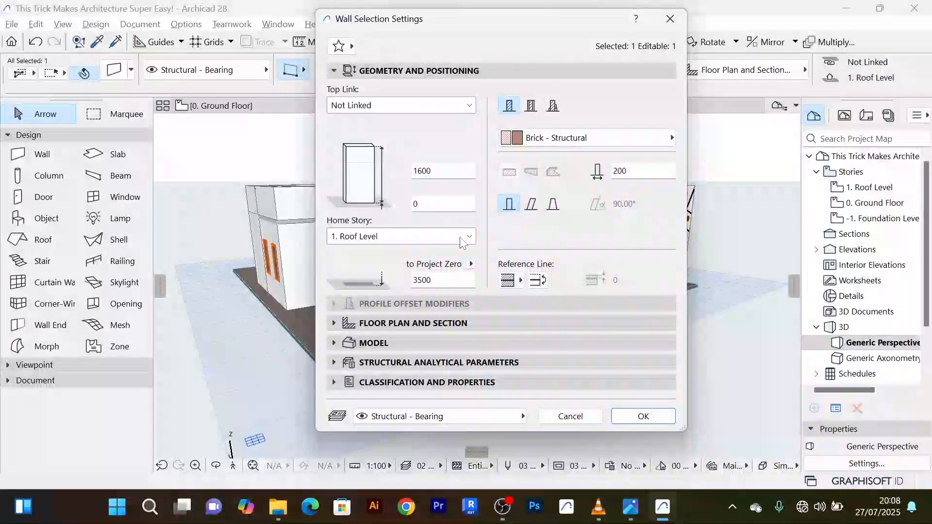
{"action": "left_click", "coordinate": [342, 343]}
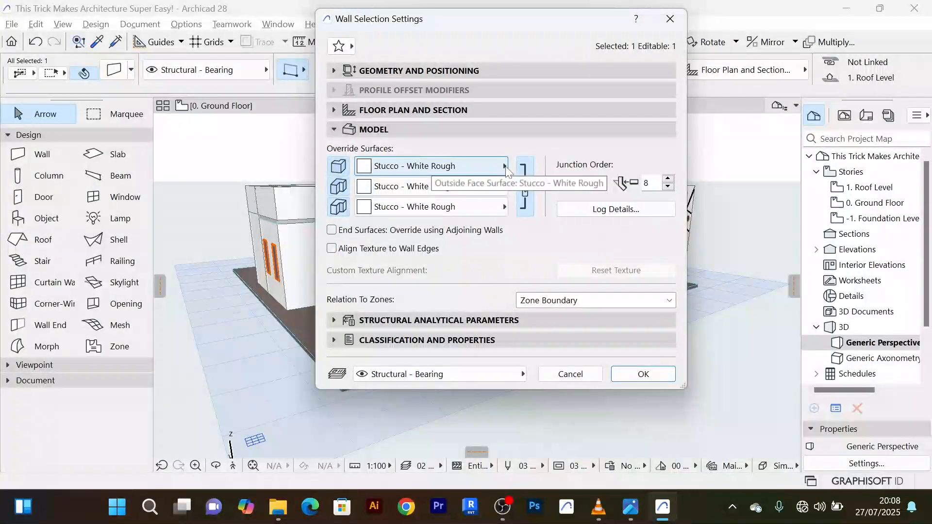
{"action": "left_click", "coordinate": [505, 166]}
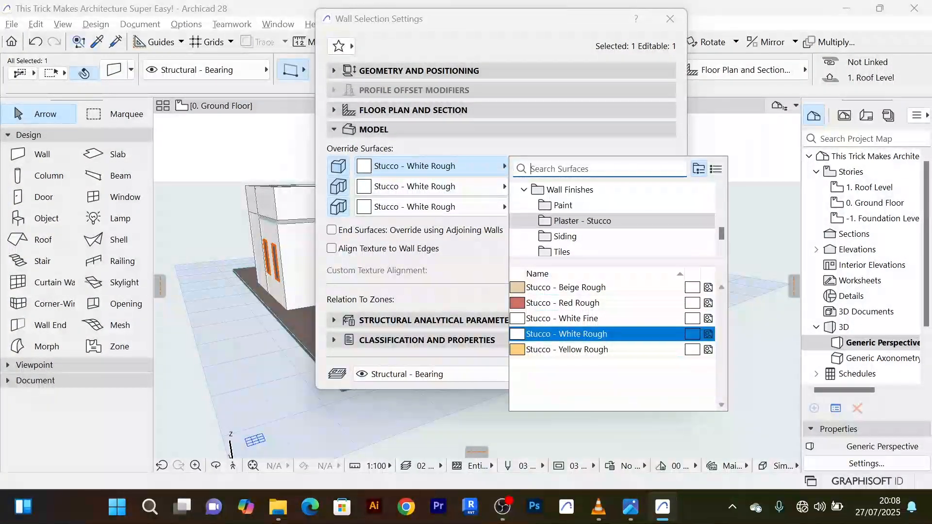
{"action": "type", "text": "pai"}
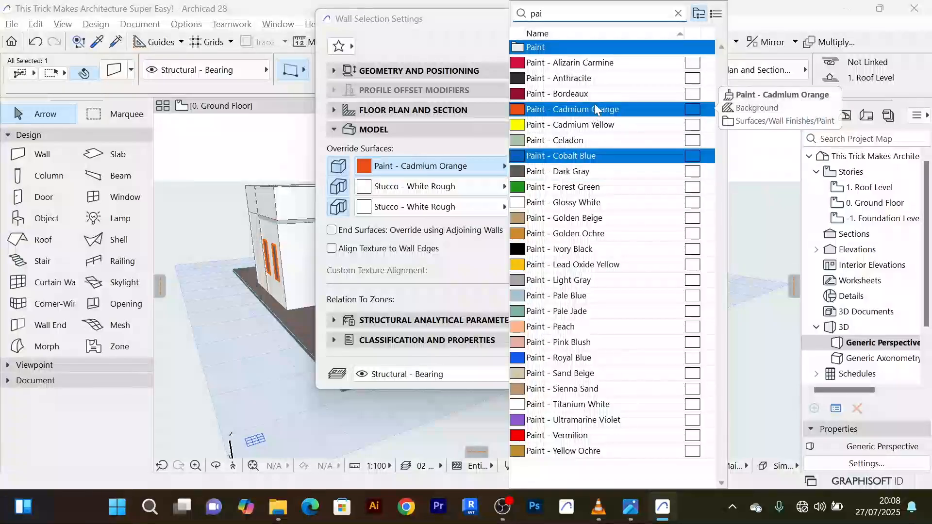
{"action": "left_click", "coordinate": [582, 79]}
{"action": "left_click", "coordinate": [635, 379]}
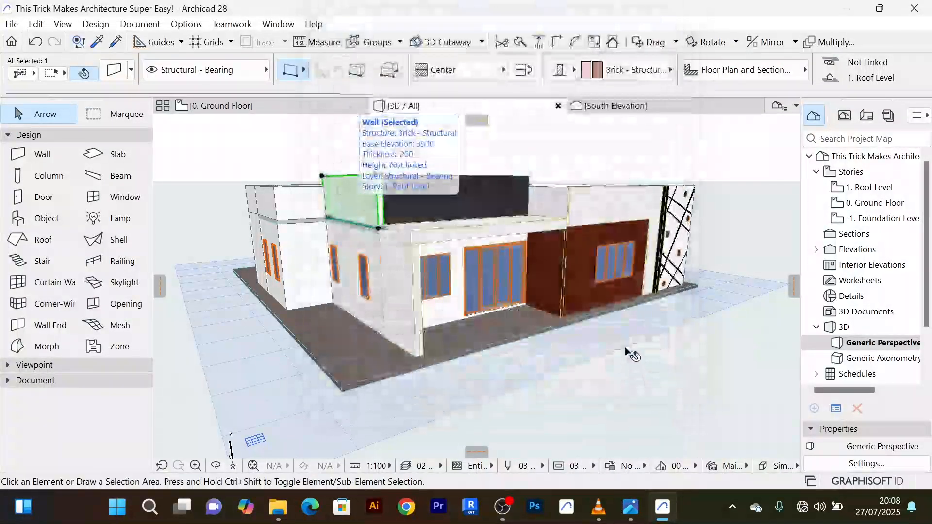
Examine the raised anthracite parapet from the front and at its corner with the side wall
{"action": "scroll", "coordinate": [630, 360], "scroll_direction": "down", "scroll_amount": 2}
{"action": "middle_click_drag", "start_coordinate": [630, 360], "coordinate": [508, 352], "text": "shift"}
{"action": "middle_click_drag", "start_coordinate": [557, 257], "coordinate": [555, 248], "text": "shift"}
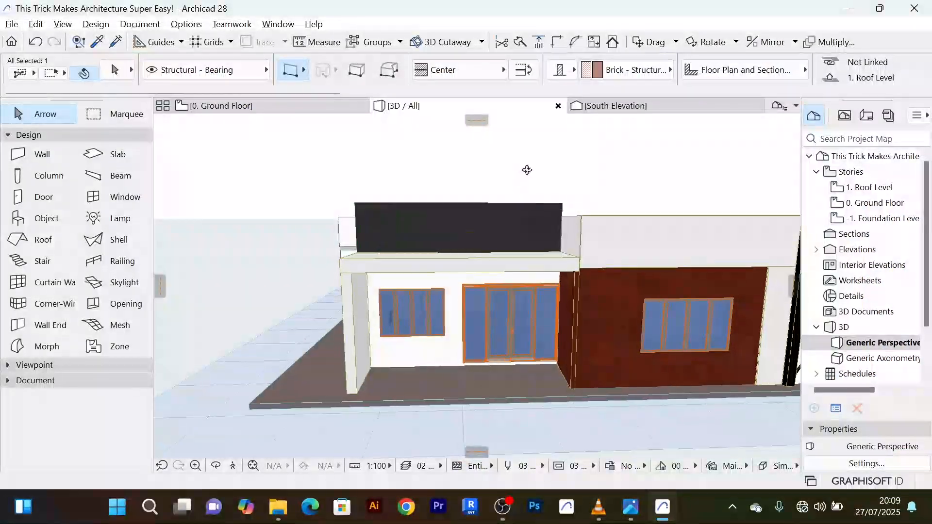
{"action": "middle_click_drag", "start_coordinate": [527, 169], "coordinate": [508, 167], "text": "shift"}
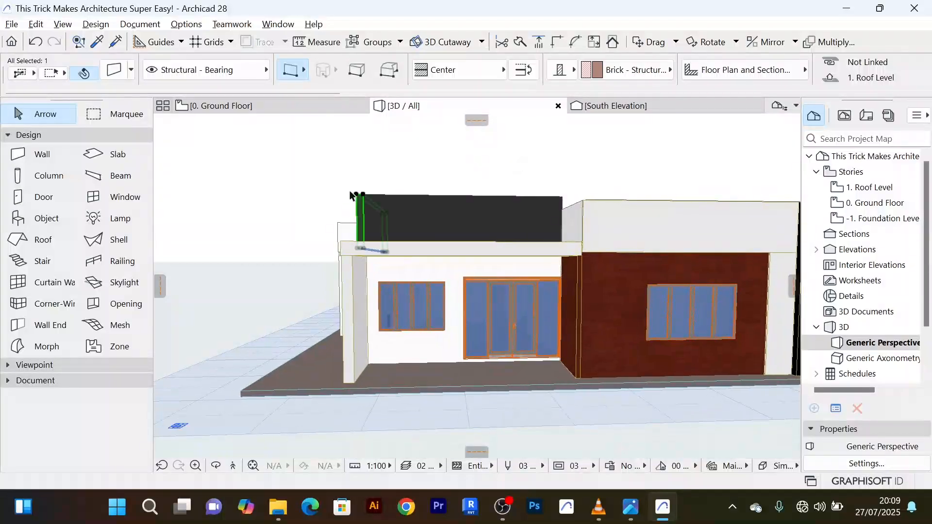
{"action": "left_click", "coordinate": [327, 171]}
{"action": "middle_click_drag", "start_coordinate": [326, 171], "coordinate": [498, 208], "text": "shift"}
{"action": "scroll", "coordinate": [429, 188], "scroll_direction": "up", "scroll_amount": 4}
{"action": "scroll", "coordinate": [428, 188], "scroll_direction": "down", "scroll_amount": 3}
{"action": "scroll", "coordinate": [394, 199], "scroll_direction": "up", "scroll_amount": 2}
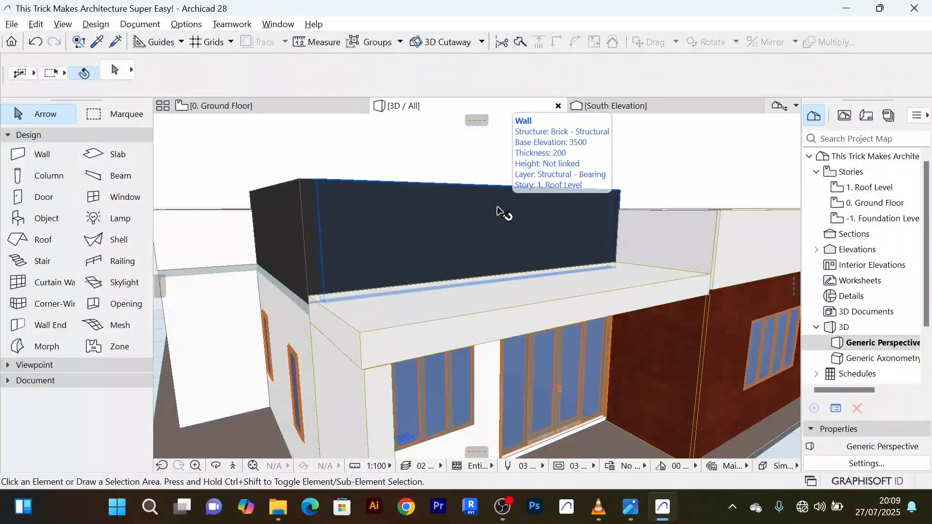
Draw a rectangular morph strip about 6214 mm long and 161 mm high along the upper edge of the anthracite front parapet
{"action": "scroll", "coordinate": [504, 210], "scroll_direction": "up", "scroll_amount": 3}
{"action": "middle_click_drag", "start_coordinate": [503, 210], "coordinate": [426, 214], "text": "shift"}
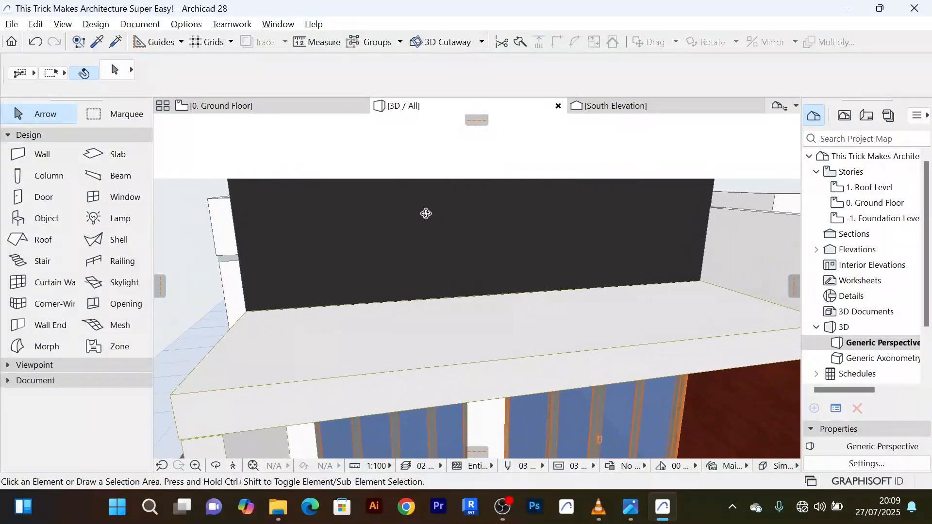
{"action": "left_click", "coordinate": [54, 348]}
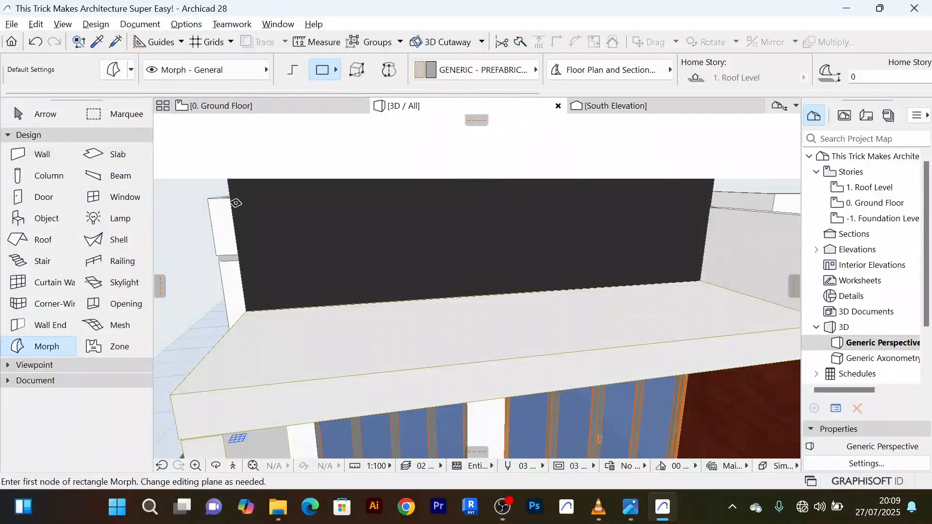
{"action": "scroll", "coordinate": [236, 203], "scroll_direction": "up", "scroll_amount": 5}
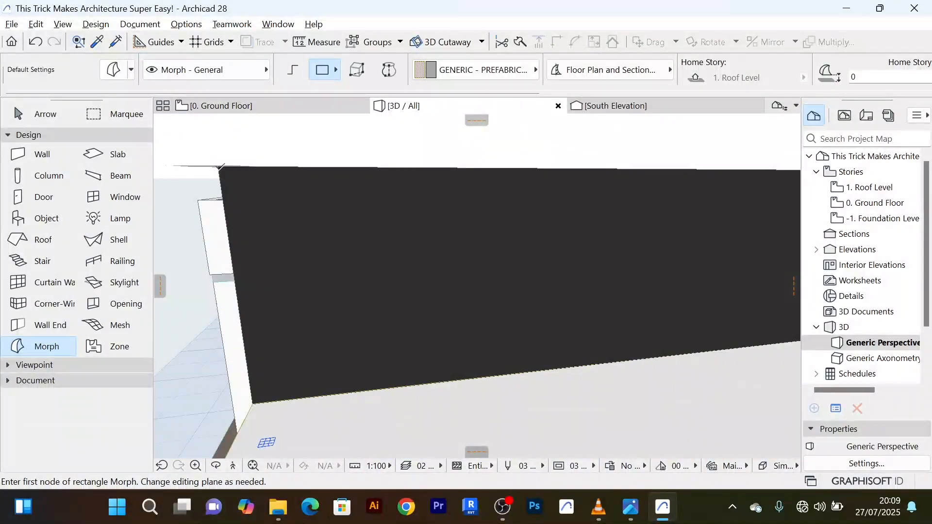
{"action": "left_click", "coordinate": [218, 166]}
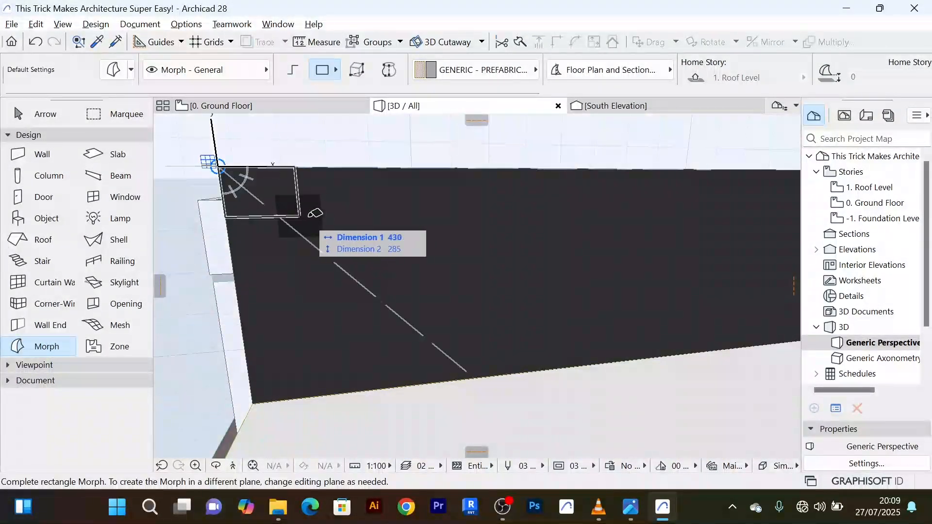
{"action": "scroll", "coordinate": [395, 198], "scroll_direction": "down", "scroll_amount": 2}
{"action": "middle_click_drag", "start_coordinate": [363, 197], "coordinate": [238, 204]}
{"action": "middle_click_drag", "start_coordinate": [757, 199], "coordinate": [628, 210]}
{"action": "scroll", "coordinate": [452, 213], "scroll_direction": "up", "scroll_amount": 2}
{"action": "scroll", "coordinate": [438, 222], "scroll_direction": "up", "scroll_amount": 2}
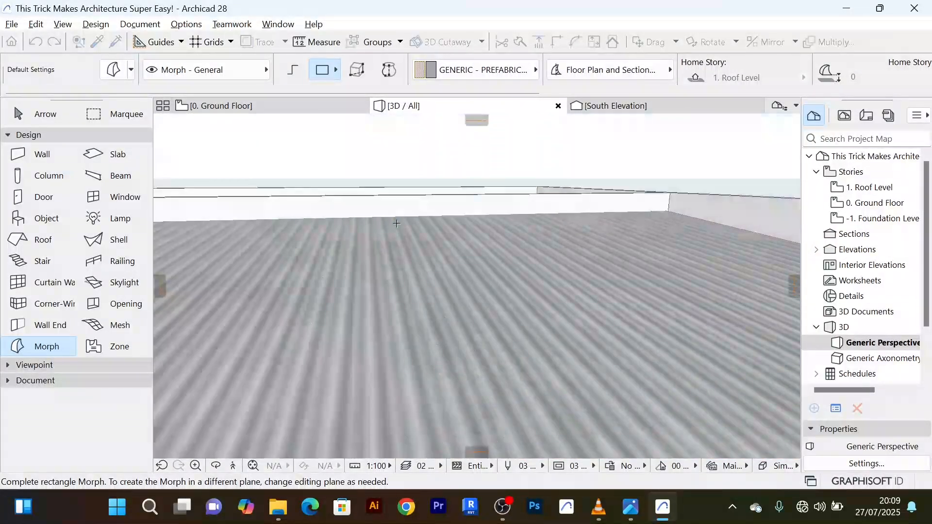
{"action": "scroll", "coordinate": [360, 219], "scroll_direction": "down", "scroll_amount": 2}
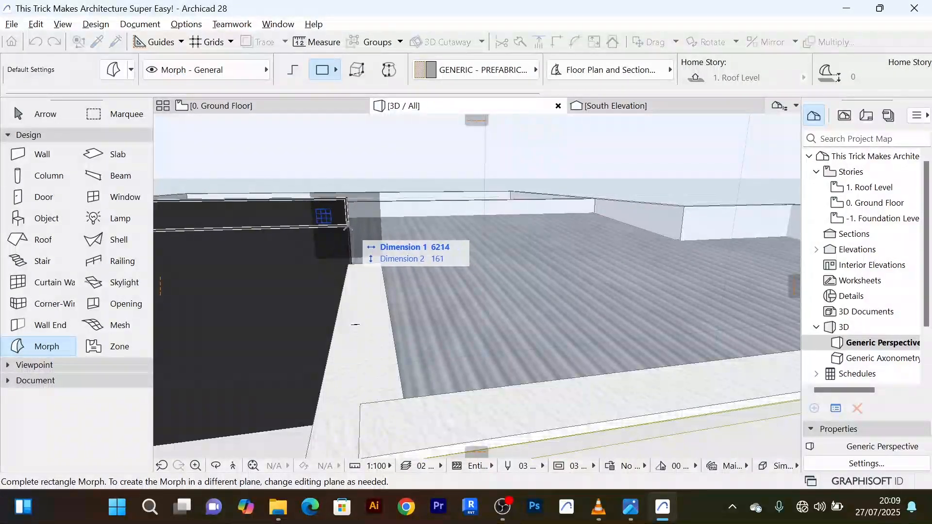
{"action": "left_click", "coordinate": [348, 228]}
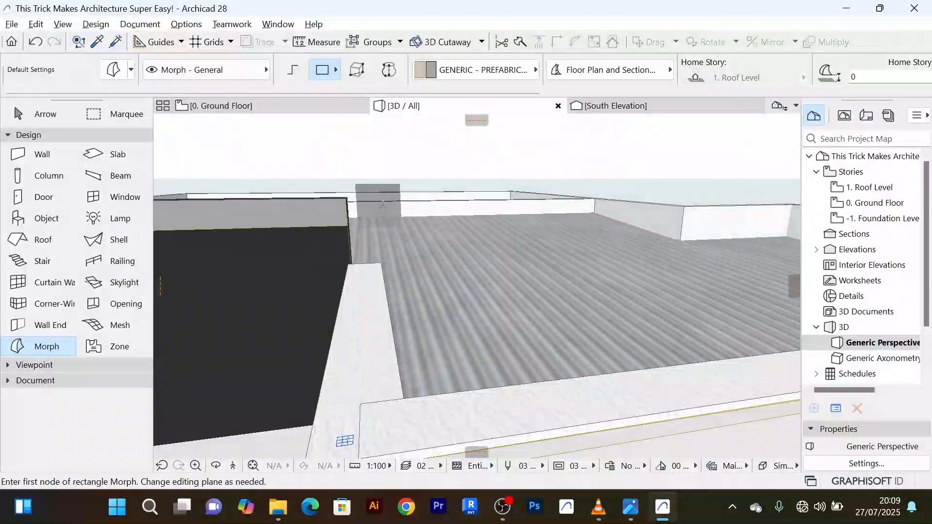
Try to extrude the parapet's morph strip outward as a tube over a distance of 50 mm
{"action": "scroll", "coordinate": [432, 195], "scroll_direction": "down", "scroll_amount": 5}
{"action": "middle_click_drag", "start_coordinate": [448, 186], "coordinate": [484, 194]}
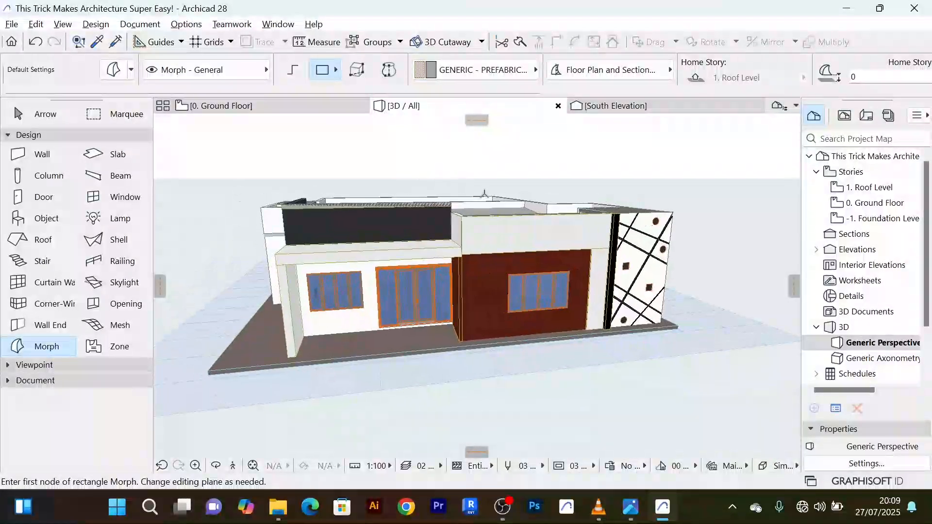
{"action": "left_click", "coordinate": [48, 115]}
{"action": "scroll", "coordinate": [339, 219], "scroll_direction": "up", "scroll_amount": 5}
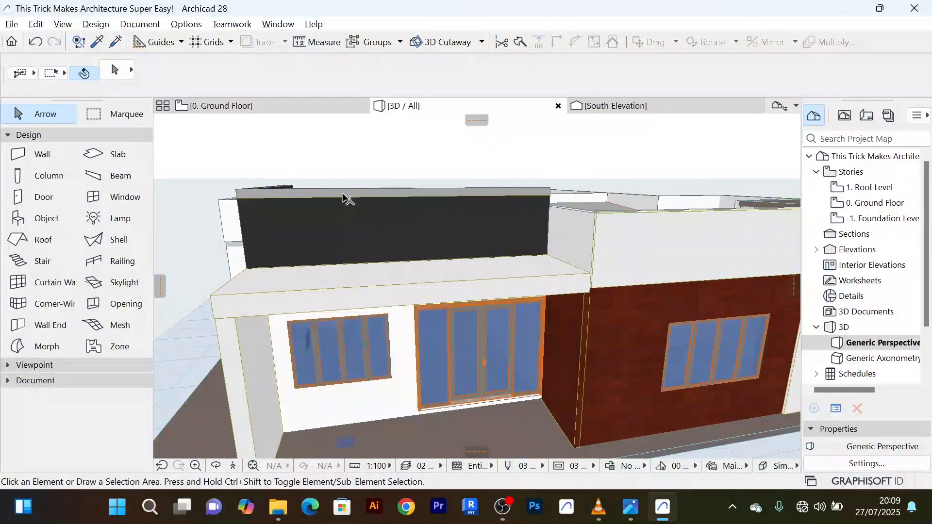
{"action": "left_click", "coordinate": [346, 195]}
{"action": "left_click", "coordinate": [346, 196]}
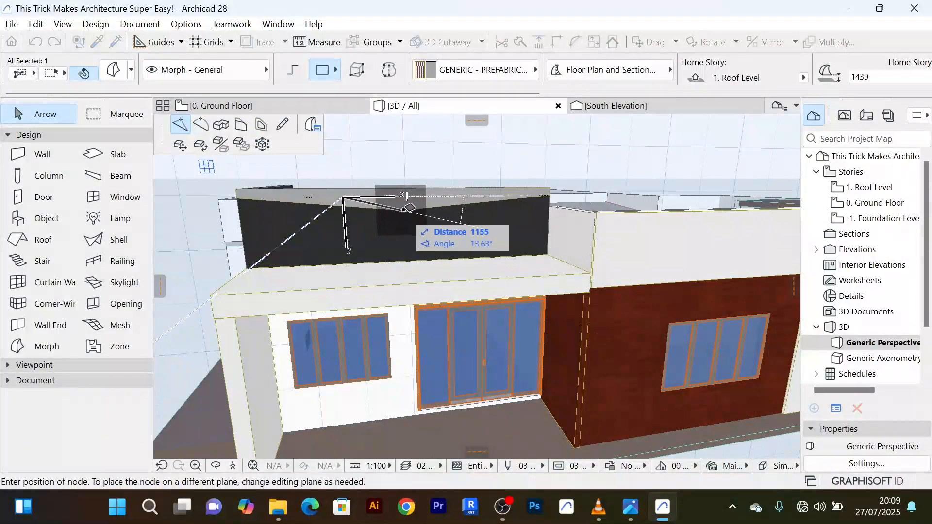
{"action": "middle_click_drag", "start_coordinate": [408, 204], "coordinate": [508, 221], "text": "shift"}
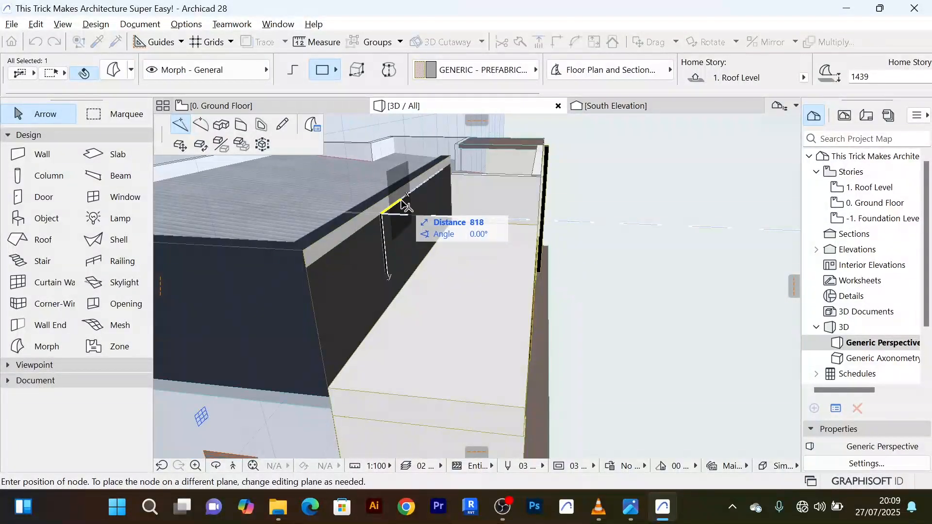
{"action": "left_click", "coordinate": [222, 126]}
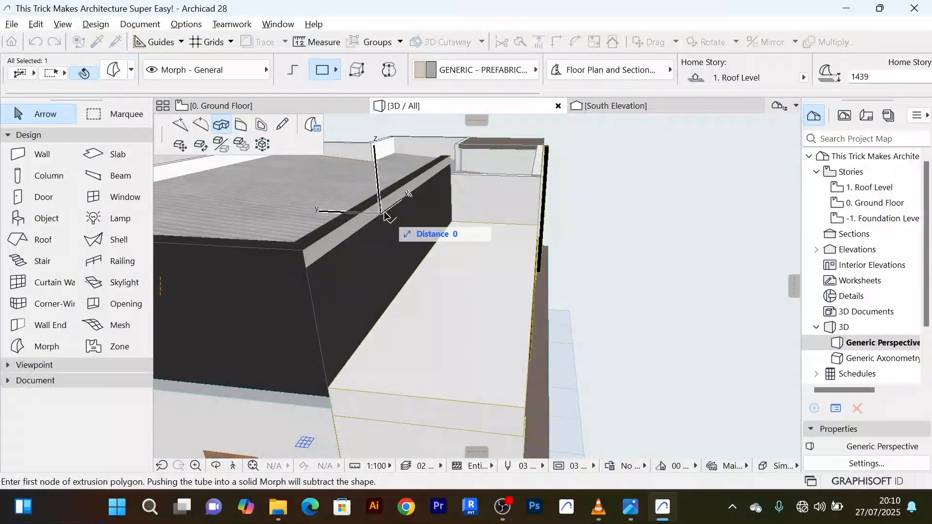
{"action": "middle_click_drag", "start_coordinate": [396, 214], "coordinate": [435, 218], "text": "shift"}
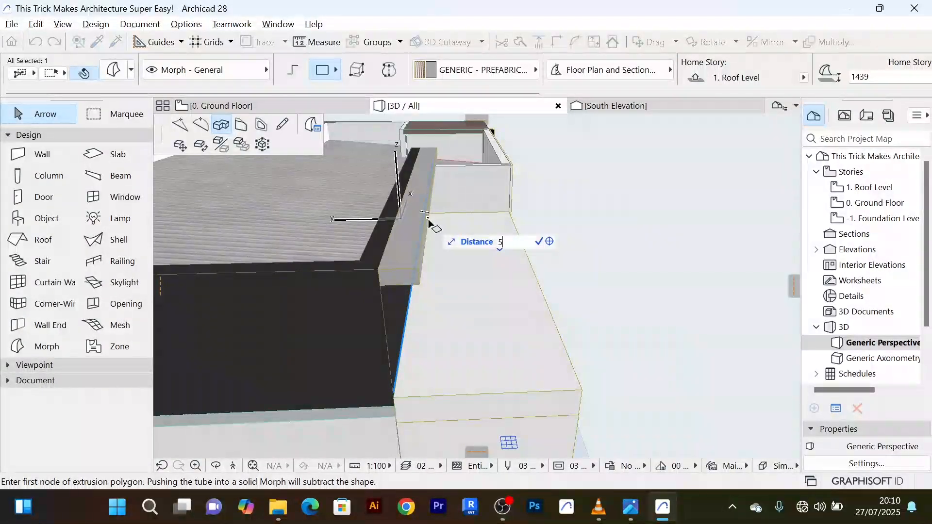
{"action": "type", "text": "0"}
{"action": "key", "text": "Return"}
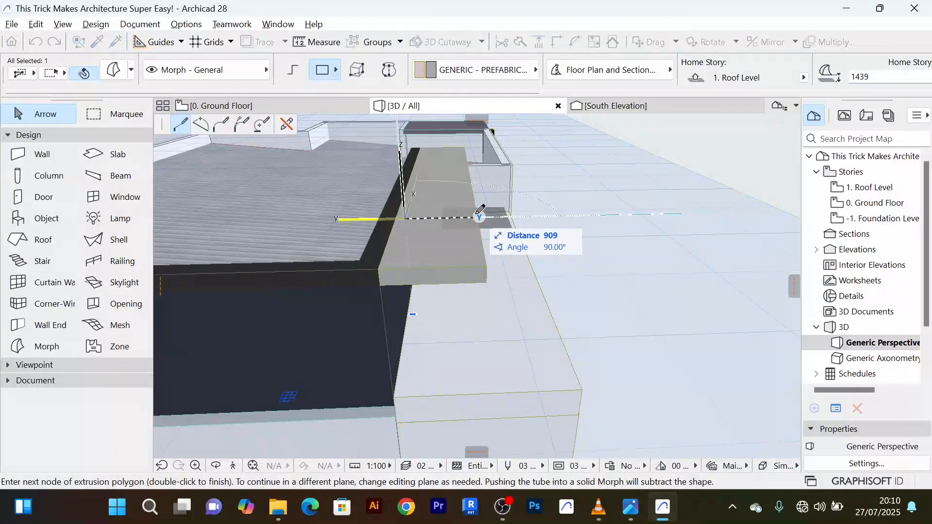
{"action": "type", "text": "50"}
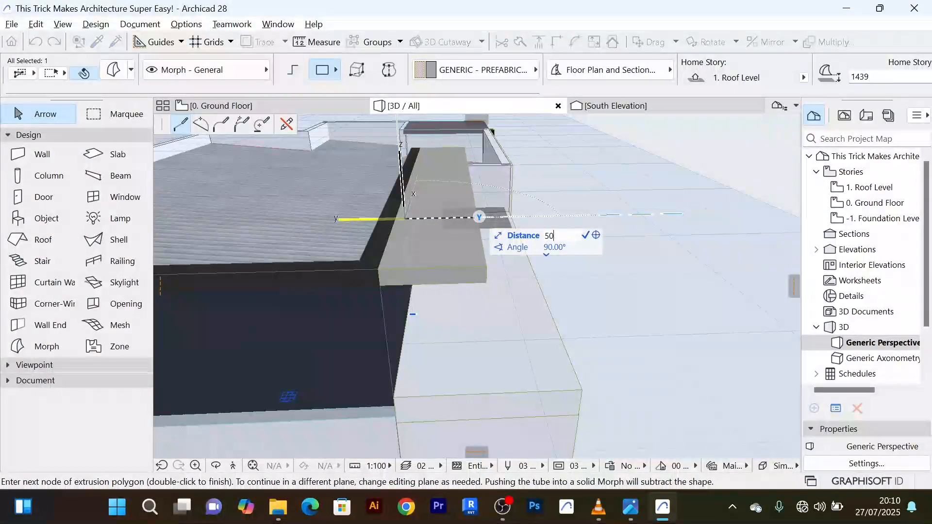
{"action": "key", "text": "Return"}
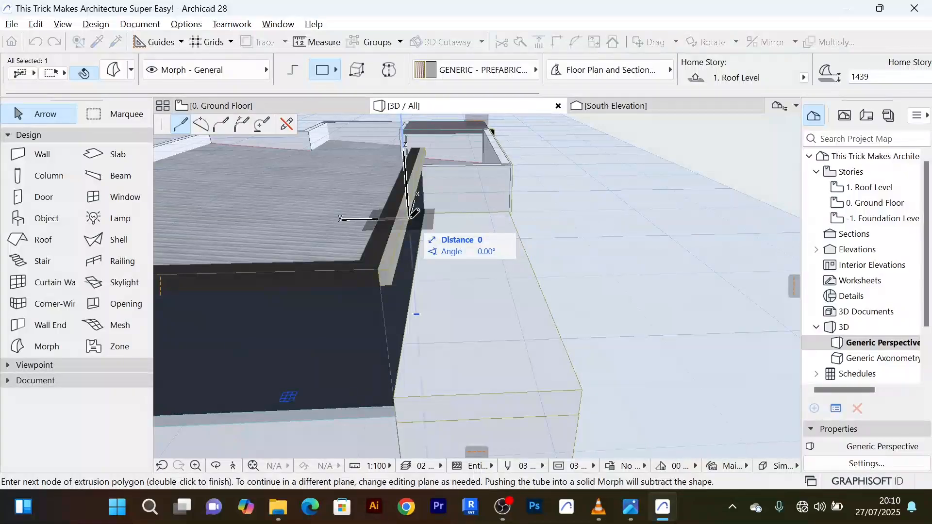
{"action": "double_click", "coordinate": [411, 218]}
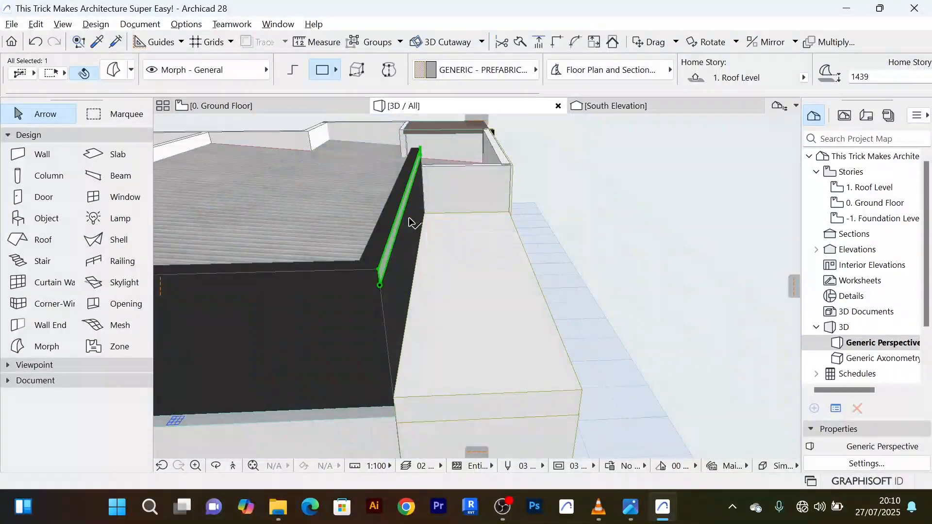
Push the front face of the parapet's morph strip outward by 50 mm, perpendicular to the wall
{"action": "scroll", "coordinate": [399, 235], "scroll_direction": "up", "scroll_amount": 3}
{"action": "scroll", "coordinate": [413, 231], "scroll_direction": "up", "scroll_amount": 3}
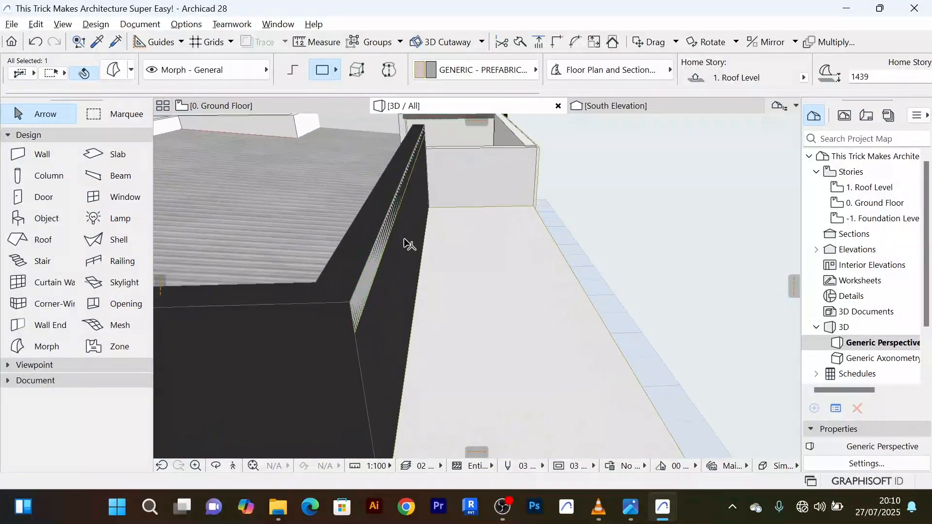
{"action": "left_click", "coordinate": [356, 271]}
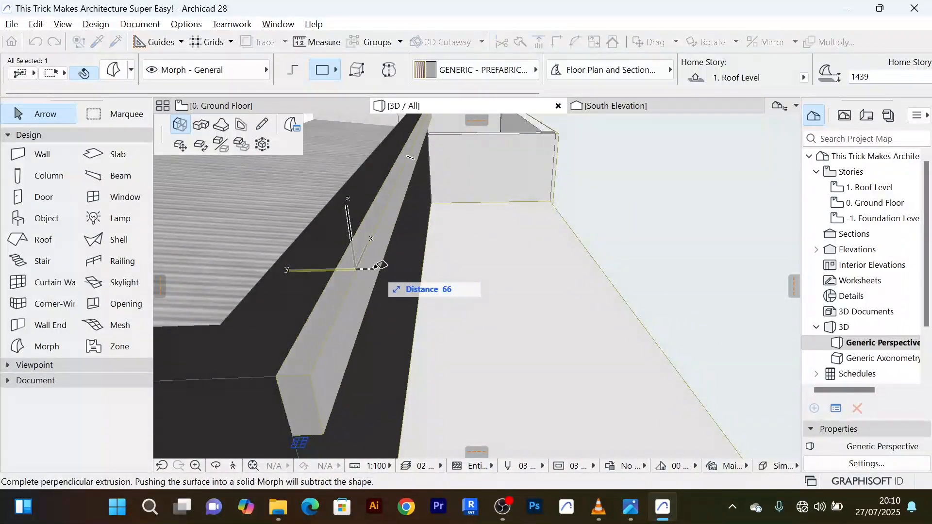
{"action": "type", "text": "50"}
{"action": "key", "text": "Return"}
{"action": "scroll", "coordinate": [420, 250], "scroll_direction": "down", "scroll_amount": 6}
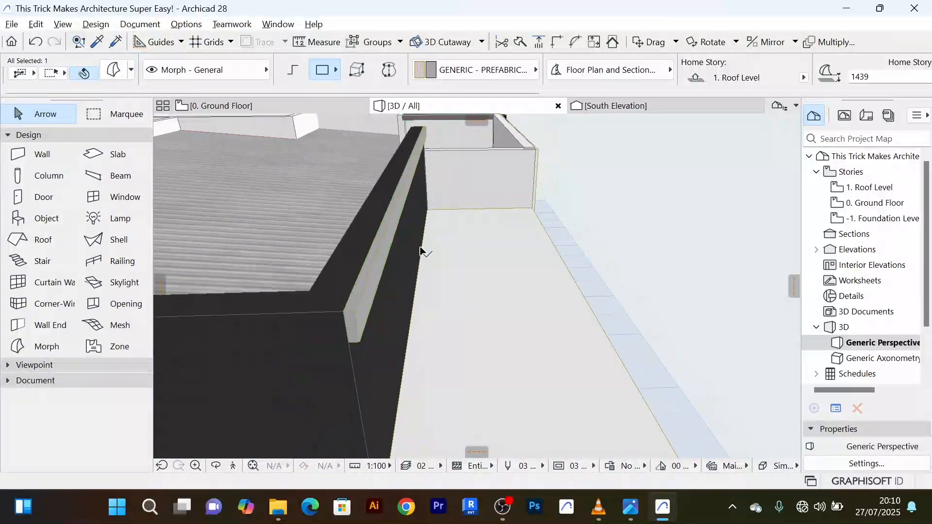
{"action": "middle_click_drag", "start_coordinate": [460, 258], "coordinate": [253, 236], "text": "shift"}
{"action": "scroll", "coordinate": [469, 237], "scroll_direction": "up", "scroll_amount": 6}
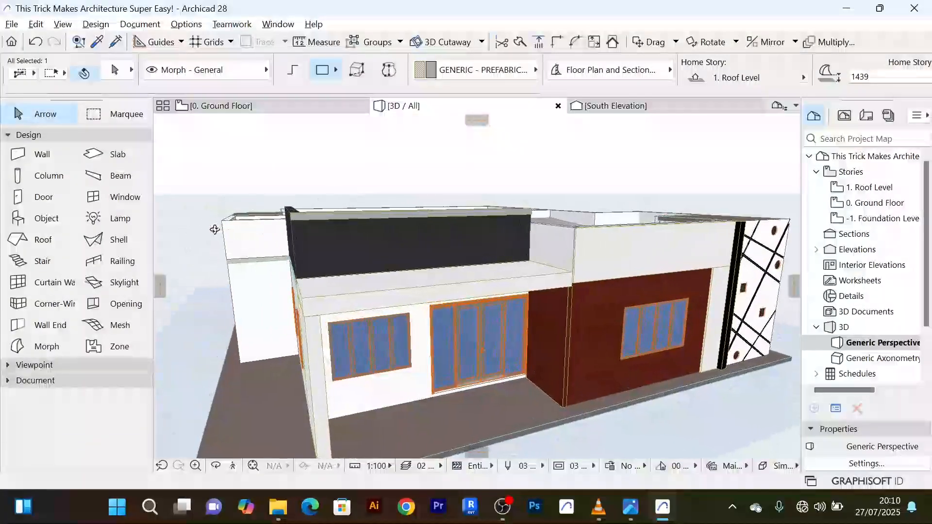
{"action": "middle_click_drag", "start_coordinate": [469, 237], "coordinate": [668, 231], "text": "shift"}
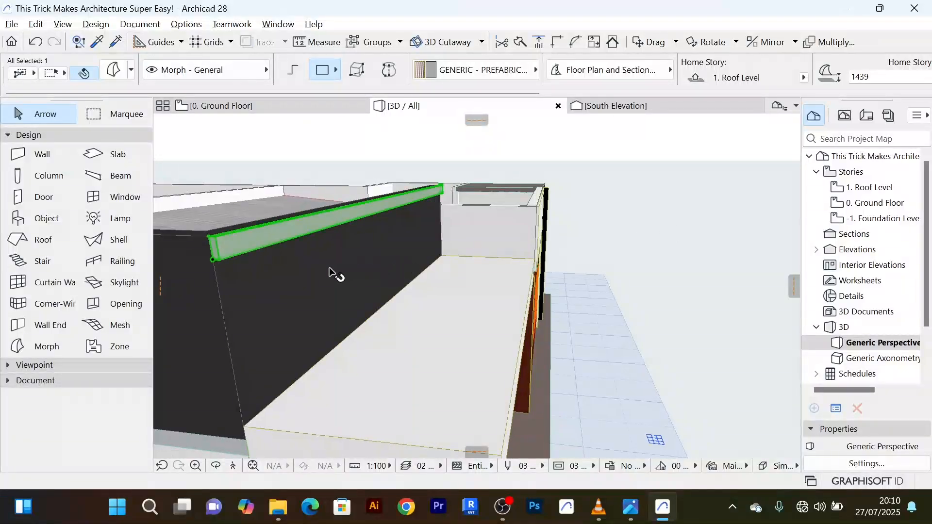
Override the surface of the morph strip along the top of the front dark parapet with Paint - Glossy White
{"action": "key", "text": "Escape"}
{"action": "scroll", "coordinate": [333, 264], "scroll_direction": "down", "scroll_amount": 6}
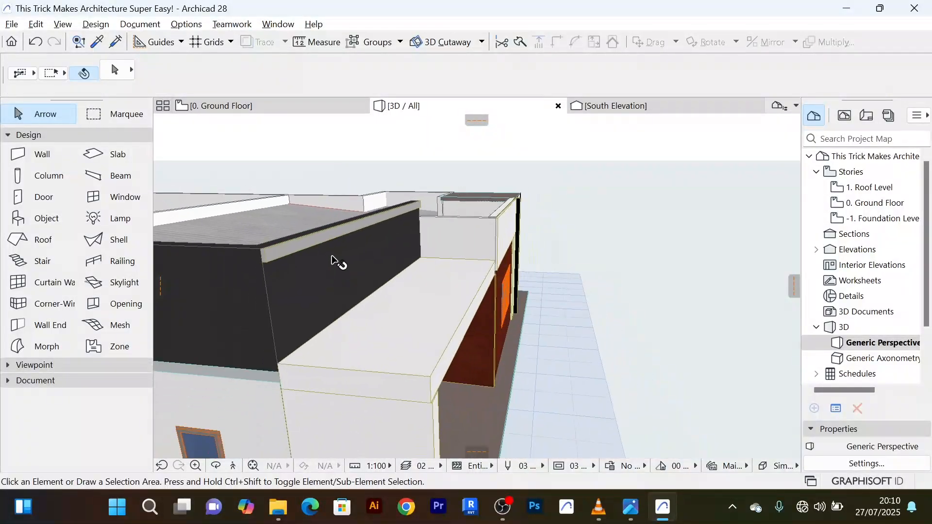
{"action": "middle_click_drag", "start_coordinate": [658, 387], "coordinate": [385, 339], "text": "shift"}
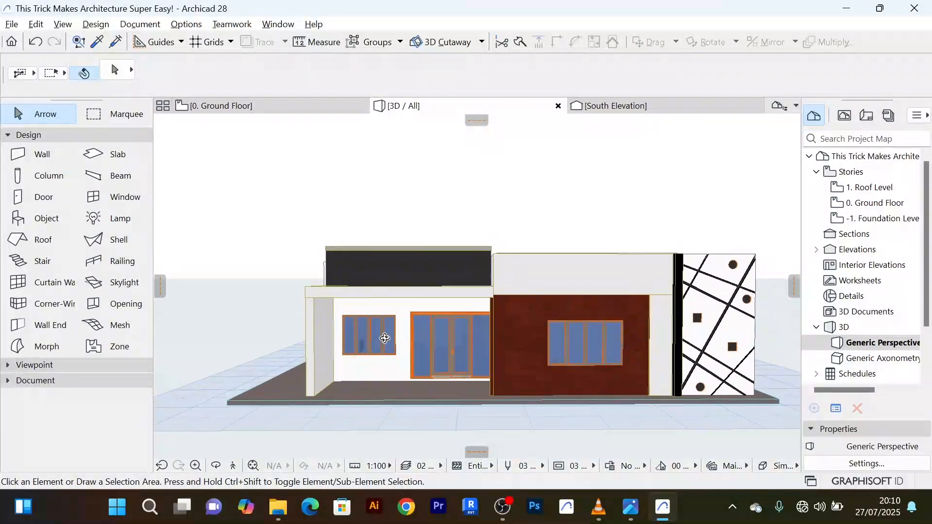
{"action": "scroll", "coordinate": [410, 253], "scroll_direction": "up", "scroll_amount": 5}
{"action": "scroll", "coordinate": [390, 259], "scroll_direction": "up", "scroll_amount": 1}
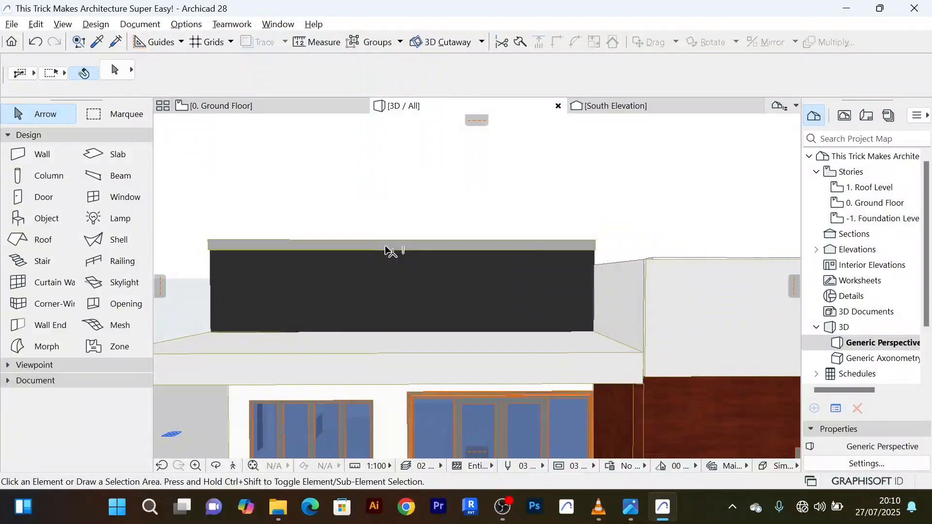
{"action": "left_click", "coordinate": [389, 251]}
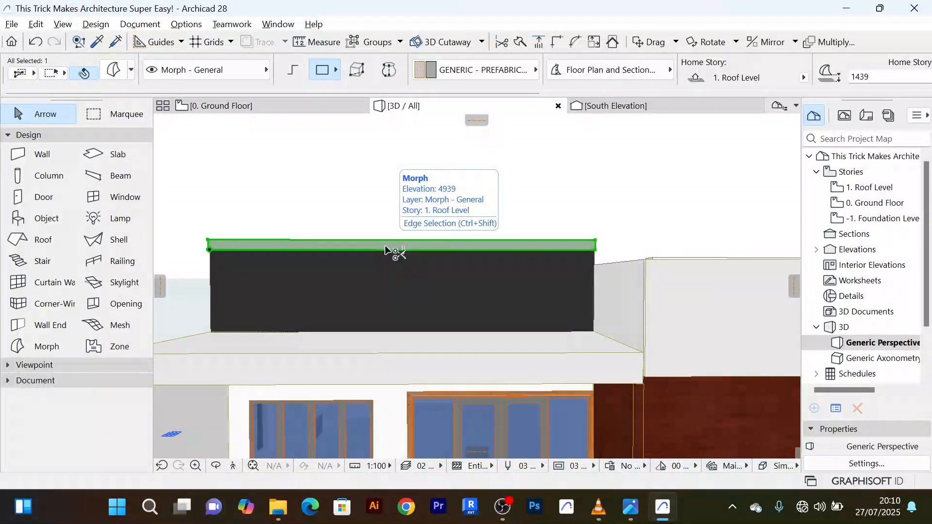
{"action": "double_click", "coordinate": [386, 248]}
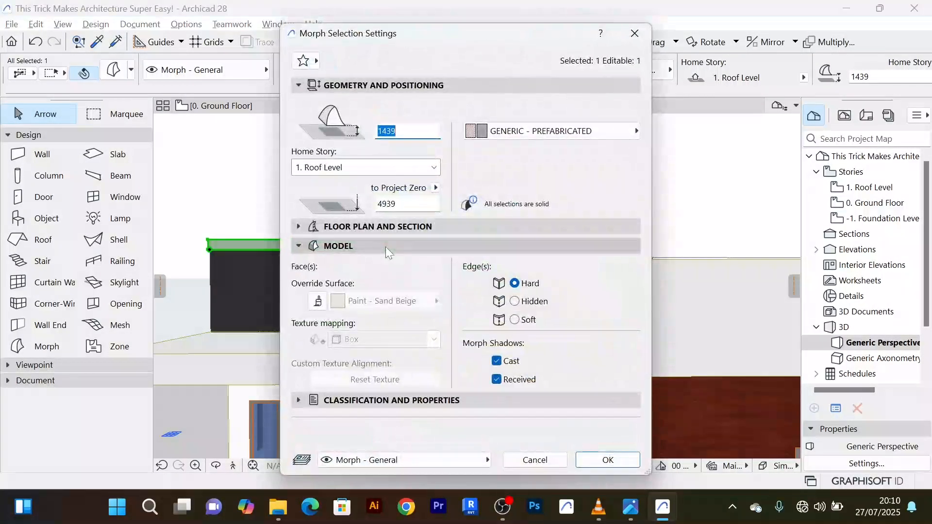
{"action": "left_click", "coordinate": [319, 301]}
{"action": "left_click", "coordinate": [386, 301]}
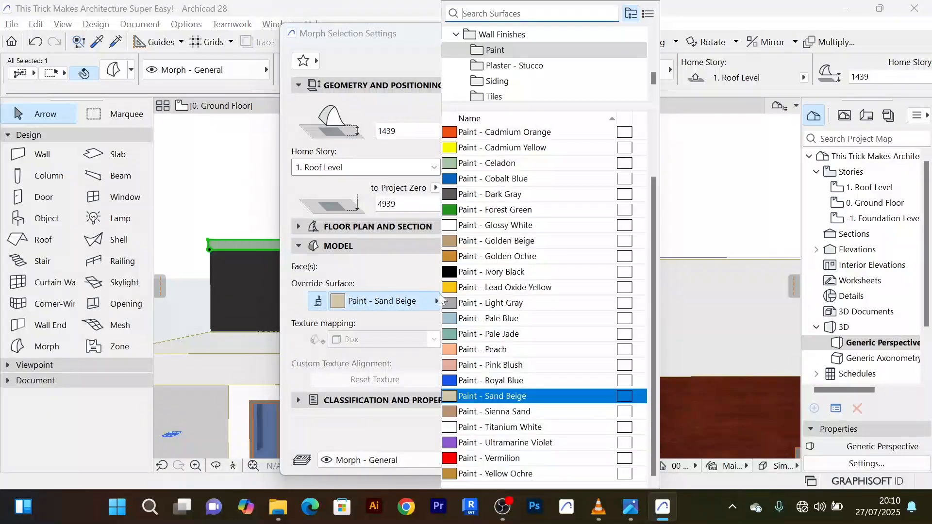
{"action": "left_click", "coordinate": [495, 224]}
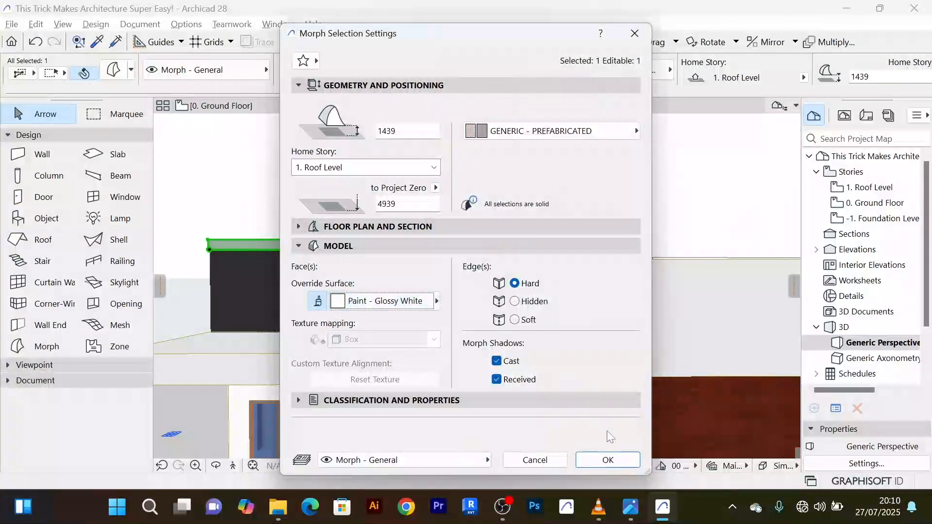
{"action": "left_click", "coordinate": [605, 459]}
{"action": "scroll", "coordinate": [504, 216], "scroll_direction": "down", "scroll_amount": 4}
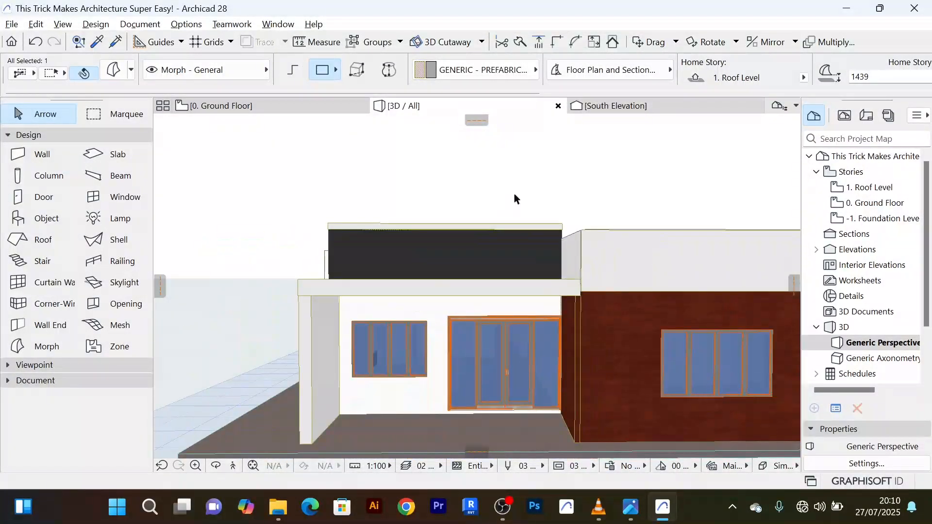
{"action": "left_click", "coordinate": [497, 406]}
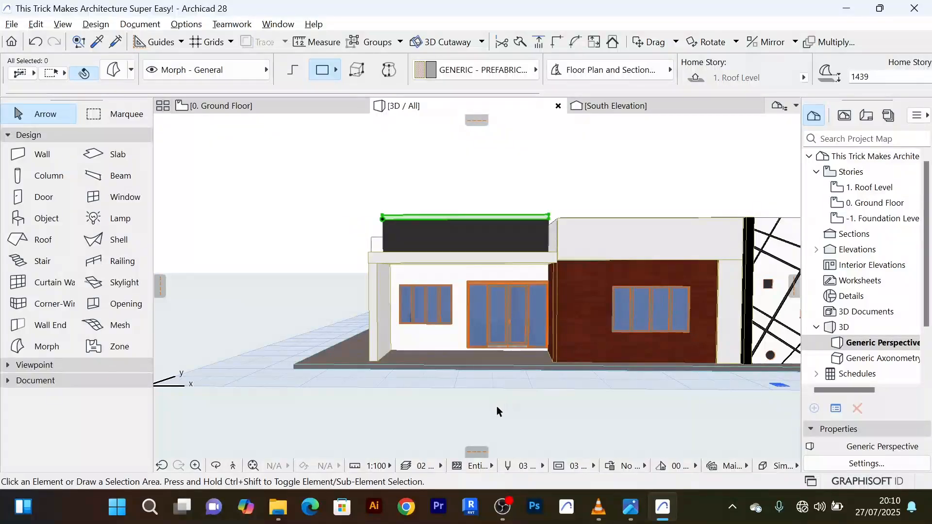
Draw a rectangular morph strip about 211 mm high along the full top edge of the adjoining dark side parapet, from the front strip's outer corner
{"action": "middle_click_drag", "start_coordinate": [496, 406], "coordinate": [666, 417], "text": "shift"}
{"action": "scroll", "coordinate": [363, 242], "scroll_direction": "up", "scroll_amount": 2}
{"action": "middle_click_drag", "start_coordinate": [373, 224], "coordinate": [505, 248], "text": "shift"}
{"action": "scroll", "coordinate": [245, 230], "scroll_direction": "up", "scroll_amount": 1}
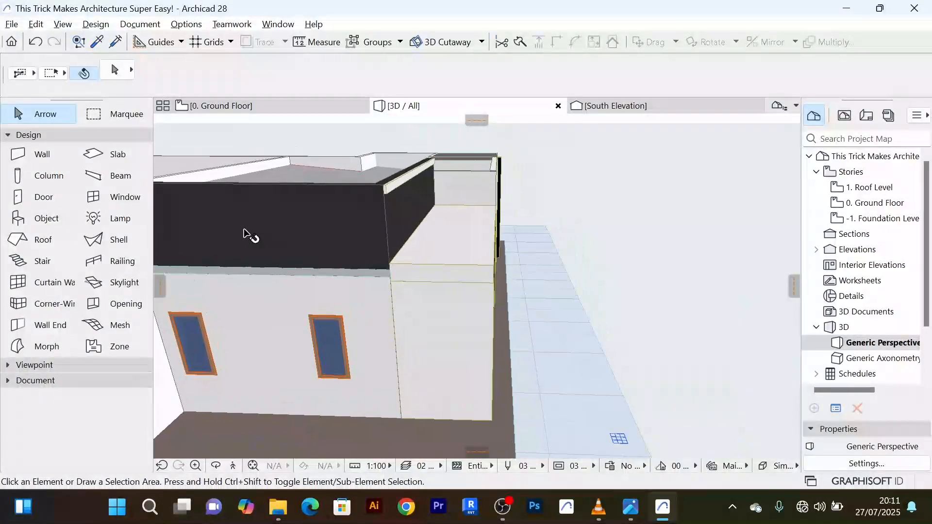
{"action": "middle_click_drag", "start_coordinate": [245, 230], "coordinate": [433, 190]}
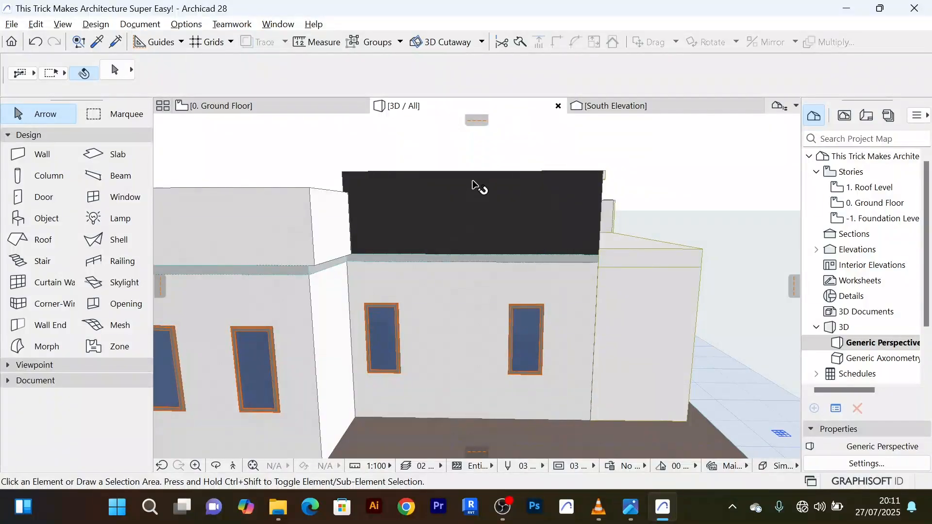
{"action": "scroll", "coordinate": [467, 200], "scroll_direction": "up", "scroll_amount": 2}
{"action": "left_click", "coordinate": [44, 347]}
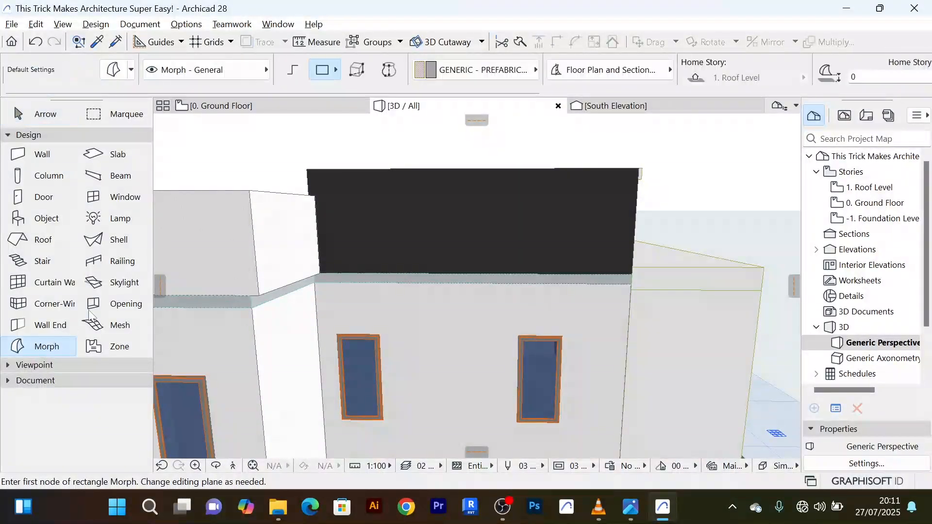
{"action": "scroll", "coordinate": [648, 173], "scroll_direction": "up", "scroll_amount": 2}
{"action": "scroll", "coordinate": [648, 173], "scroll_direction": "up", "scroll_amount": 2}
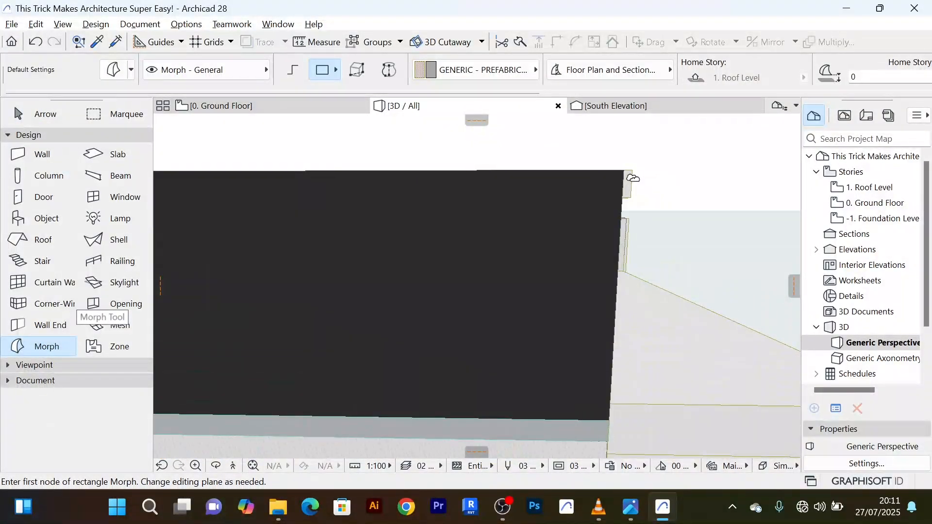
{"action": "left_click", "coordinate": [634, 174]}
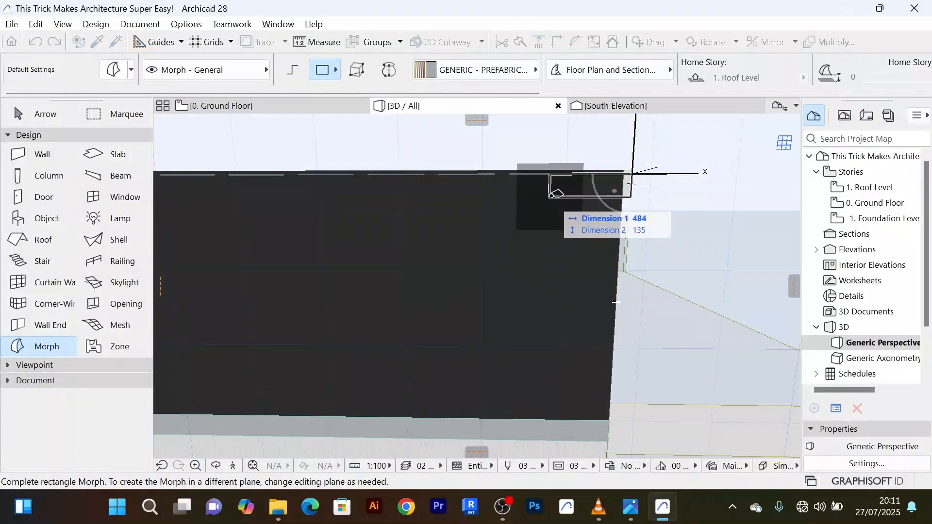
{"action": "key", "text": "Escape"}
{"action": "scroll", "coordinate": [637, 176], "scroll_direction": "up", "scroll_amount": 3}
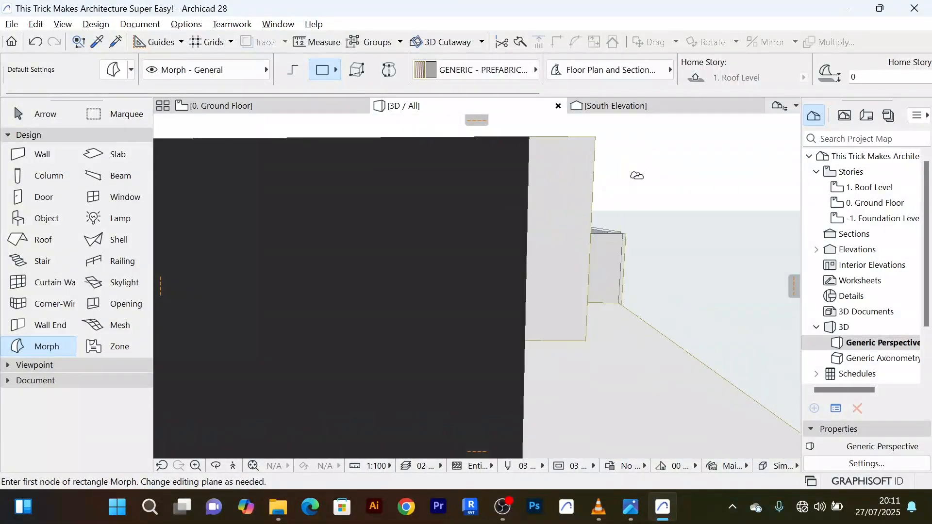
{"action": "scroll", "coordinate": [631, 173], "scroll_direction": "down", "scroll_amount": 2}
{"action": "scroll", "coordinate": [622, 170], "scroll_direction": "down", "scroll_amount": 2}
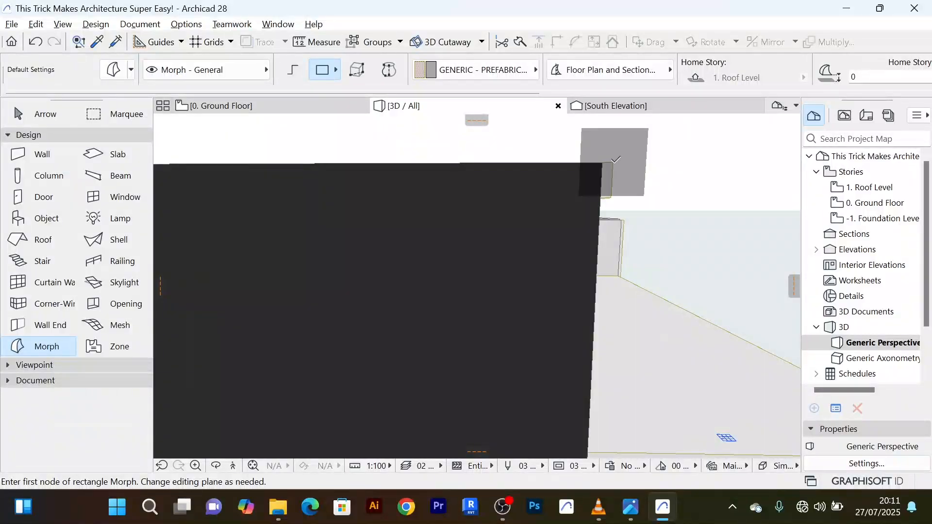
{"action": "left_click", "coordinate": [614, 161]}
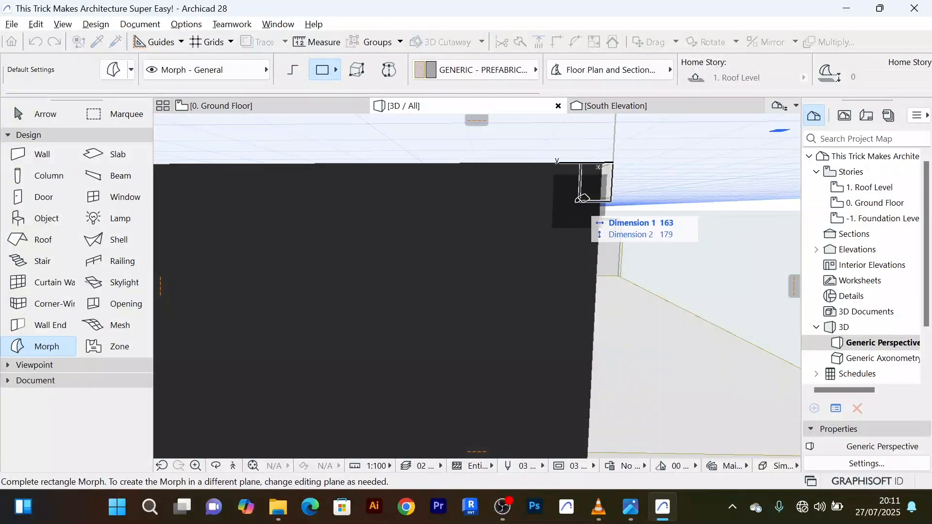
{"action": "scroll", "coordinate": [419, 205], "scroll_direction": "down", "scroll_amount": 2}
{"action": "middle_click_drag", "start_coordinate": [419, 205], "coordinate": [670, 210]}
{"action": "scroll", "coordinate": [233, 207], "scroll_direction": "down", "scroll_amount": 2}
{"action": "middle_click_drag", "start_coordinate": [233, 206], "coordinate": [573, 224]}
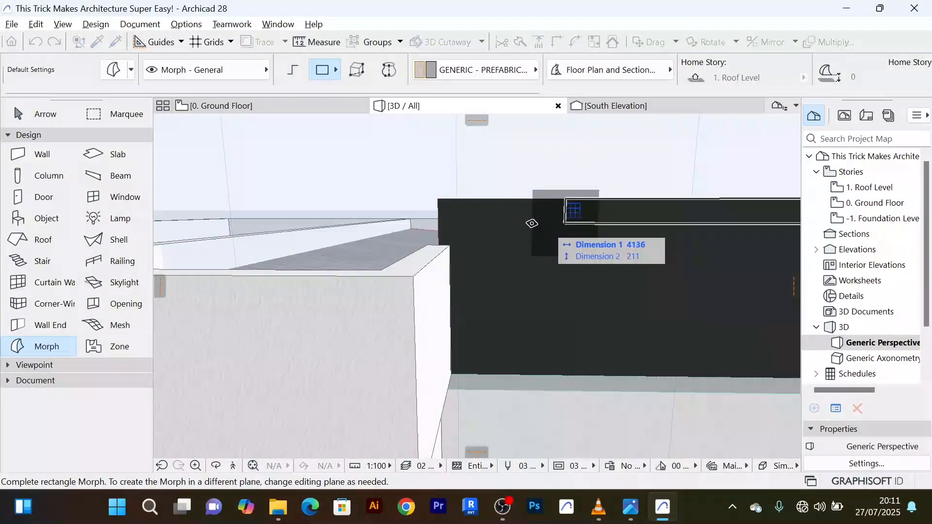
{"action": "left_click", "coordinate": [439, 223]}
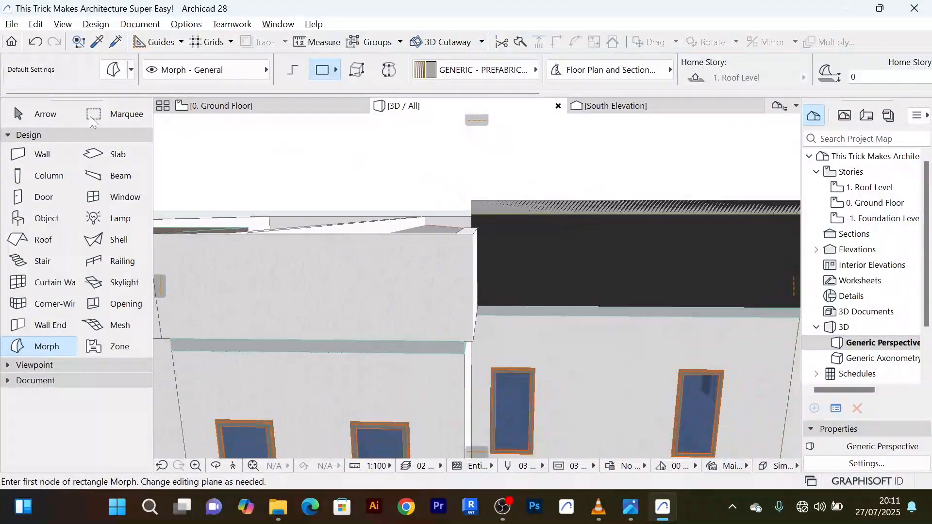
Extrude the side parapet's rectangular morph 50 mm outward from the wall face
{"action": "left_click", "coordinate": [51, 116]}
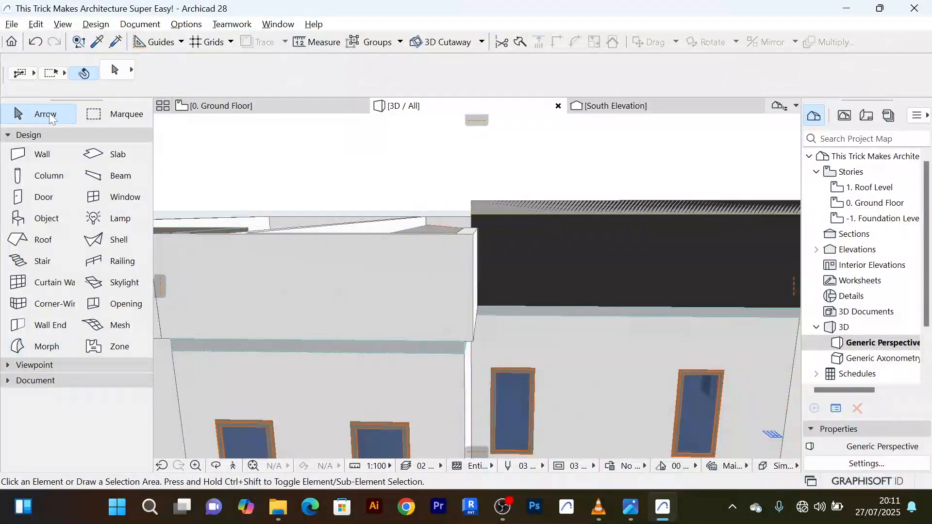
{"action": "left_click", "coordinate": [524, 209]}
{"action": "left_click", "coordinate": [522, 205]}
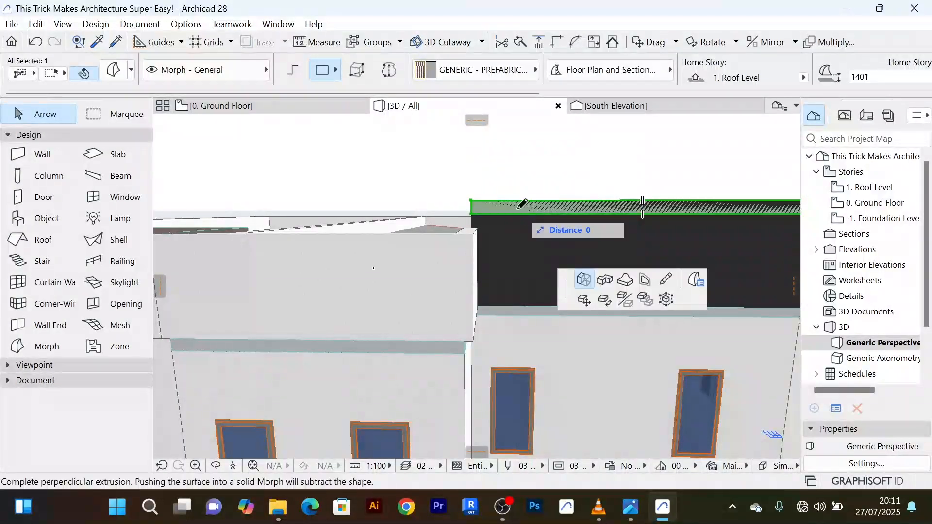
{"action": "middle_click_drag", "start_coordinate": [521, 210], "coordinate": [697, 254], "text": "shift"}
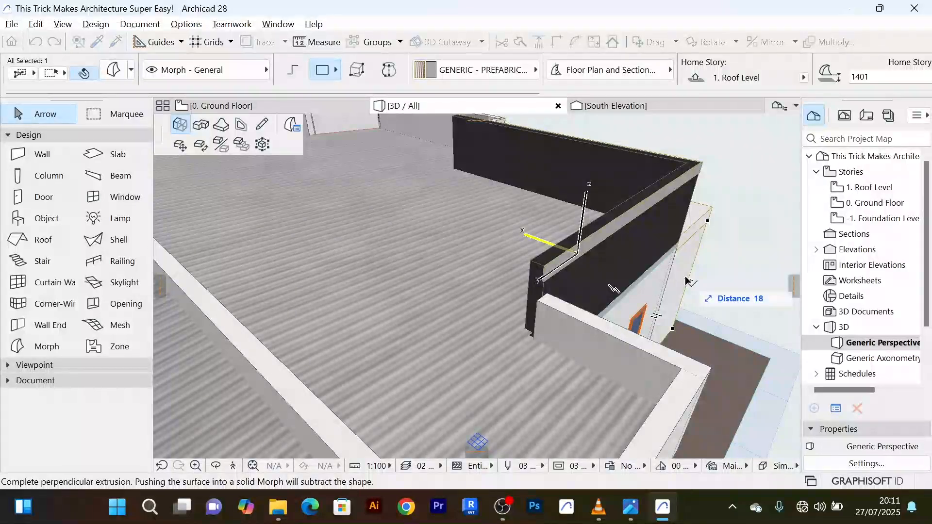
{"action": "middle_click_drag", "start_coordinate": [687, 281], "coordinate": [735, 270], "text": "shift"}
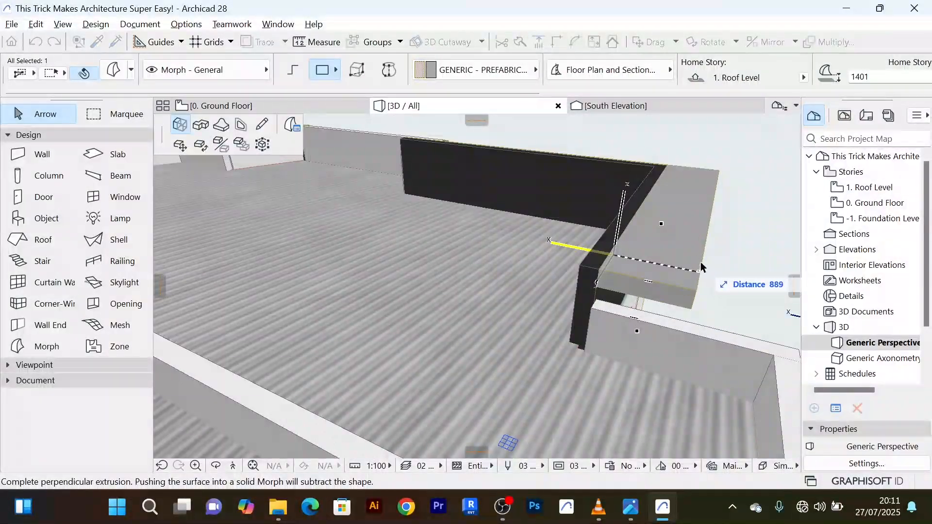
{"action": "type", "text": "50"}
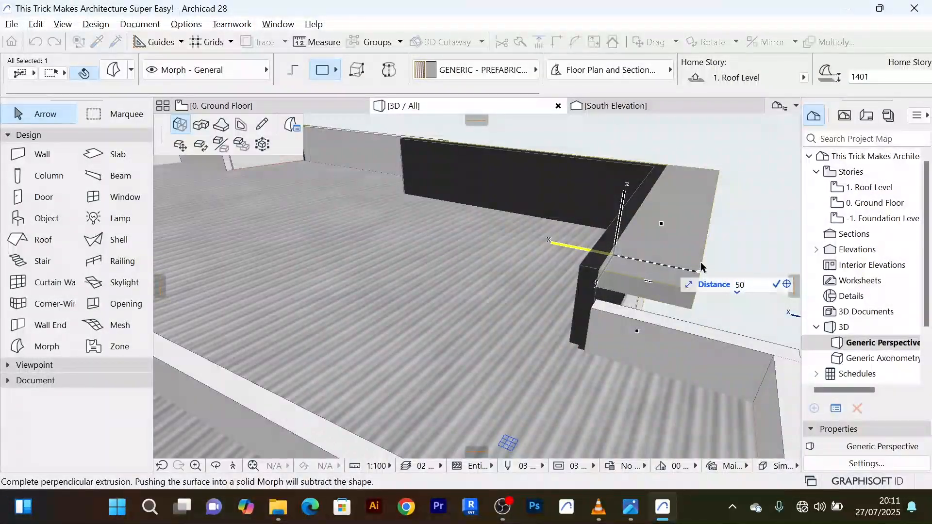
{"action": "key", "text": "Return"}
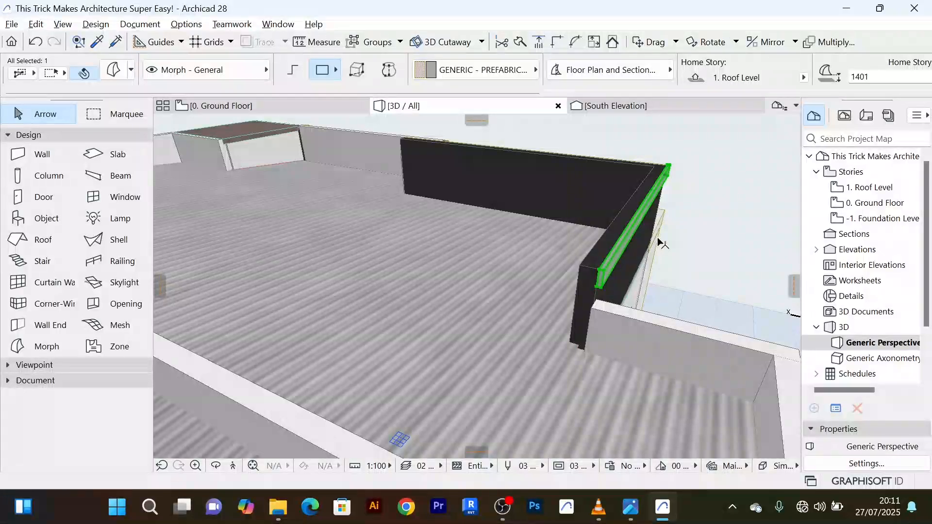
{"action": "key", "text": "Escape"}
Select the side parapet's morph strip at the corner where it meets the front strip
{"action": "middle_click_drag", "start_coordinate": [695, 242], "coordinate": [286, 221], "text": "shift"}
{"action": "scroll", "coordinate": [311, 224], "scroll_direction": "down", "scroll_amount": 6}
{"action": "middle_click_drag", "start_coordinate": [465, 298], "coordinate": [397, 252], "text": "shift"}
{"action": "scroll", "coordinate": [397, 252], "scroll_direction": "up", "scroll_amount": 8}
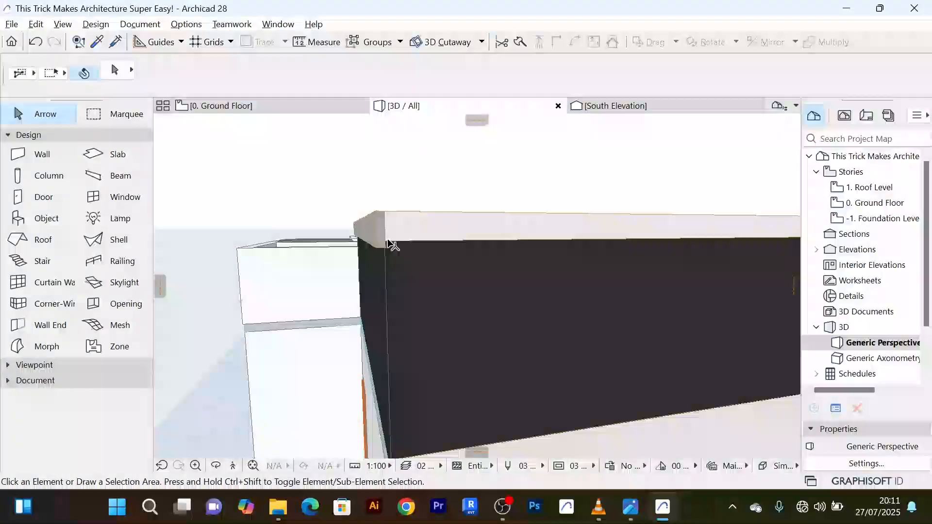
{"action": "mouse_move", "coordinate": [395, 246]}
{"action": "middle_mouse_down", "text": "shift"}
{"action": "mouse_move", "coordinate": [483, 239]}
{"action": "mouse_move", "coordinate": [405, 241]}
{"action": "mouse_move", "coordinate": [403, 224]}
{"action": "mouse_move", "coordinate": [387, 249]}
{"action": "middle_mouse_up", "text": "shift"}
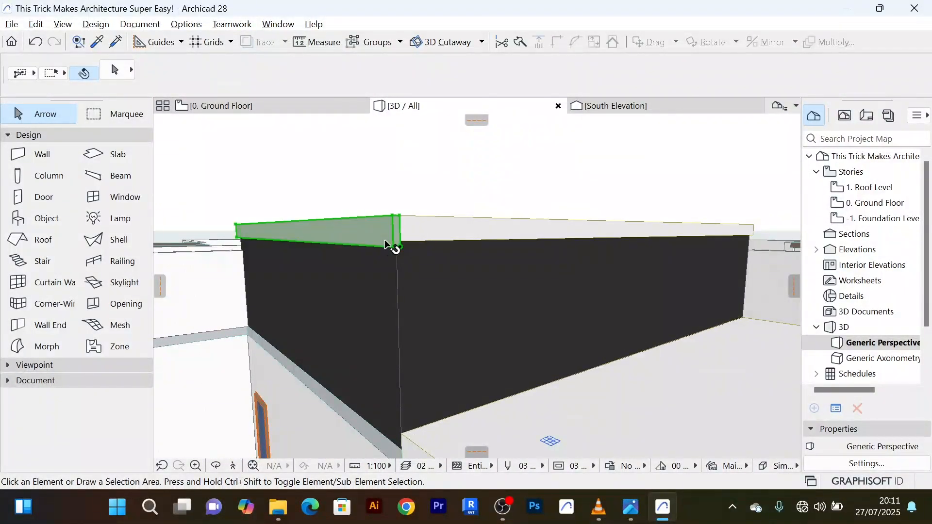
{"action": "left_click", "coordinate": [386, 245]}
{"action": "scroll", "coordinate": [407, 253], "scroll_direction": "up", "scroll_amount": 5}
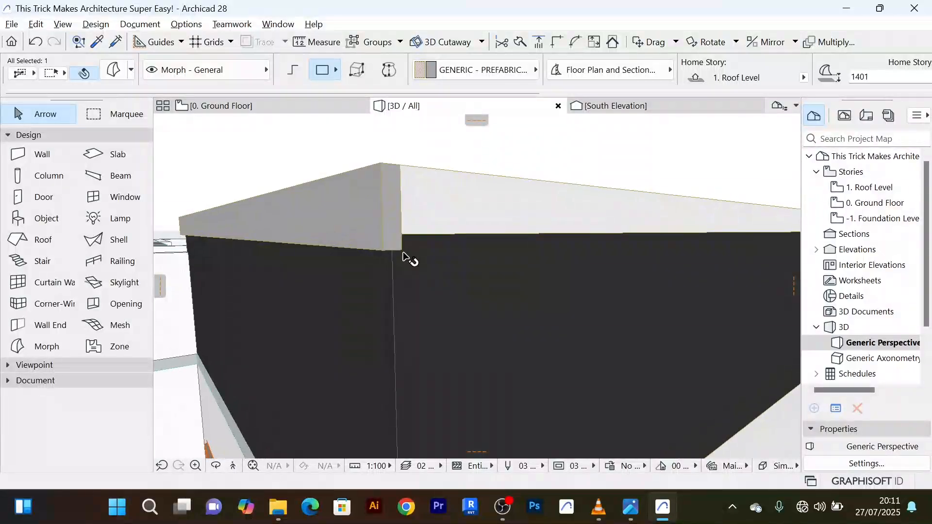
{"action": "left_click", "coordinate": [403, 252]}
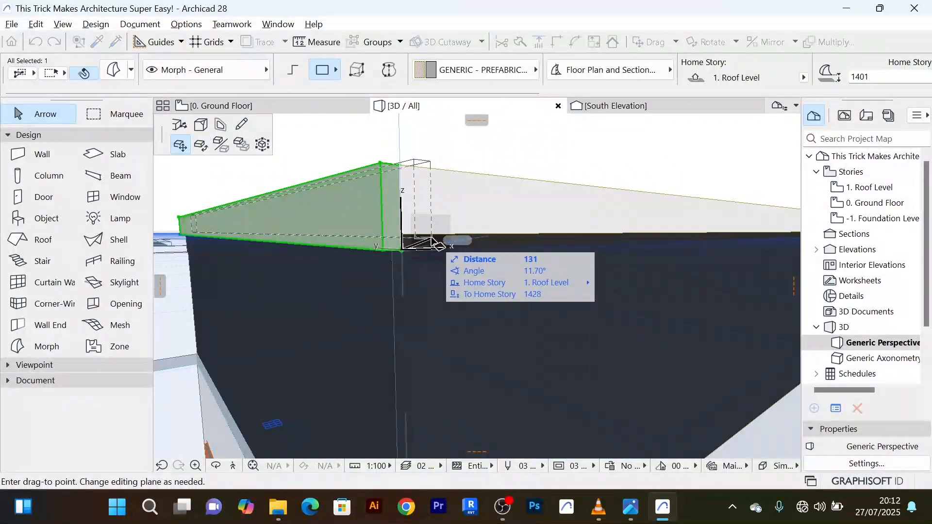
{"action": "key", "text": "Escape"}
{"action": "left_click", "coordinate": [369, 220]}
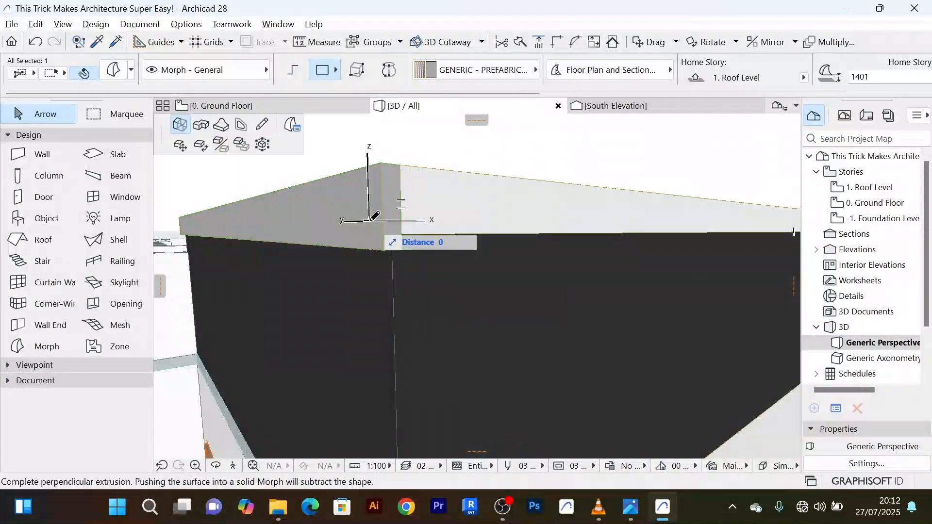
{"action": "key", "text": "Escape"}
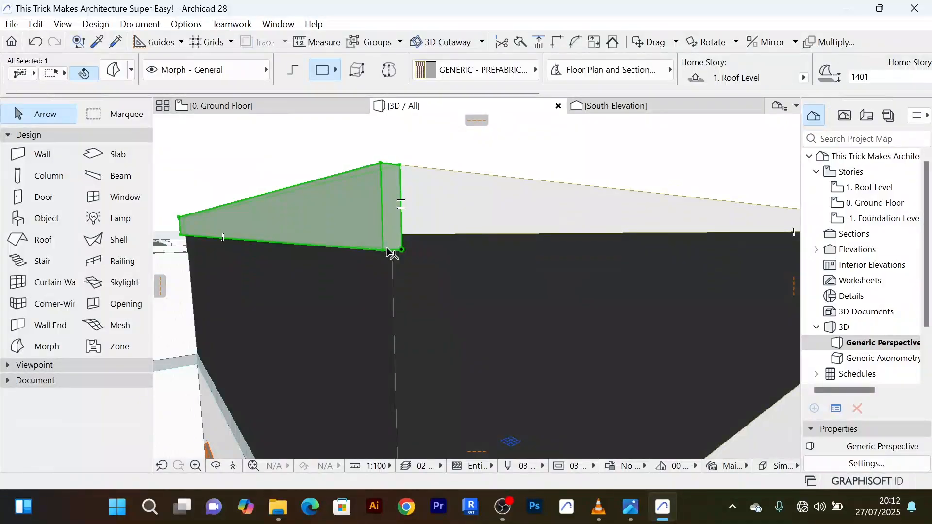
{"action": "left_click", "coordinate": [387, 250]}
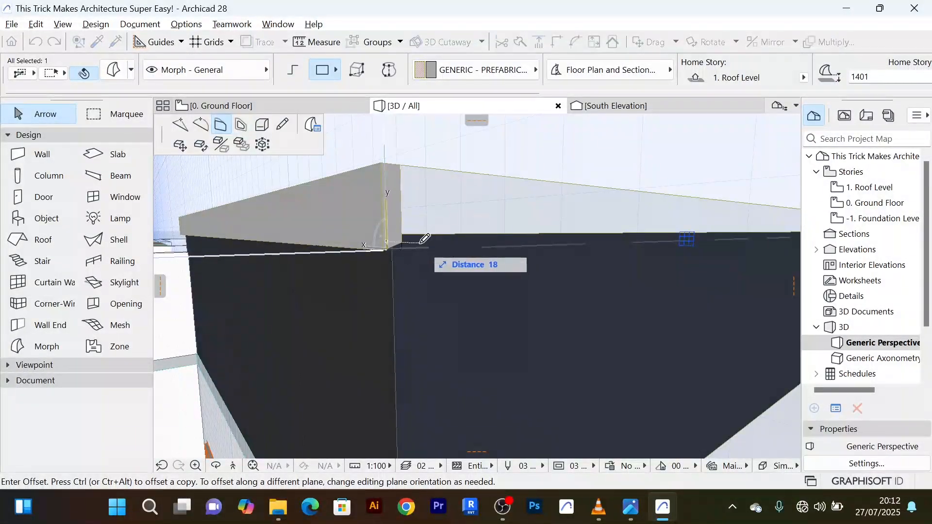
{"action": "left_click", "coordinate": [402, 231]}
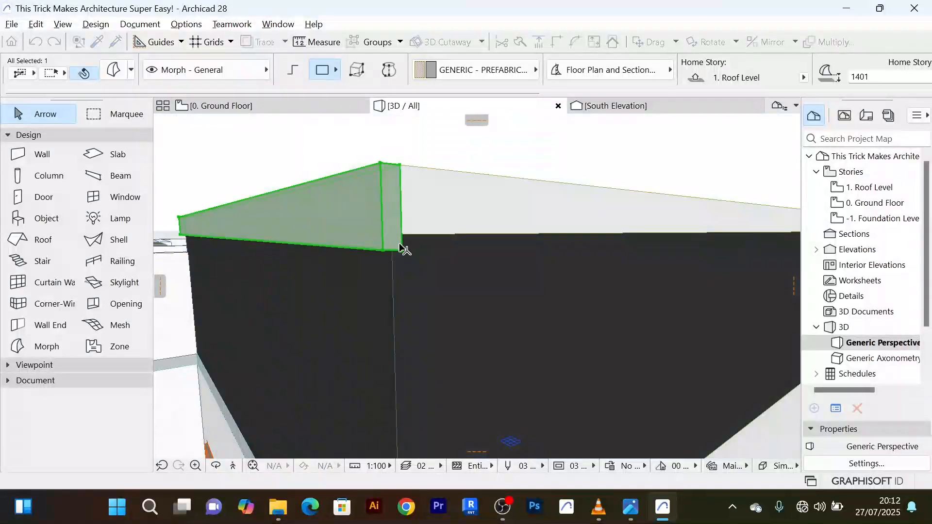
Move the side parapet's morph strip straight up until its lower corner aligns with the front strip's lower edge at the corner
{"action": "scroll", "coordinate": [402, 248], "scroll_direction": "up", "scroll_amount": 3}
{"action": "scroll", "coordinate": [400, 250], "scroll_direction": "up", "scroll_amount": 1}
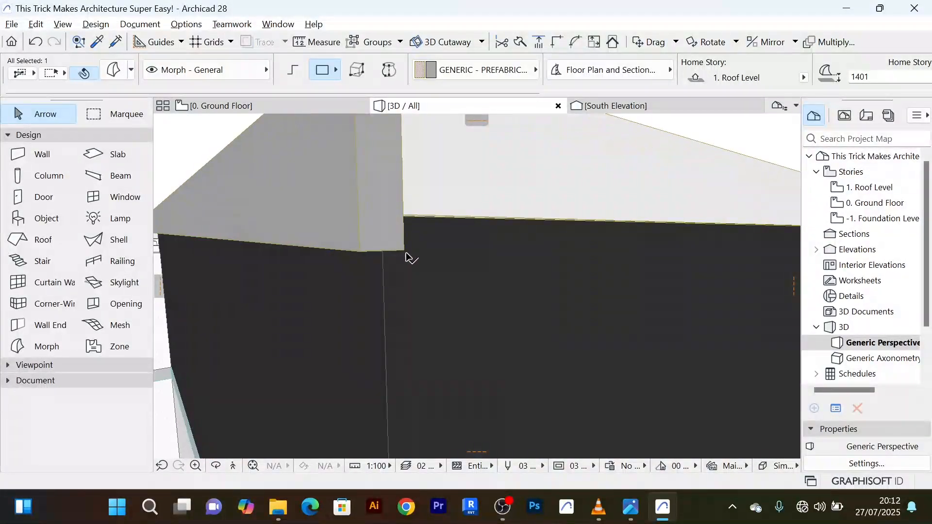
{"action": "left_click", "coordinate": [404, 251]}
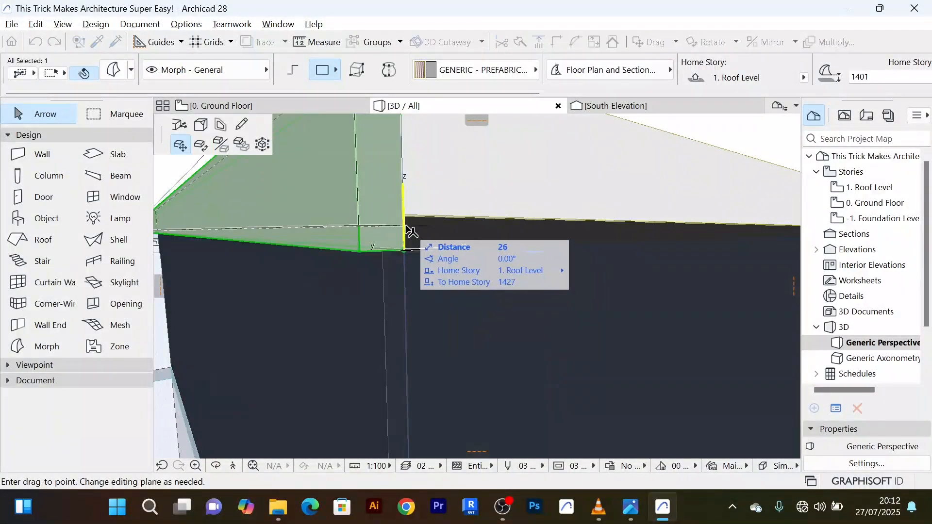
{"action": "left_click", "coordinate": [405, 217]}
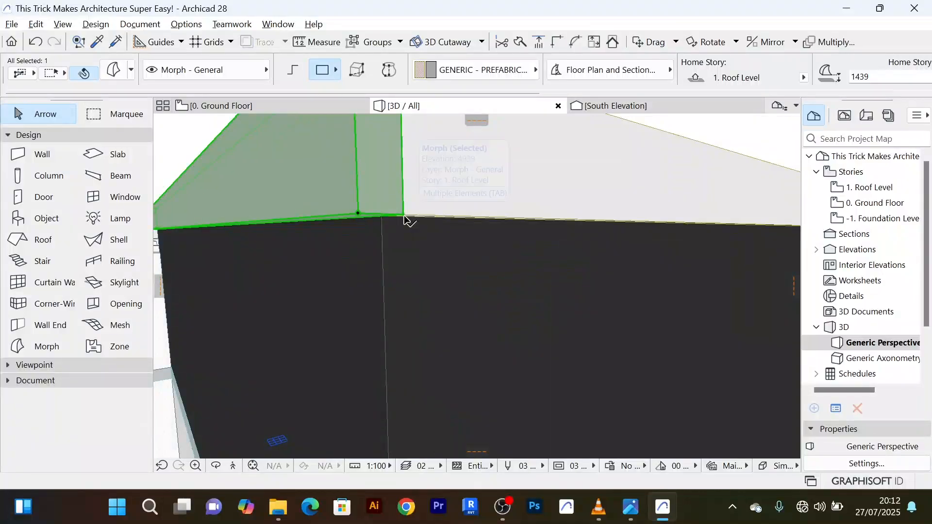
{"action": "scroll", "coordinate": [440, 249], "scroll_direction": "down", "scroll_amount": 3}
{"action": "scroll", "coordinate": [433, 219], "scroll_direction": "up", "scroll_amount": 3}
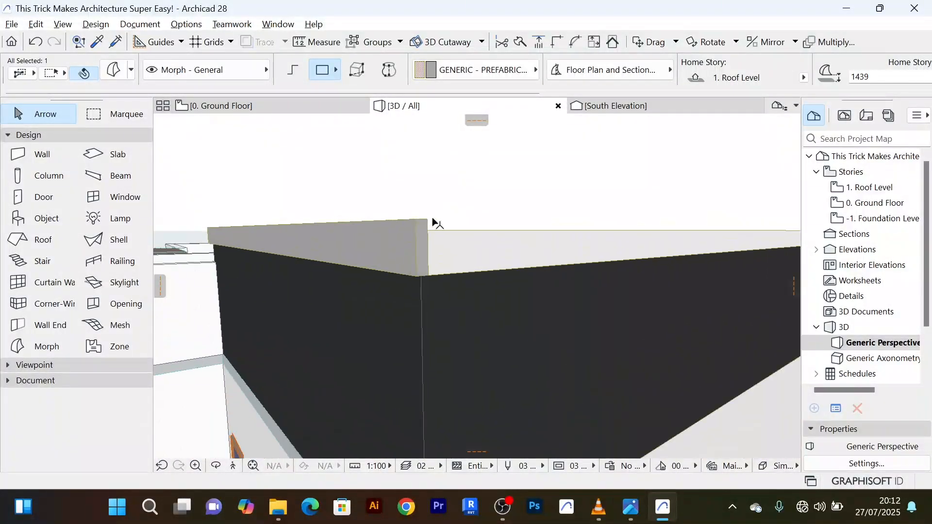
{"action": "middle_click_drag", "start_coordinate": [438, 241], "coordinate": [416, 233]}
{"action": "scroll", "coordinate": [392, 201], "scroll_direction": "up", "scroll_amount": 5}
{"action": "scroll", "coordinate": [394, 201], "scroll_direction": "down", "scroll_amount": 5}
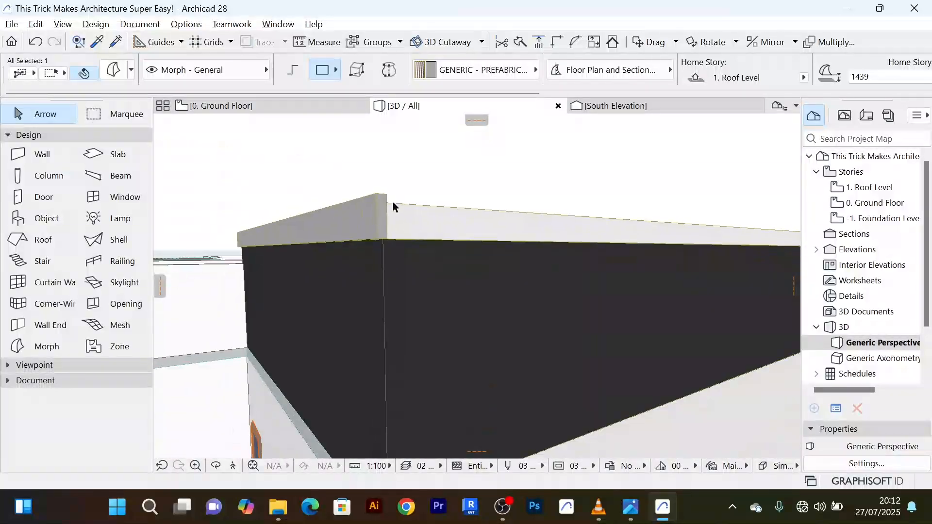
{"action": "left_click", "coordinate": [378, 197]}
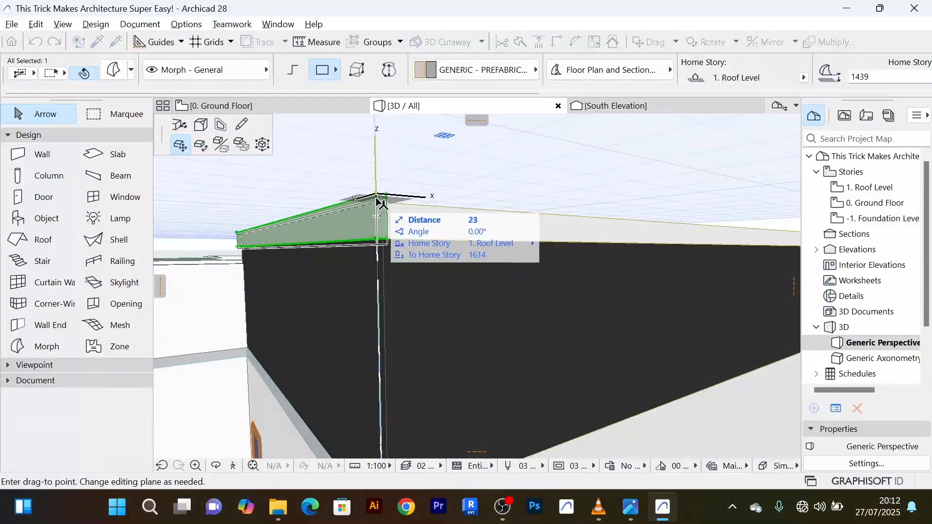
{"action": "left_click", "coordinate": [223, 127]}
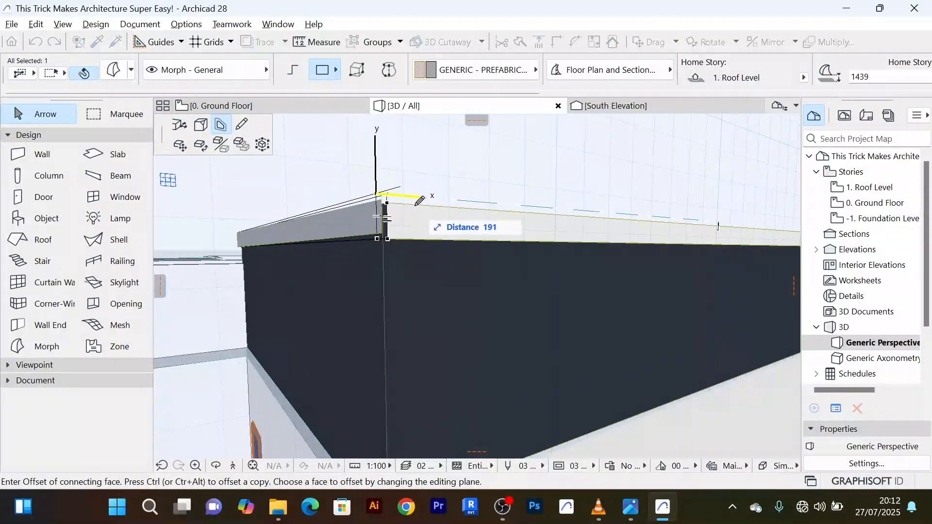
{"action": "key", "text": "Escape"}
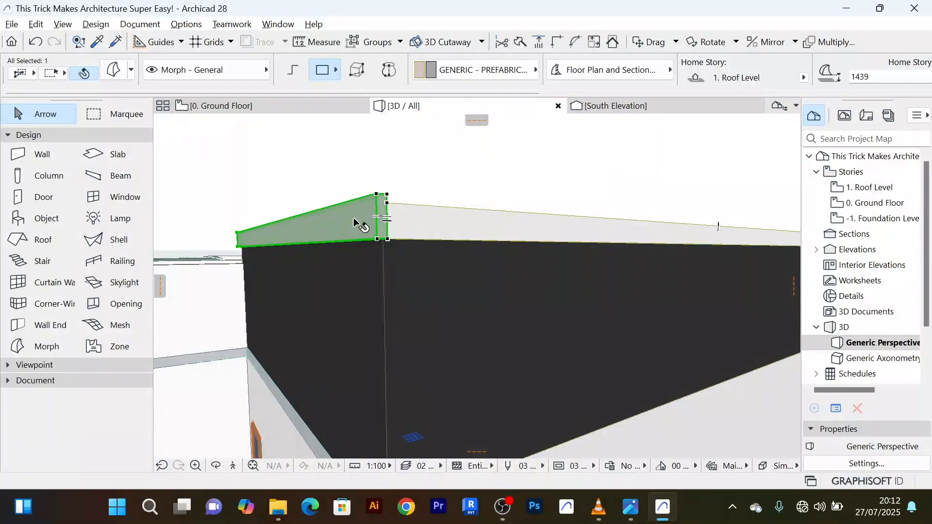
Try offsetting the outline of the side strip's outer face toward the corner, and undo that offset
{"action": "left_click", "coordinate": [354, 218]}
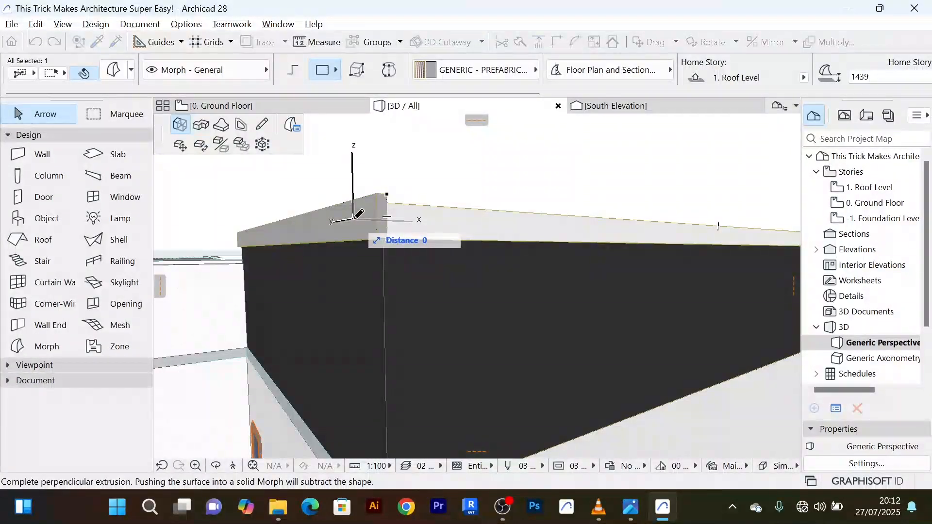
{"action": "left_click", "coordinate": [242, 126]}
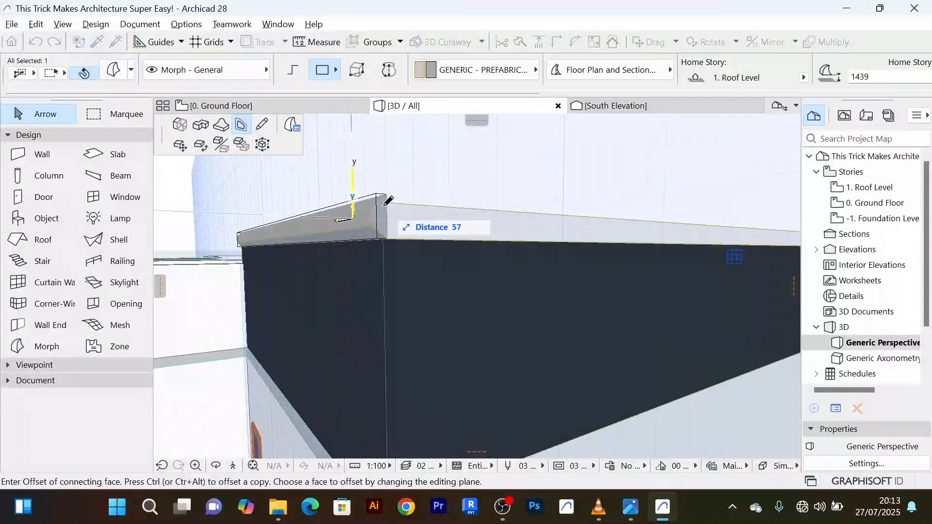
{"action": "left_click", "coordinate": [386, 203]}
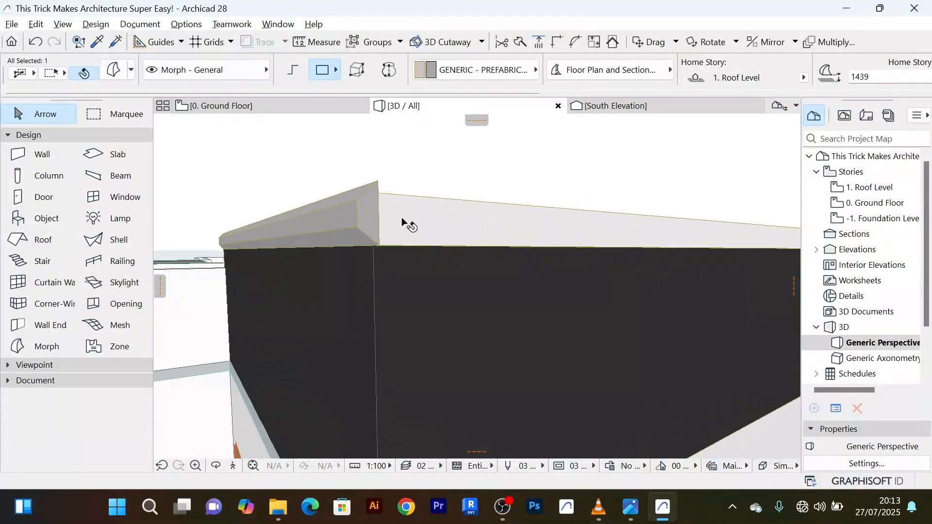
{"action": "mouse_move", "coordinate": [406, 223]}
{"action": "left_mouse_down"}
{"action": "mouse_move", "coordinate": [379, 213]}
{"action": "mouse_move", "coordinate": [385, 222]}
{"action": "mouse_move", "coordinate": [466, 223]}
{"action": "mouse_move", "coordinate": [392, 215]}
{"action": "left_mouse_up"}
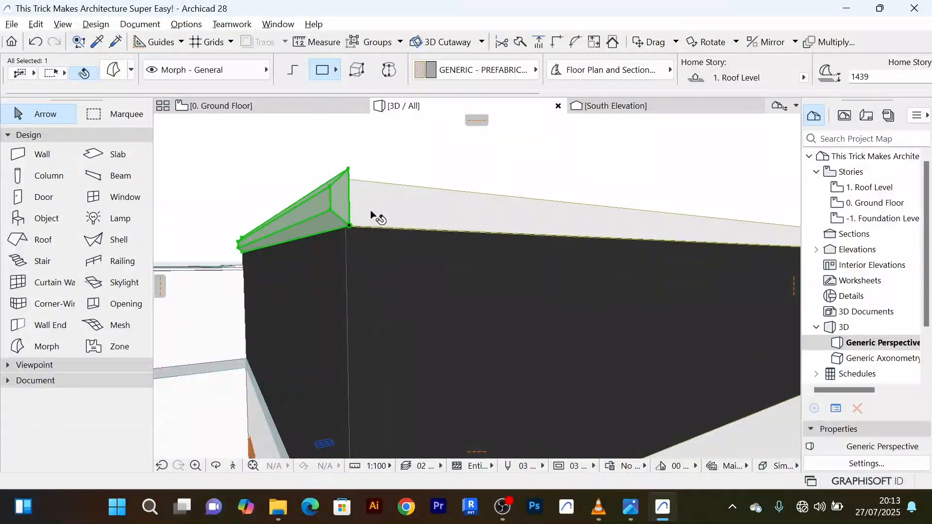
{"action": "key", "text": "ctrl+z"}
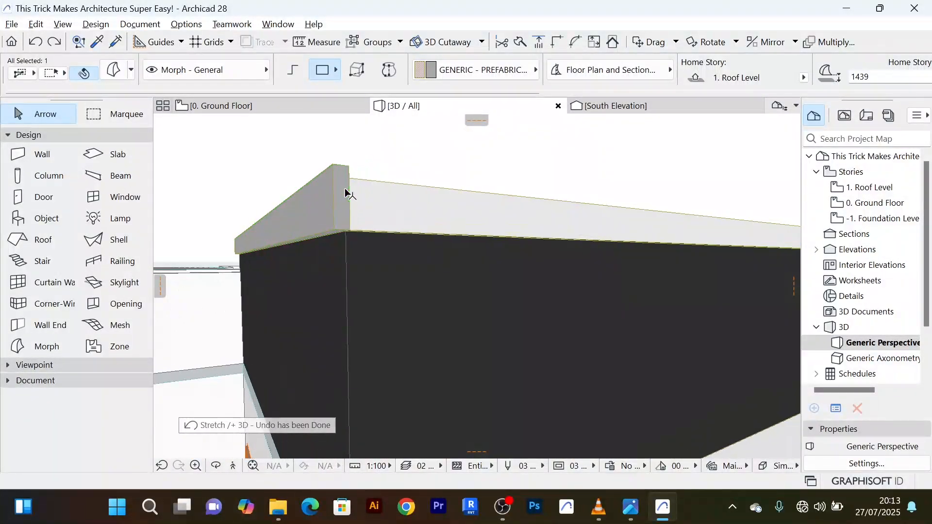
{"action": "left_click_drag", "start_coordinate": [346, 193], "coordinate": [365, 216]}
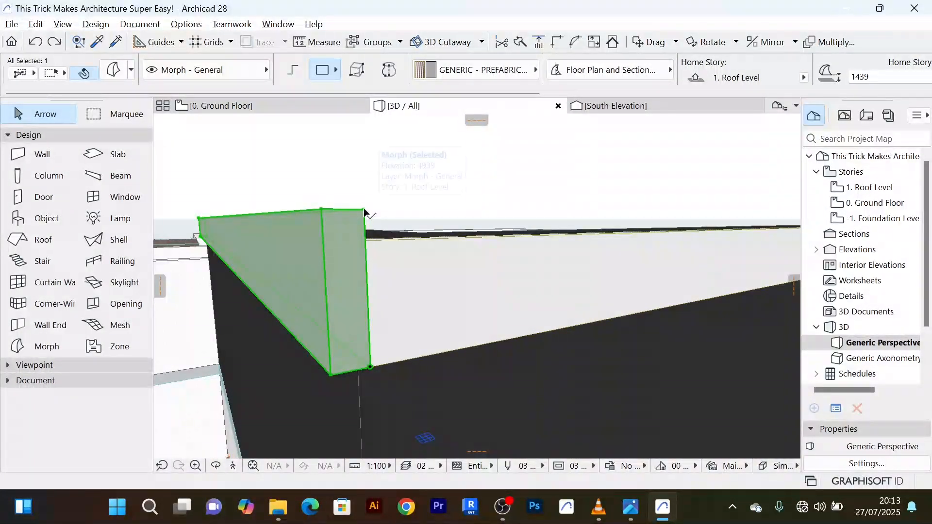
{"action": "scroll", "coordinate": [365, 218], "scroll_direction": "down", "scroll_amount": 8}
{"action": "middle_click_drag", "start_coordinate": [366, 241], "coordinate": [559, 240], "text": "shift"}
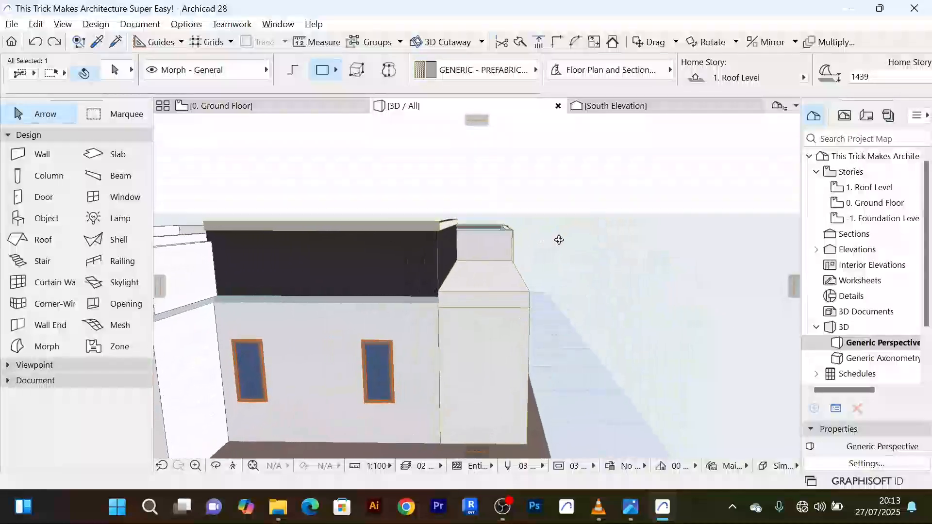
{"action": "scroll", "coordinate": [437, 228], "scroll_direction": "up", "scroll_amount": 10}
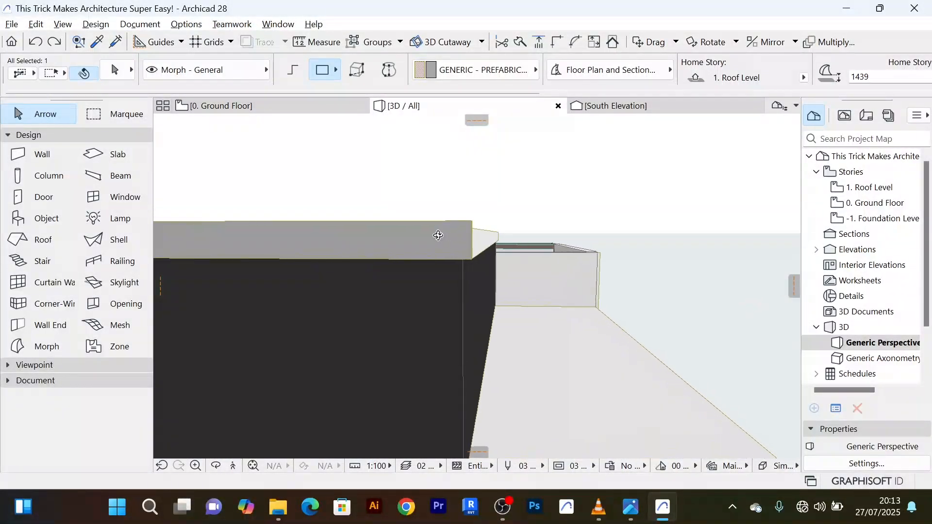
{"action": "scroll", "coordinate": [469, 216], "scroll_direction": "up", "scroll_amount": 3}
{"action": "scroll", "coordinate": [463, 214], "scroll_direction": "down", "scroll_amount": 4}
{"action": "scroll", "coordinate": [437, 227], "scroll_direction": "up", "scroll_amount": 1}
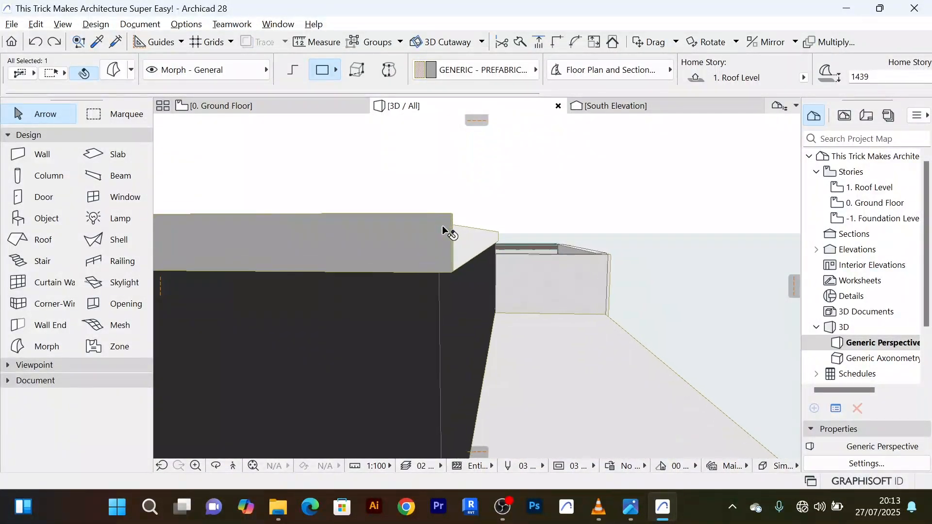
{"action": "scroll", "coordinate": [451, 225], "scroll_direction": "down", "scroll_amount": 2}
{"action": "scroll", "coordinate": [437, 206], "scroll_direction": "up", "scroll_amount": 2}
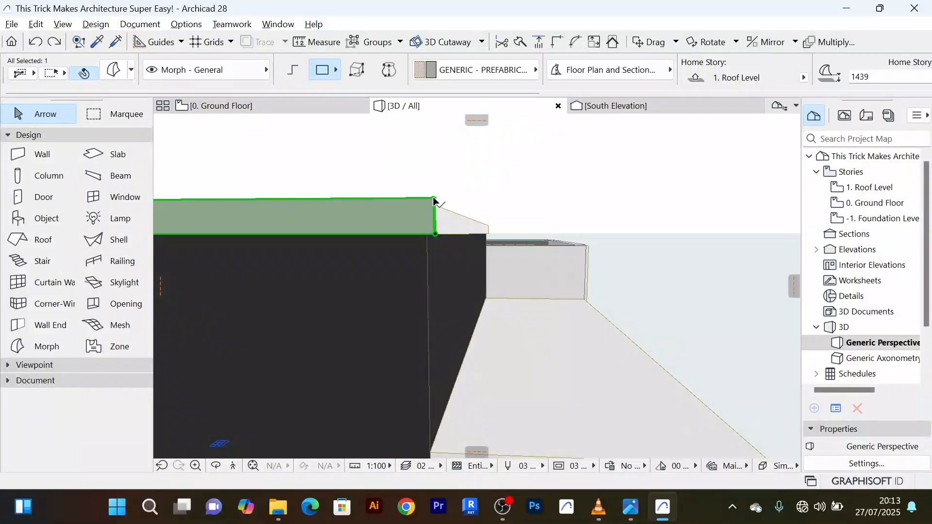
{"action": "left_click", "coordinate": [433, 199]}
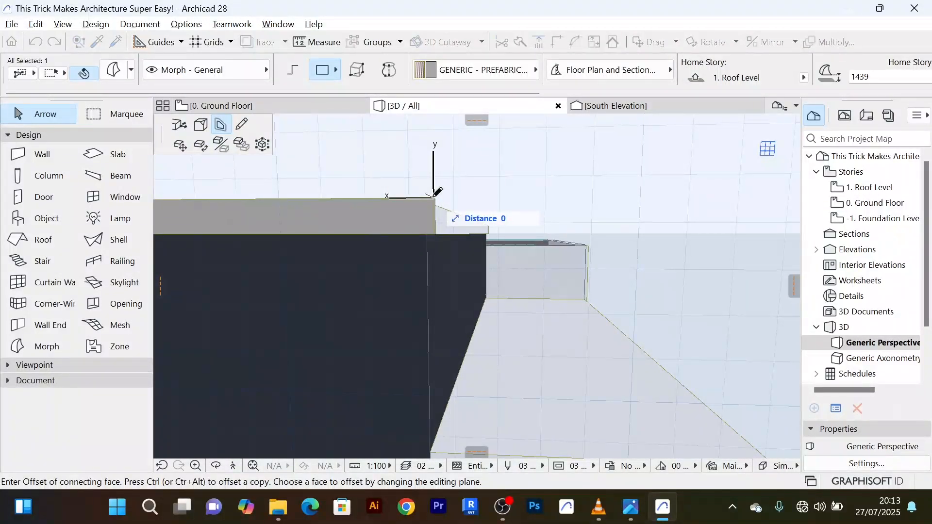
{"action": "left_click", "coordinate": [243, 125]}
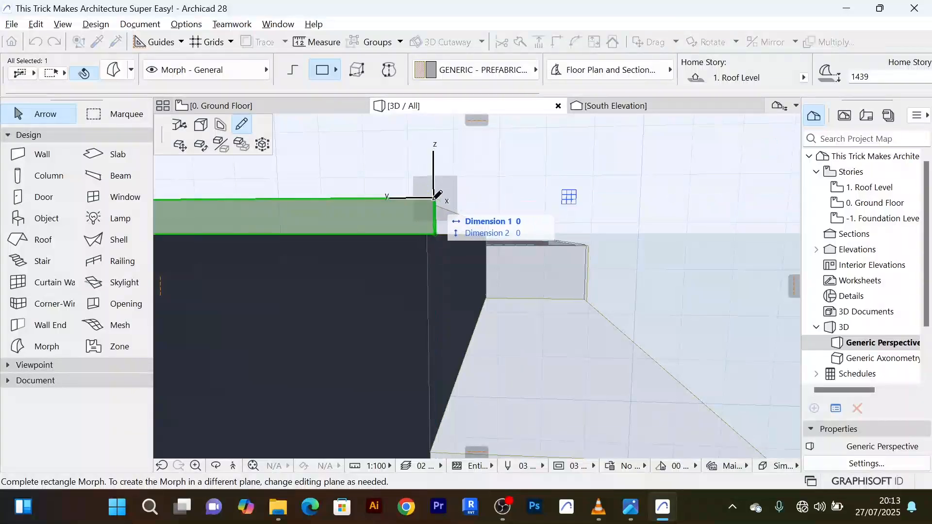
{"action": "left_click", "coordinate": [461, 175]}
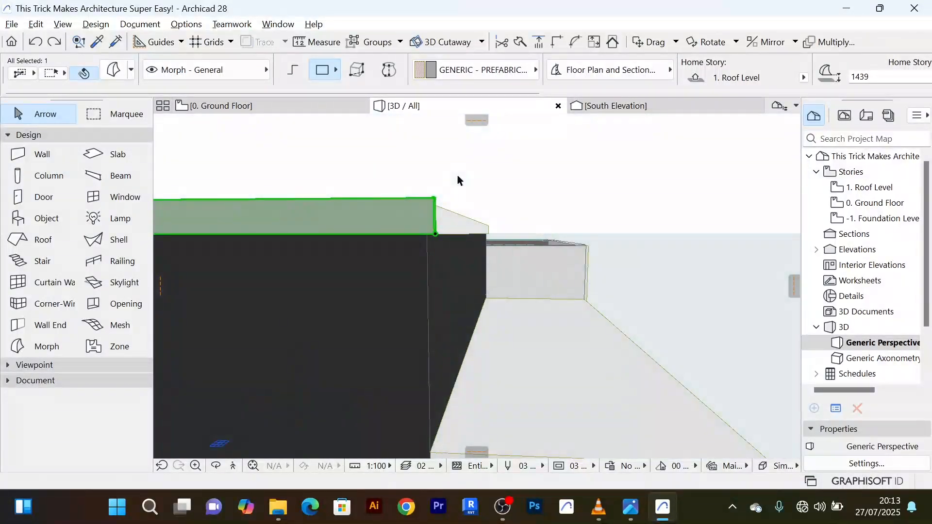
Delete the morph strip along the top of the dark side parapet
{"action": "middle_click_drag", "start_coordinate": [459, 177], "coordinate": [518, 215]}
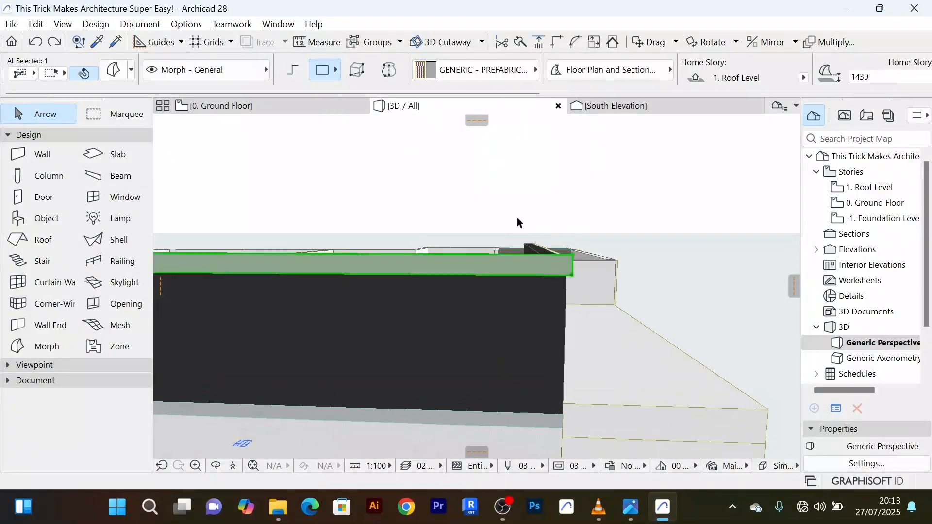
{"action": "middle_click_drag", "start_coordinate": [560, 247], "coordinate": [520, 235], "text": "shift"}
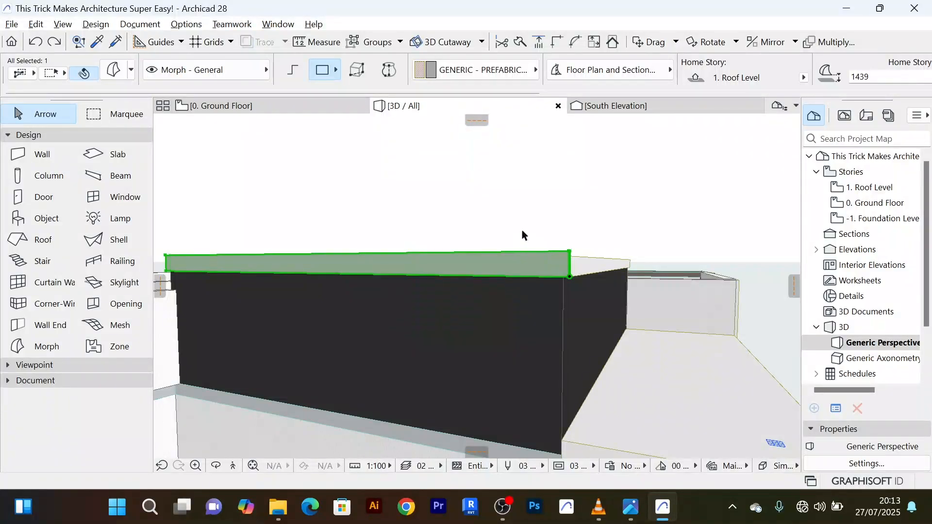
{"action": "left_click", "coordinate": [522, 235]}
{"action": "middle_click_drag", "start_coordinate": [562, 266], "coordinate": [542, 268], "text": "shift"}
Draw a rectangular morph about 5052 by 161 mm from the side parapet's far top corner to the front strip's lower outer corner
{"action": "left_click", "coordinate": [31, 347]}
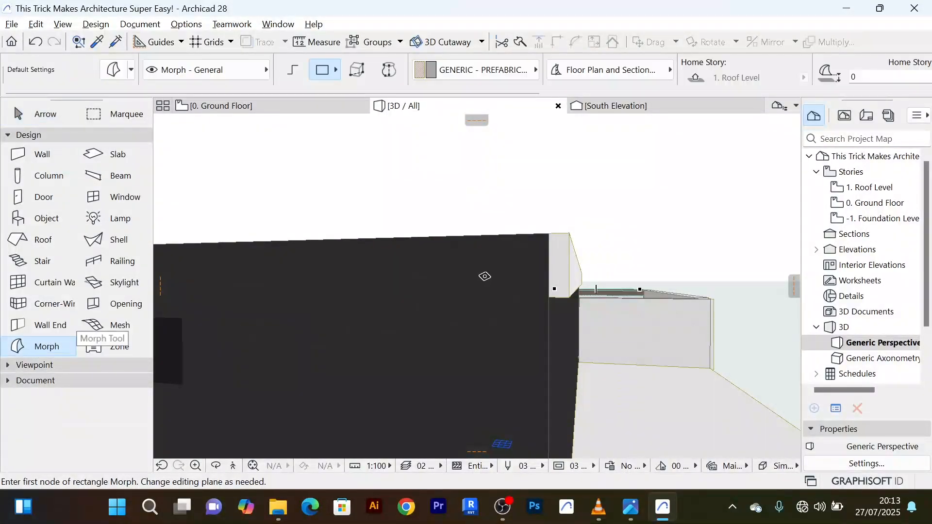
{"action": "middle_click_drag", "start_coordinate": [484, 277], "coordinate": [573, 245], "text": "shift"}
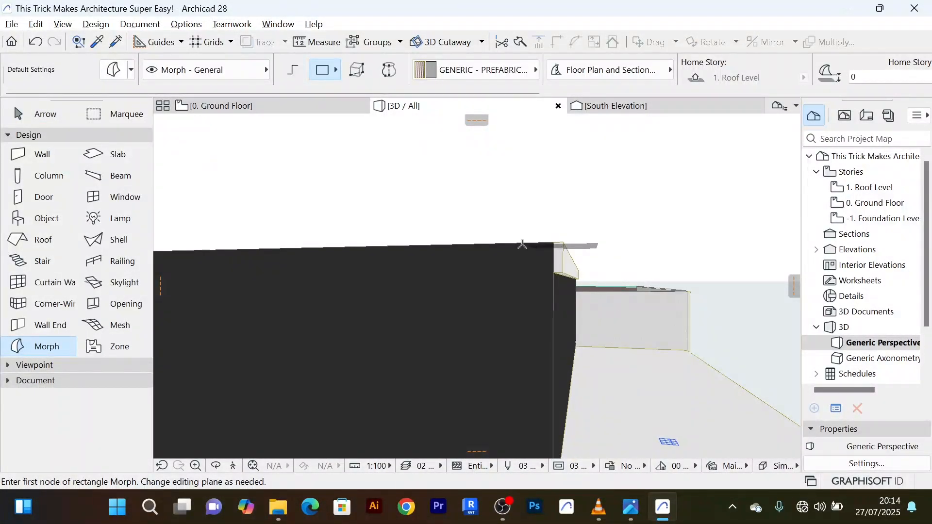
{"action": "scroll", "coordinate": [523, 244], "scroll_direction": "down", "scroll_amount": 5}
{"action": "scroll", "coordinate": [341, 248], "scroll_direction": "up", "scroll_amount": 8}
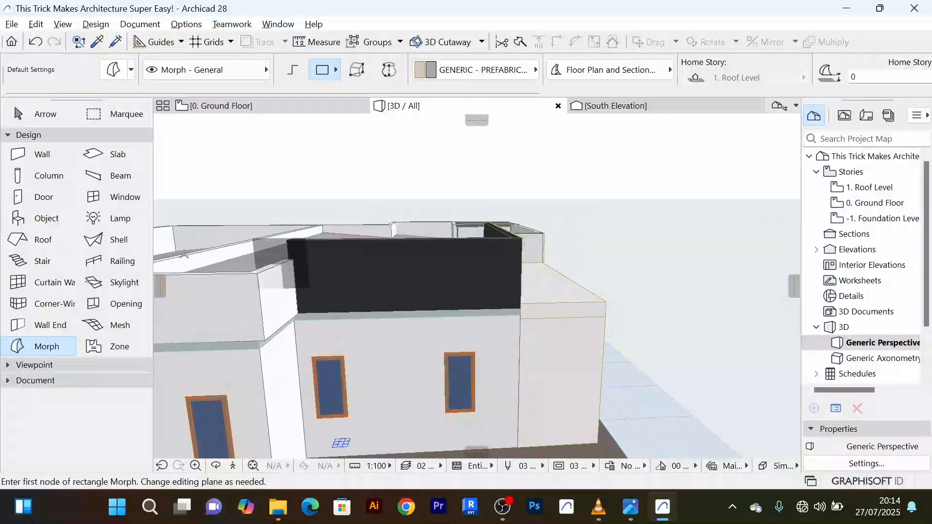
{"action": "scroll", "coordinate": [341, 248], "scroll_direction": "up", "scroll_amount": 2}
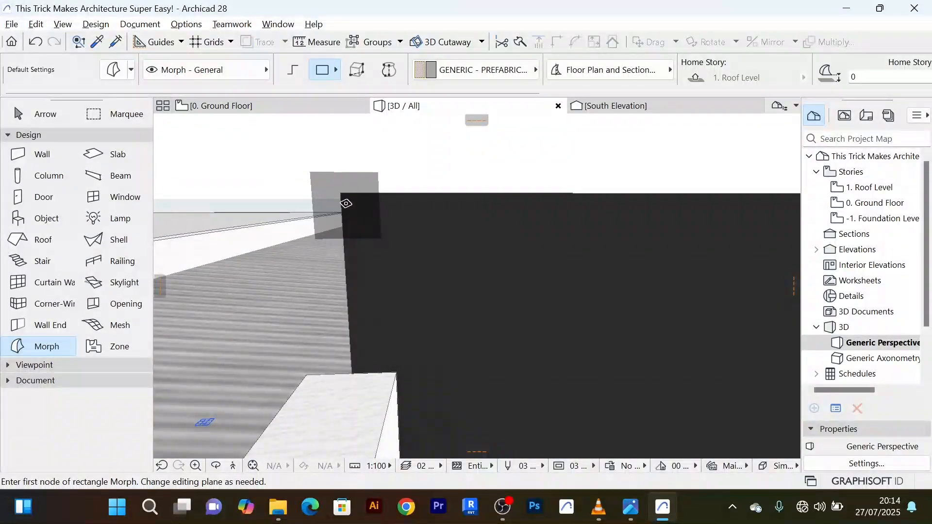
{"action": "left_click", "coordinate": [342, 193]}
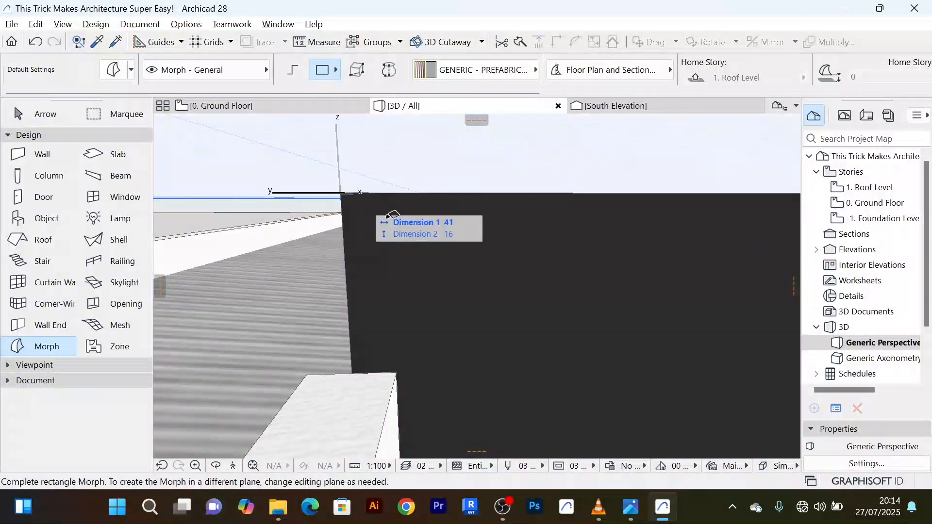
{"action": "scroll", "coordinate": [474, 228], "scroll_direction": "down", "scroll_amount": 1}
{"action": "middle_click_drag", "start_coordinate": [475, 229], "coordinate": [278, 256]}
{"action": "scroll", "coordinate": [539, 248], "scroll_direction": "down", "scroll_amount": 2}
{"action": "middle_click_drag", "start_coordinate": [645, 236], "coordinate": [339, 254]}
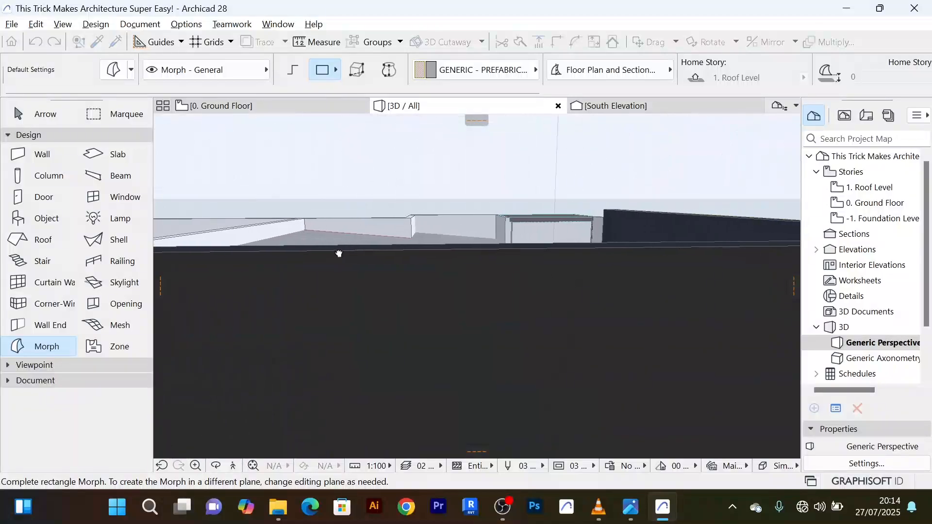
{"action": "scroll", "coordinate": [573, 262], "scroll_direction": "down", "scroll_amount": 2}
{"action": "middle_click_drag", "start_coordinate": [572, 263], "coordinate": [289, 262]}
{"action": "scroll", "coordinate": [677, 257], "scroll_direction": "down", "scroll_amount": 1}
{"action": "middle_click_drag", "start_coordinate": [677, 258], "coordinate": [535, 246]}
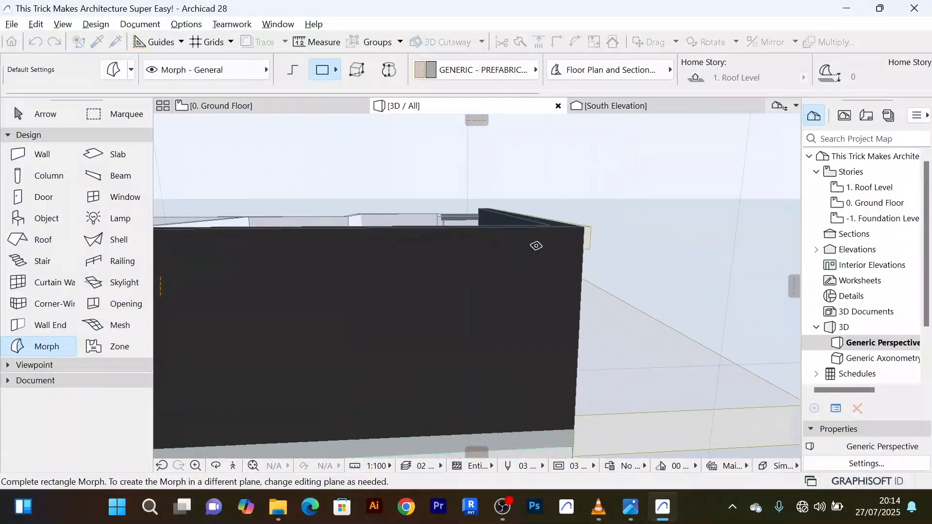
{"action": "scroll", "coordinate": [601, 248], "scroll_direction": "up", "scroll_amount": 2}
{"action": "scroll", "coordinate": [585, 244], "scroll_direction": "up", "scroll_amount": 3}
{"action": "scroll", "coordinate": [583, 245], "scroll_direction": "down", "scroll_amount": 3}
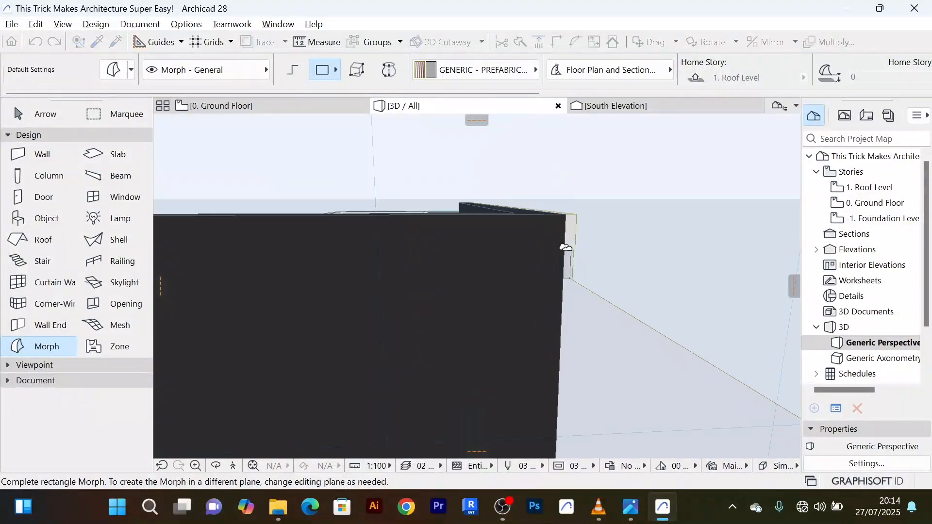
{"action": "scroll", "coordinate": [575, 249], "scroll_direction": "up", "scroll_amount": 3}
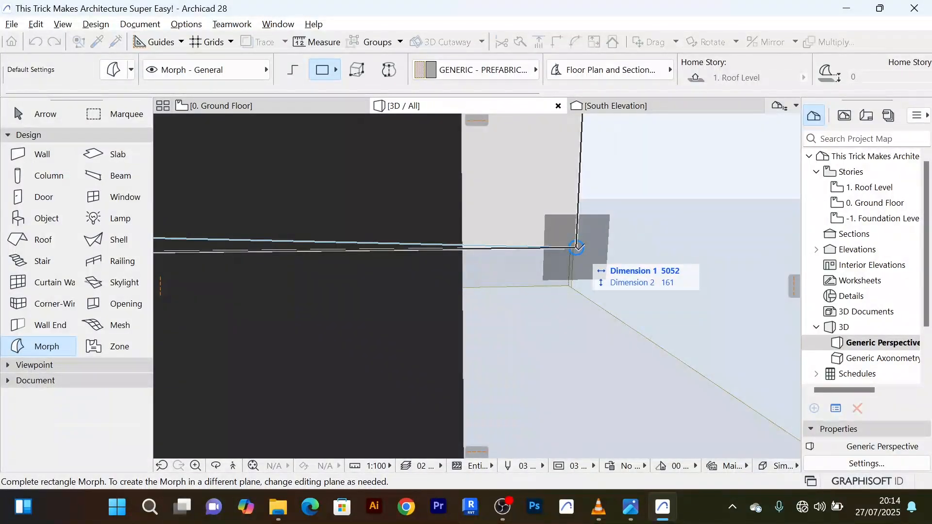
{"action": "left_click", "coordinate": [577, 247]}
{"action": "scroll", "coordinate": [588, 244], "scroll_direction": "down", "scroll_amount": 5}
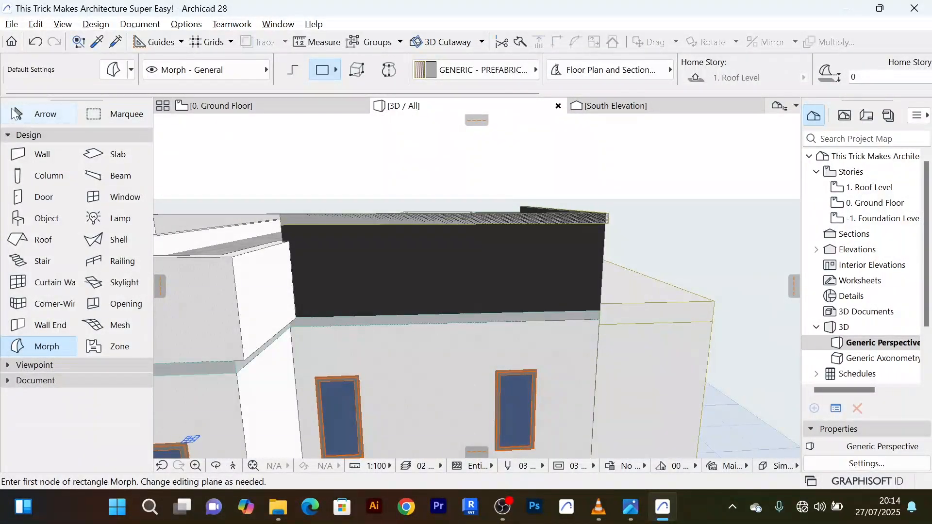
Extrude the new side parapet morph strip's outer face outward by 50 mm
{"action": "left_click", "coordinate": [16, 113]}
{"action": "left_click", "coordinate": [311, 228]}
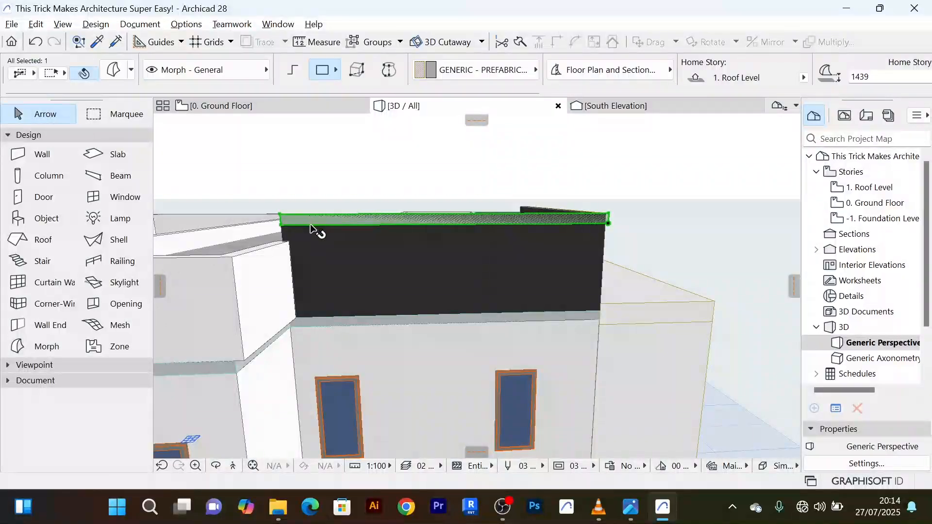
{"action": "middle_click_drag", "start_coordinate": [316, 225], "coordinate": [539, 257], "text": "shift"}
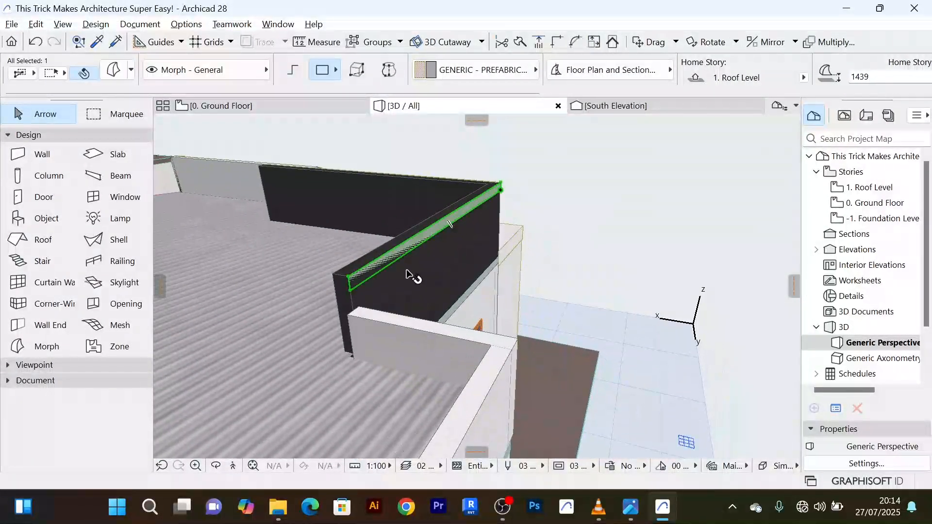
{"action": "left_click", "coordinate": [388, 259]}
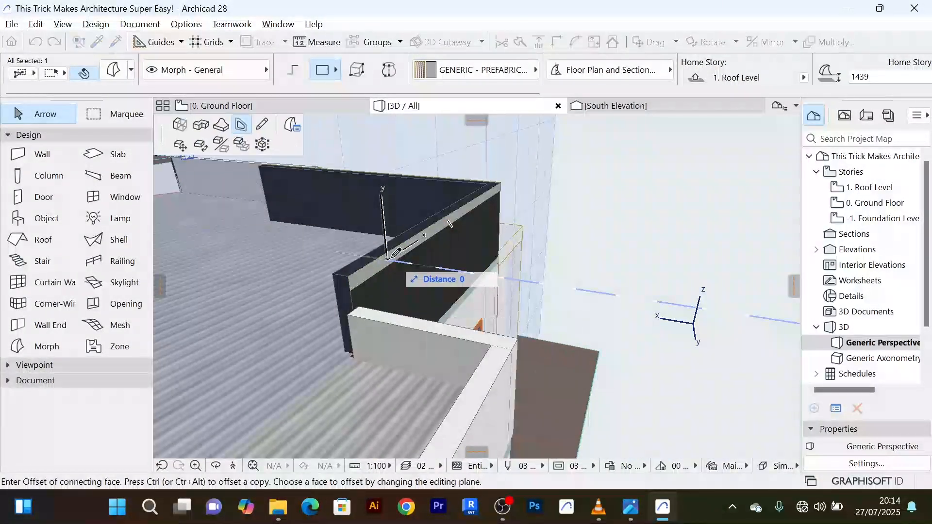
{"action": "left_click", "coordinate": [181, 127]}
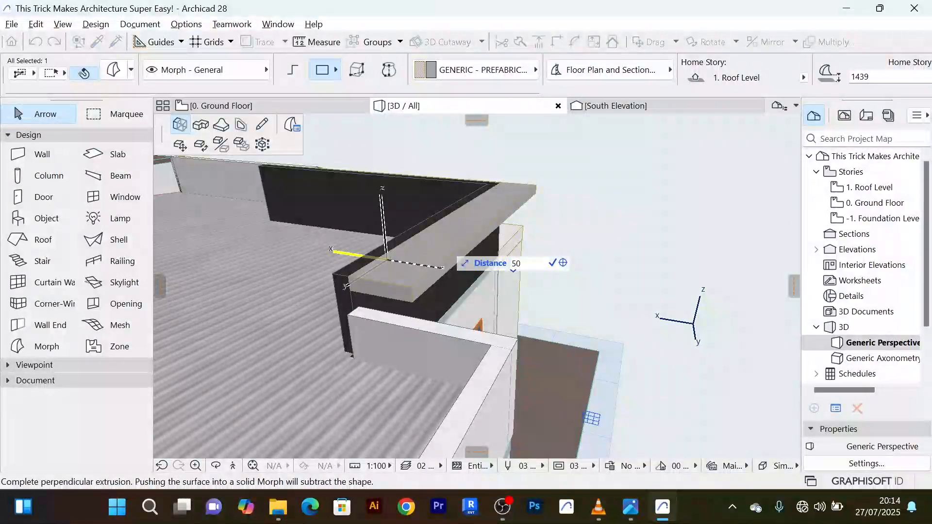
{"action": "left_click", "coordinate": [396, 265]}
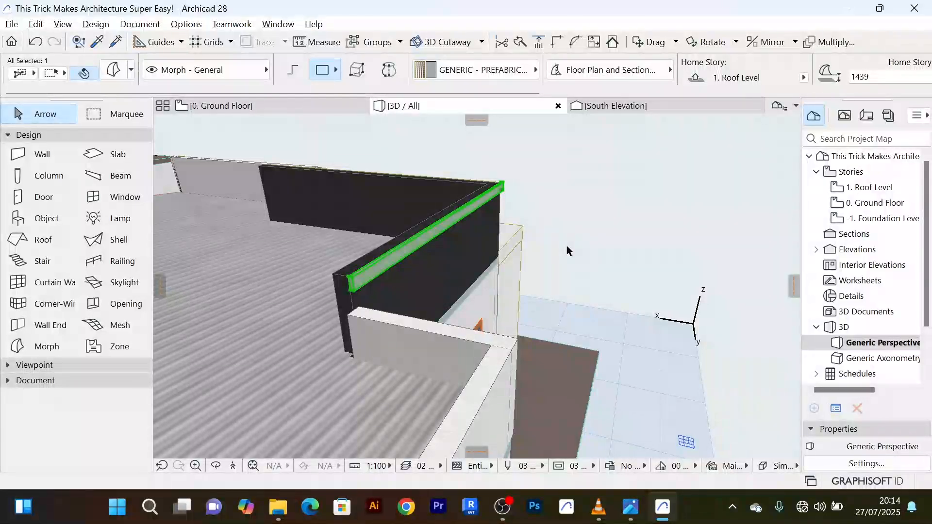
Override the side strip's surface with Paint - Glossy White in its morph settings
{"action": "key", "text": "ctrl+t"}
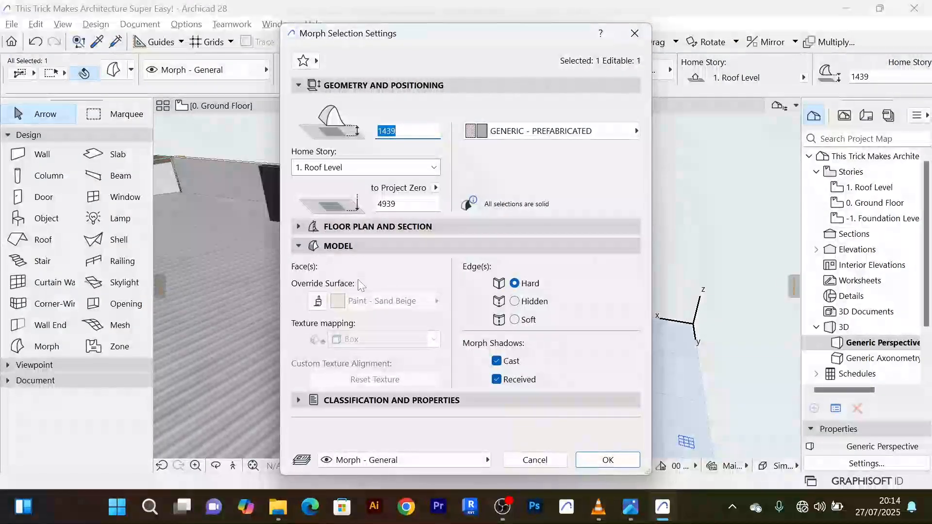
{"action": "left_click", "coordinate": [319, 301]}
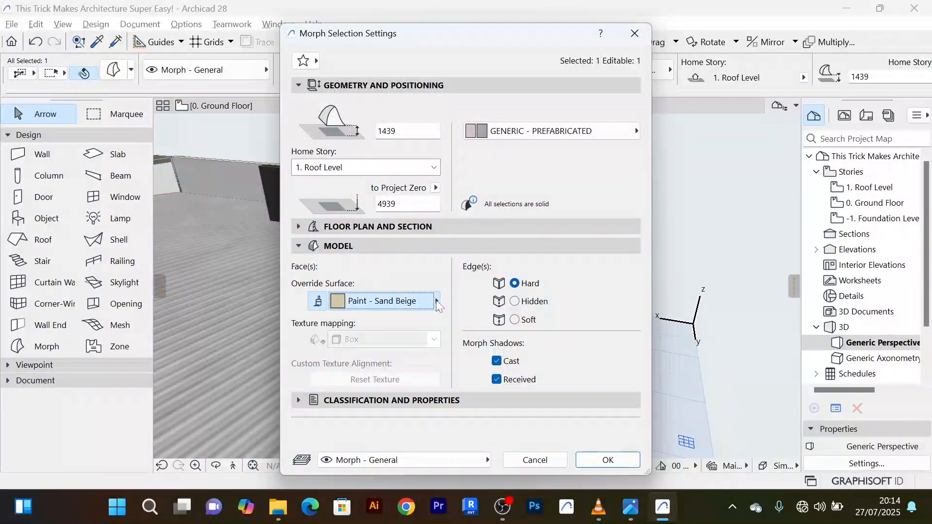
{"action": "left_click", "coordinate": [384, 301]}
{"action": "left_click", "coordinate": [505, 241]}
{"action": "left_click", "coordinate": [500, 147]}
{"action": "left_click", "coordinate": [503, 194]}
{"action": "left_click", "coordinate": [502, 210]}
{"action": "left_click", "coordinate": [491, 226]}
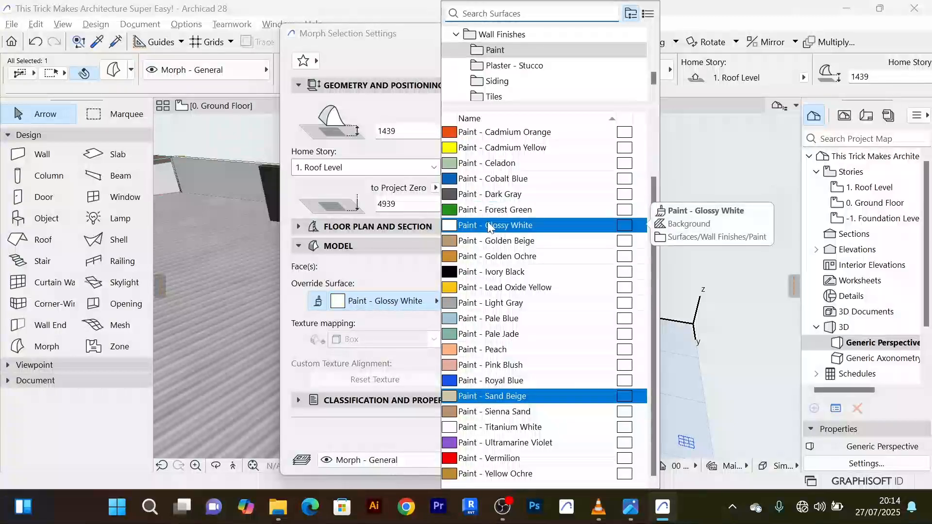
{"action": "left_click", "coordinate": [489, 224]}
{"action": "left_click", "coordinate": [608, 460]}
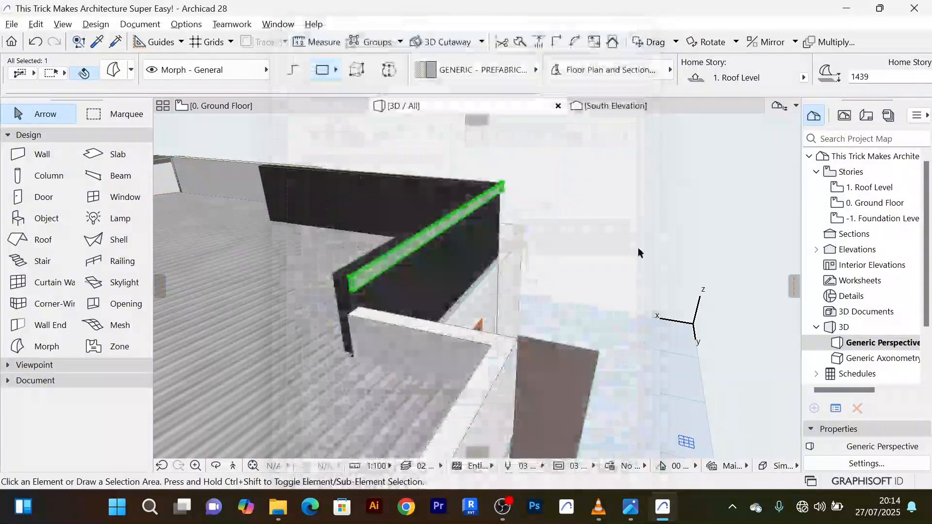
Deselect the strip and examine the front facade with the white trim along the dark parapet
{"action": "middle_click_drag", "start_coordinate": [638, 248], "coordinate": [563, 344], "text": "shift"}
{"action": "left_click", "coordinate": [400, 272]}
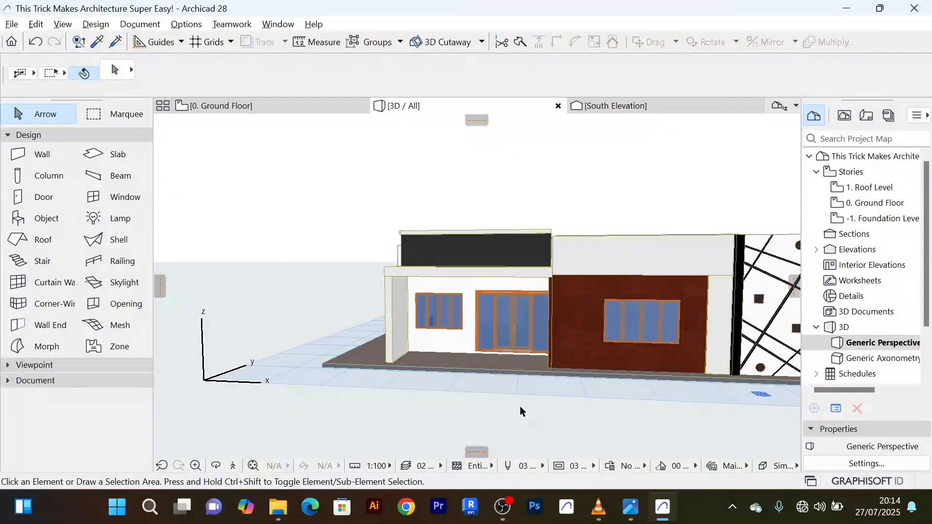
{"action": "scroll", "coordinate": [524, 402], "scroll_direction": "down", "scroll_amount": 2}
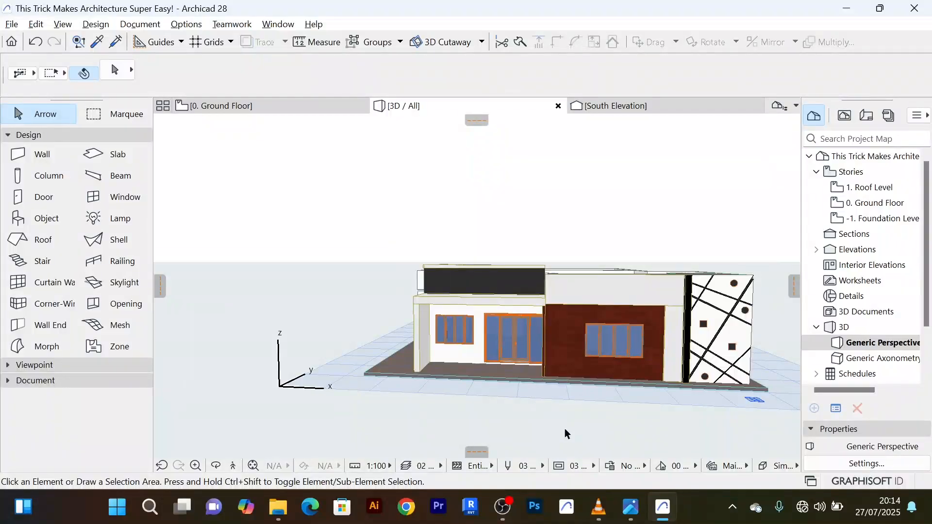
{"action": "middle_click_drag", "start_coordinate": [566, 432], "coordinate": [533, 396]}
{"action": "scroll", "coordinate": [532, 392], "scroll_direction": "up", "scroll_amount": 2}
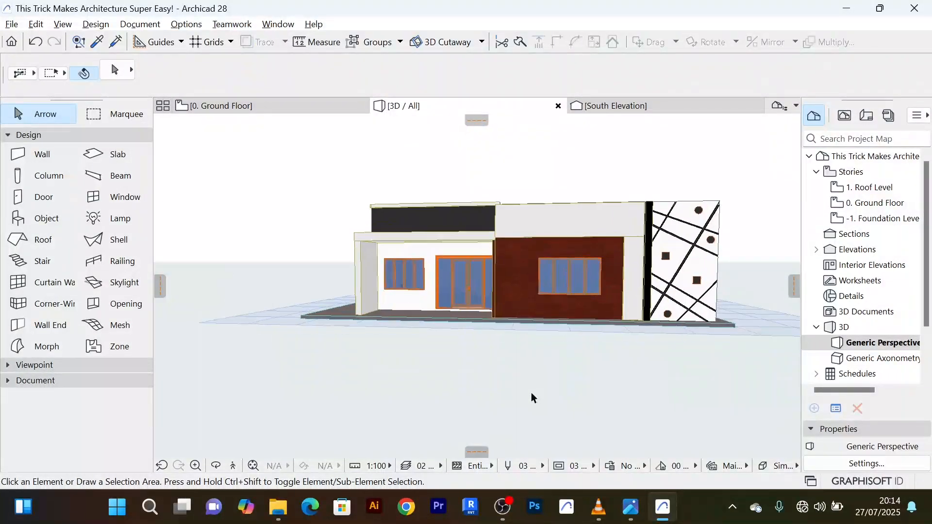
{"action": "scroll", "coordinate": [531, 393], "scroll_direction": "up", "scroll_amount": 2}
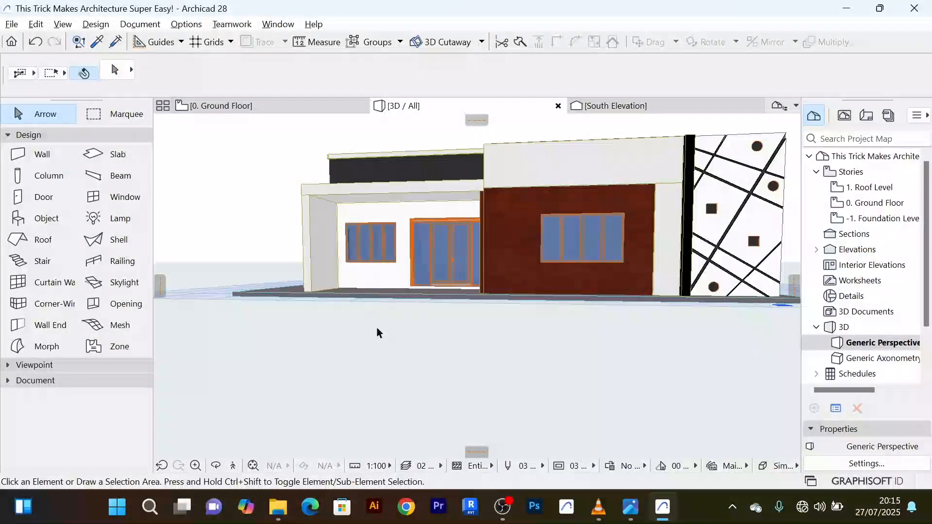
{"action": "middle_click_drag", "start_coordinate": [379, 329], "coordinate": [368, 308], "text": "shift"}
{"action": "scroll", "coordinate": [387, 312], "scroll_direction": "up", "scroll_amount": 3}
Compare the modelled front facade with the reference picture, focusing on the porch and its entrance steps
{"action": "key", "text": "alt+Tab"}
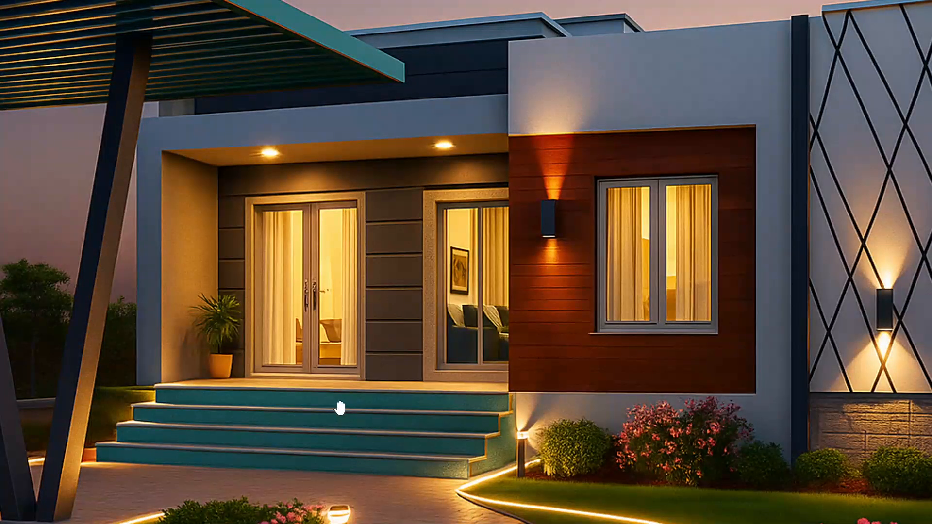
{"action": "key", "text": "alt+Tab"}
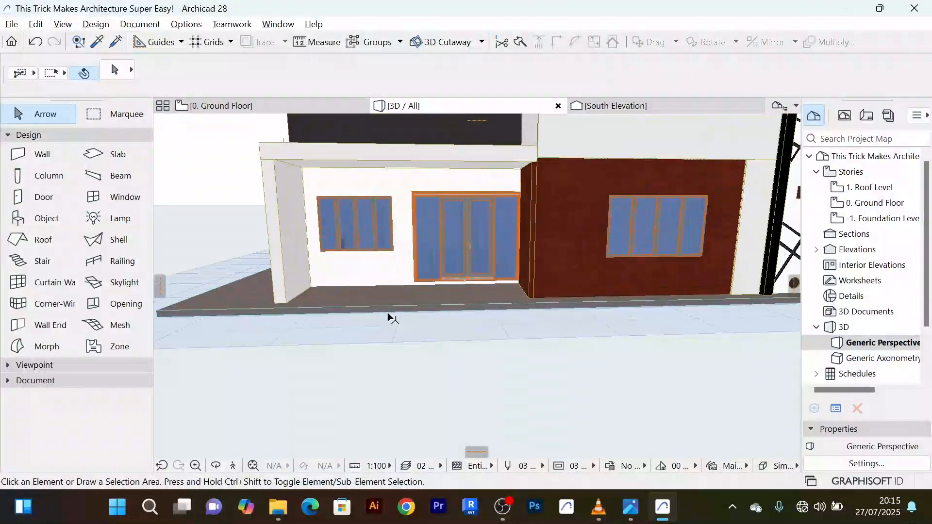
{"action": "scroll", "coordinate": [389, 318], "scroll_direction": "down", "scroll_amount": 5}
{"action": "scroll", "coordinate": [423, 326], "scroll_direction": "up", "scroll_amount": 3}
{"action": "scroll", "coordinate": [418, 329], "scroll_direction": "down", "scroll_amount": 3}
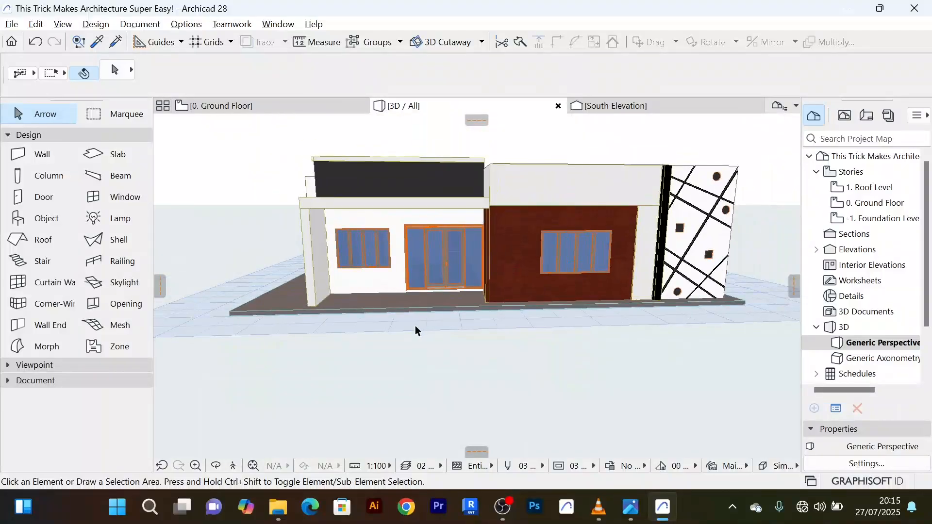
{"action": "key", "text": "alt+Tab"}
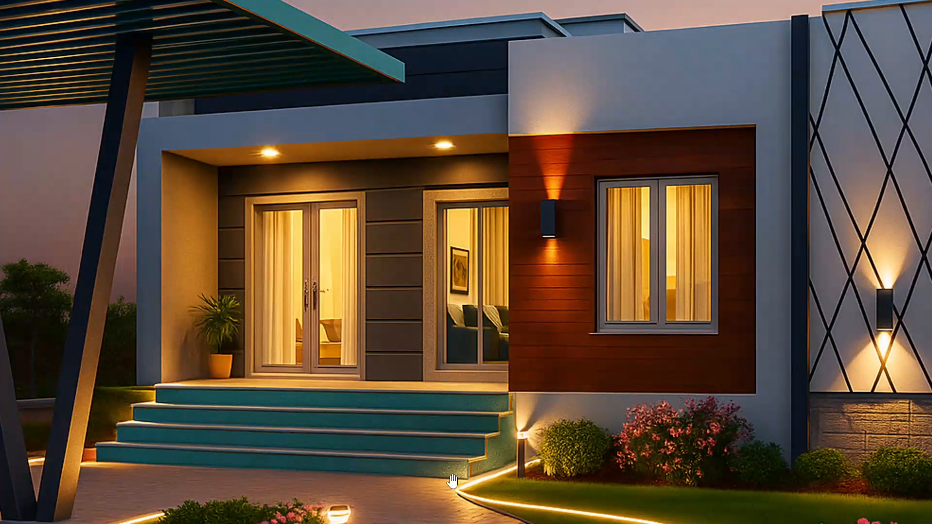
{"action": "key", "text": "alt+Tab"}
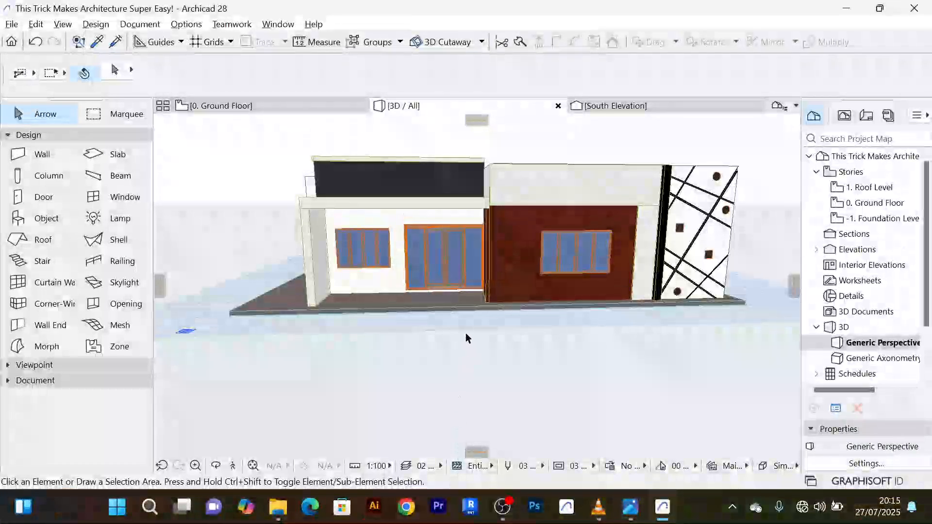
{"action": "scroll", "coordinate": [410, 304], "scroll_direction": "up", "scroll_amount": 5}
{"action": "scroll", "coordinate": [408, 304], "scroll_direction": "down", "scroll_amount": 2}
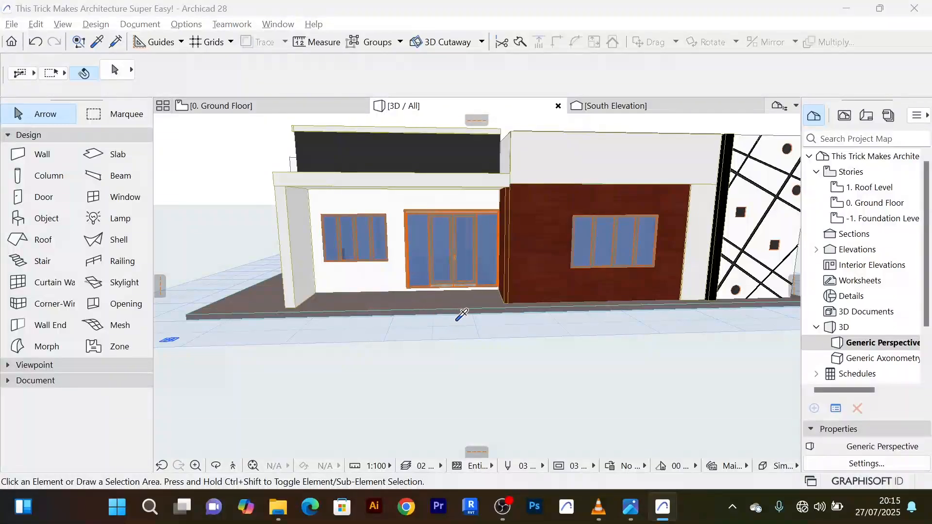
{"action": "key", "text": "alt+Tab"}
{"action": "key", "text": "alt+Tab"}
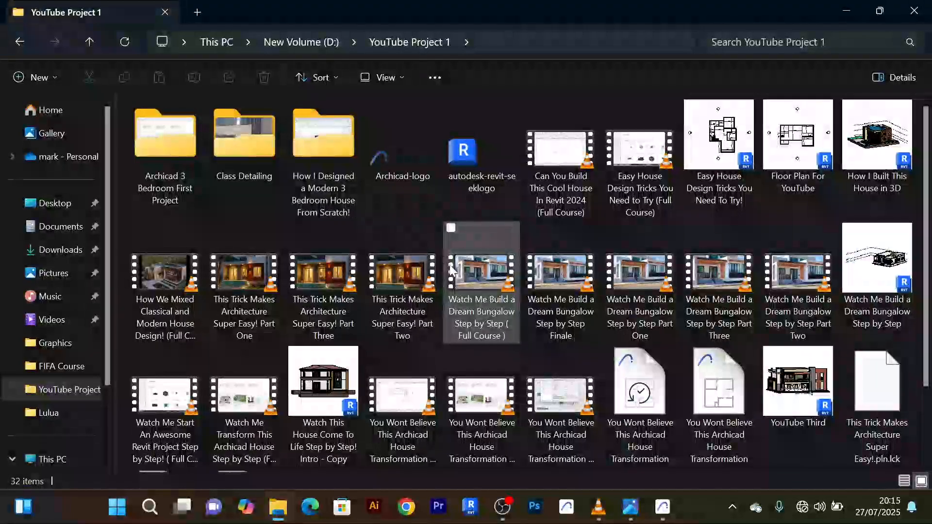
{"action": "key", "text": "alt+Tab"}
Examine the porch floor and the paved edge in front of the entrance in 3D
{"action": "scroll", "coordinate": [420, 352], "scroll_direction": "down", "scroll_amount": 2}
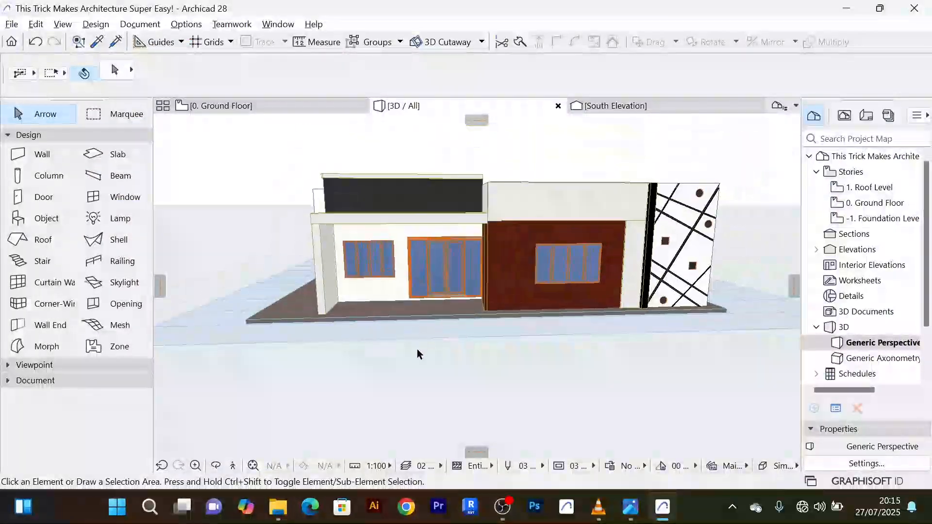
{"action": "middle_click_drag", "start_coordinate": [418, 353], "coordinate": [506, 349], "text": "shift"}
{"action": "scroll", "coordinate": [423, 316], "scroll_direction": "up", "scroll_amount": 5}
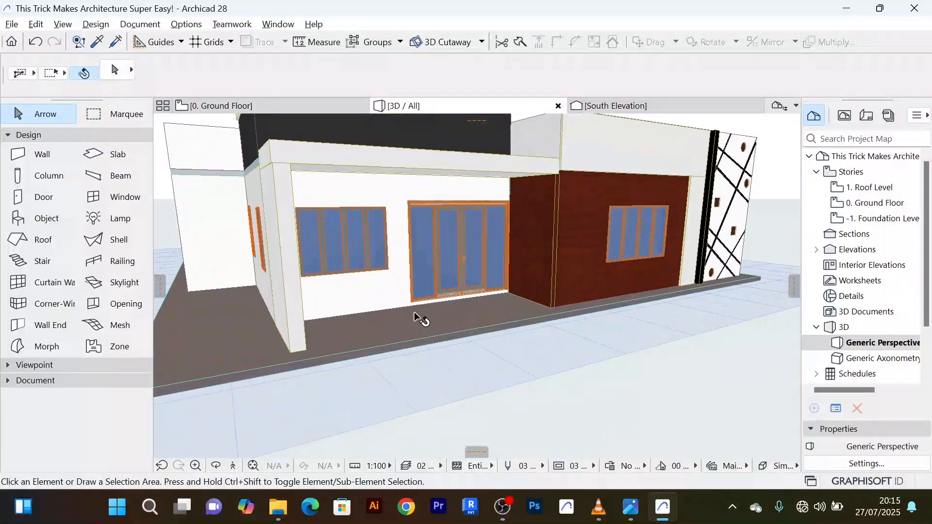
{"action": "mouse_move", "coordinate": [360, 319]}
{"action": "middle_mouse_down", "text": "shift"}
{"action": "mouse_move", "coordinate": [430, 327]}
{"action": "mouse_move", "coordinate": [356, 325]}
{"action": "middle_mouse_up", "text": "shift"}
{"action": "scroll", "coordinate": [408, 331], "scroll_direction": "up", "scroll_amount": 1}
{"action": "scroll", "coordinate": [408, 331], "scroll_direction": "down", "scroll_amount": 1}
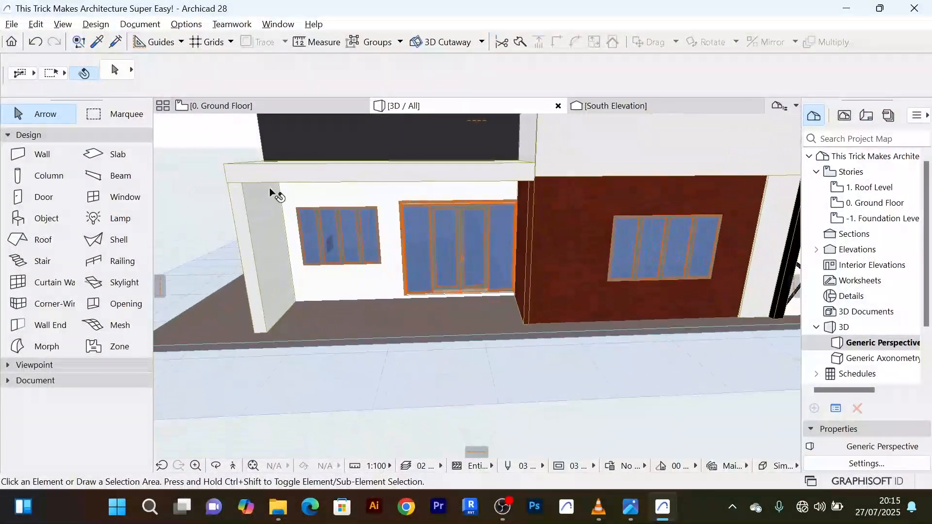
Open the ground floor plan at the front porch area
{"action": "left_click", "coordinate": [247, 112]}
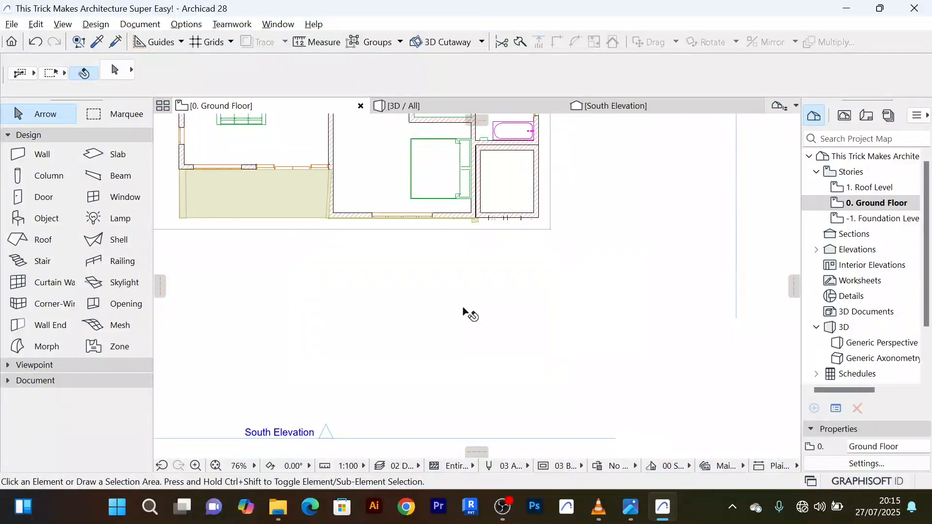
{"action": "scroll", "coordinate": [384, 294], "scroll_direction": "down", "scroll_amount": 2}
{"action": "scroll", "coordinate": [366, 258], "scroll_direction": "up", "scroll_amount": 5}
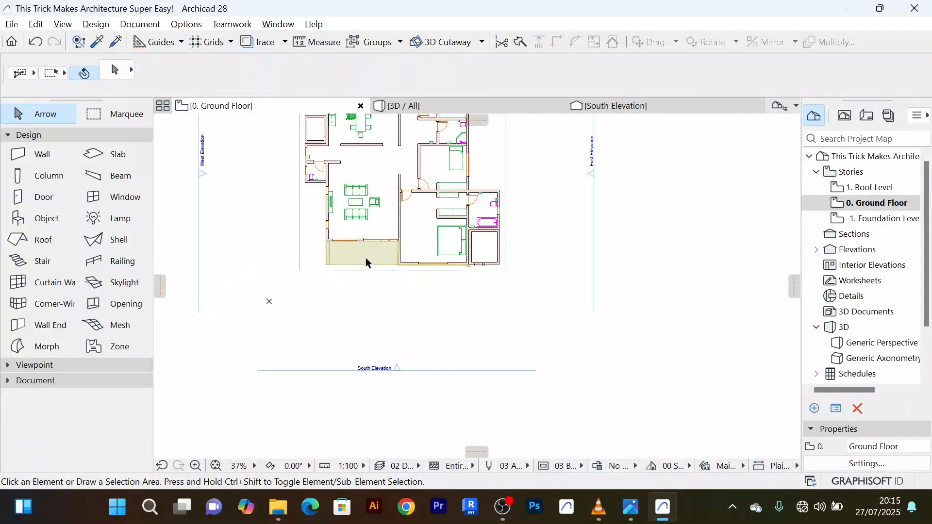
{"action": "left_click", "coordinate": [374, 379]}
{"action": "scroll", "coordinate": [415, 255], "scroll_direction": "up", "scroll_amount": 2}
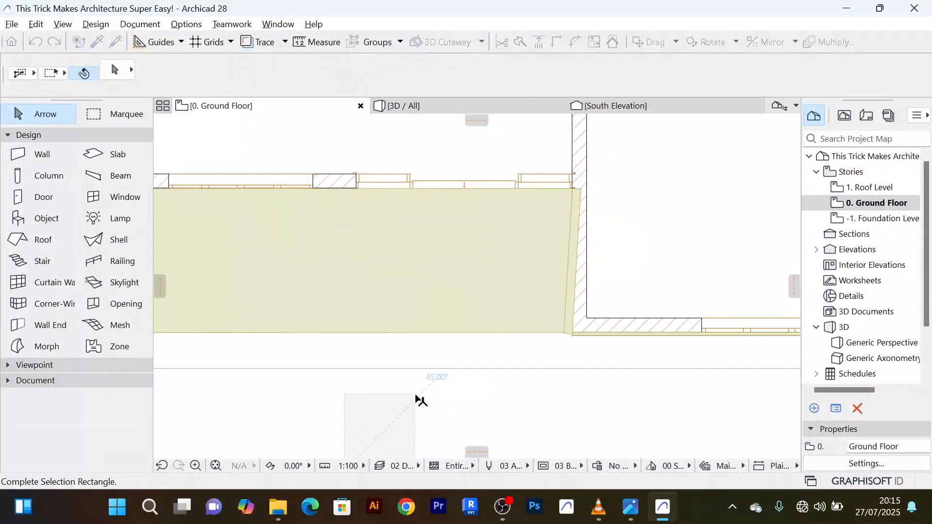
{"action": "left_click", "coordinate": [410, 394]}
{"action": "scroll", "coordinate": [411, 377], "scroll_direction": "down", "scroll_amount": 2}
{"action": "scroll", "coordinate": [298, 262], "scroll_direction": "up", "scroll_amount": 2}
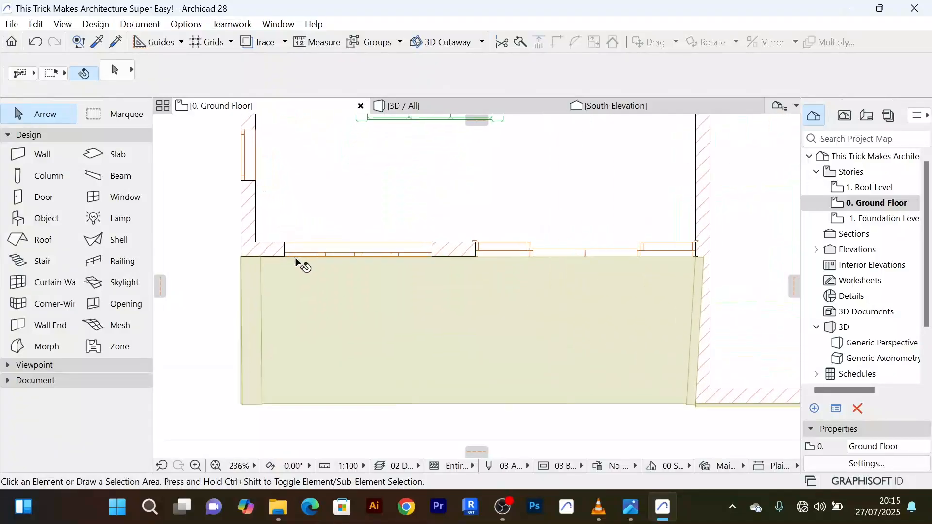
{"action": "scroll", "coordinate": [293, 262], "scroll_direction": "up", "scroll_amount": 2}
{"action": "scroll", "coordinate": [369, 277], "scroll_direction": "down", "scroll_amount": 6}
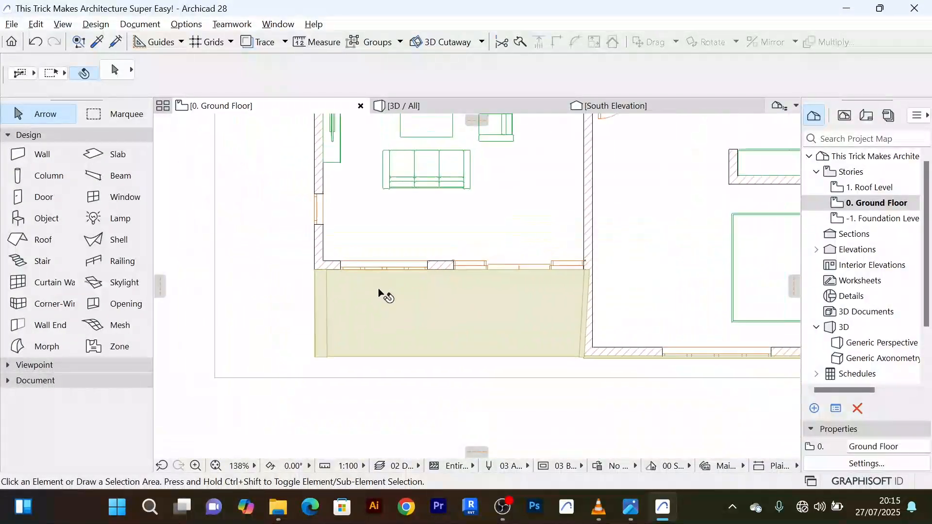
{"action": "middle_click_drag", "start_coordinate": [348, 353], "coordinate": [344, 347]}
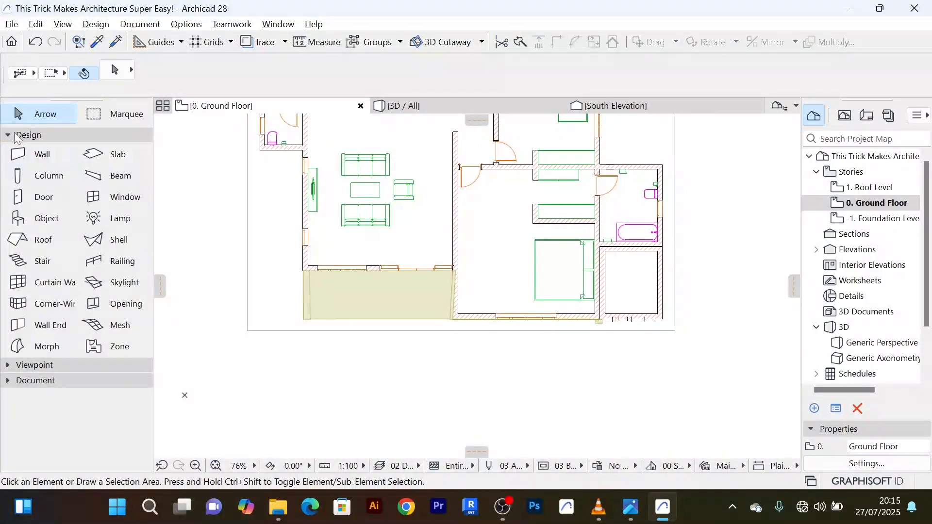
Draw a horizontal line from the inner corner of the bedroom's front wall across the porch and well past its far side
{"action": "left_click", "coordinate": [22, 135]}
{"action": "left_click", "coordinate": [13, 167]}
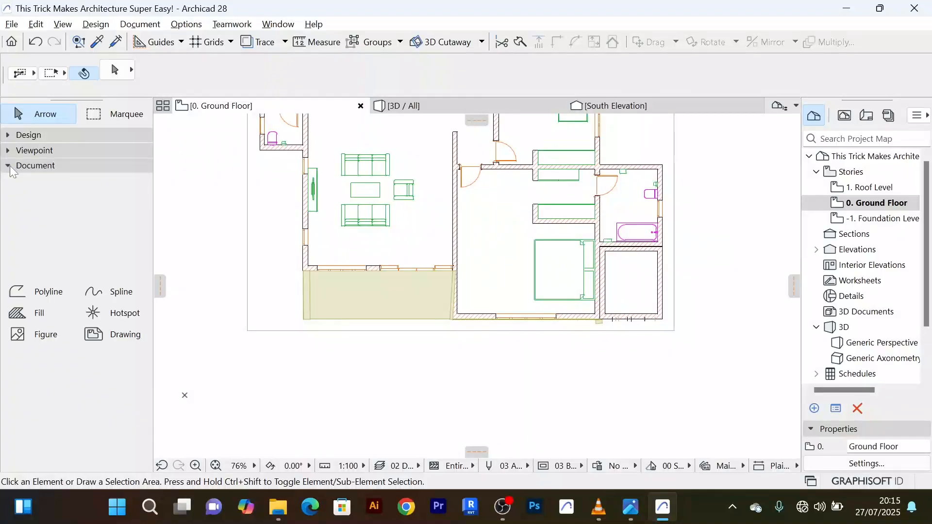
{"action": "left_click", "coordinate": [20, 271]}
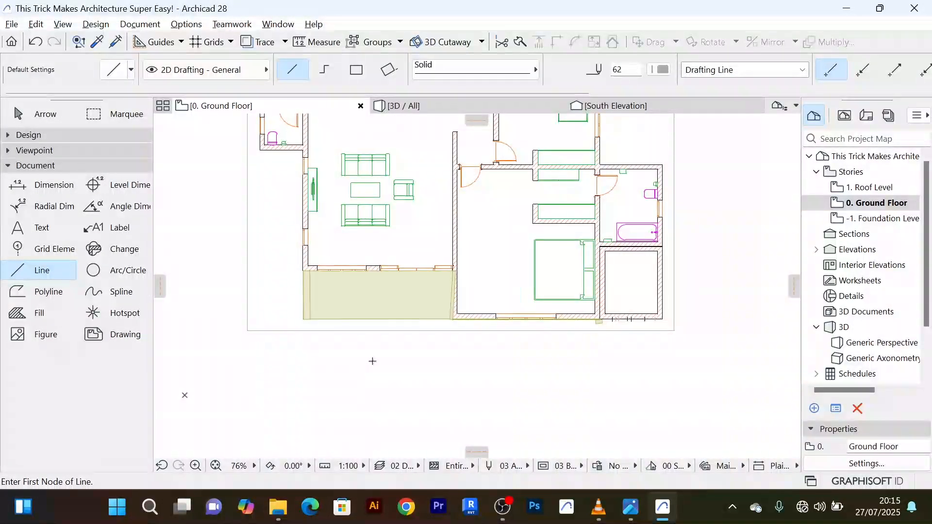
{"action": "scroll", "coordinate": [408, 312], "scroll_direction": "up", "scroll_amount": 3}
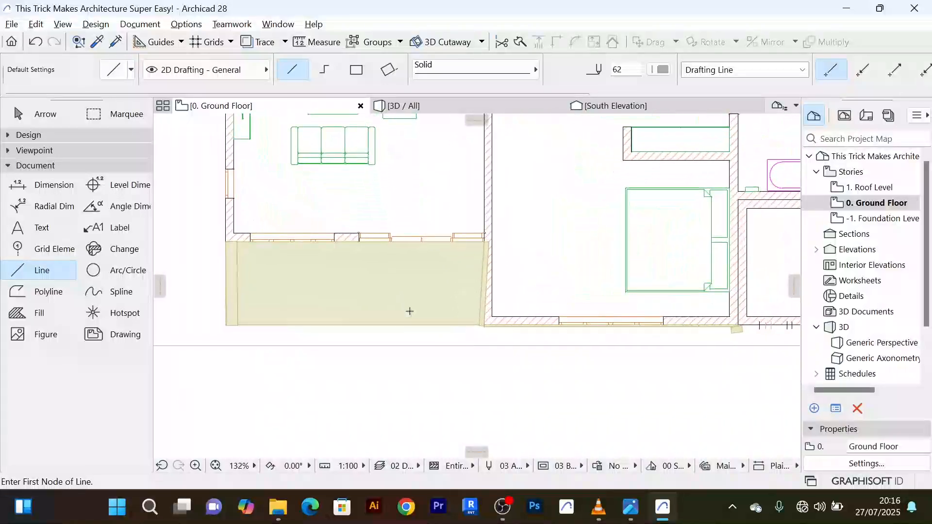
{"action": "scroll", "coordinate": [408, 385], "scroll_direction": "down", "scroll_amount": 4}
{"action": "scroll", "coordinate": [452, 331], "scroll_direction": "up", "scroll_amount": 1}
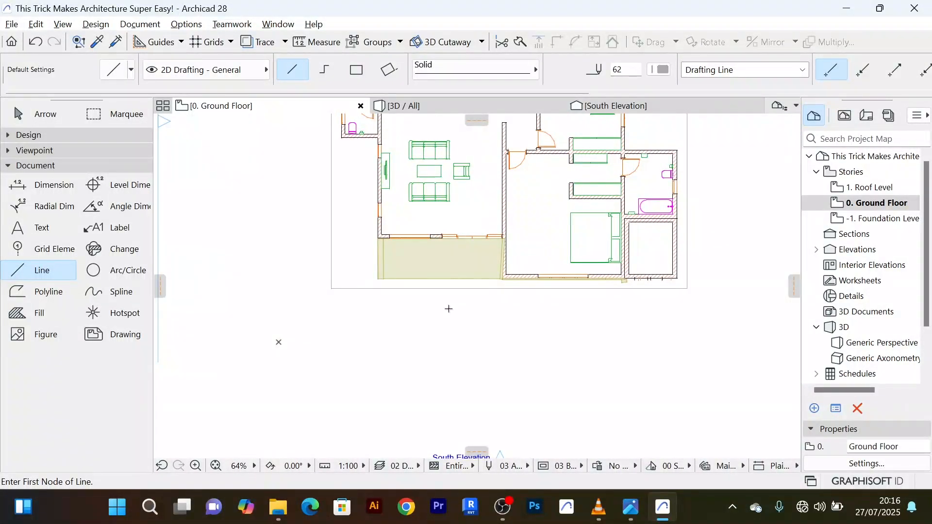
{"action": "scroll", "coordinate": [464, 285], "scroll_direction": "up", "scroll_amount": 2}
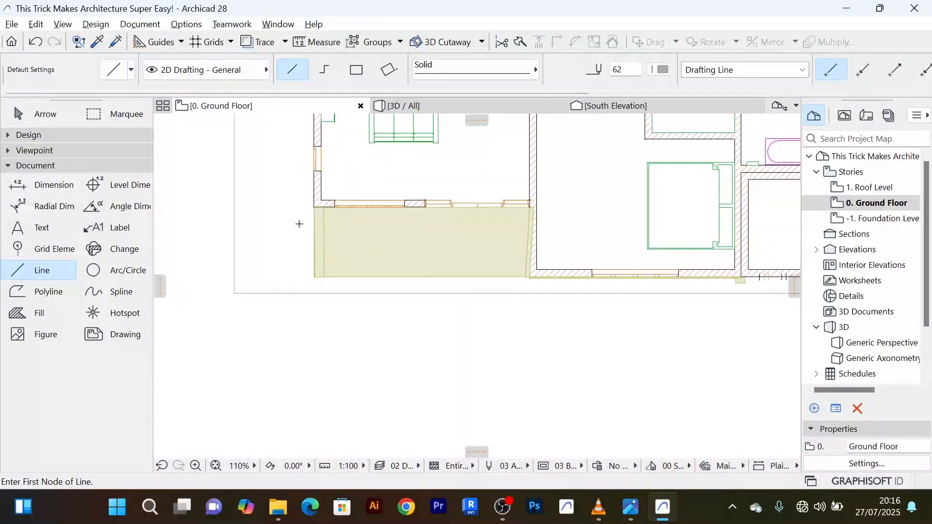
{"action": "scroll", "coordinate": [491, 209], "scroll_direction": "up", "scroll_amount": 2}
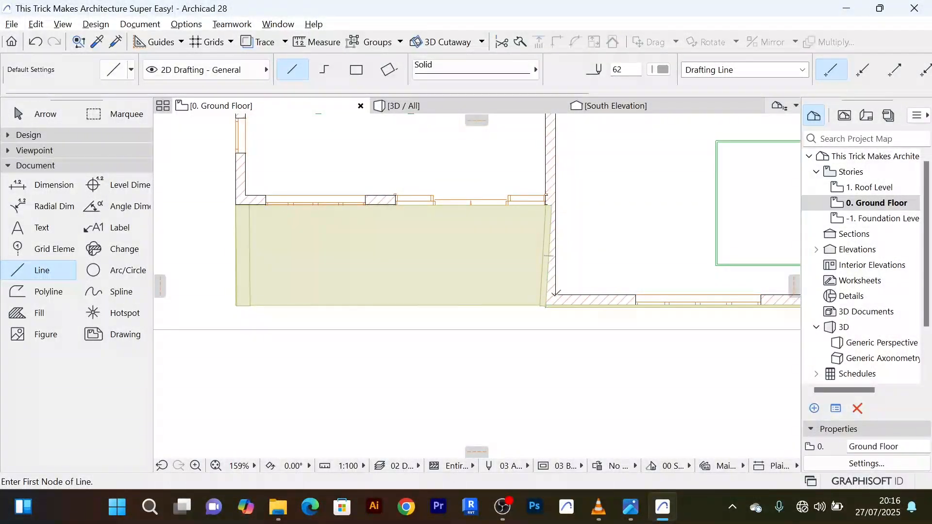
{"action": "left_click", "coordinate": [557, 293]}
{"action": "scroll", "coordinate": [380, 282], "scroll_direction": "down", "scroll_amount": 2}
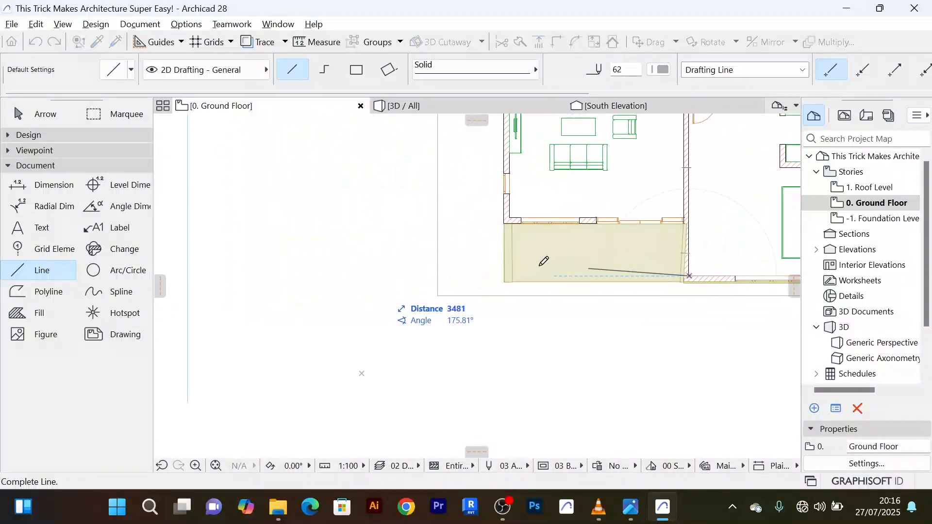
{"action": "left_click", "coordinate": [371, 275]}
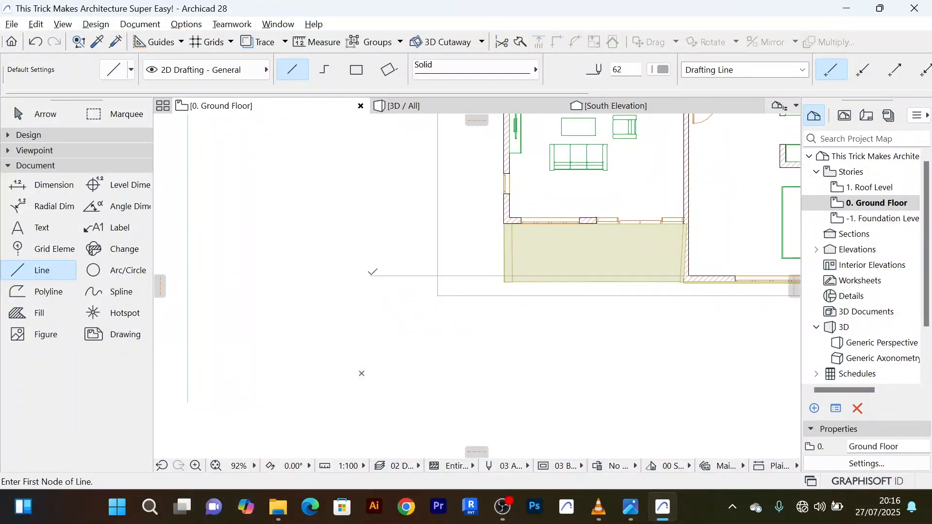
{"action": "left_click", "coordinate": [40, 116]}
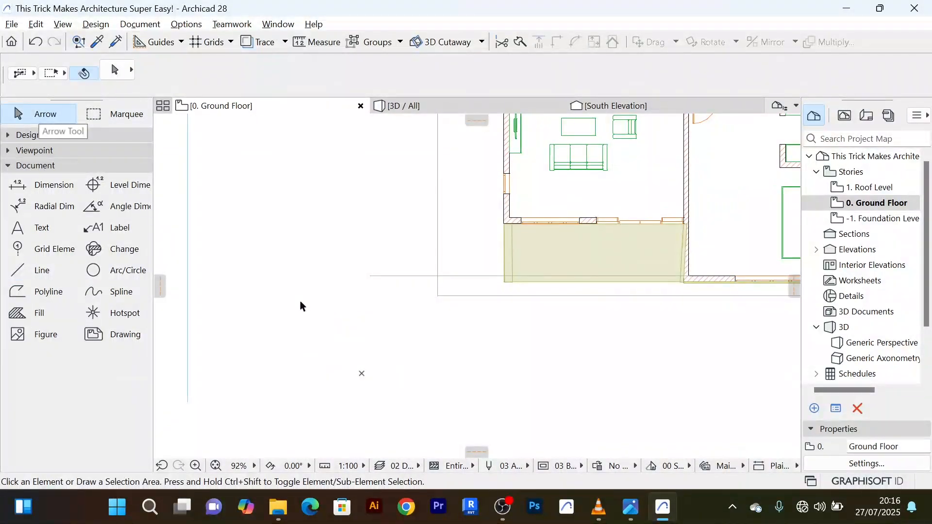
Copy the horizontal porch line 250 mm perpendicular to itself, away from the house
{"action": "middle_click_drag", "start_coordinate": [300, 302], "coordinate": [250, 287]}
{"action": "scroll", "coordinate": [382, 273], "scroll_direction": "up", "scroll_amount": 3}
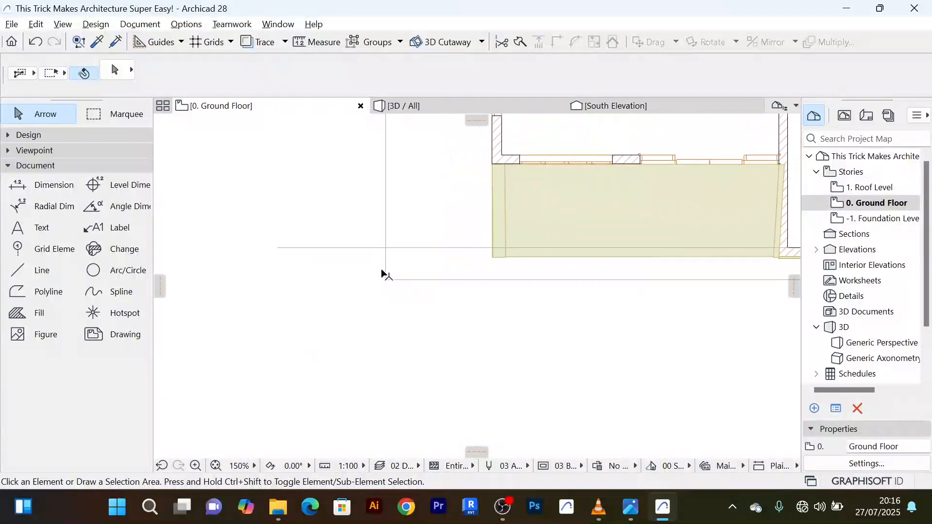
{"action": "left_click", "coordinate": [348, 246]}
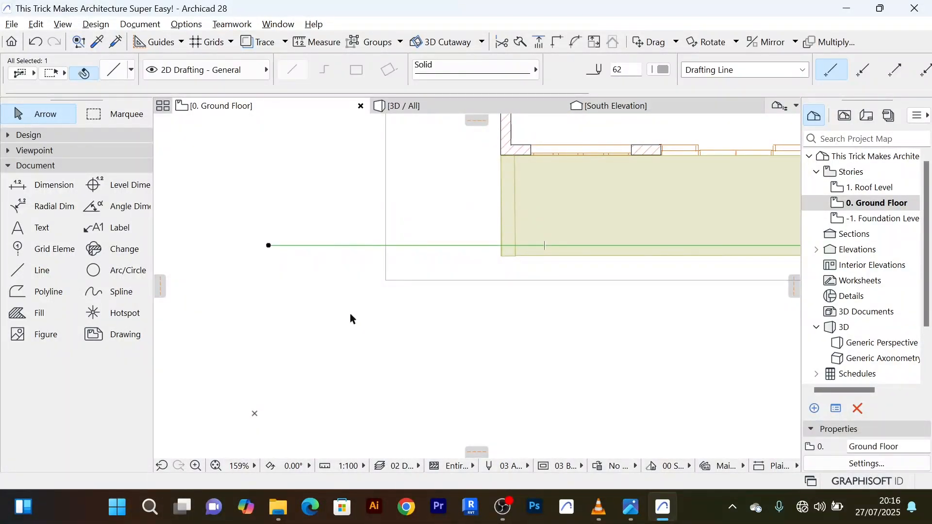
{"action": "key", "text": "ctrl+d"}
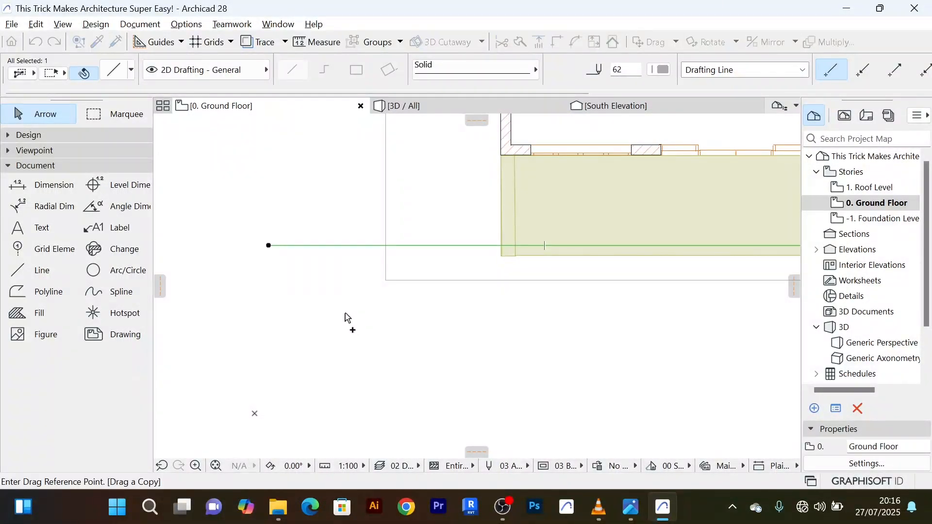
{"action": "left_click", "coordinate": [352, 245]}
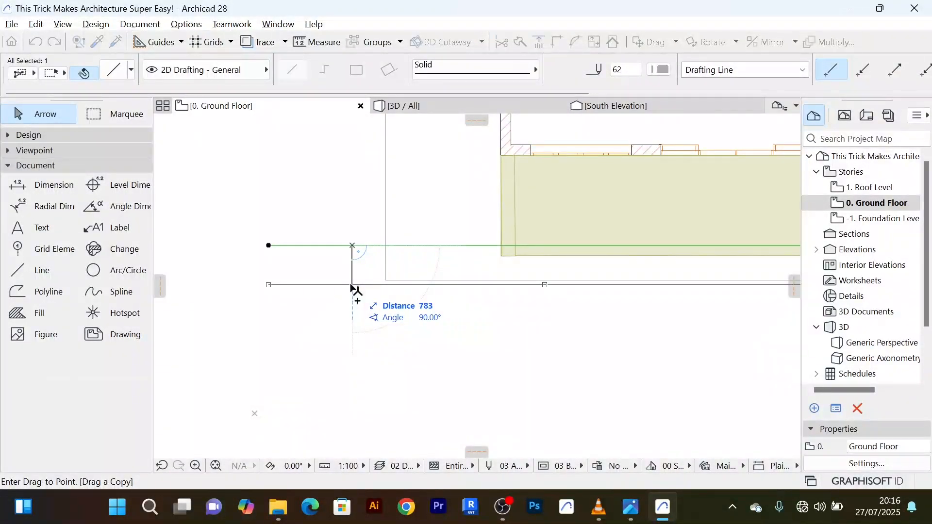
{"action": "type", "text": "250"}
{"action": "key", "text": "Return"}
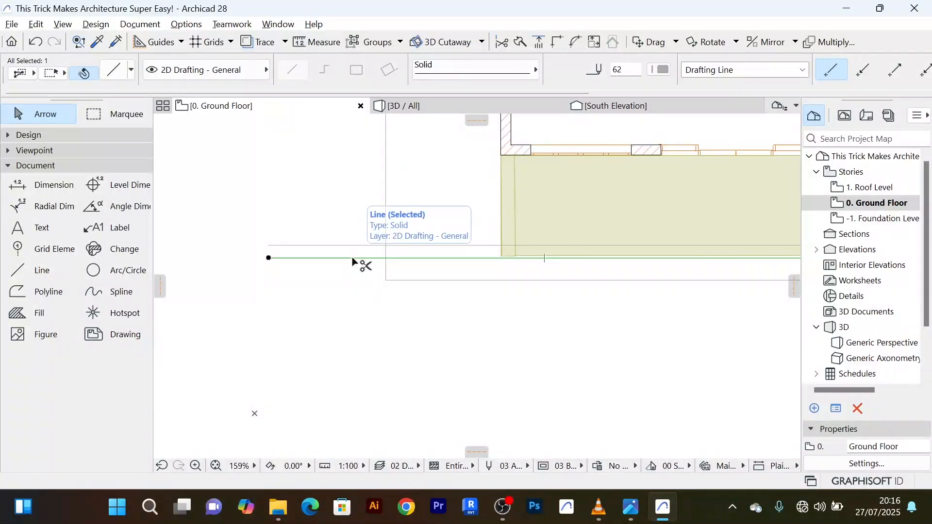
Add two more copies of the porch line, each offset 250 mm outward from the previous one
{"action": "key", "text": "ctrl+shift+d"}
{"action": "left_click", "coordinate": [353, 259]}
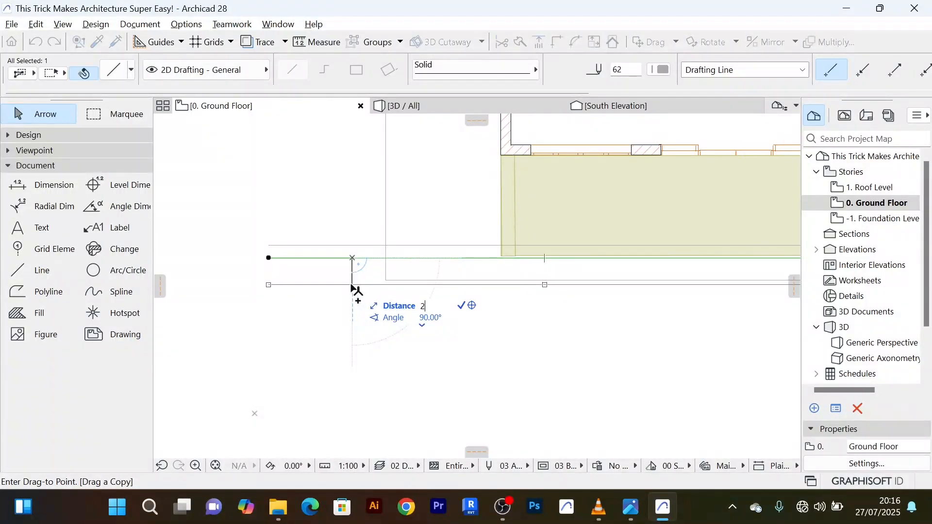
{"action": "type", "text": "250"}
{"action": "key", "text": "Return"}
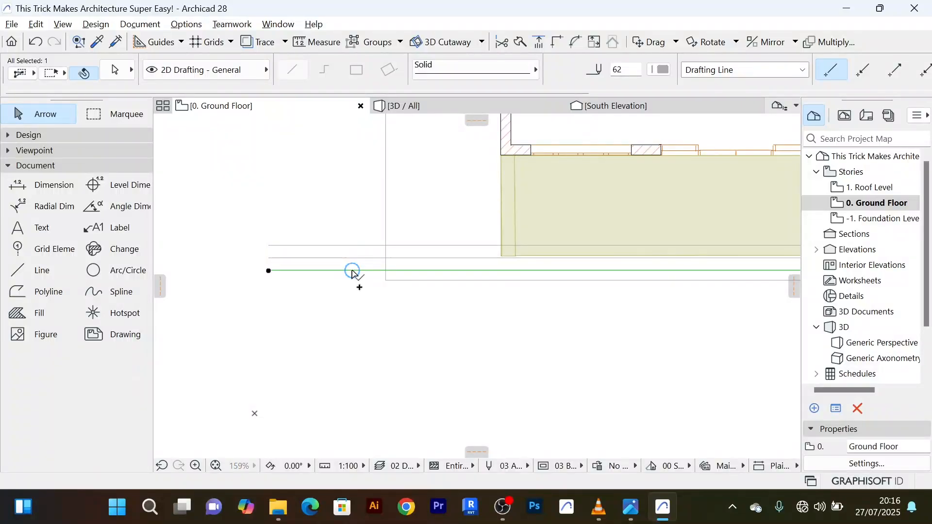
{"action": "key", "text": "ctrl+shift+d"}
{"action": "left_click", "coordinate": [353, 271]}
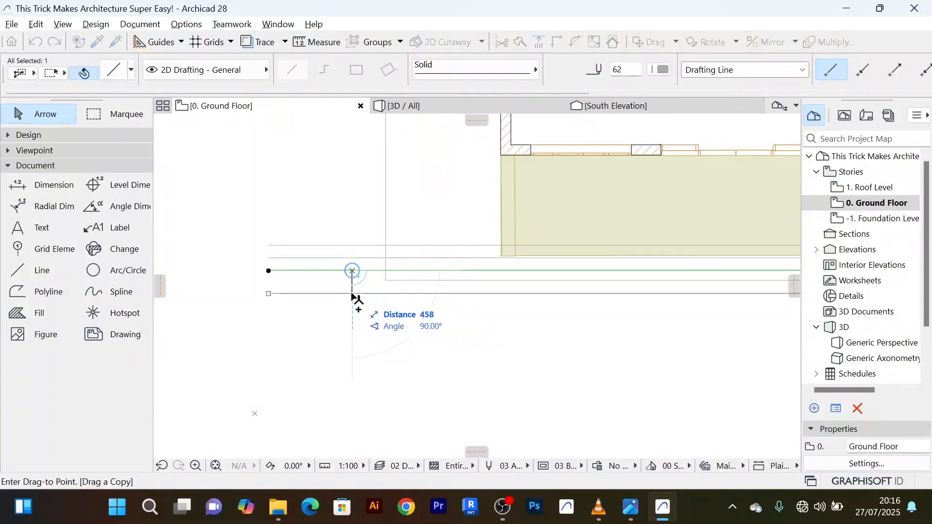
{"action": "type", "text": "250"}
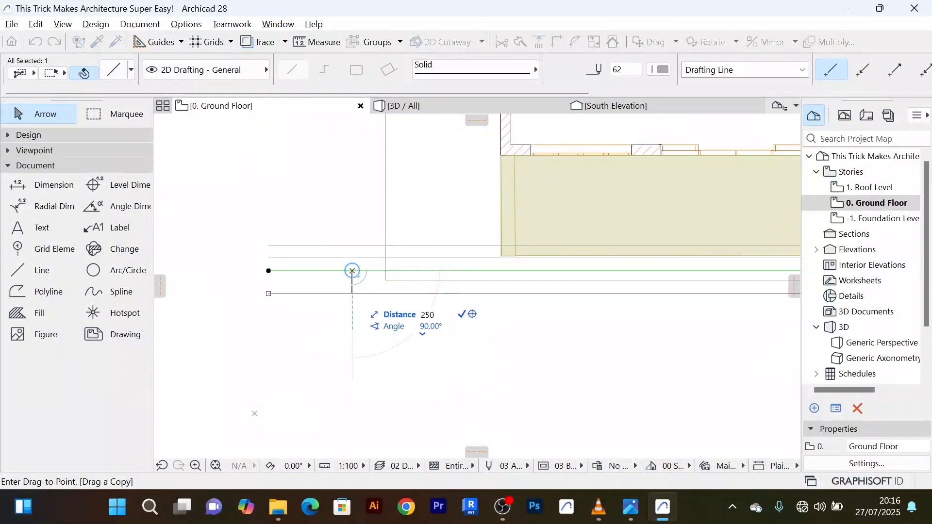
{"action": "key", "text": "Return"}
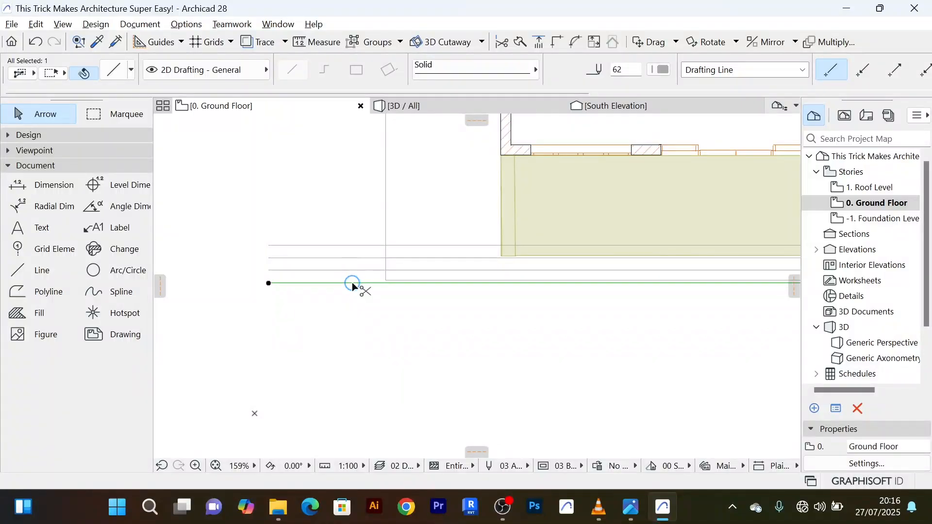
{"action": "key", "text": "ctrl+shift+s"}
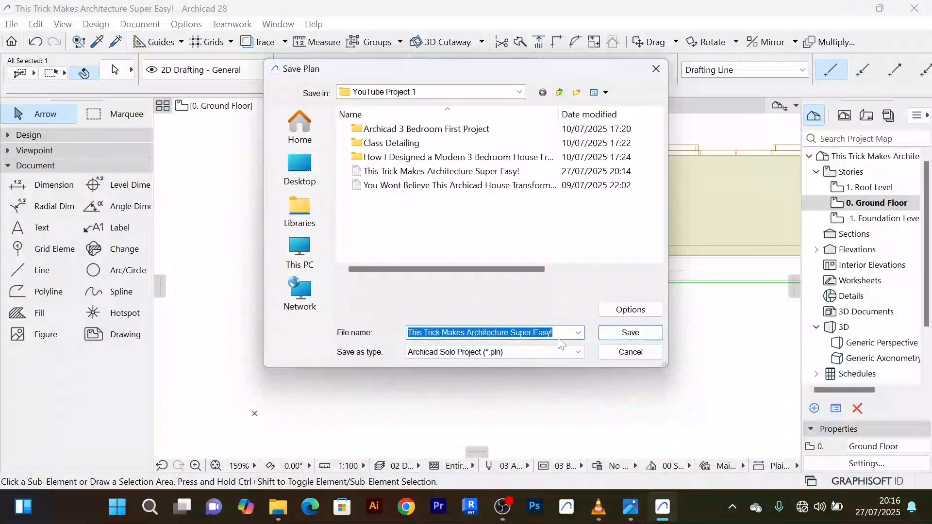
{"action": "left_click", "coordinate": [613, 353]}
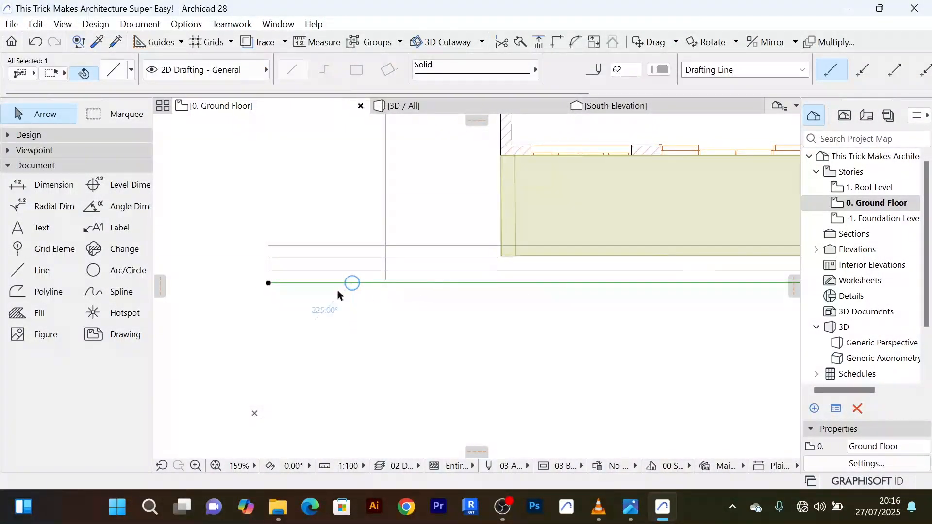
Continue the row of parallel lines with a fourth and fifth copy, each 250 mm further from the porch
{"action": "key", "text": "ctrl+d"}
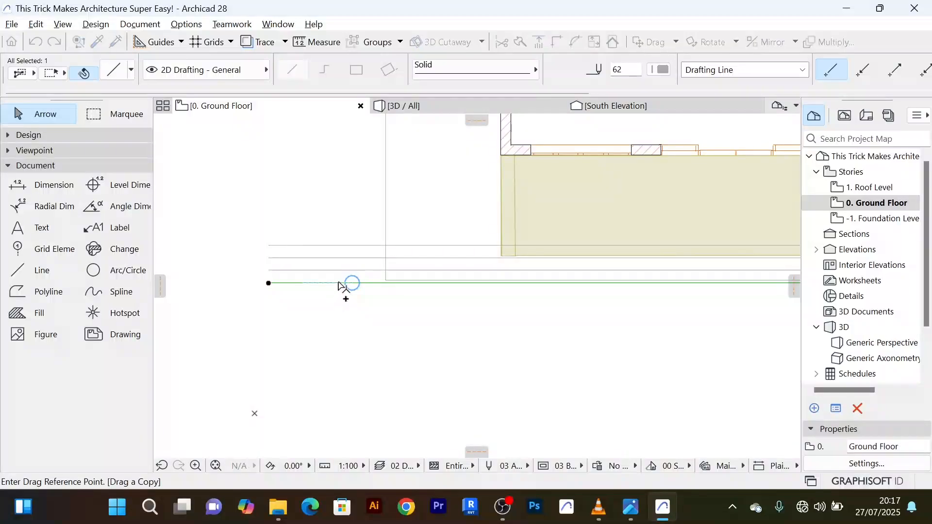
{"action": "left_click", "coordinate": [340, 283]}
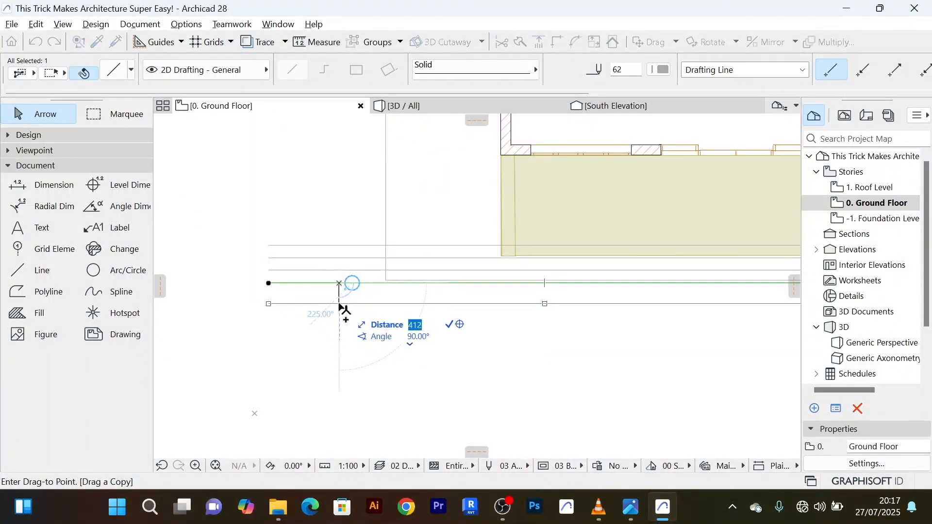
{"action": "type", "text": "250"}
{"action": "key", "text": "Return"}
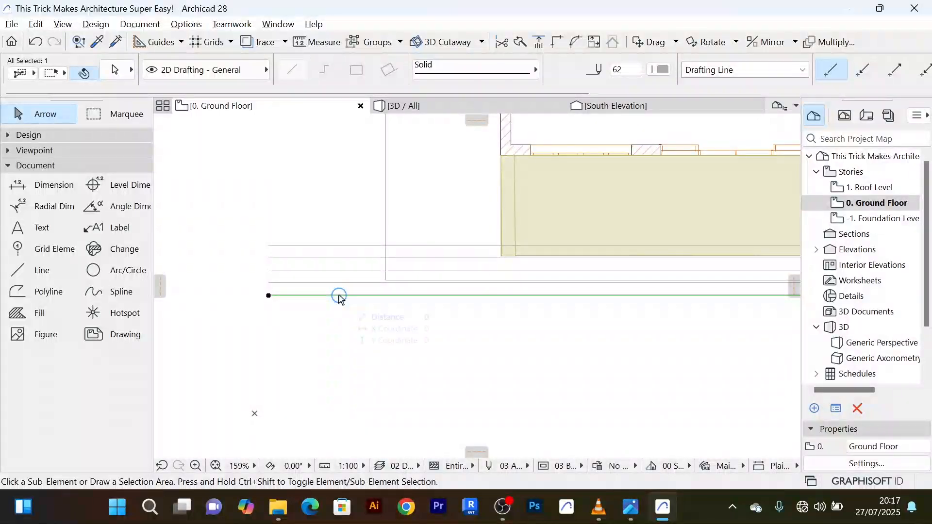
{"action": "key", "text": "ctrl+d"}
{"action": "left_click", "coordinate": [339, 295]}
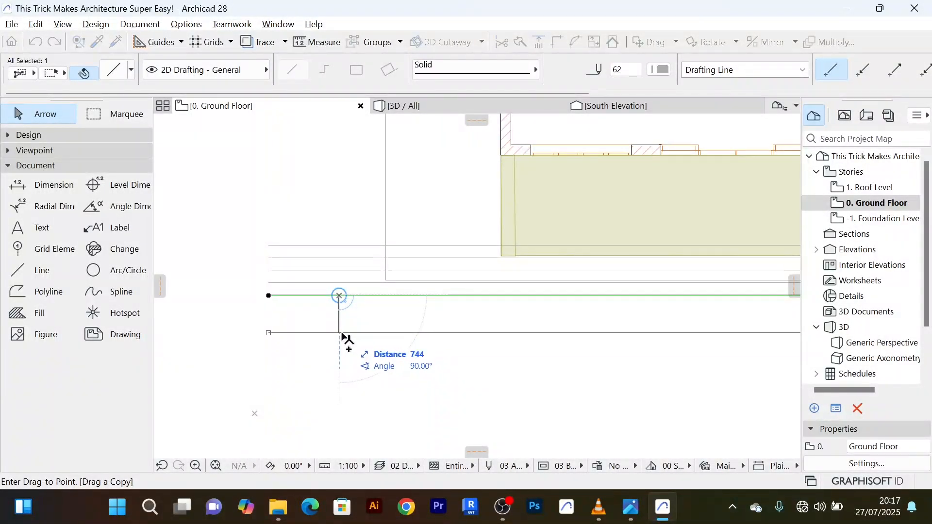
{"action": "type", "text": "250"}
{"action": "key", "text": "Return"}
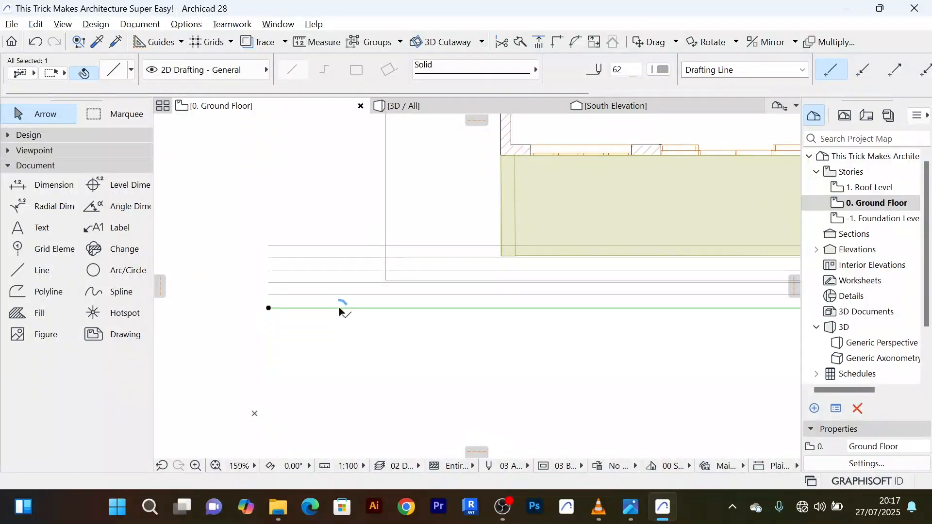
Copy the outermost line another 250 mm outward as the sixth copy, and clear the selection
{"action": "key", "text": "ctrl+alt+d"}
{"action": "left_click", "coordinate": [339, 308]}
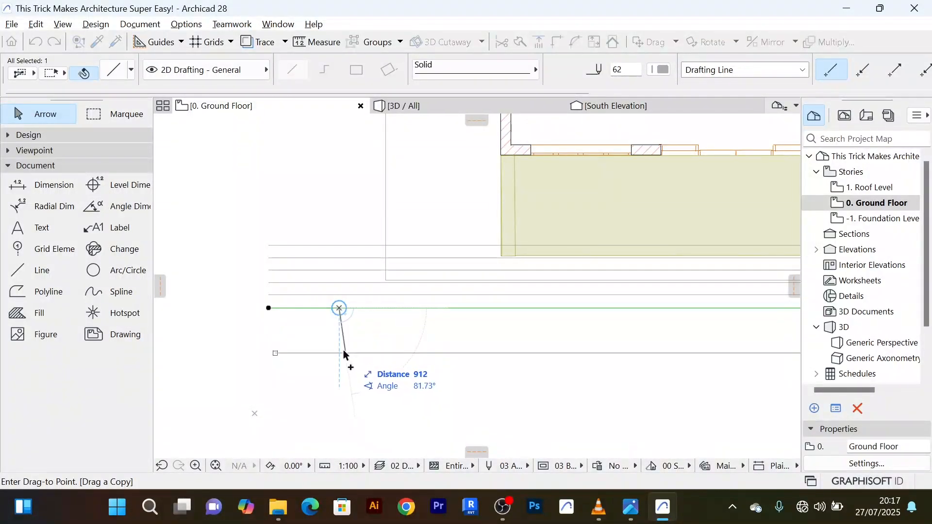
{"action": "type", "text": "25"}
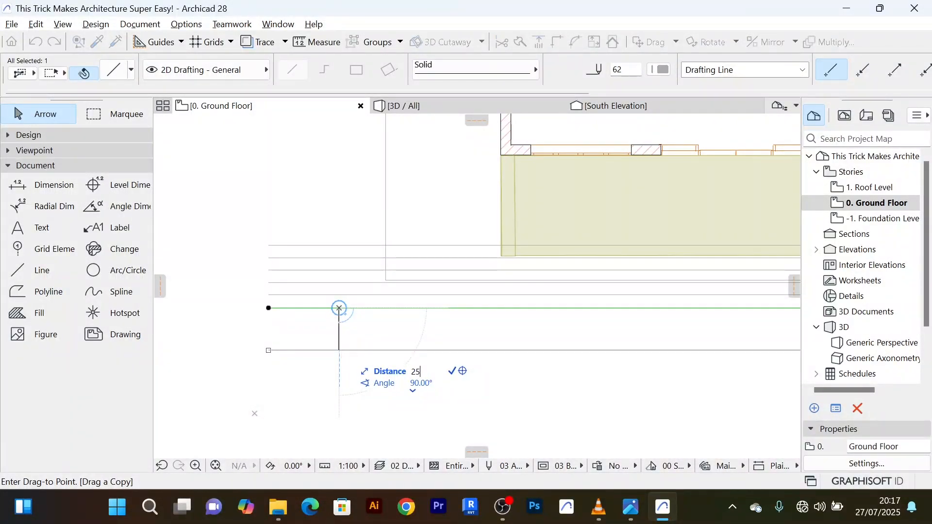
{"action": "type", "text": "0"}
{"action": "key", "text": "Return"}
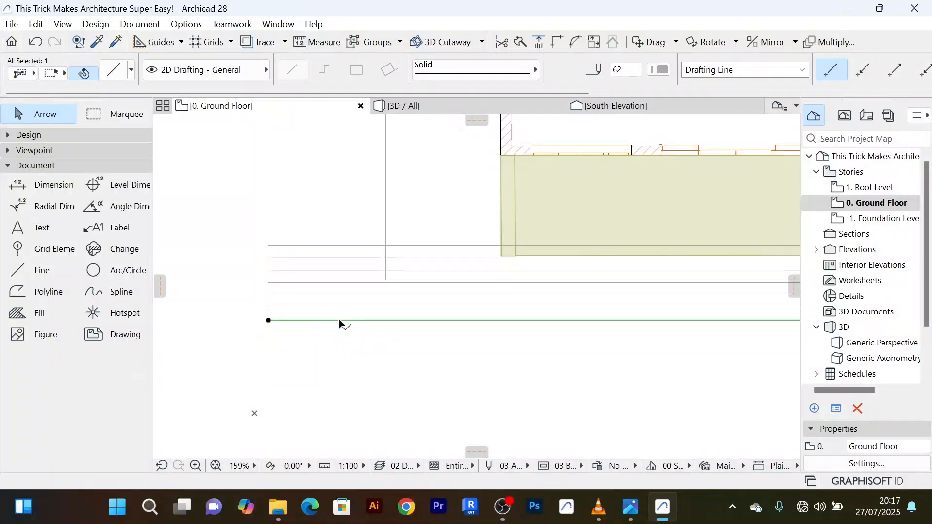
{"action": "scroll", "coordinate": [339, 320], "scroll_direction": "down", "scroll_amount": 3}
{"action": "middle_click_drag", "start_coordinate": [459, 347], "coordinate": [487, 310]}
{"action": "scroll", "coordinate": [432, 325], "scroll_direction": "up", "scroll_amount": 3}
{"action": "key", "text": "Escape"}
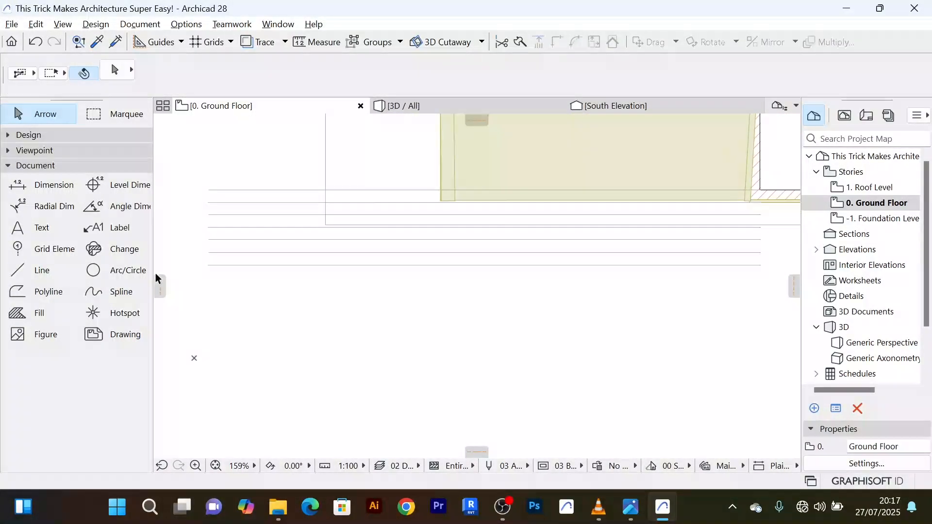
Draw a vertical line about 5870 mm long from the living room's outer front corner down across all the parallel lines
{"action": "left_click", "coordinate": [42, 272]}
{"action": "scroll", "coordinate": [440, 355], "scroll_direction": "down", "scroll_amount": 3}
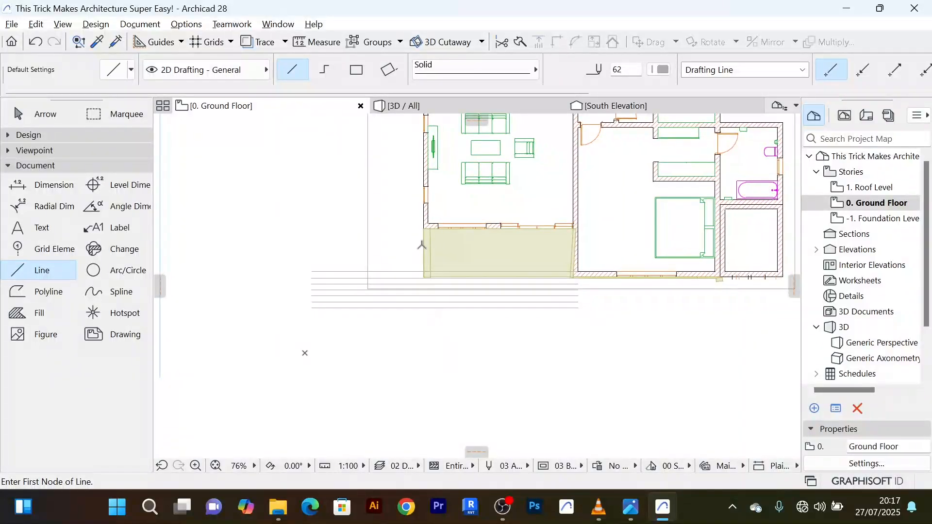
{"action": "scroll", "coordinate": [422, 245], "scroll_direction": "up", "scroll_amount": 6}
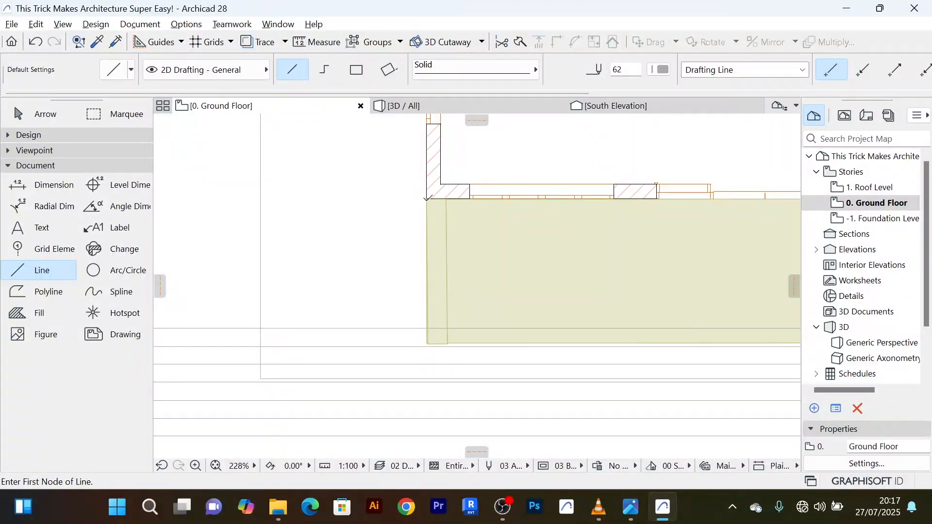
{"action": "left_click", "coordinate": [428, 199]}
{"action": "middle_click_drag", "start_coordinate": [428, 381], "coordinate": [423, 264]}
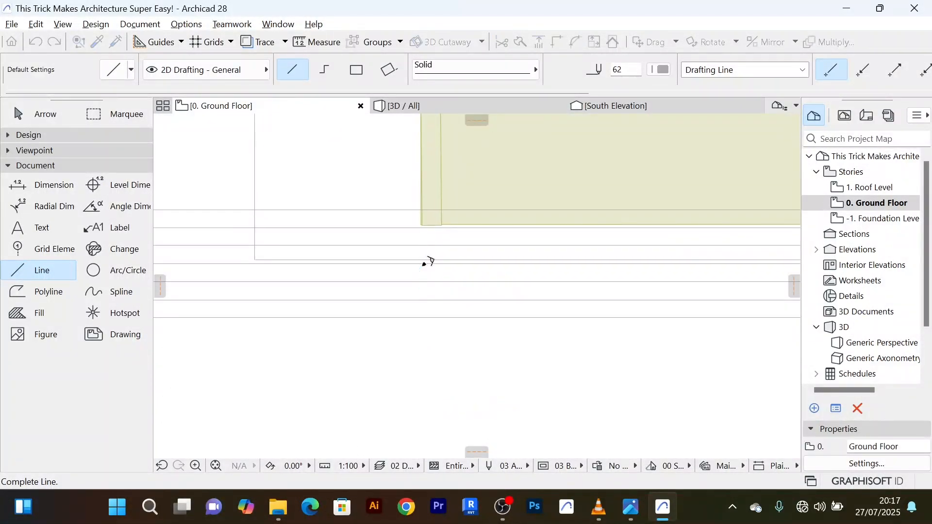
{"action": "scroll", "coordinate": [423, 265], "scroll_direction": "down", "scroll_amount": 4}
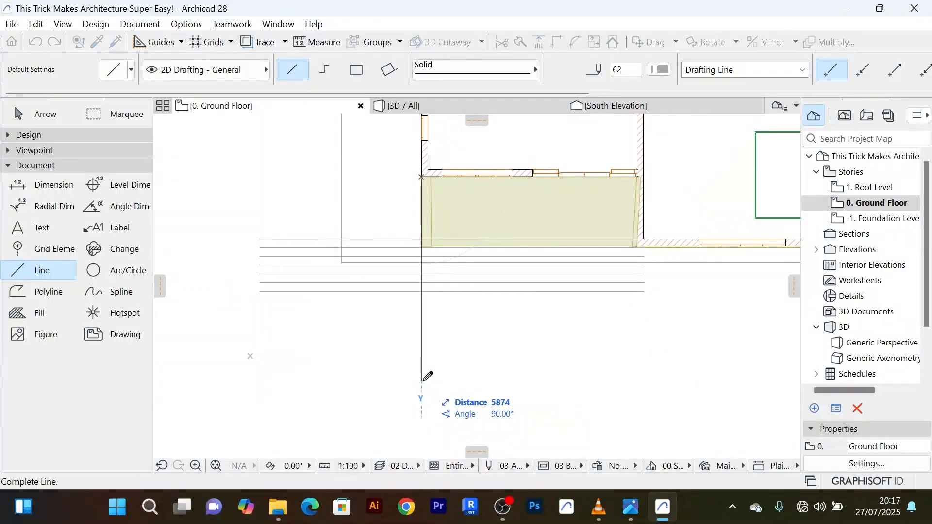
{"action": "left_click", "coordinate": [422, 381]}
{"action": "left_click", "coordinate": [35, 122]}
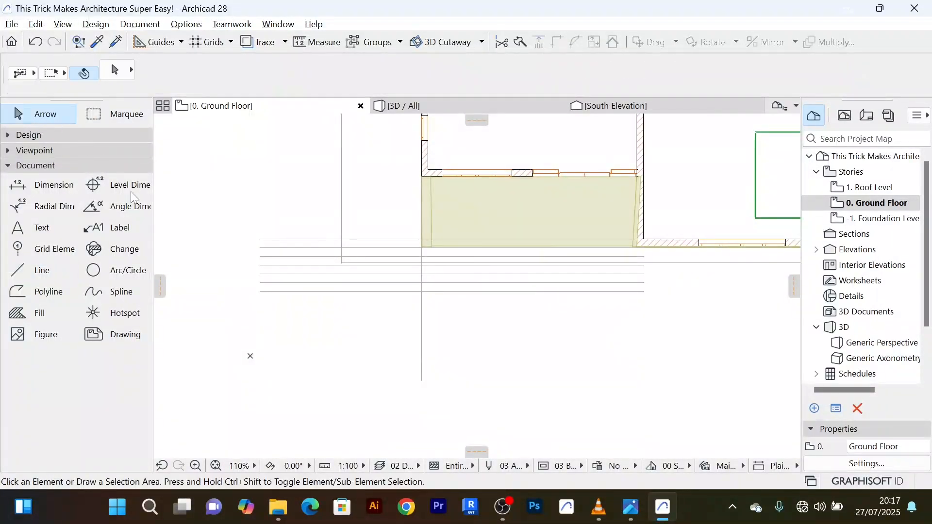
Draw a second vertical line from the right end of the living room's front wall down across all the parallel lines
{"action": "left_click", "coordinate": [37, 276]}
{"action": "scroll", "coordinate": [699, 243], "scroll_direction": "up", "scroll_amount": 2}
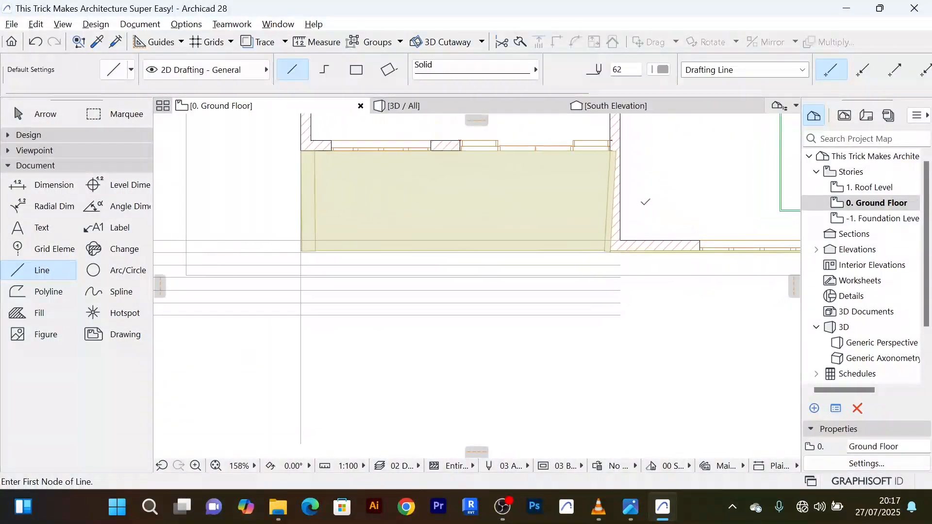
{"action": "scroll", "coordinate": [617, 148], "scroll_direction": "up", "scroll_amount": 2}
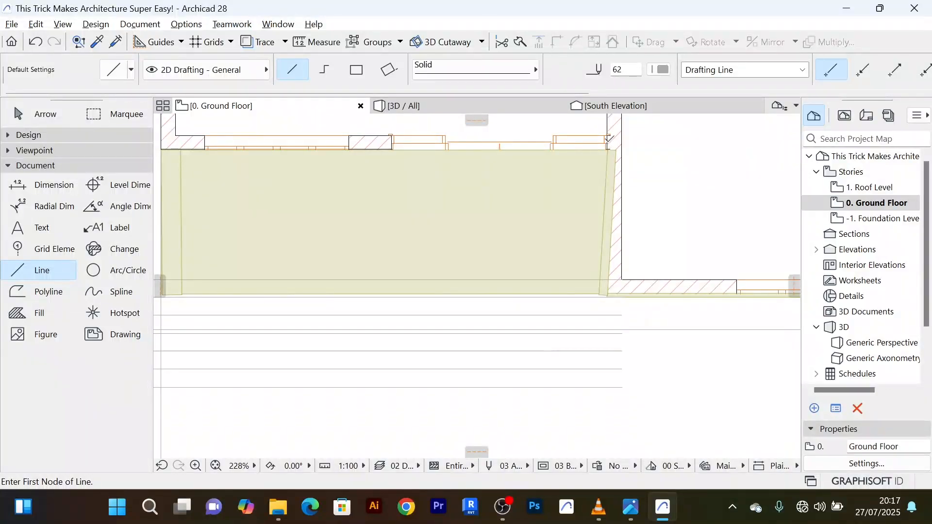
{"action": "left_click", "coordinate": [608, 144]}
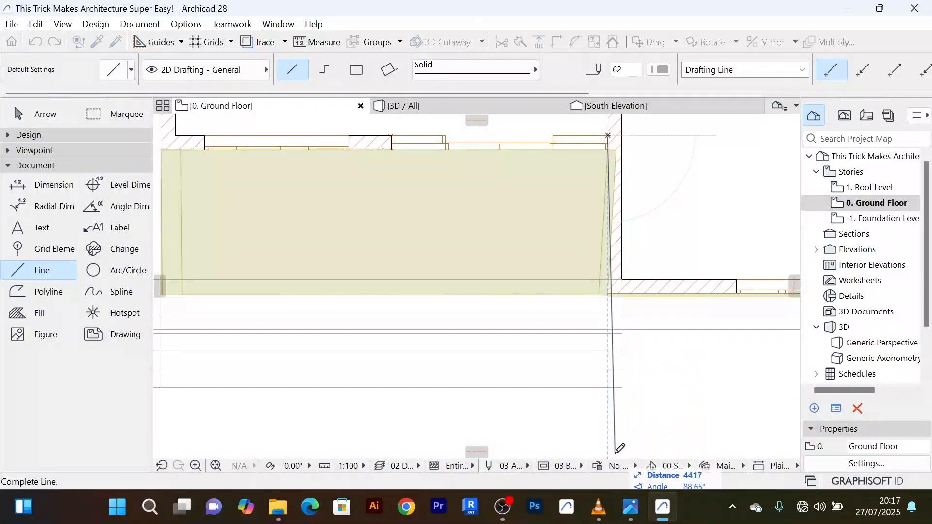
{"action": "left_click", "coordinate": [612, 379]}
{"action": "scroll", "coordinate": [616, 349], "scroll_direction": "down", "scroll_amount": 5}
{"action": "left_click", "coordinate": [39, 115]}
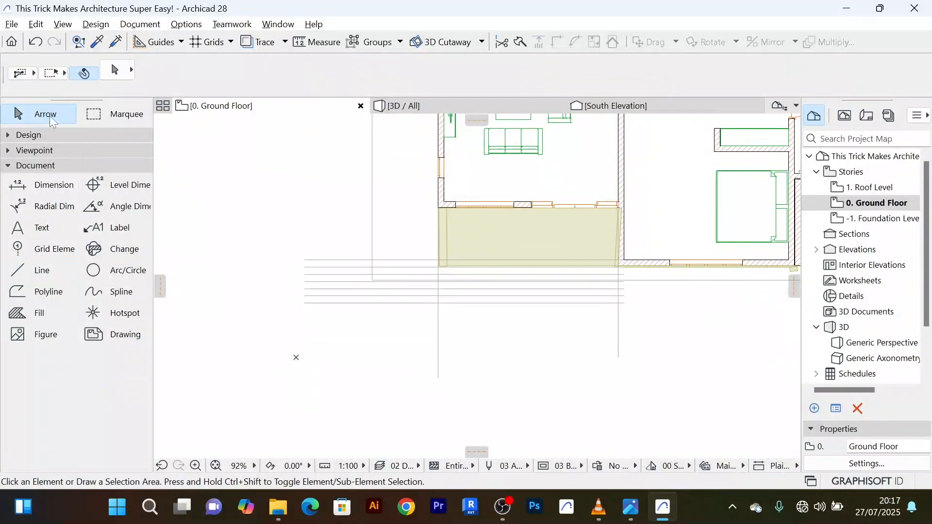
Intersect the first two parallel lines with the vertical lines at both ends of the porch
{"action": "scroll", "coordinate": [473, 272], "scroll_direction": "up", "scroll_amount": 2}
{"action": "scroll", "coordinate": [470, 271], "scroll_direction": "up", "scroll_amount": 2}
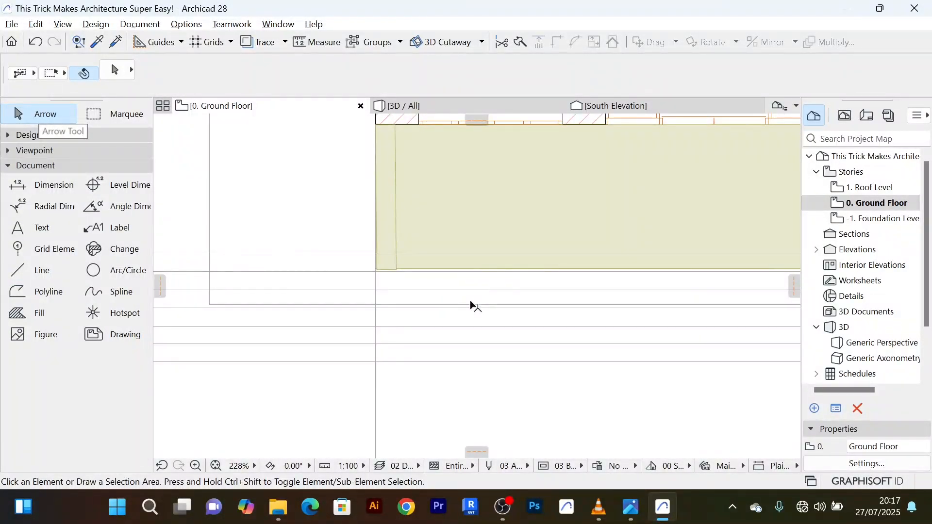
{"action": "scroll", "coordinate": [421, 360], "scroll_direction": "down", "scroll_amount": 1}
{"action": "scroll", "coordinate": [351, 343], "scroll_direction": "down", "scroll_amount": 1}
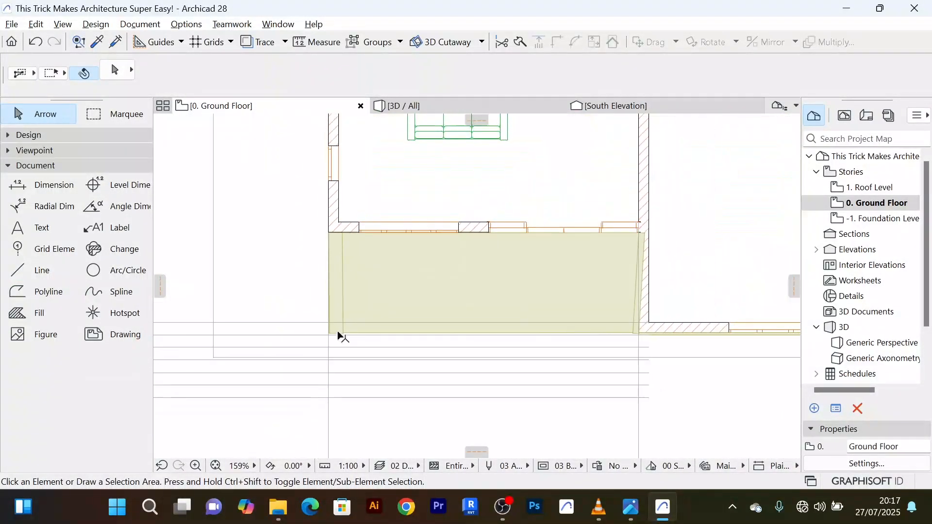
{"action": "scroll", "coordinate": [309, 321], "scroll_direction": "up", "scroll_amount": 3}
{"action": "scroll", "coordinate": [309, 304], "scroll_direction": "down", "scroll_amount": 4}
{"action": "middle_click_drag", "start_coordinate": [434, 407], "coordinate": [448, 344]}
{"action": "scroll", "coordinate": [343, 245], "scroll_direction": "up", "scroll_amount": 5}
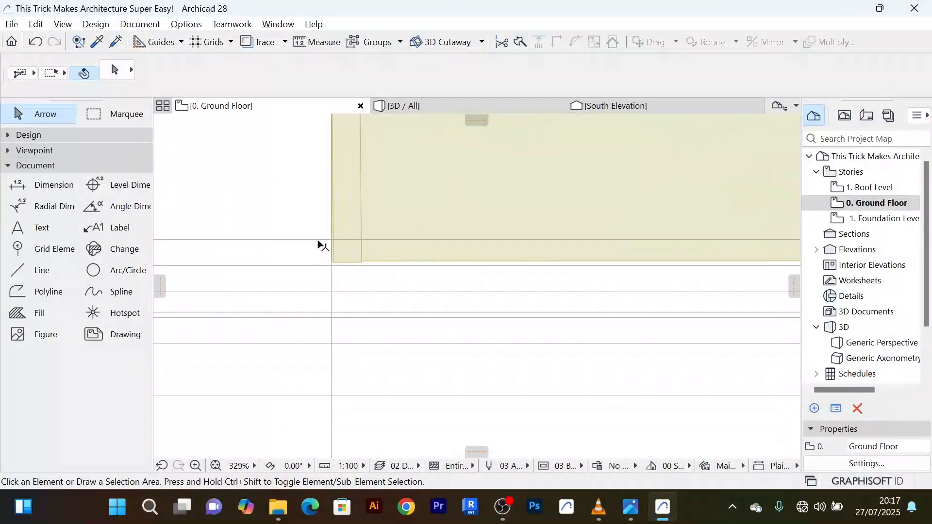
{"action": "left_click", "coordinate": [308, 240]}
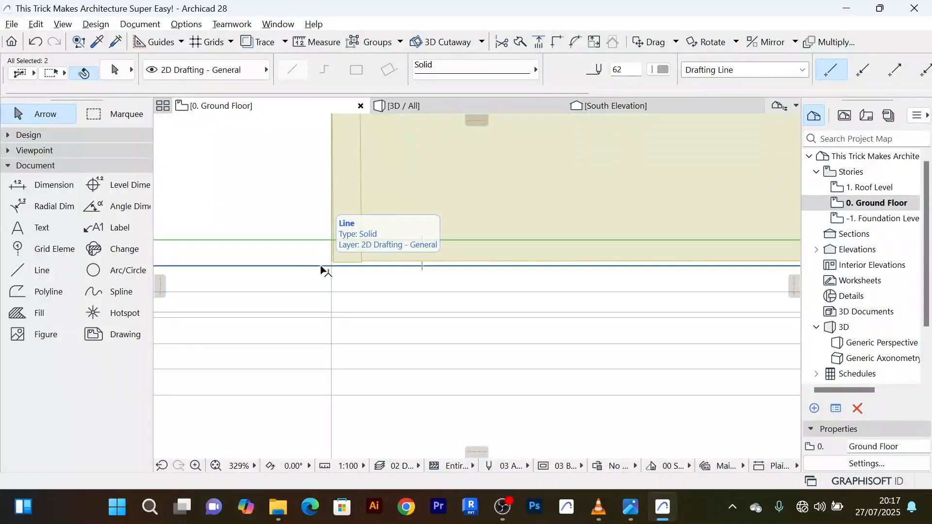
{"action": "left_click", "coordinate": [321, 267], "text": "shift"}
{"action": "left_click", "coordinate": [333, 278], "text": "shift"}
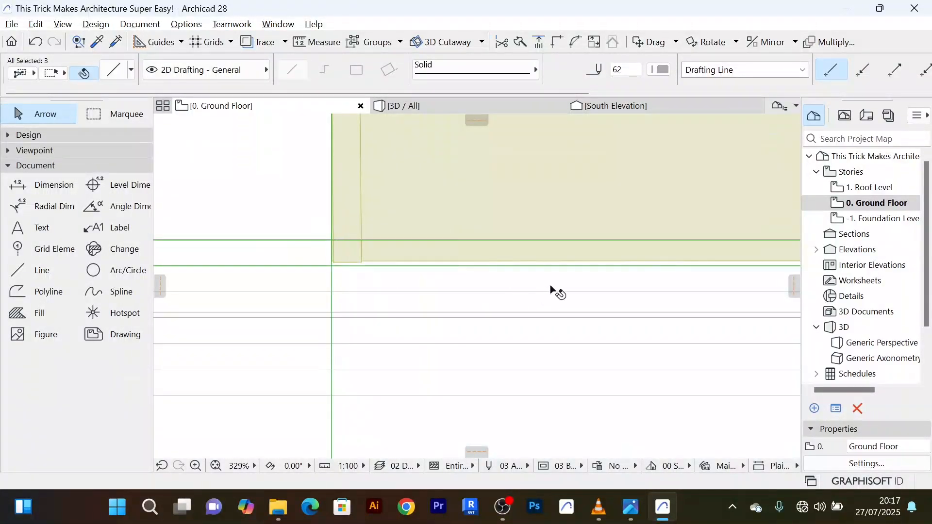
{"action": "scroll", "coordinate": [538, 283], "scroll_direction": "down", "scroll_amount": 3}
{"action": "middle_click_drag", "start_coordinate": [538, 283], "coordinate": [442, 292]}
{"action": "scroll", "coordinate": [732, 273], "scroll_direction": "up", "scroll_amount": 3}
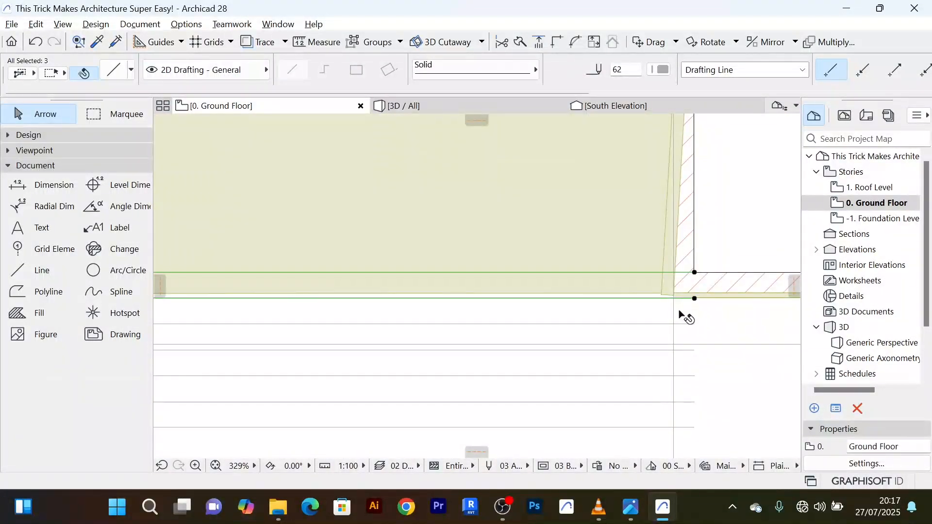
{"action": "left_click", "coordinate": [675, 318], "text": "shift"}
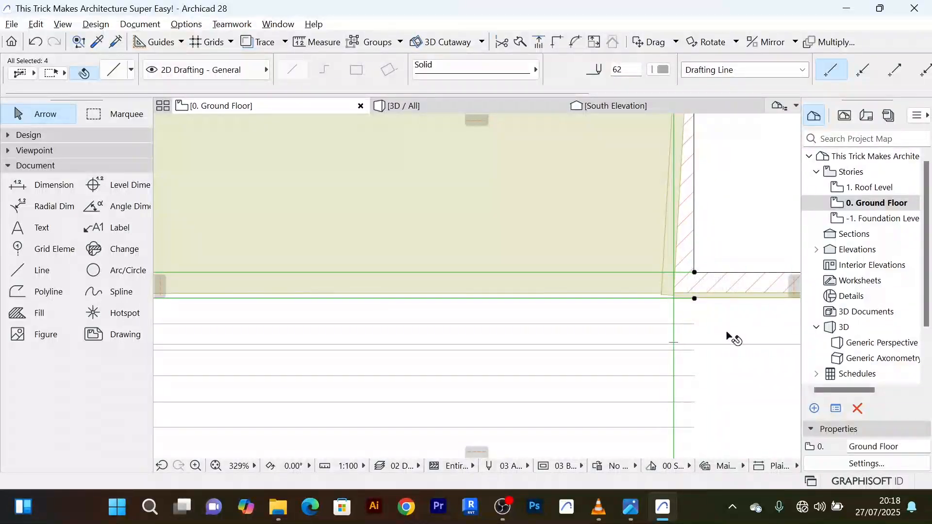
{"action": "scroll", "coordinate": [728, 333], "scroll_direction": "down", "scroll_amount": 5}
{"action": "middle_click_drag", "start_coordinate": [751, 366], "coordinate": [690, 306]}
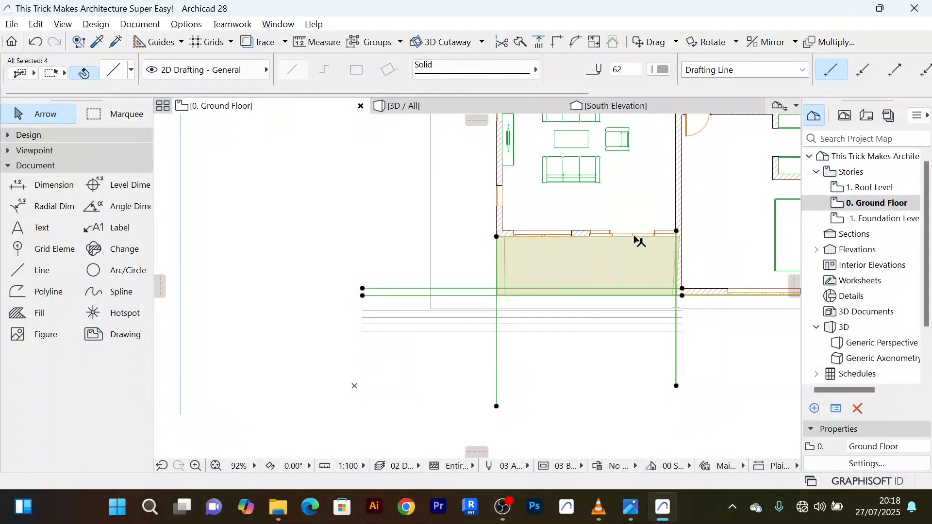
{"action": "scroll", "coordinate": [588, 316], "scroll_direction": "up", "scroll_amount": 3}
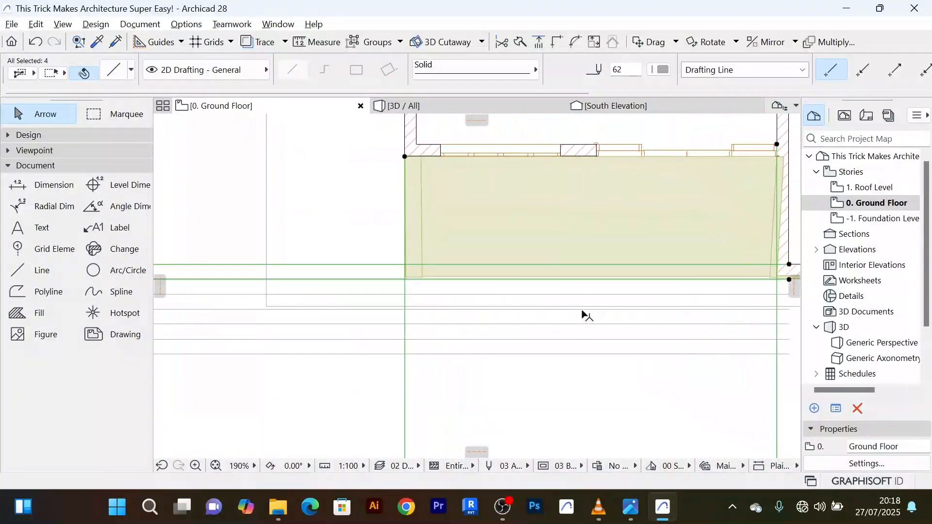
{"action": "left_click", "coordinate": [557, 42]}
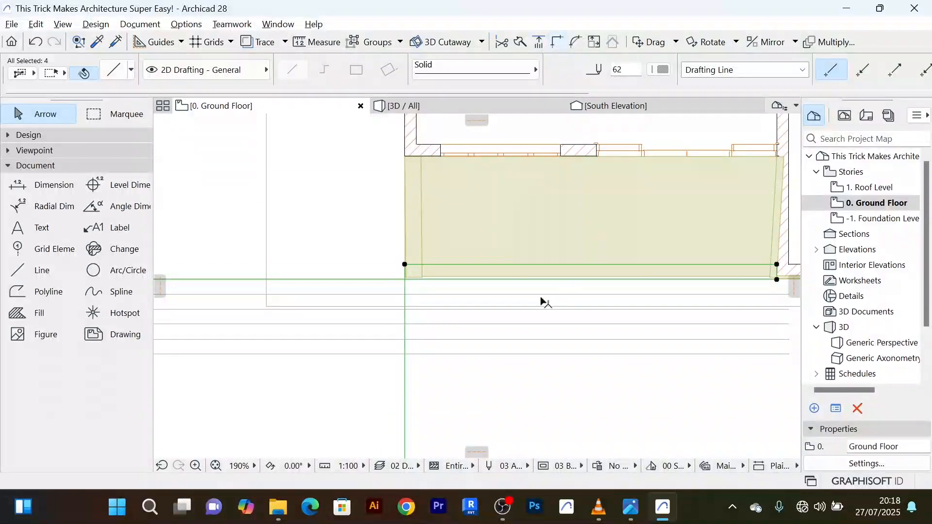
Try to intersect the porch's left vertical line with the second parallel line, and undo it
{"action": "scroll", "coordinate": [428, 289], "scroll_direction": "up", "scroll_amount": 2}
{"action": "left_click", "coordinate": [358, 257]}
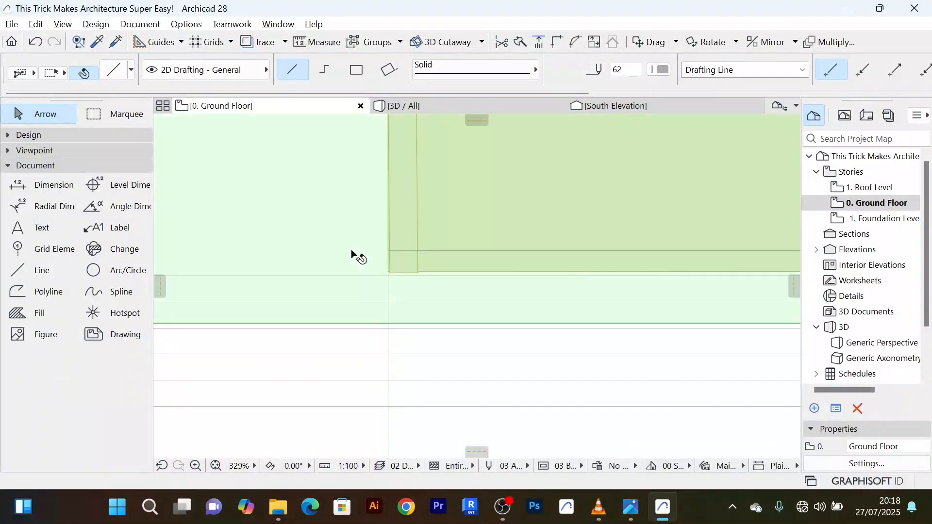
{"action": "scroll", "coordinate": [431, 350], "scroll_direction": "down", "scroll_amount": 3}
{"action": "middle_click_drag", "start_coordinate": [437, 327], "coordinate": [416, 238]}
{"action": "left_click", "coordinate": [466, 349]}
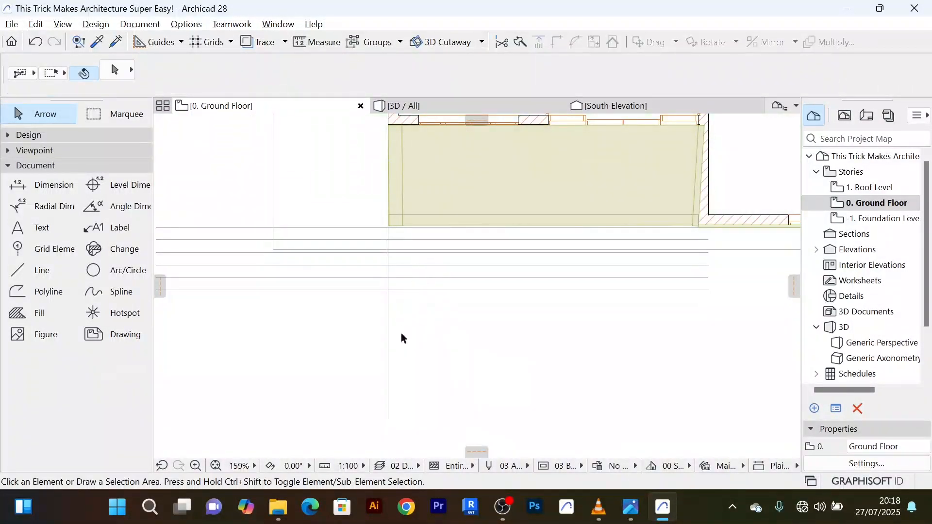
{"action": "left_click", "coordinate": [389, 336]}
{"action": "scroll", "coordinate": [418, 235], "scroll_direction": "up", "scroll_amount": 4}
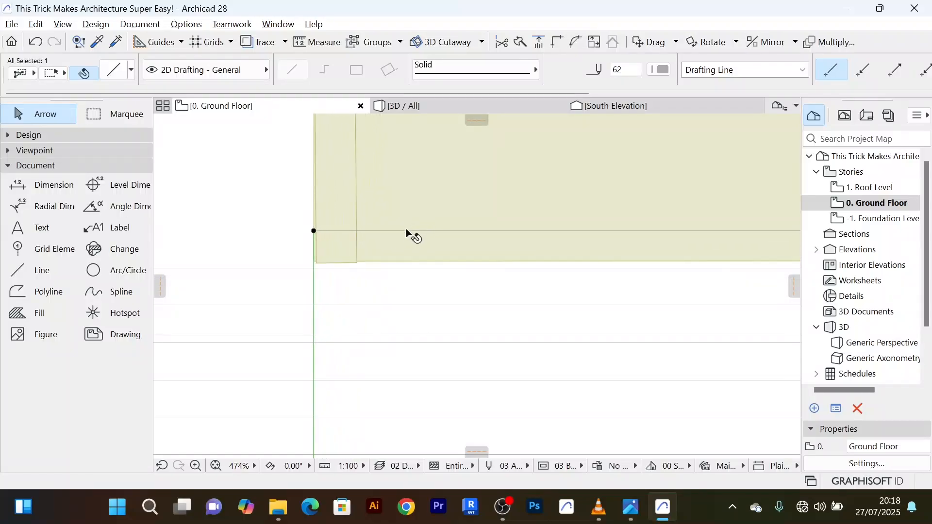
{"action": "left_click", "coordinate": [376, 273], "text": "shift"}
{"action": "left_click", "coordinate": [559, 41]}
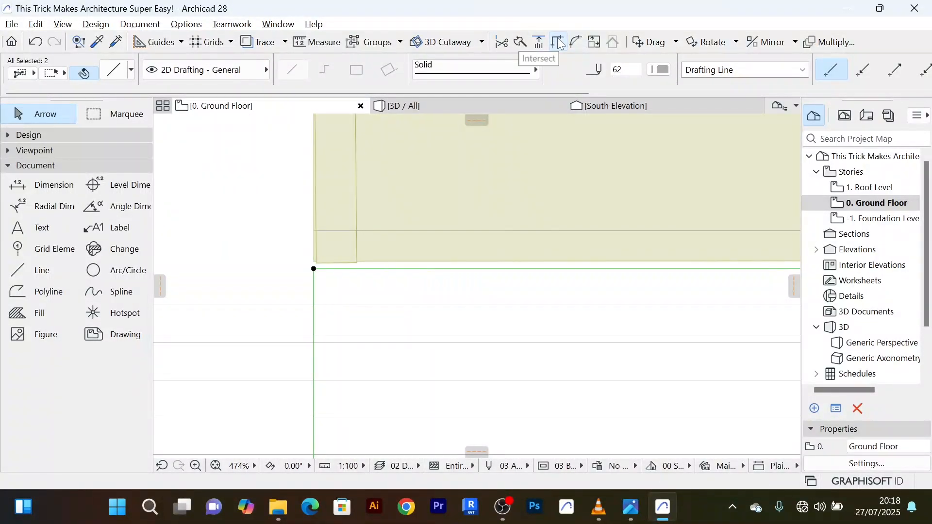
{"action": "key", "text": "ctrl+z"}
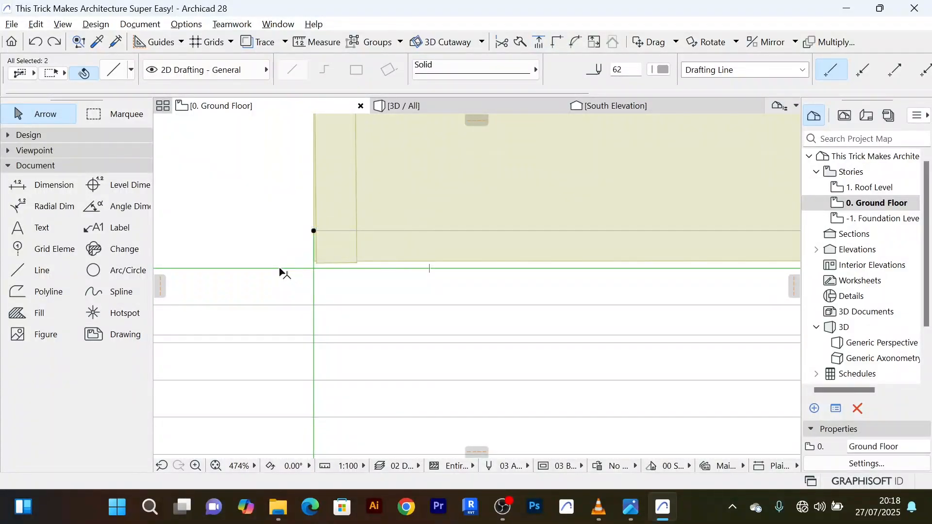
Trim the second parallel line's left overhang and the left vertical line's part below it, and select all four sides of the resulting rectangle
{"action": "left_click", "coordinate": [280, 269], "text": "ctrl"}
{"action": "left_click", "coordinate": [314, 286], "text": "ctrl"}
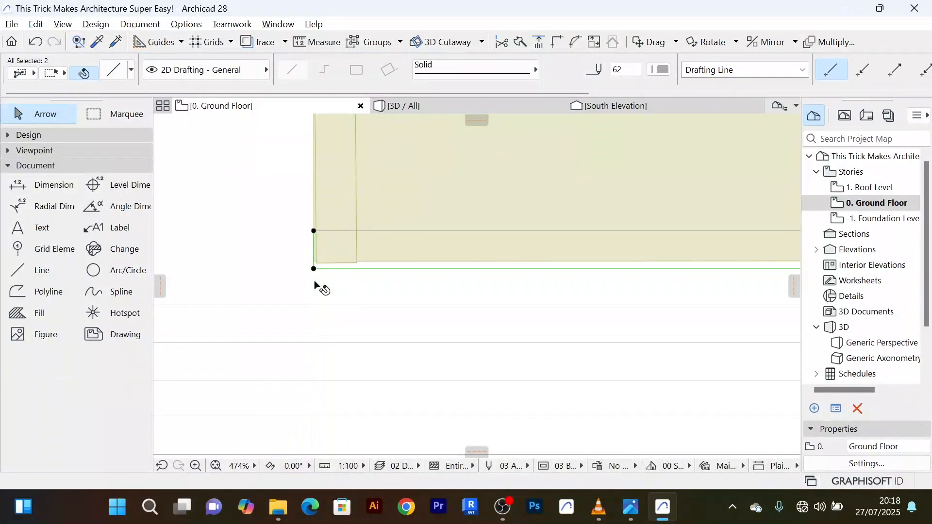
{"action": "left_click", "coordinate": [418, 232], "text": "shift"}
{"action": "scroll", "coordinate": [499, 275], "scroll_direction": "down", "scroll_amount": 3}
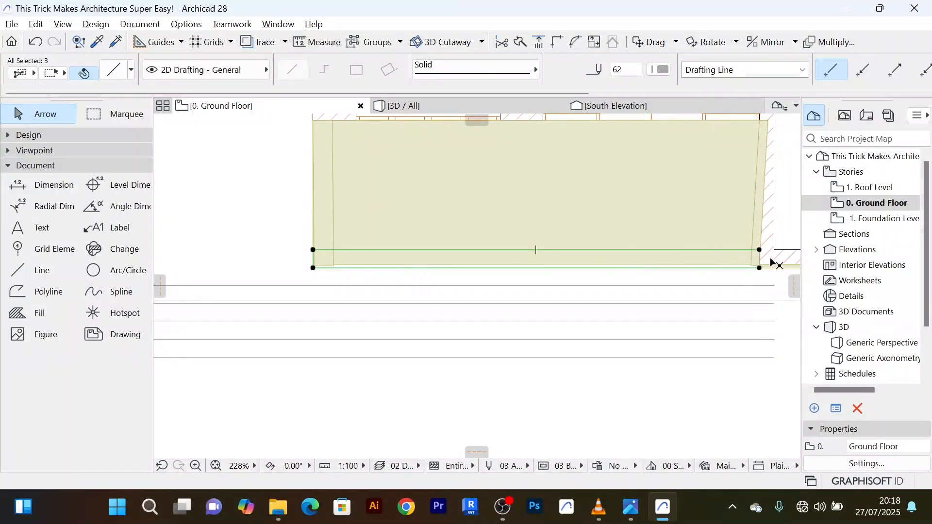
{"action": "scroll", "coordinate": [773, 263], "scroll_direction": "up", "scroll_amount": 4}
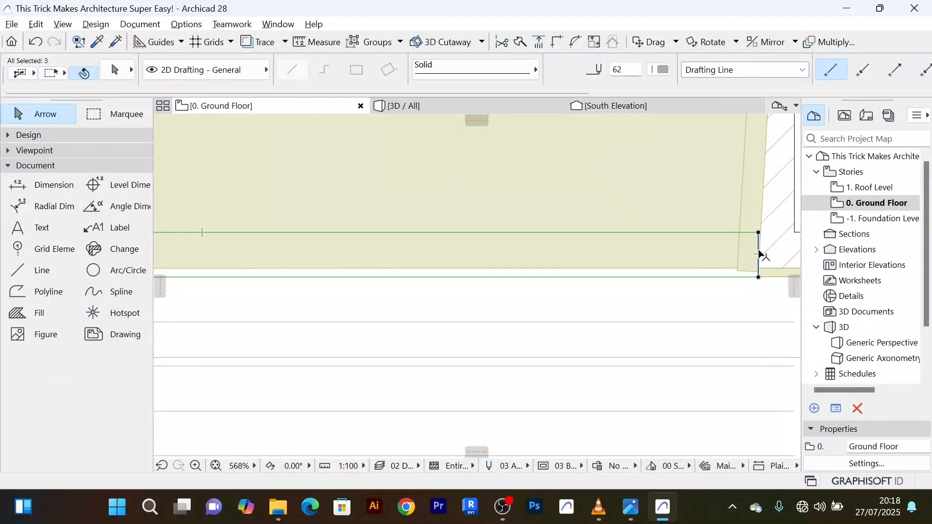
{"action": "left_click", "coordinate": [759, 254], "text": "shift"}
{"action": "scroll", "coordinate": [666, 292], "scroll_direction": "down", "scroll_amount": 4}
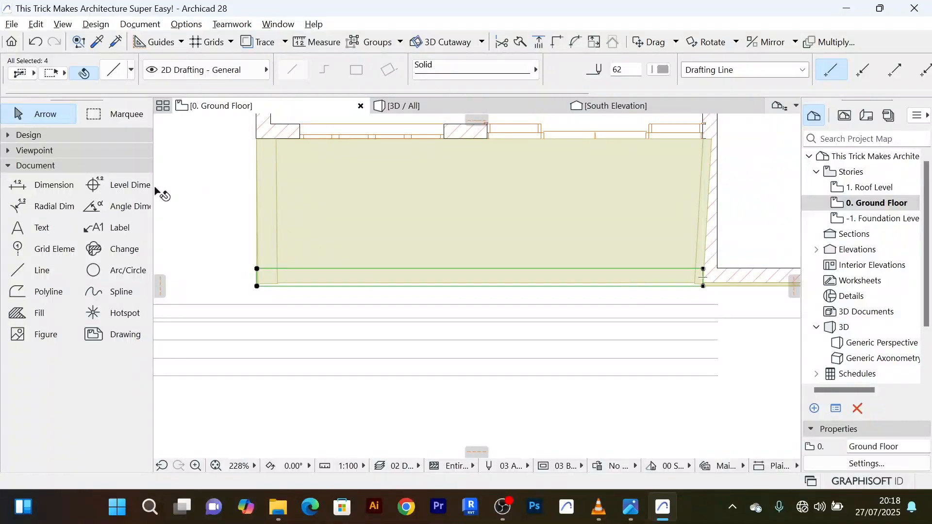
Create a slab from the closed rectangle of four lines along the porch's front edge
{"action": "left_click", "coordinate": [9, 167]}
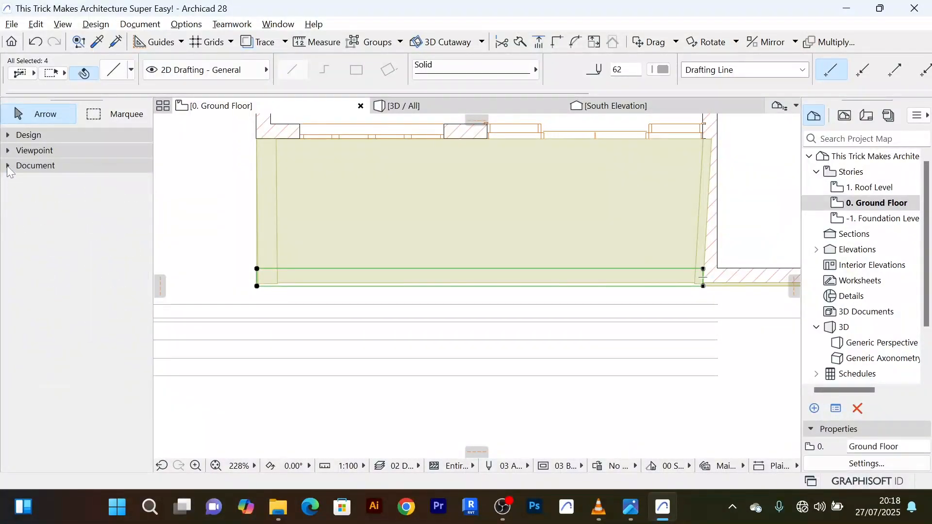
{"action": "left_click", "coordinate": [9, 135]}
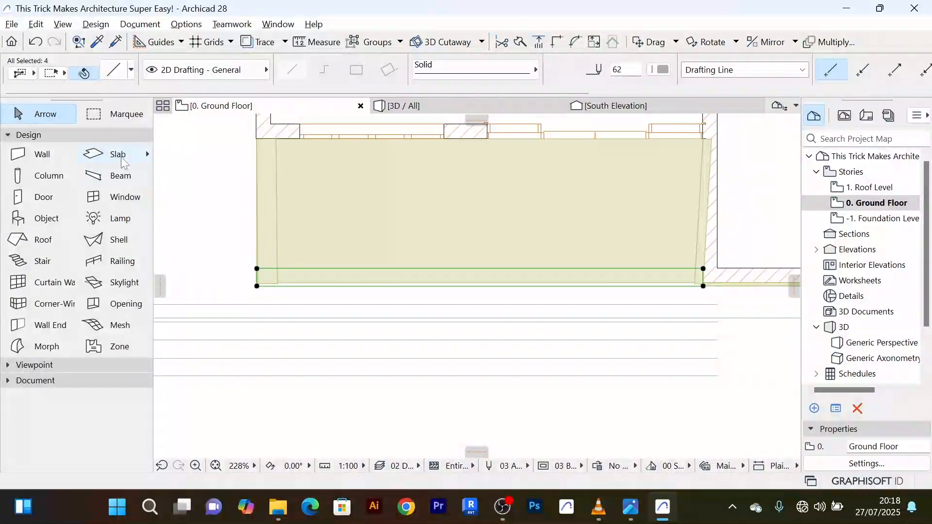
{"action": "left_click", "coordinate": [121, 160]}
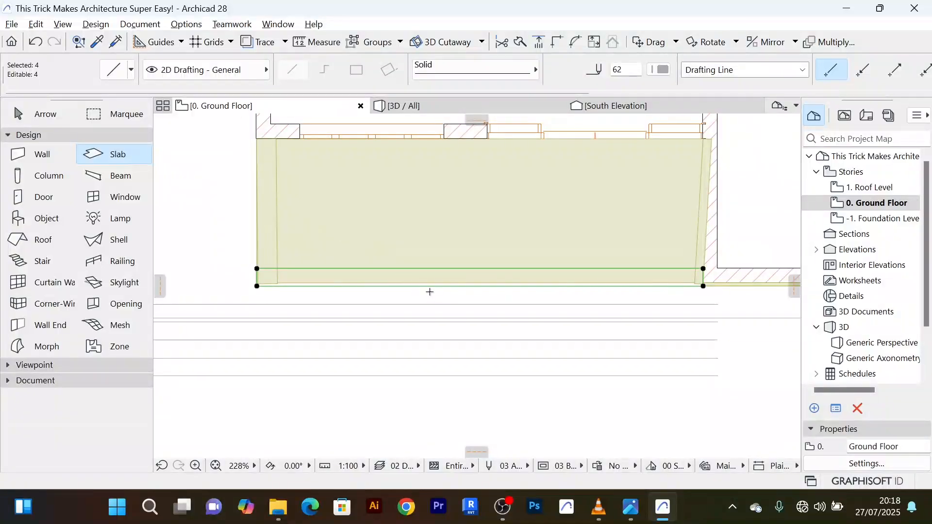
{"action": "scroll", "coordinate": [420, 278], "scroll_direction": "up", "scroll_amount": 2}
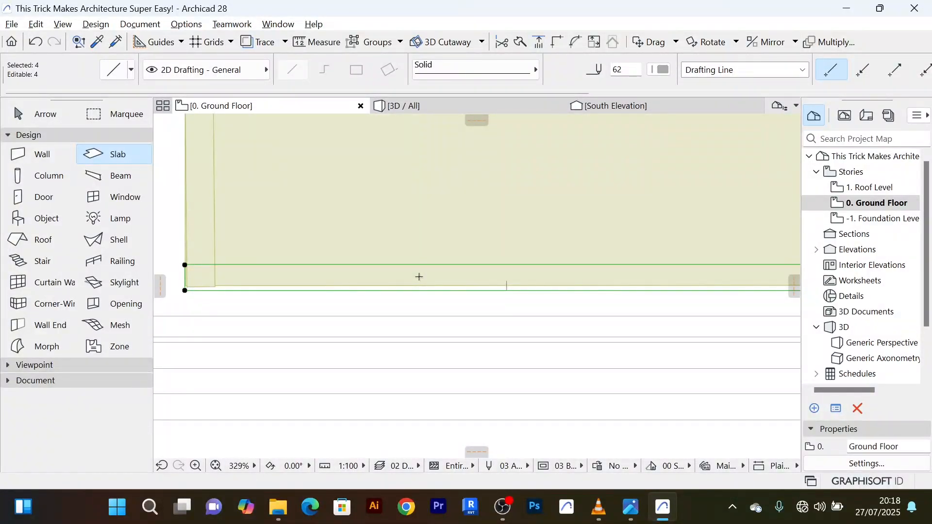
{"action": "key", "text": "space"}
{"action": "left_click", "coordinate": [43, 120]}
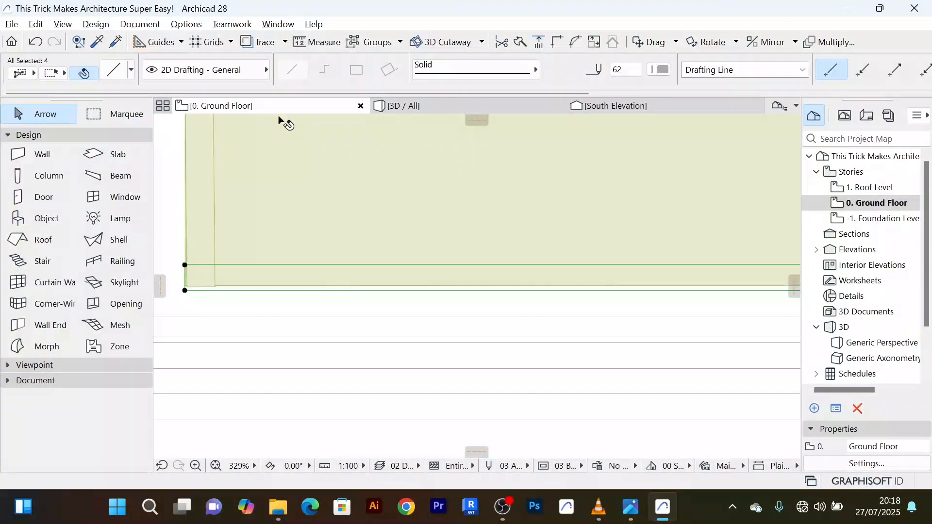
In the 3D view, set the elevation to Project Zero of the new slab along the porch's front edge to 0
{"action": "left_click", "coordinate": [401, 107]}
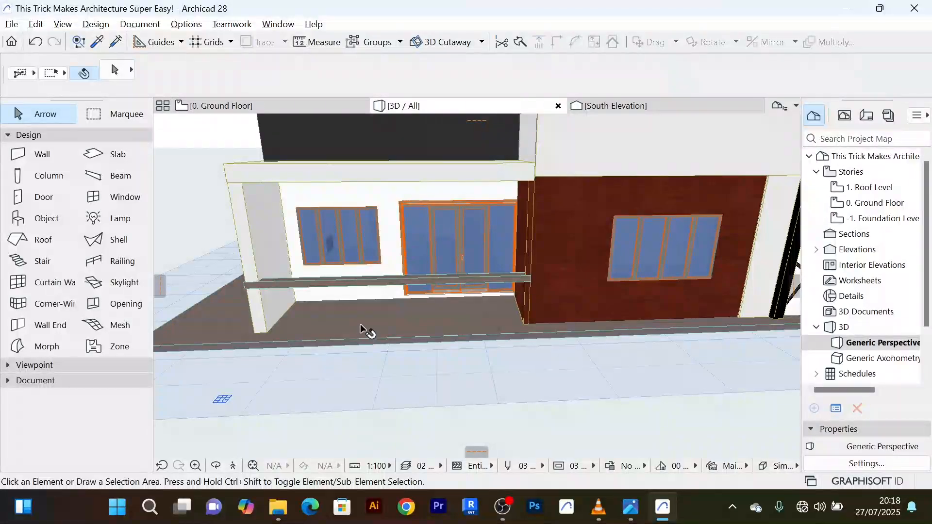
{"action": "middle_click_drag", "start_coordinate": [366, 333], "coordinate": [487, 349], "text": "shift"}
{"action": "left_click", "coordinate": [478, 323]}
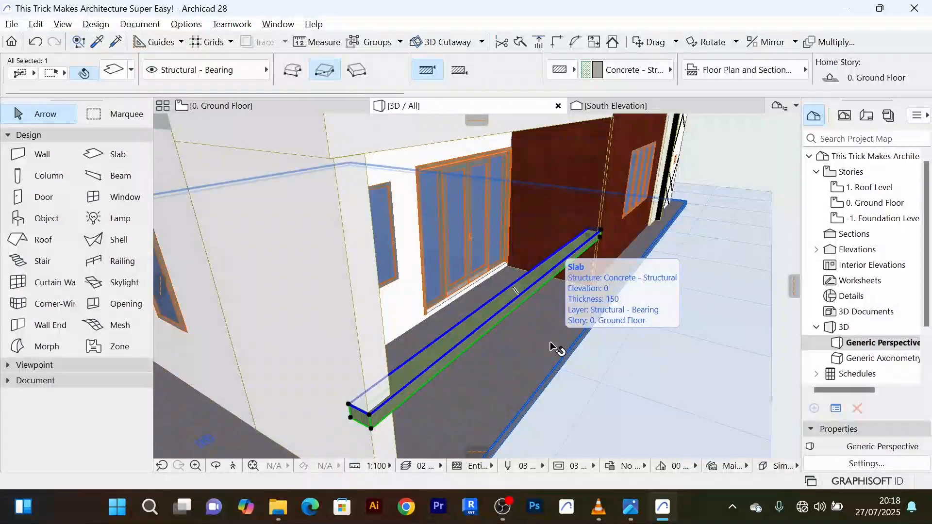
{"action": "key", "text": "ctrl+t"}
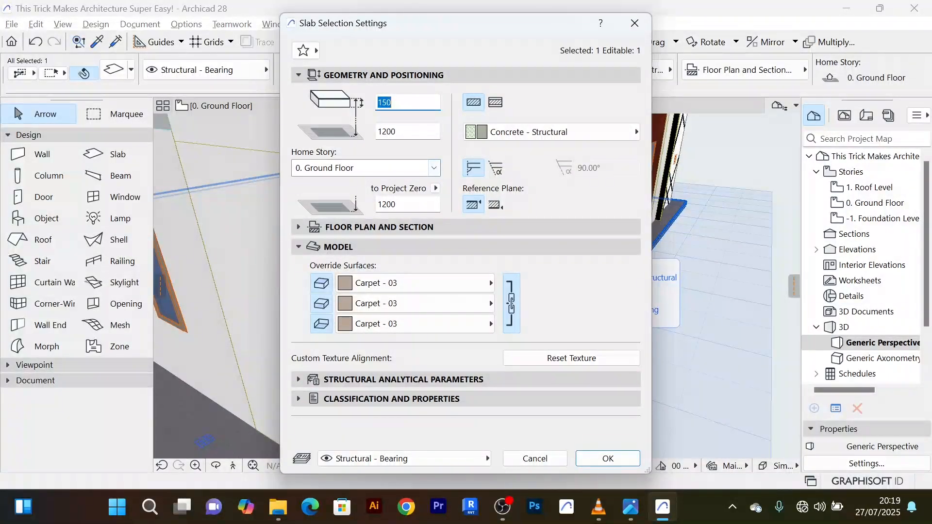
{"action": "left_click", "coordinate": [388, 204]}
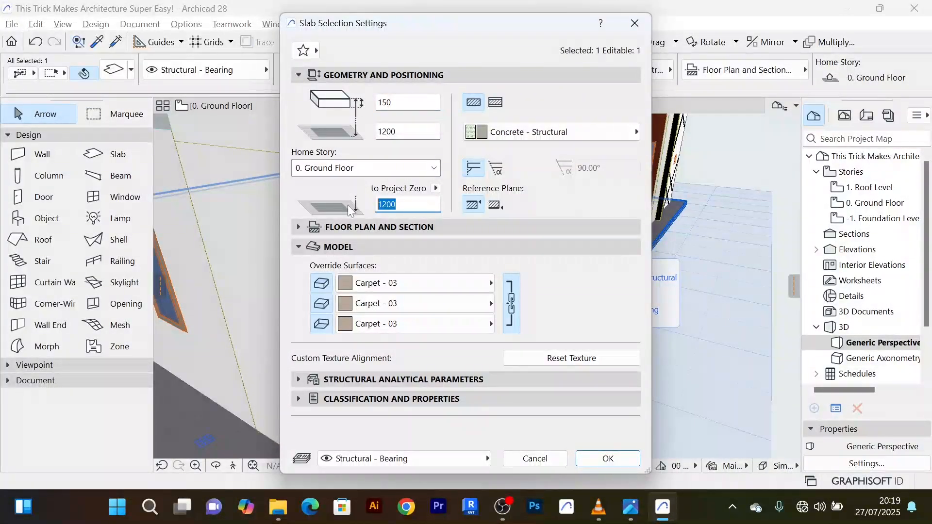
{"action": "type", "text": "0"}
{"action": "key", "text": "Return"}
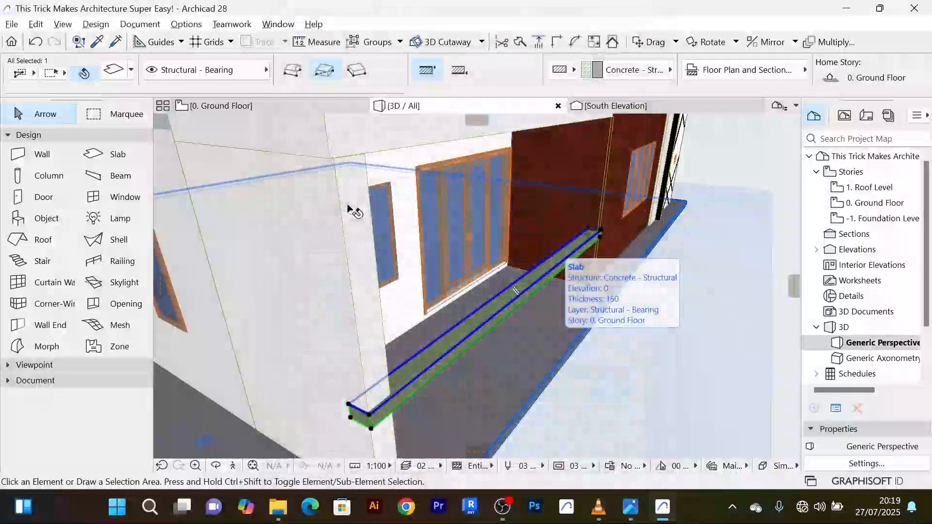
{"action": "middle_click_drag", "start_coordinate": [558, 318], "coordinate": [459, 350], "text": "shift"}
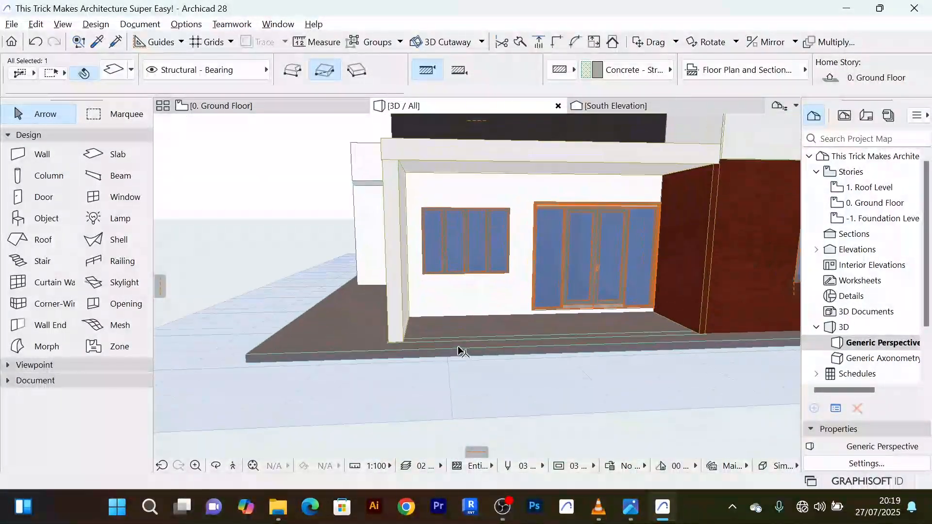
{"action": "scroll", "coordinate": [453, 340], "scroll_direction": "up", "scroll_amount": 5}
{"action": "scroll", "coordinate": [447, 333], "scroll_direction": "up", "scroll_amount": 3}
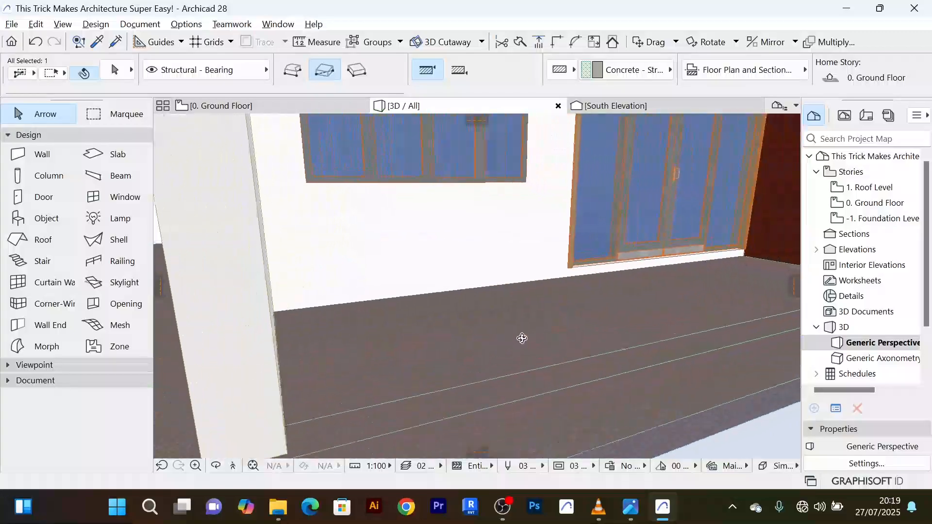
Move the step slab in 3D from its inner corner out to the porch floor's front edge, so it projects beyond the floor slab
{"action": "middle_click_drag", "start_coordinate": [522, 339], "coordinate": [623, 272], "text": "shift"}
{"action": "left_click", "coordinate": [610, 257]}
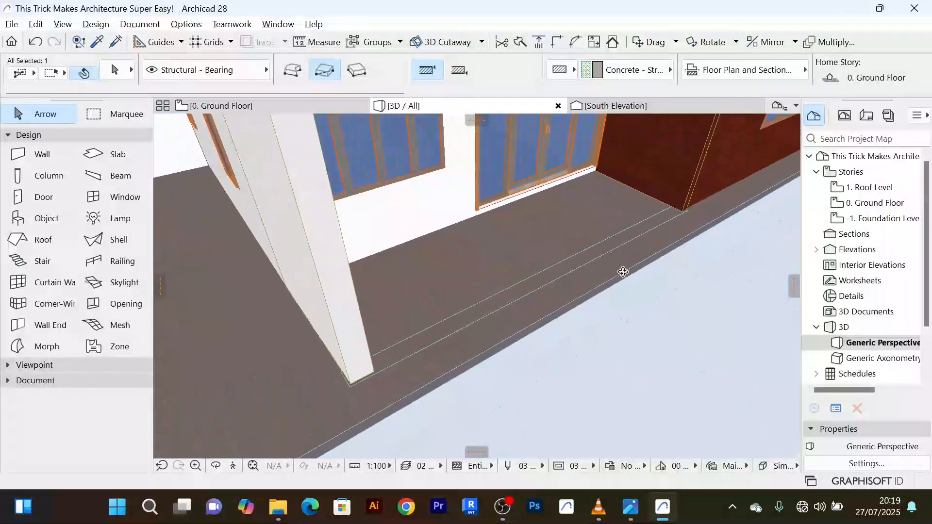
{"action": "middle_click_drag", "start_coordinate": [528, 291], "coordinate": [657, 256], "text": "shift"}
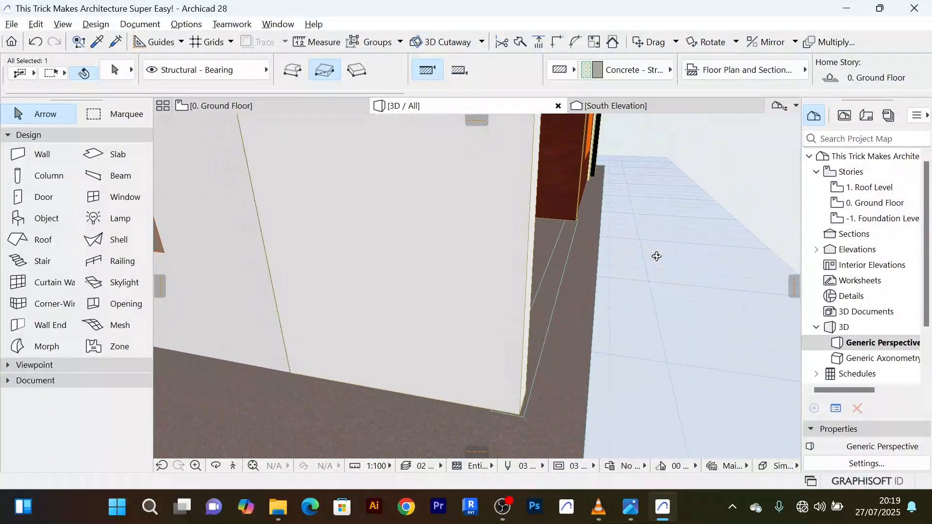
{"action": "left_click", "coordinate": [554, 361]}
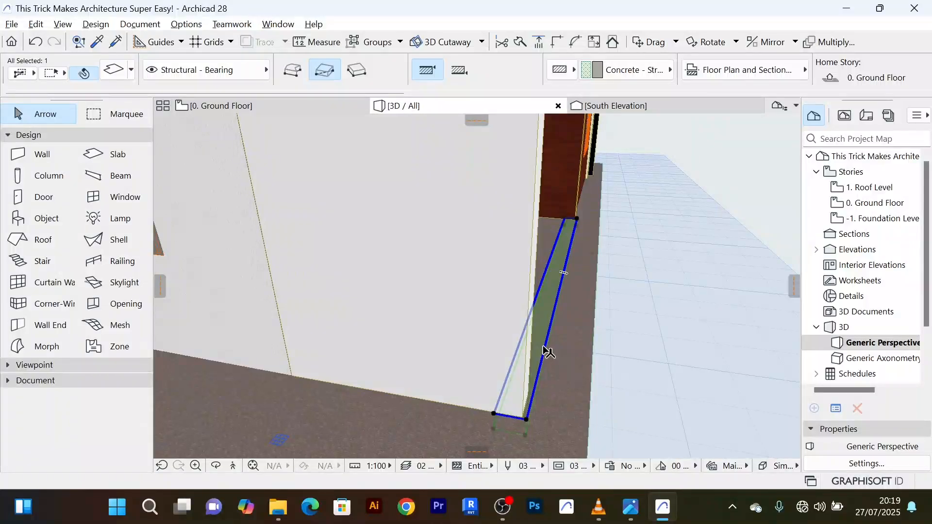
{"action": "key", "text": "ctrl+d"}
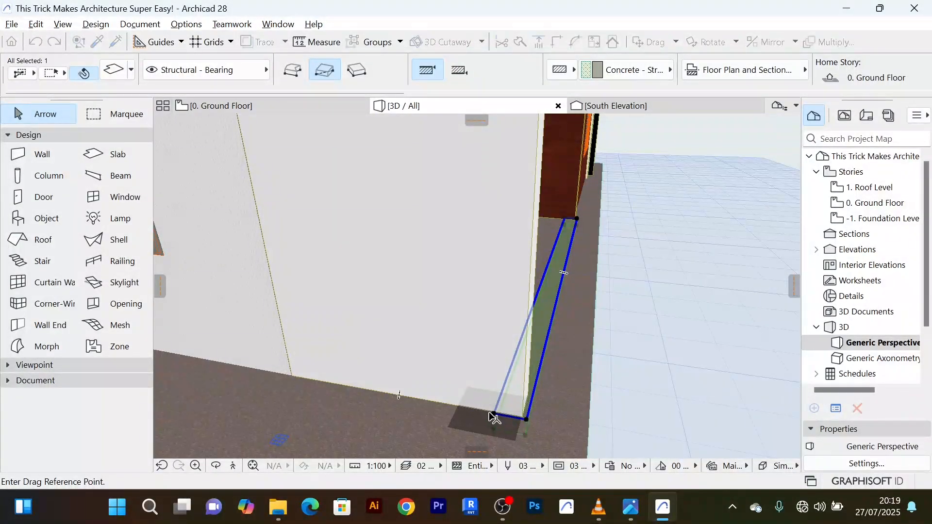
{"action": "left_click", "coordinate": [494, 416]}
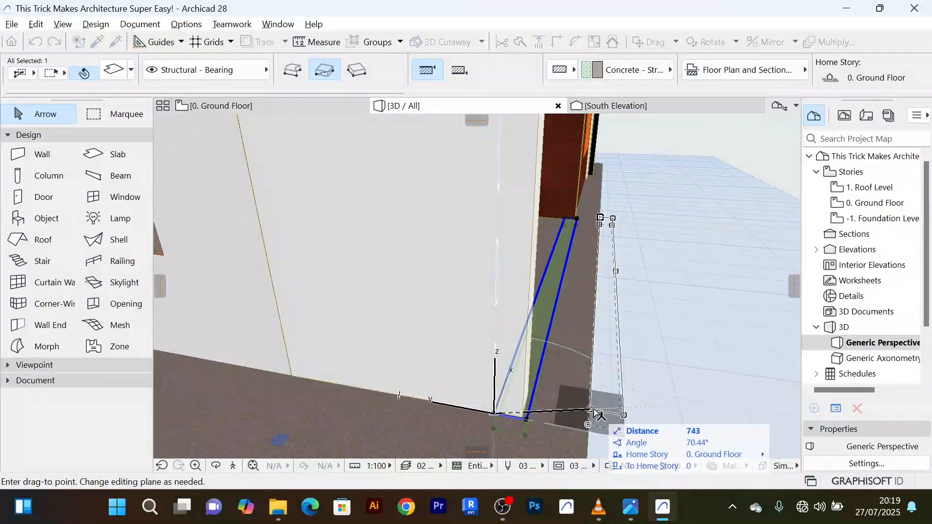
{"action": "left_click", "coordinate": [595, 412]}
{"action": "scroll", "coordinate": [685, 386], "scroll_direction": "down", "scroll_amount": 2}
{"action": "middle_click_drag", "start_coordinate": [685, 386], "coordinate": [387, 411], "text": "shift"}
{"action": "scroll", "coordinate": [503, 286], "scroll_direction": "up", "scroll_amount": 3}
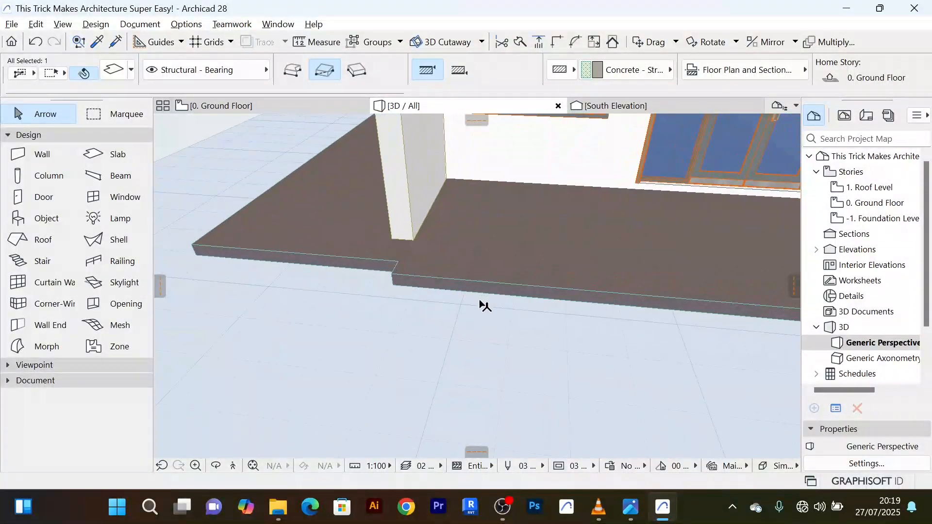
{"action": "middle_click_drag", "start_coordinate": [484, 306], "coordinate": [629, 297], "text": "shift"}
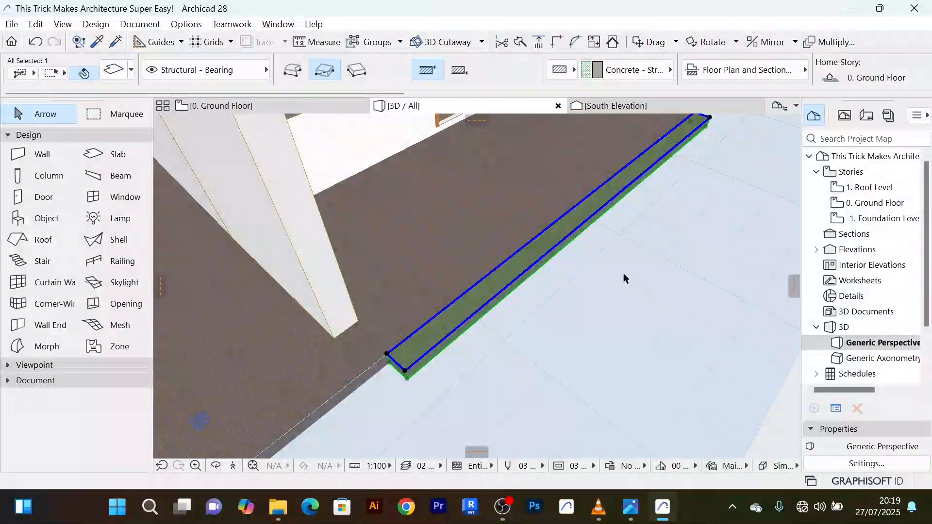
On the Ground Floor plan, delete the five leftover parallel guide lines in front of the porch
{"action": "left_click", "coordinate": [209, 107]}
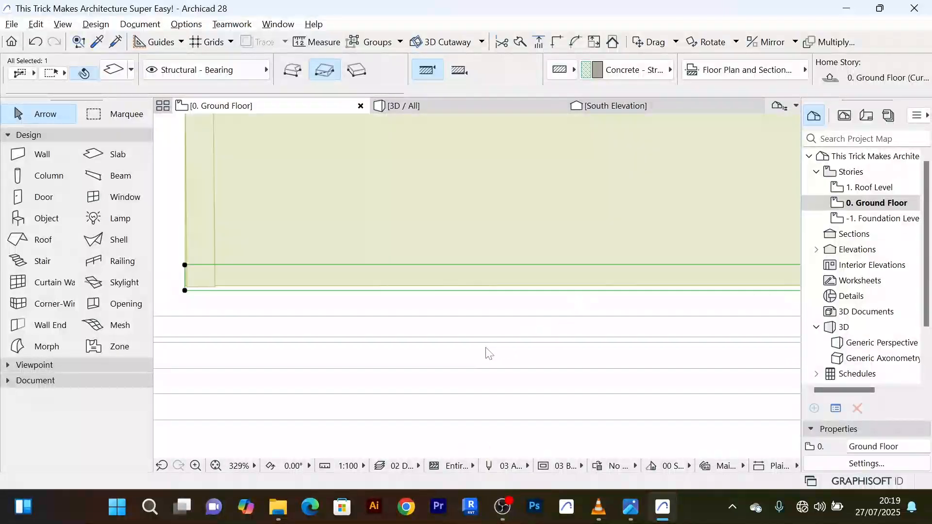
{"action": "middle_click_drag", "start_coordinate": [475, 346], "coordinate": [537, 277]}
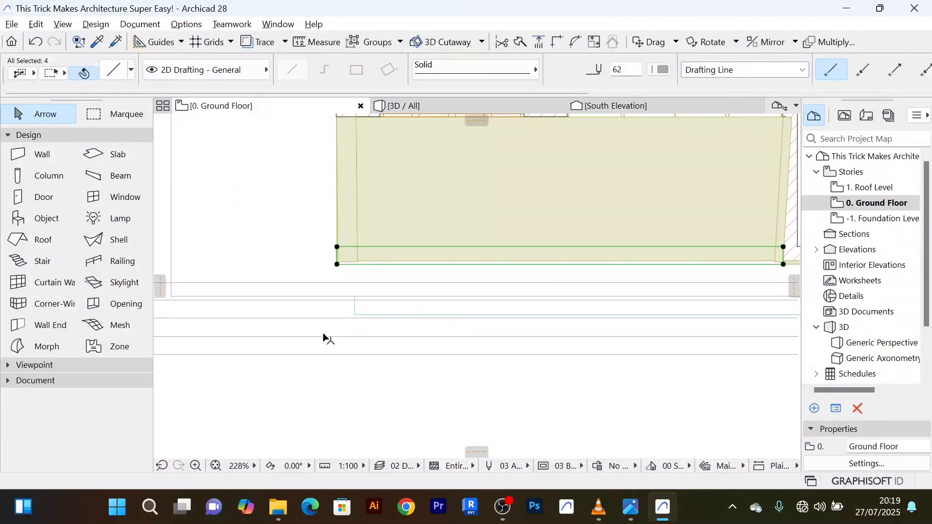
{"action": "scroll", "coordinate": [325, 339], "scroll_direction": "down", "scroll_amount": 4}
{"action": "left_click", "coordinate": [272, 248]}
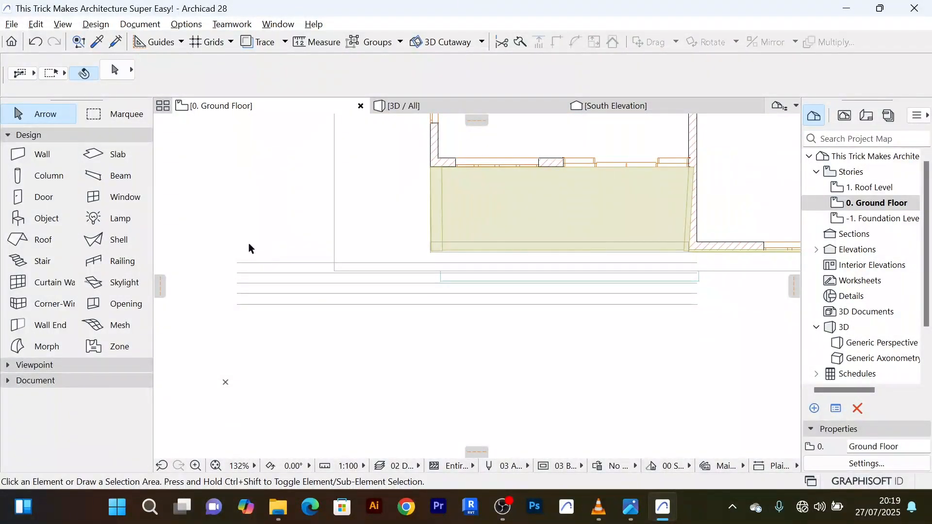
{"action": "left_click_drag", "start_coordinate": [248, 245], "coordinate": [310, 357]}
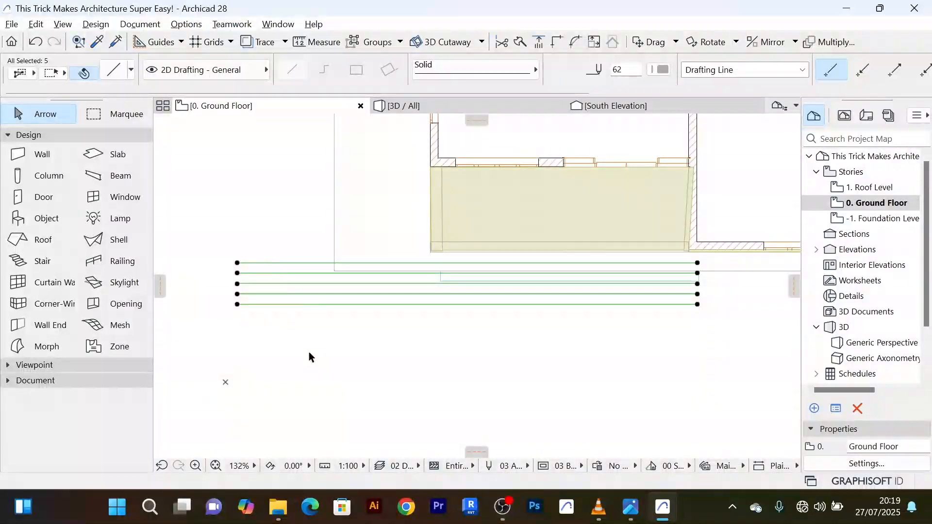
{"action": "key", "text": "Delete"}
Copy the step slab once, straight outward from the porch, leaving a gap to the original
{"action": "scroll", "coordinate": [517, 287], "scroll_direction": "up", "scroll_amount": 4}
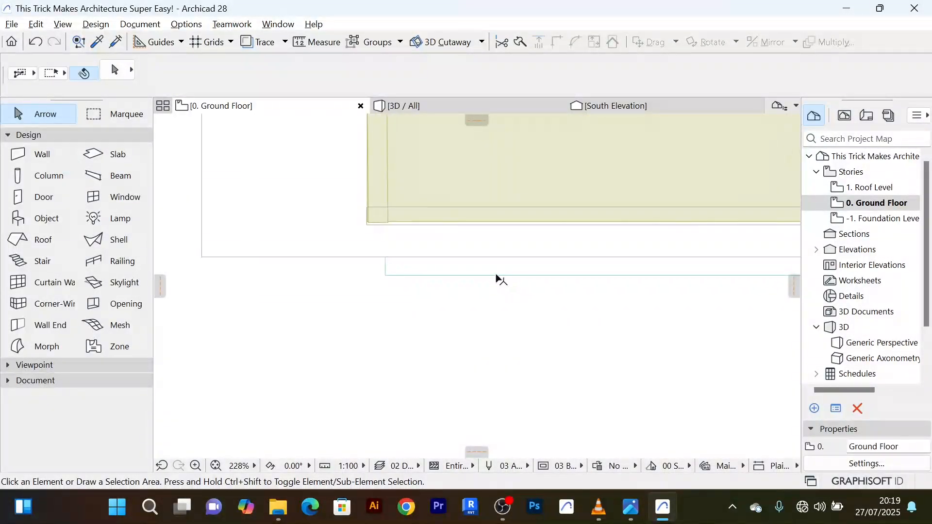
{"action": "left_click", "coordinate": [496, 276]}
{"action": "scroll", "coordinate": [486, 321], "scroll_direction": "down", "scroll_amount": 4}
{"action": "middle_click_drag", "start_coordinate": [483, 323], "coordinate": [425, 339]}
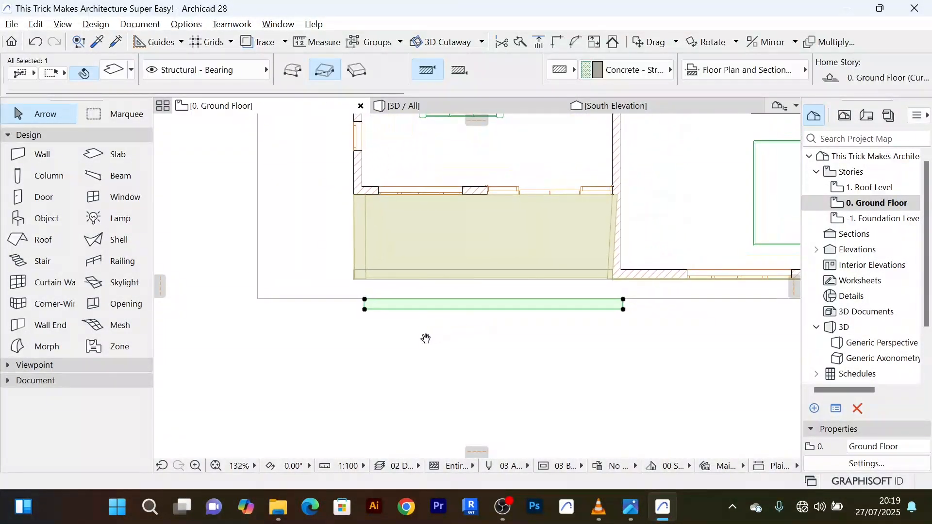
{"action": "key", "text": "ctrl+shift+d"}
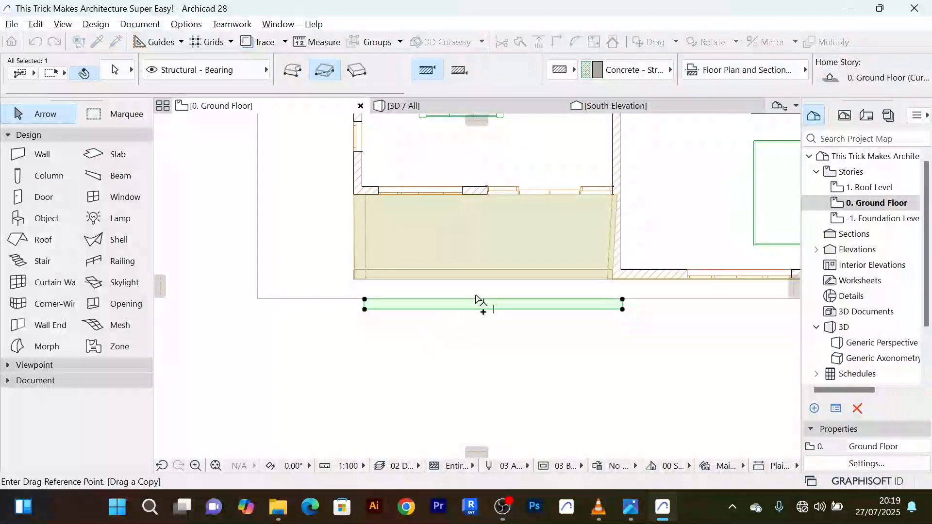
{"action": "left_click", "coordinate": [481, 309]}
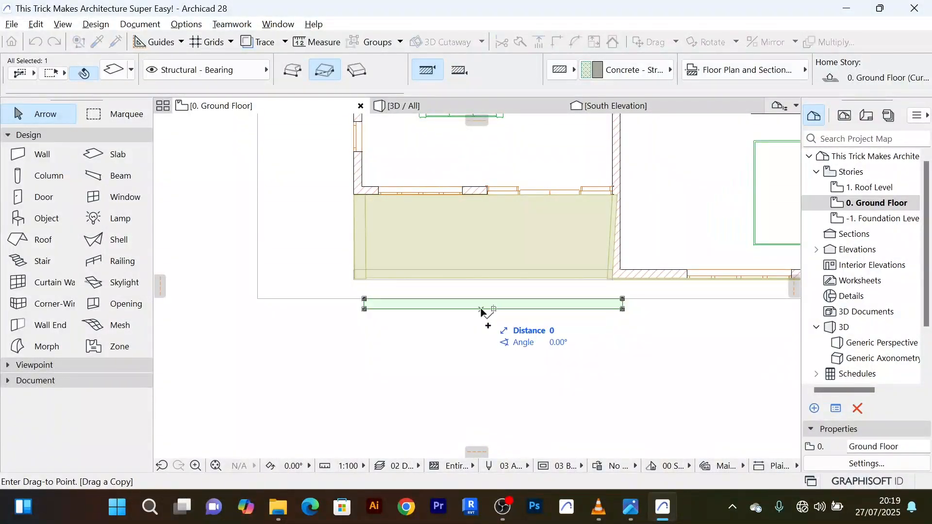
{"action": "left_click", "coordinate": [484, 340]}
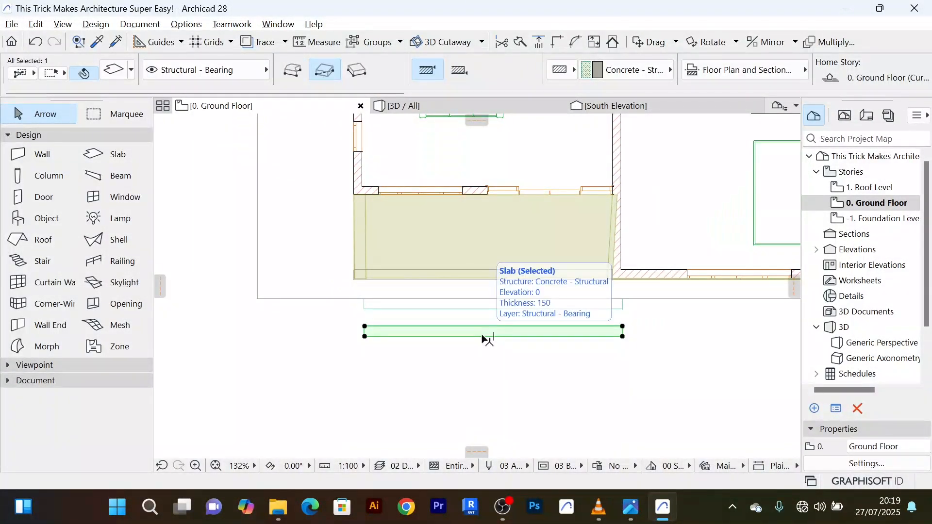
Make two more copies of the step slab straight outward, offset about 646 mm and about 611 mm
{"action": "key", "text": "ctrl+shift+d"}
{"action": "left_click", "coordinate": [484, 337]}
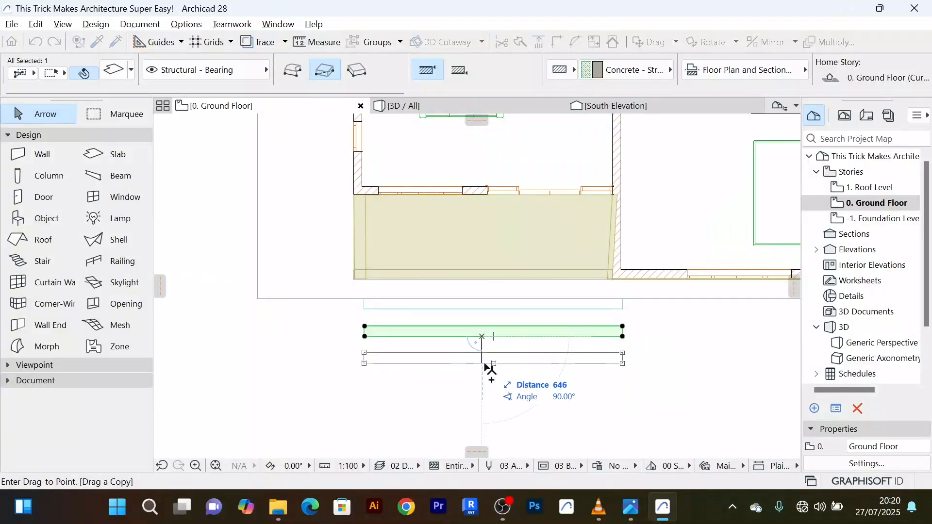
{"action": "left_click", "coordinate": [485, 363]}
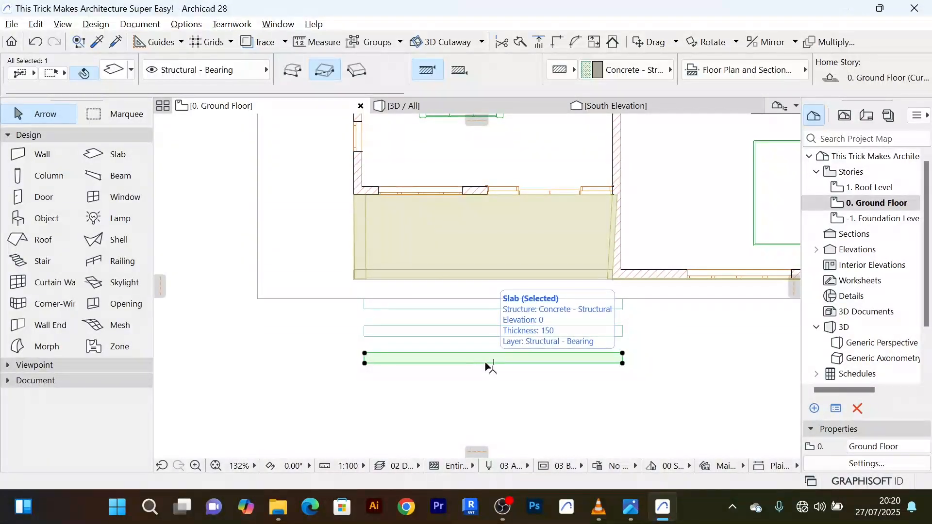
{"action": "key", "text": "ctrl+shift+d"}
{"action": "left_click", "coordinate": [489, 363]}
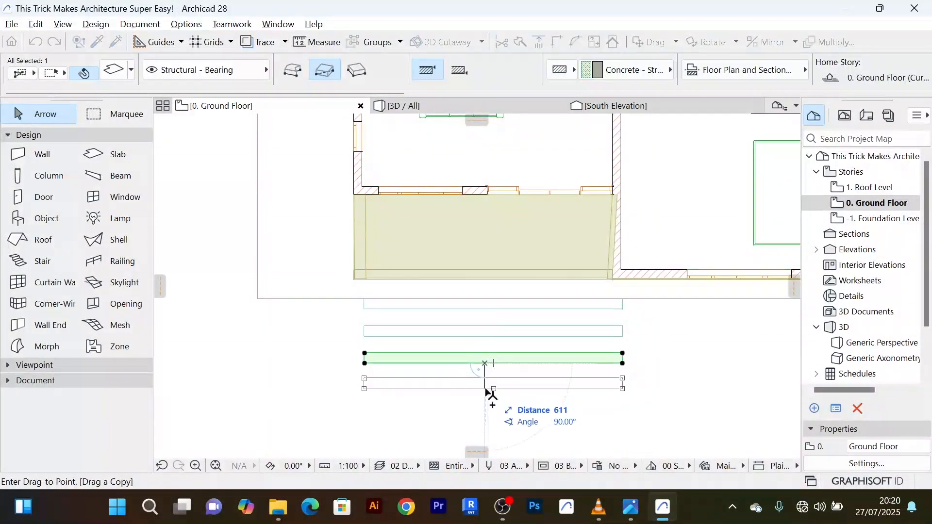
{"action": "left_click", "coordinate": [489, 390]}
Move the second step slab straight toward the porch until it sits flush against the first step slab
{"action": "left_click", "coordinate": [502, 331]}
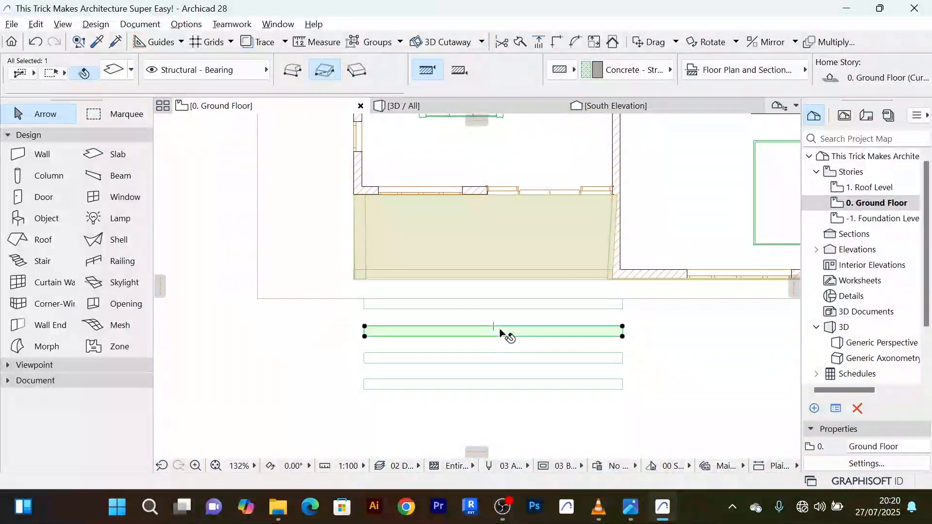
{"action": "scroll", "coordinate": [502, 333], "scroll_direction": "up", "scroll_amount": 5}
{"action": "scroll", "coordinate": [501, 332], "scroll_direction": "down", "scroll_amount": 2}
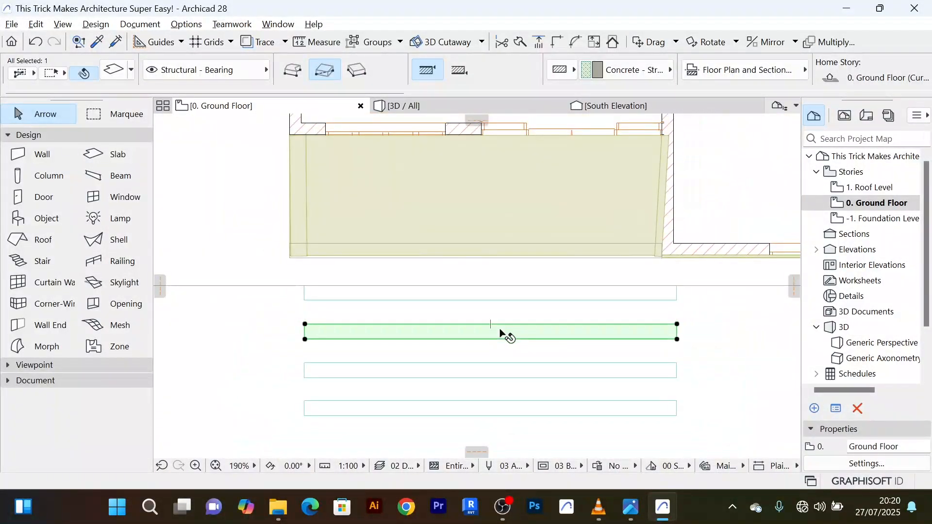
{"action": "key", "text": "ctrl+d"}
{"action": "scroll", "coordinate": [500, 328], "scroll_direction": "up", "scroll_amount": 2}
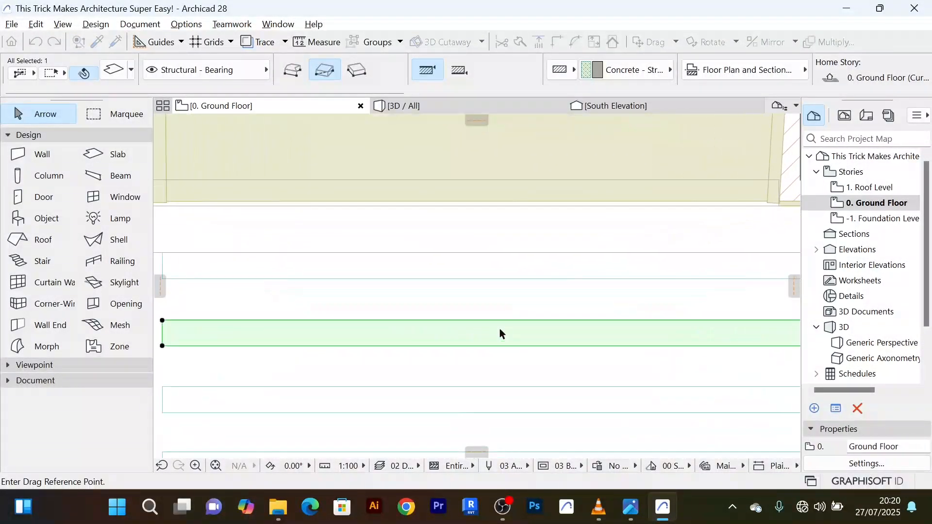
{"action": "left_click", "coordinate": [502, 329]}
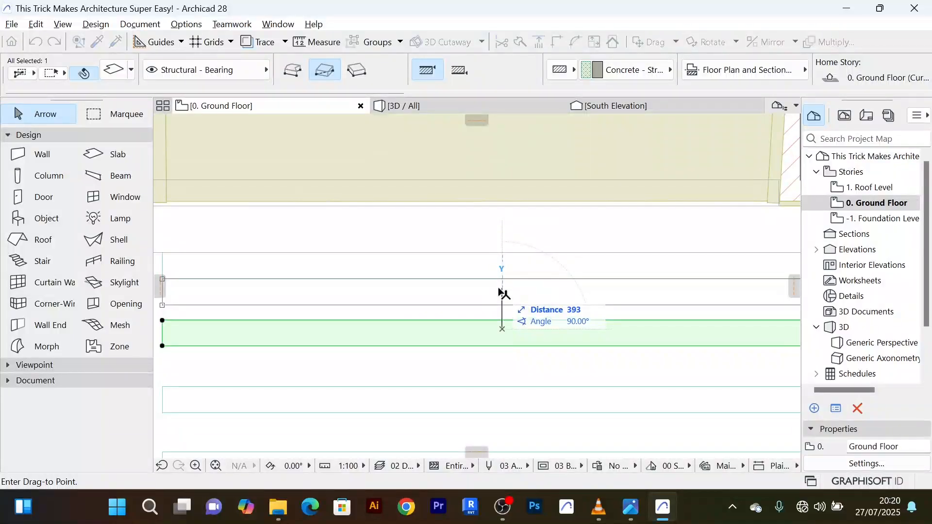
{"action": "left_click", "coordinate": [502, 290]}
{"action": "scroll", "coordinate": [515, 353], "scroll_direction": "down", "scroll_amount": 2}
Move the third step slab straight toward the porch until it adjoins the second step slab's outer edge
{"action": "left_click", "coordinate": [517, 359]}
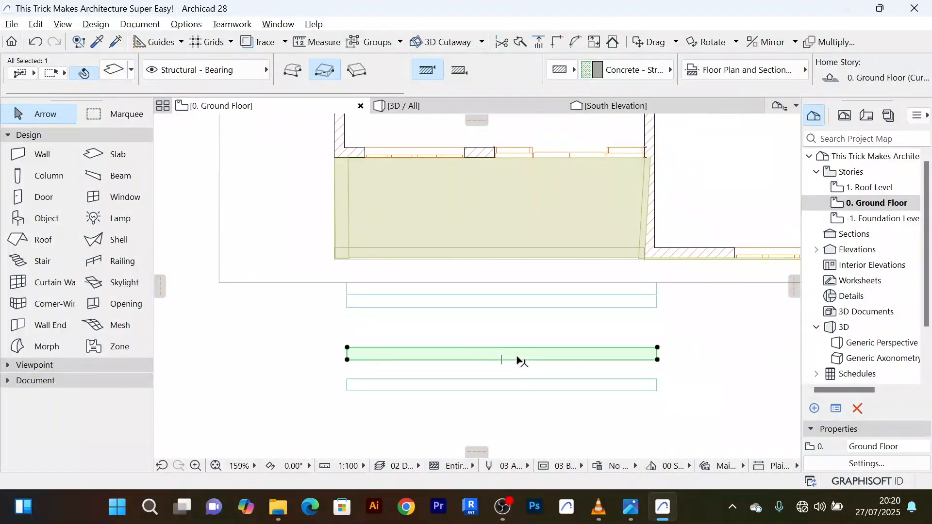
{"action": "key", "text": "ctrl+d"}
{"action": "scroll", "coordinate": [517, 353], "scroll_direction": "up", "scroll_amount": 2}
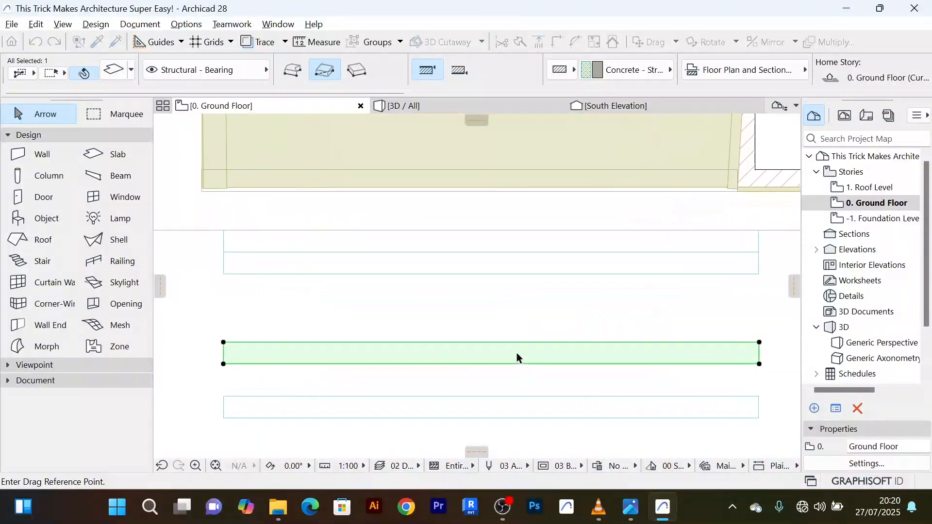
{"action": "left_click", "coordinate": [517, 354]}
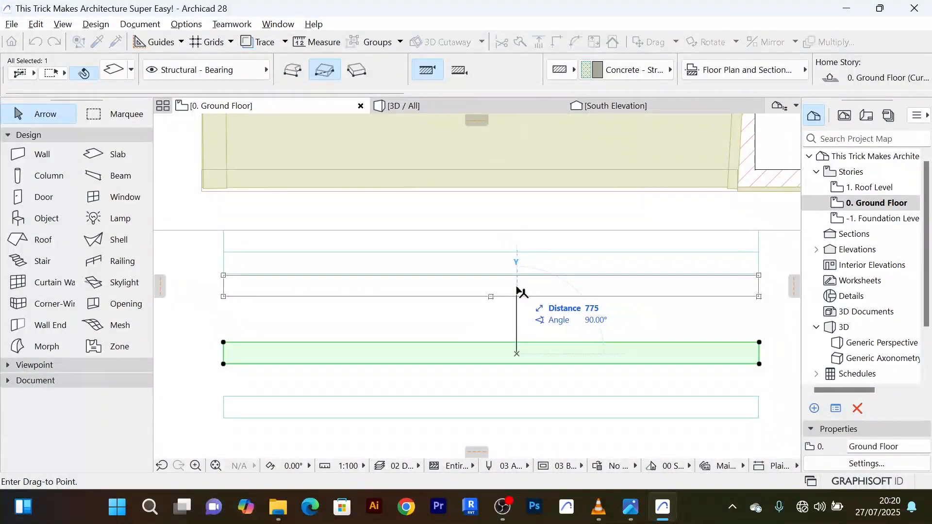
{"action": "scroll", "coordinate": [519, 292], "scroll_direction": "up", "scroll_amount": 3}
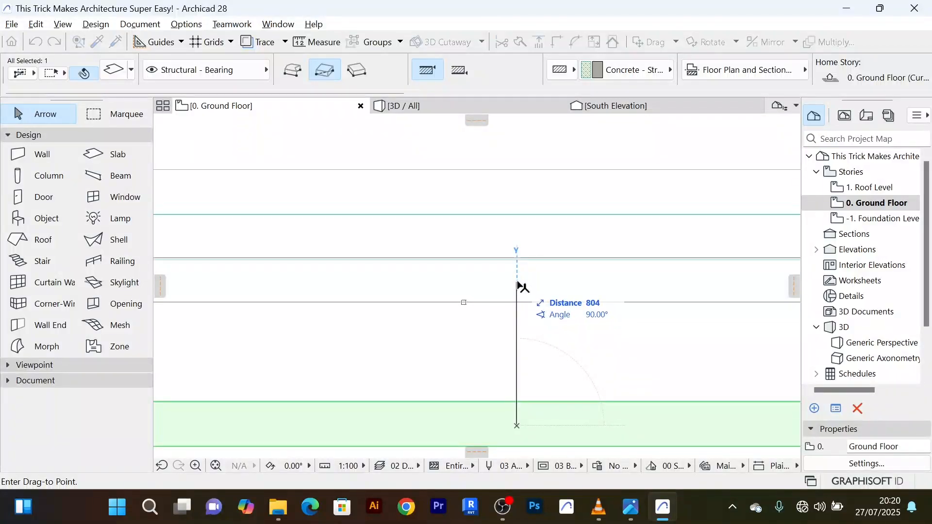
{"action": "left_click", "coordinate": [518, 290]}
{"action": "scroll", "coordinate": [534, 347], "scroll_direction": "down", "scroll_amount": 3}
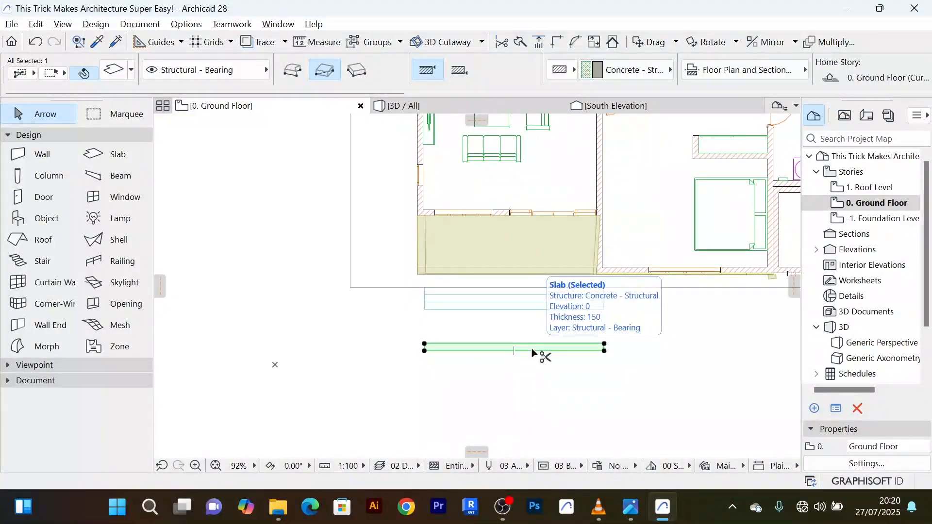
Move the outermost step slab straight toward the porch against the third one and deselect it
{"action": "key", "text": "ctrl+d"}
{"action": "scroll", "coordinate": [531, 348], "scroll_direction": "up", "scroll_amount": 5}
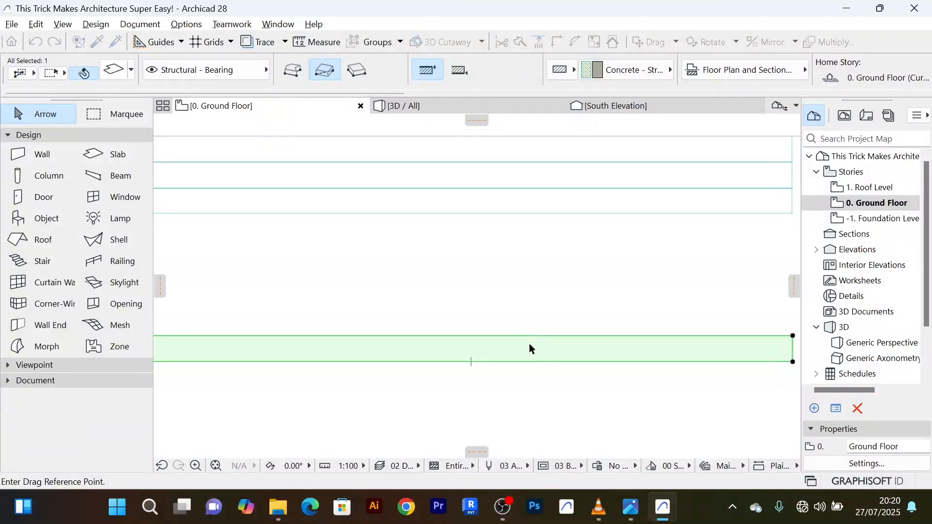
{"action": "left_click", "coordinate": [530, 345]}
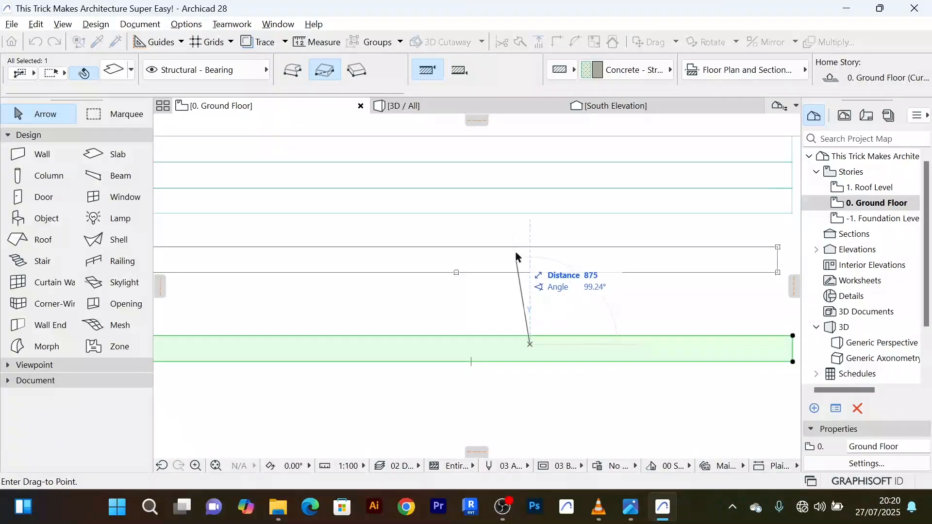
{"action": "left_click", "coordinate": [532, 226]}
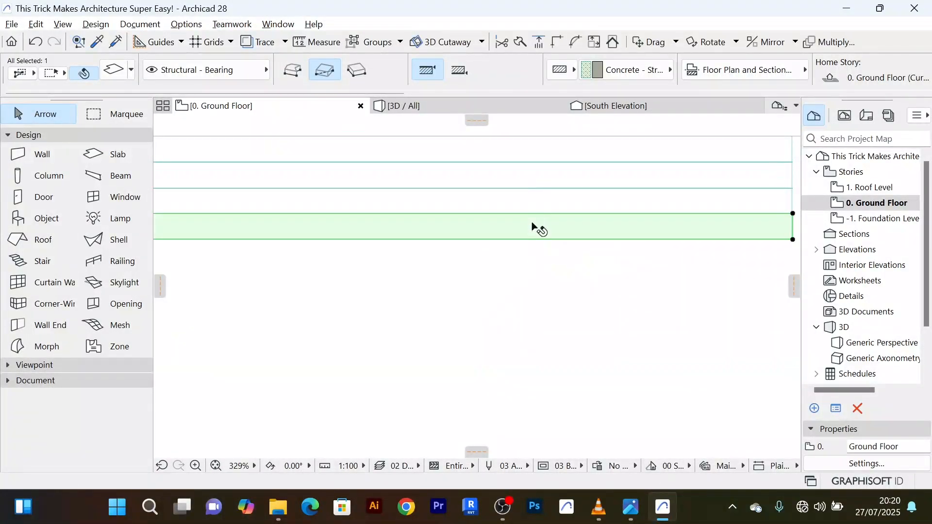
{"action": "scroll", "coordinate": [533, 225], "scroll_direction": "down", "scroll_amount": 5}
{"action": "left_click", "coordinate": [516, 312]}
Examine the row of four adjoining step slabs at the porch's front edge in the 3D view
{"action": "scroll", "coordinate": [509, 239], "scroll_direction": "up", "scroll_amount": 4}
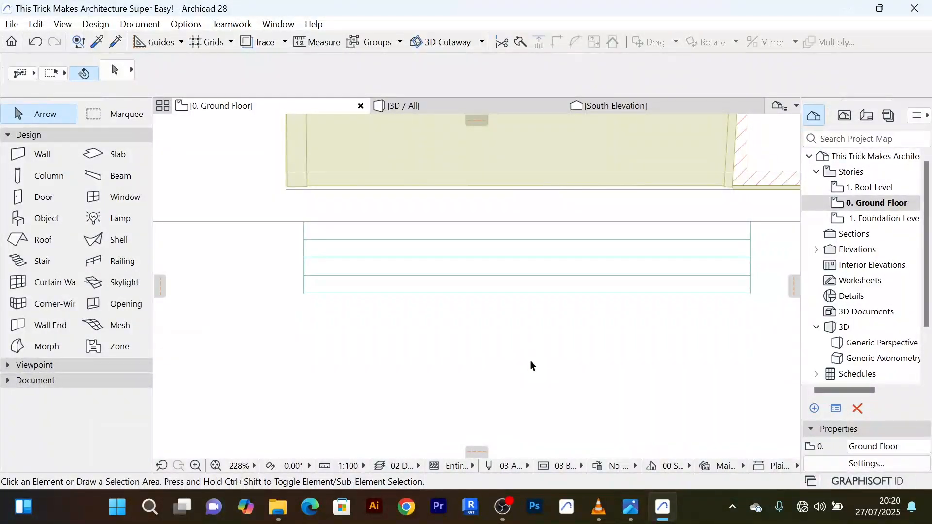
{"action": "left_click", "coordinate": [425, 107]}
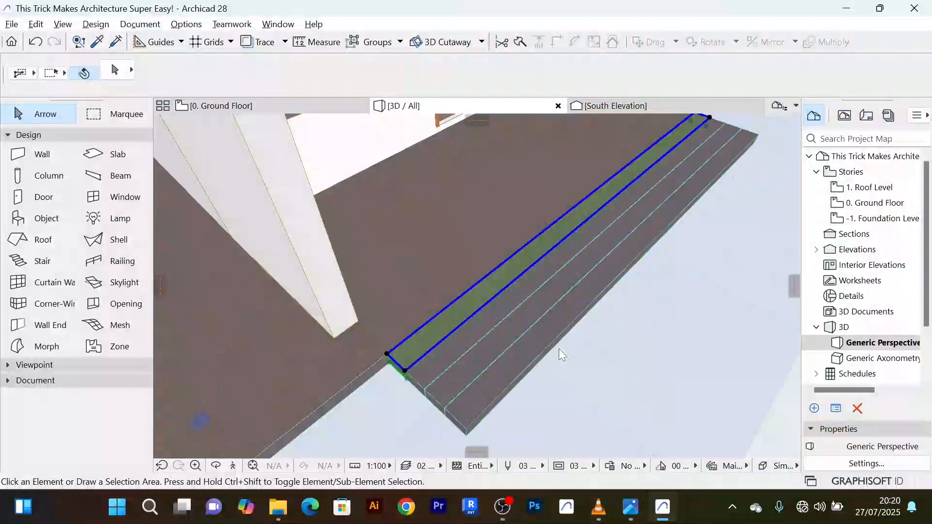
{"action": "middle_click_drag", "start_coordinate": [620, 354], "coordinate": [581, 333], "text": "shift"}
{"action": "scroll", "coordinate": [555, 348], "scroll_direction": "up", "scroll_amount": 3}
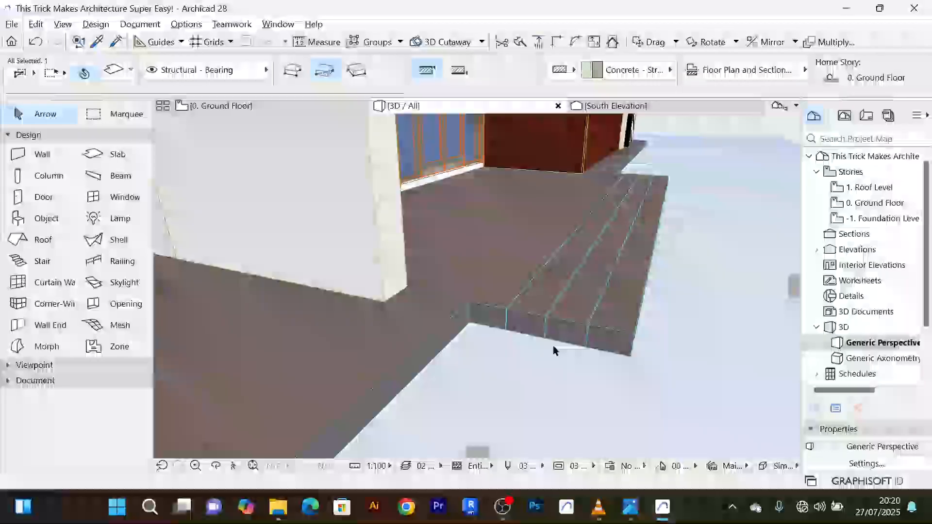
{"action": "middle_click_drag", "start_coordinate": [553, 346], "coordinate": [574, 341], "text": "shift"}
{"action": "key", "text": "Escape"}
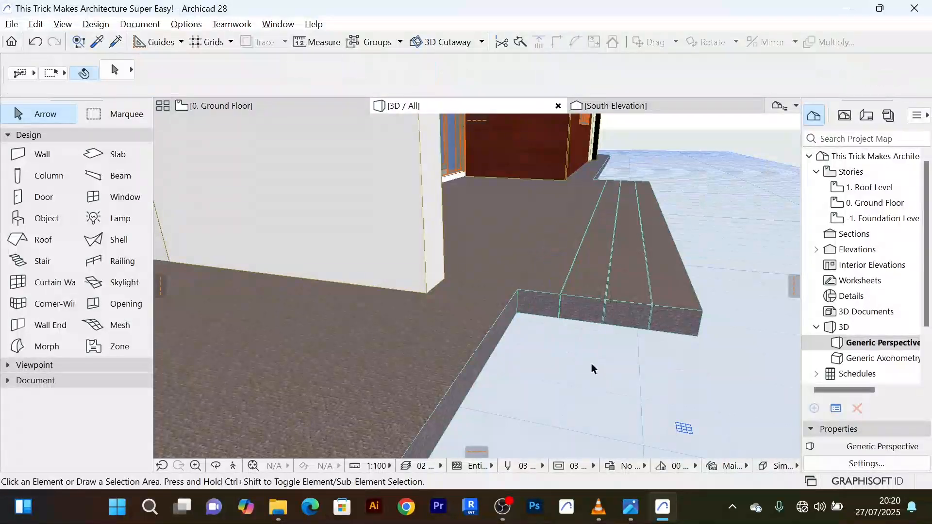
Set the second step slab's reference plane elevation to project zero to -150 and deselect the slab
{"action": "left_click", "coordinate": [544, 292]}
{"action": "left_click", "coordinate": [581, 376]}
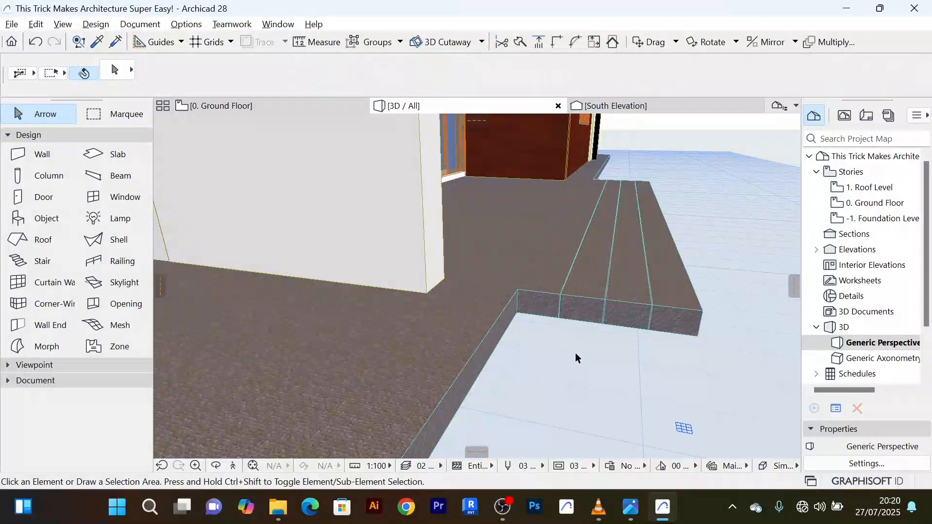
{"action": "left_click", "coordinate": [584, 295]}
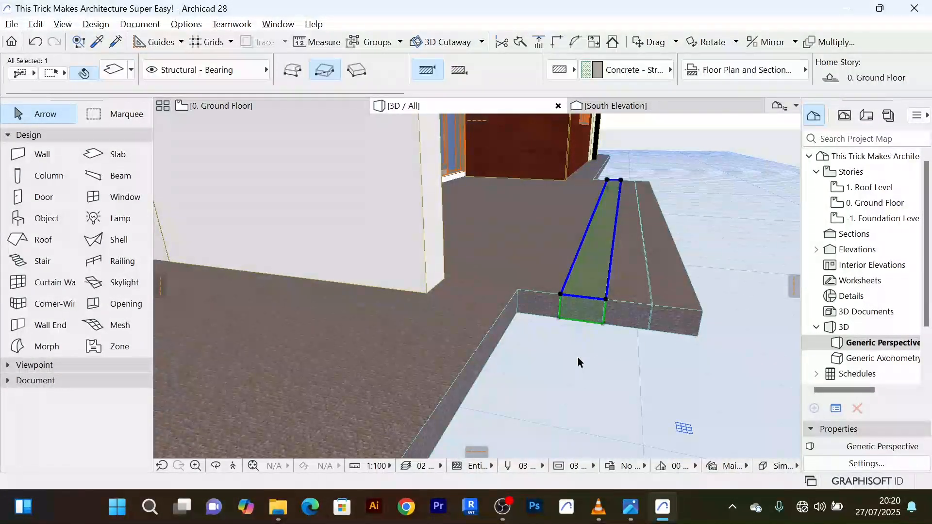
{"action": "key", "text": "ctrl+t"}
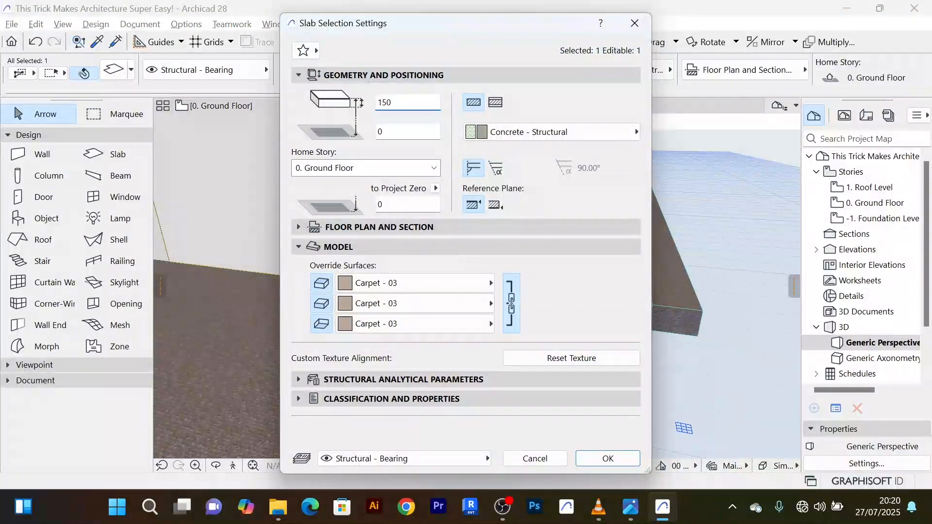
{"action": "left_click", "coordinate": [384, 204]}
{"action": "left_click", "coordinate": [384, 104]}
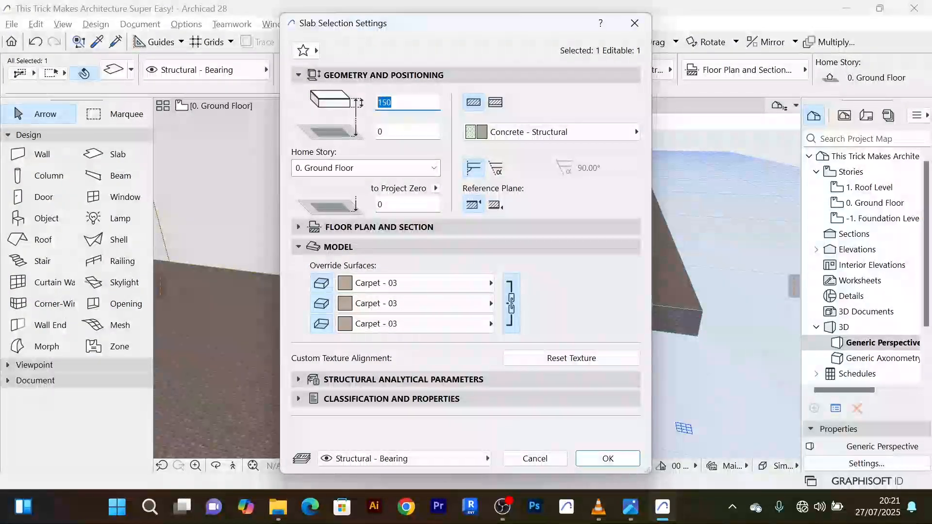
{"action": "left_click", "coordinate": [384, 205]}
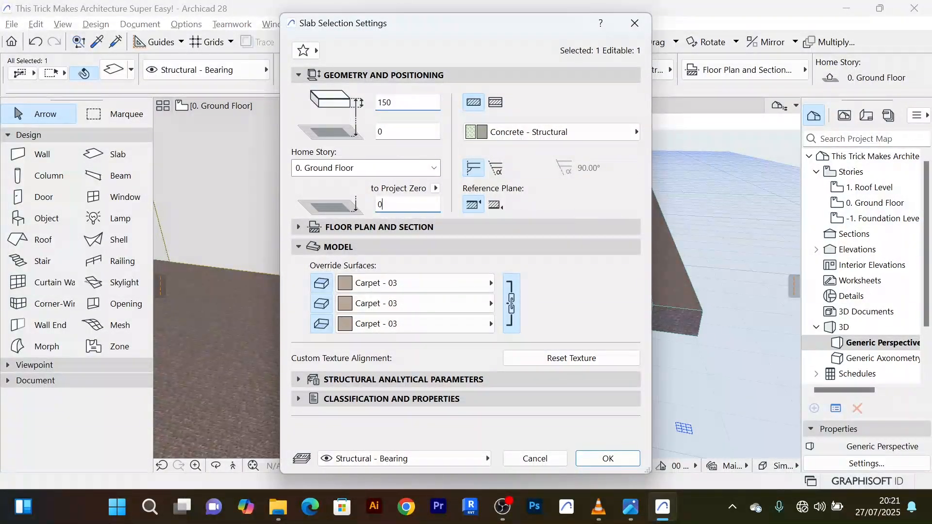
{"action": "type", "text": "-150"}
{"action": "left_click", "coordinate": [607, 459]}
{"action": "left_click", "coordinate": [629, 401]}
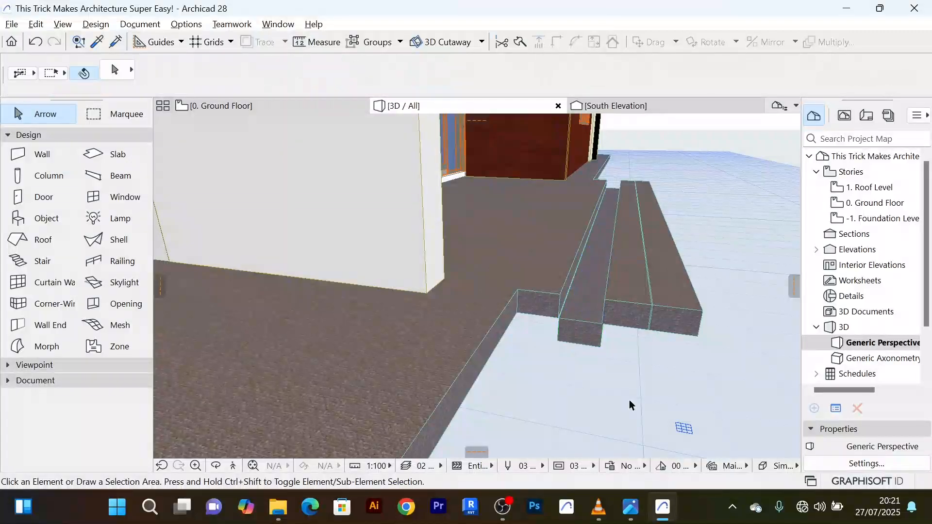
Set the third step slab's reference plane elevation to project zero to -300
{"action": "middle_click_drag", "start_coordinate": [629, 400], "coordinate": [628, 374], "text": "shift"}
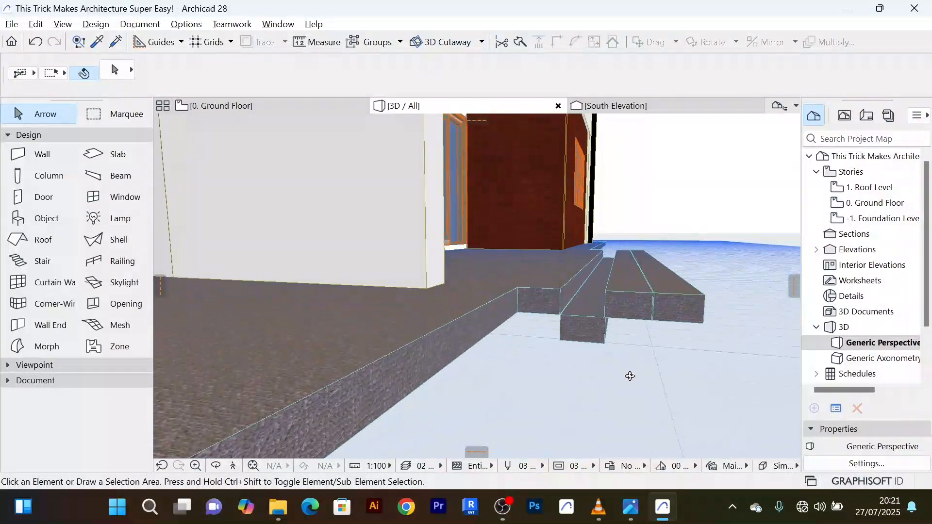
{"action": "left_click", "coordinate": [627, 312]}
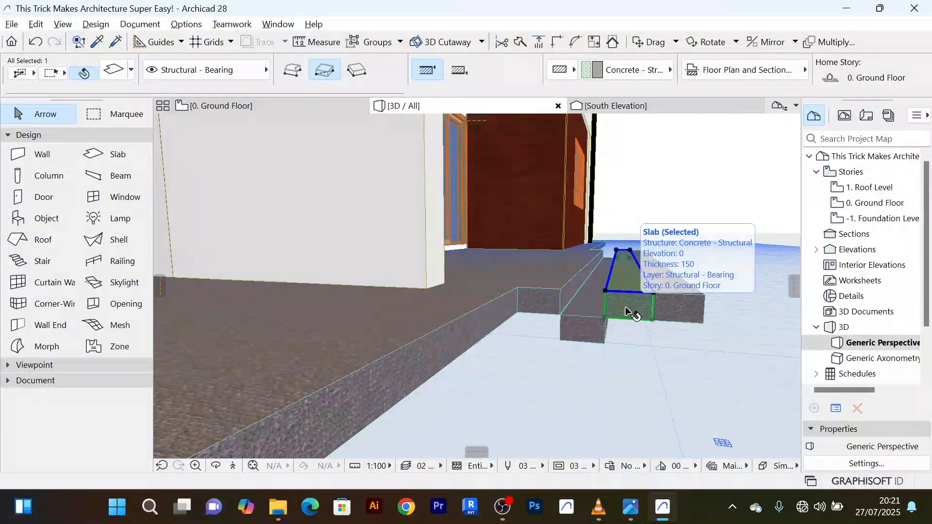
{"action": "double_click", "coordinate": [626, 312]}
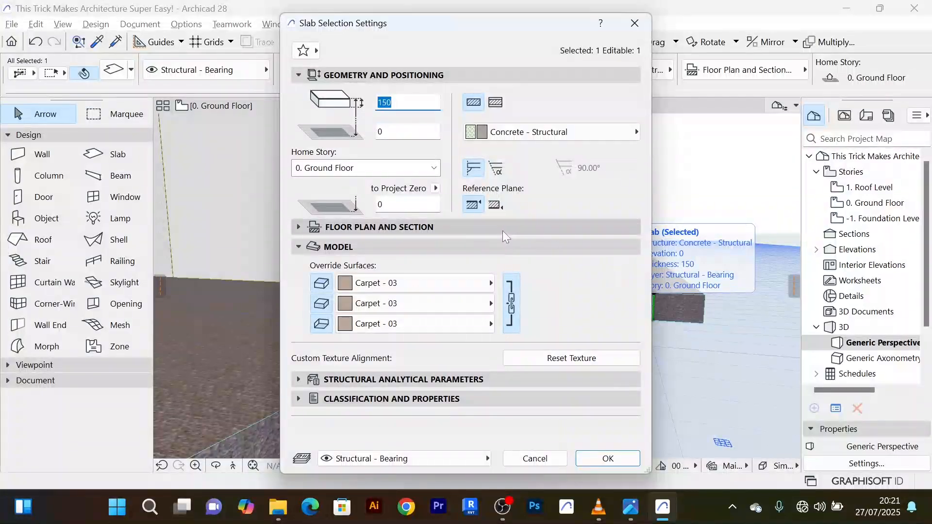
{"action": "left_click", "coordinate": [389, 204]}
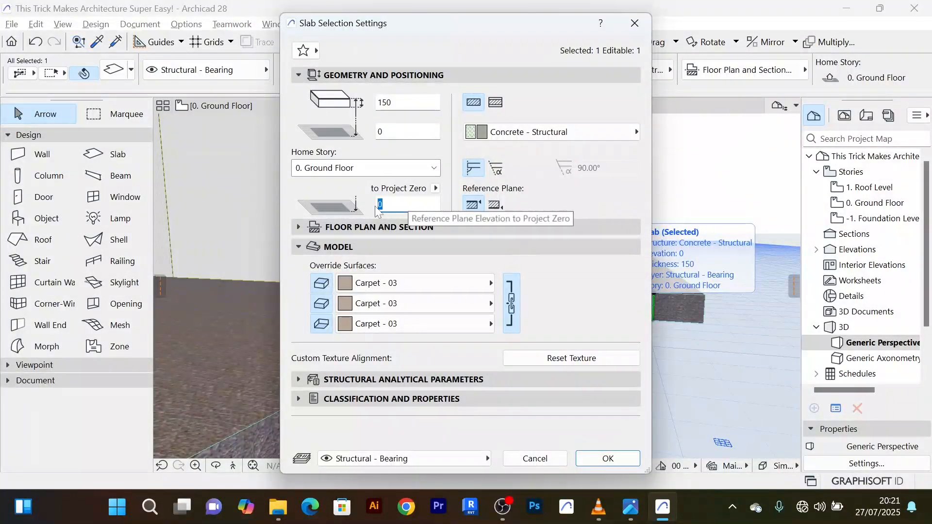
{"action": "type", "text": "-300"}
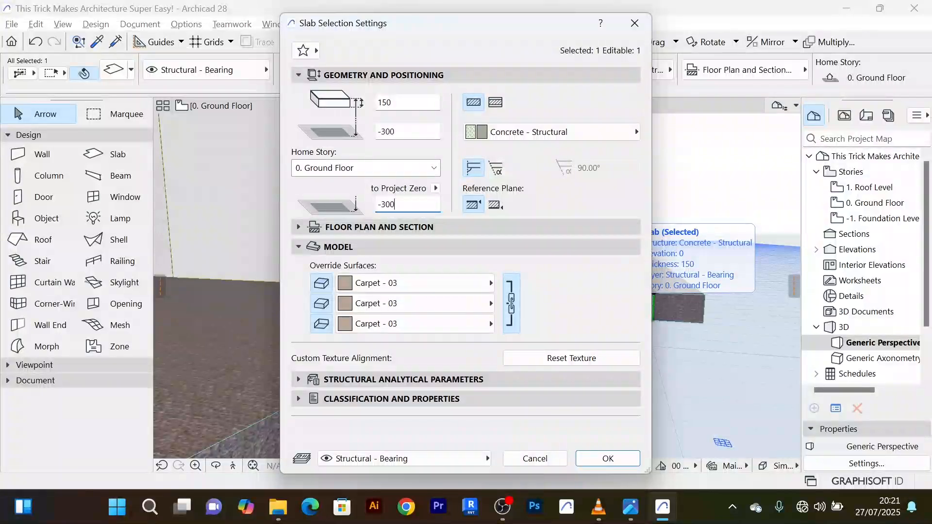
{"action": "left_click", "coordinate": [609, 459]}
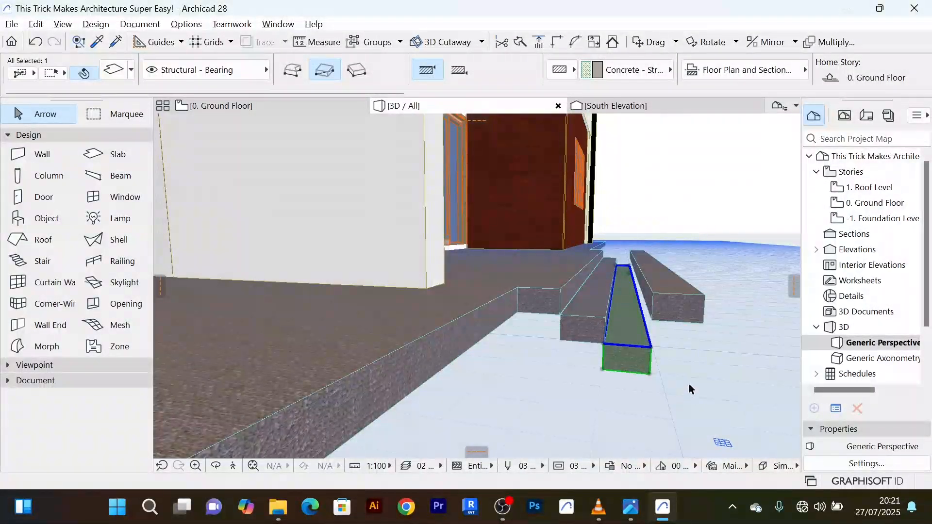
Set the outermost step slab's reference plane elevation to project zero to -450
{"action": "mouse_move", "coordinate": [689, 384]}
{"action": "middle_mouse_down", "text": "shift"}
{"action": "mouse_move", "coordinate": [666, 371]}
{"action": "mouse_move", "coordinate": [683, 391]}
{"action": "middle_mouse_up", "text": "shift"}
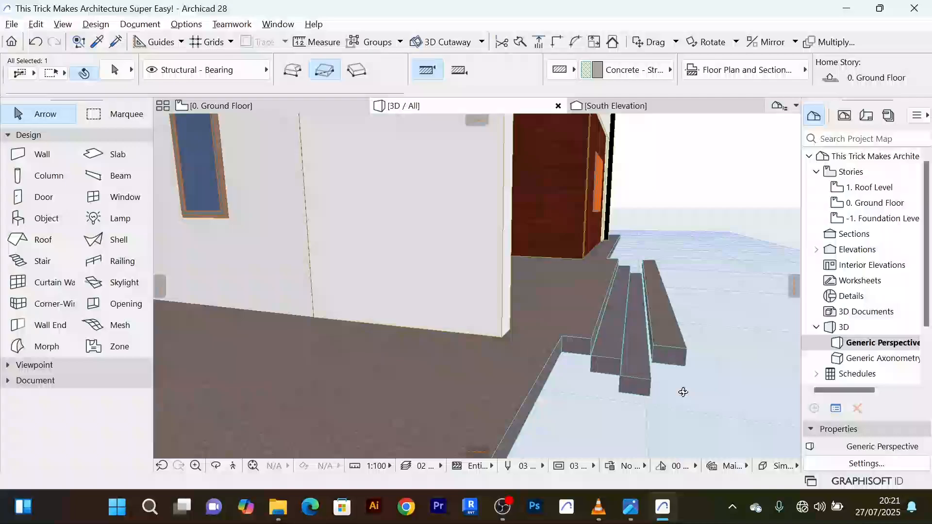
{"action": "left_click", "coordinate": [679, 357]}
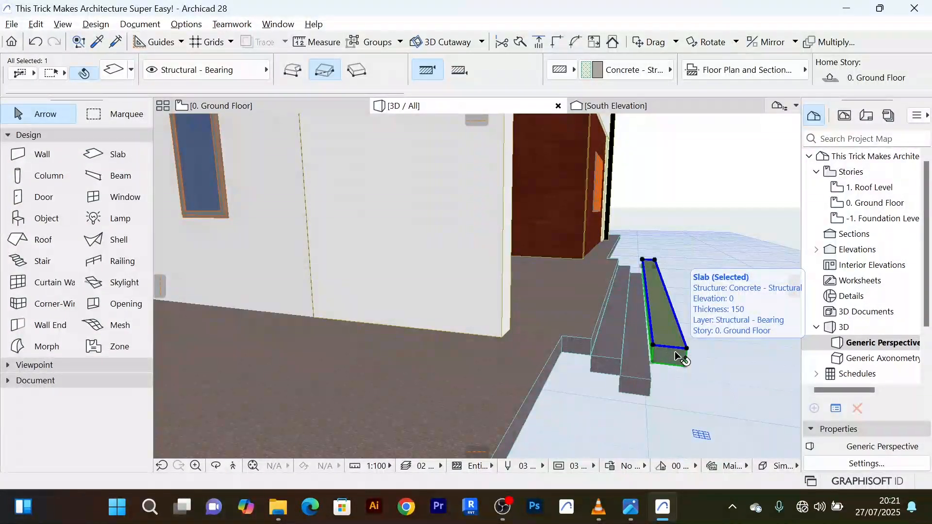
{"action": "double_click", "coordinate": [679, 357]}
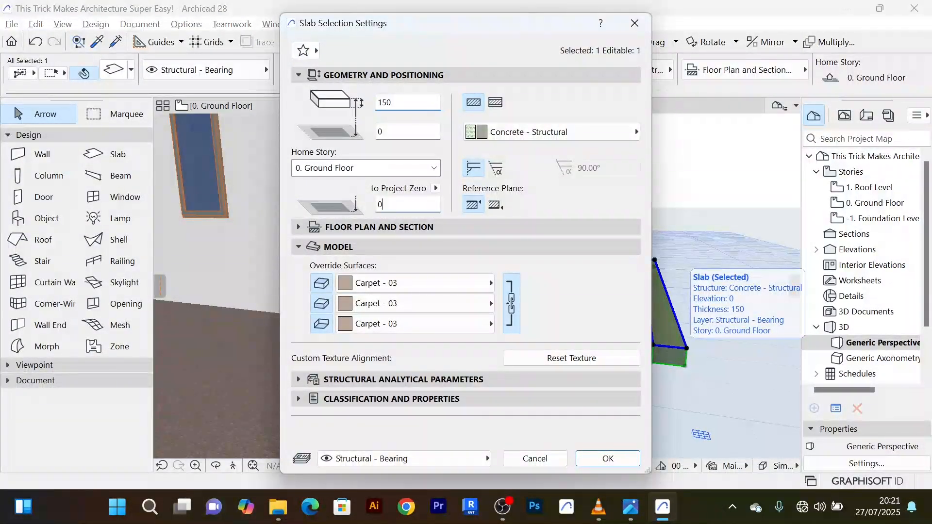
{"action": "double_click", "coordinate": [381, 204]}
{"action": "key", "text": "BackSpace"}
{"action": "type", "text": "-450"}
{"action": "key", "text": "Return"}
{"action": "scroll", "coordinate": [658, 313], "scroll_direction": "down", "scroll_amount": 2}
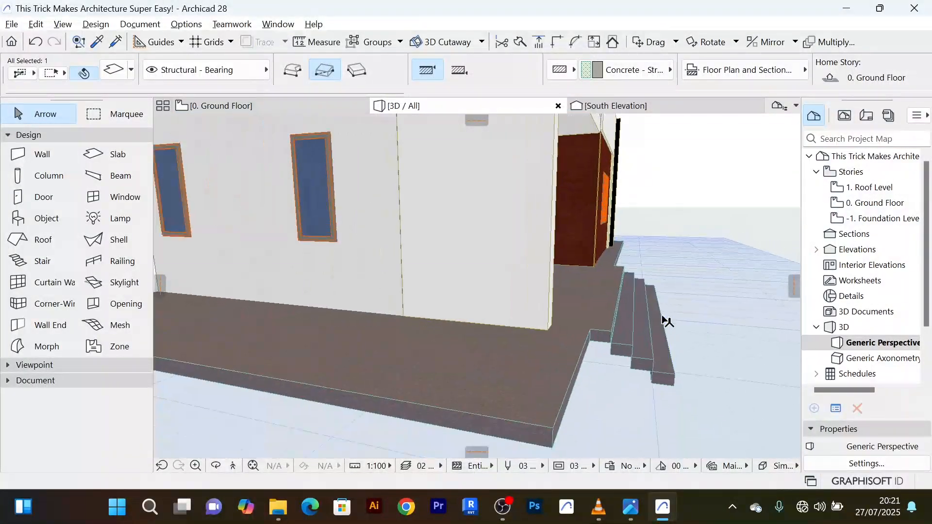
Deselect the outermost slab and examine the four porch steps from the front and from their side end in 3D
{"action": "middle_click_drag", "start_coordinate": [673, 339], "coordinate": [427, 385], "text": "shift"}
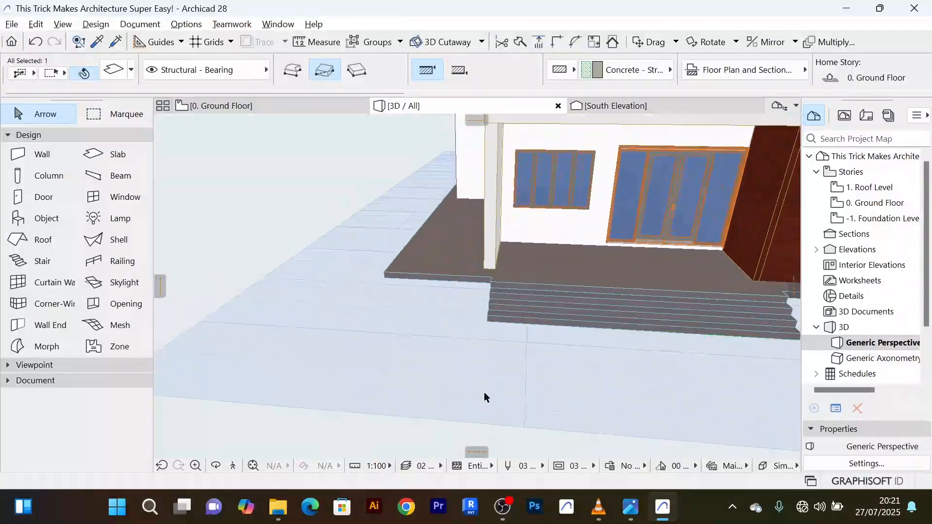
{"action": "scroll", "coordinate": [485, 392], "scroll_direction": "down", "scroll_amount": 2}
{"action": "middle_click_drag", "start_coordinate": [510, 400], "coordinate": [391, 351]}
{"action": "left_click", "coordinate": [452, 377]}
{"action": "scroll", "coordinate": [469, 337], "scroll_direction": "up", "scroll_amount": 3}
{"action": "scroll", "coordinate": [469, 336], "scroll_direction": "down", "scroll_amount": 2}
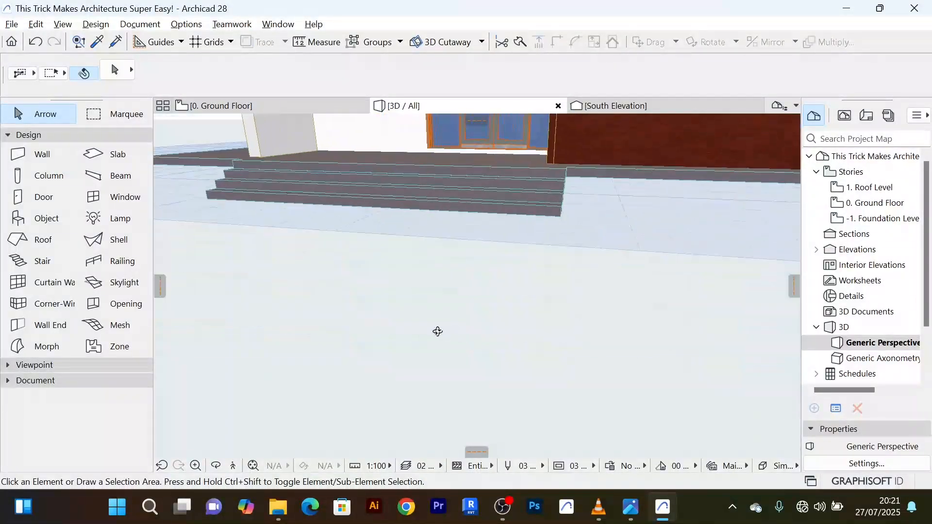
{"action": "middle_click_drag", "start_coordinate": [437, 328], "coordinate": [511, 215], "text": "shift"}
{"action": "scroll", "coordinate": [290, 208], "scroll_direction": "up", "scroll_amount": 4}
{"action": "scroll", "coordinate": [291, 206], "scroll_direction": "down", "scroll_amount": 1}
{"action": "middle_click_drag", "start_coordinate": [479, 263], "coordinate": [648, 240], "text": "shift"}
{"action": "scroll", "coordinate": [432, 238], "scroll_direction": "up", "scroll_amount": 3}
{"action": "scroll", "coordinate": [432, 238], "scroll_direction": "down", "scroll_amount": 3}
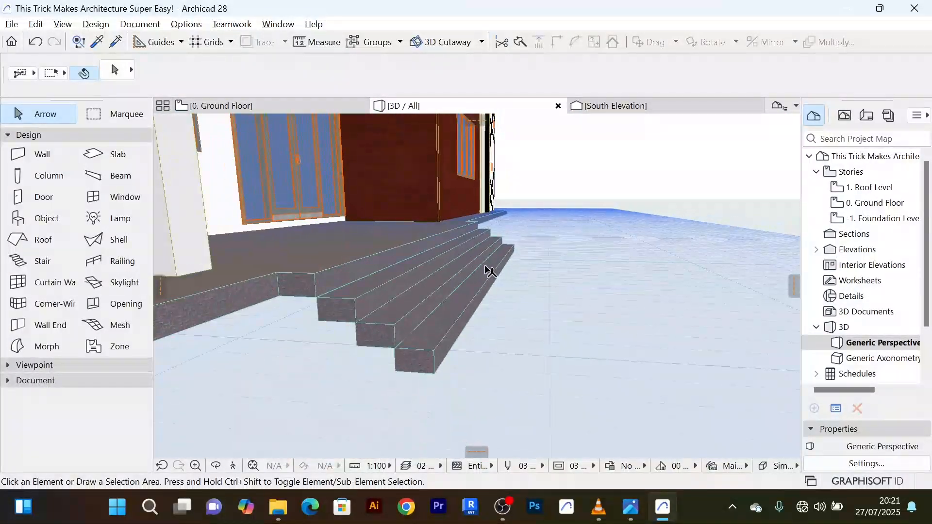
{"action": "middle_click_drag", "start_coordinate": [487, 266], "coordinate": [411, 301], "text": "shift"}
{"action": "scroll", "coordinate": [645, 368], "scroll_direction": "down", "scroll_amount": 6}
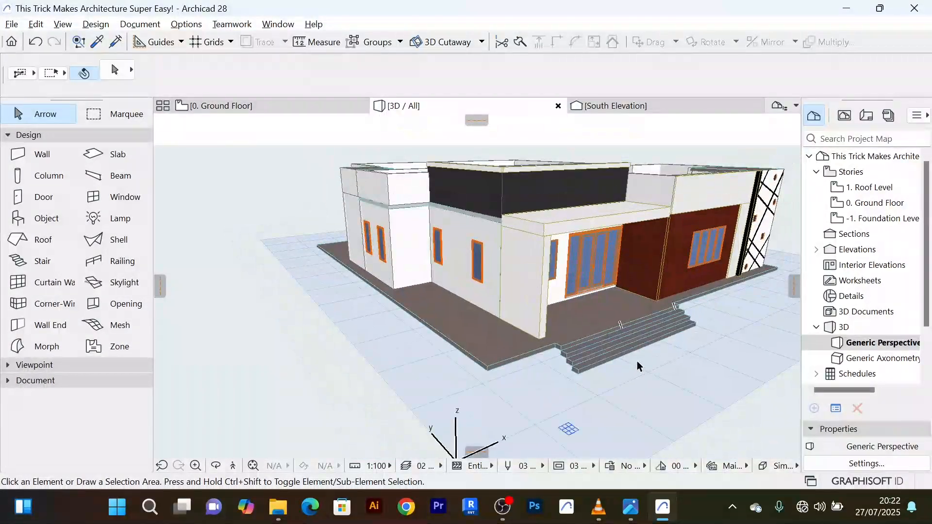
Examine how the entrance steps meet the porch floor and sit within the whole front facade in 3D
{"action": "scroll", "coordinate": [641, 368], "scroll_direction": "up", "scroll_amount": 6}
{"action": "middle_click_drag", "start_coordinate": [551, 363], "coordinate": [475, 336], "text": "shift"}
{"action": "scroll", "coordinate": [381, 312], "scroll_direction": "up", "scroll_amount": 5}
{"action": "scroll", "coordinate": [476, 336], "scroll_direction": "down", "scroll_amount": 10}
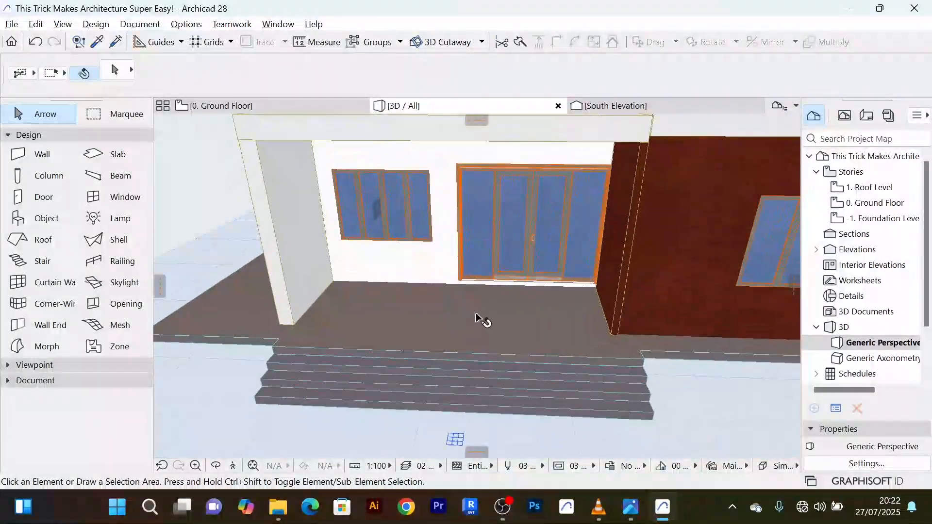
{"action": "left_click", "coordinate": [531, 398]}
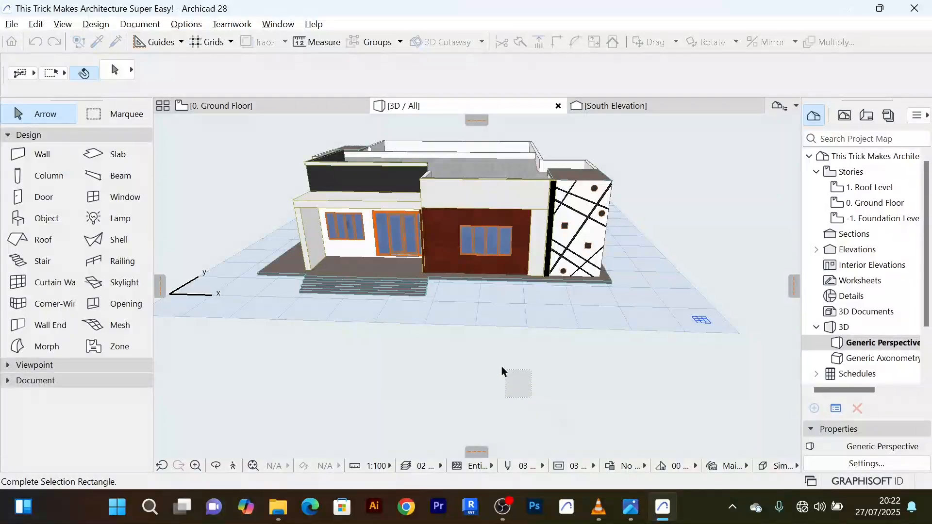
{"action": "middle_click_drag", "start_coordinate": [507, 382], "coordinate": [473, 277], "text": "shift"}
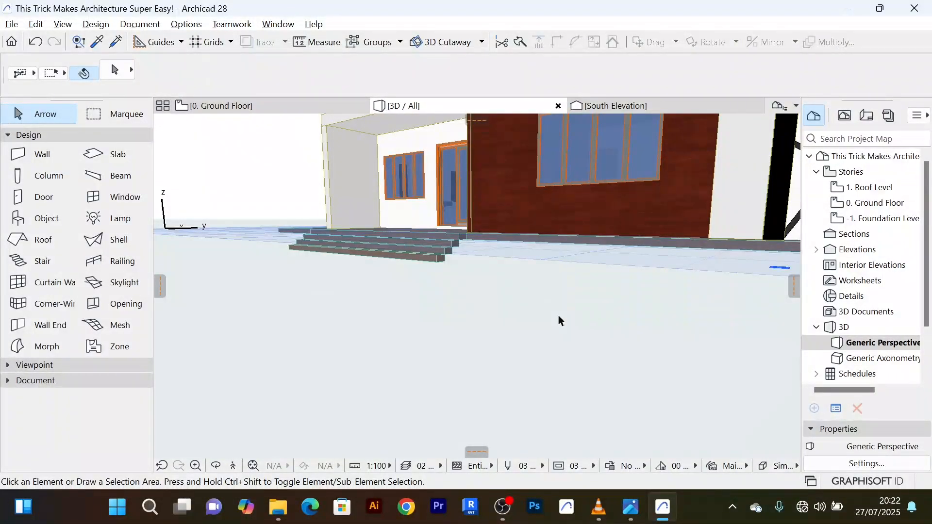
{"action": "middle_click_drag", "start_coordinate": [564, 316], "coordinate": [578, 338], "text": "shift"}
{"action": "scroll", "coordinate": [510, 357], "scroll_direction": "up", "scroll_amount": 8}
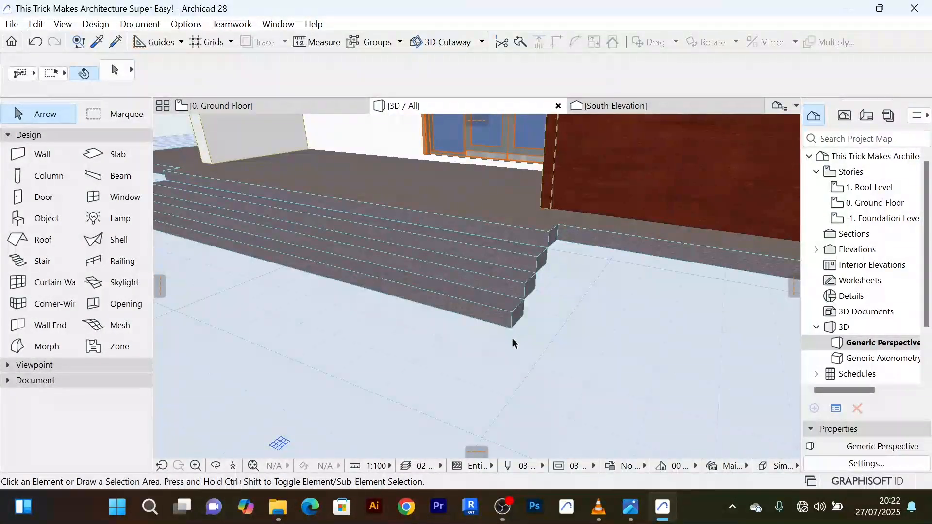
{"action": "scroll", "coordinate": [512, 339], "scroll_direction": "down", "scroll_amount": 3}
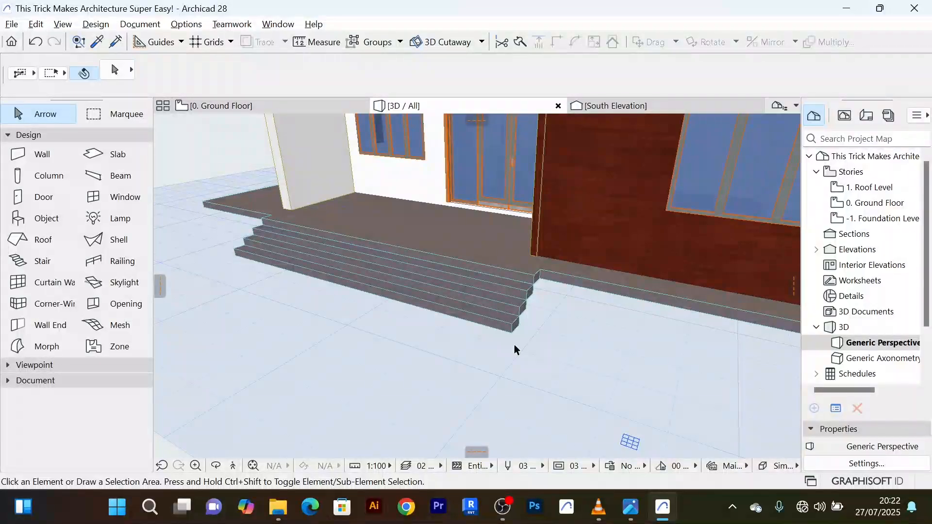
{"action": "middle_click_drag", "start_coordinate": [514, 344], "coordinate": [606, 310], "text": "shift"}
{"action": "middle_click_drag", "start_coordinate": [756, 293], "coordinate": [583, 277], "text": "shift"}
{"action": "scroll", "coordinate": [583, 278], "scroll_direction": "down", "scroll_amount": 2}
{"action": "middle_click_drag", "start_coordinate": [609, 331], "coordinate": [530, 337]}
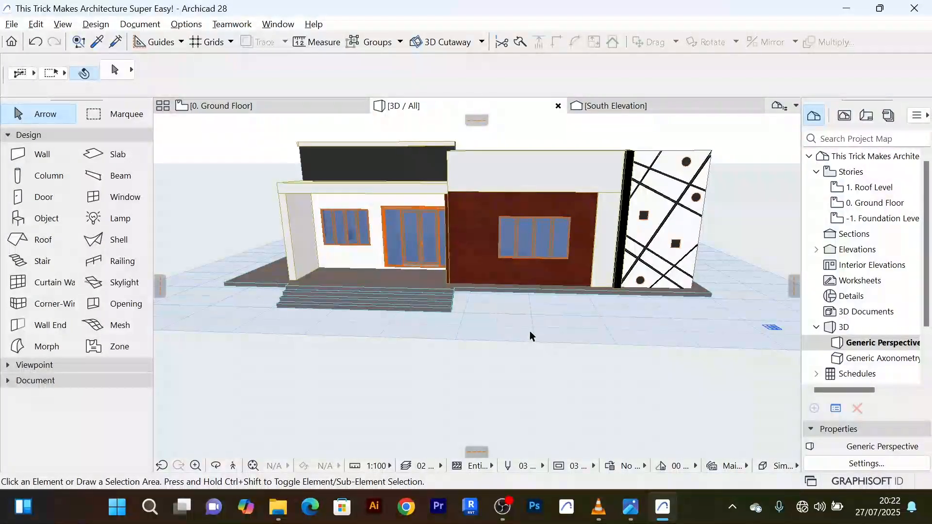
Switch to the reference image 3 Bedroom Render 1.png to study its entrance steps and return to the Archicad model
{"action": "key", "text": "alt+Tab"}
{"action": "key", "text": "alt+Tab"}
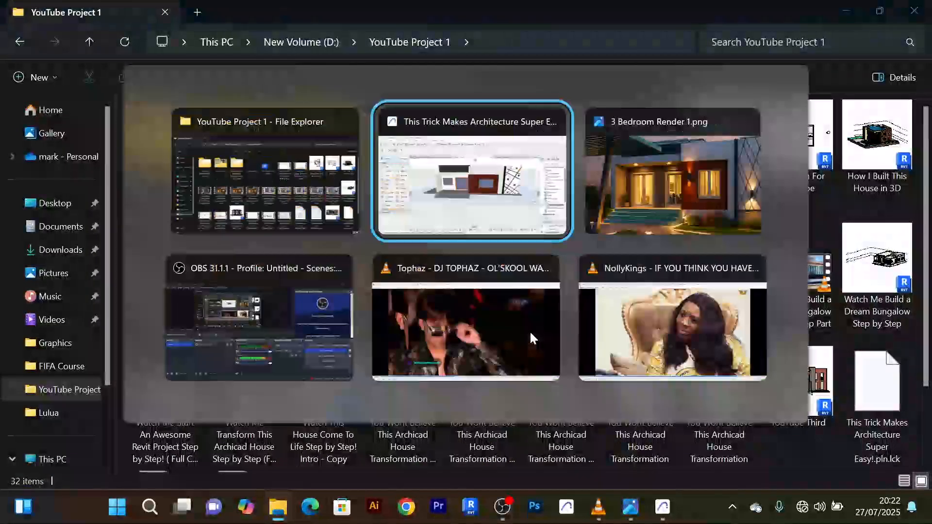
{"action": "key", "text": "alt+Tab"}
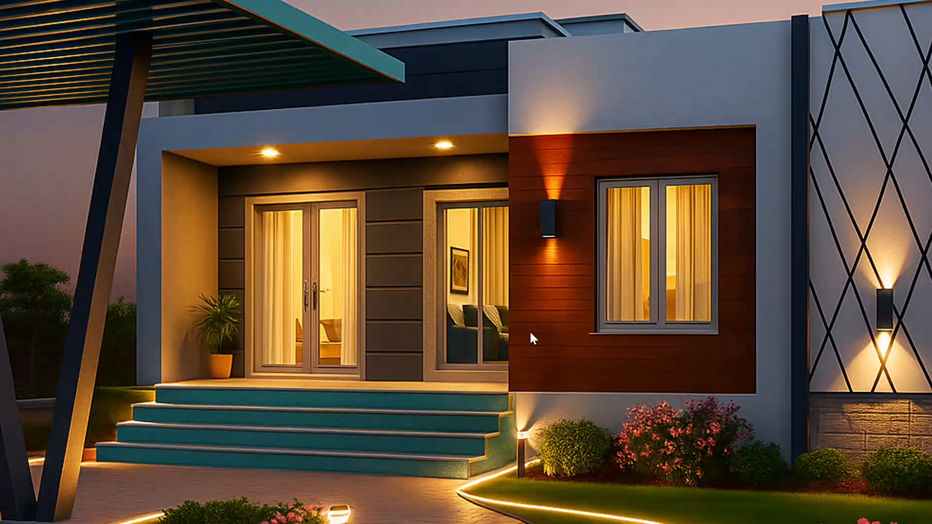
{"action": "key", "text": "alt+Tab"}
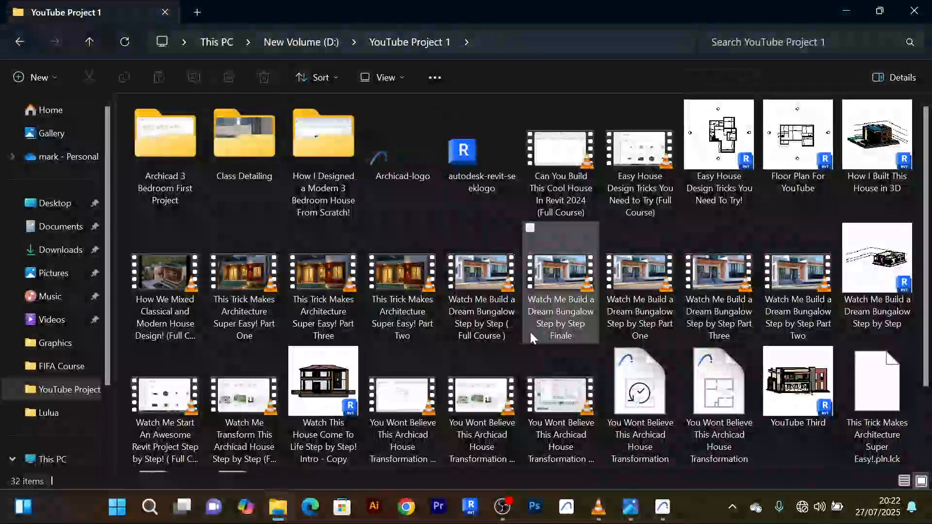
{"action": "key", "text": "alt+Tab"}
{"action": "key", "text": "alt+Tab"}
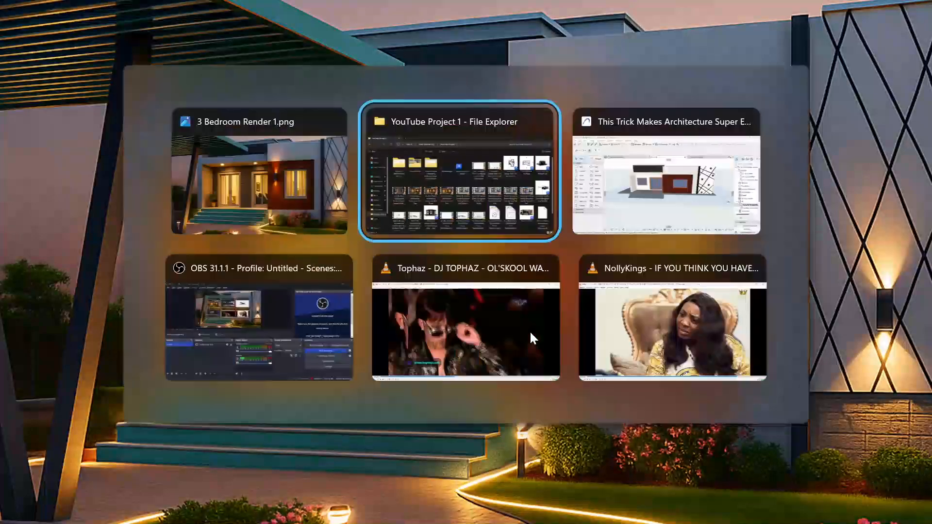
{"action": "key", "text": "alt+Tab"}
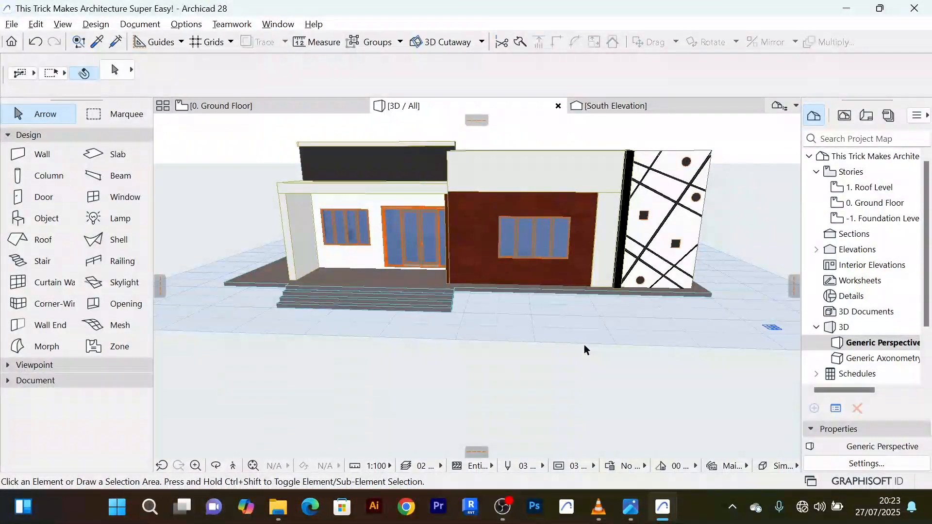
Select the second-highest porch step slab and examine its exposed end and the open space behind it in 3D
{"action": "middle_click_drag", "start_coordinate": [584, 353], "coordinate": [414, 356], "text": "shift"}
{"action": "scroll", "coordinate": [444, 326], "scroll_direction": "up", "scroll_amount": 6}
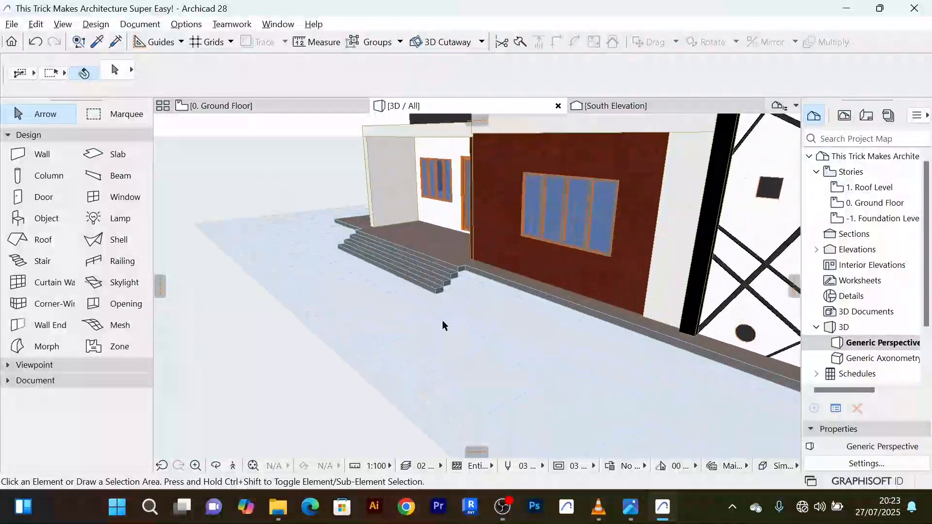
{"action": "scroll", "coordinate": [501, 277], "scroll_direction": "down", "scroll_amount": 3}
{"action": "middle_click_drag", "start_coordinate": [495, 285], "coordinate": [406, 203], "text": "shift"}
{"action": "scroll", "coordinate": [413, 234], "scroll_direction": "up", "scroll_amount": 3}
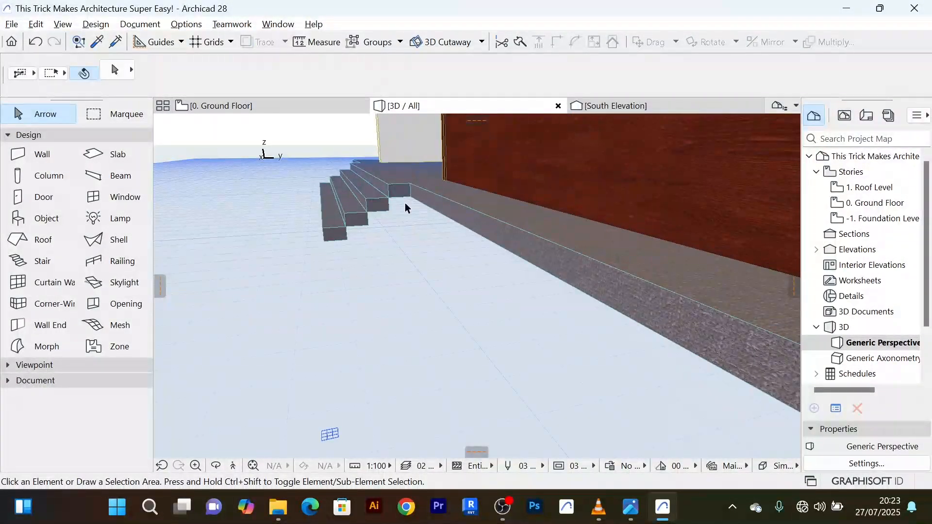
{"action": "scroll", "coordinate": [398, 208], "scroll_direction": "up", "scroll_amount": 4}
{"action": "scroll", "coordinate": [341, 228], "scroll_direction": "down", "scroll_amount": 4}
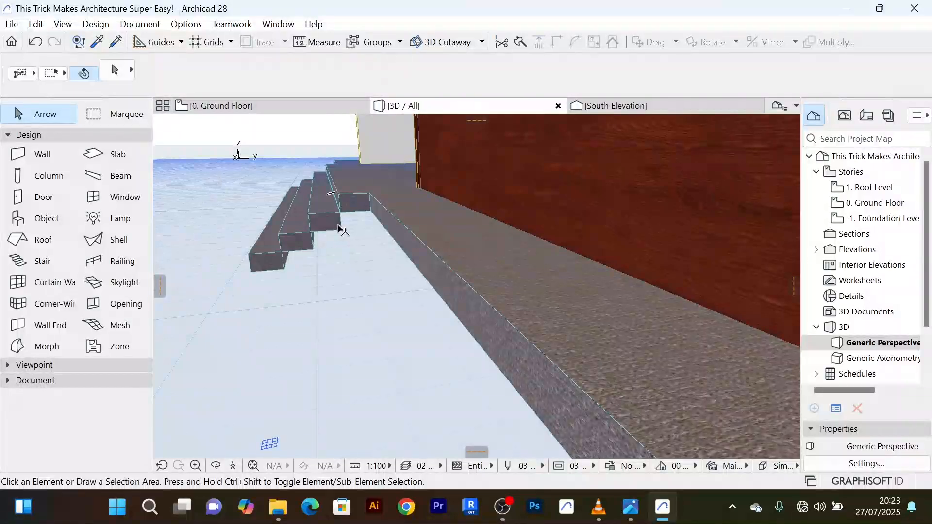
{"action": "left_click", "coordinate": [340, 227]}
{"action": "scroll", "coordinate": [369, 220], "scroll_direction": "up", "scroll_amount": 2}
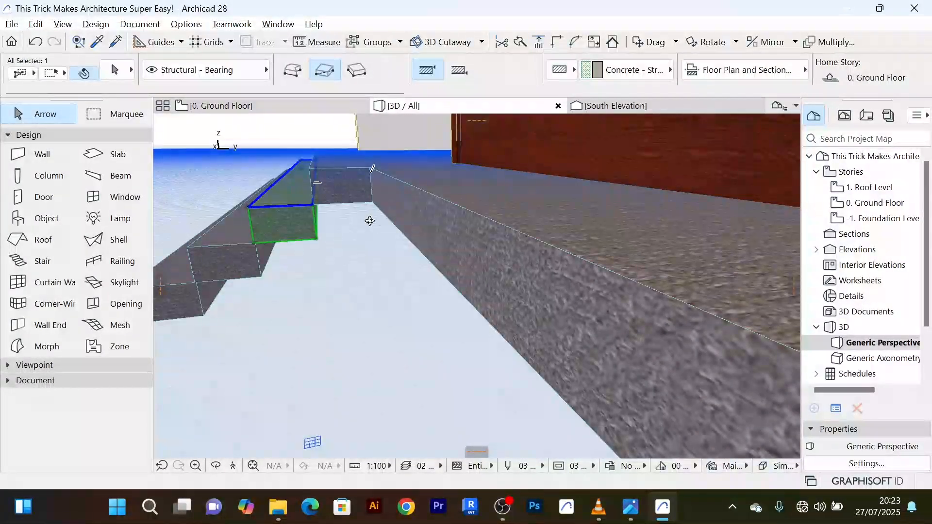
{"action": "scroll", "coordinate": [369, 214], "scroll_direction": "up", "scroll_amount": 3}
{"action": "scroll", "coordinate": [369, 216], "scroll_direction": "down", "scroll_amount": 3}
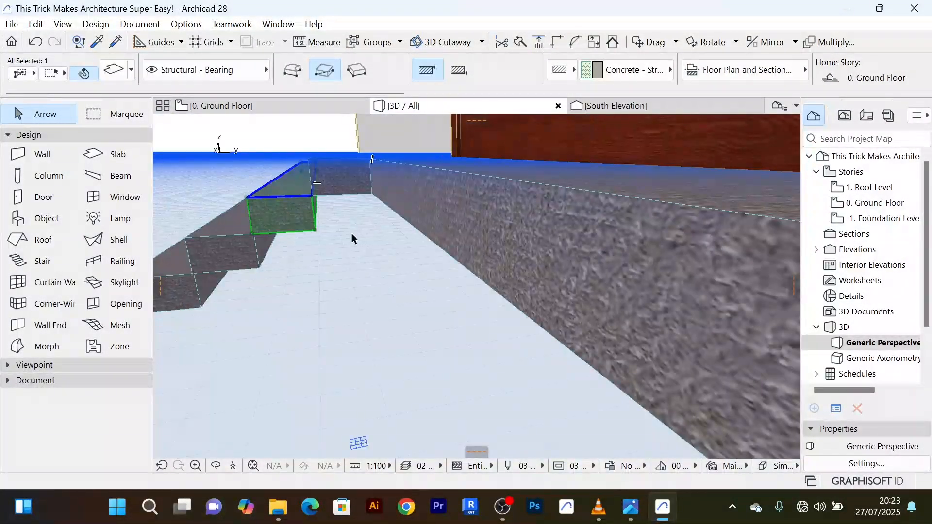
{"action": "scroll", "coordinate": [322, 213], "scroll_direction": "up", "scroll_amount": 4}
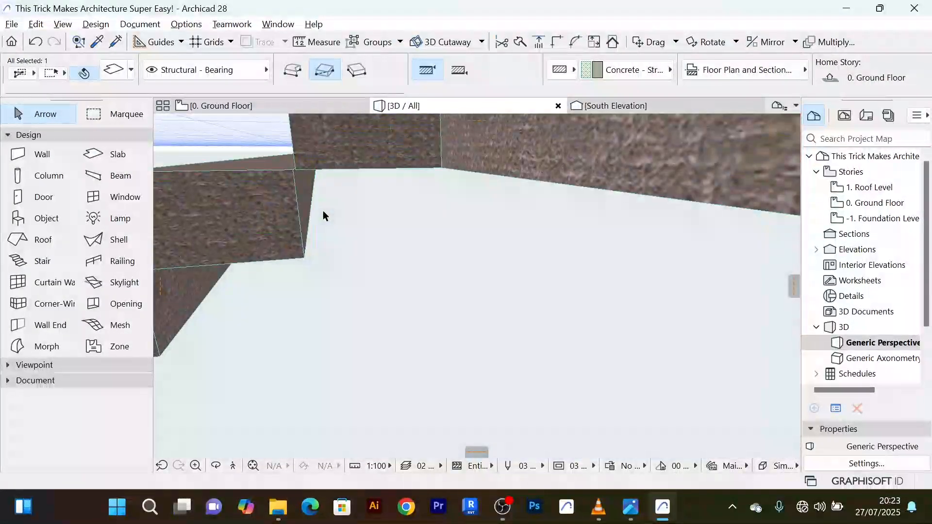
{"action": "left_click", "coordinate": [304, 258]}
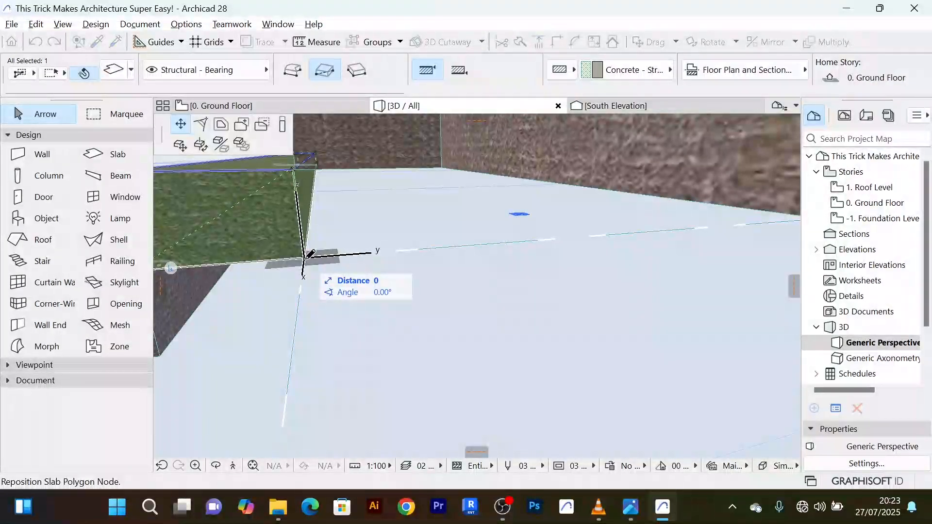
{"action": "left_click", "coordinate": [246, 126]}
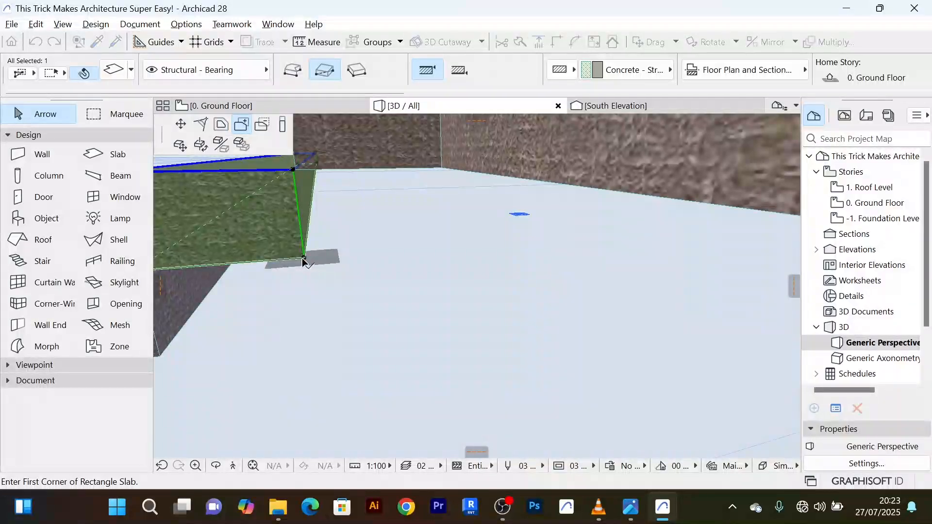
{"action": "left_click", "coordinate": [304, 258]}
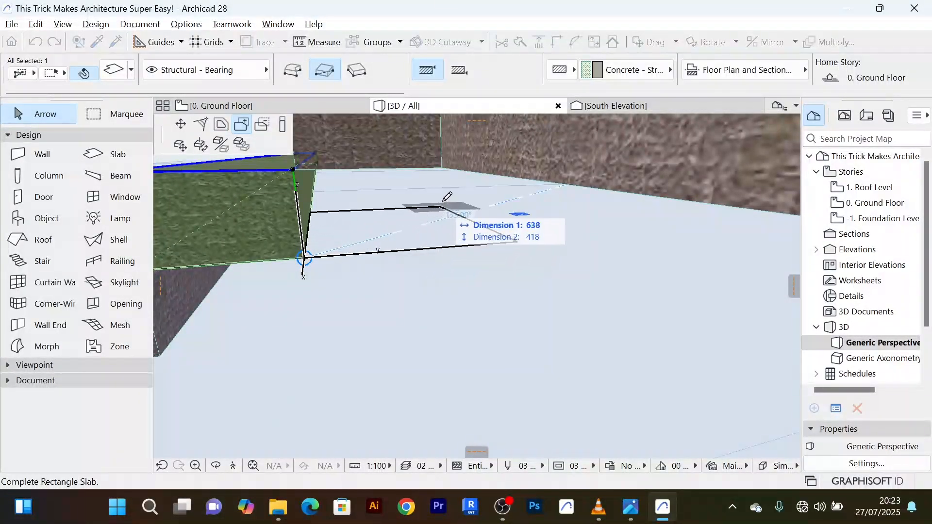
{"action": "key", "text": "Escape"}
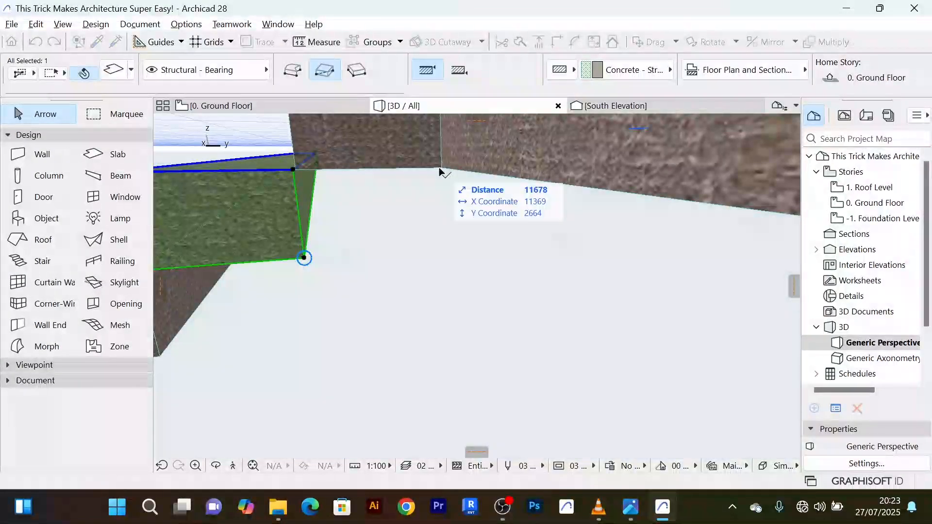
{"action": "scroll", "coordinate": [408, 196], "scroll_direction": "down", "scroll_amount": 5}
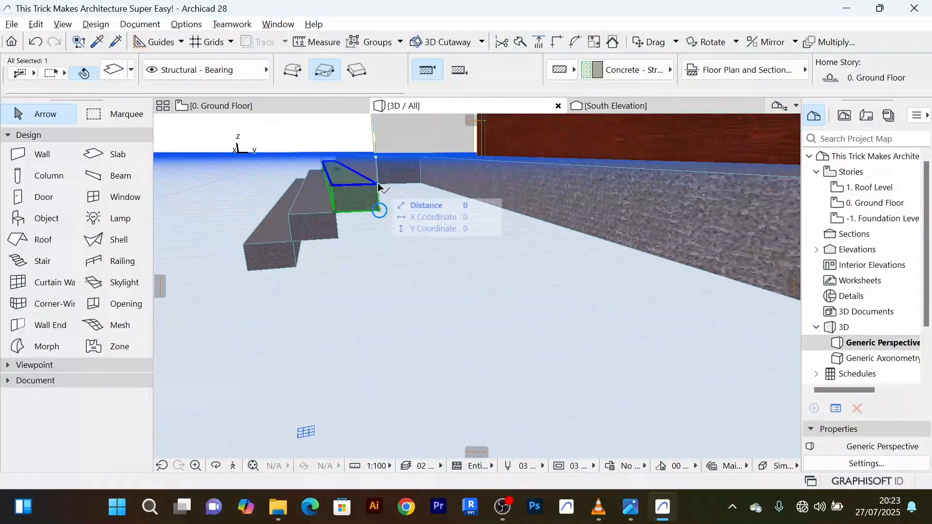
{"action": "left_click", "coordinate": [424, 184]}
{"action": "left_click", "coordinate": [421, 183]}
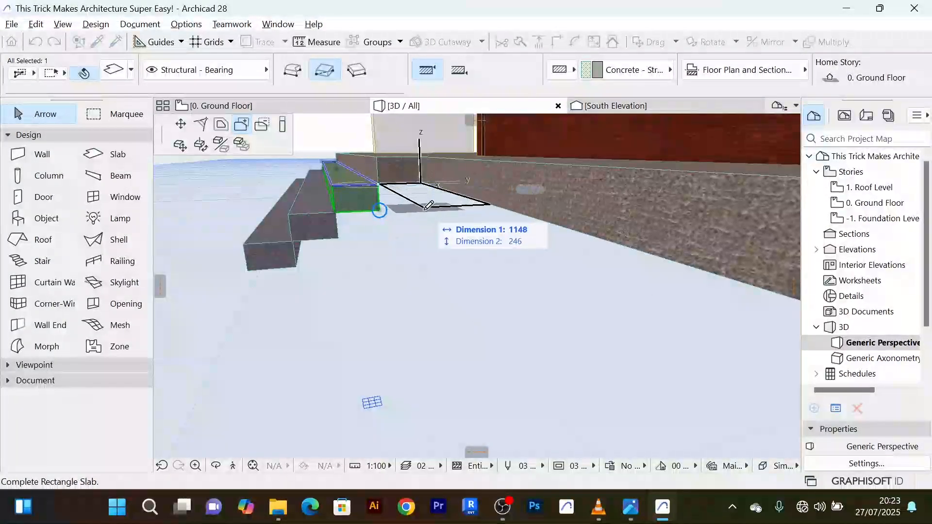
{"action": "scroll", "coordinate": [410, 208], "scroll_direction": "up", "scroll_amount": 3}
{"action": "scroll", "coordinate": [406, 208], "scroll_direction": "down", "scroll_amount": 4}
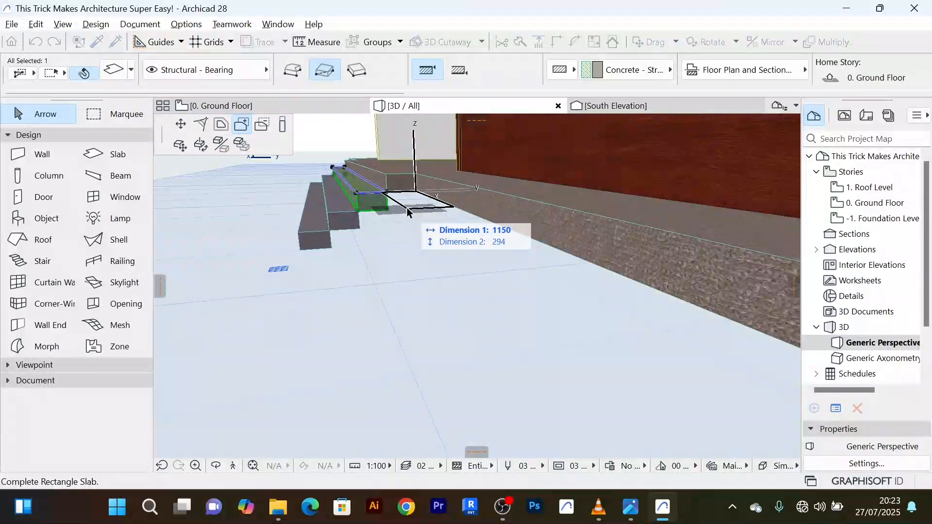
{"action": "key", "text": "Escape"}
Try to add a rectangular area to the second-highest step slab from its upper inner corner, about 163 by 236
{"action": "scroll", "coordinate": [404, 206], "scroll_direction": "up", "scroll_amount": 3}
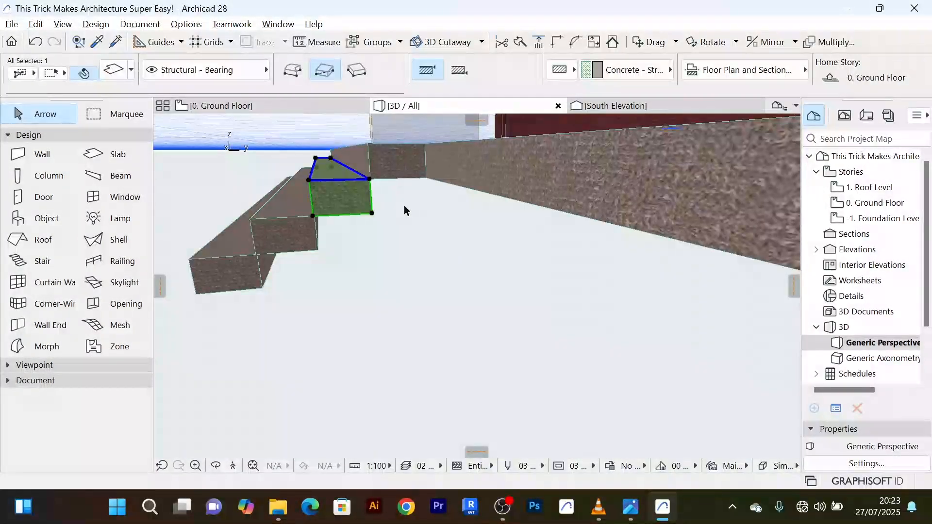
{"action": "middle_click_drag", "start_coordinate": [404, 205], "coordinate": [366, 200], "text": "shift"}
{"action": "scroll", "coordinate": [213, 138], "scroll_direction": "up", "scroll_amount": 2}
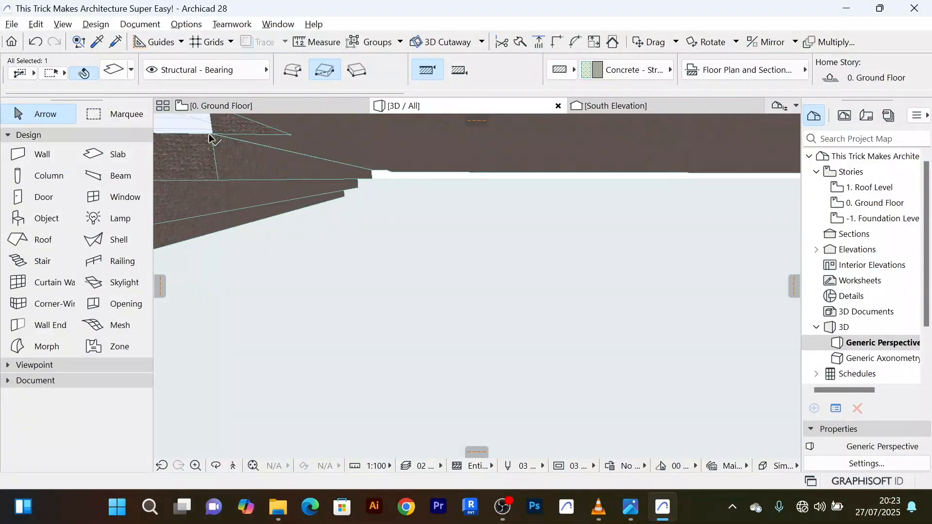
{"action": "left_click", "coordinate": [213, 136]}
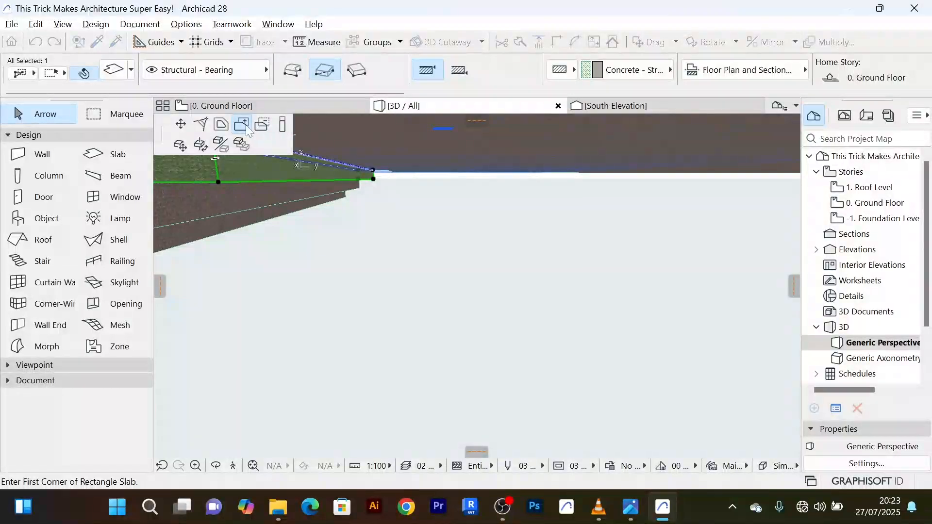
{"action": "left_click", "coordinate": [243, 125]}
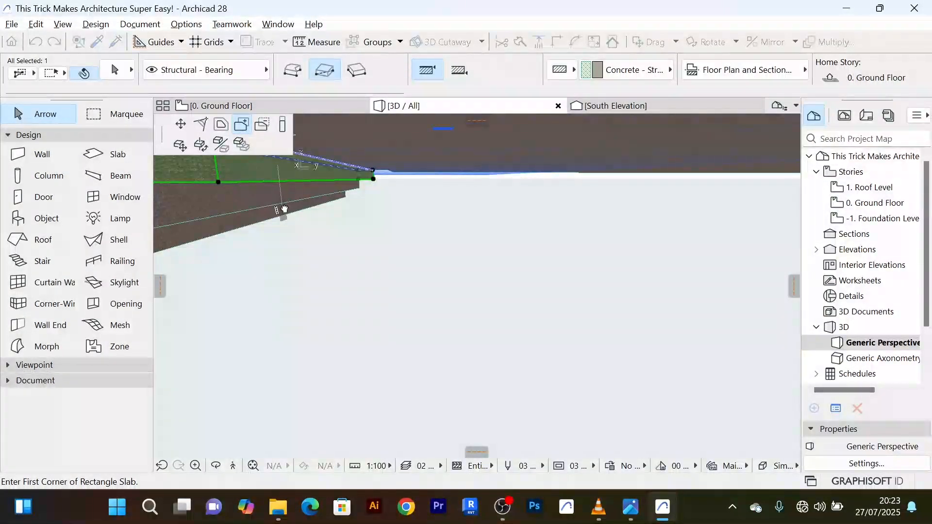
{"action": "middle_click_drag", "start_coordinate": [284, 209], "coordinate": [298, 219]}
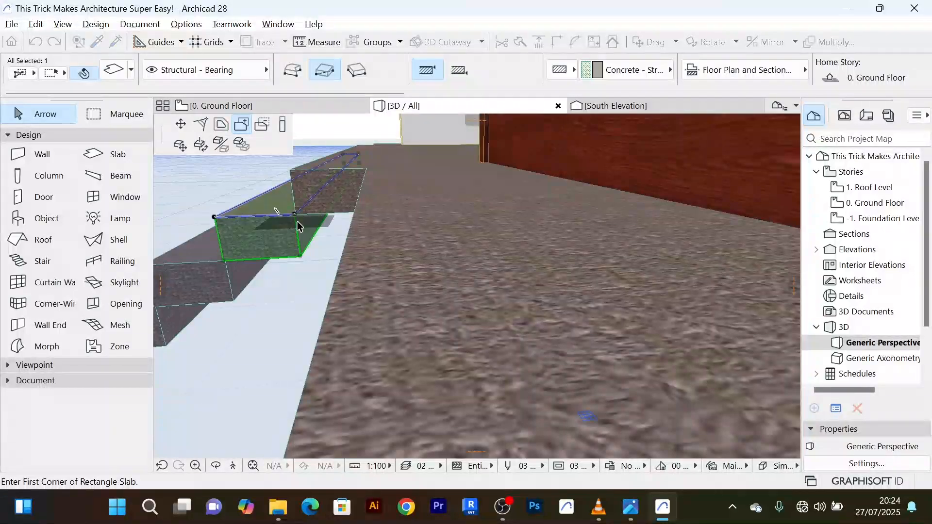
{"action": "left_click", "coordinate": [293, 214]}
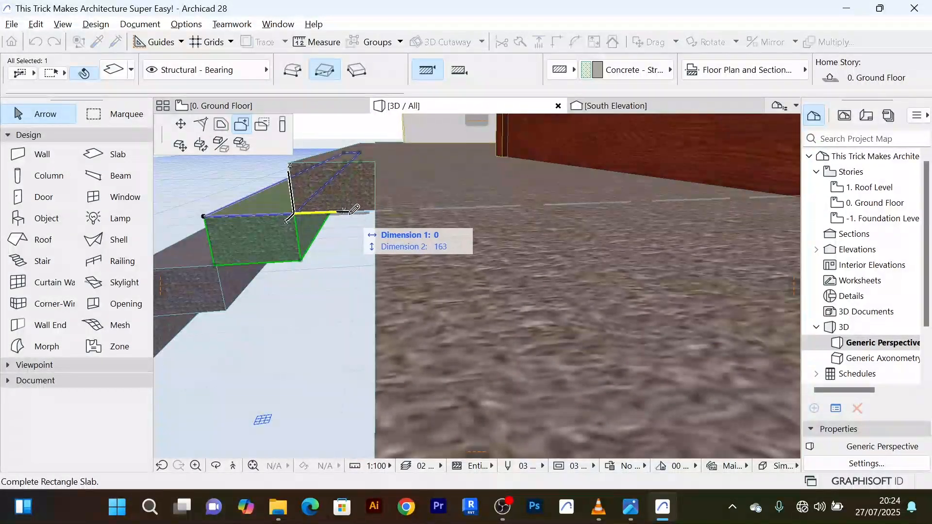
{"action": "middle_click_drag", "start_coordinate": [360, 221], "coordinate": [407, 227]}
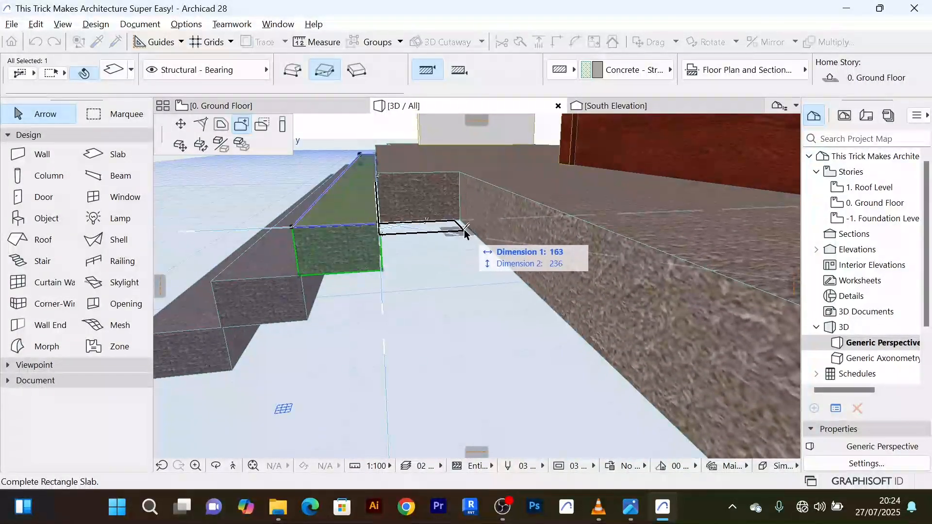
{"action": "left_click", "coordinate": [465, 233]}
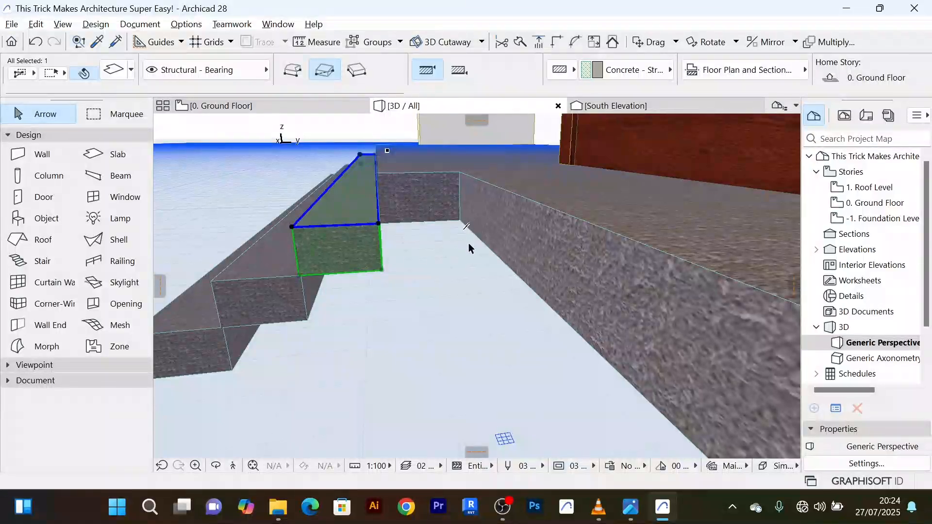
{"action": "left_click", "coordinate": [461, 223]}
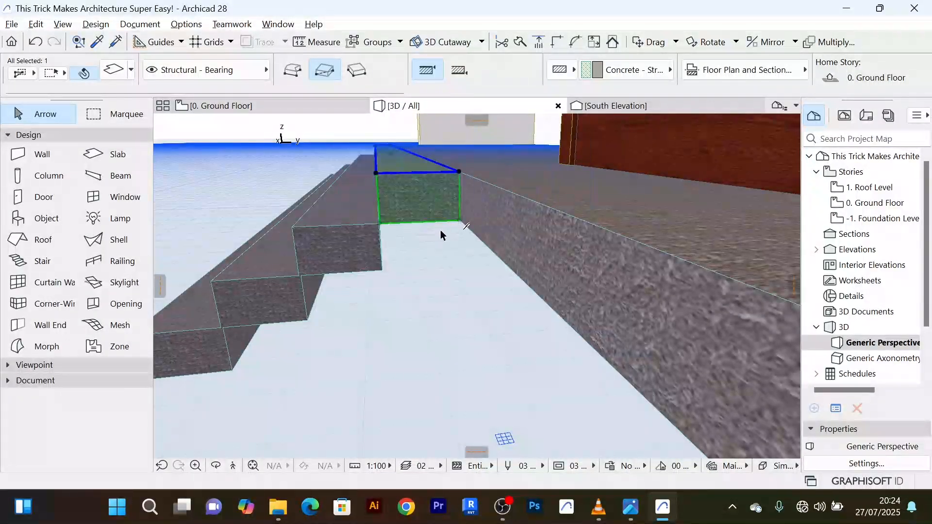
{"action": "left_click", "coordinate": [370, 247]}
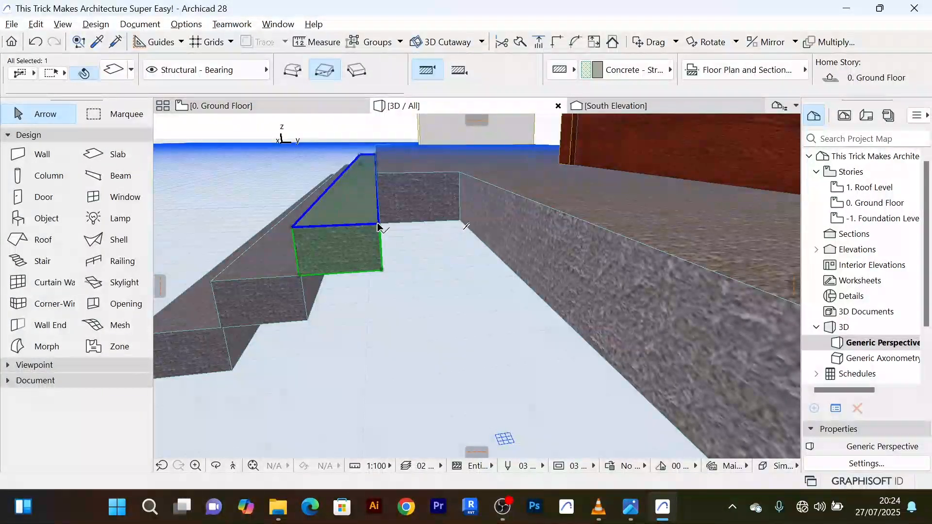
{"action": "left_click", "coordinate": [378, 224]}
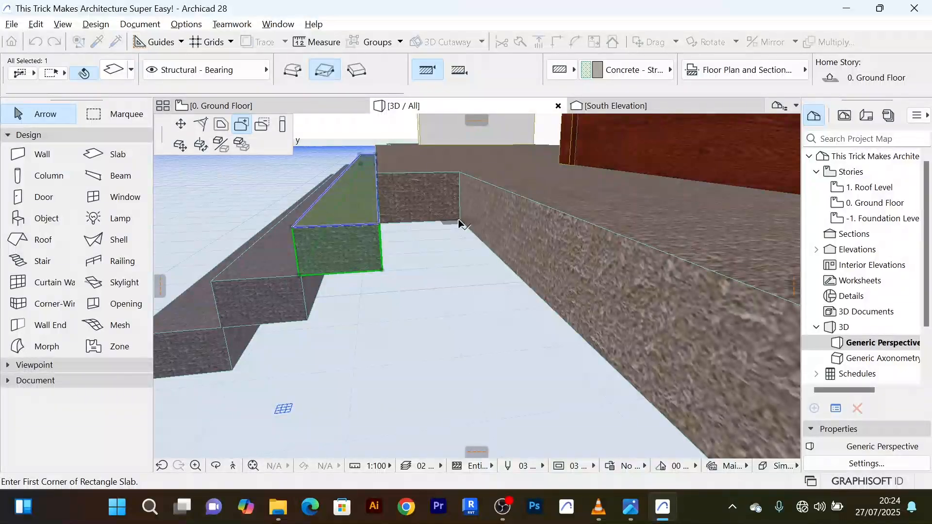
{"action": "left_click", "coordinate": [460, 220]}
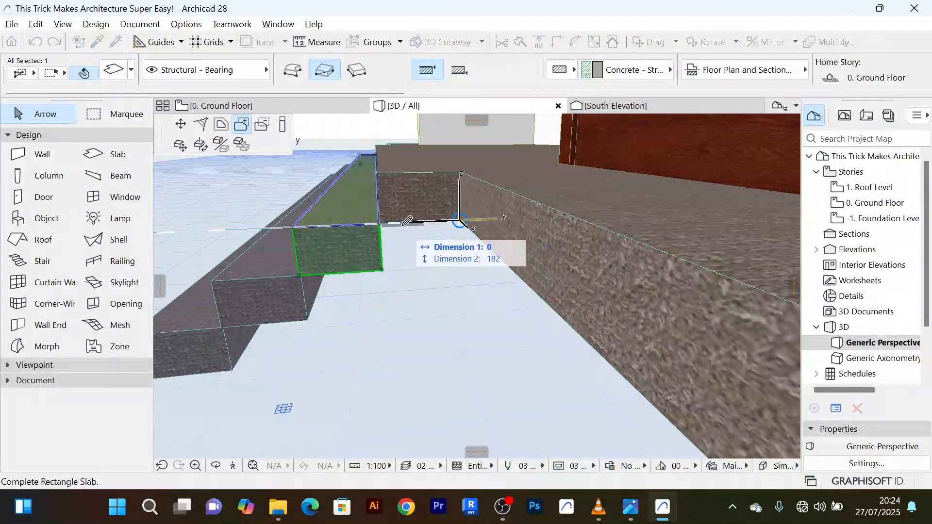
{"action": "left_click", "coordinate": [293, 70]}
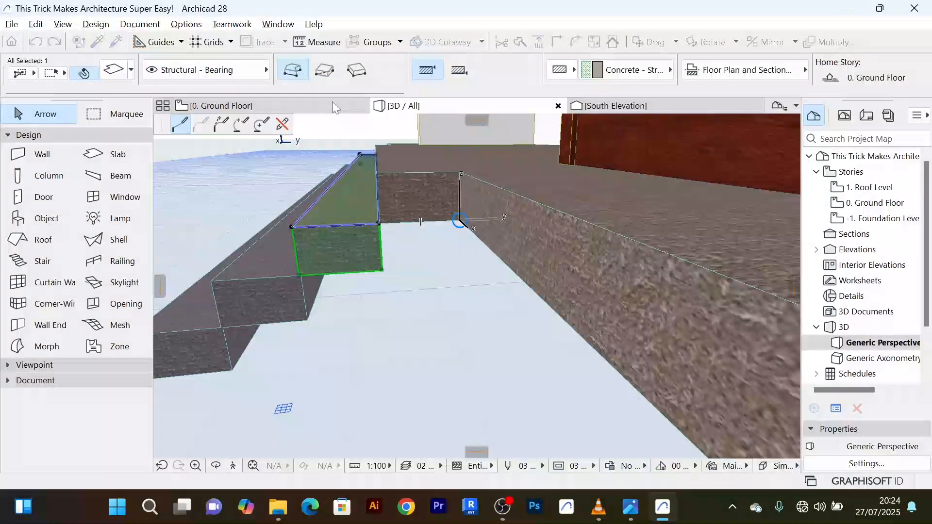
{"action": "left_click", "coordinate": [379, 224]}
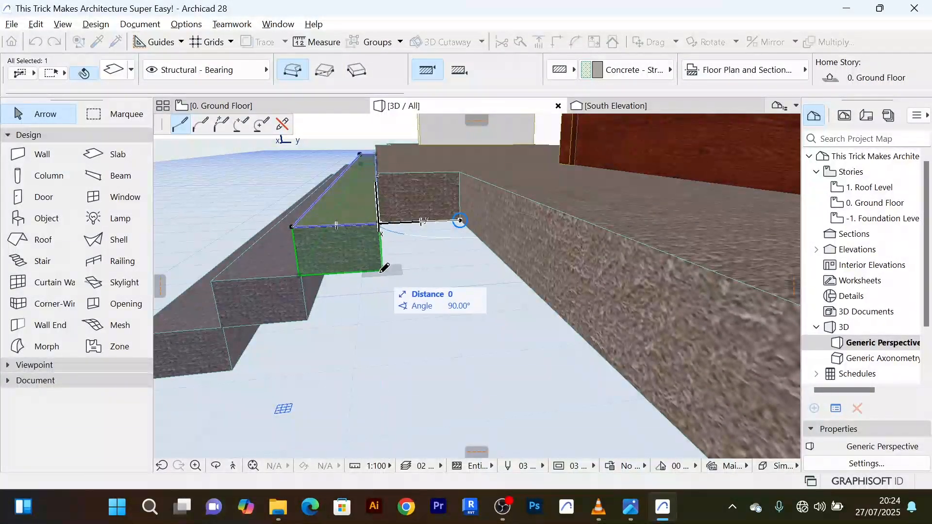
{"action": "key", "text": "Escape"}
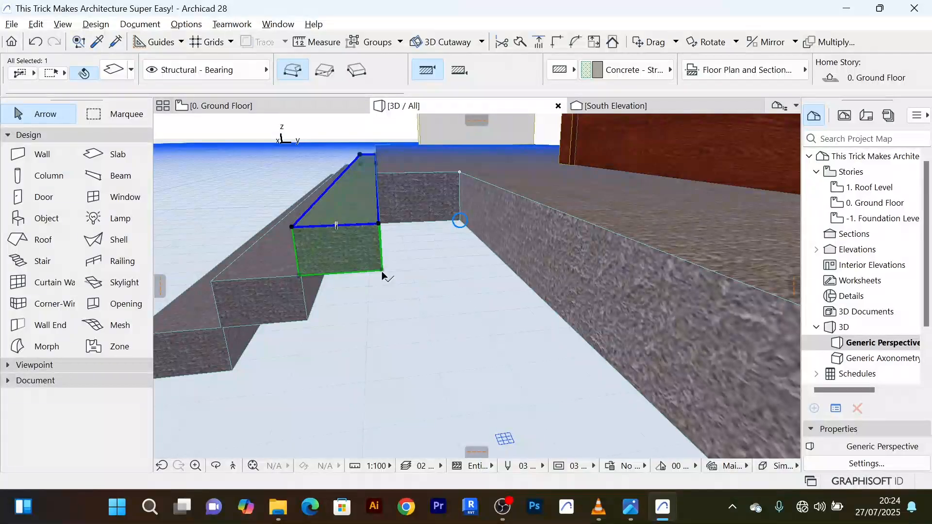
{"action": "left_click", "coordinate": [382, 271]}
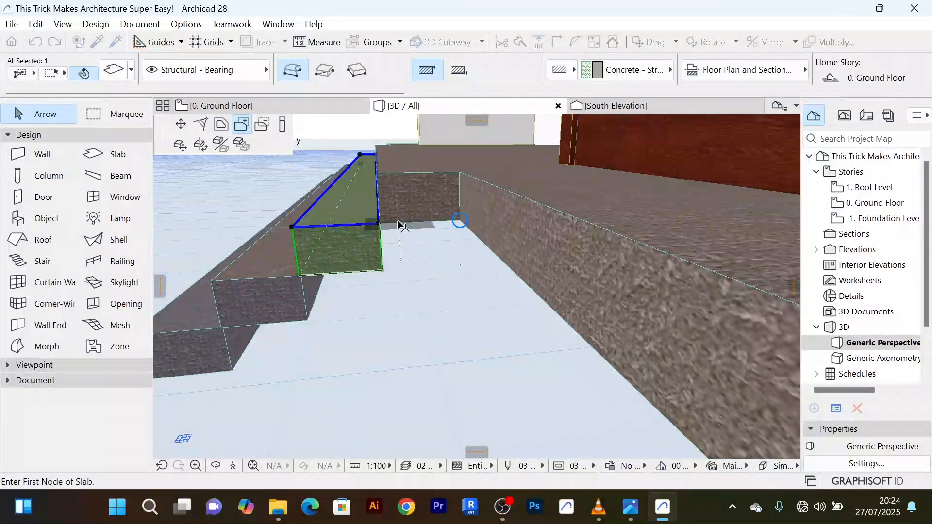
{"action": "left_click", "coordinate": [382, 270]}
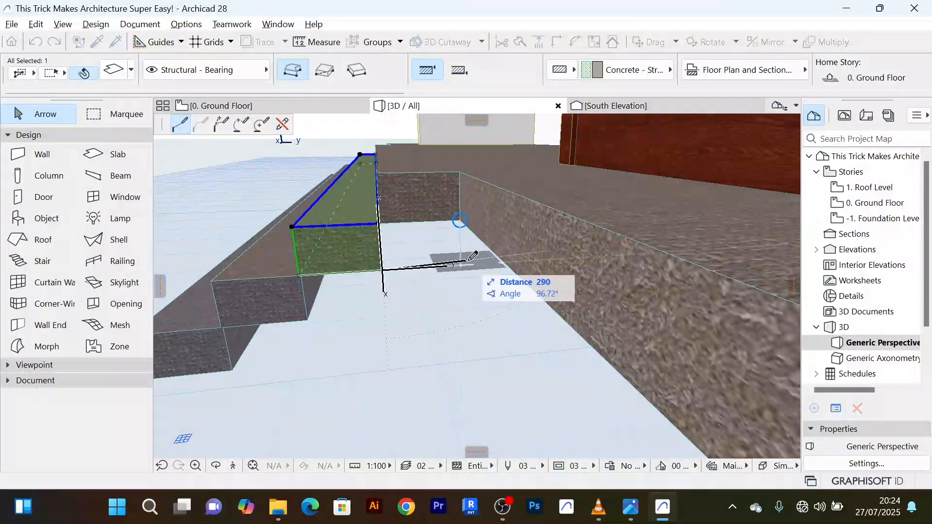
{"action": "left_click", "coordinate": [460, 221]}
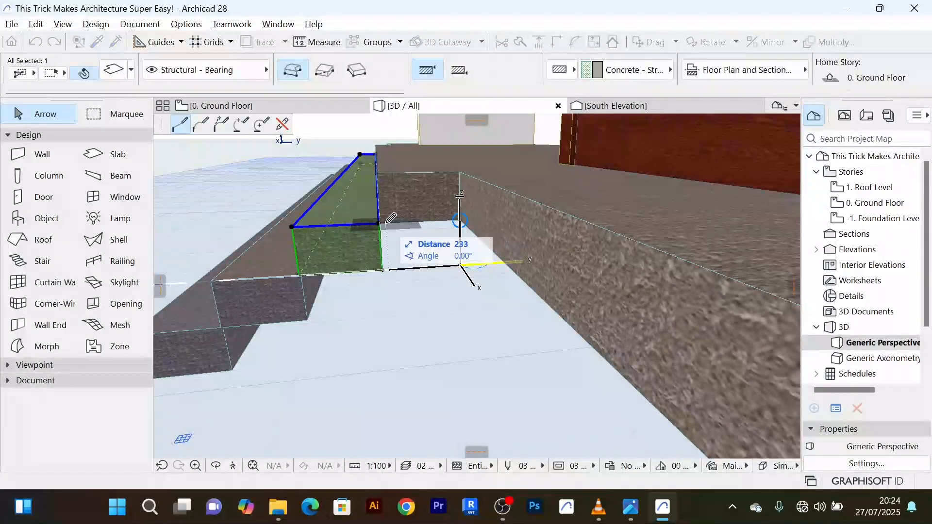
{"action": "key", "text": "Escape"}
{"action": "scroll", "coordinate": [453, 263], "scroll_direction": "down", "scroll_amount": 3}
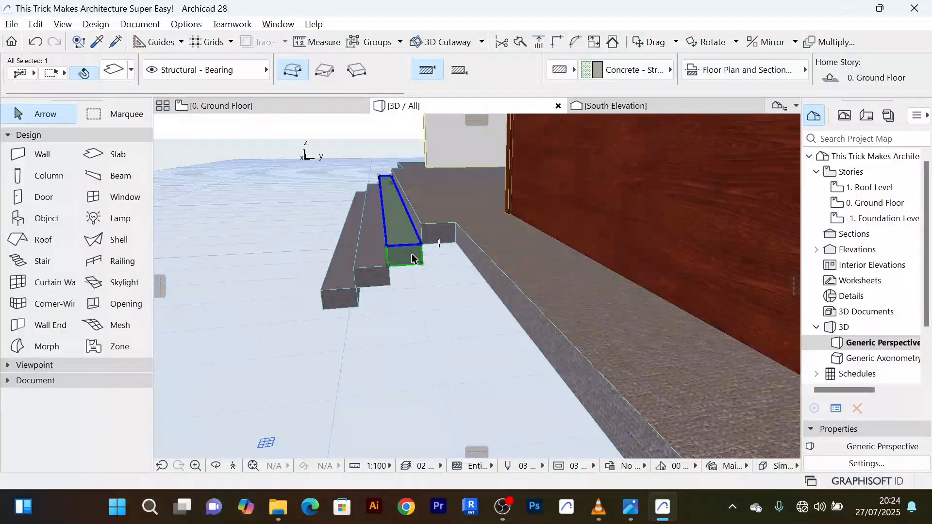
{"action": "scroll", "coordinate": [412, 253], "scroll_direction": "up", "scroll_amount": 3}
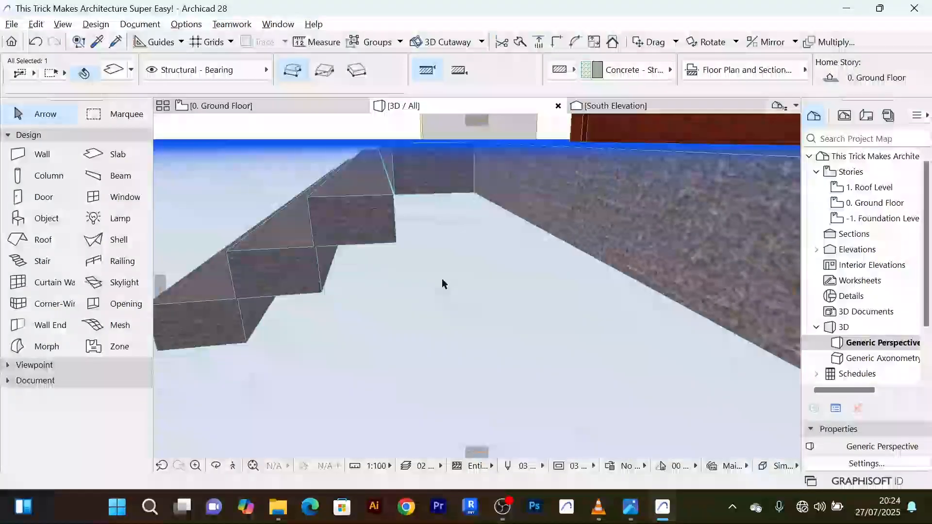
{"action": "left_click", "coordinate": [397, 243]}
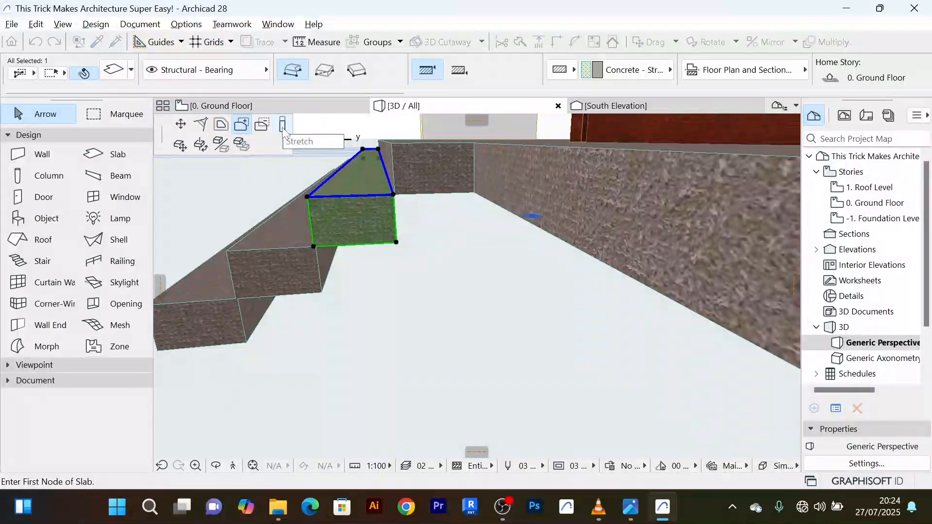
{"action": "left_click", "coordinate": [283, 127]}
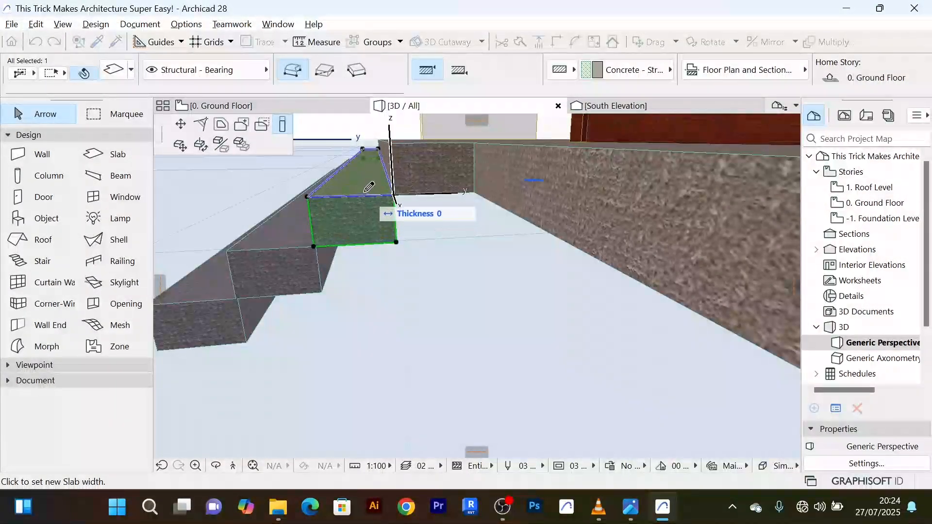
{"action": "key", "text": "Escape"}
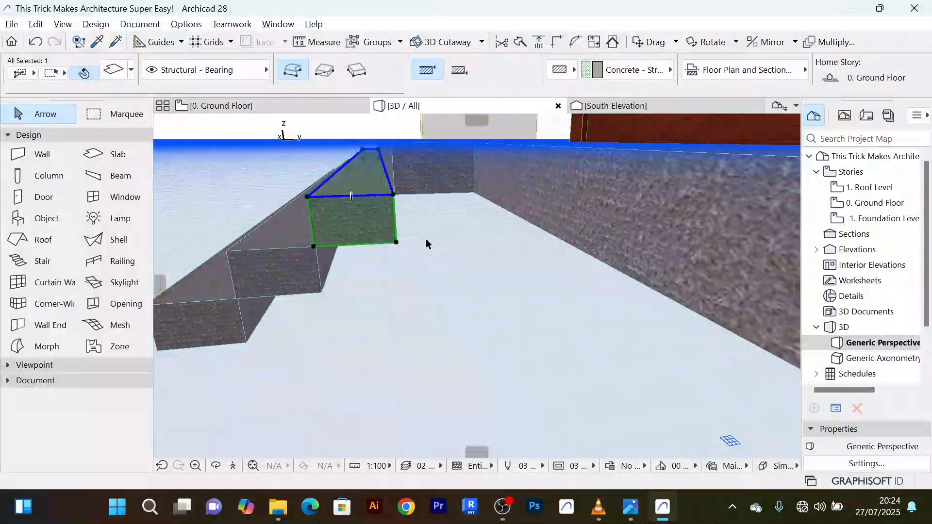
Select the highest porch step slab and stretch it downward to a thickness of 450
{"action": "mouse_move", "coordinate": [430, 243]}
{"action": "middle_mouse_down", "text": "shift"}
{"action": "mouse_move", "coordinate": [440, 240]}
{"action": "mouse_move", "coordinate": [427, 243]}
{"action": "middle_mouse_up", "text": "shift"}
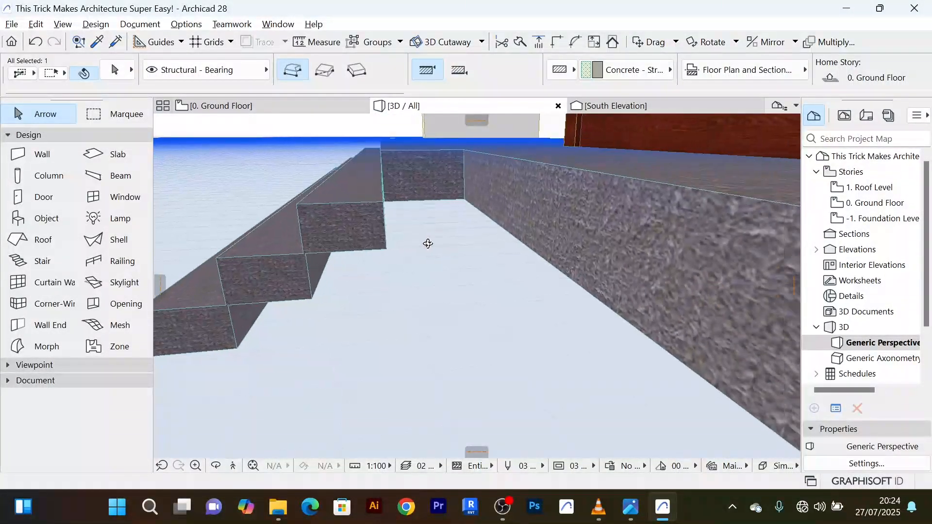
{"action": "left_click", "coordinate": [438, 196]}
{"action": "scroll", "coordinate": [412, 221], "scroll_direction": "down", "scroll_amount": 3}
{"action": "middle_click_drag", "start_coordinate": [412, 222], "coordinate": [408, 217], "text": "shift"}
{"action": "scroll", "coordinate": [427, 195], "scroll_direction": "up", "scroll_amount": 3}
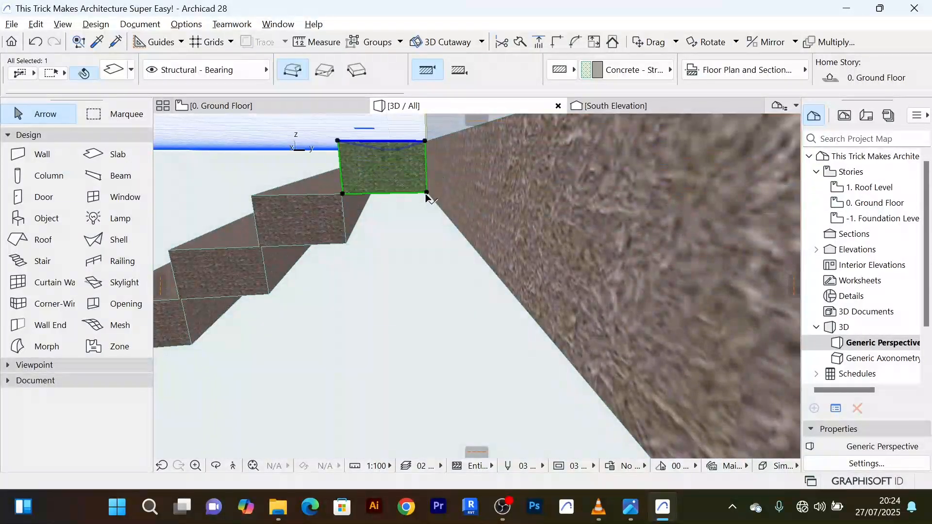
{"action": "left_click", "coordinate": [427, 193]}
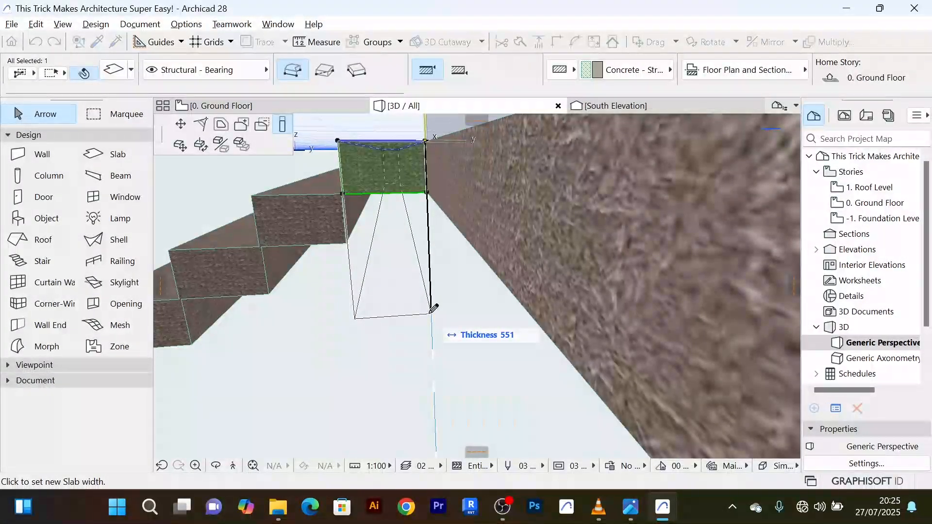
{"action": "type", "text": "450"}
{"action": "key", "text": "Return"}
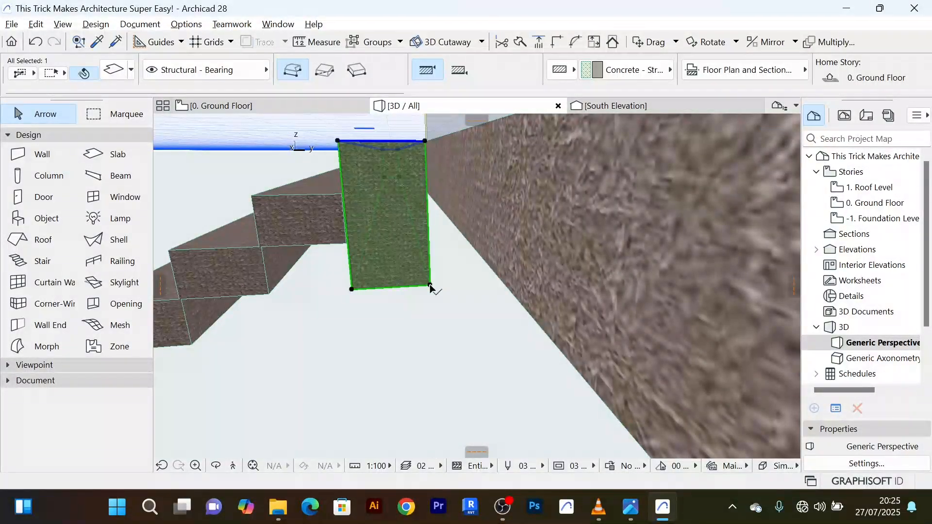
Stretch the second-highest step slab's thickness downward to the level of the highest slab's underside
{"action": "scroll", "coordinate": [430, 286], "scroll_direction": "down", "scroll_amount": 3}
{"action": "middle_click_drag", "start_coordinate": [430, 285], "coordinate": [442, 326], "text": "shift"}
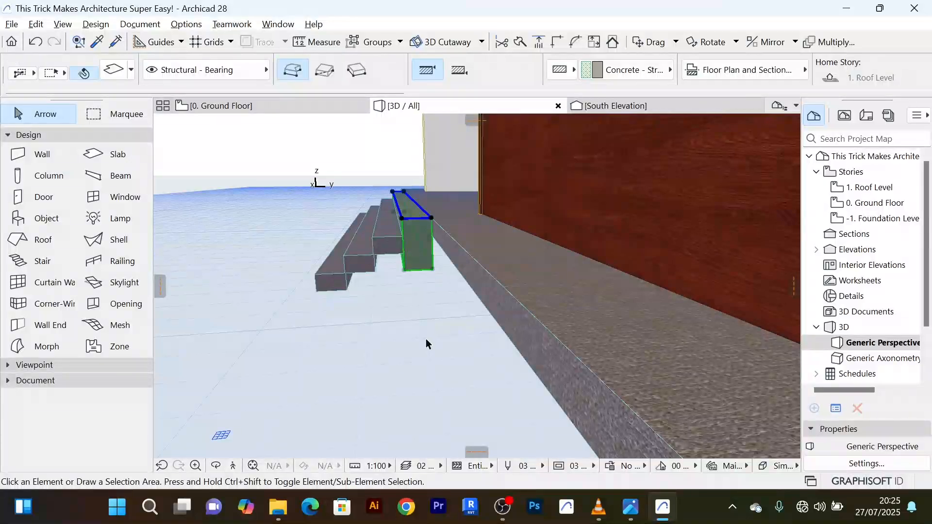
{"action": "left_click", "coordinate": [426, 339]}
{"action": "scroll", "coordinate": [406, 264], "scroll_direction": "up", "scroll_amount": 3}
{"action": "left_click", "coordinate": [390, 238]}
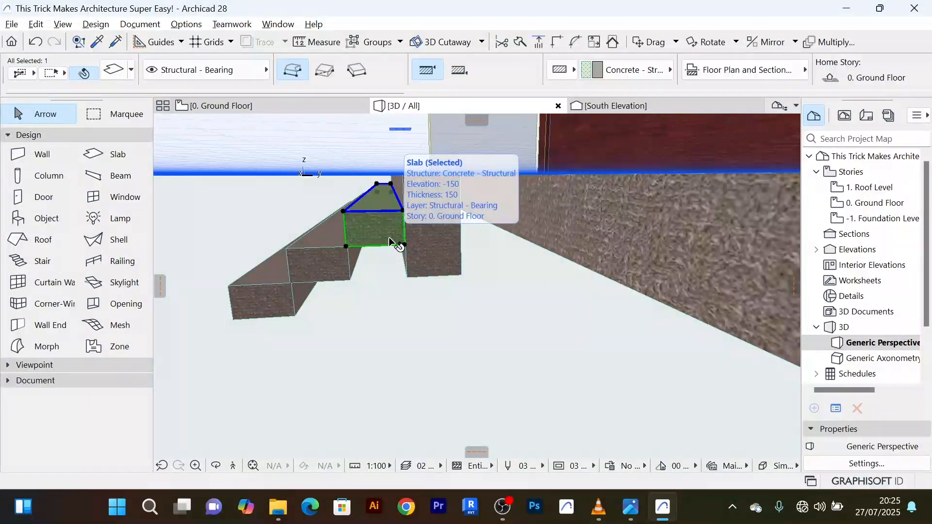
{"action": "left_click", "coordinate": [404, 244]}
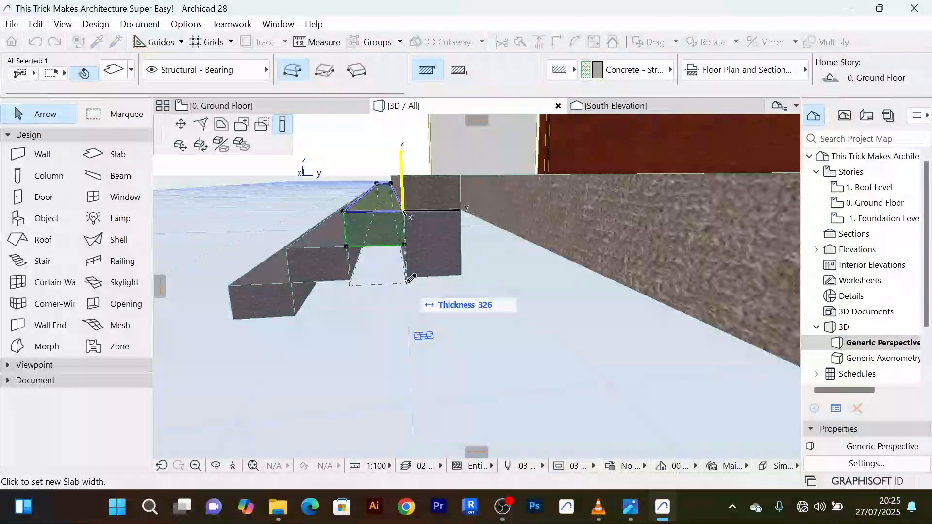
{"action": "left_click", "coordinate": [406, 286]}
Stretch the third step slab's thickness downward to 300, level with the underside of the lowest slab
{"action": "scroll", "coordinate": [399, 302], "scroll_direction": "up", "scroll_amount": 5}
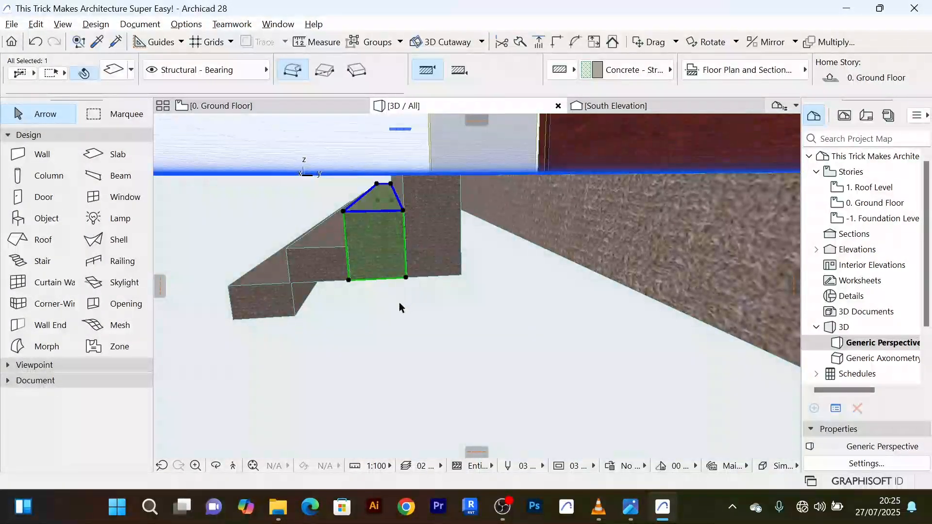
{"action": "middle_click_drag", "start_coordinate": [397, 302], "coordinate": [420, 303], "text": "shift"}
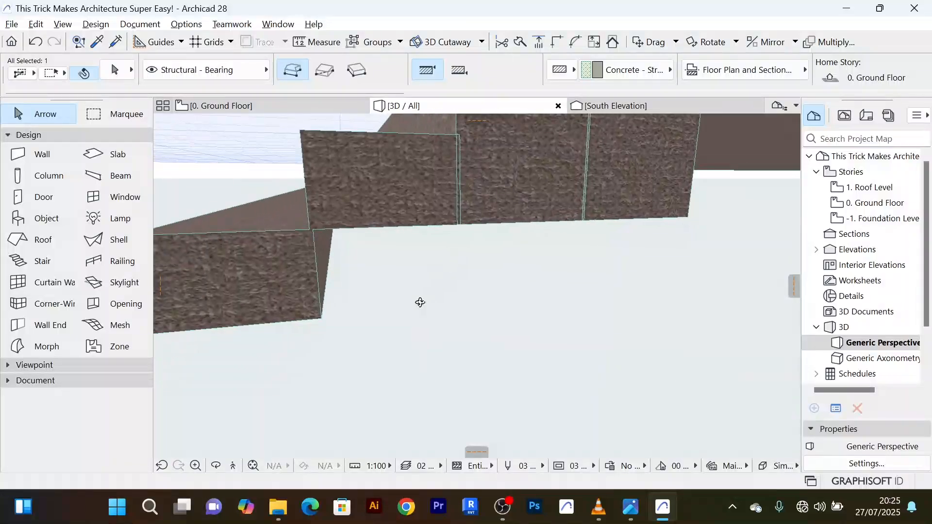
{"action": "scroll", "coordinate": [437, 227], "scroll_direction": "down", "scroll_amount": 5}
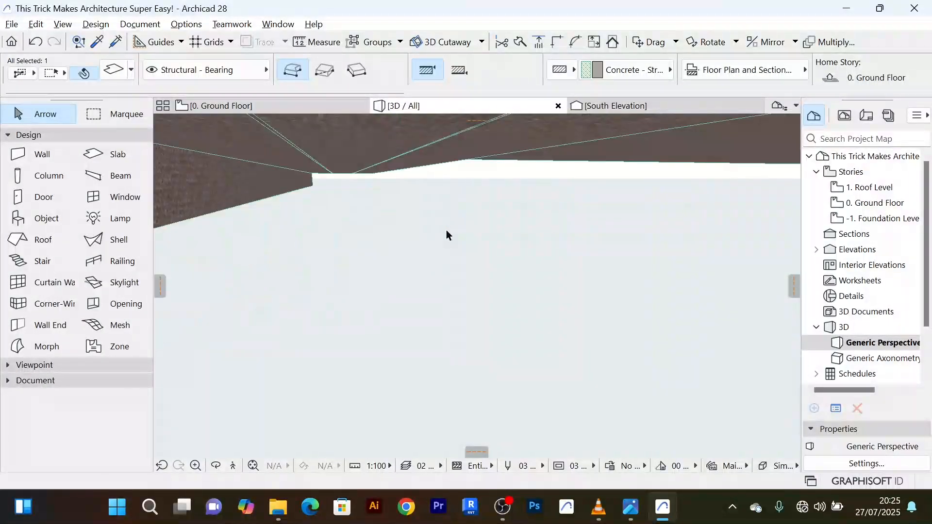
{"action": "left_click", "coordinate": [455, 229]}
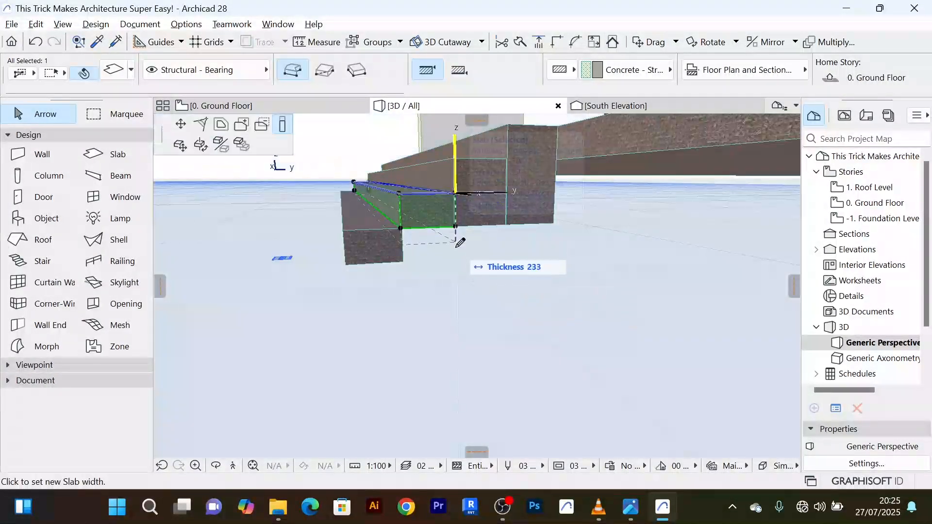
{"action": "key", "text": "Escape"}
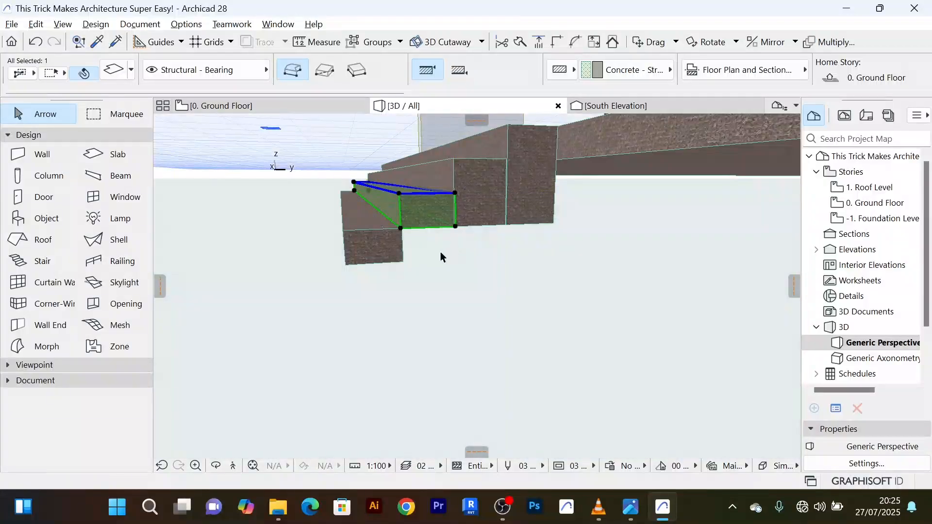
{"action": "scroll", "coordinate": [406, 246], "scroll_direction": "up", "scroll_amount": 5}
{"action": "scroll", "coordinate": [406, 246], "scroll_direction": "down", "scroll_amount": 5}
{"action": "scroll", "coordinate": [383, 222], "scroll_direction": "up", "scroll_amount": 4}
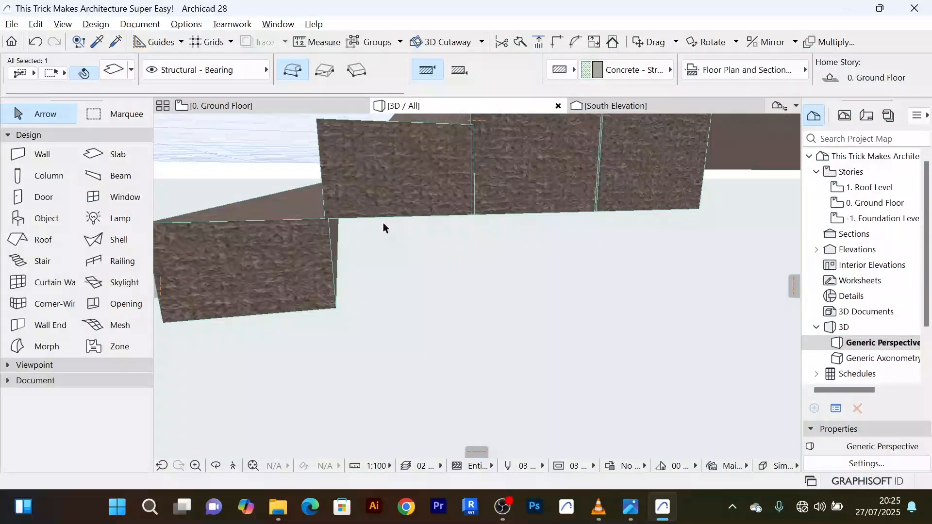
{"action": "left_click", "coordinate": [326, 221]}
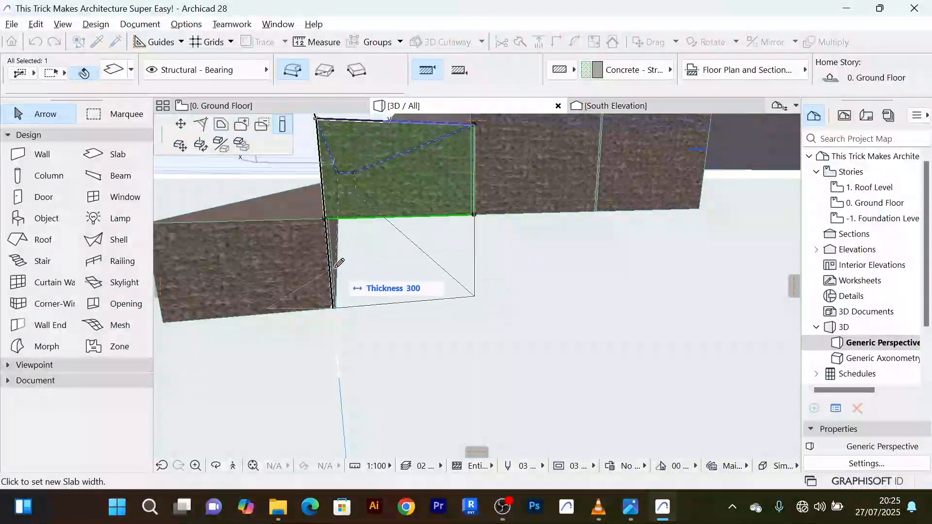
{"action": "left_click", "coordinate": [427, 265]}
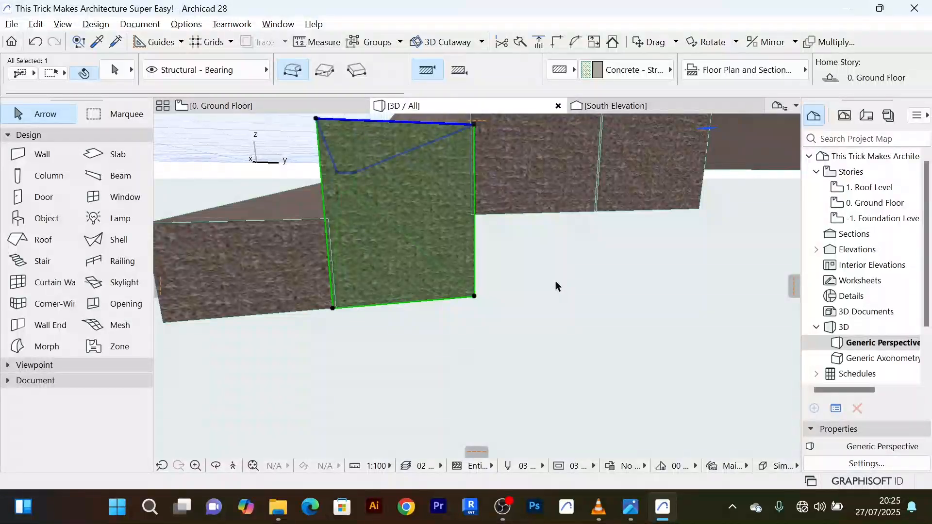
Select the second-highest step slab and stretch its thickness down to the underside level of the third slab
{"action": "scroll", "coordinate": [549, 281], "scroll_direction": "up", "scroll_amount": 3}
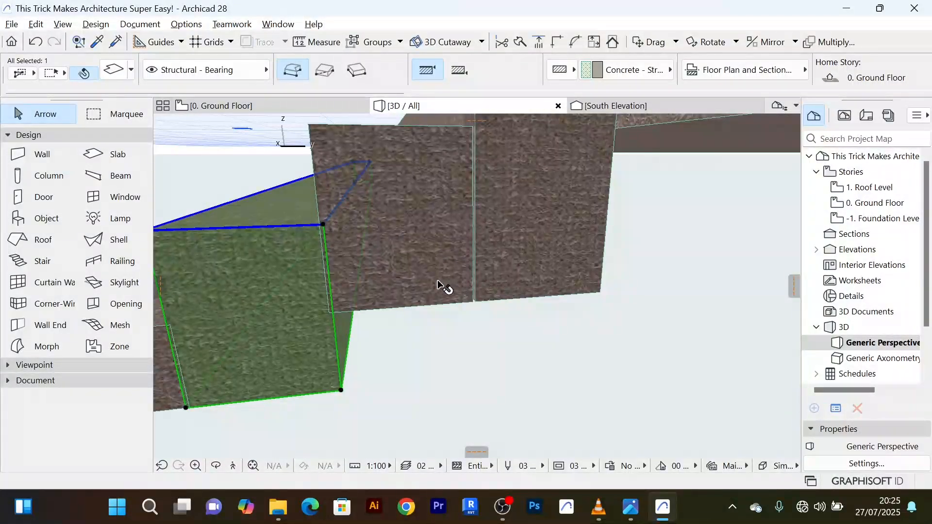
{"action": "left_click", "coordinate": [438, 282]}
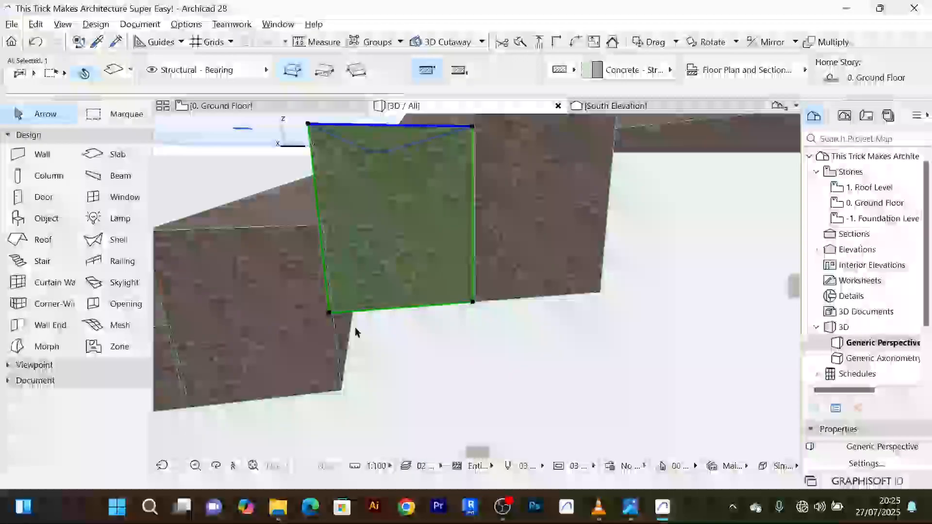
{"action": "left_click", "coordinate": [329, 313]}
{"action": "left_click", "coordinate": [341, 396]}
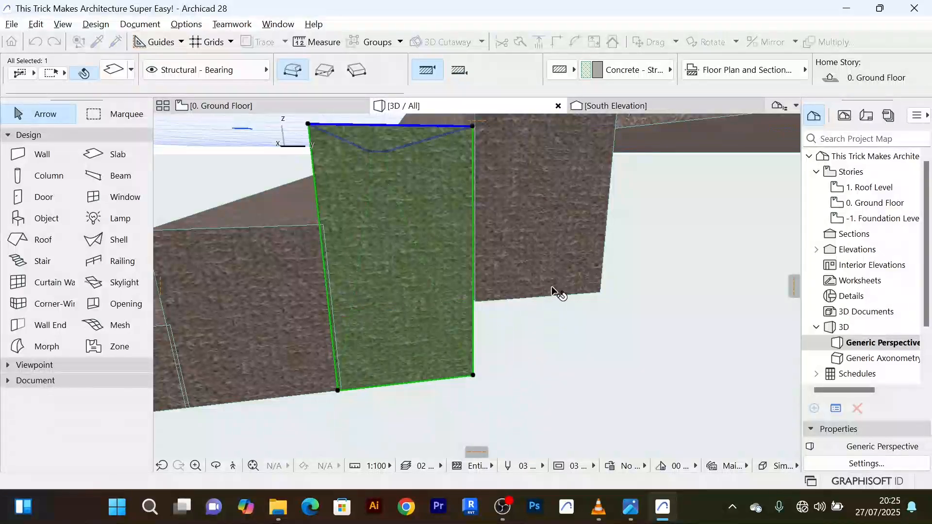
Select the highest step slab and stretch its thickness downward to 600, level with the undersides of the other slabs
{"action": "left_click", "coordinate": [552, 290]}
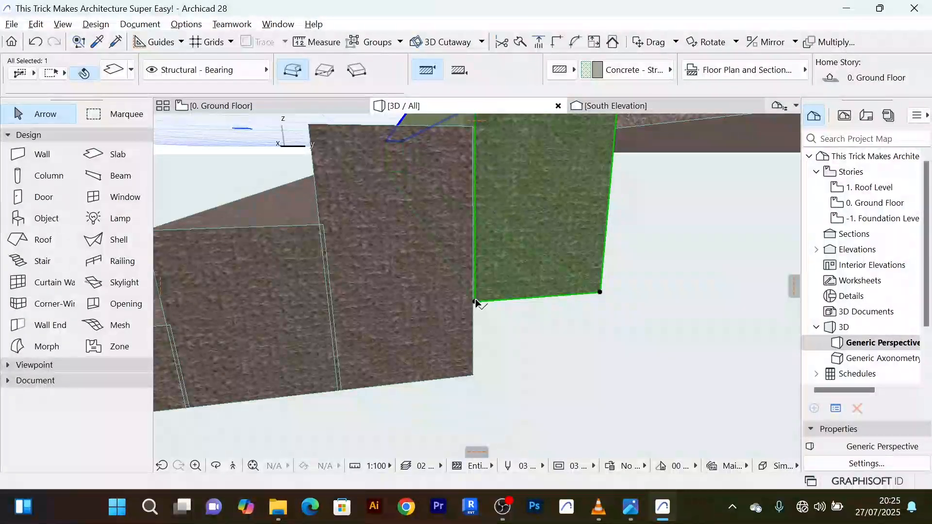
{"action": "left_click", "coordinate": [475, 303]}
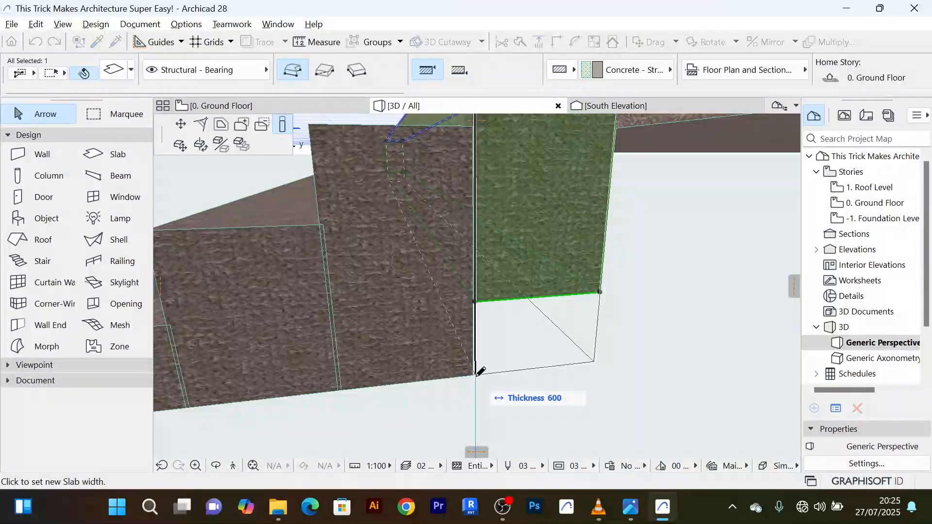
{"action": "scroll", "coordinate": [476, 376], "scroll_direction": "up", "scroll_amount": 2}
{"action": "scroll", "coordinate": [475, 373], "scroll_direction": "down", "scroll_amount": 3}
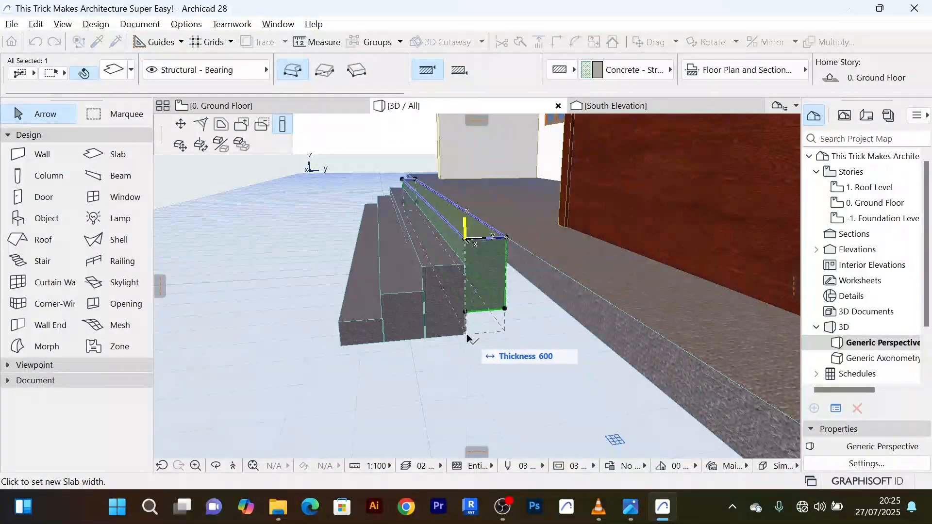
{"action": "left_click", "coordinate": [467, 334]}
Deselect the slab and examine the entrance steps' end faces and their junction with the porch floor in 3D
{"action": "middle_click_drag", "start_coordinate": [534, 340], "coordinate": [404, 314], "text": "shift"}
{"action": "middle_click_drag", "start_coordinate": [521, 297], "coordinate": [570, 342], "text": "shift"}
{"action": "left_click", "coordinate": [634, 368]}
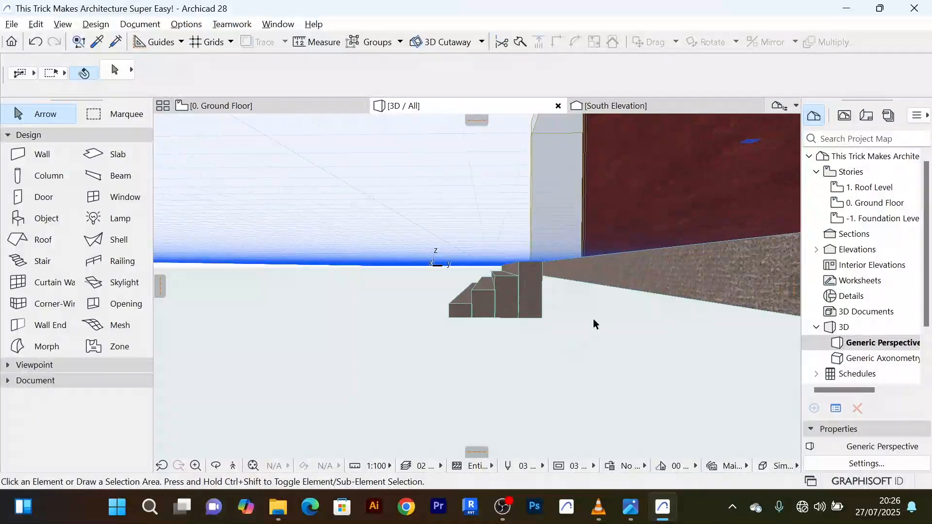
{"action": "middle_click_drag", "start_coordinate": [645, 325], "coordinate": [410, 308], "text": "shift"}
{"action": "scroll", "coordinate": [392, 272], "scroll_direction": "up", "scroll_amount": 5}
{"action": "scroll", "coordinate": [431, 255], "scroll_direction": "down", "scroll_amount": 1}
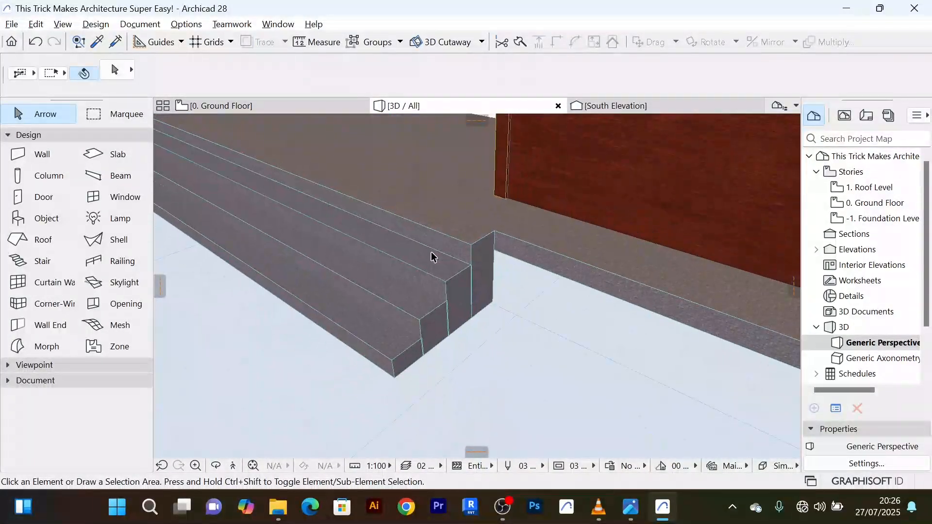
{"action": "scroll", "coordinate": [434, 258], "scroll_direction": "down", "scroll_amount": 4}
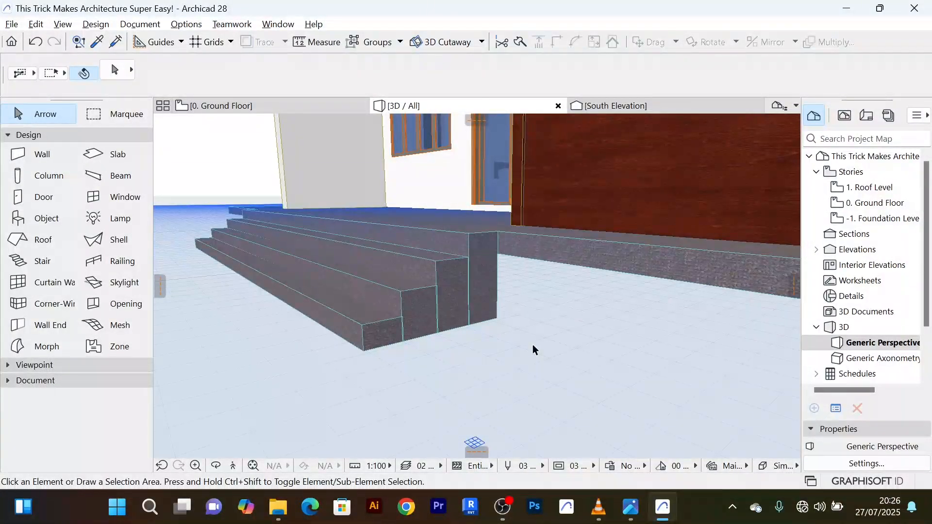
{"action": "middle_click_drag", "start_coordinate": [525, 301], "coordinate": [593, 347], "text": "shift"}
{"action": "scroll", "coordinate": [441, 292], "scroll_direction": "up", "scroll_amount": 2}
{"action": "middle_click_drag", "start_coordinate": [441, 292], "coordinate": [593, 292], "text": "shift"}
{"action": "scroll", "coordinate": [541, 264], "scroll_direction": "down", "scroll_amount": 6}
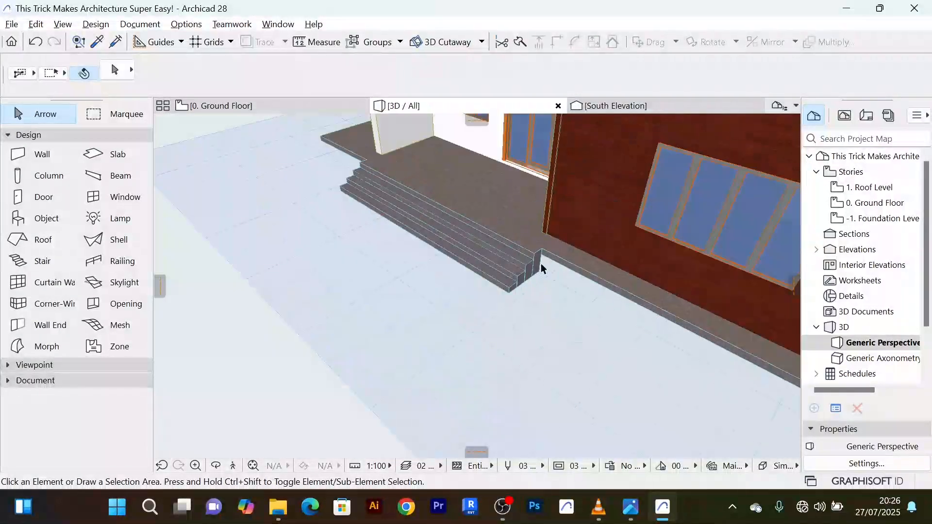
Examine the entrance steps within the whole house, viewing the front facade and the side with the patterned wall in 3D
{"action": "middle_click_drag", "start_coordinate": [533, 261], "coordinate": [476, 258]}
{"action": "scroll", "coordinate": [477, 258], "scroll_direction": "down", "scroll_amount": 2}
{"action": "scroll", "coordinate": [502, 300], "scroll_direction": "down", "scroll_amount": 3}
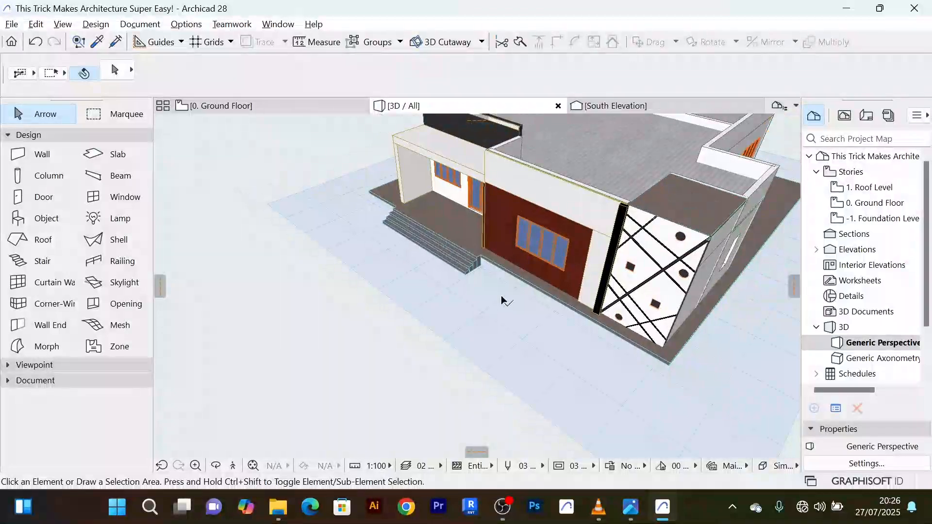
{"action": "middle_click_drag", "start_coordinate": [503, 298], "coordinate": [446, 329], "text": "shift"}
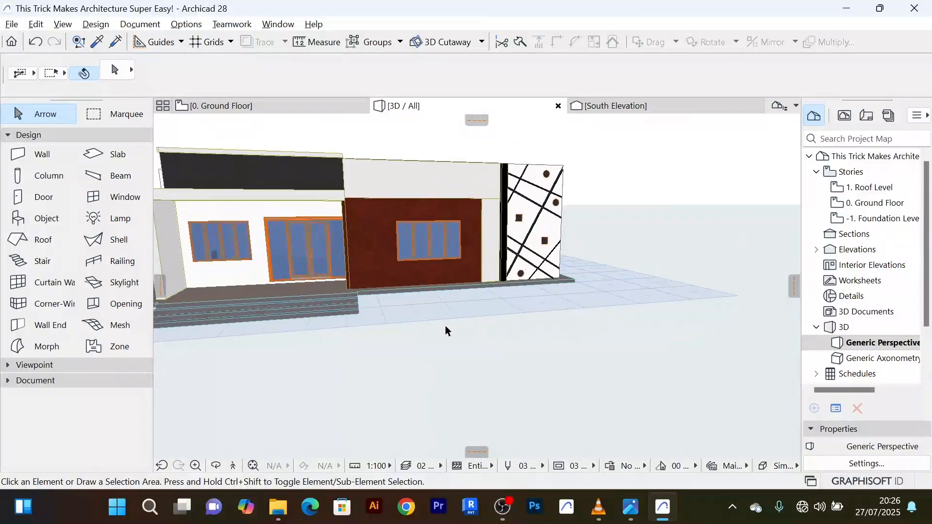
{"action": "scroll", "coordinate": [446, 327], "scroll_direction": "down", "scroll_amount": 2}
{"action": "middle_click_drag", "start_coordinate": [555, 338], "coordinate": [374, 340], "text": "shift"}
{"action": "scroll", "coordinate": [600, 272], "scroll_direction": "up", "scroll_amount": 5}
{"action": "middle_click_drag", "start_coordinate": [614, 248], "coordinate": [663, 265], "text": "shift"}
{"action": "scroll", "coordinate": [507, 257], "scroll_direction": "down", "scroll_amount": 2}
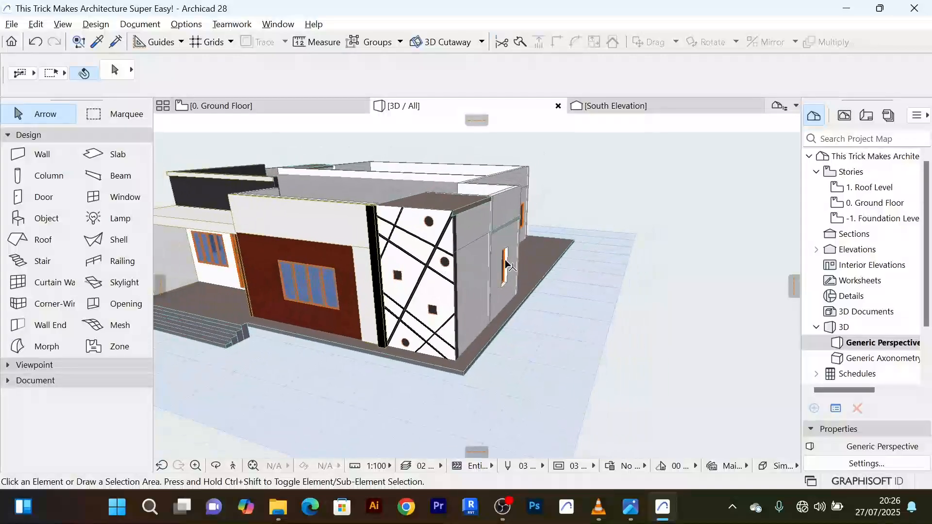
{"action": "middle_click_drag", "start_coordinate": [507, 258], "coordinate": [491, 275], "text": "shift"}
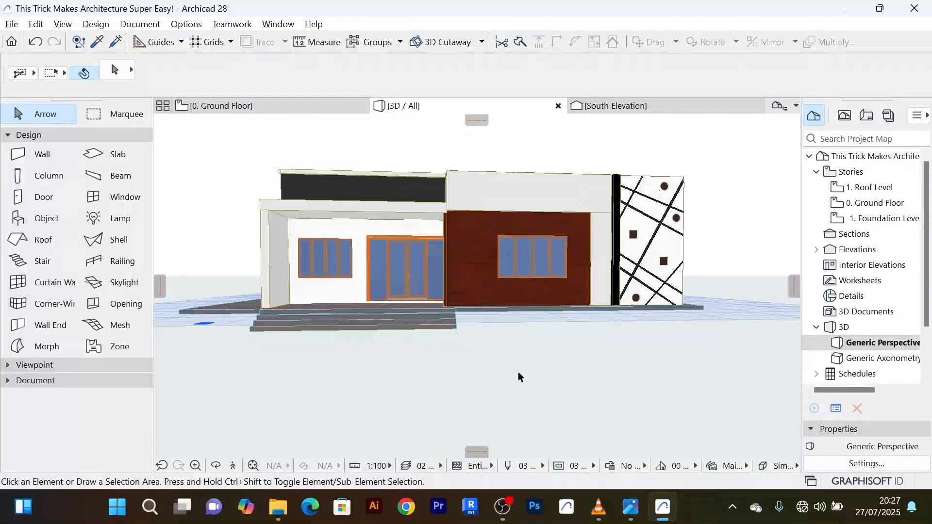
{"action": "scroll", "coordinate": [674, 202], "scroll_direction": "up", "scroll_amount": 2}
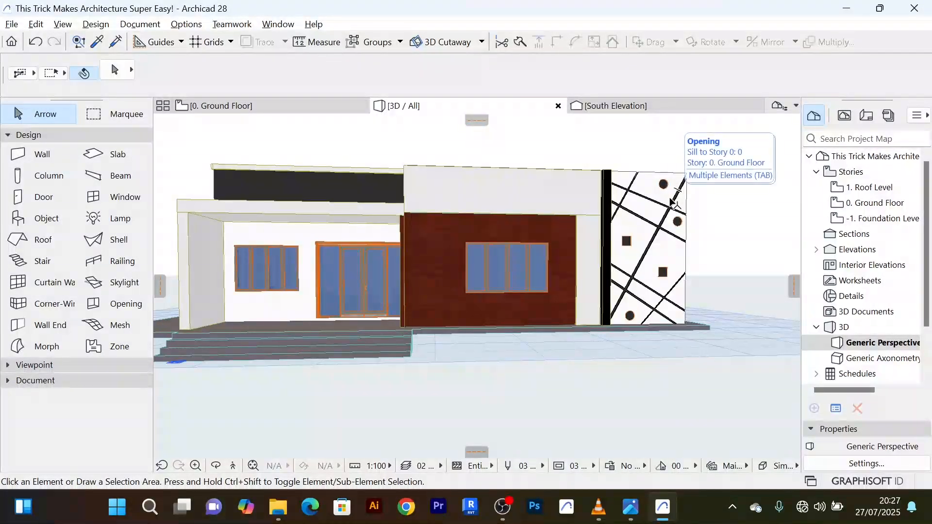
Examine the front facade in 3D, comparing the porch, the dark red cladding and the patterned wall
{"action": "scroll", "coordinate": [671, 200], "scroll_direction": "up", "scroll_amount": 1}
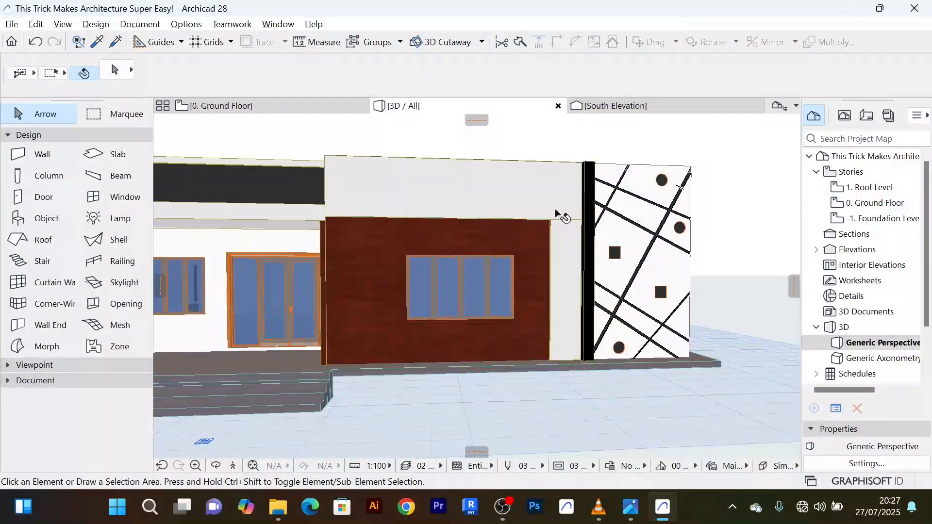
{"action": "scroll", "coordinate": [553, 204], "scroll_direction": "down", "scroll_amount": 2}
{"action": "scroll", "coordinate": [416, 202], "scroll_direction": "down", "scroll_amount": 2}
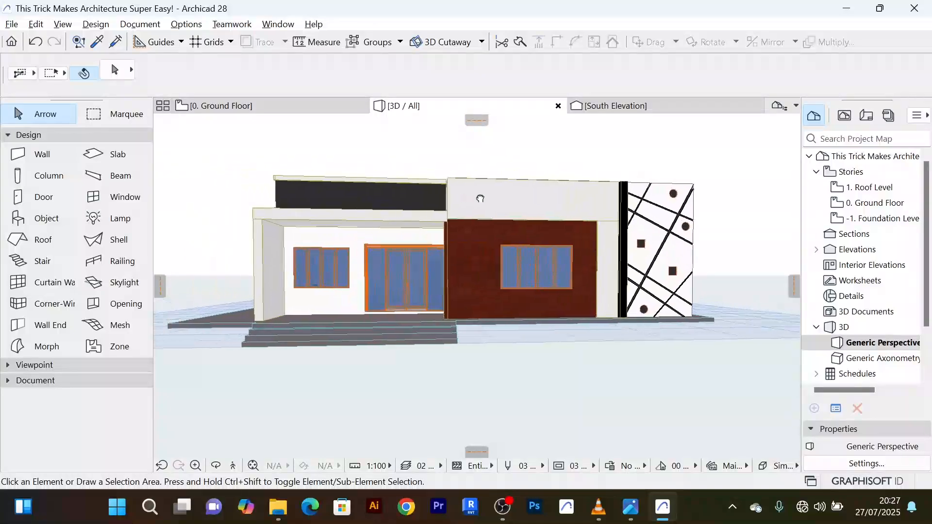
{"action": "middle_click_drag", "start_coordinate": [480, 198], "coordinate": [504, 200]}
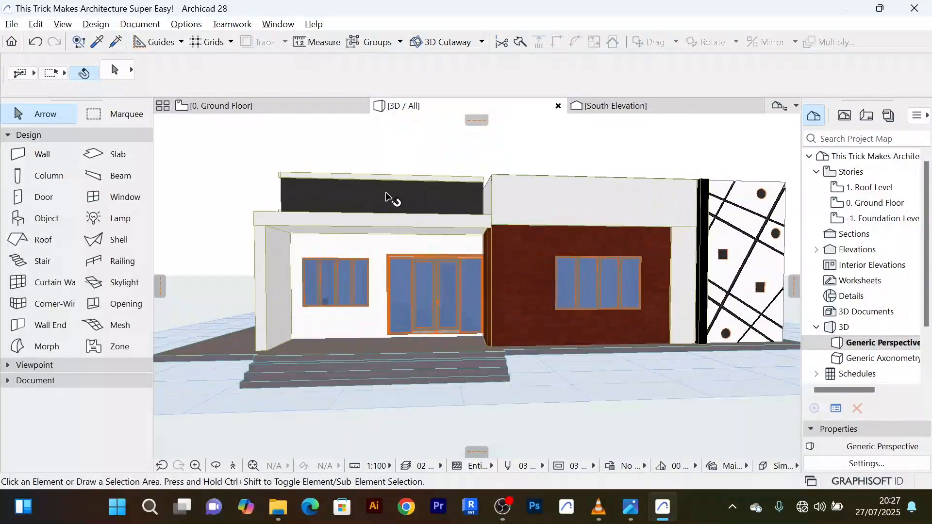
{"action": "scroll", "coordinate": [398, 200], "scroll_direction": "up", "scroll_amount": 3}
{"action": "scroll", "coordinate": [433, 202], "scroll_direction": "down", "scroll_amount": 1}
{"action": "scroll", "coordinate": [440, 377], "scroll_direction": "down", "scroll_amount": 3}
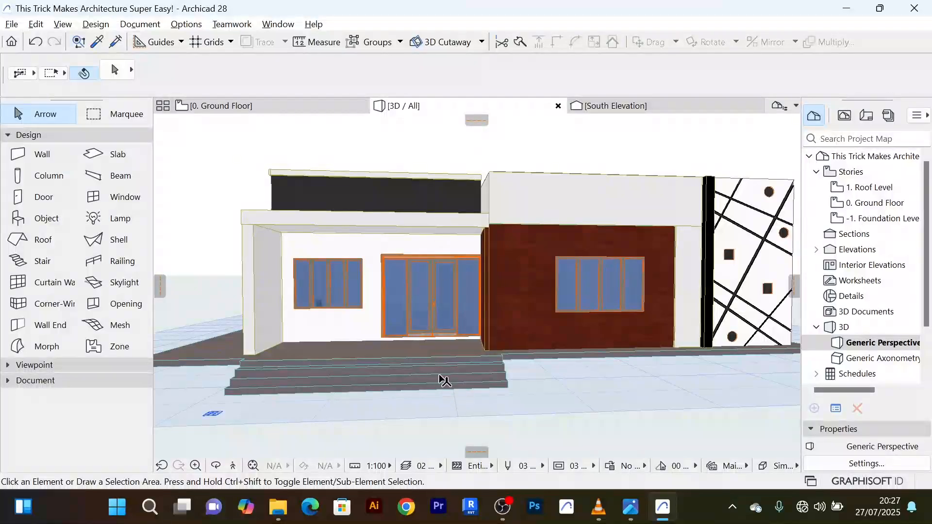
{"action": "scroll", "coordinate": [469, 376], "scroll_direction": "up", "scroll_amount": 5}
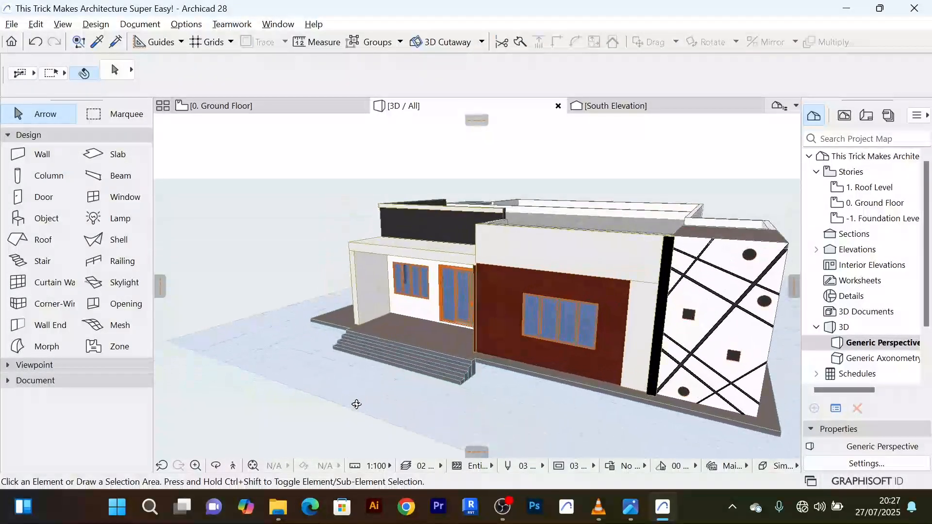
Examine the entrance steps and porch from a raised angle and up close, along with the base around the house
{"action": "middle_click_drag", "start_coordinate": [465, 373], "coordinate": [618, 340], "text": "shift"}
{"action": "scroll", "coordinate": [568, 324], "scroll_direction": "down", "scroll_amount": 6}
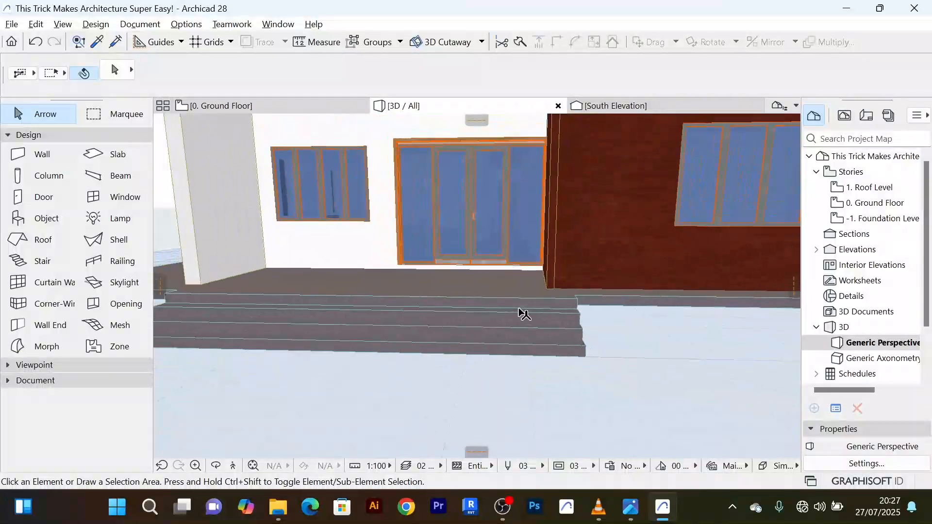
{"action": "middle_click_drag", "start_coordinate": [555, 377], "coordinate": [530, 373], "text": "shift"}
{"action": "scroll", "coordinate": [536, 290], "scroll_direction": "up", "scroll_amount": 2}
{"action": "scroll", "coordinate": [555, 341], "scroll_direction": "down", "scroll_amount": 2}
{"action": "scroll", "coordinate": [531, 373], "scroll_direction": "up", "scroll_amount": 2}
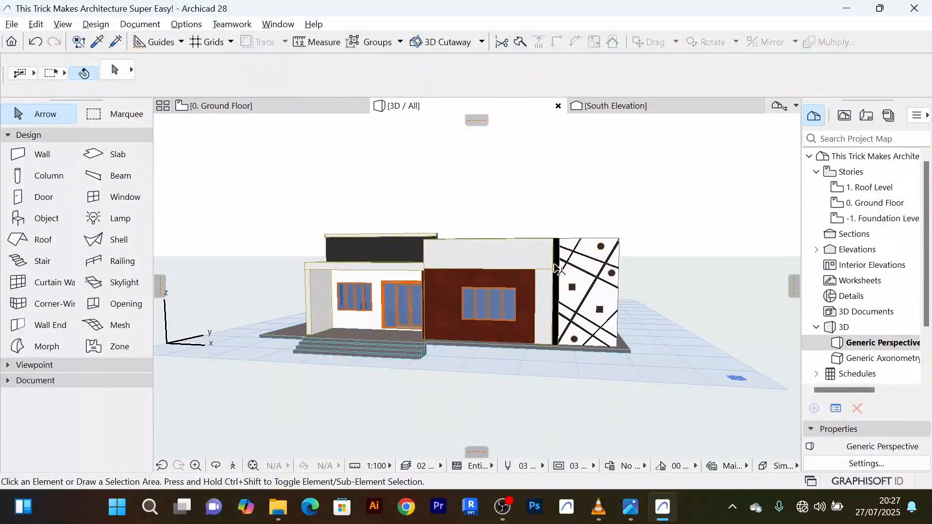
{"action": "scroll", "coordinate": [522, 266], "scroll_direction": "up", "scroll_amount": 2}
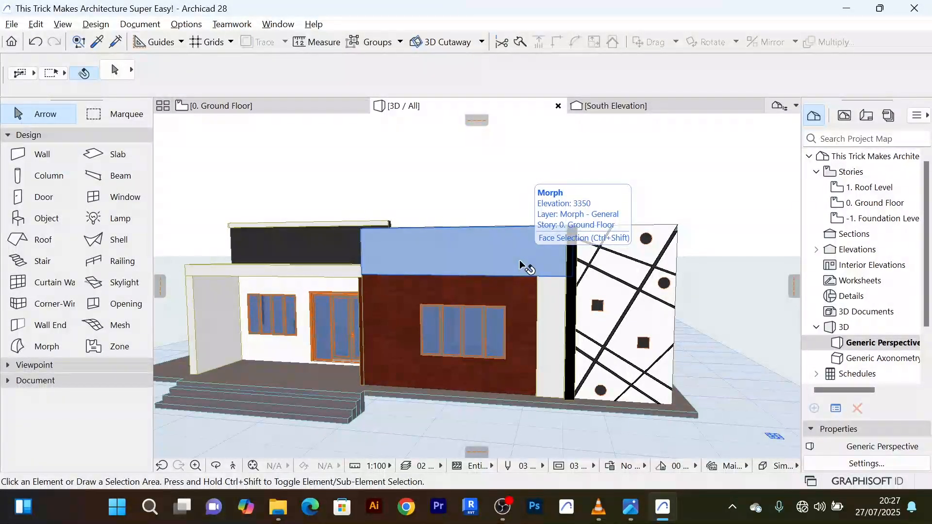
{"action": "scroll", "coordinate": [395, 282], "scroll_direction": "down", "scroll_amount": 2}
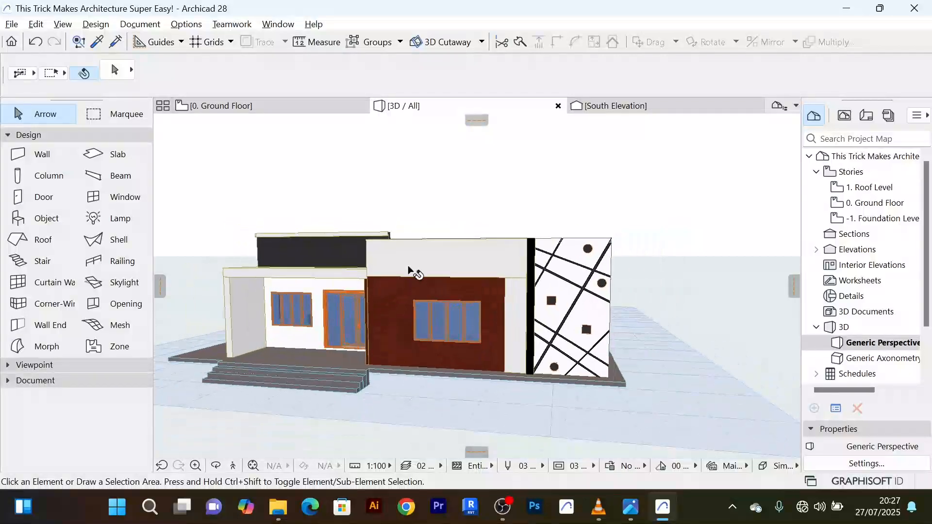
{"action": "middle_click_drag", "start_coordinate": [408, 267], "coordinate": [474, 223]}
{"action": "scroll", "coordinate": [475, 362], "scroll_direction": "up", "scroll_amount": 3}
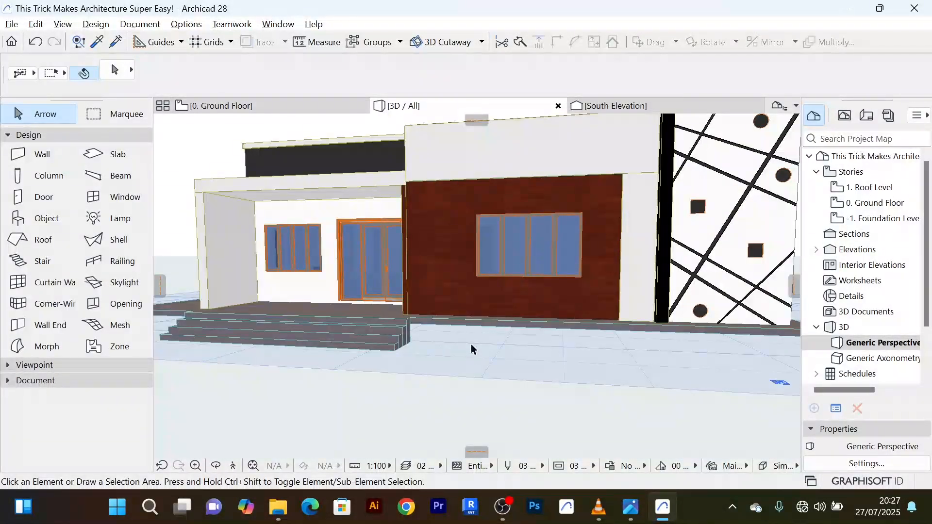
{"action": "scroll", "coordinate": [470, 346], "scroll_direction": "down", "scroll_amount": 3}
{"action": "middle_click_drag", "start_coordinate": [471, 345], "coordinate": [484, 314]}
Start a rectangular terrain mesh on the ground around the house in the 3D view
{"action": "left_click", "coordinate": [119, 325]}
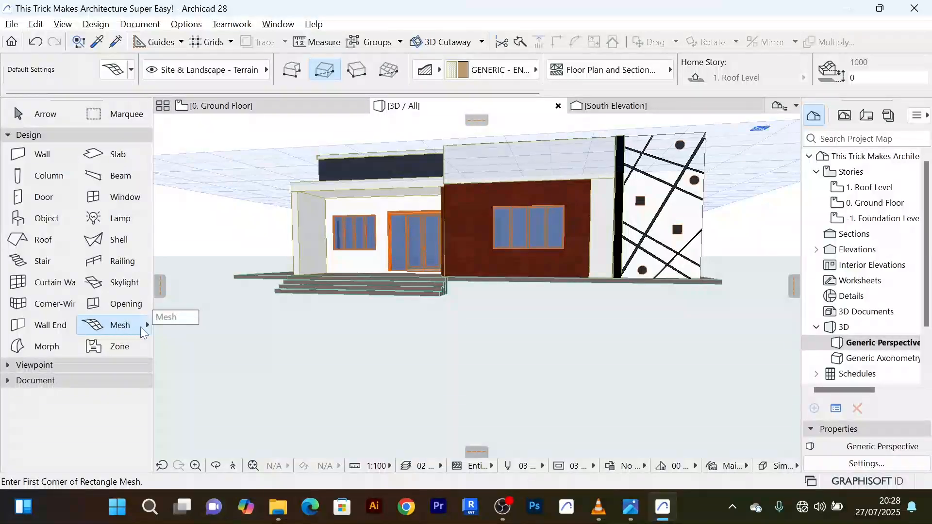
{"action": "scroll", "coordinate": [539, 306], "scroll_direction": "down", "scroll_amount": 2}
{"action": "middle_click_drag", "start_coordinate": [536, 308], "coordinate": [506, 322], "text": "shift"}
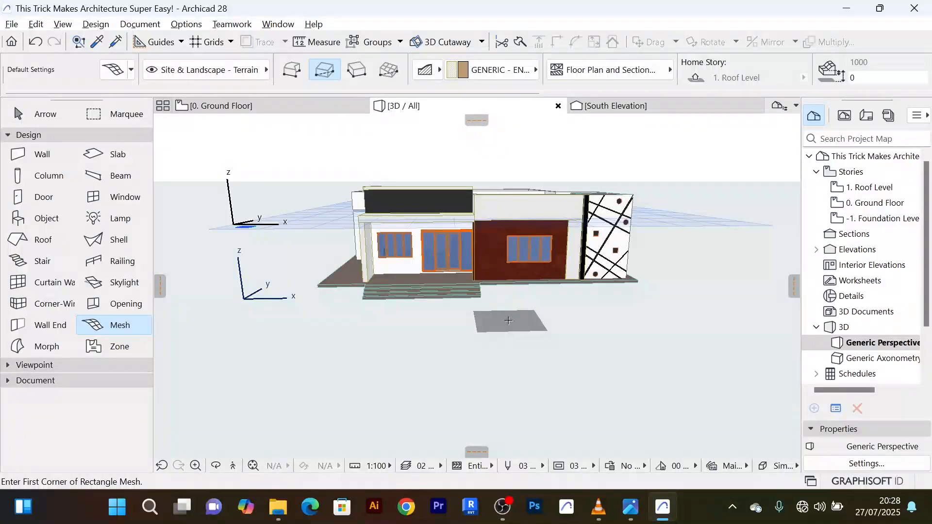